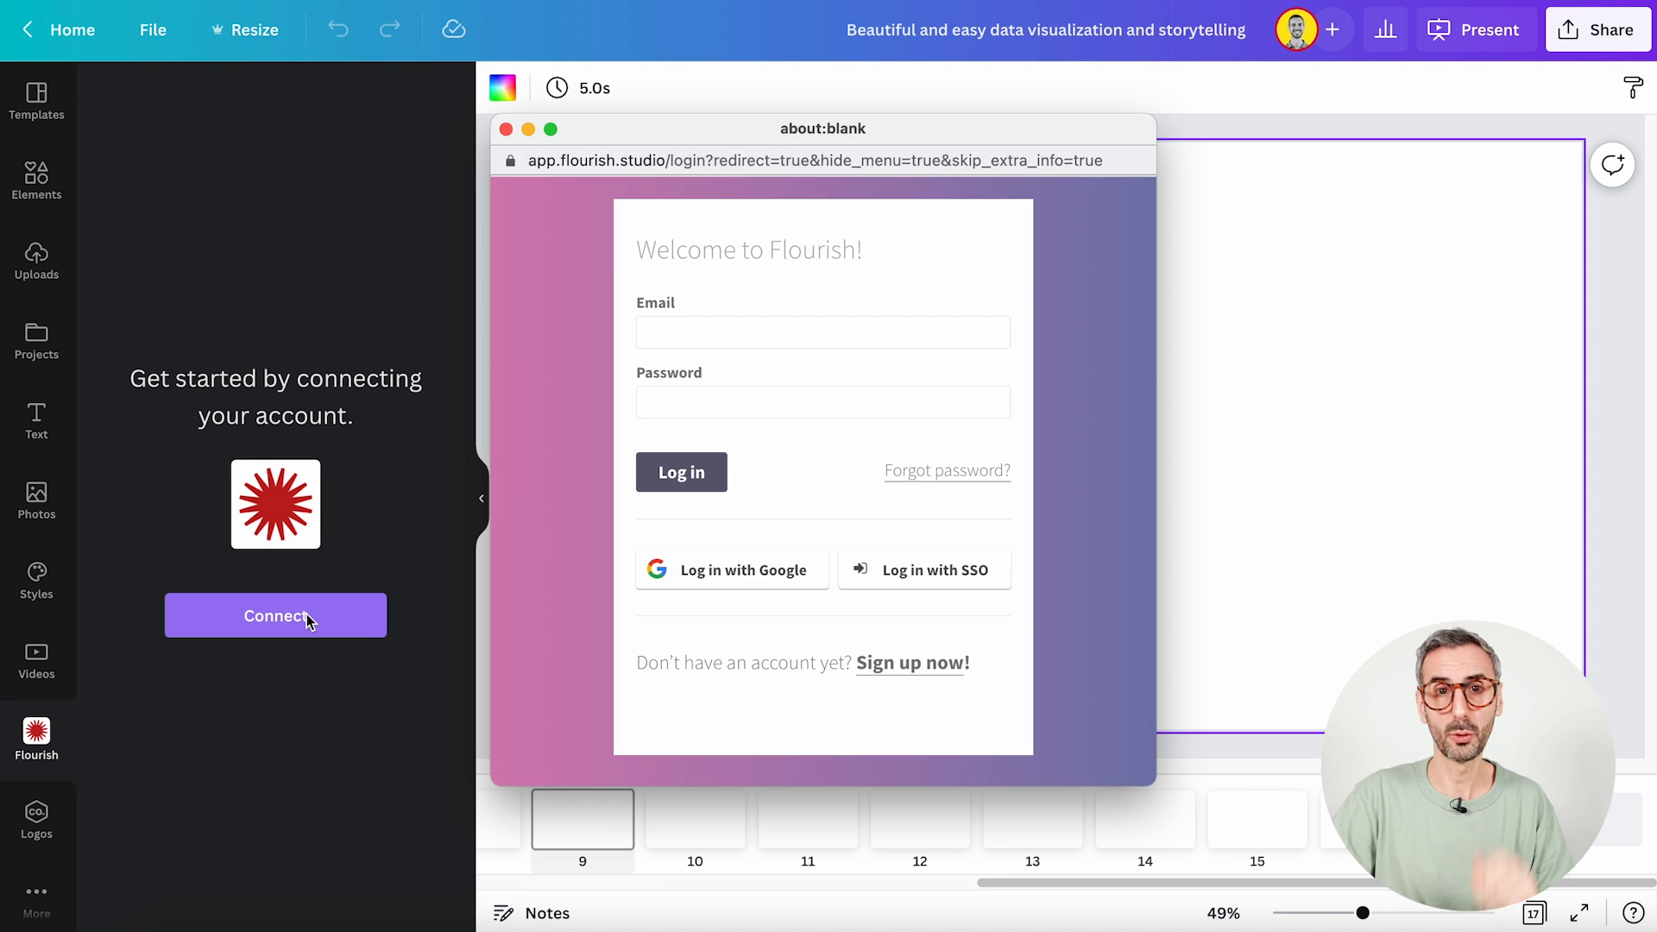
# - Move the Flourish login window aside and place the cursor in its email and password fields
pyautogui.moveTo(962, 132); pyautogui.dragTo(1207, 120)
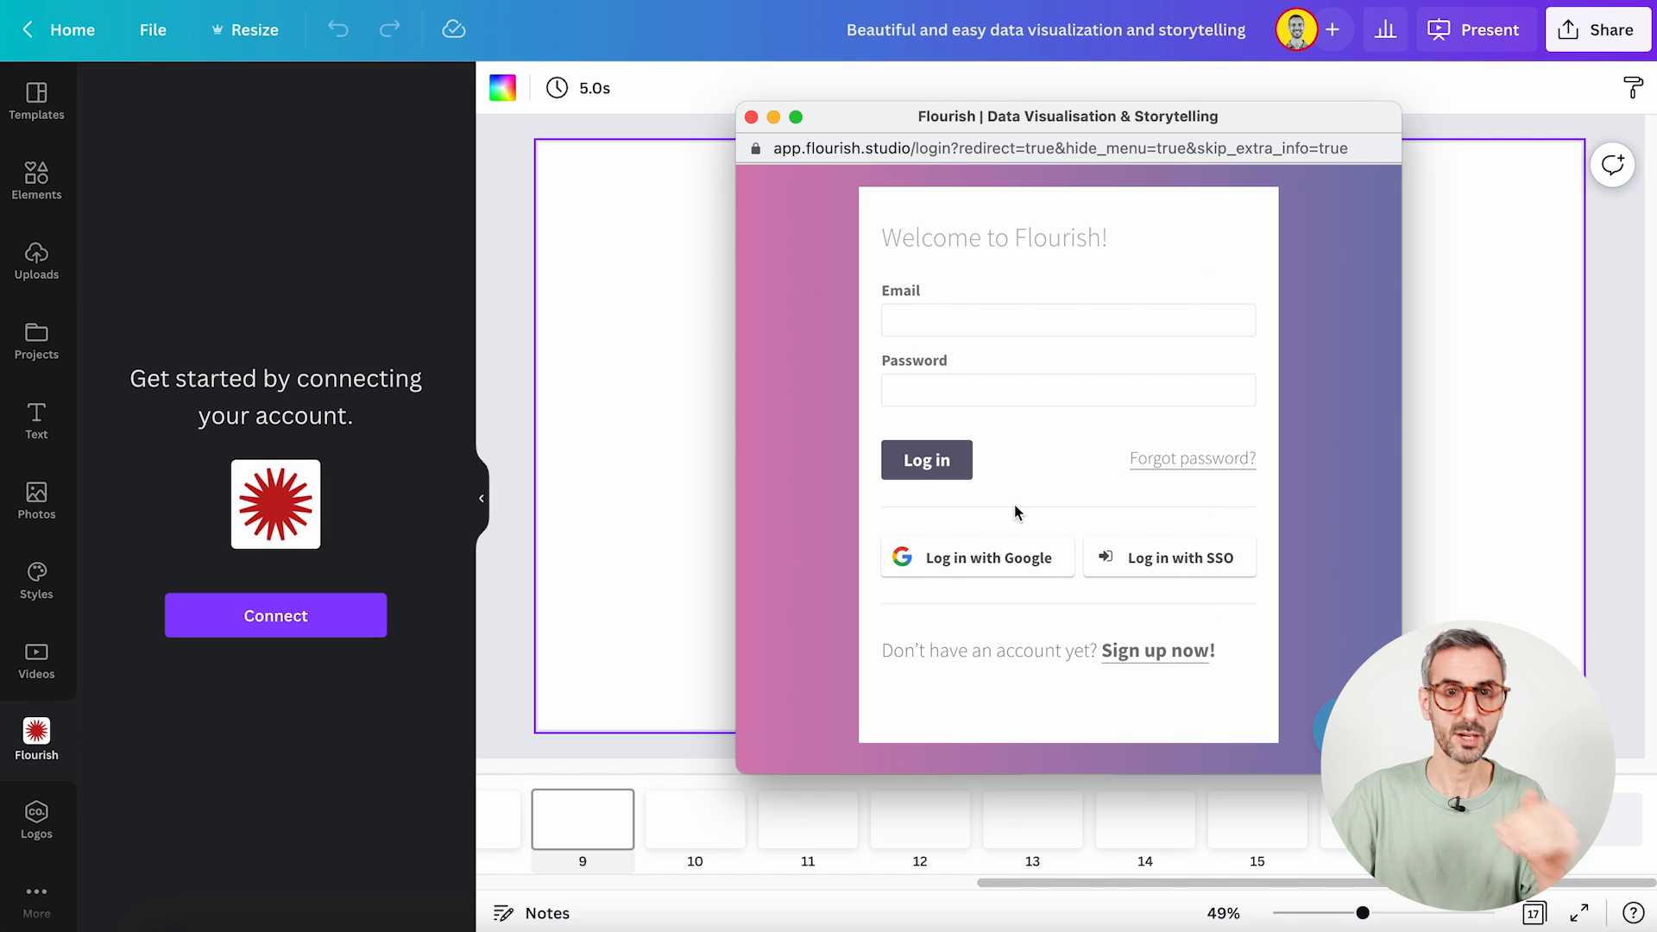
pyautogui.click(957, 326)
pyautogui.click(993, 374)
pyautogui.click(1021, 396)
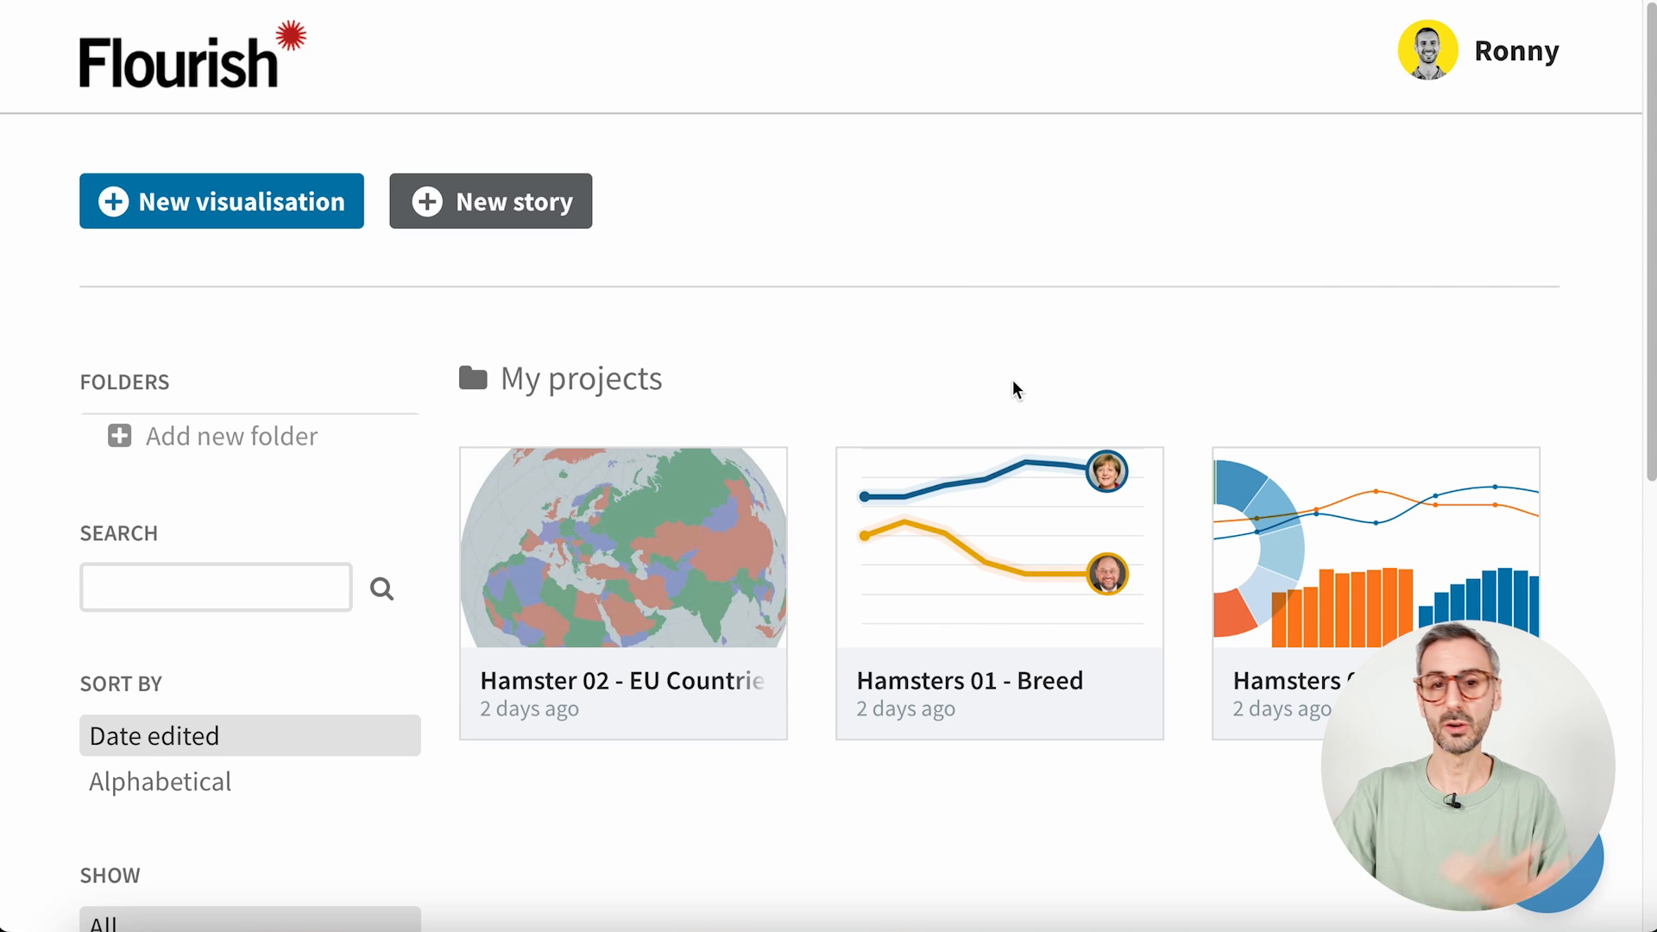
# - Start a new visualisation from the Flourish projects page
pyautogui.scroll(-3, 1021, 396)
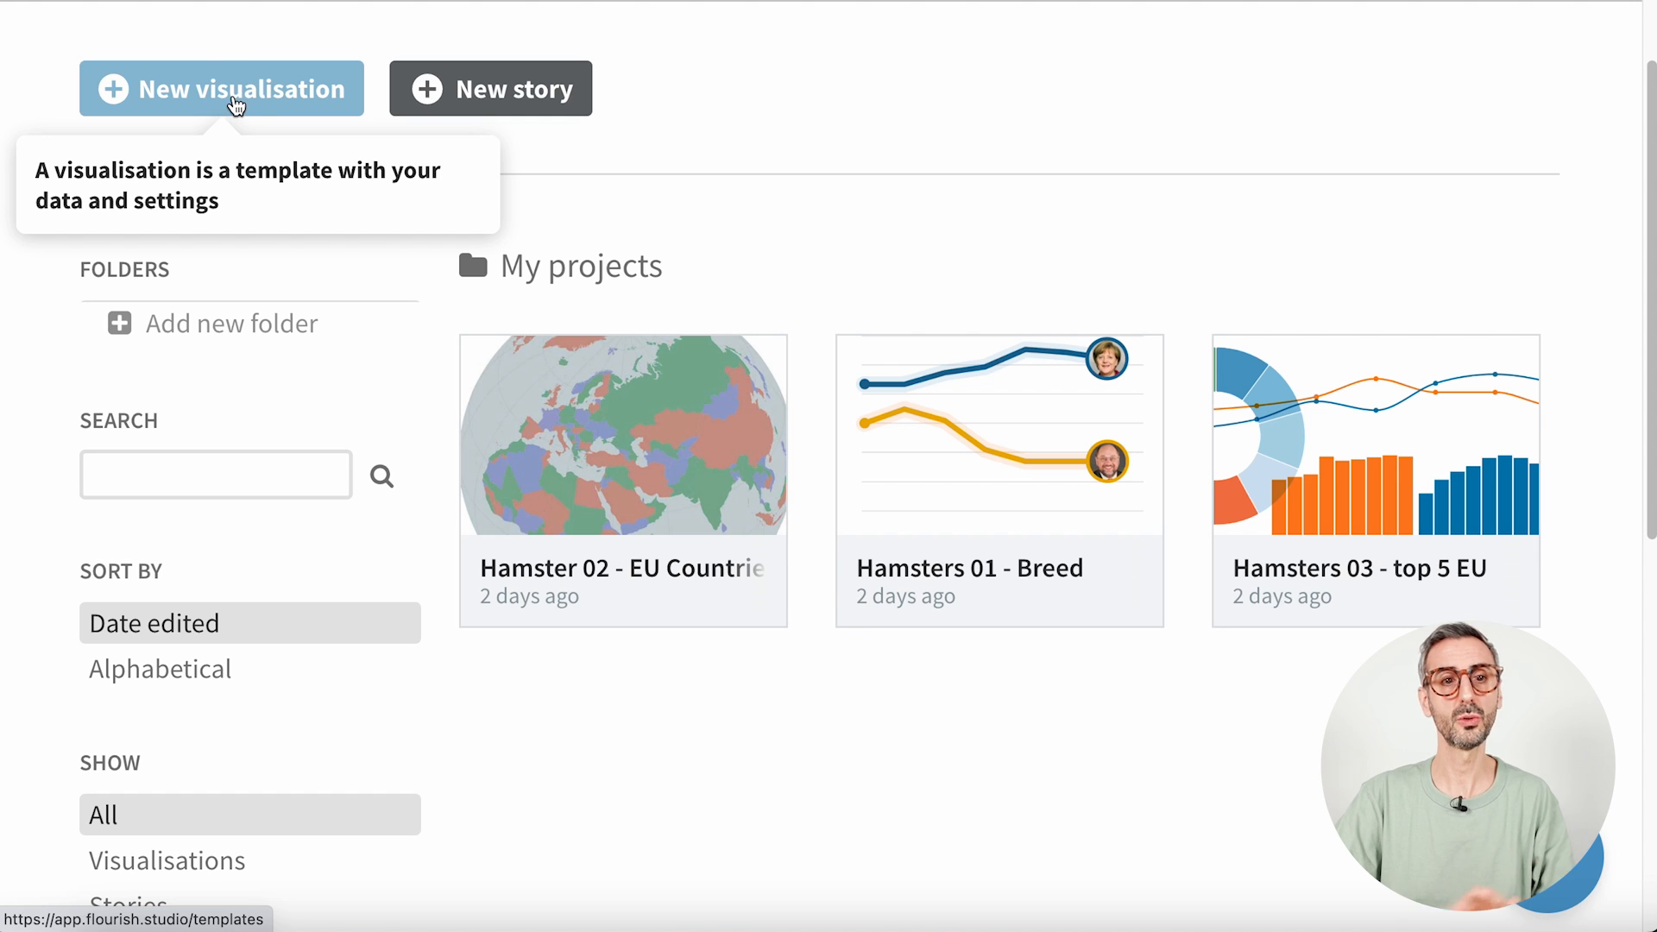
pyautogui.click(234, 104)
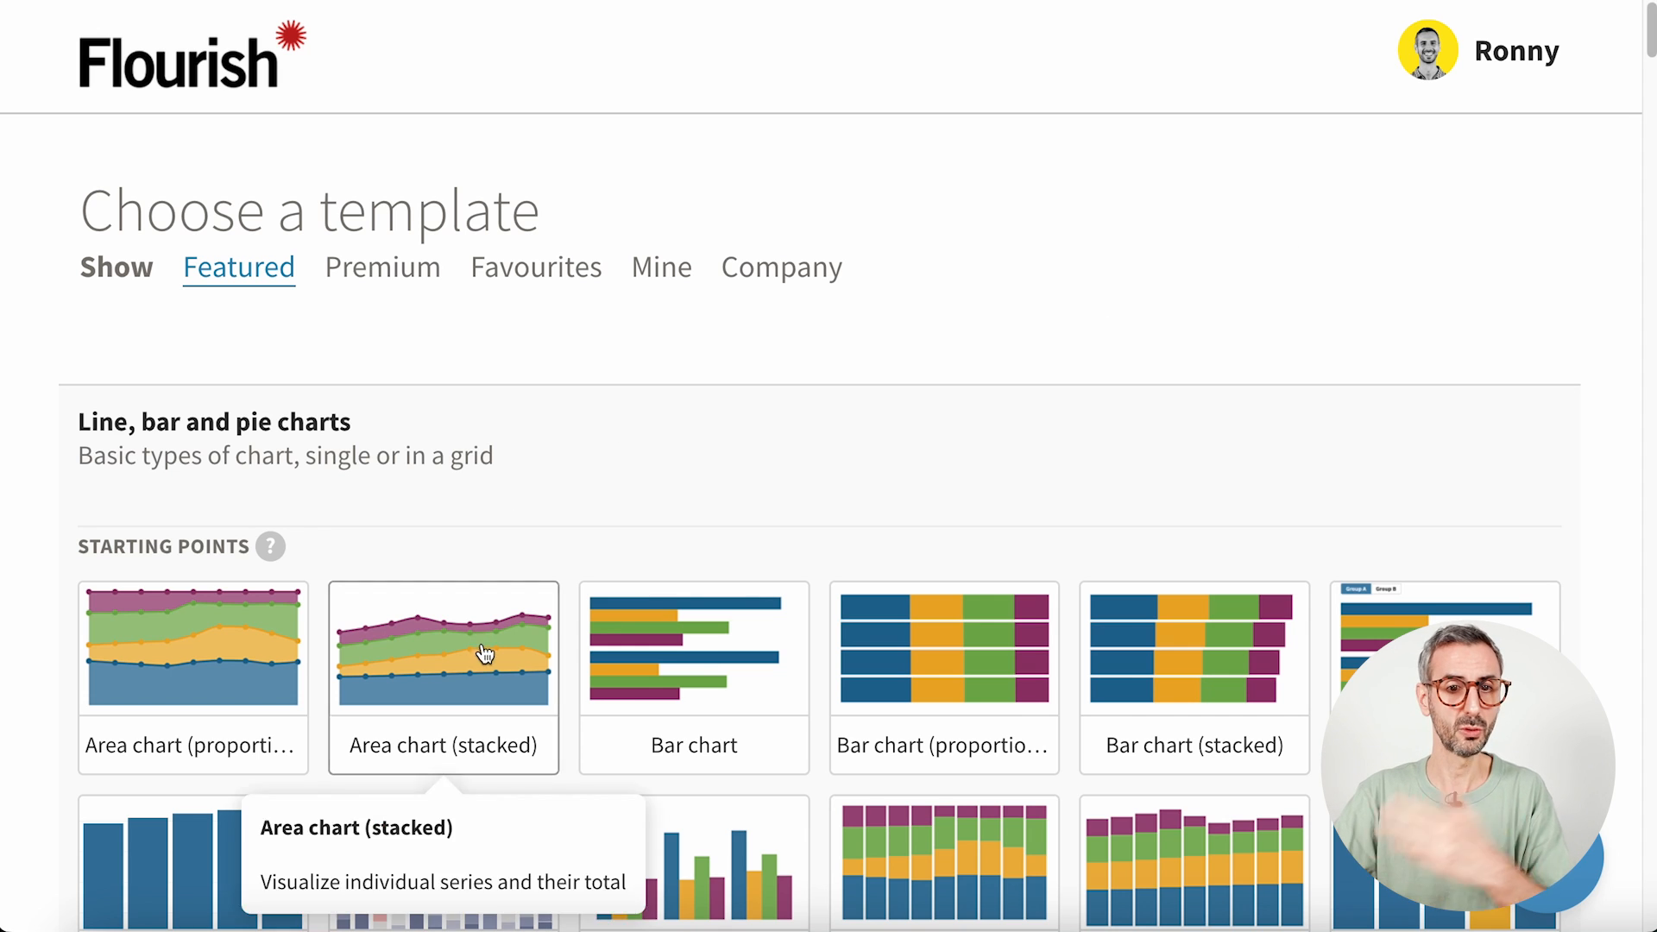
# - Look through the featured template gallery, from line, bar and pie charts down to the timeline, bubble chart and cards templates
pyautogui.scroll(-1, 863, 367)
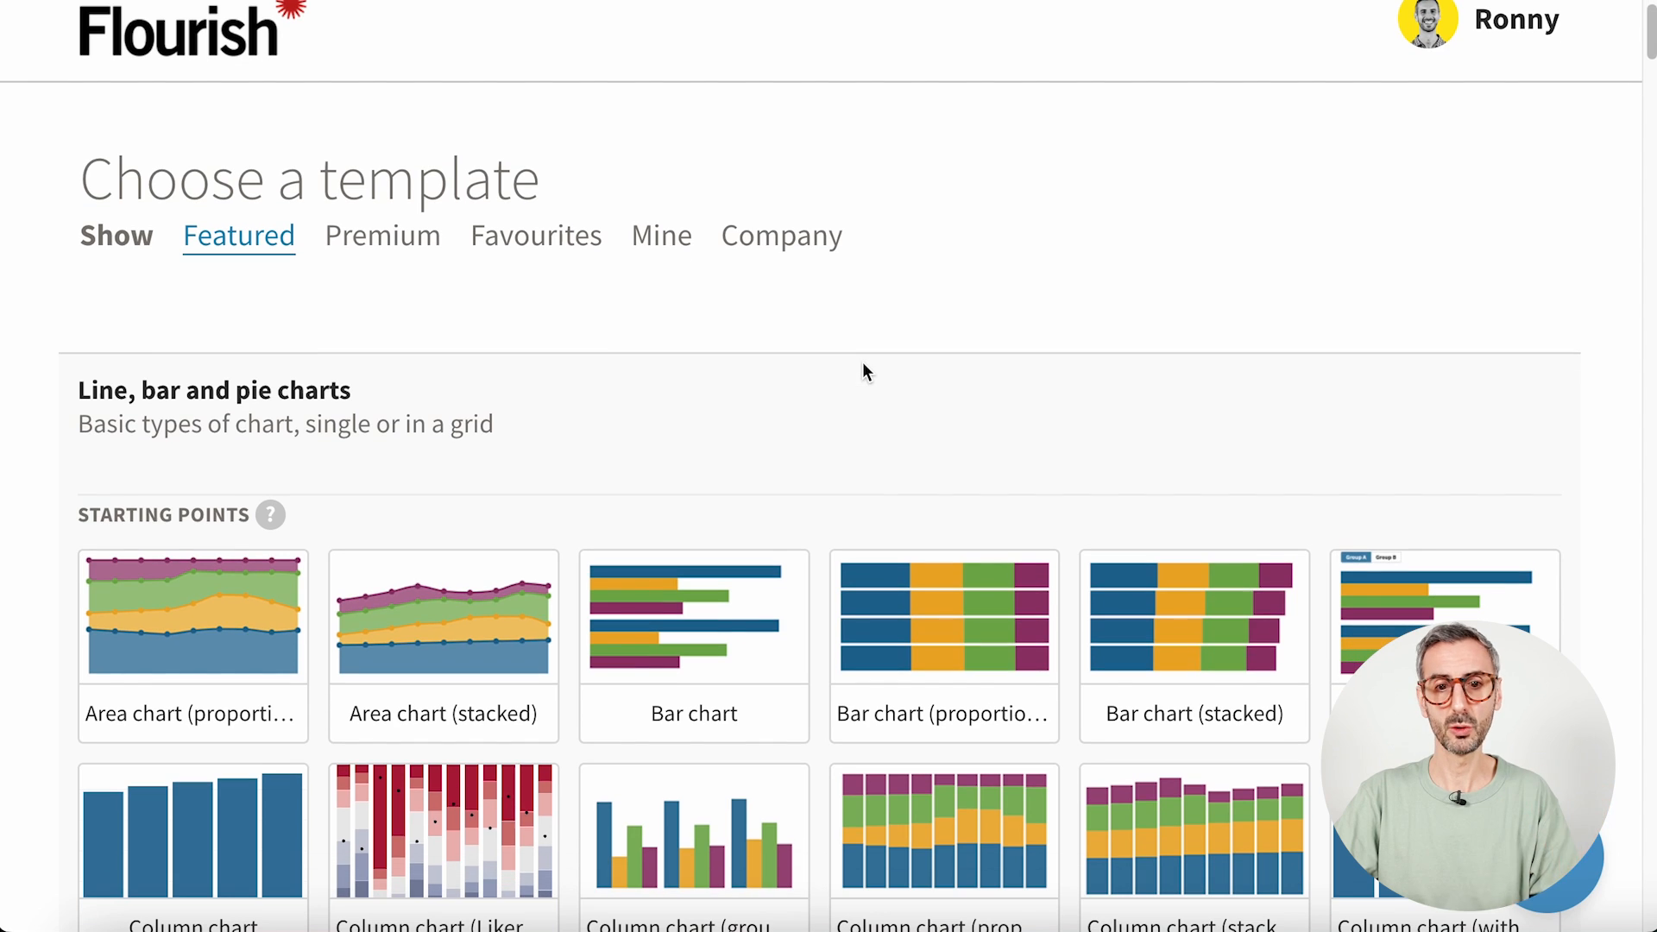
pyautogui.scroll(-4, 866, 371)
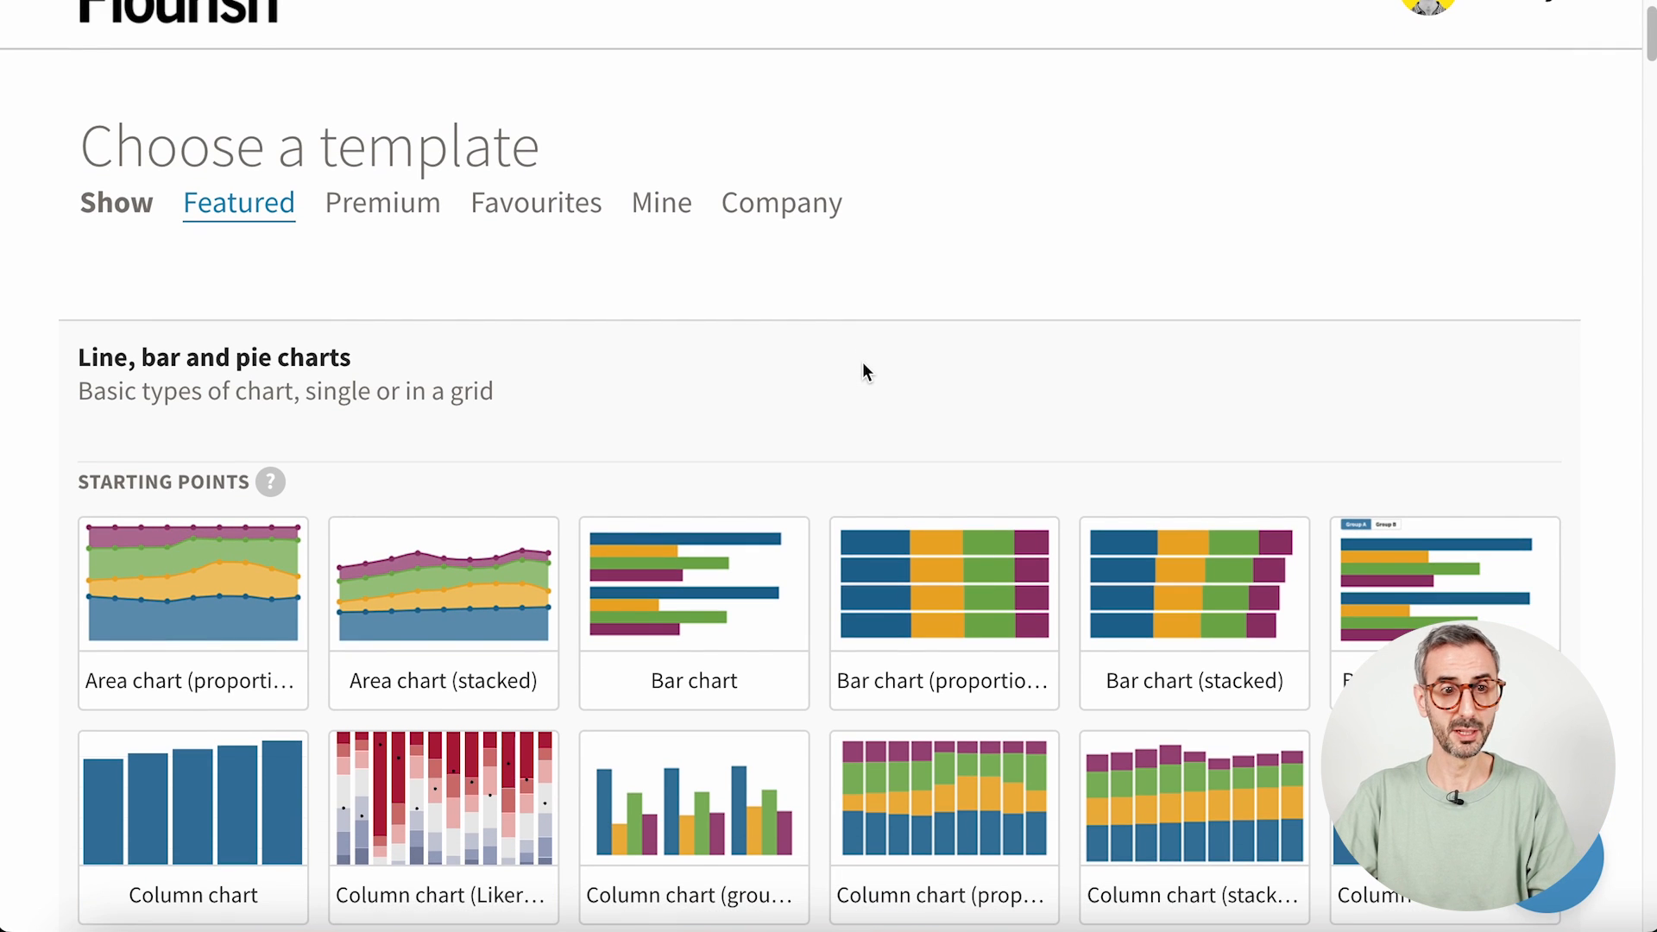
pyautogui.scroll(-1, 866, 371)
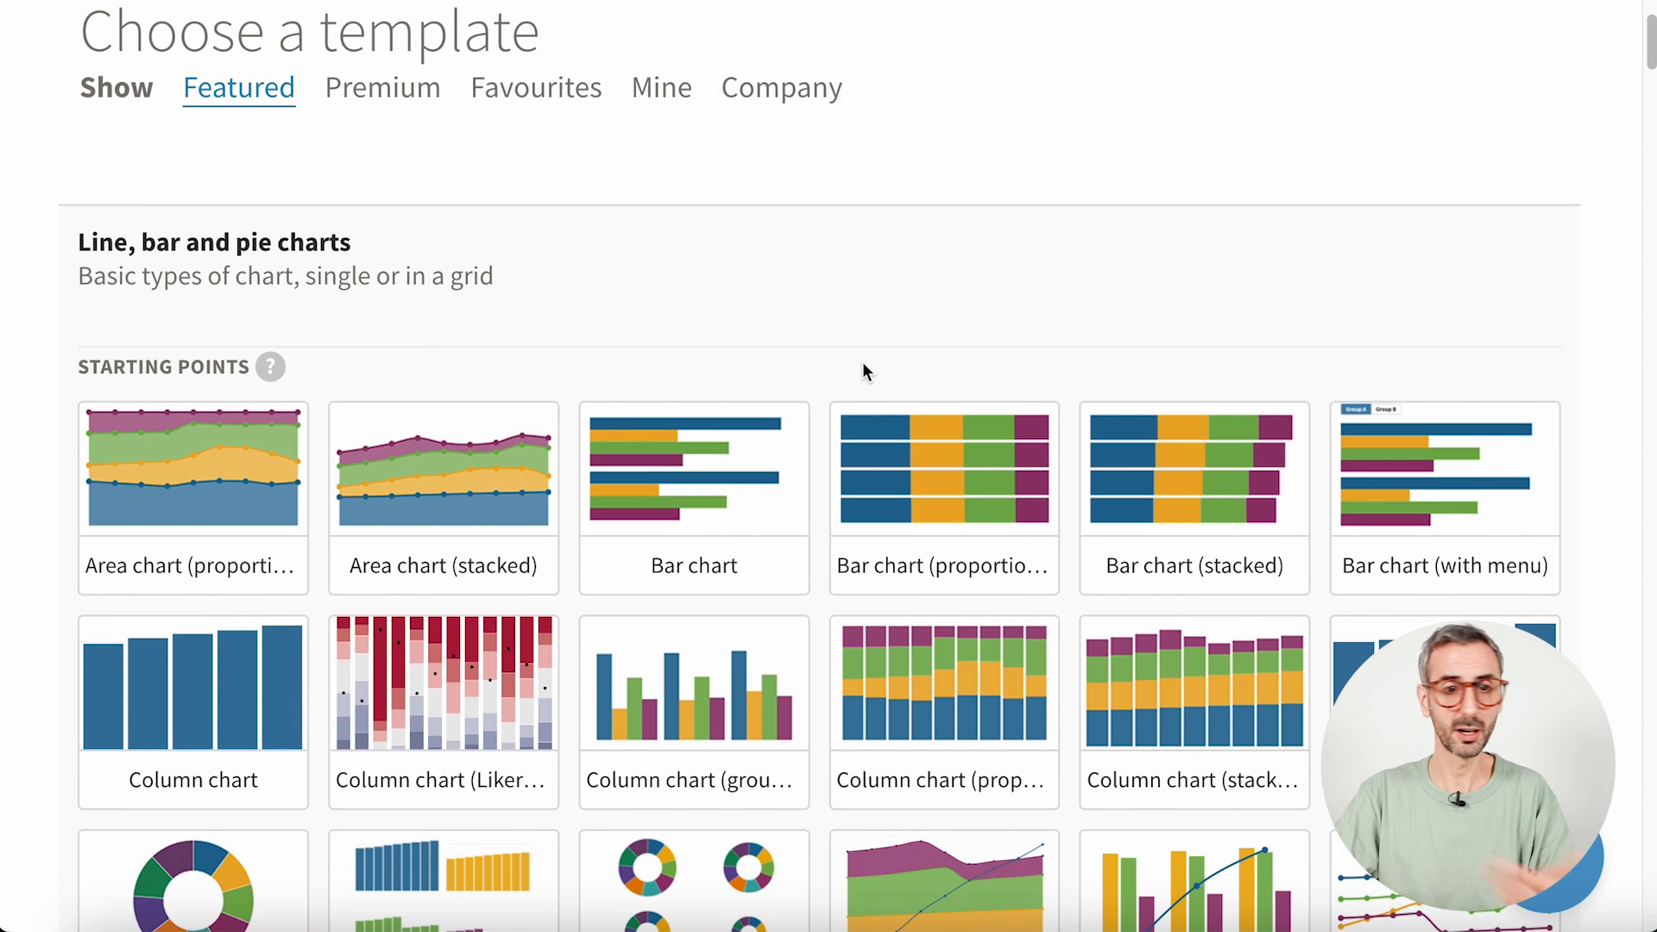
pyautogui.scroll(-2, 872, 429)
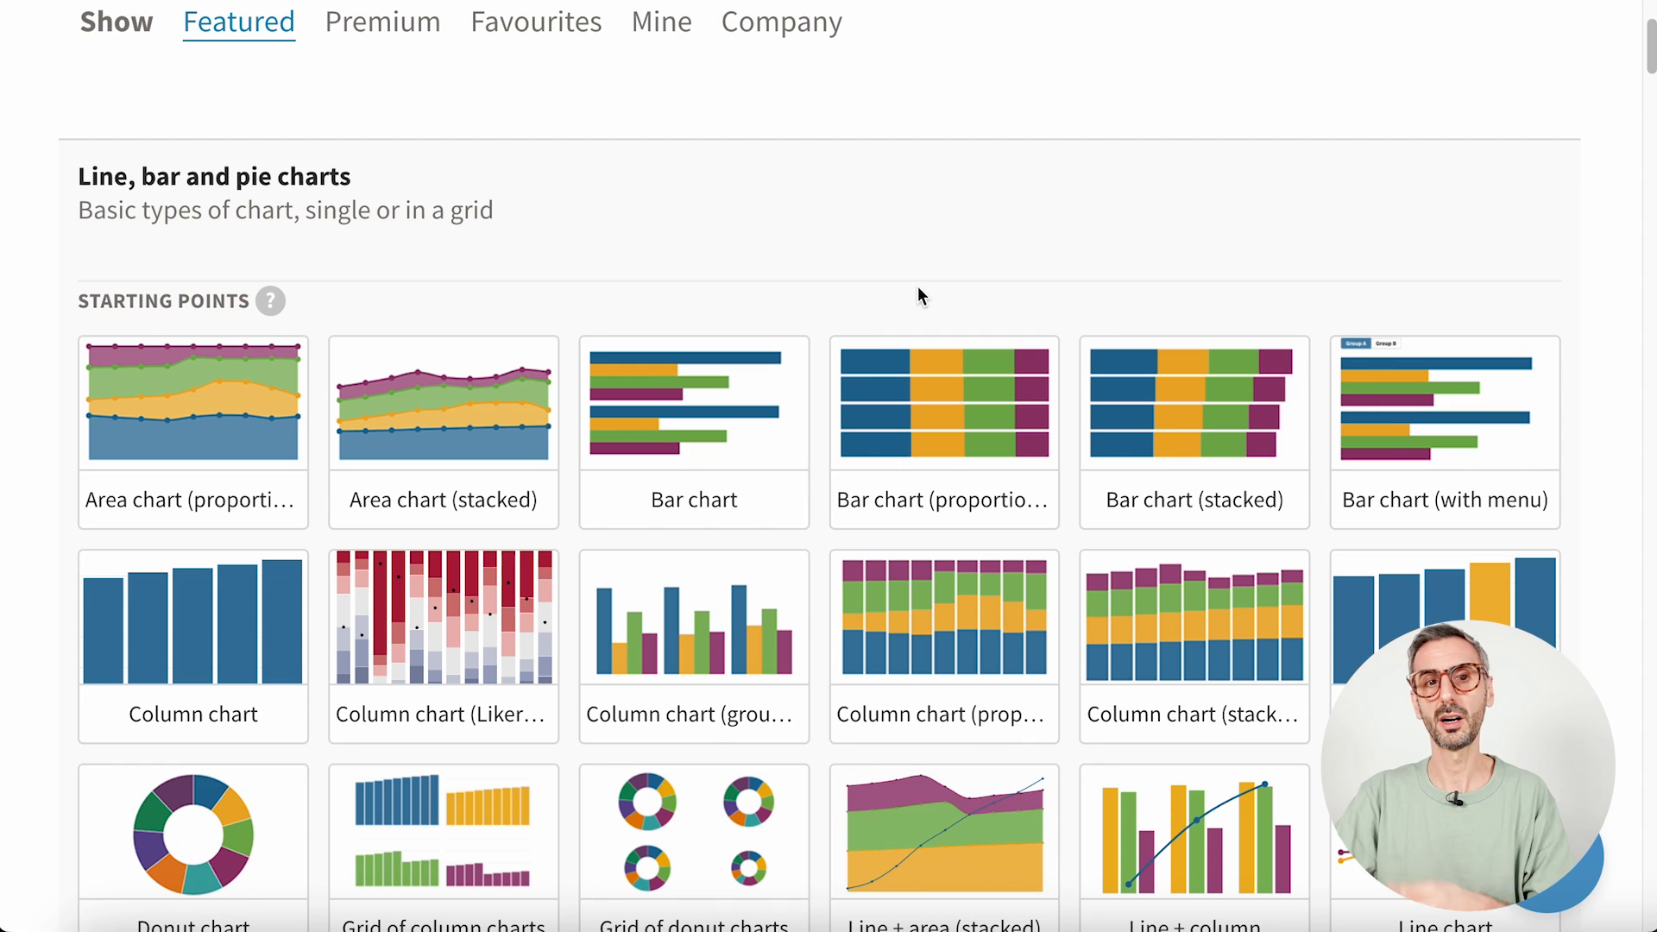
pyautogui.scroll(-5, 917, 290)
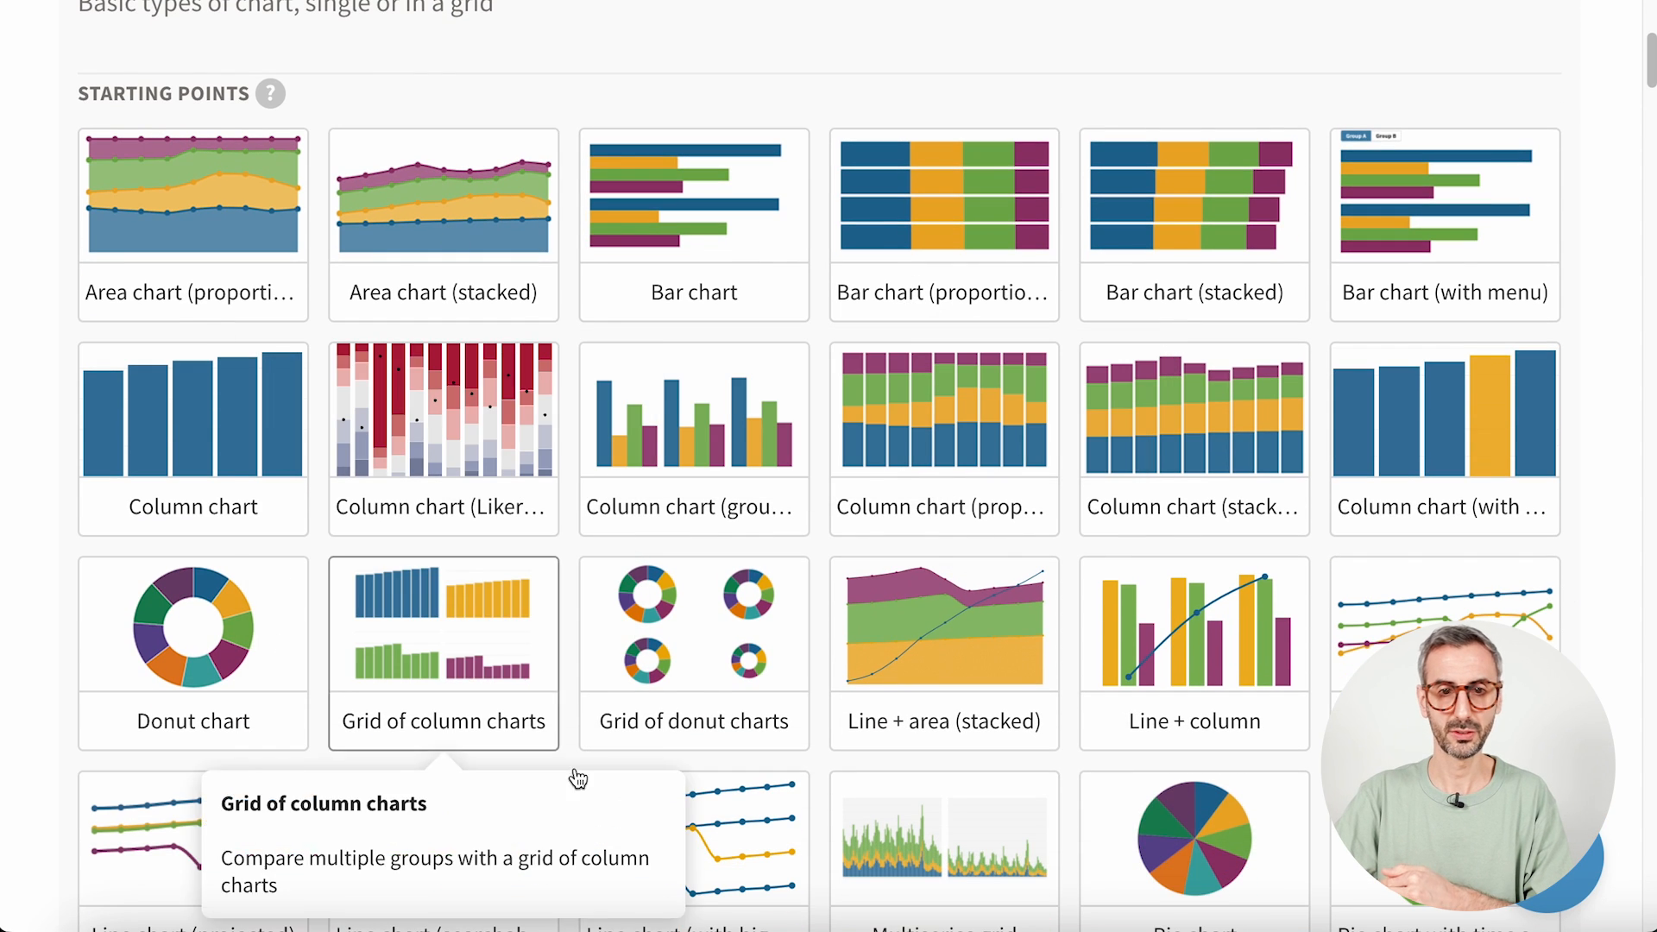
pyautogui.scroll(-10, 1127, 501)
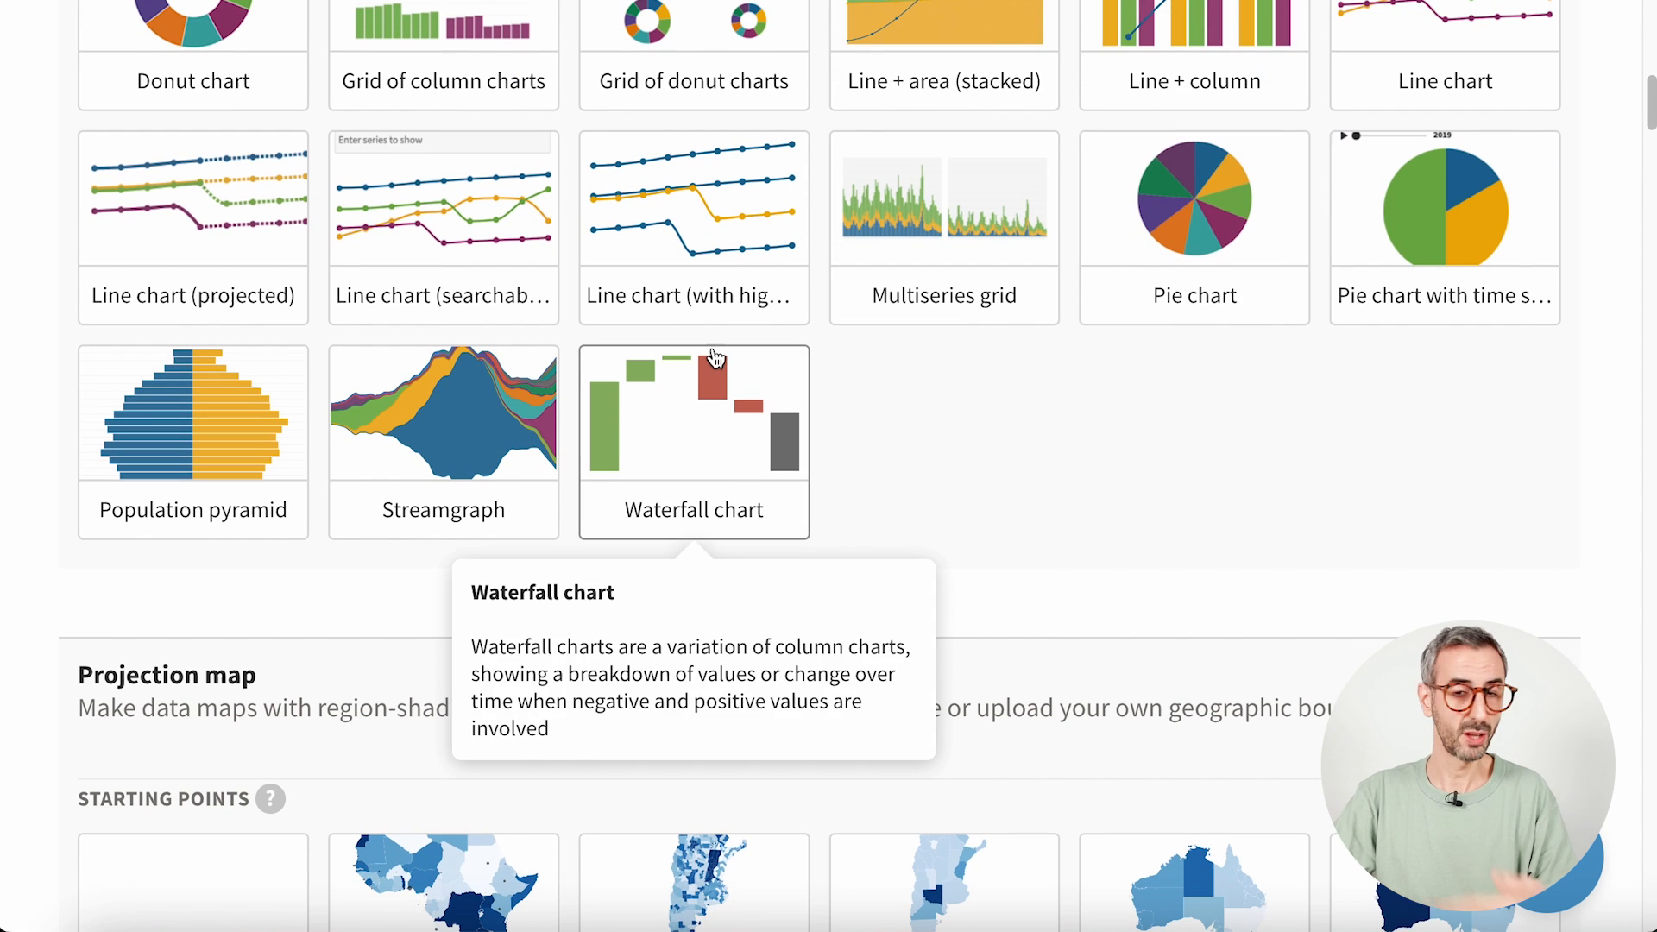
pyautogui.scroll(-15, 828, 477)
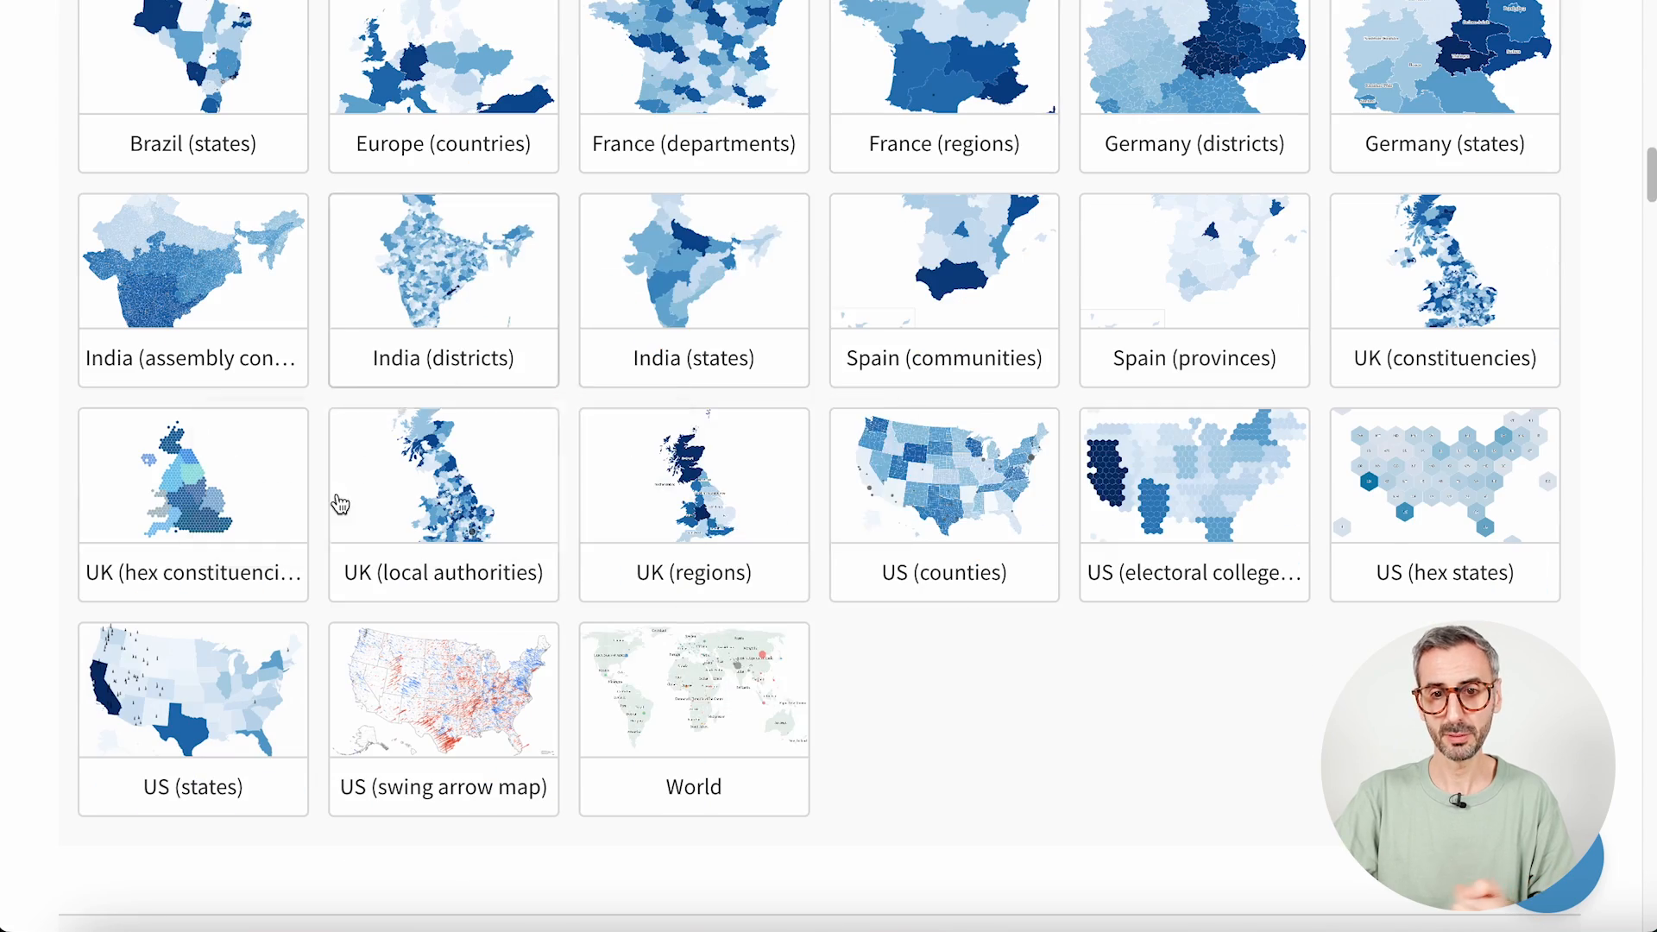
pyautogui.scroll(-12, 908, 573)
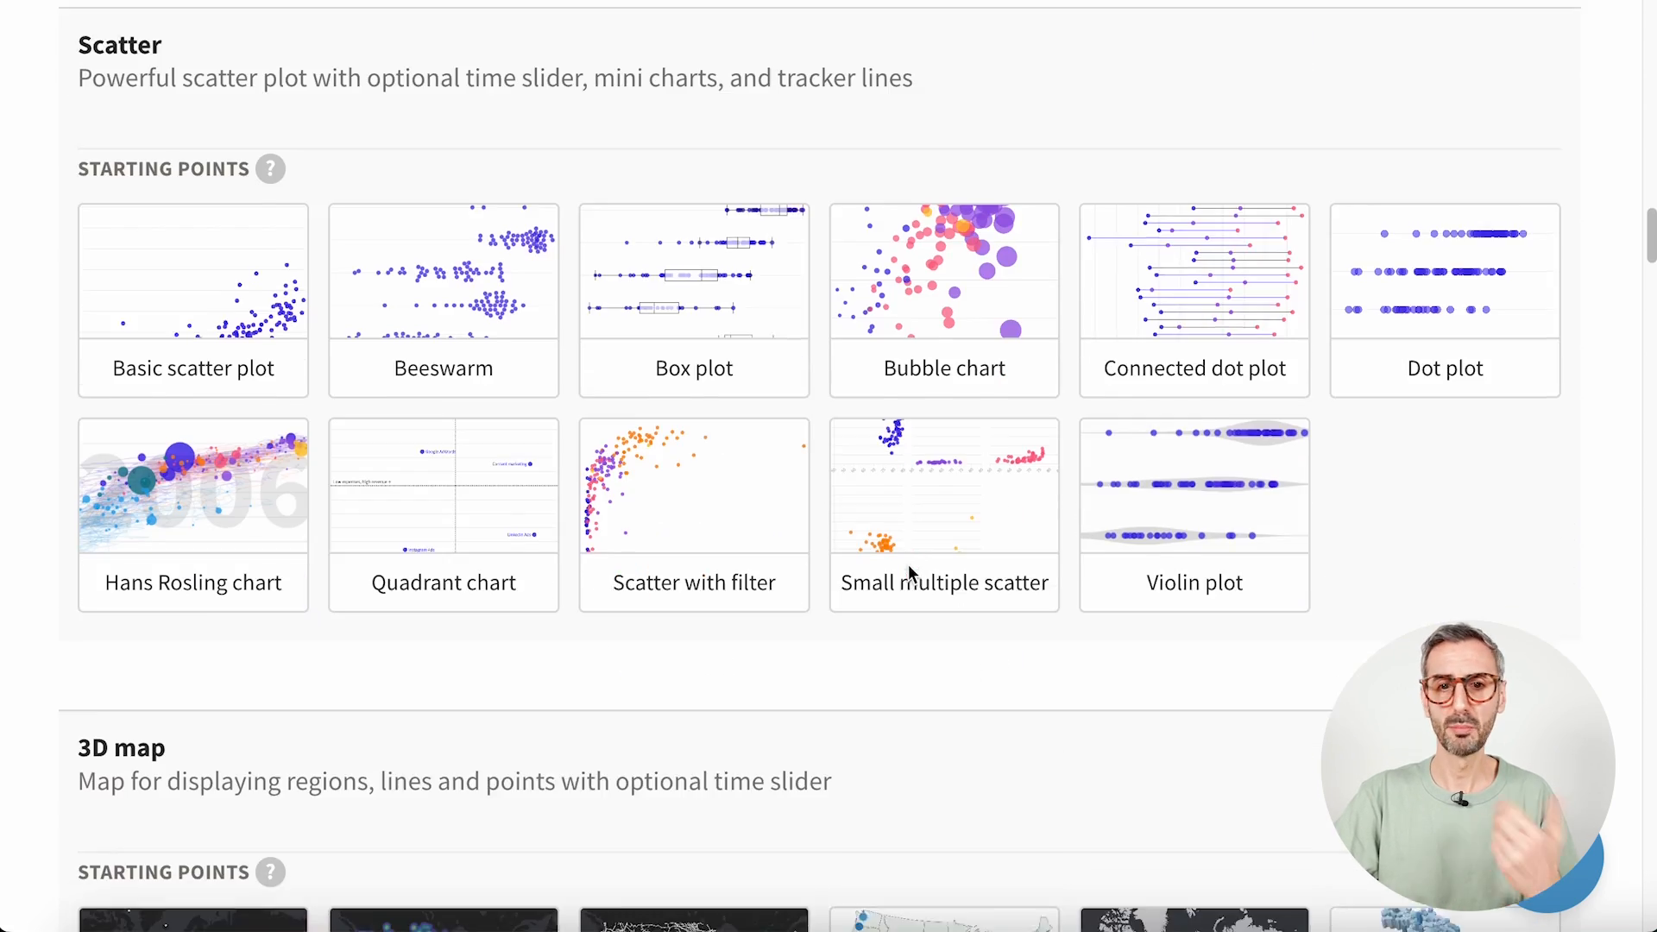
pyautogui.scroll(-14, 908, 570)
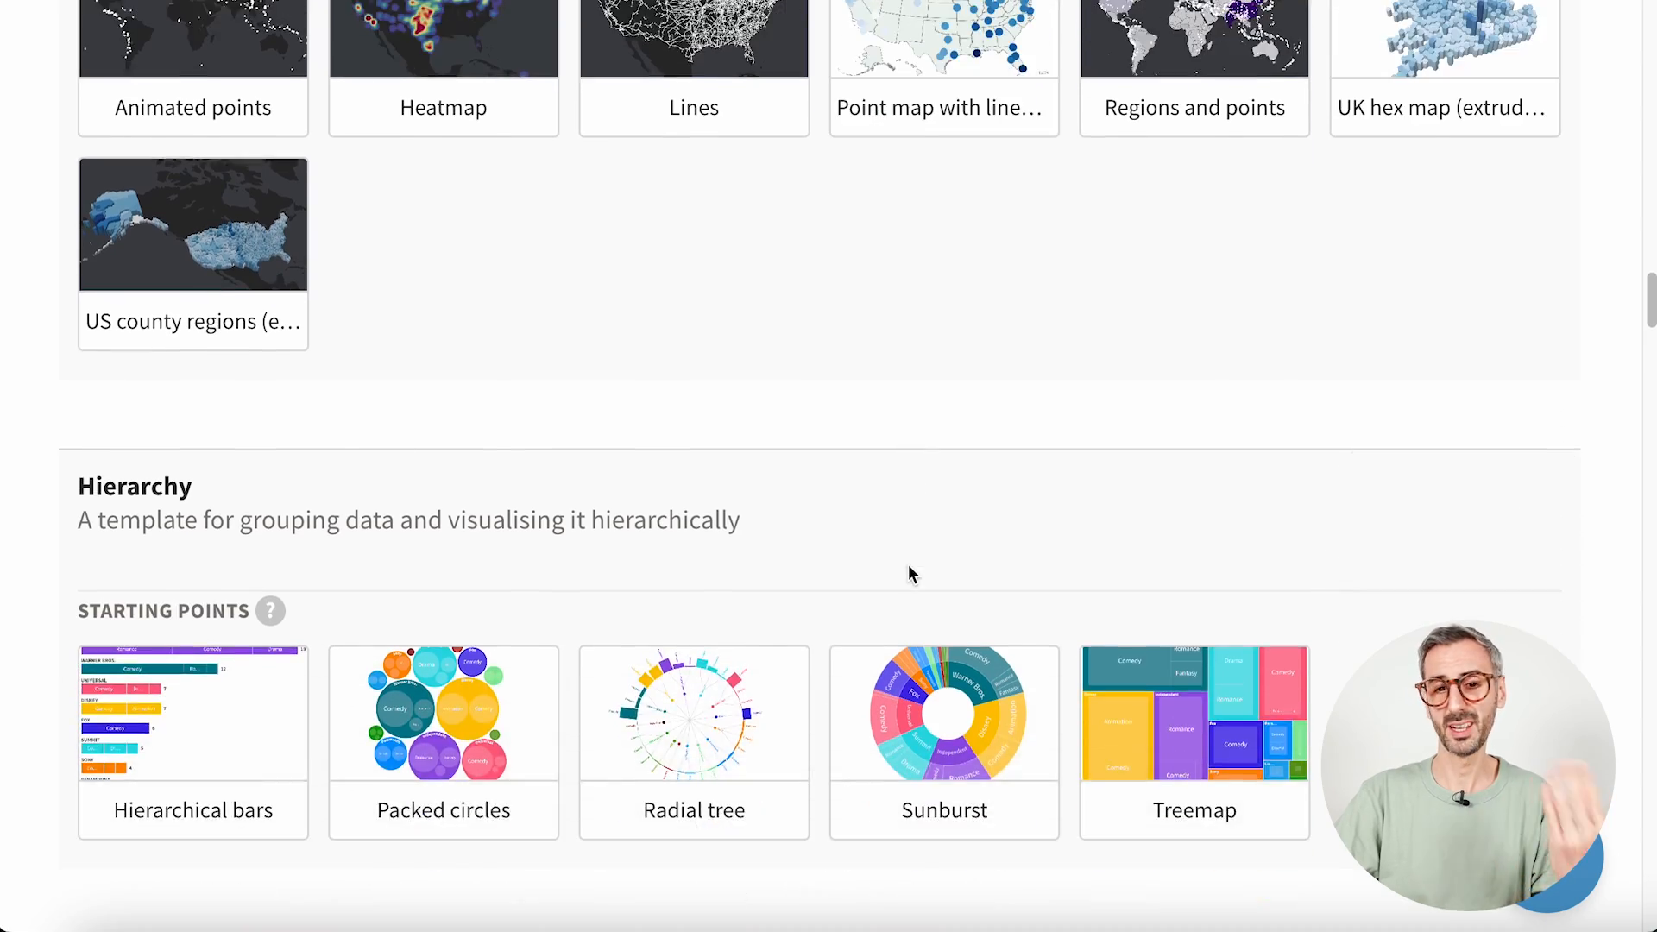
pyautogui.scroll(-19, 908, 566)
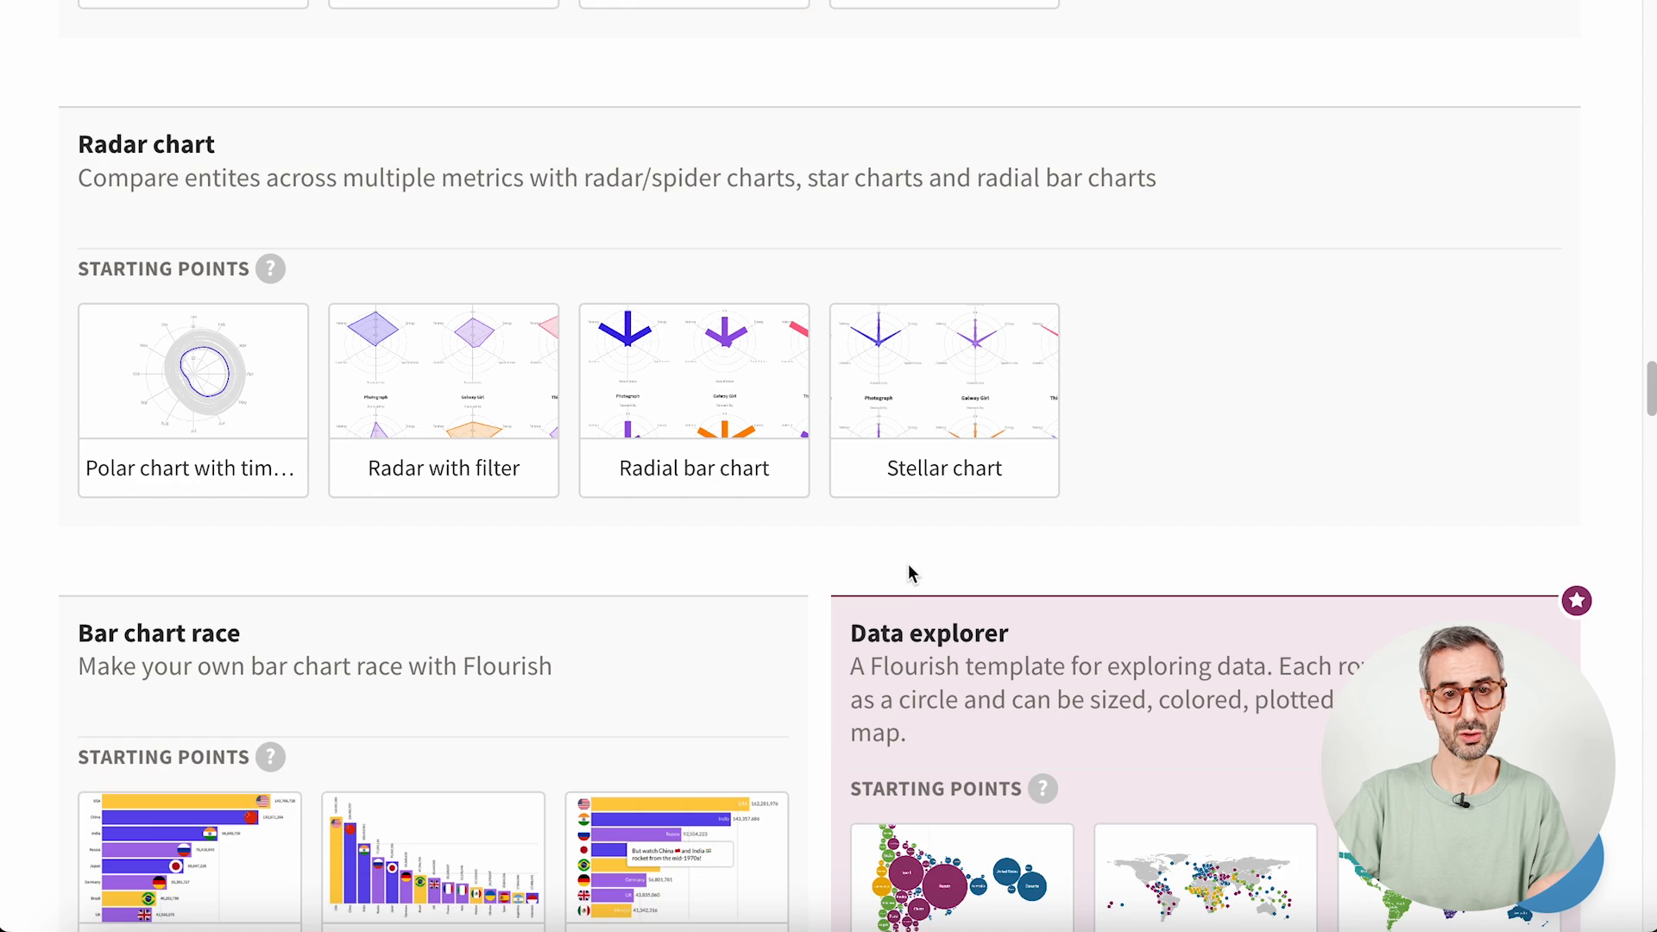
pyautogui.scroll(-4, 908, 571)
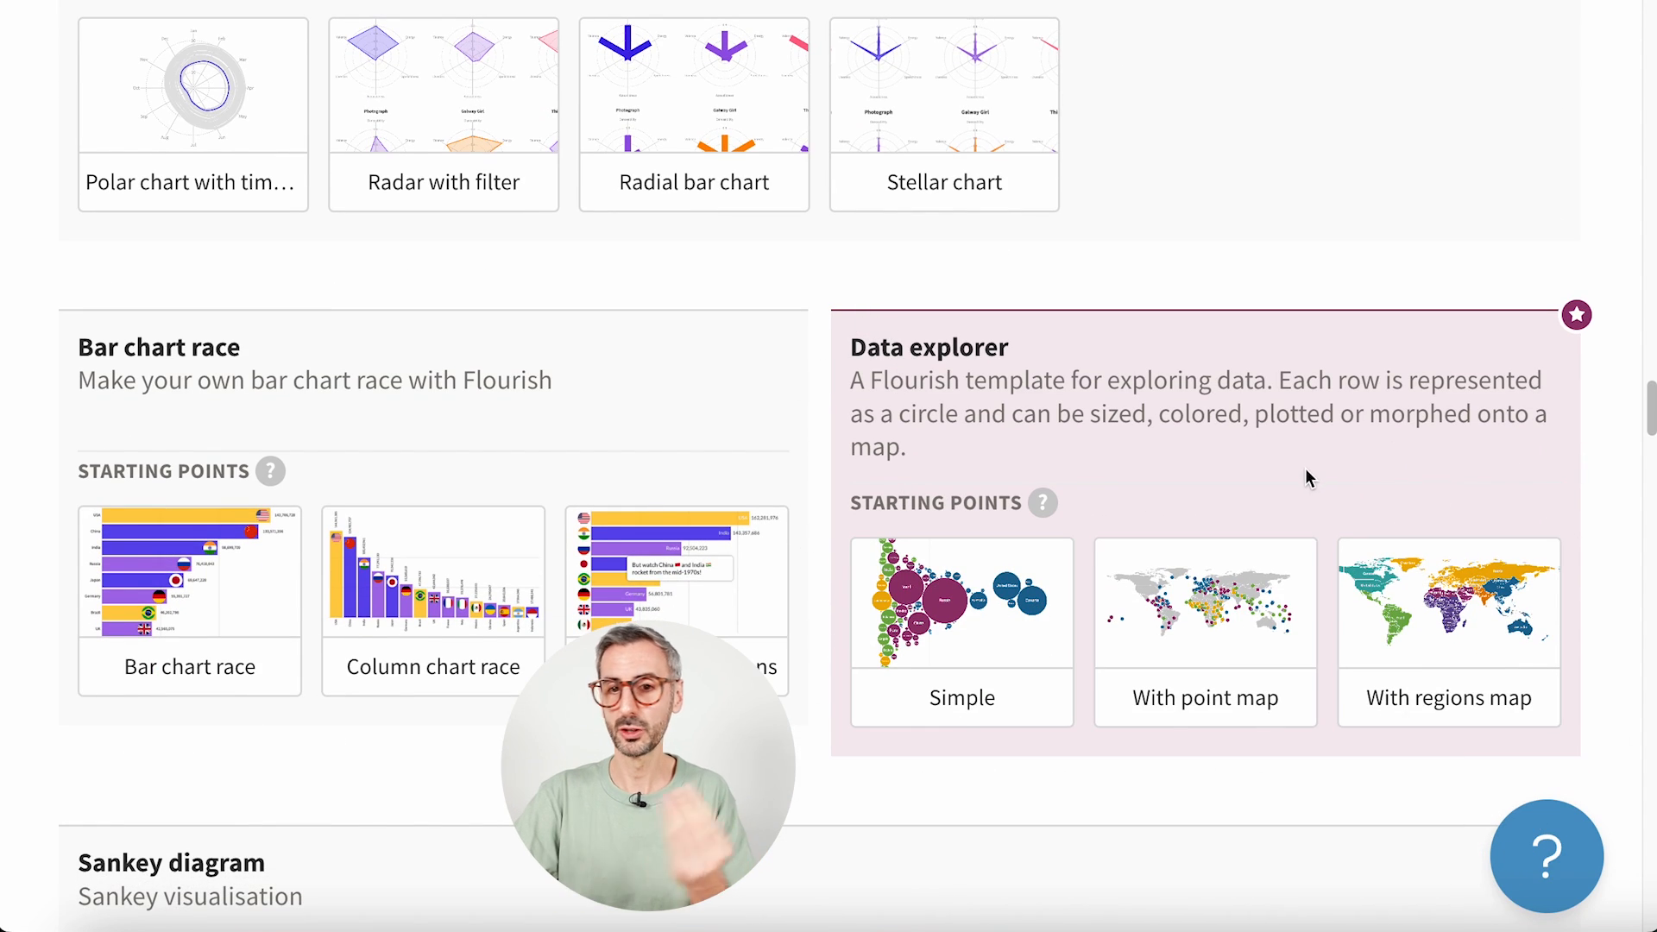
pyautogui.scroll(-1, 1305, 468)
pyautogui.scroll(-2, 1303, 477)
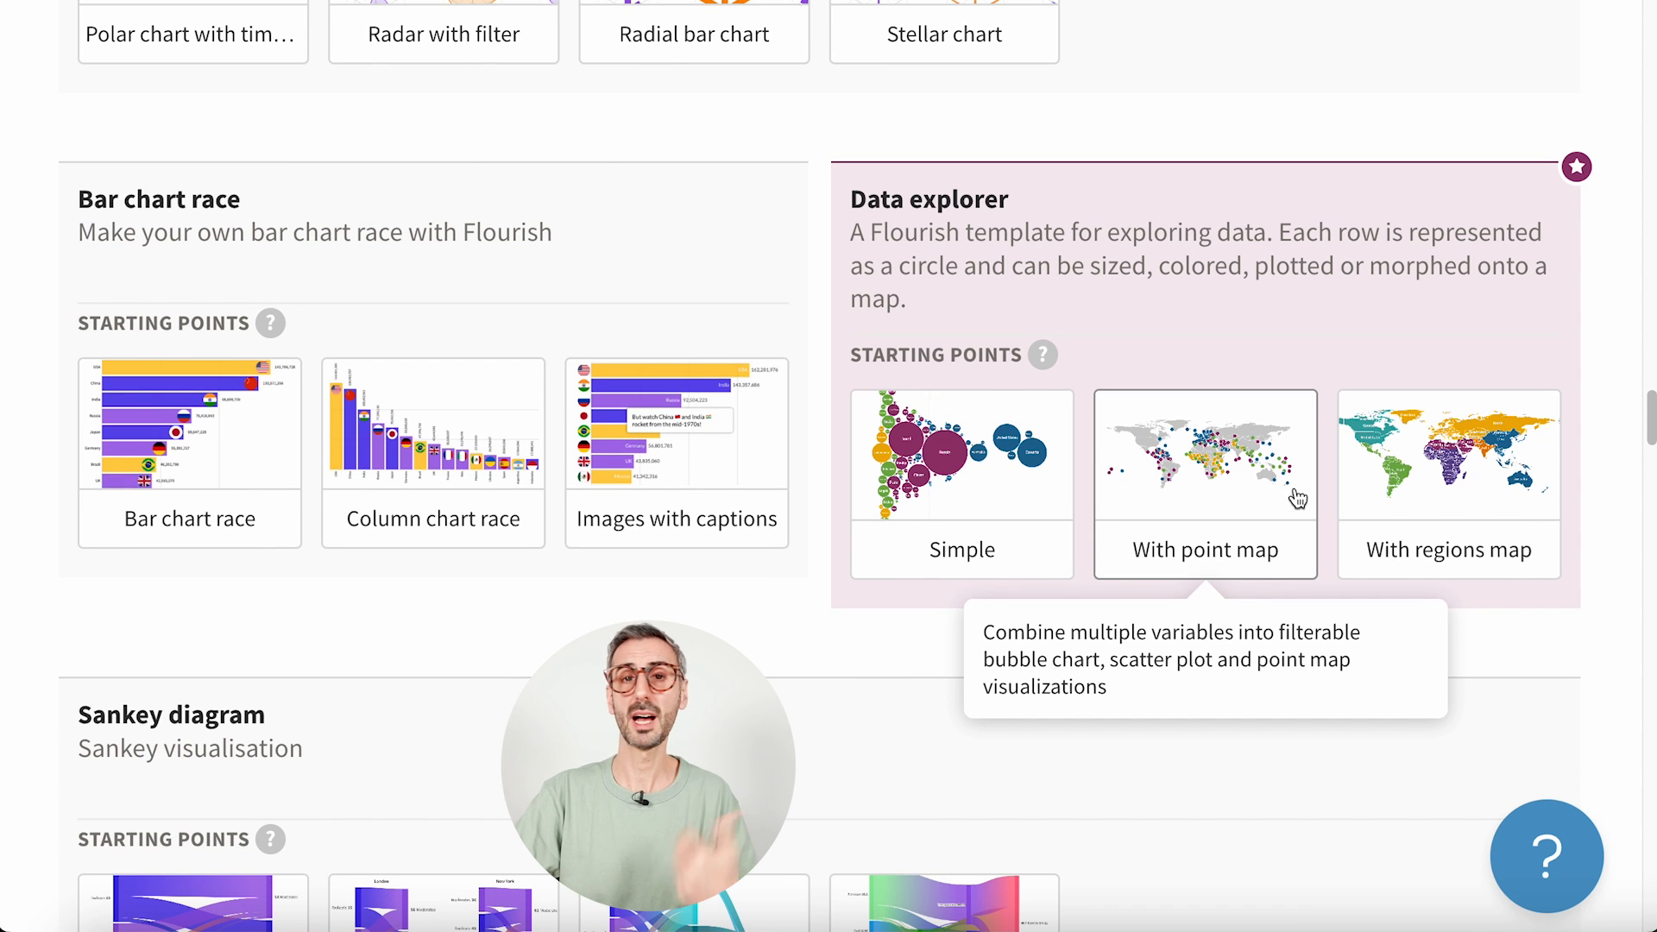
pyautogui.scroll(-15, 1295, 500)
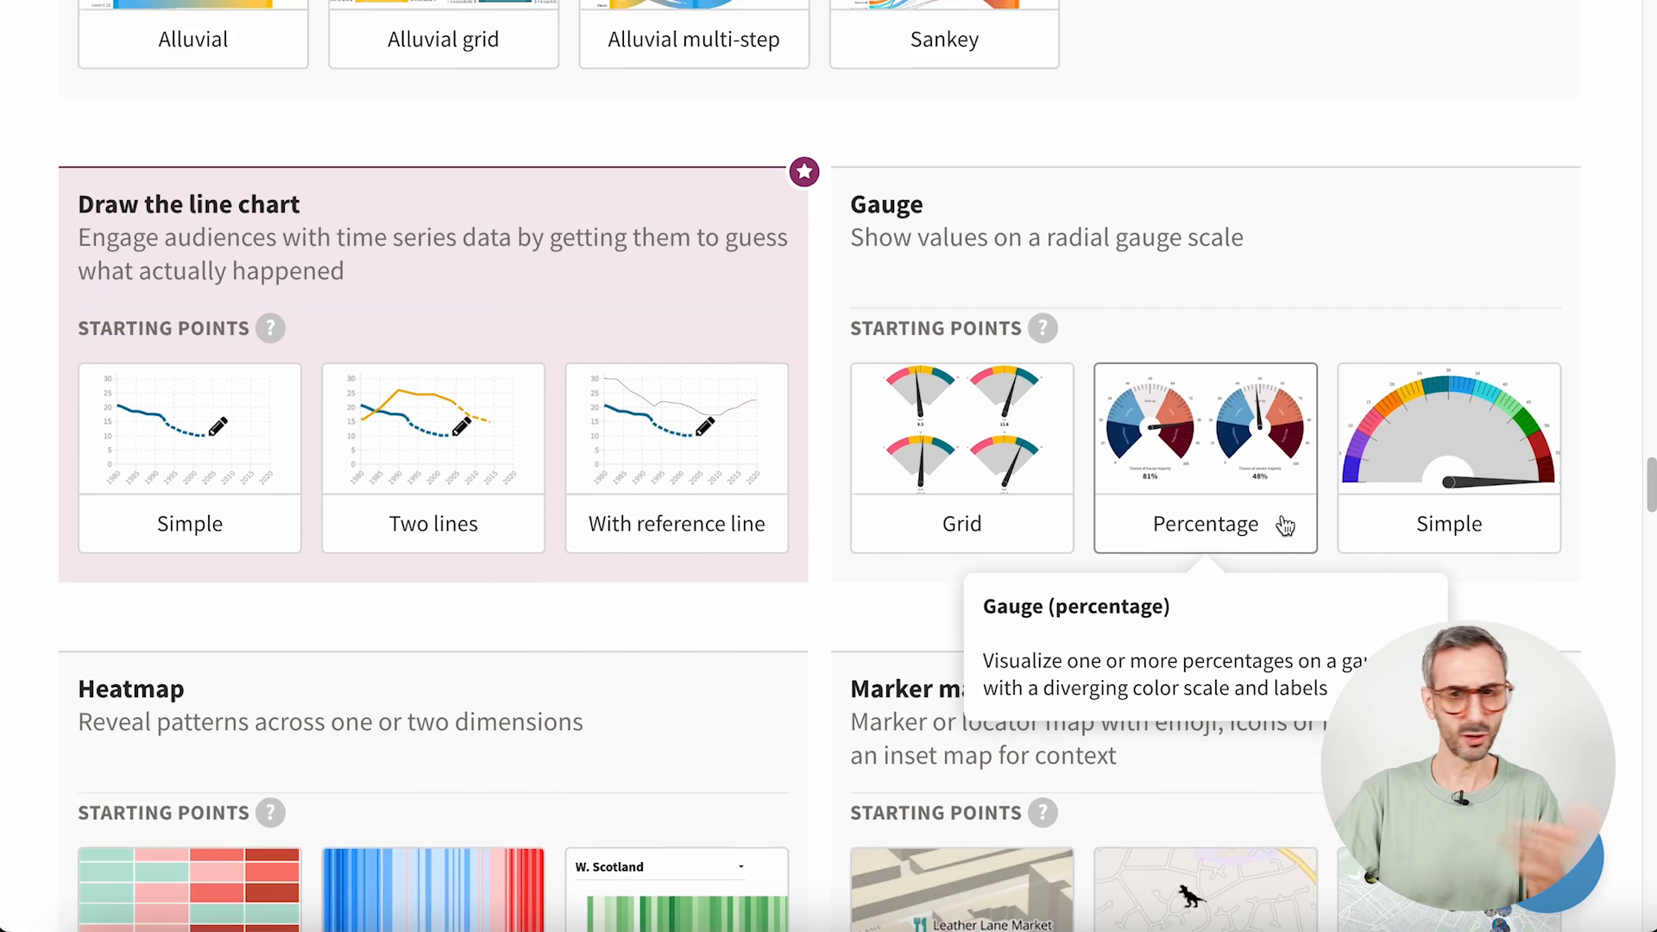
pyautogui.scroll(-7, 1284, 517)
pyautogui.scroll(-4, 1276, 523)
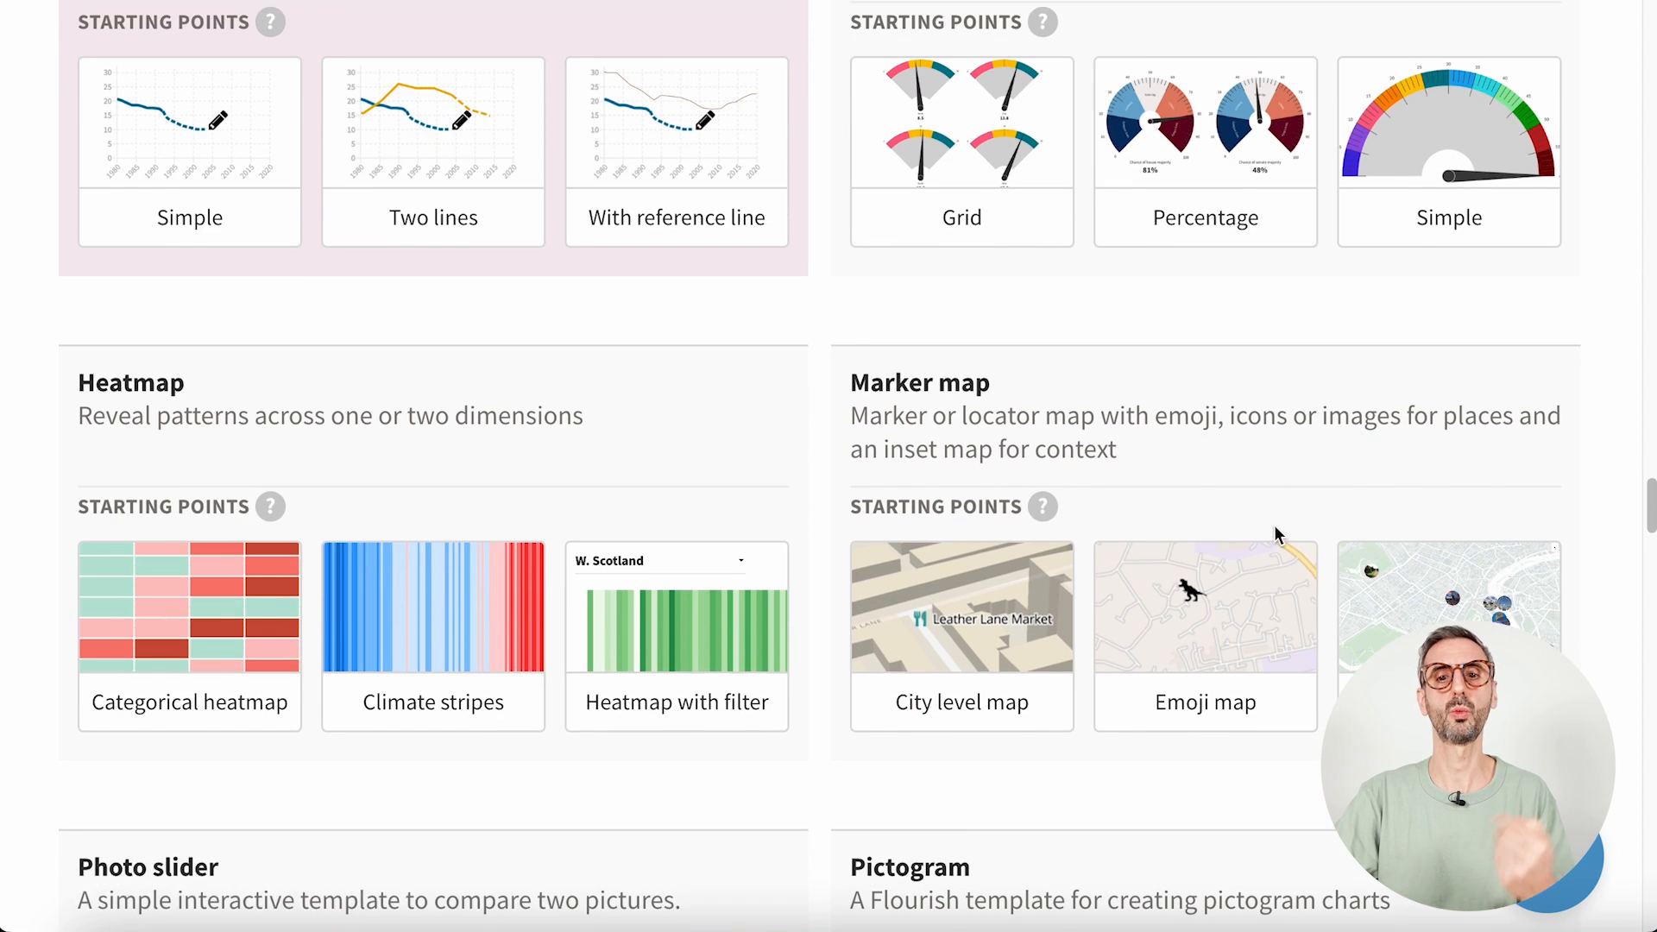
pyautogui.scroll(-3, 1227, 618)
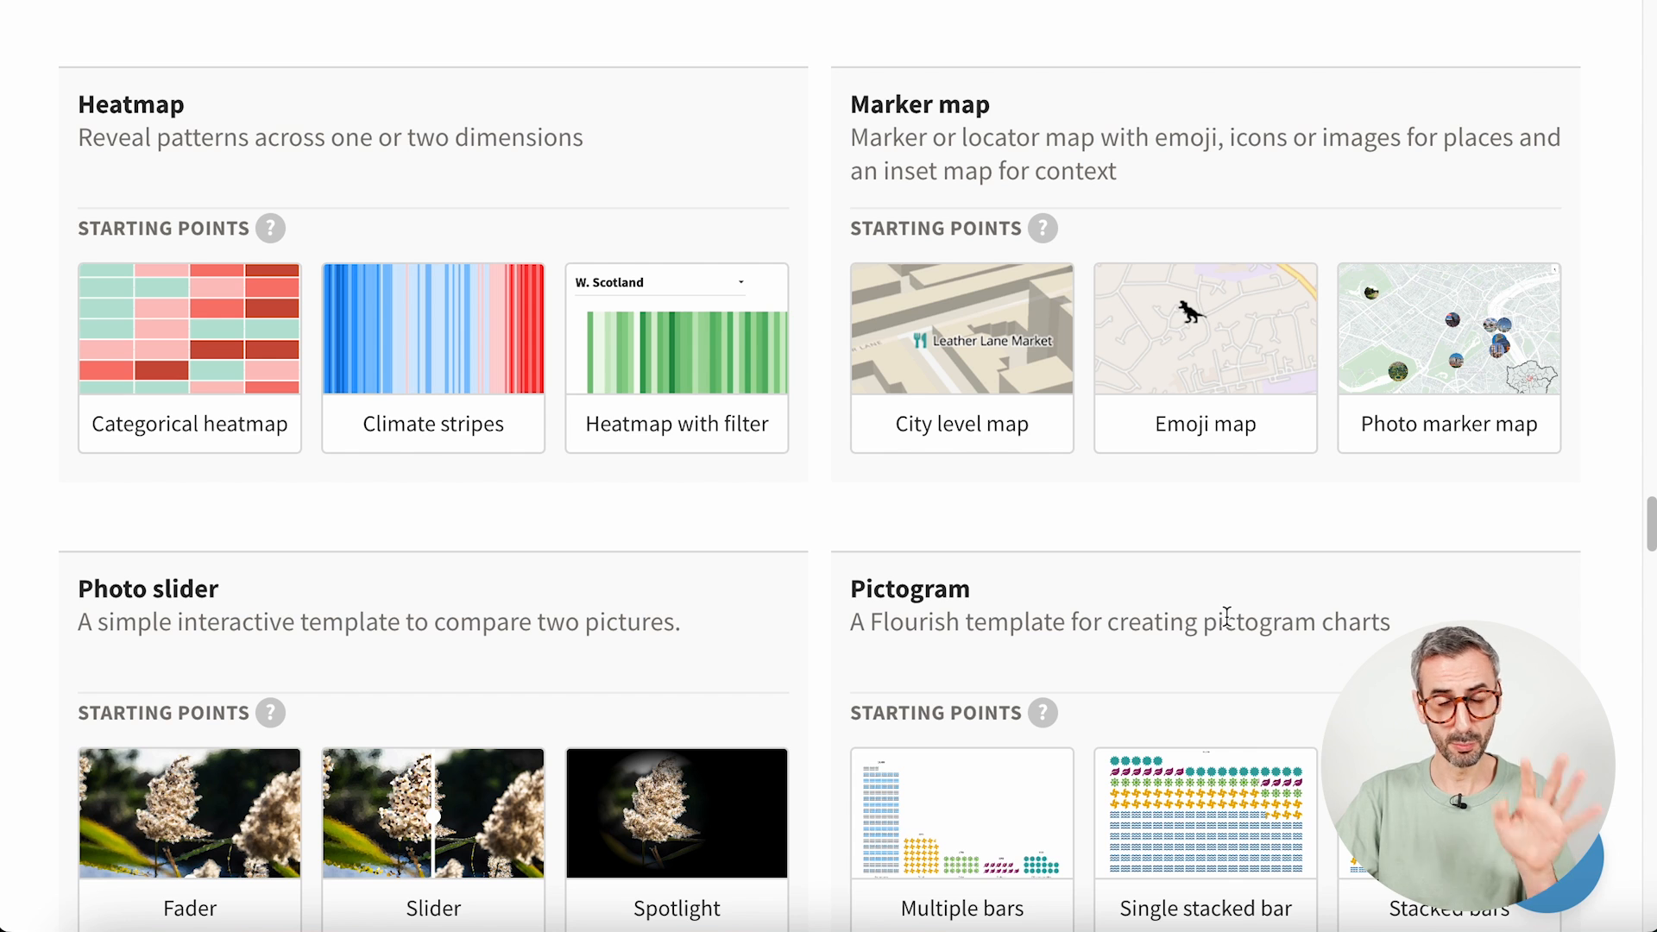
pyautogui.scroll(-3, 1226, 616)
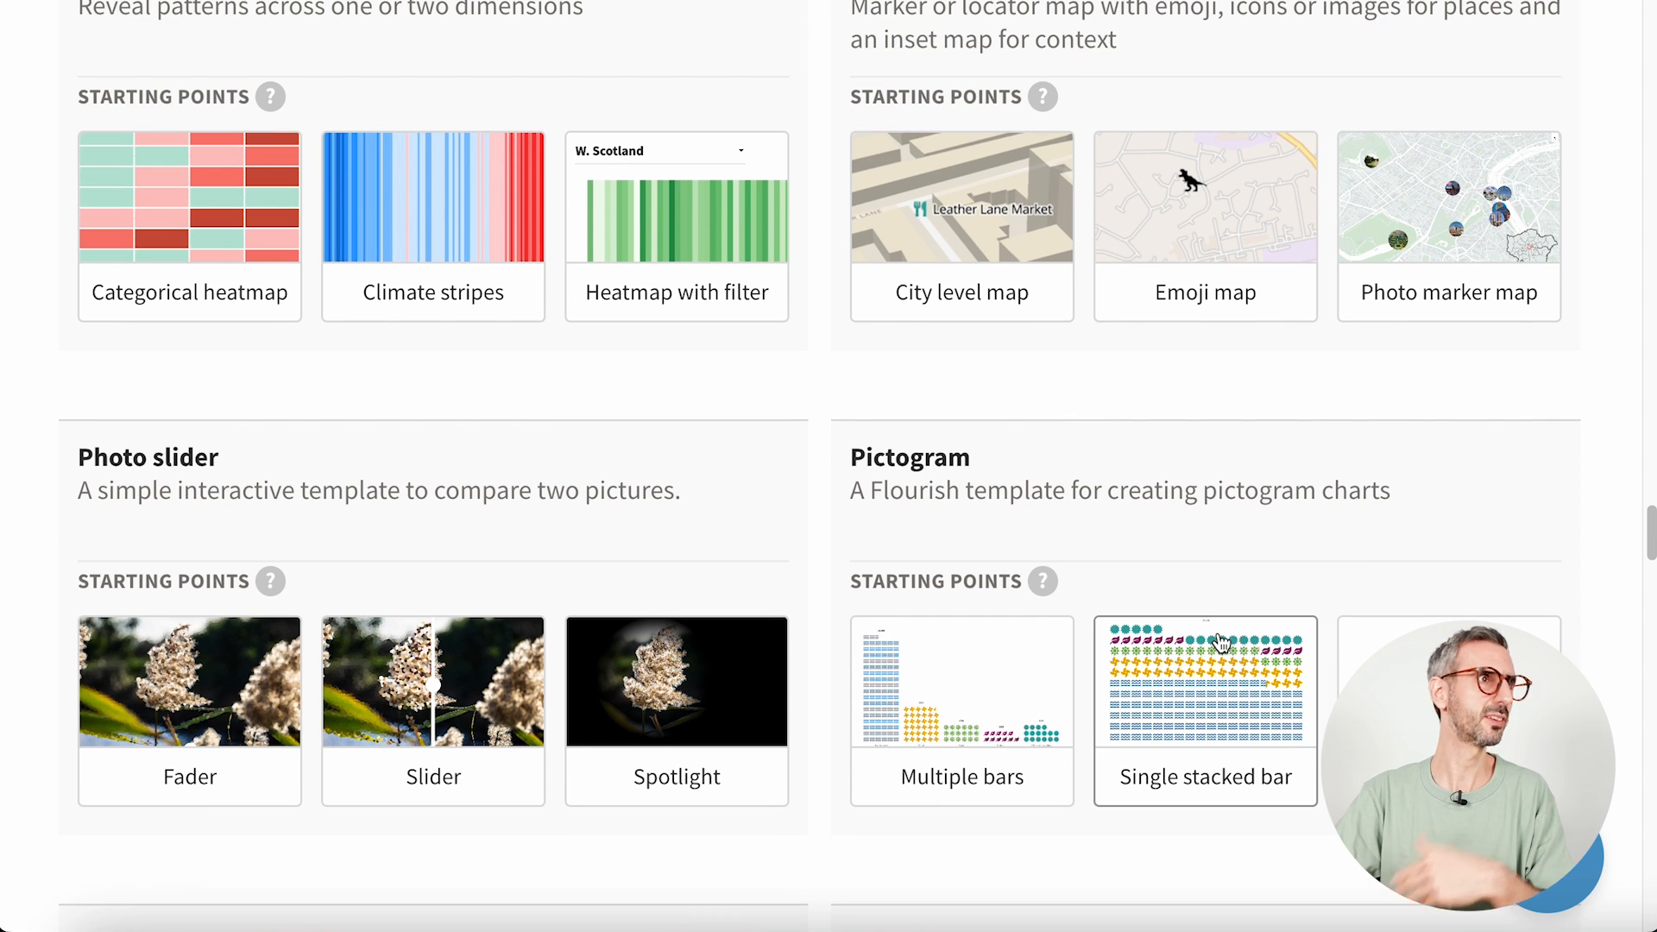
pyautogui.scroll(-10, 1217, 641)
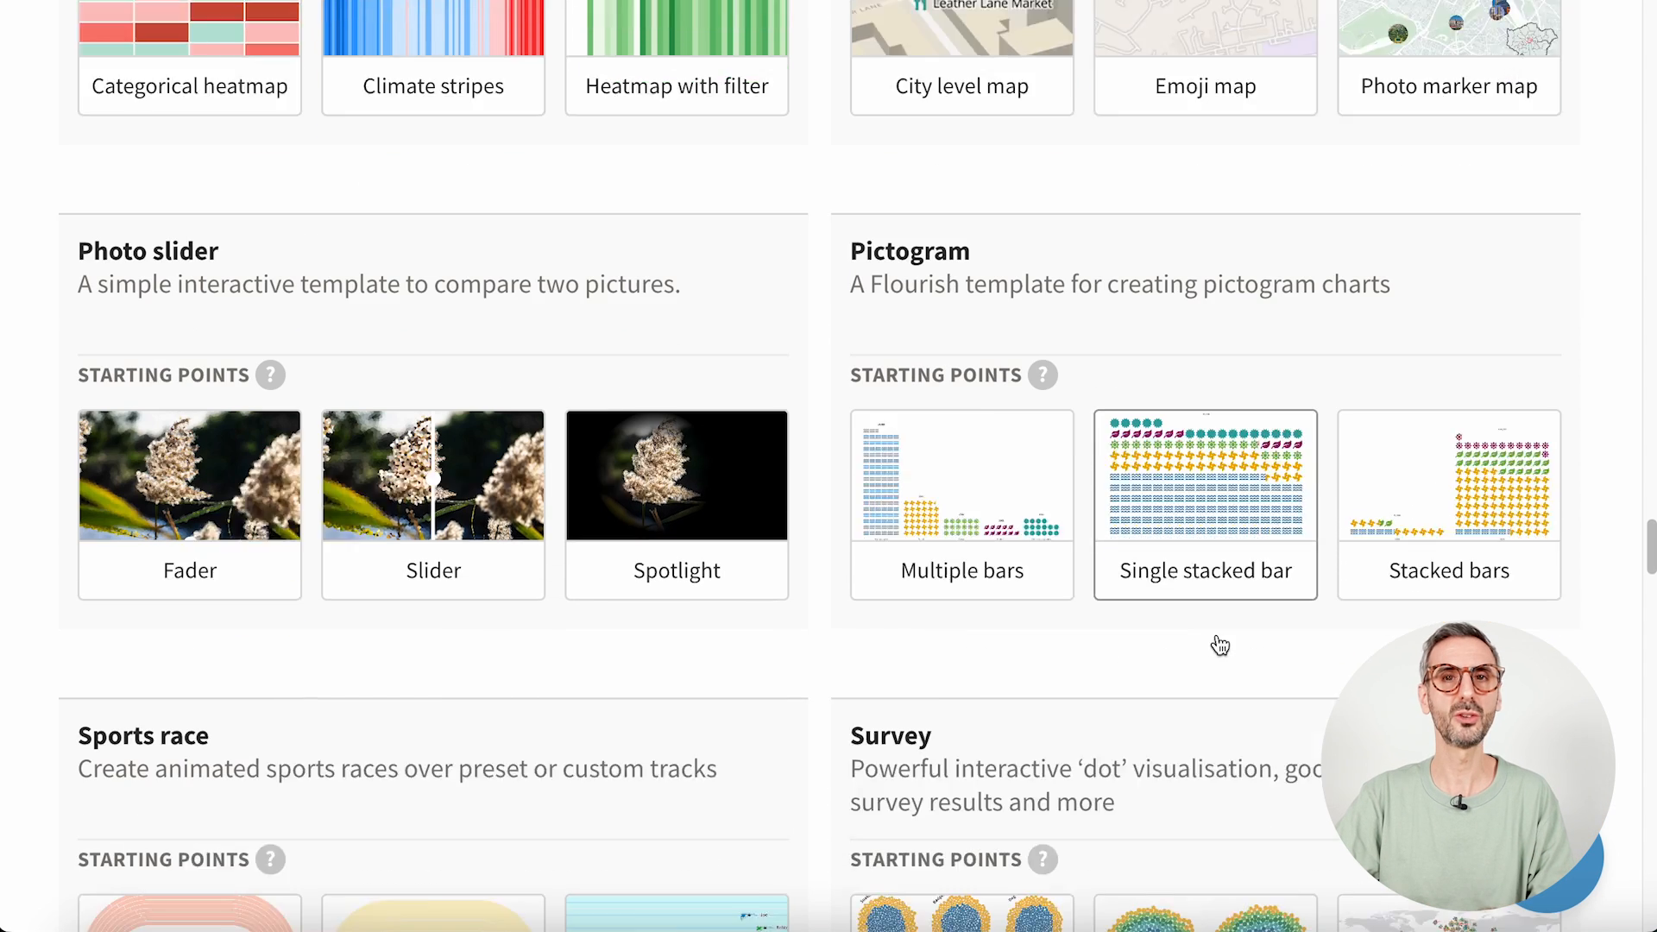
pyautogui.scroll(-20, 1215, 643)
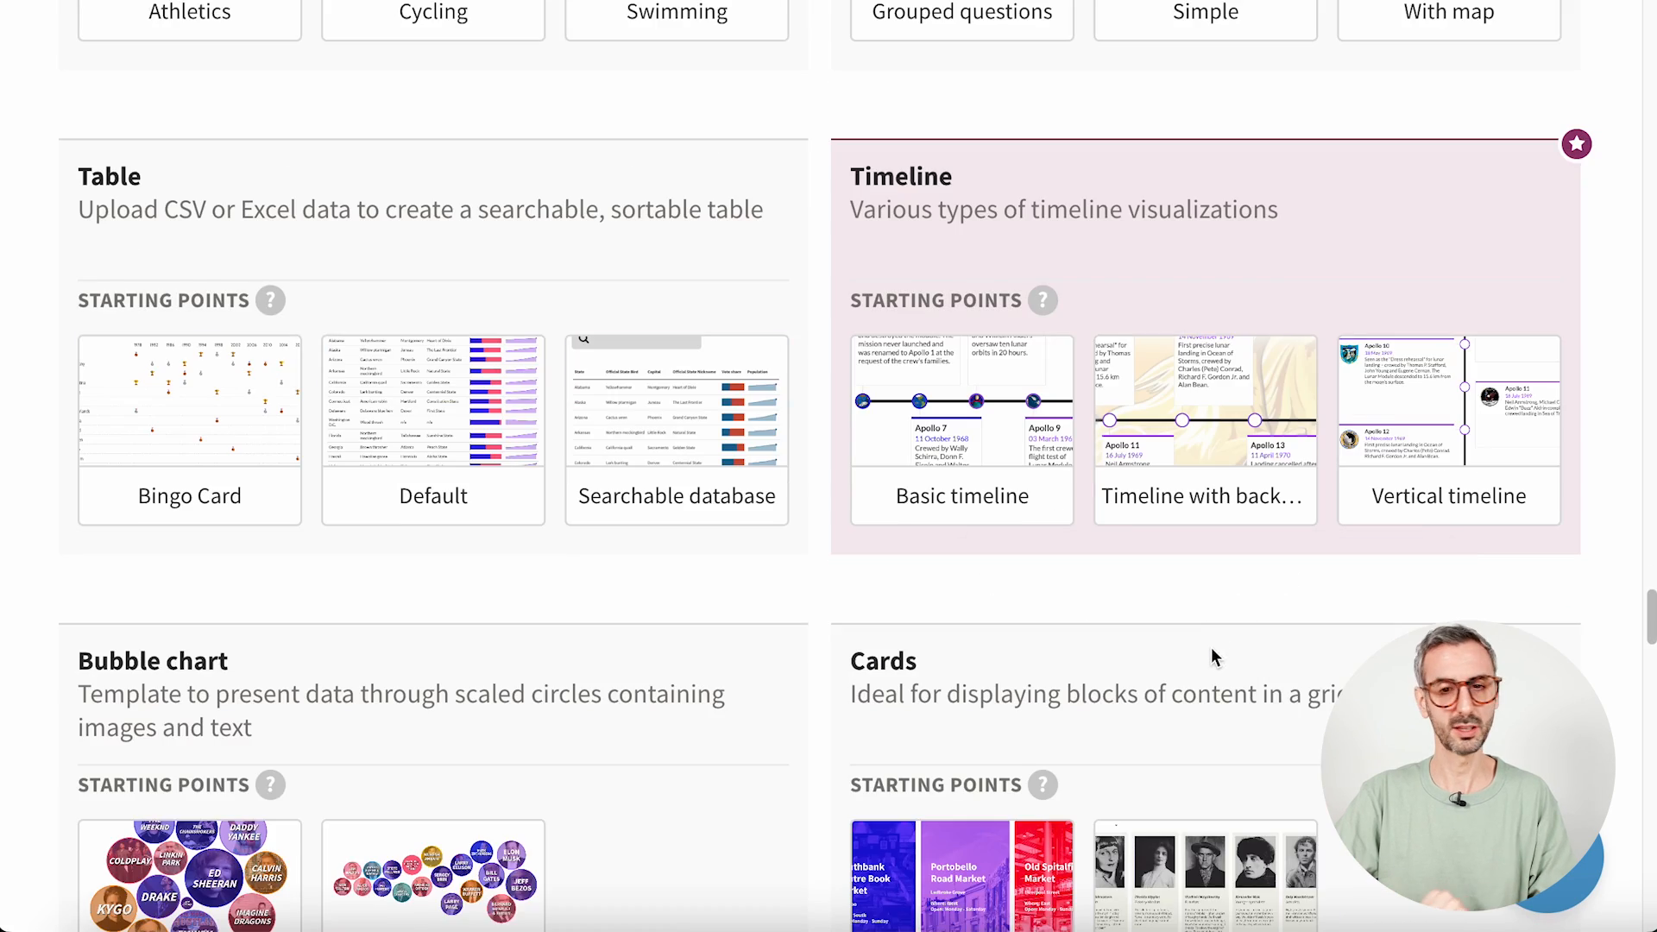
pyautogui.scroll(20, 1208, 668)
pyautogui.scroll(15, 1209, 682)
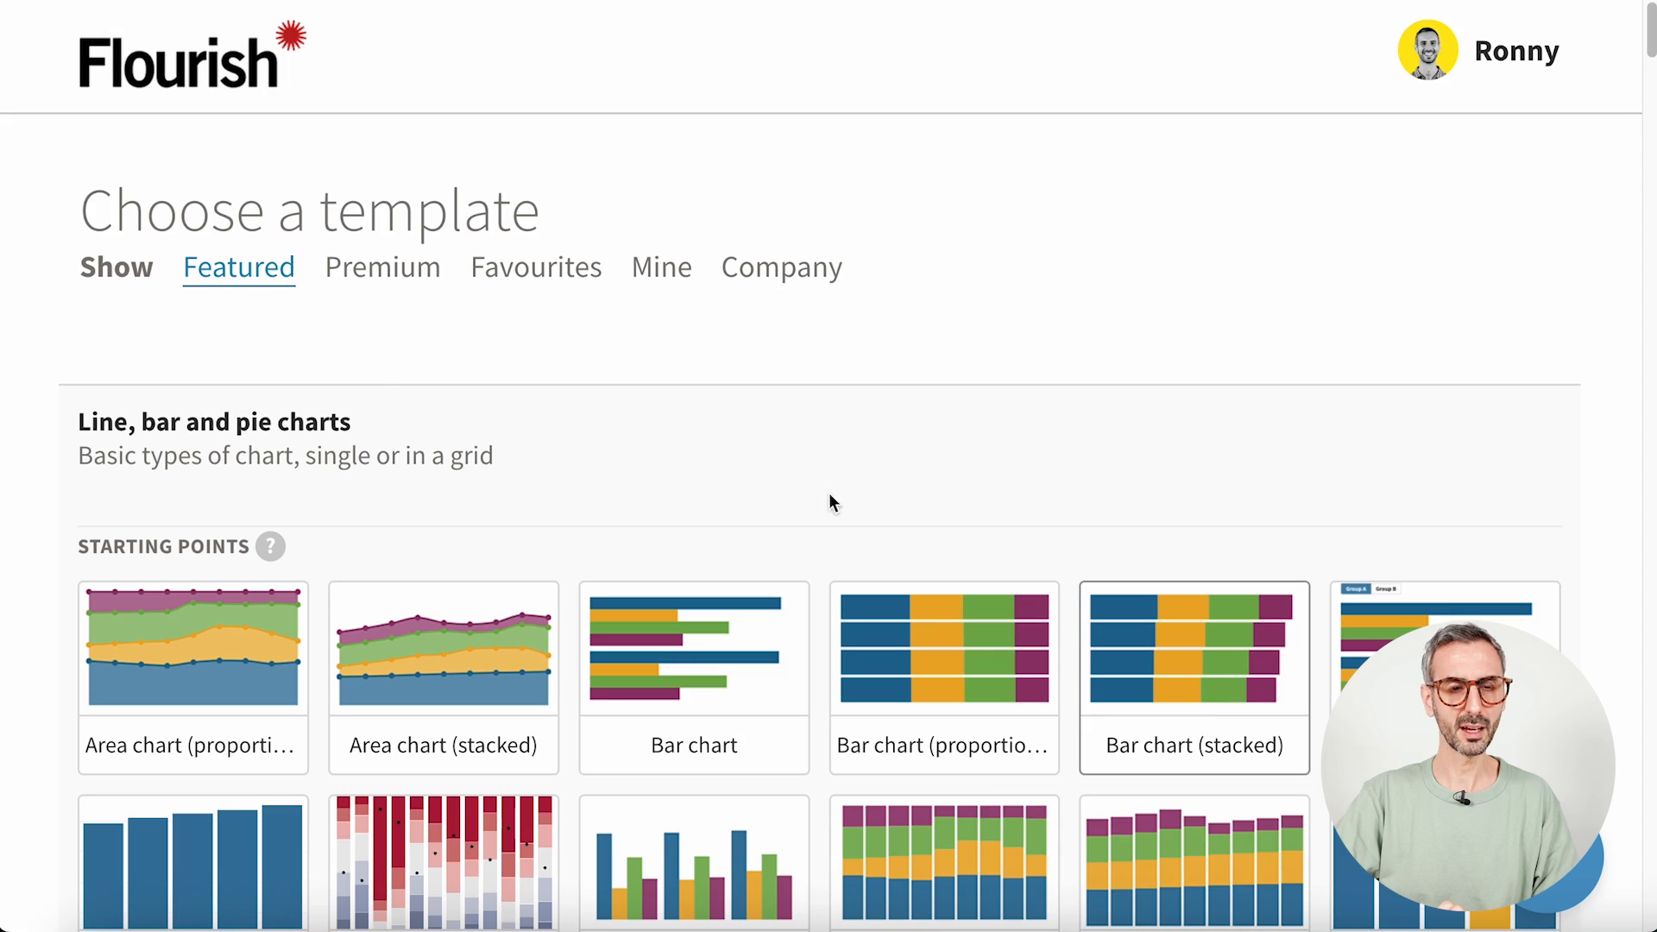
# - Create the visualisation from the Donut chart starting point under Line, bar and pie charts
pyautogui.scroll(-2, 522, 552)
pyautogui.scroll(-1, 950, 524)
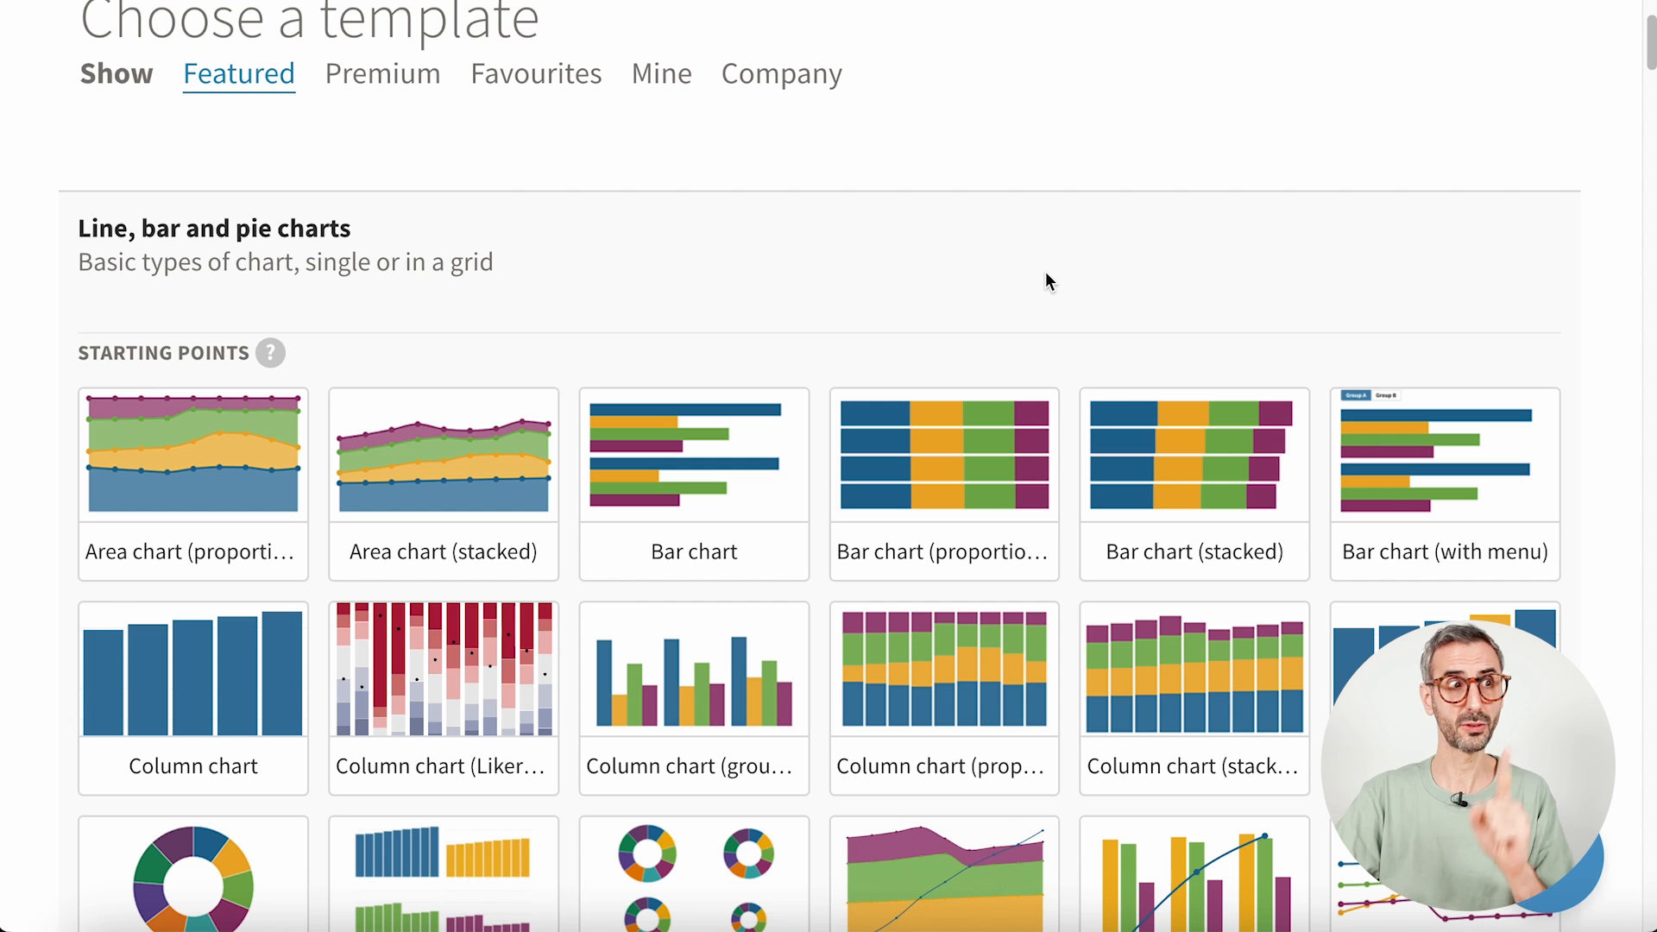
pyautogui.scroll(-2, 1047, 271)
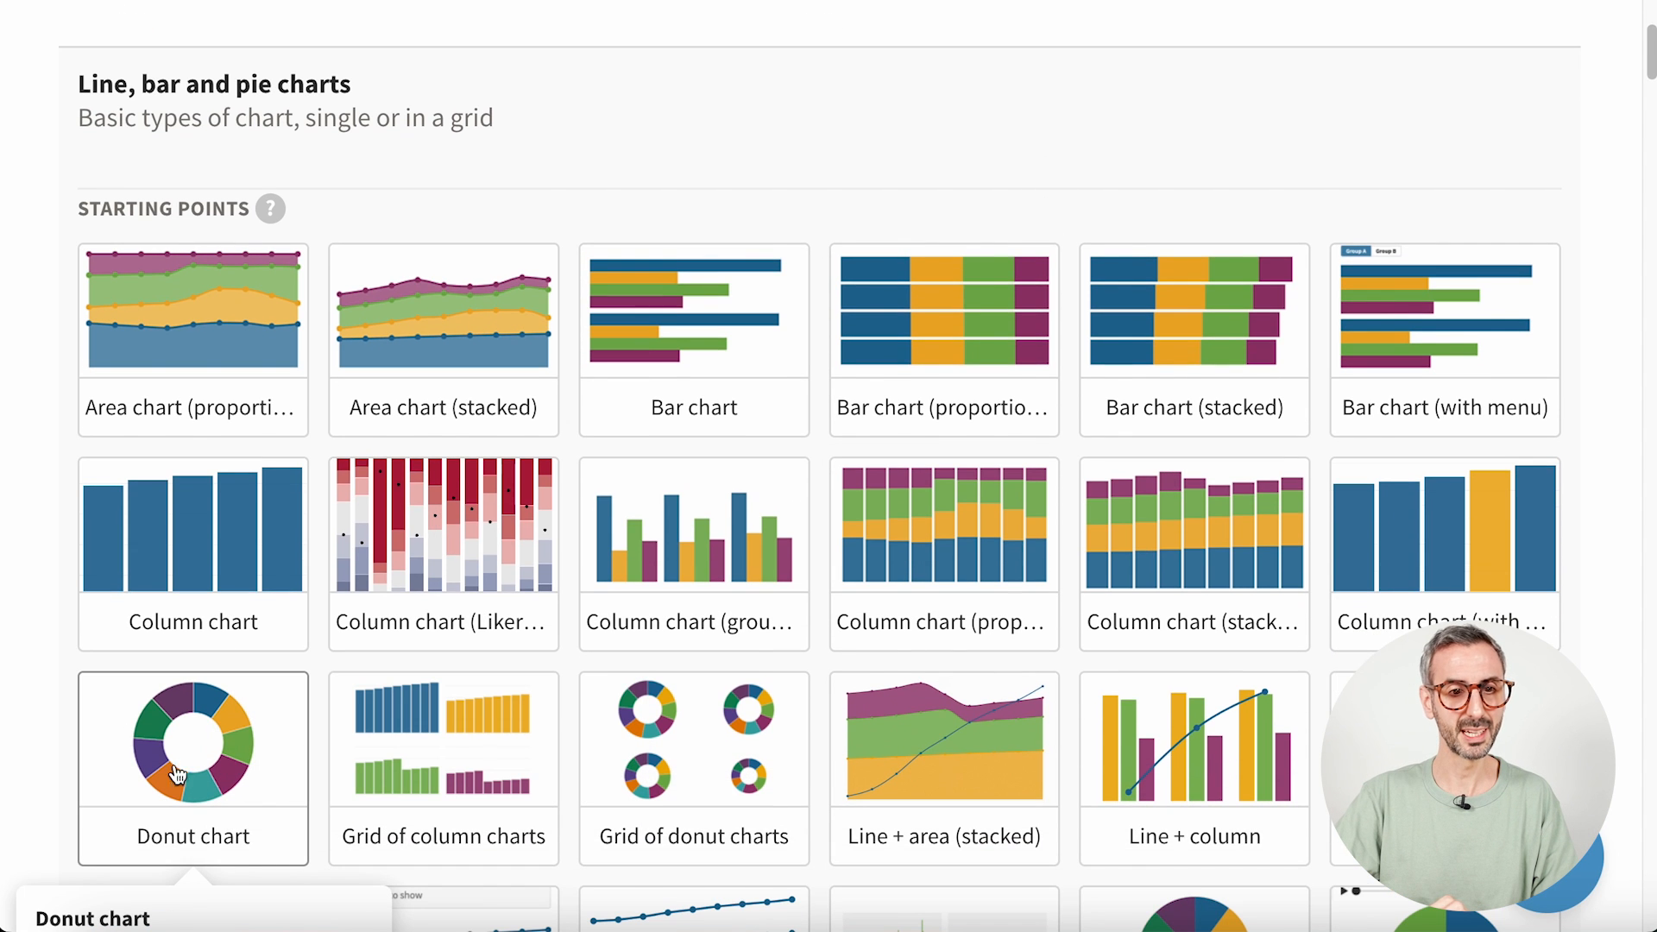
pyautogui.click(265, 788)
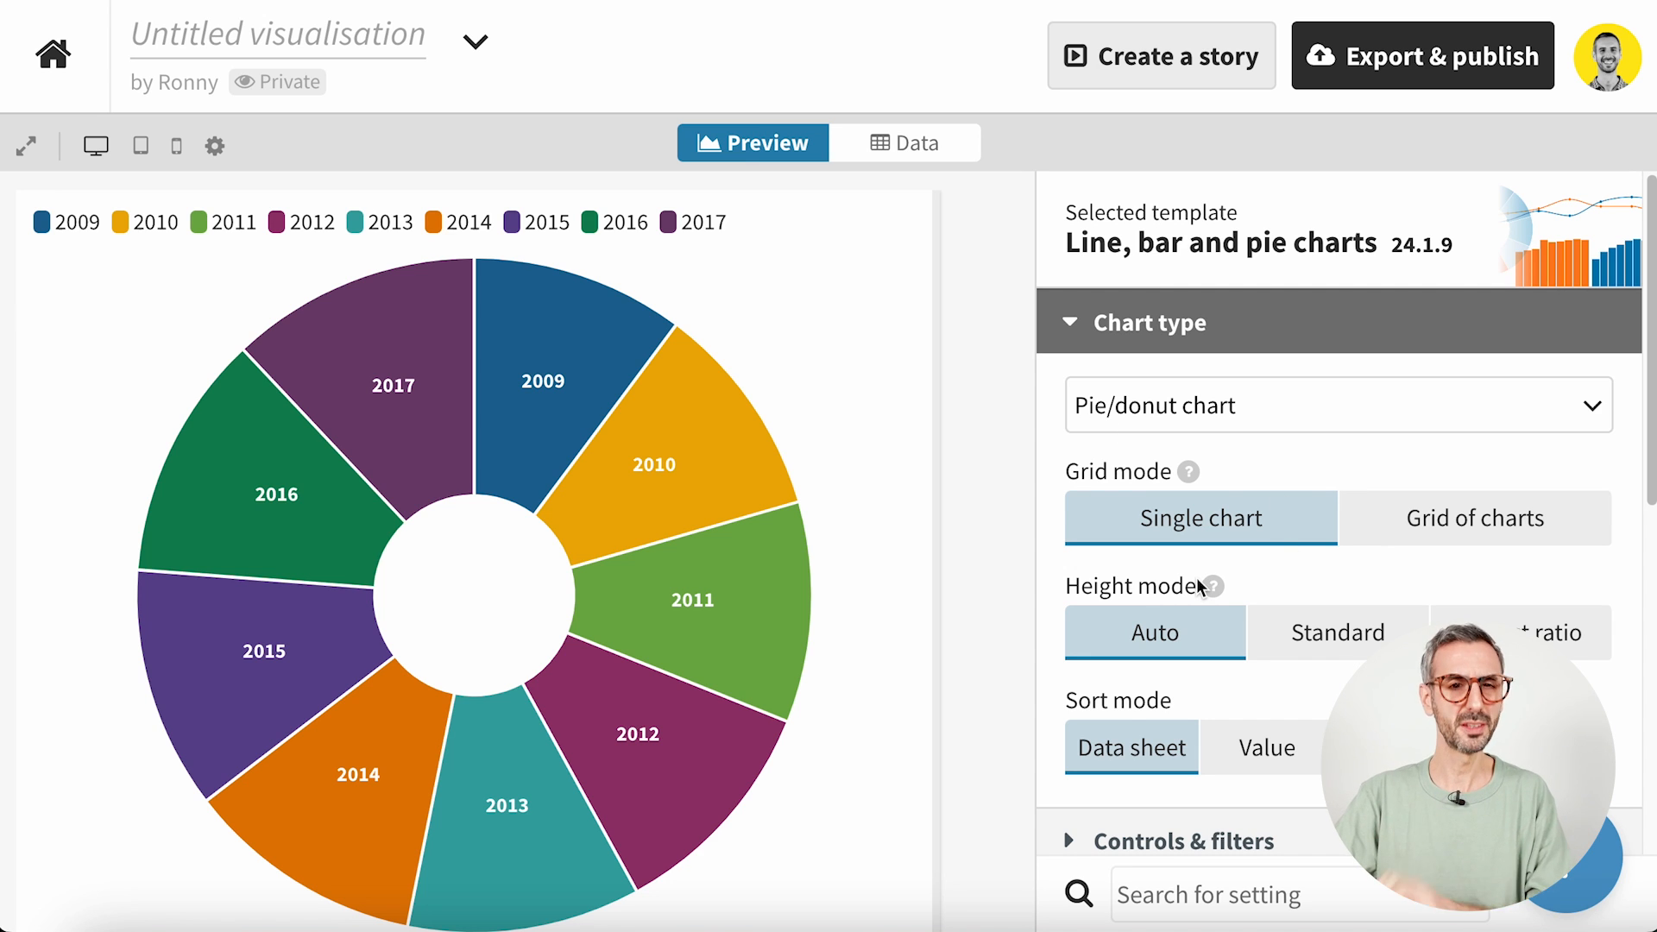
# - Open the donut chart's data sheet and view the options for uploading a data file
pyautogui.moveTo(450, 749)
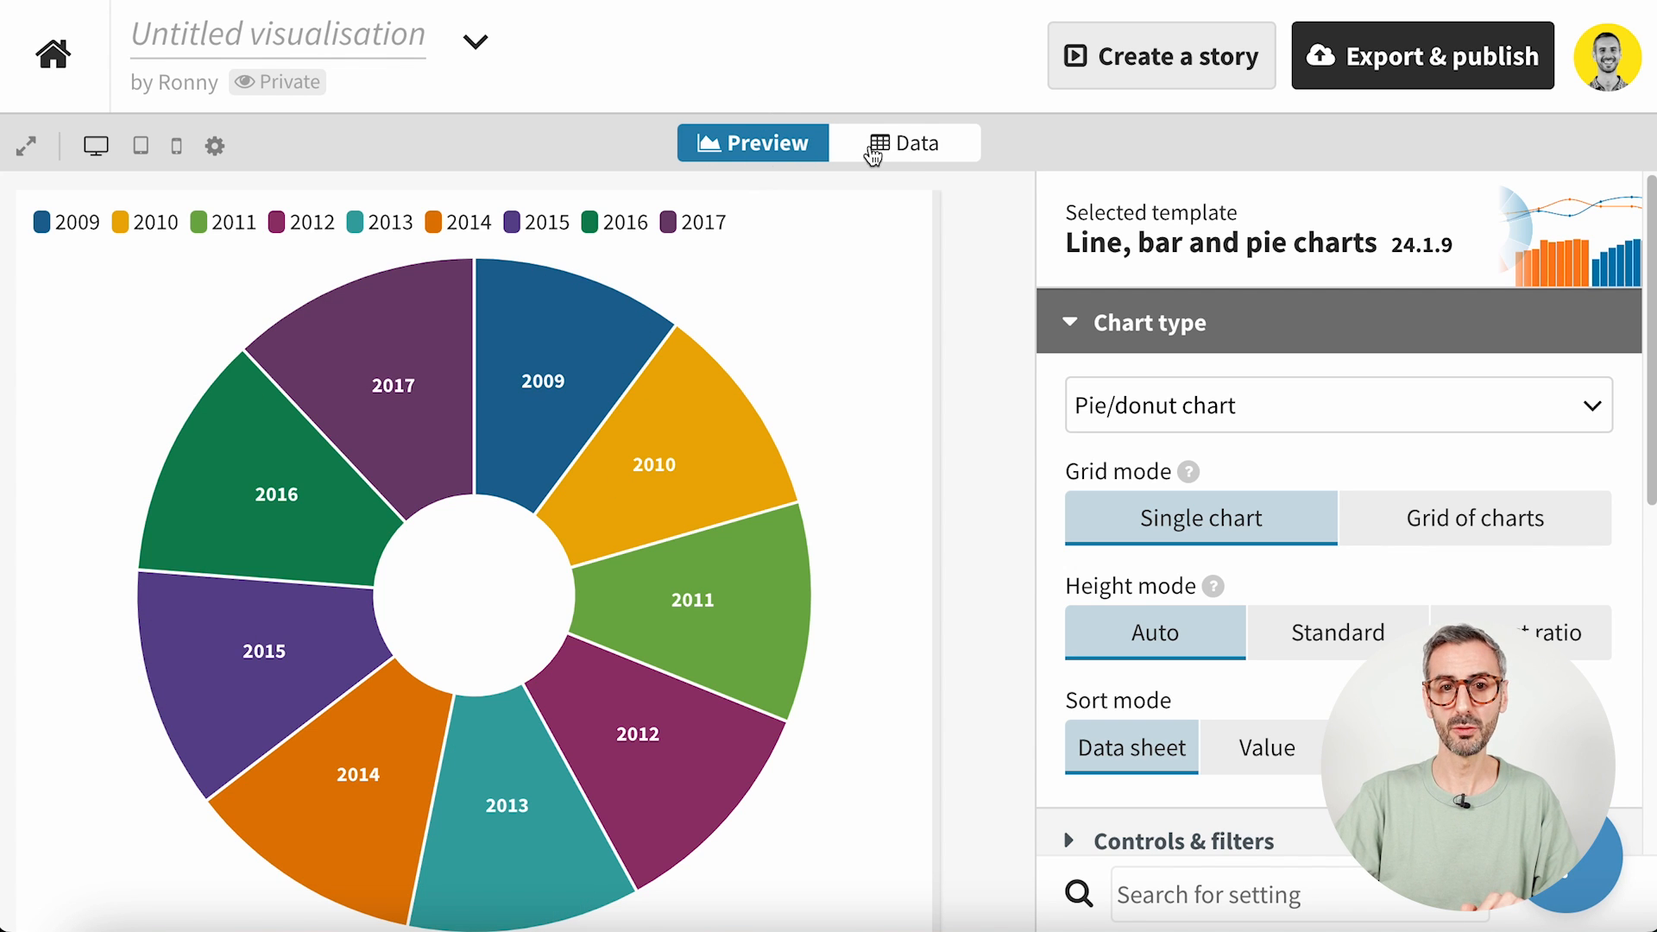
pyautogui.click(906, 153)
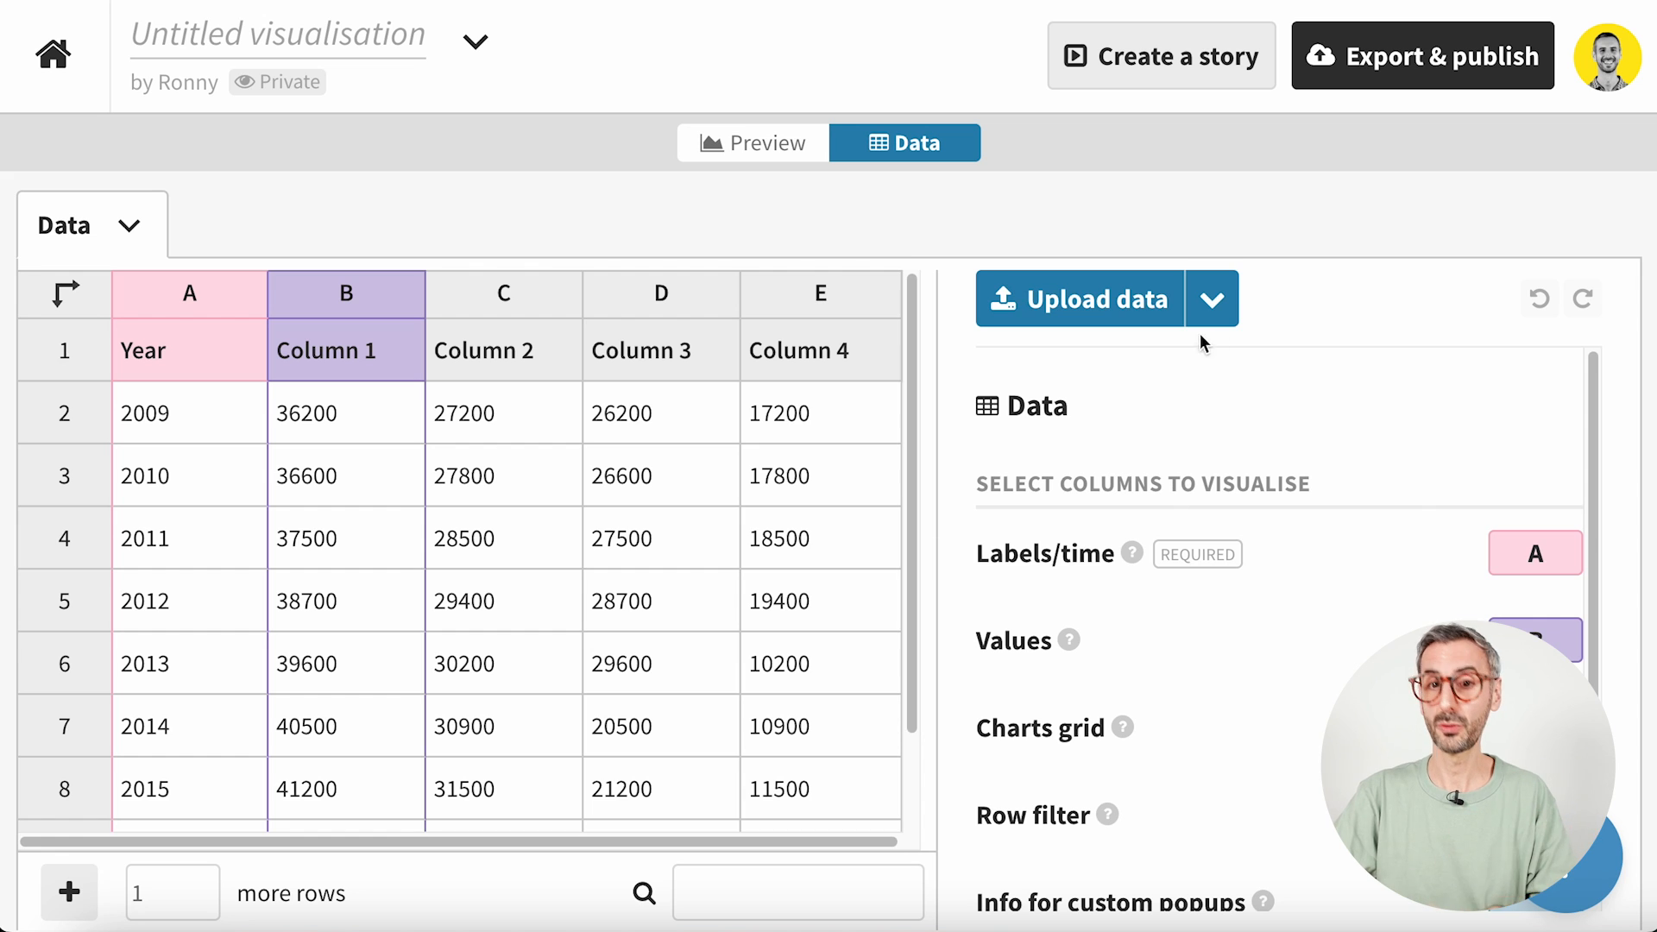
pyautogui.click(1213, 311)
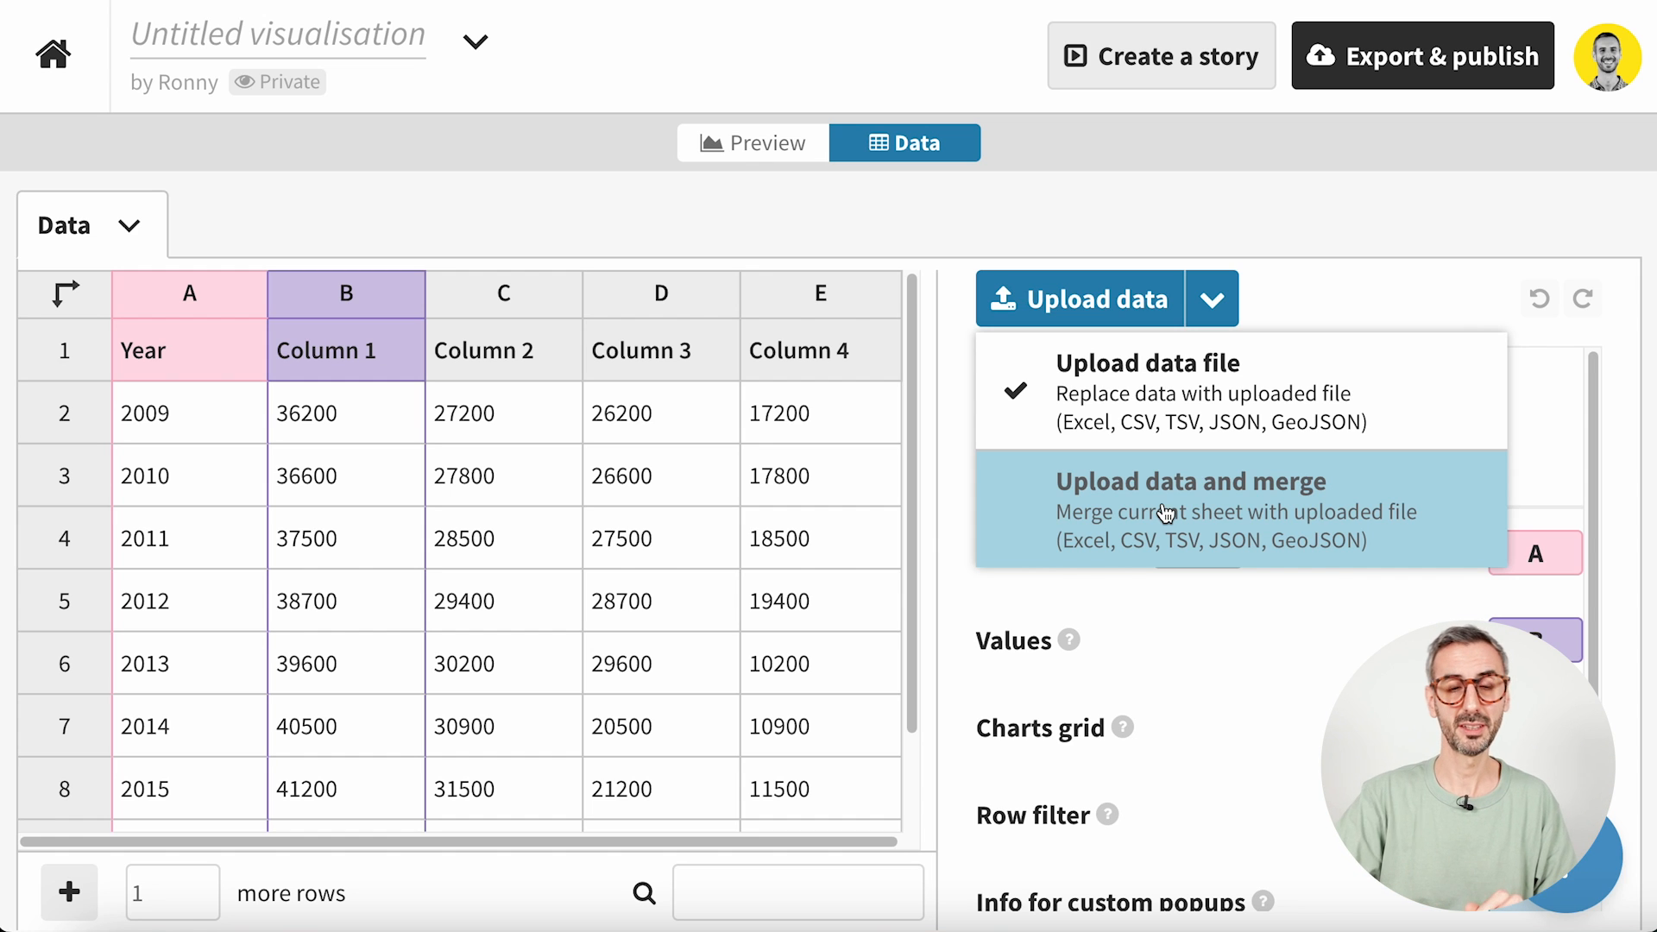
pyautogui.click(398, 214)
# - Inspect the yearly values in the data sheet's first columns, down to the last rows
pyautogui.click(350, 416)
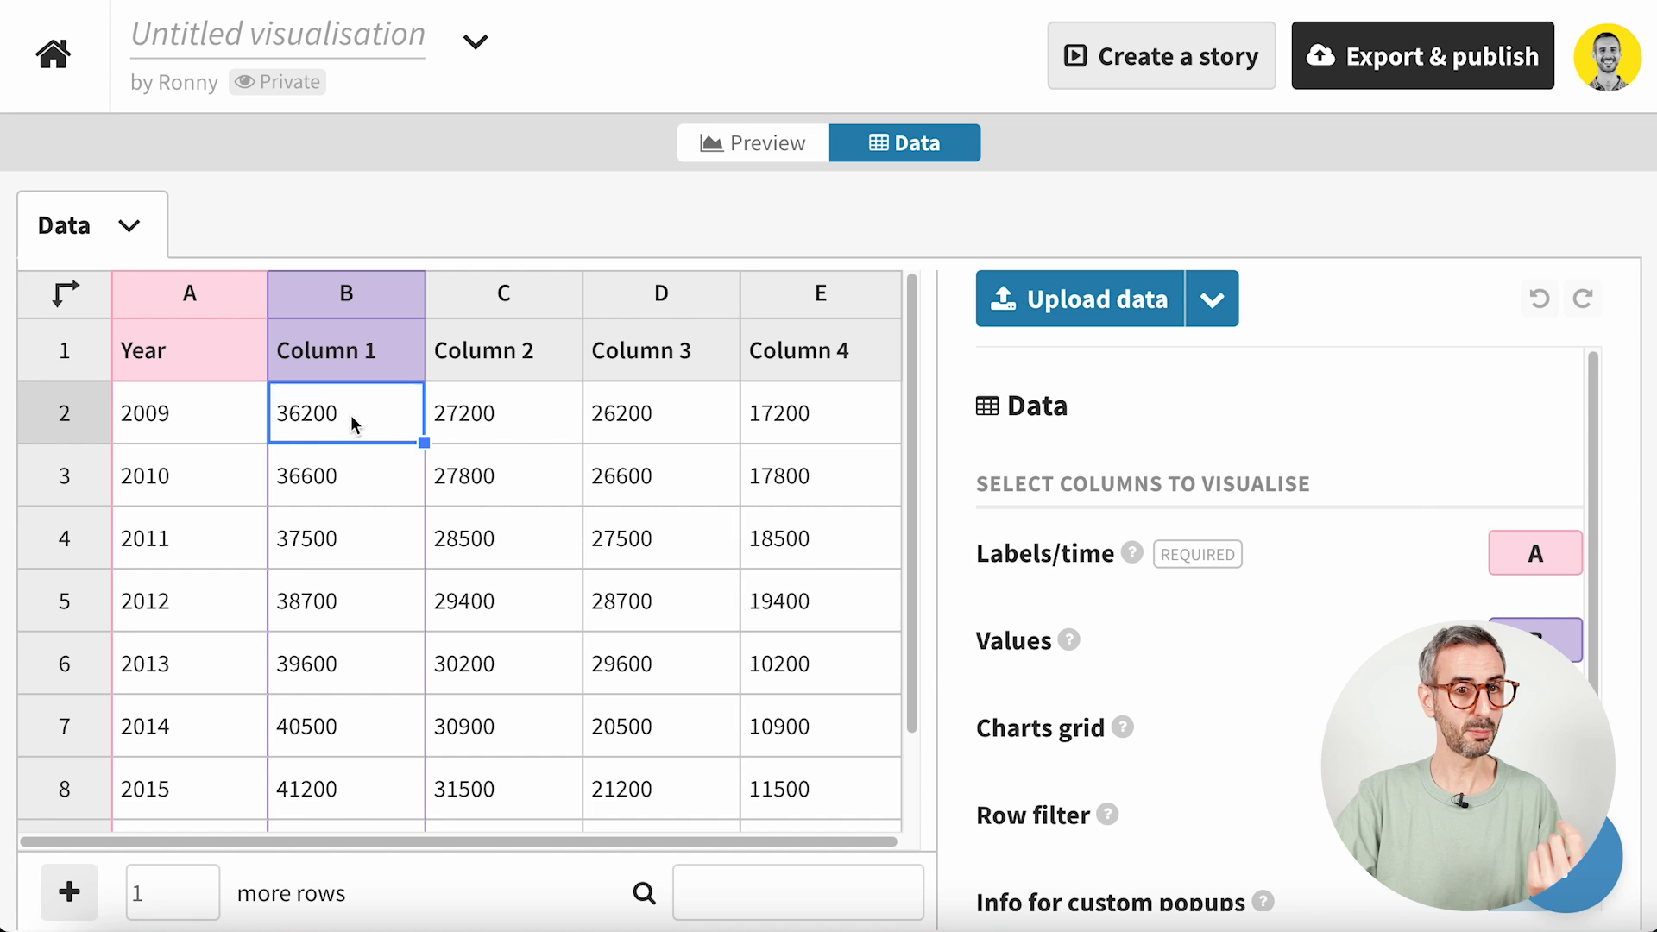
pyautogui.click(457, 435)
pyautogui.click(488, 522)
pyautogui.click(395, 518)
pyautogui.click(344, 608)
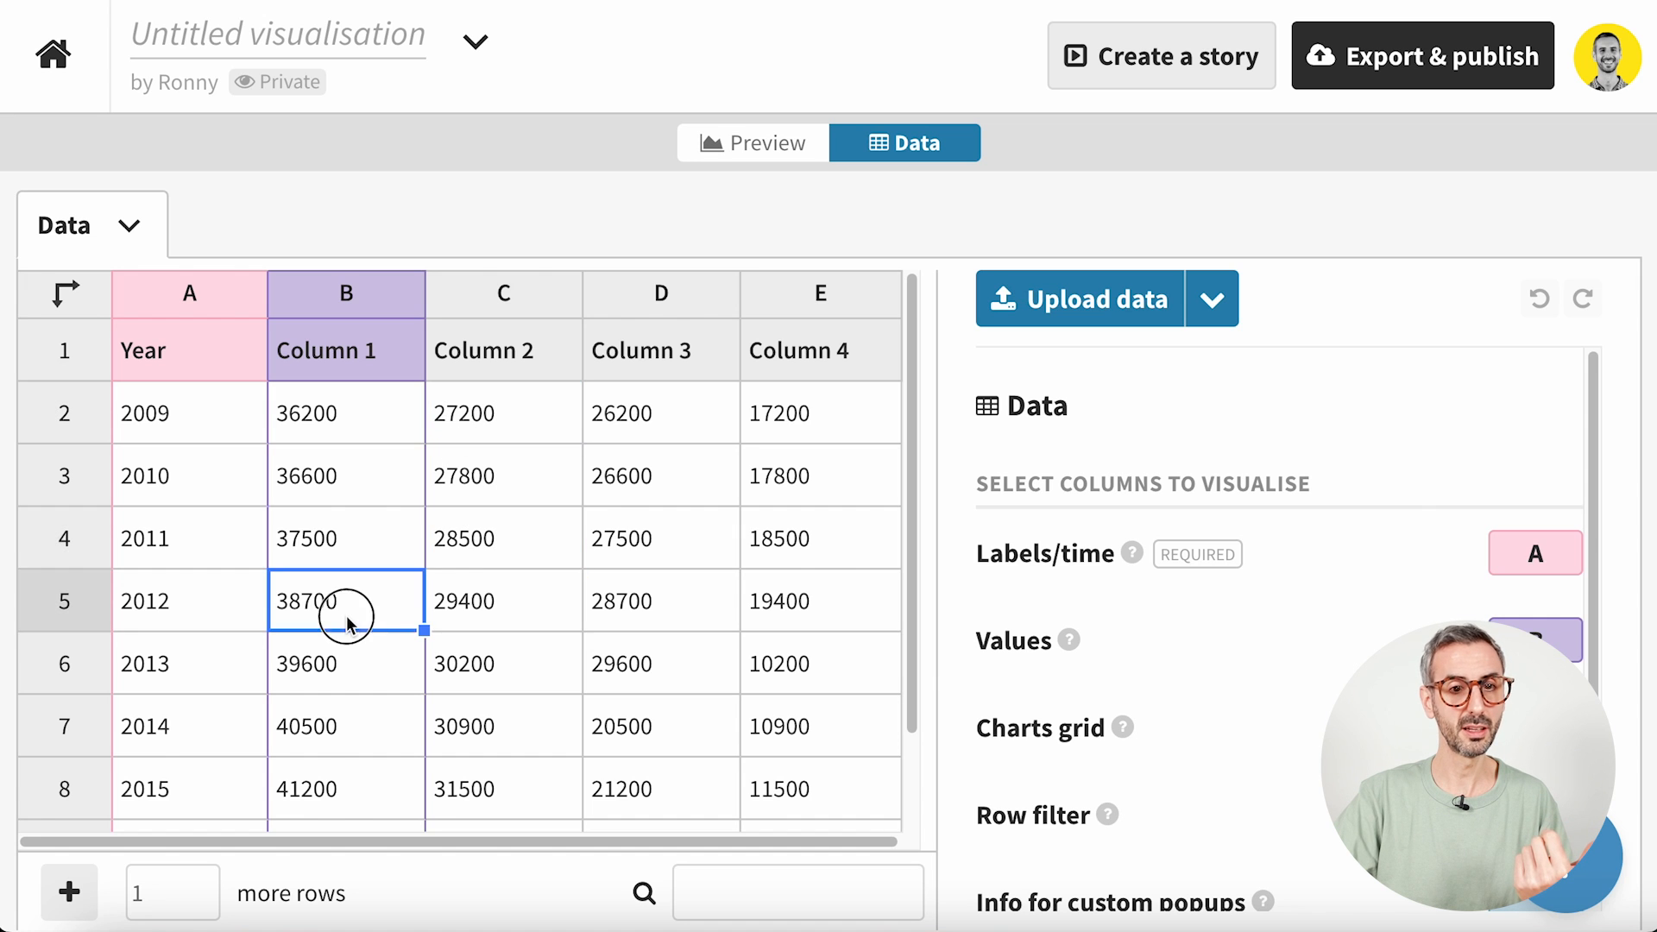
pyautogui.scroll(-2, 345, 634)
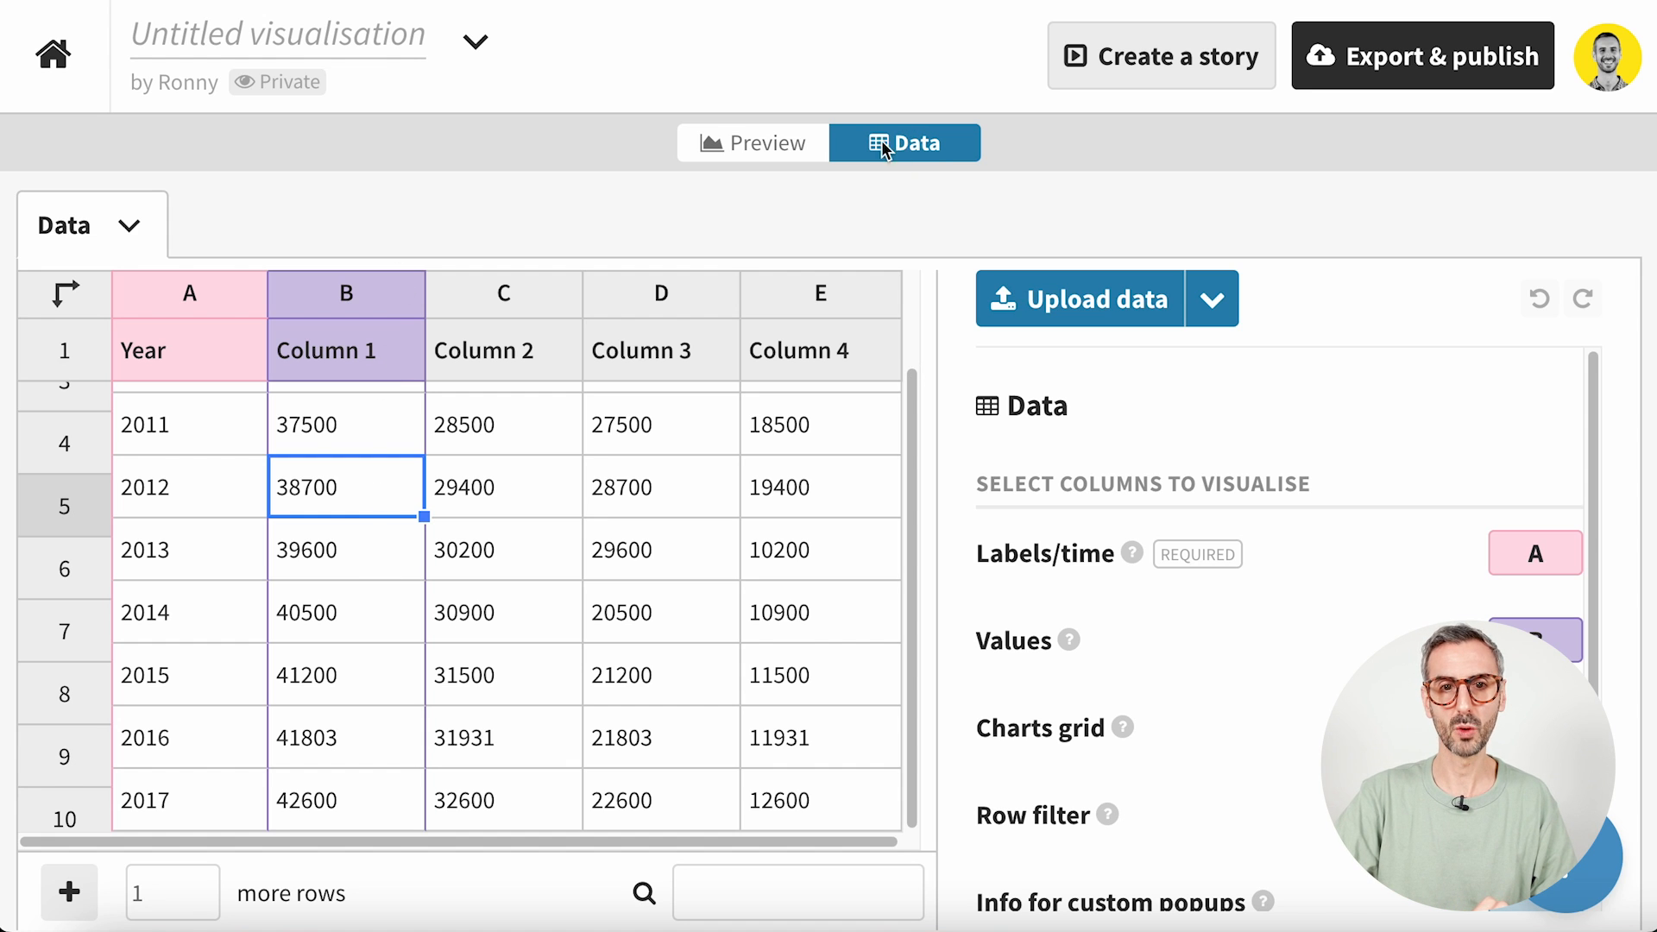
# - Return to the chart preview, collapse the Chart type settings and look through the available settings sections
pyautogui.click(754, 147)
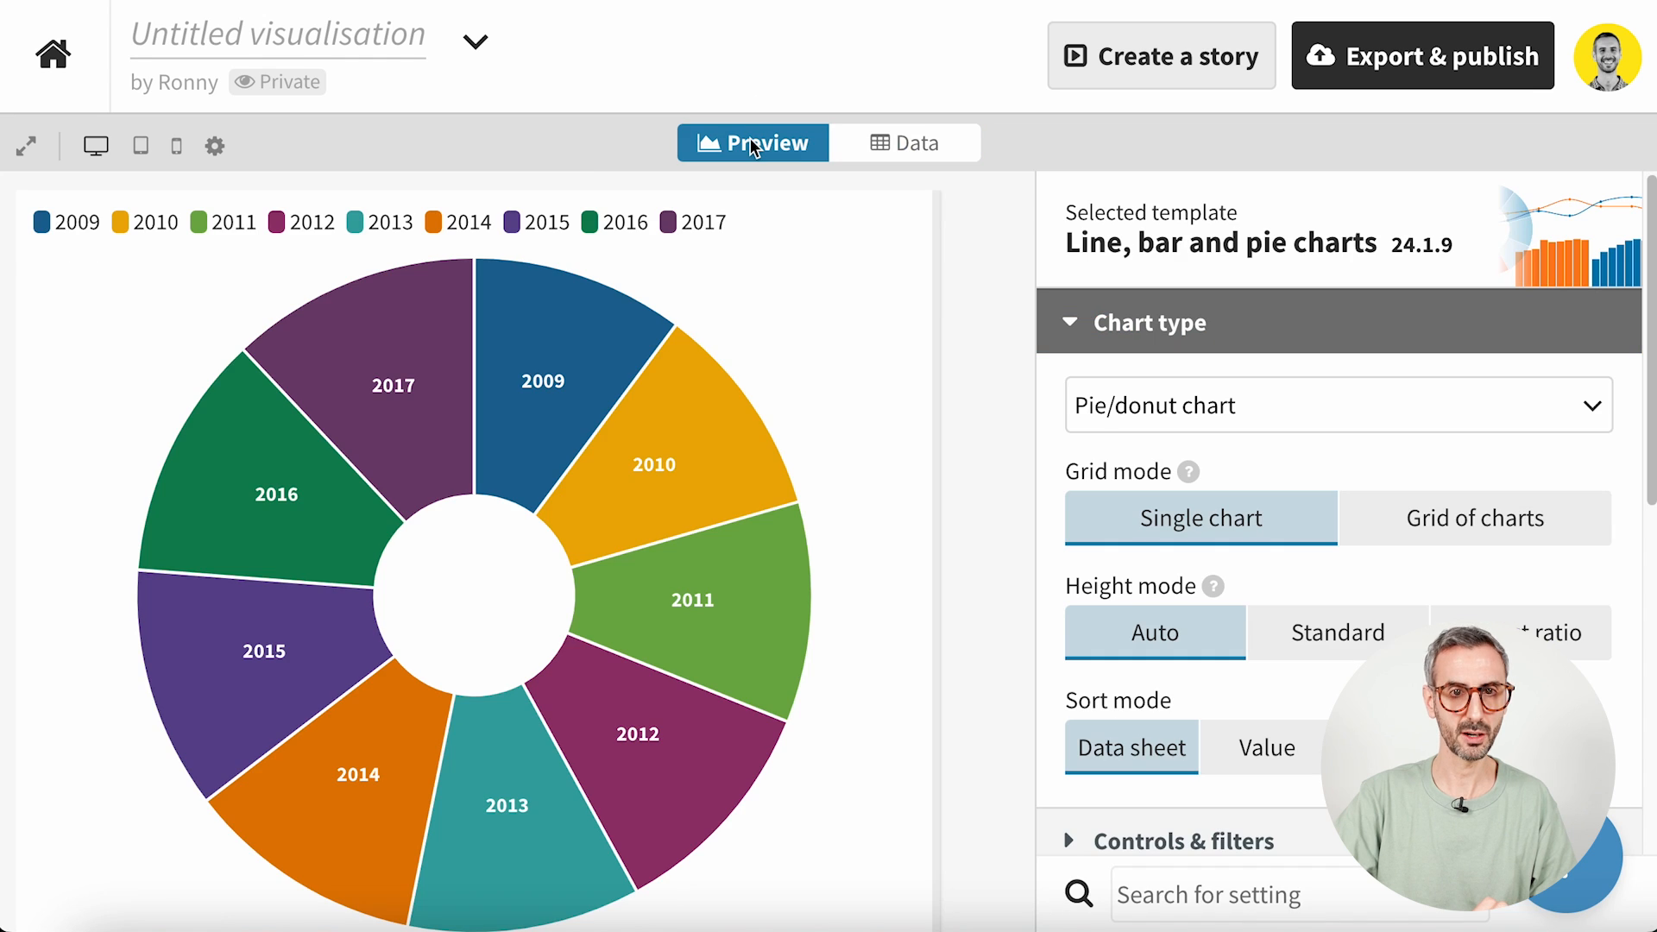
pyautogui.scroll(-1, 604, 509)
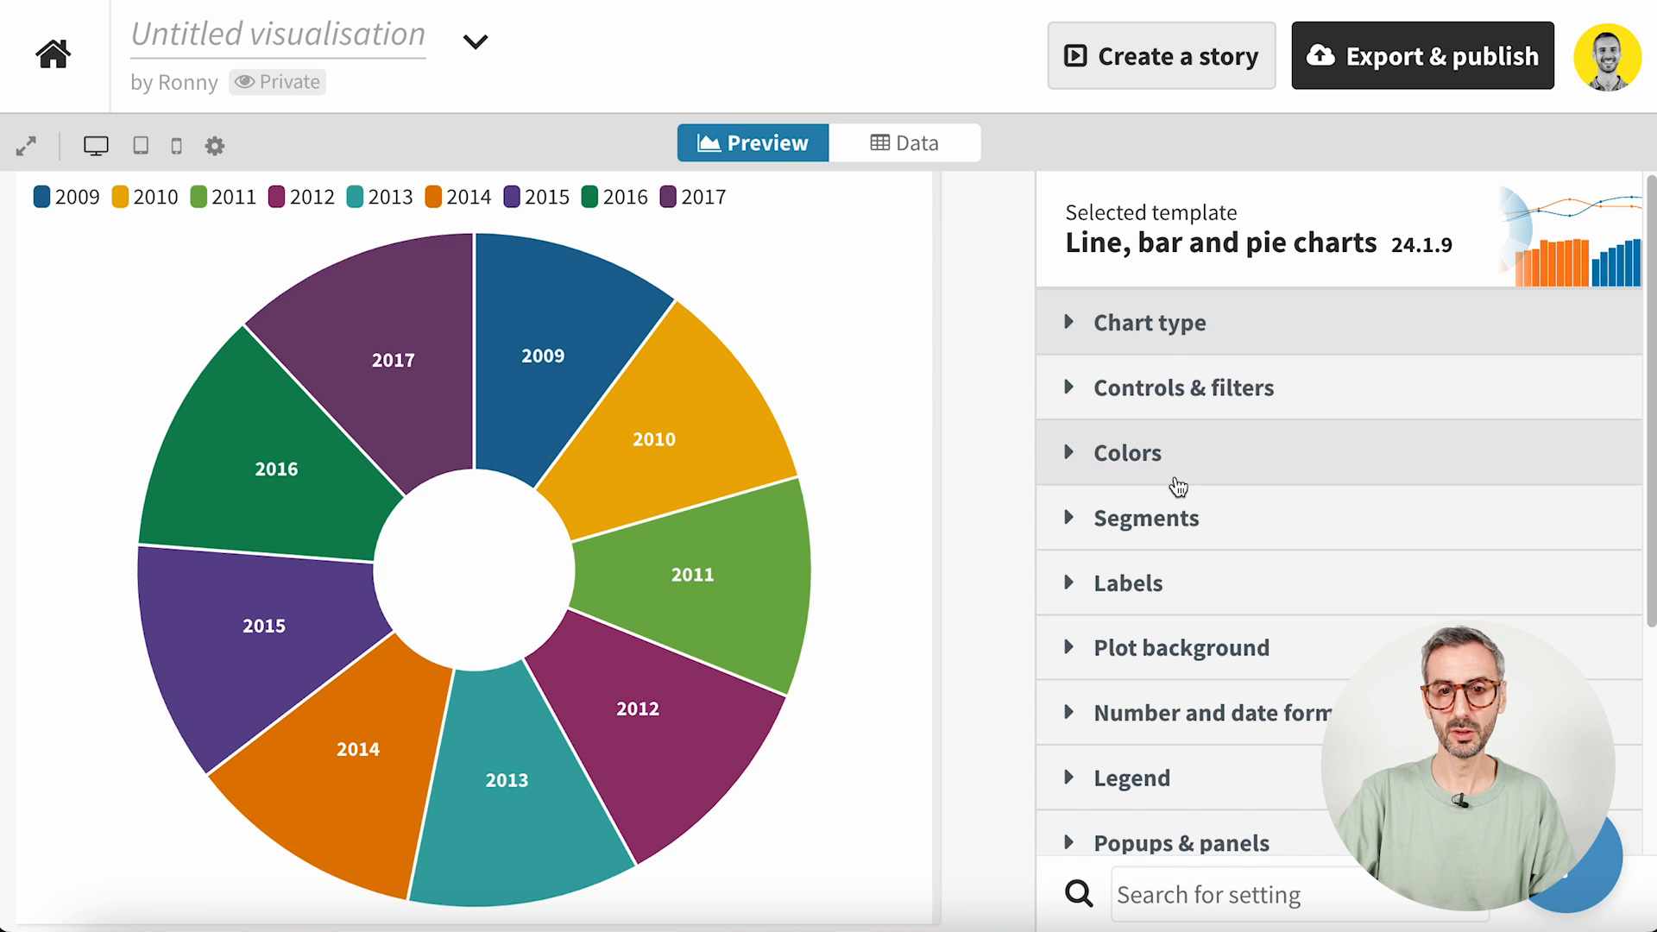
pyautogui.scroll(-6, 1213, 642)
pyautogui.scroll(6, 1217, 656)
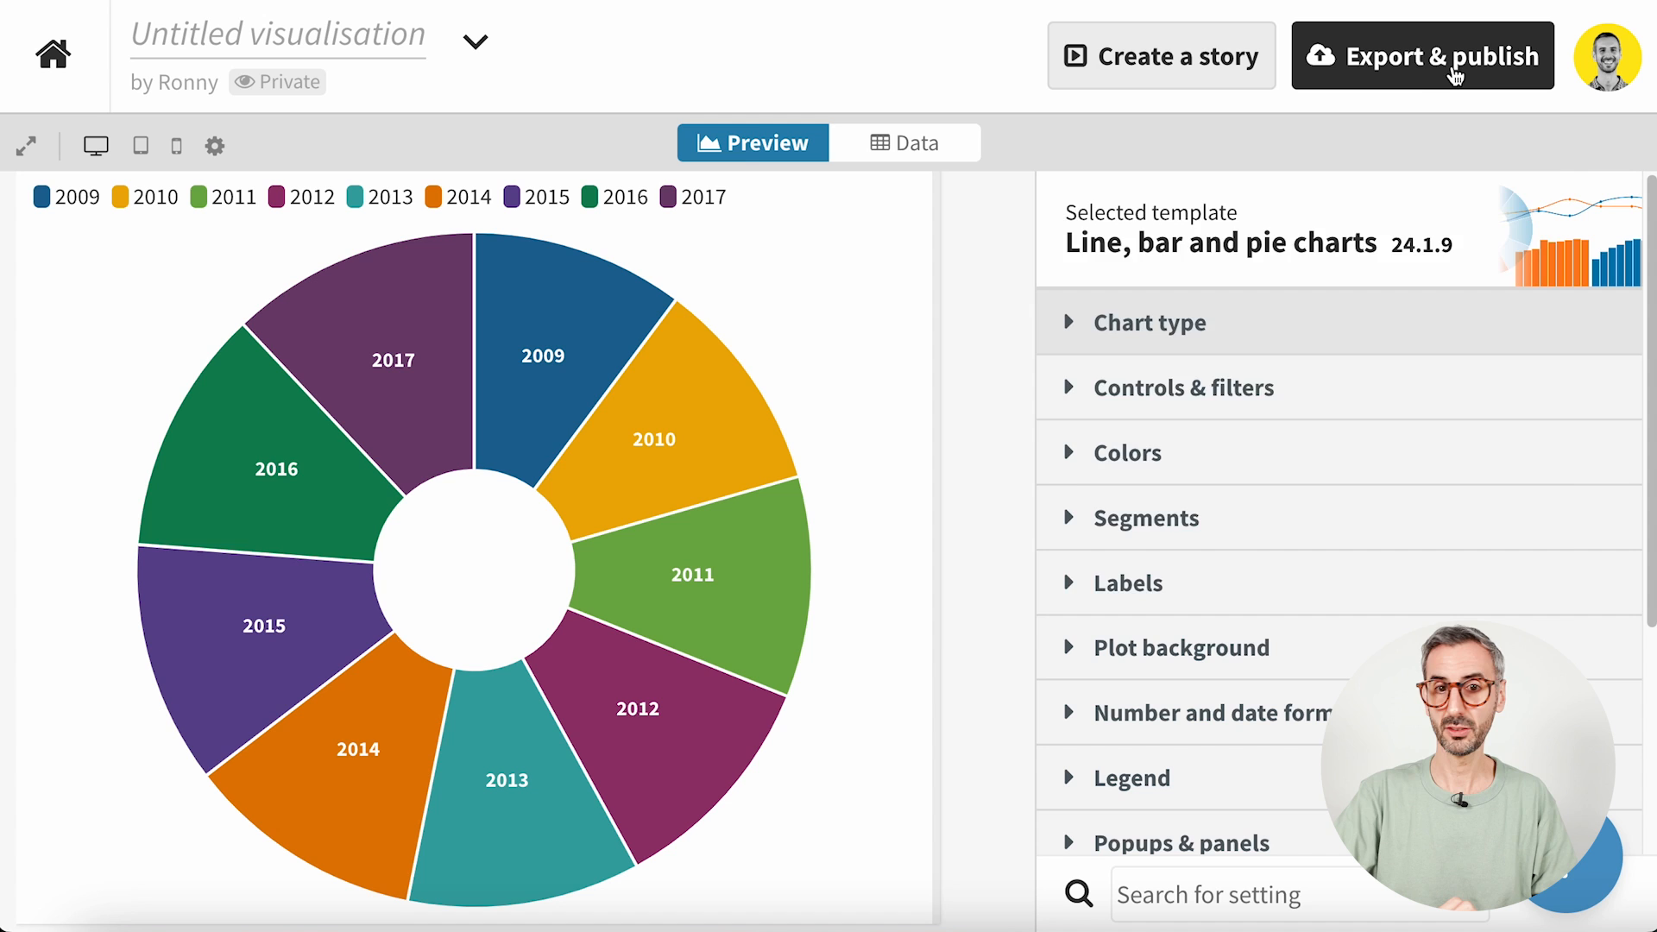
# - Publish the donut chart visualisation to its own public page, without allowing duplication of the project and data
pyautogui.click(1455, 72)
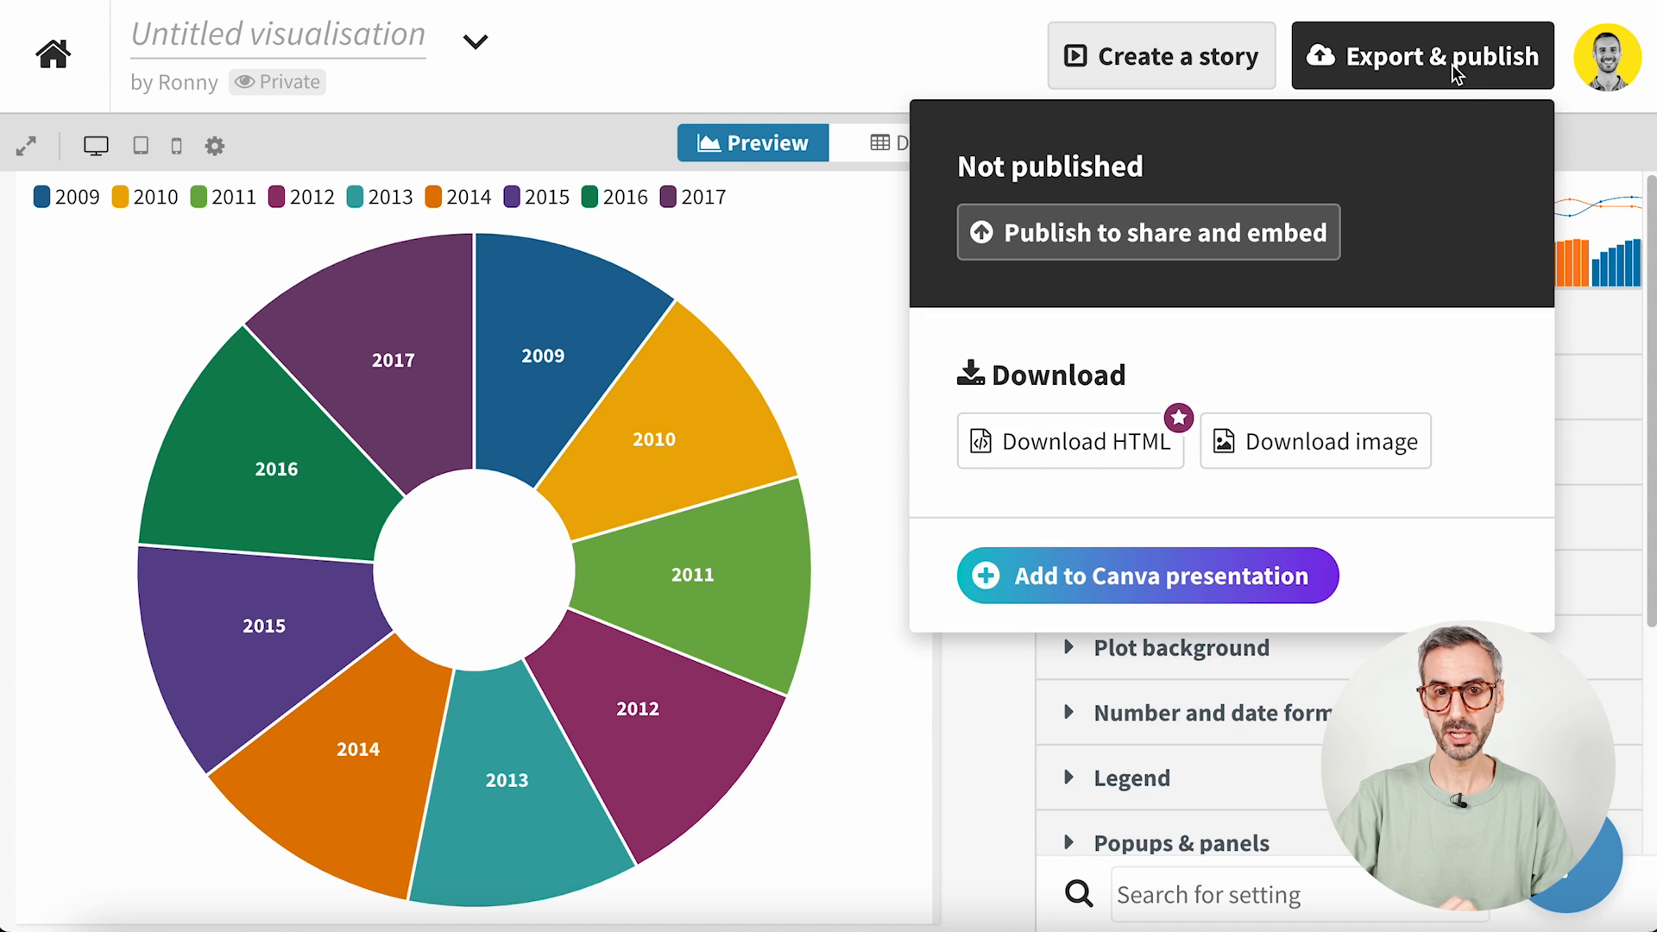
pyautogui.click(1212, 256)
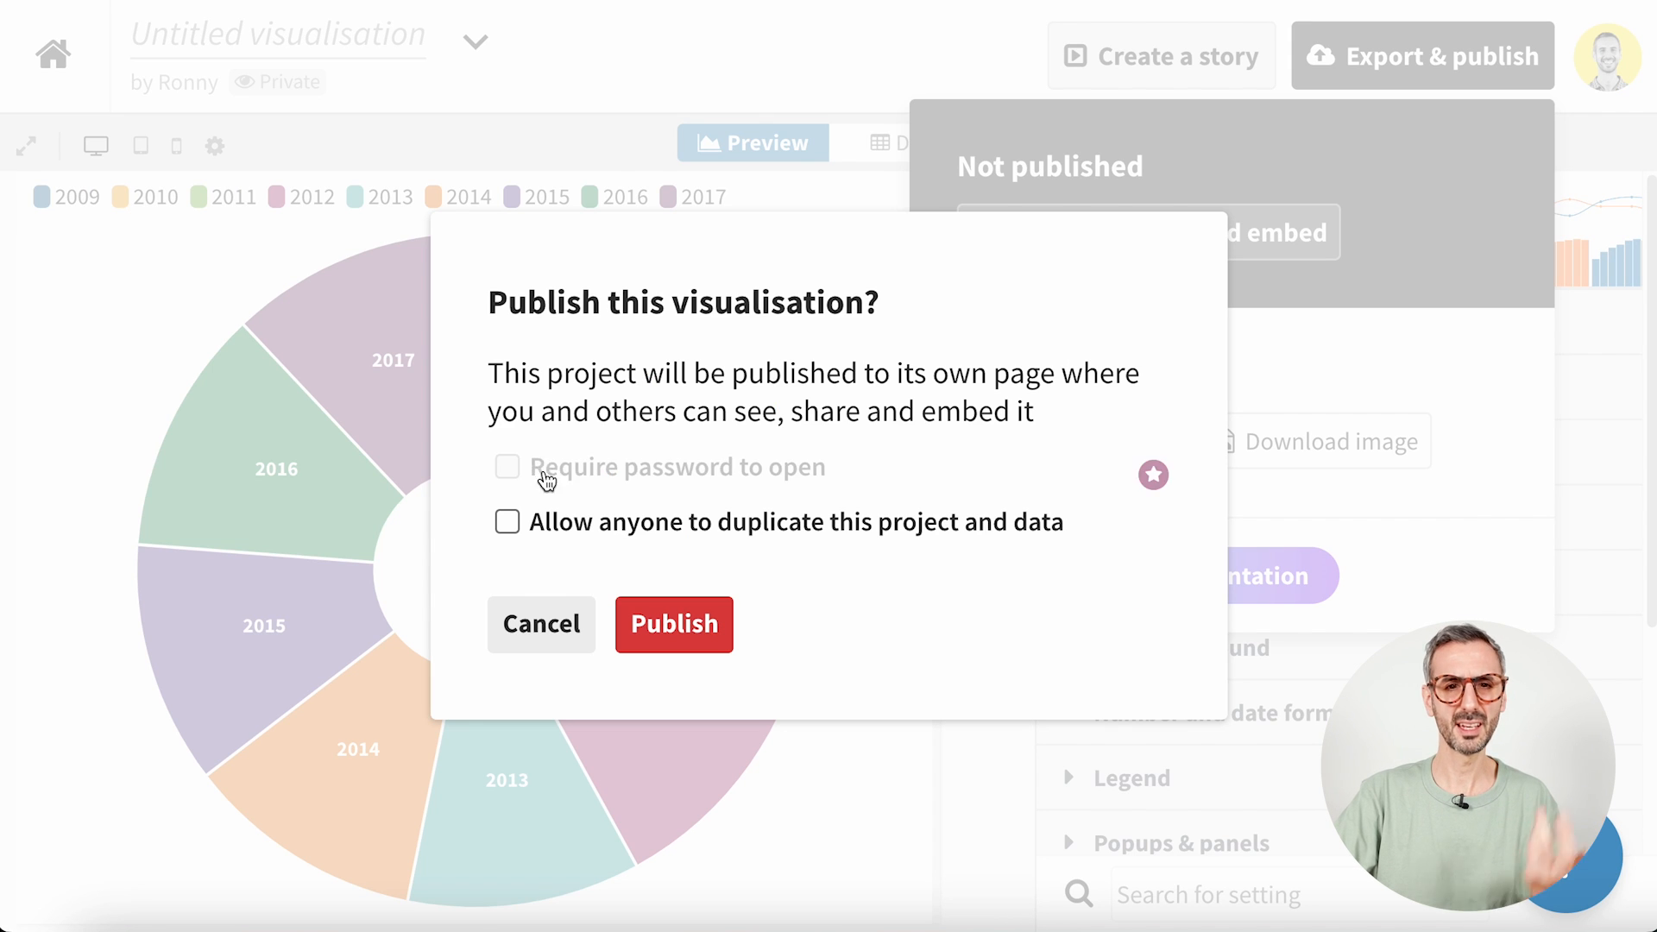
pyautogui.click(661, 624)
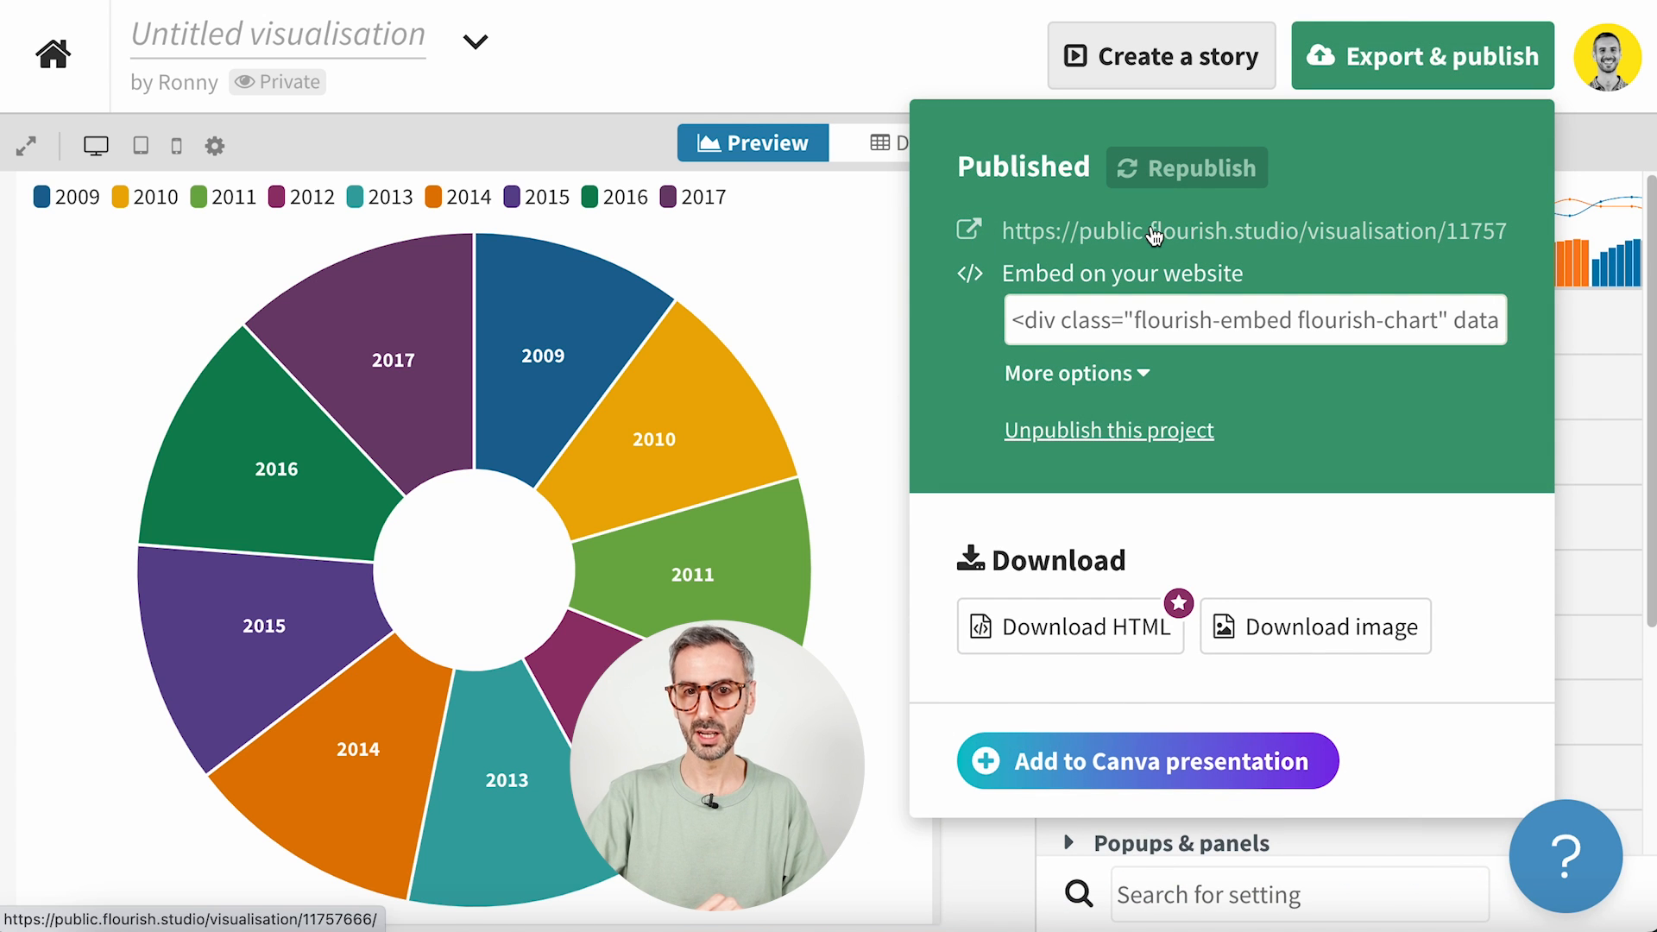
# - View the donut chart on its public page, close that page and unpublish the project
pyautogui.click(1153, 230)
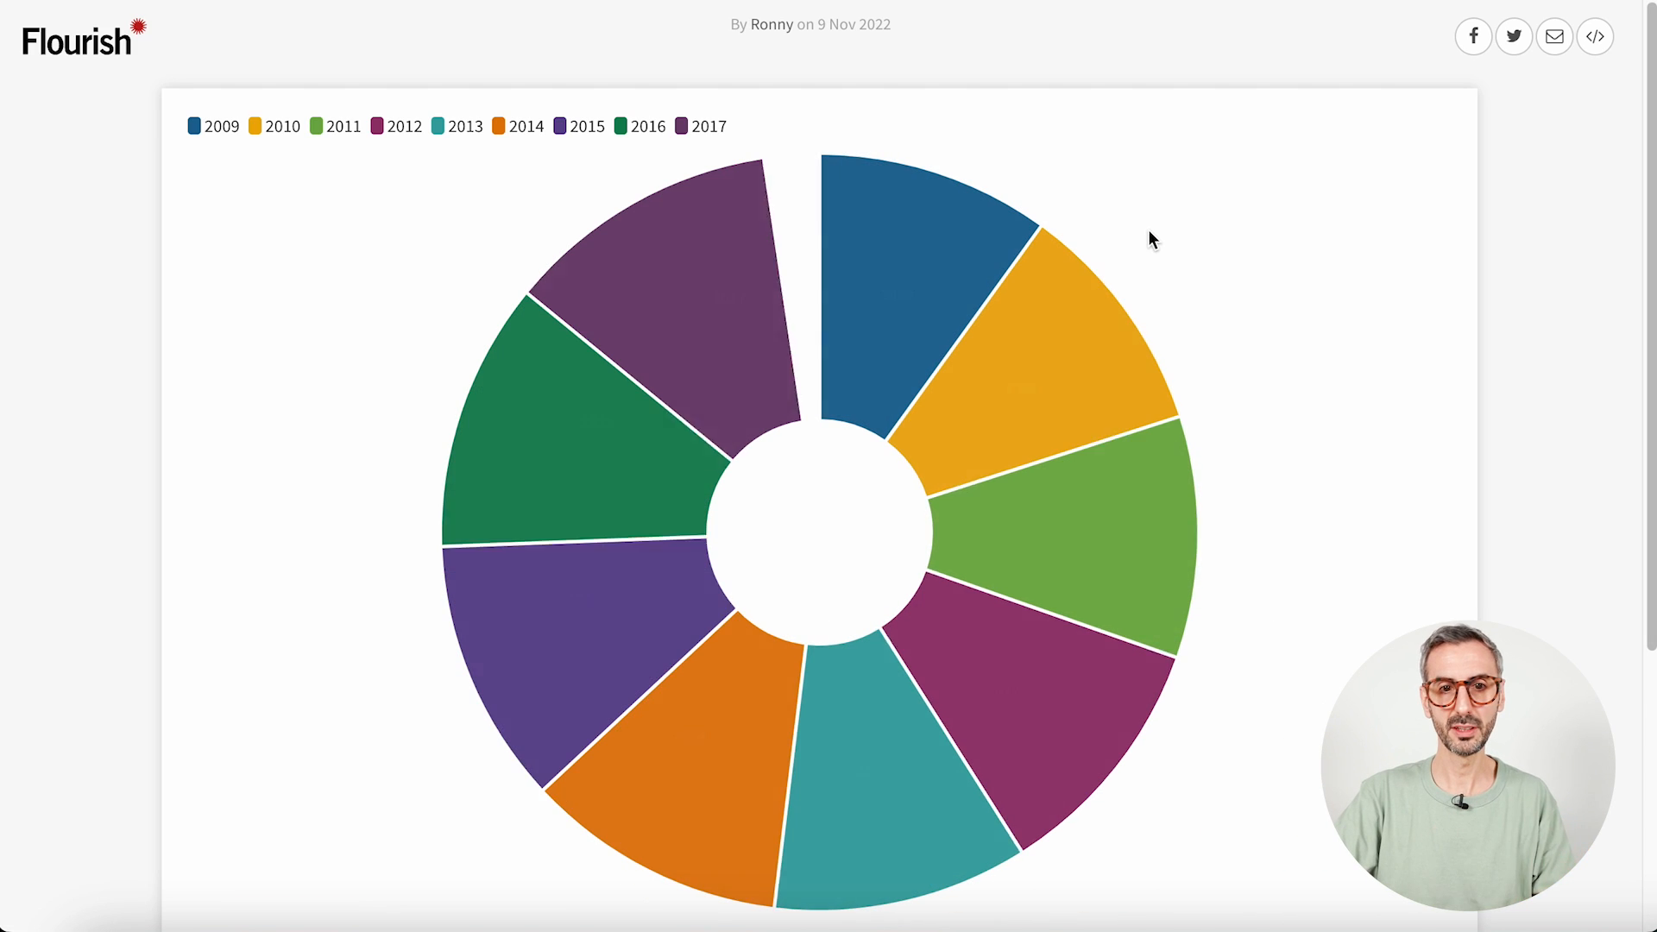
pyautogui.moveTo(949, 815)
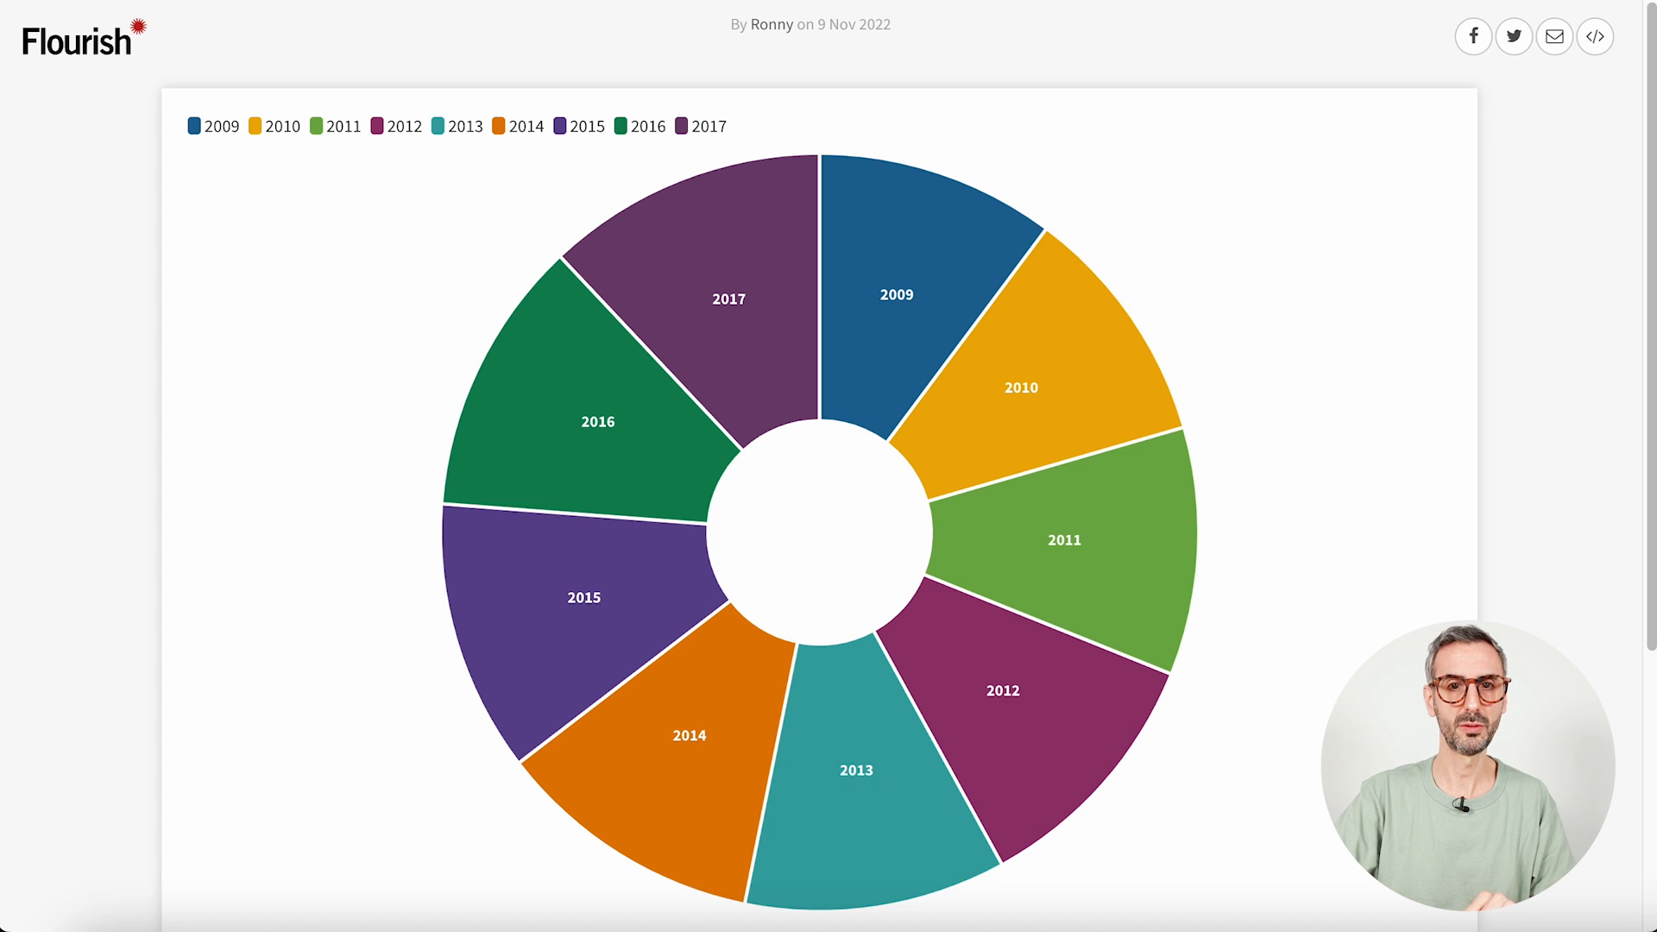
pyautogui.press('super+w')
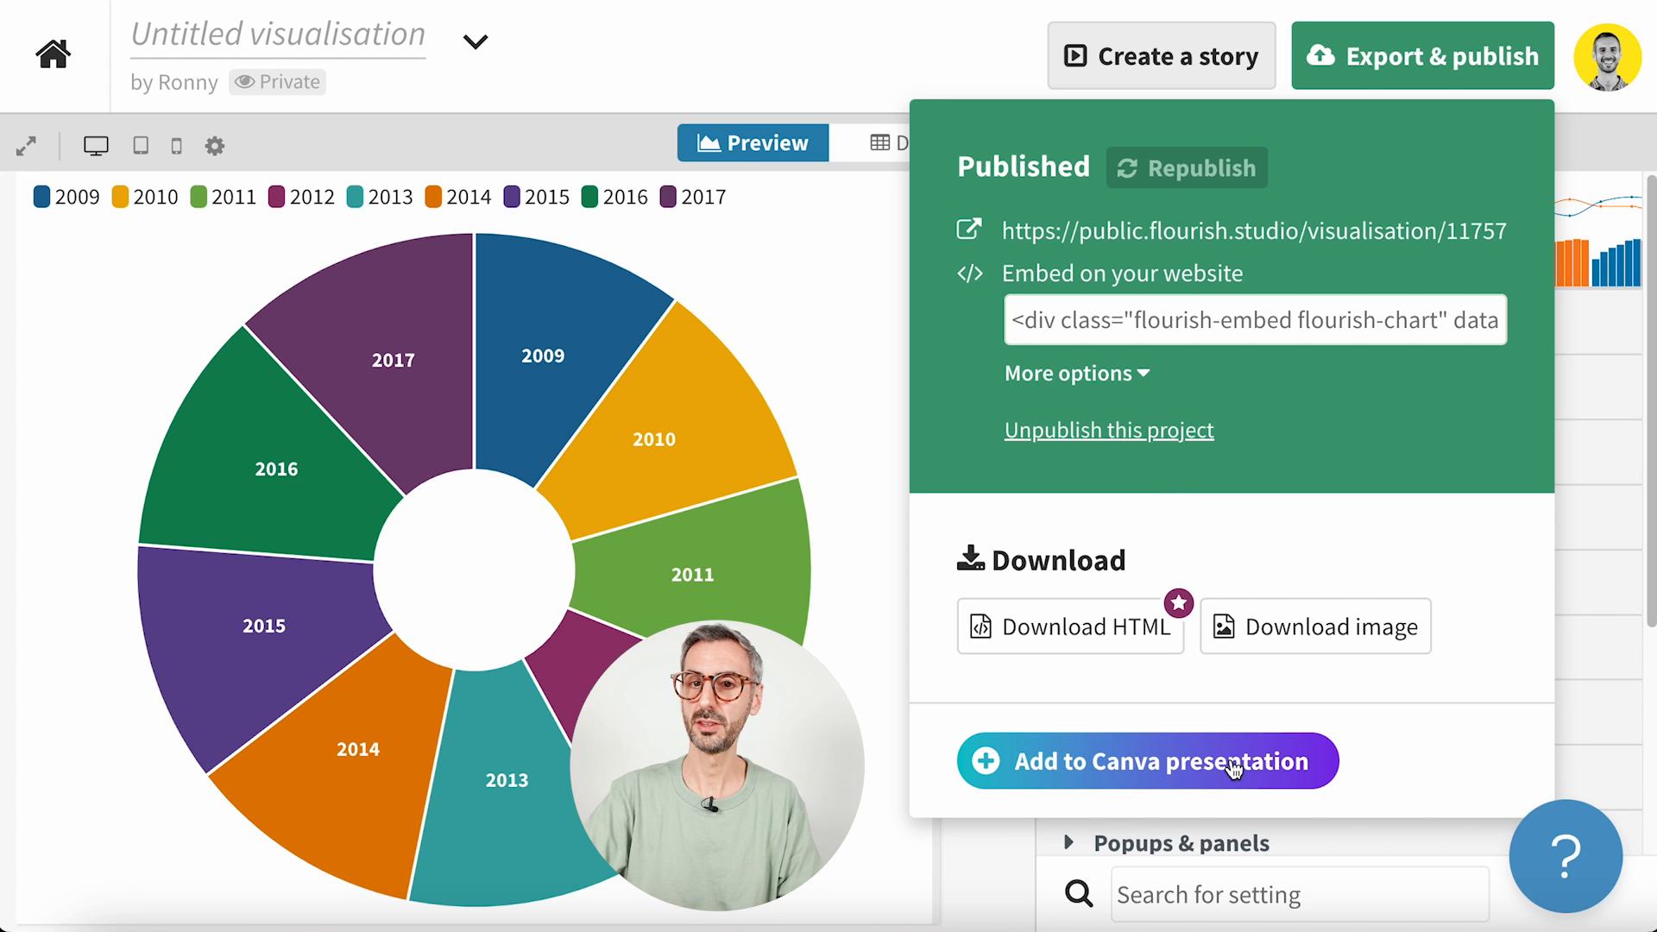
pyautogui.click(1120, 432)
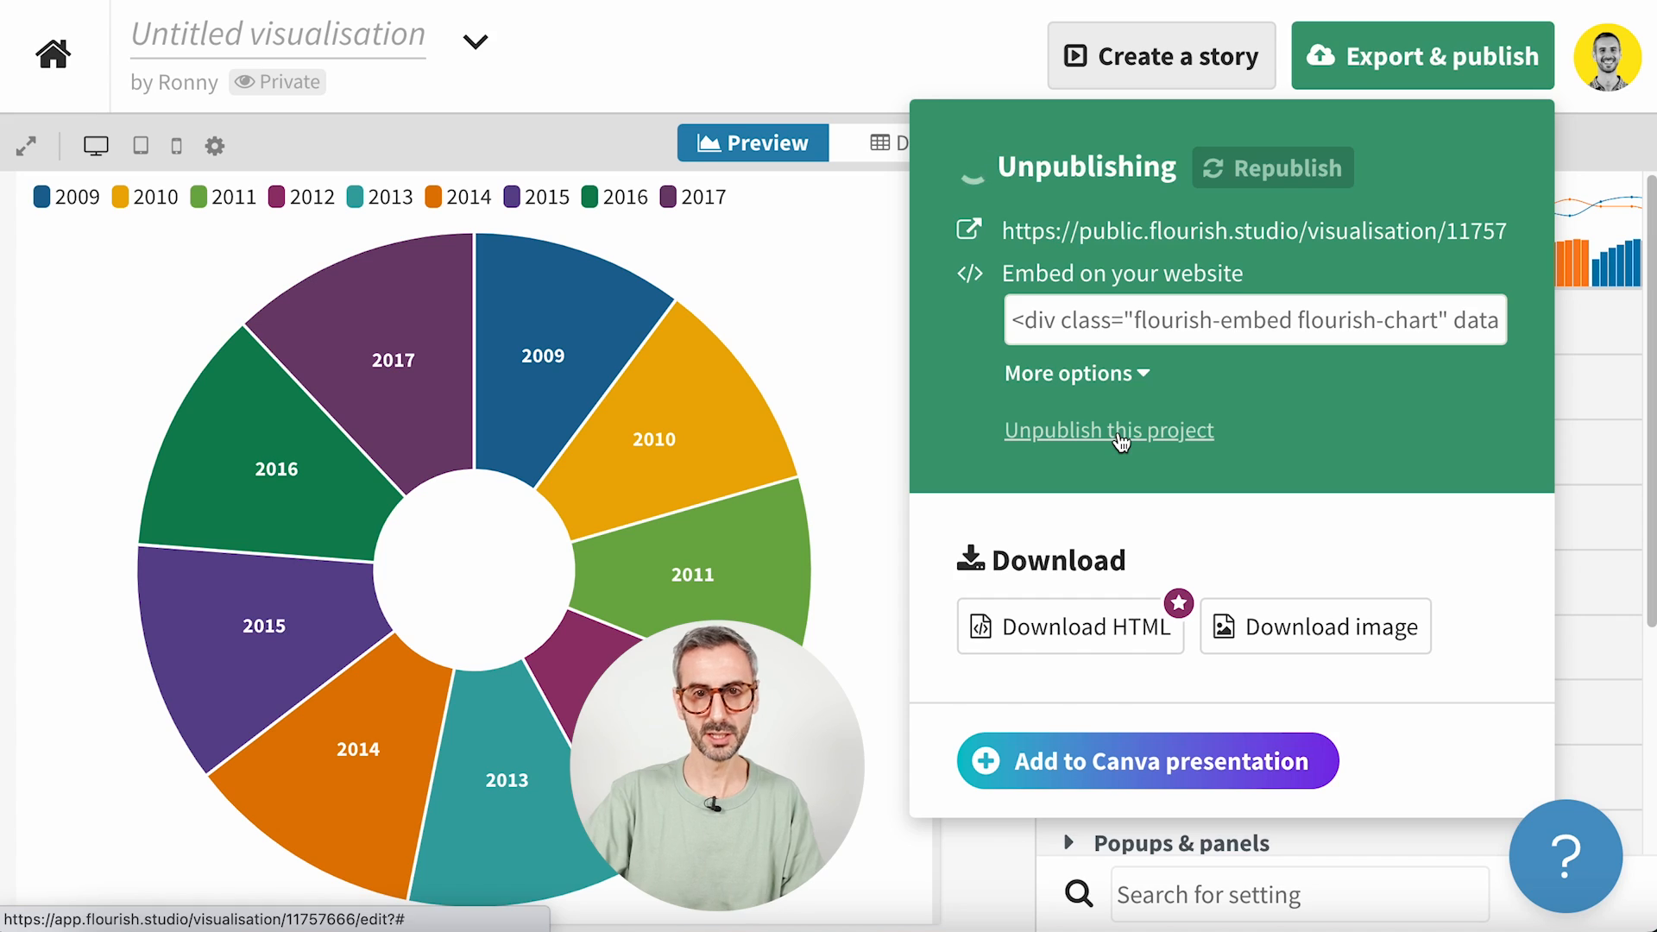
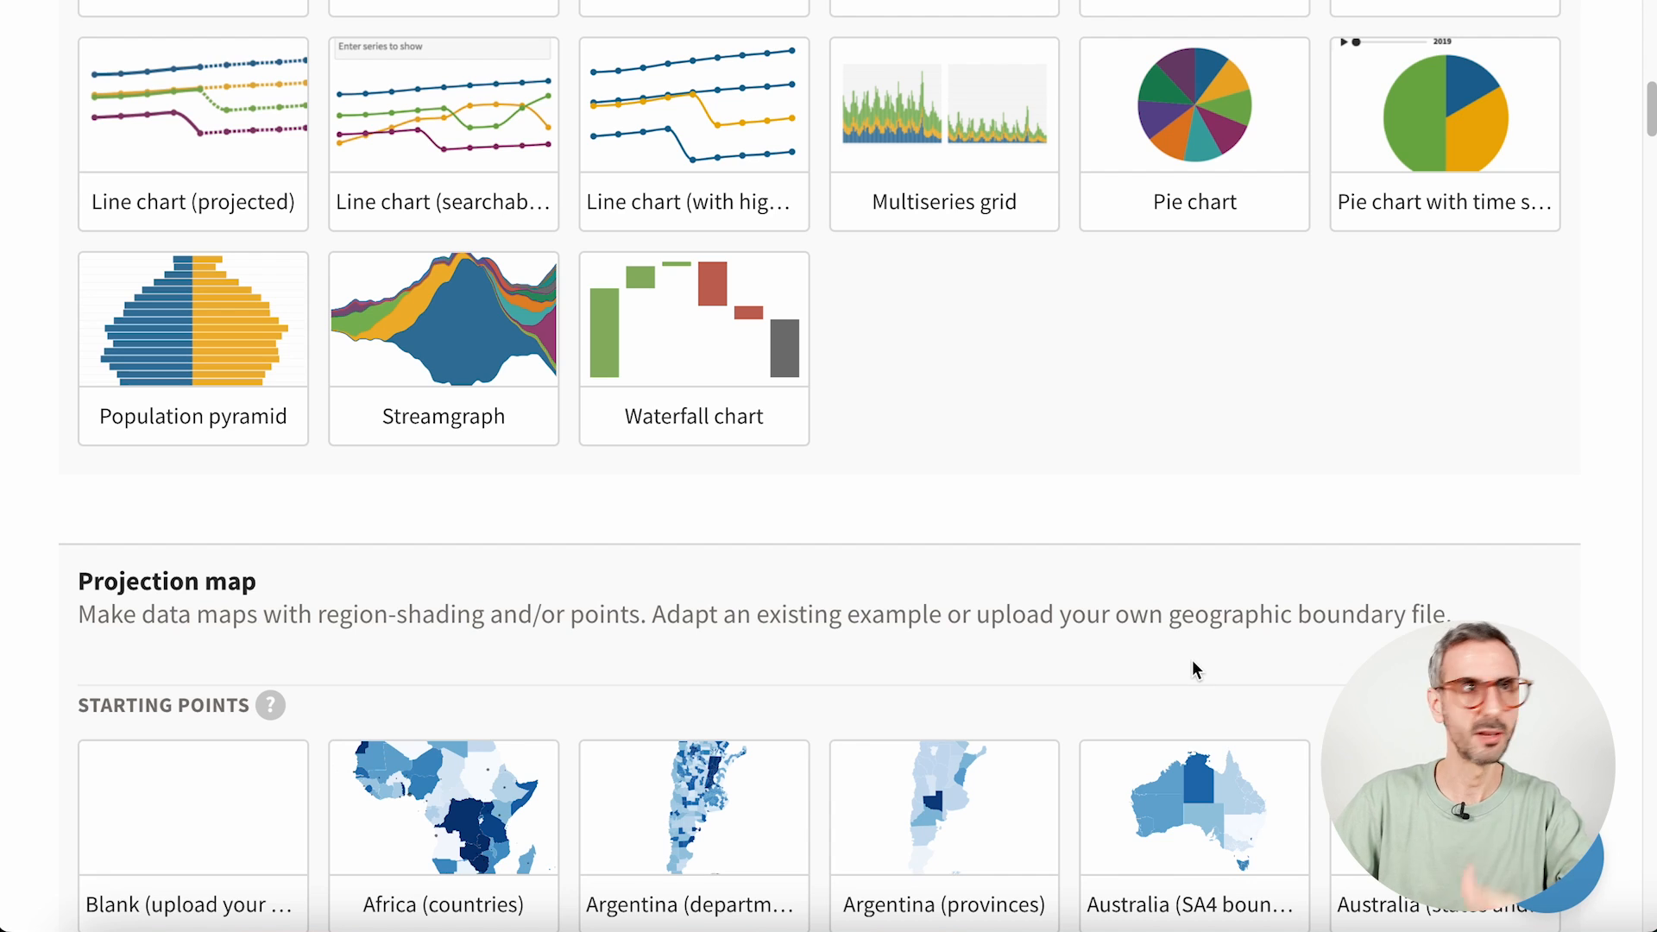
# - Create a visualisation from the Simple starting point under Line chart race
pyautogui.scroll(-10, 1185, 668)
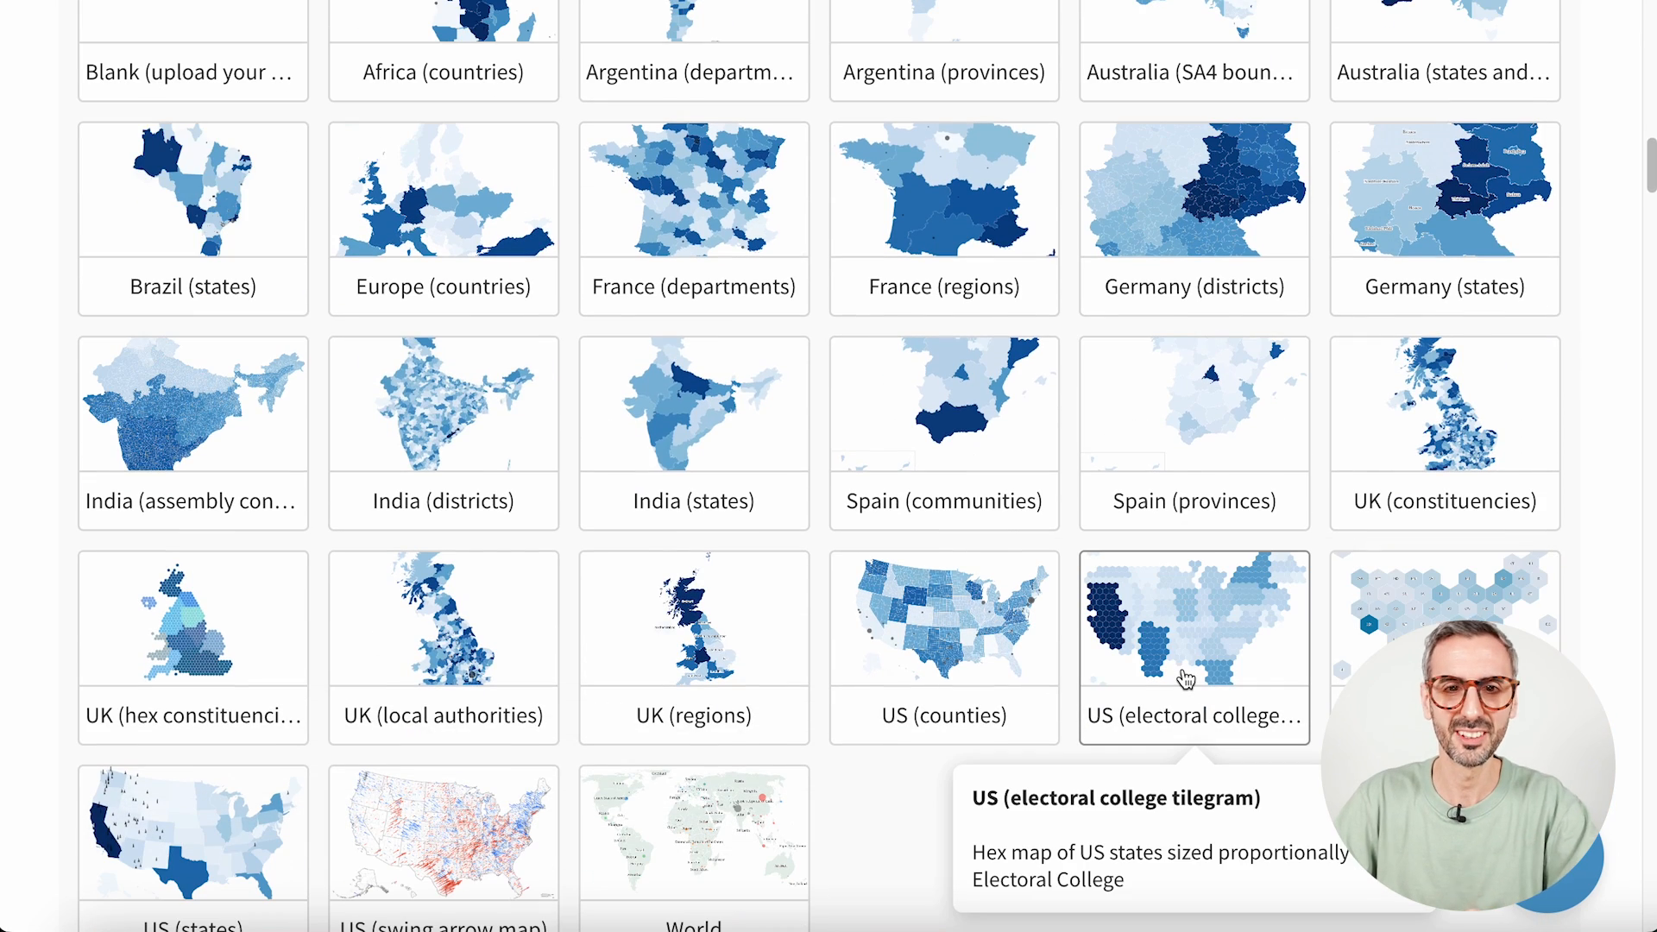
pyautogui.scroll(-8, 1186, 680)
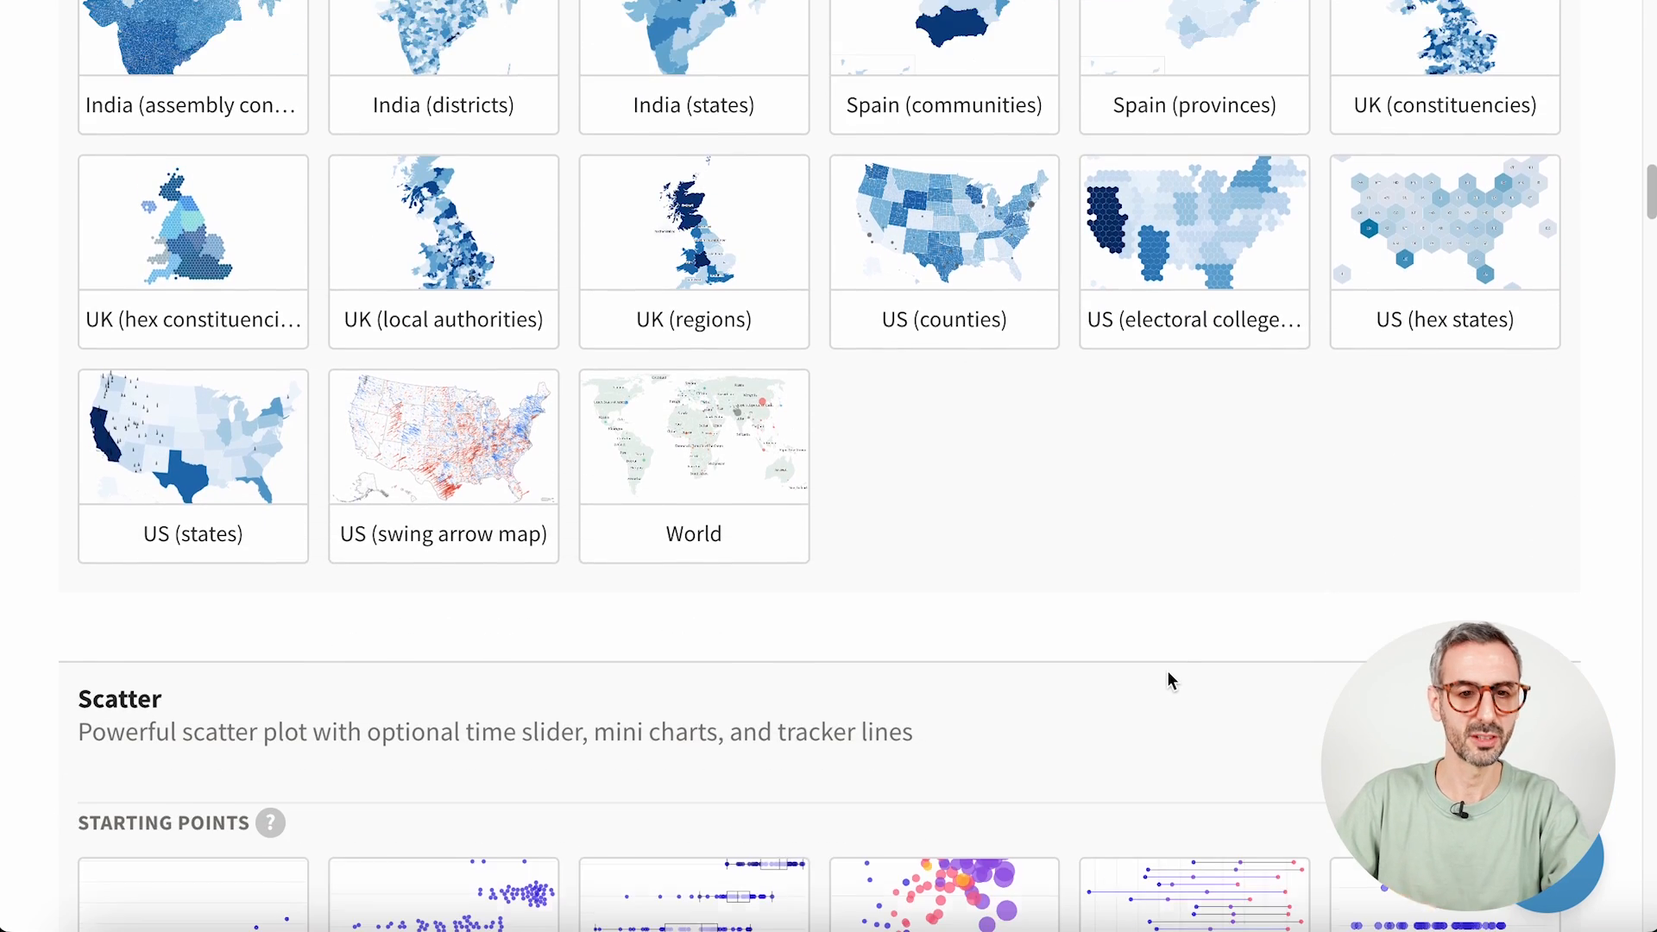
pyautogui.scroll(-14, 1169, 679)
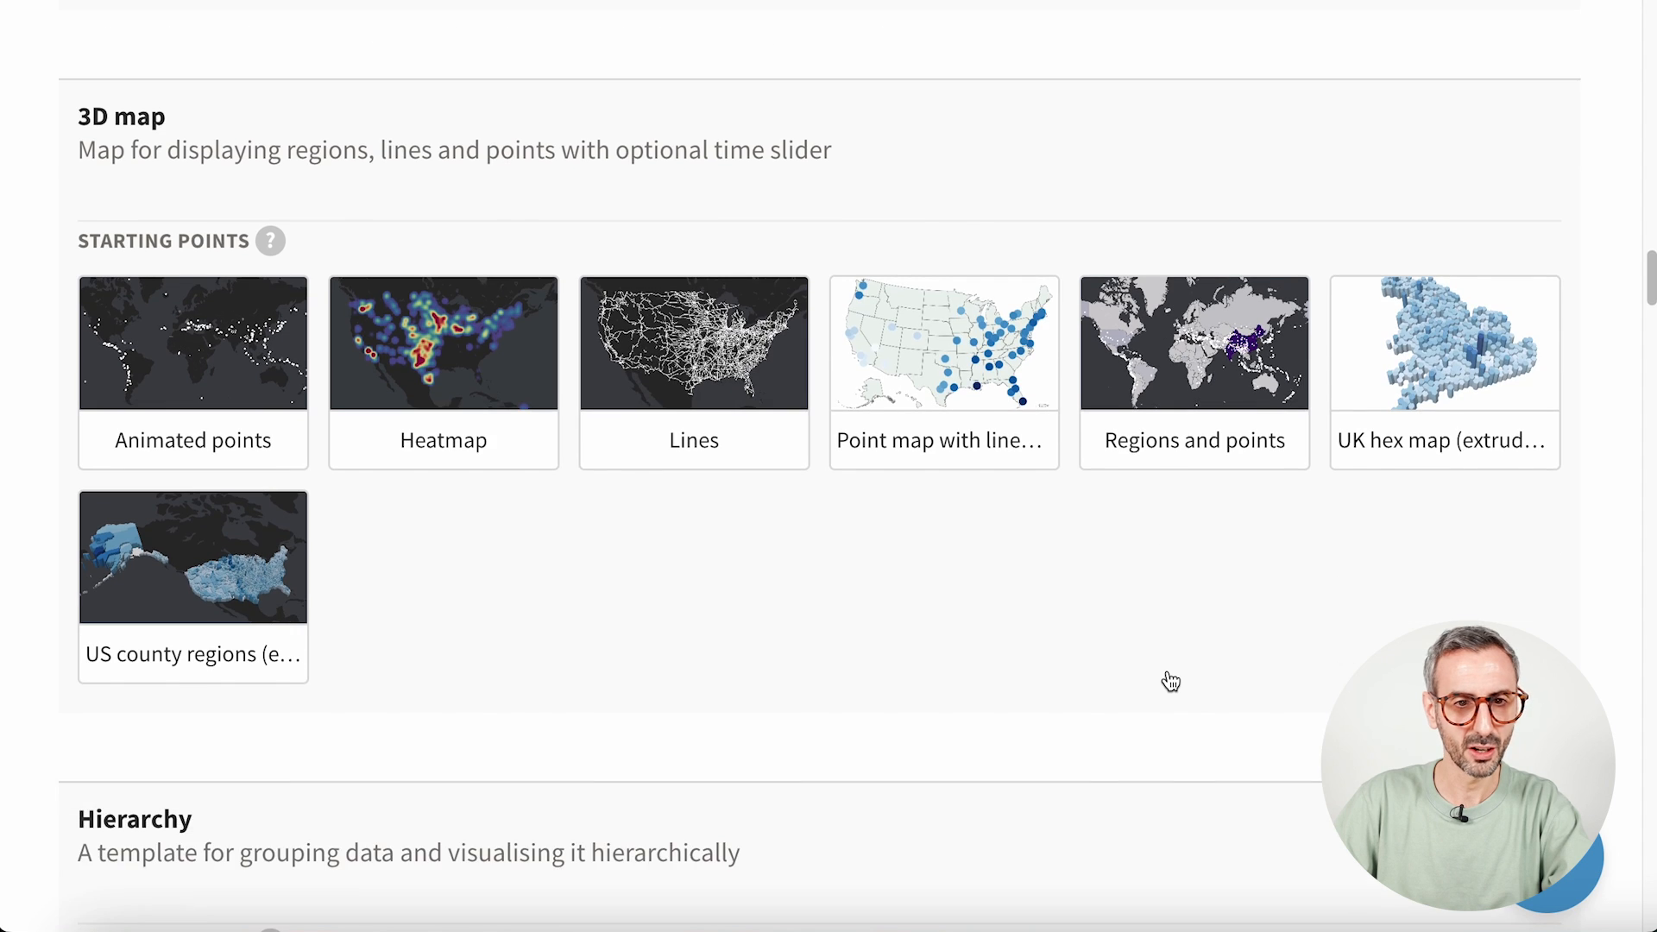
pyautogui.scroll(-8, 1168, 671)
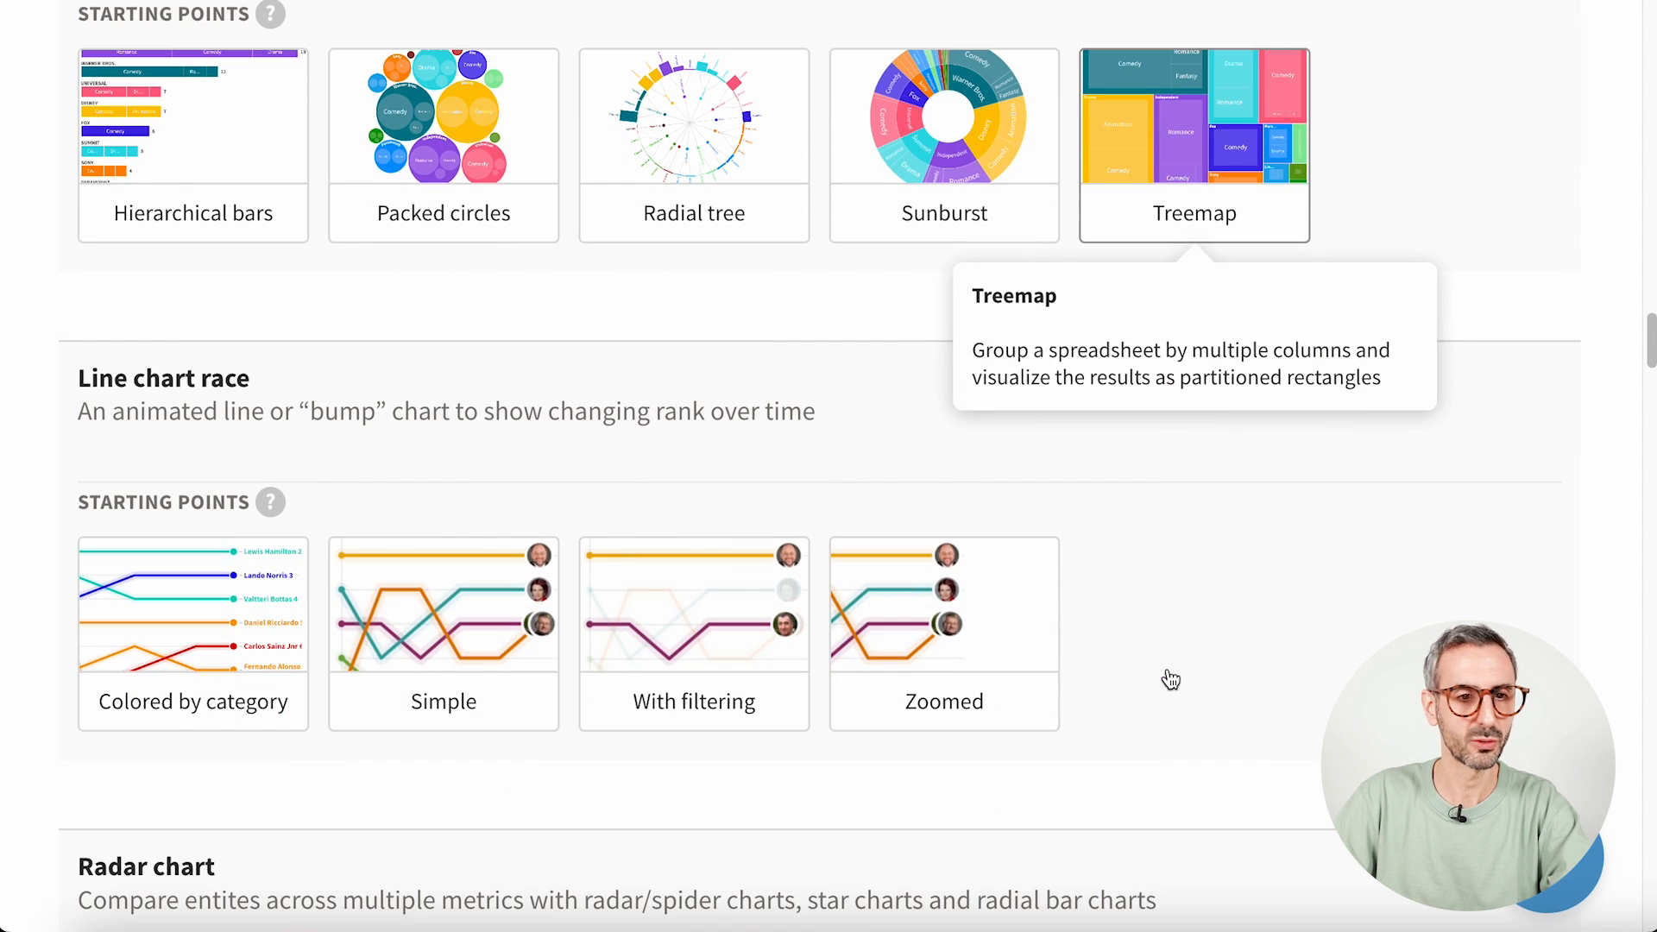
pyautogui.scroll(1, 417, 483)
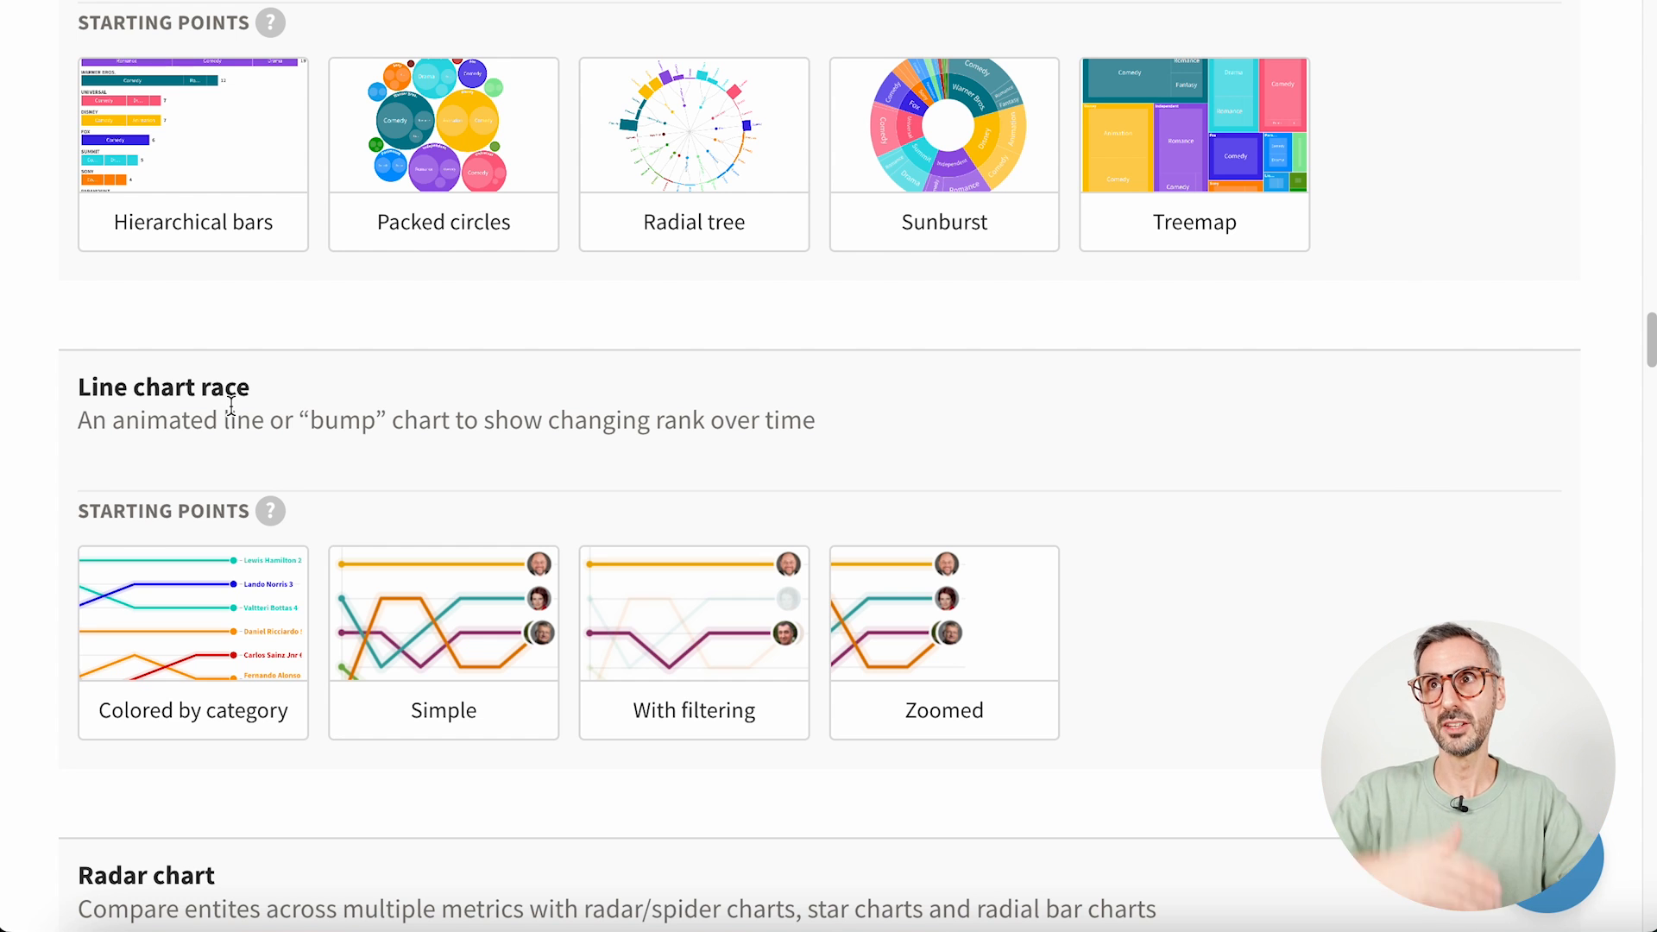
pyautogui.scroll(-1, 377, 830)
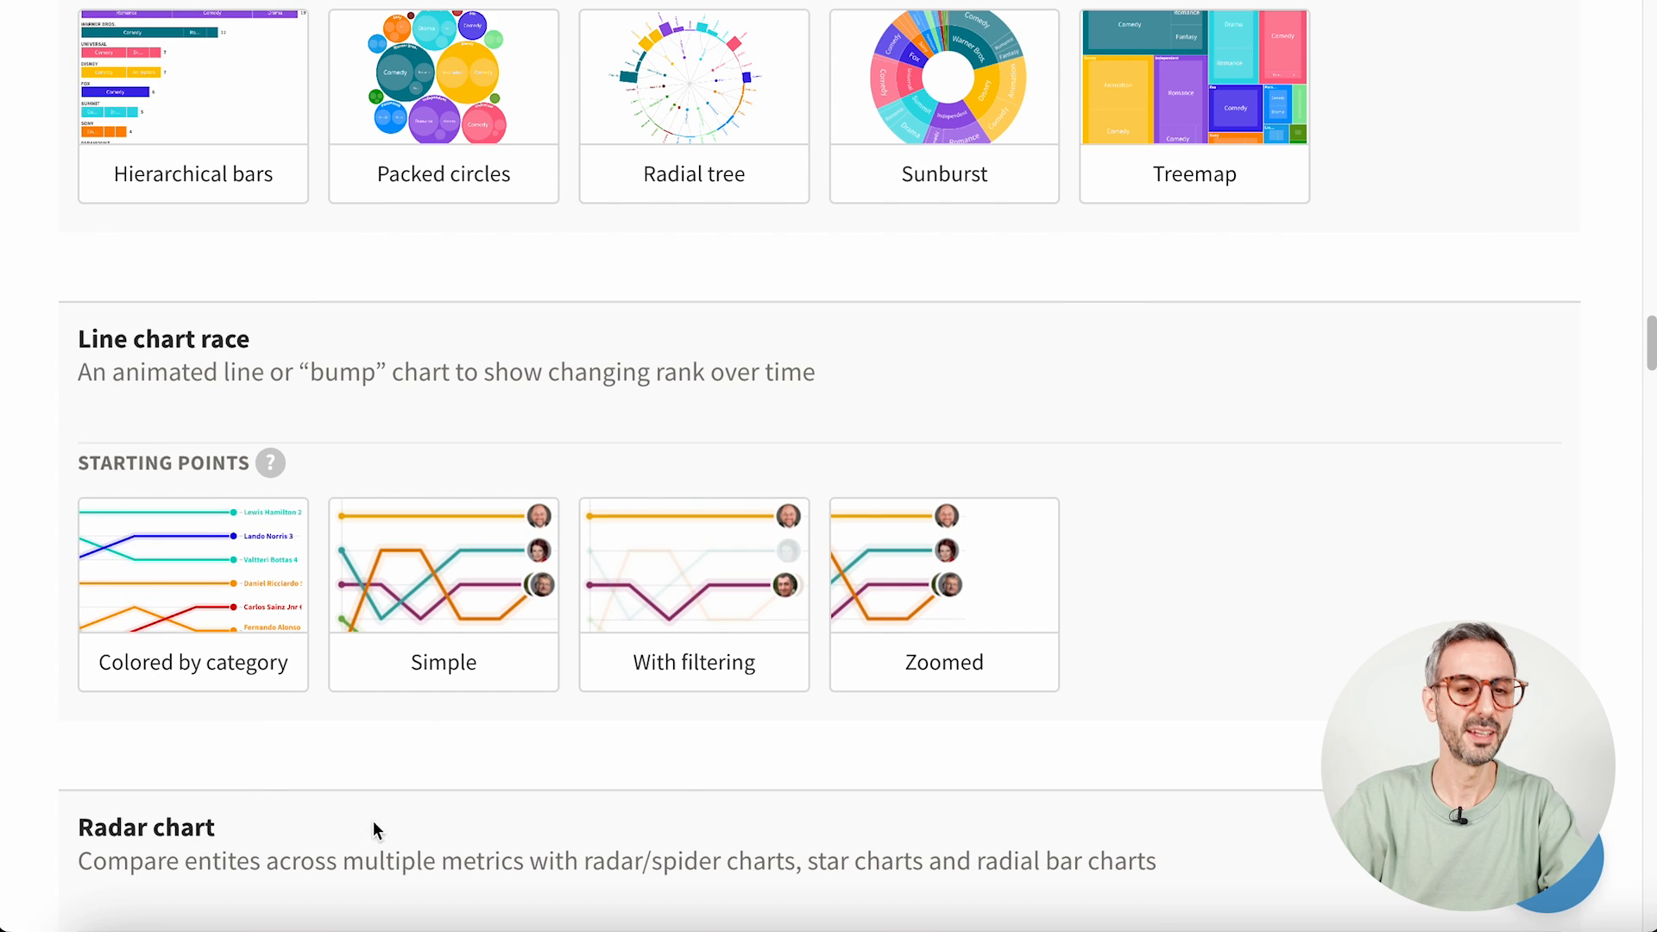
pyautogui.click(448, 573)
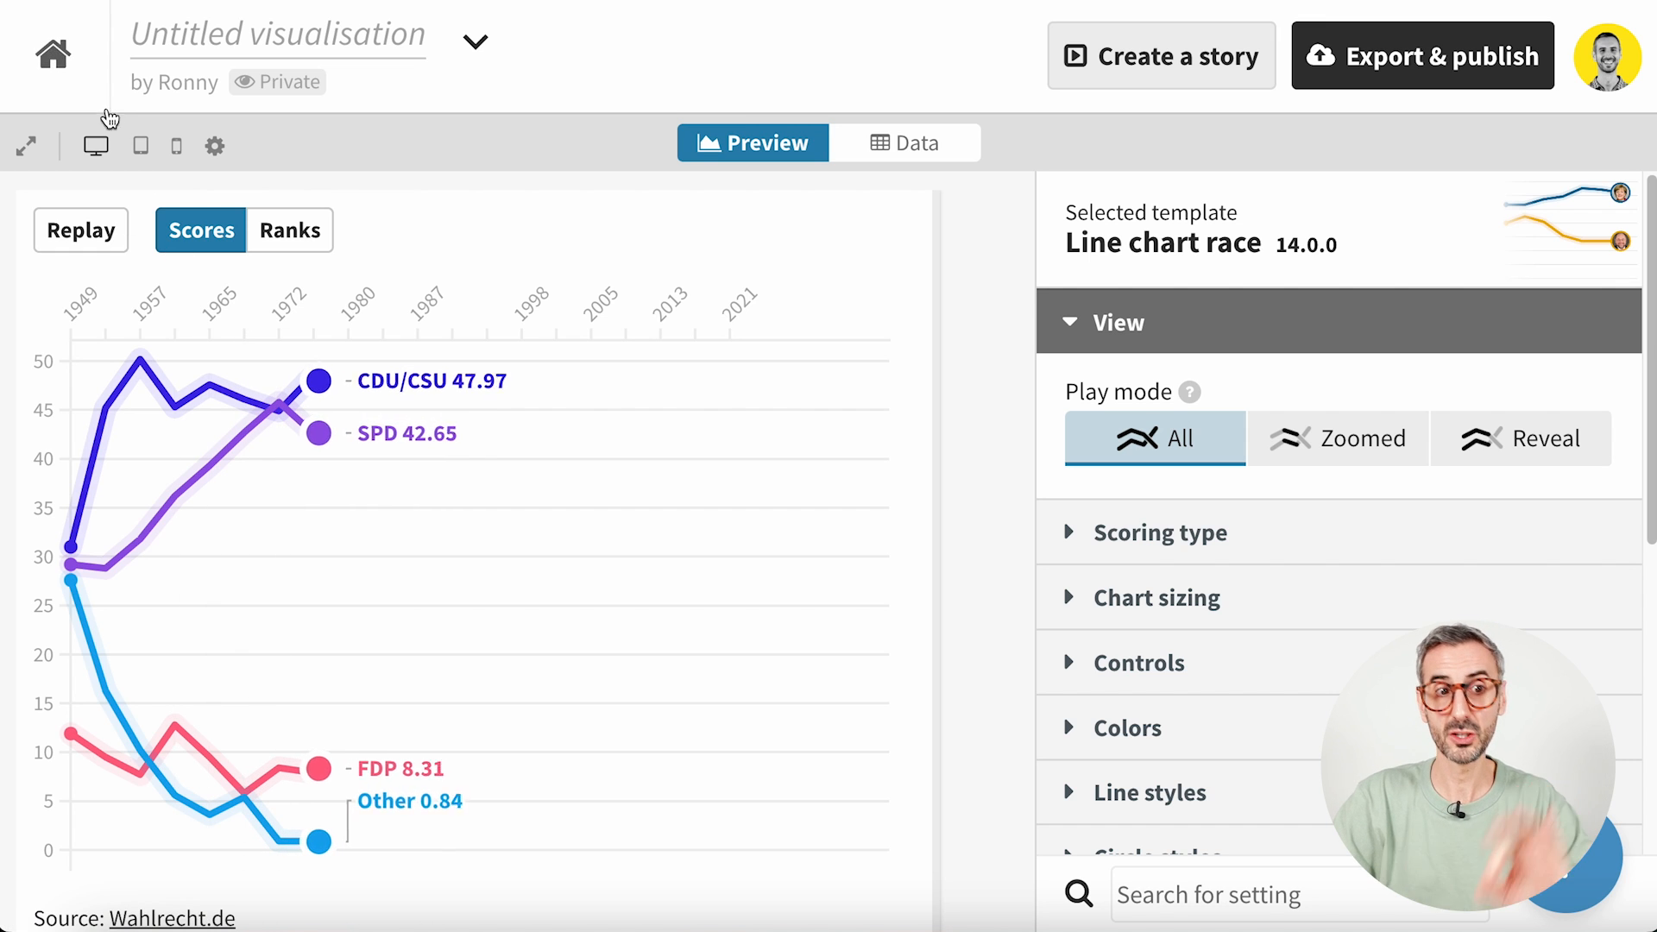
# - Open the project Hamsters 01 - Breed, look over its data sheet and return to the chart preview
pyautogui.click(53, 53)
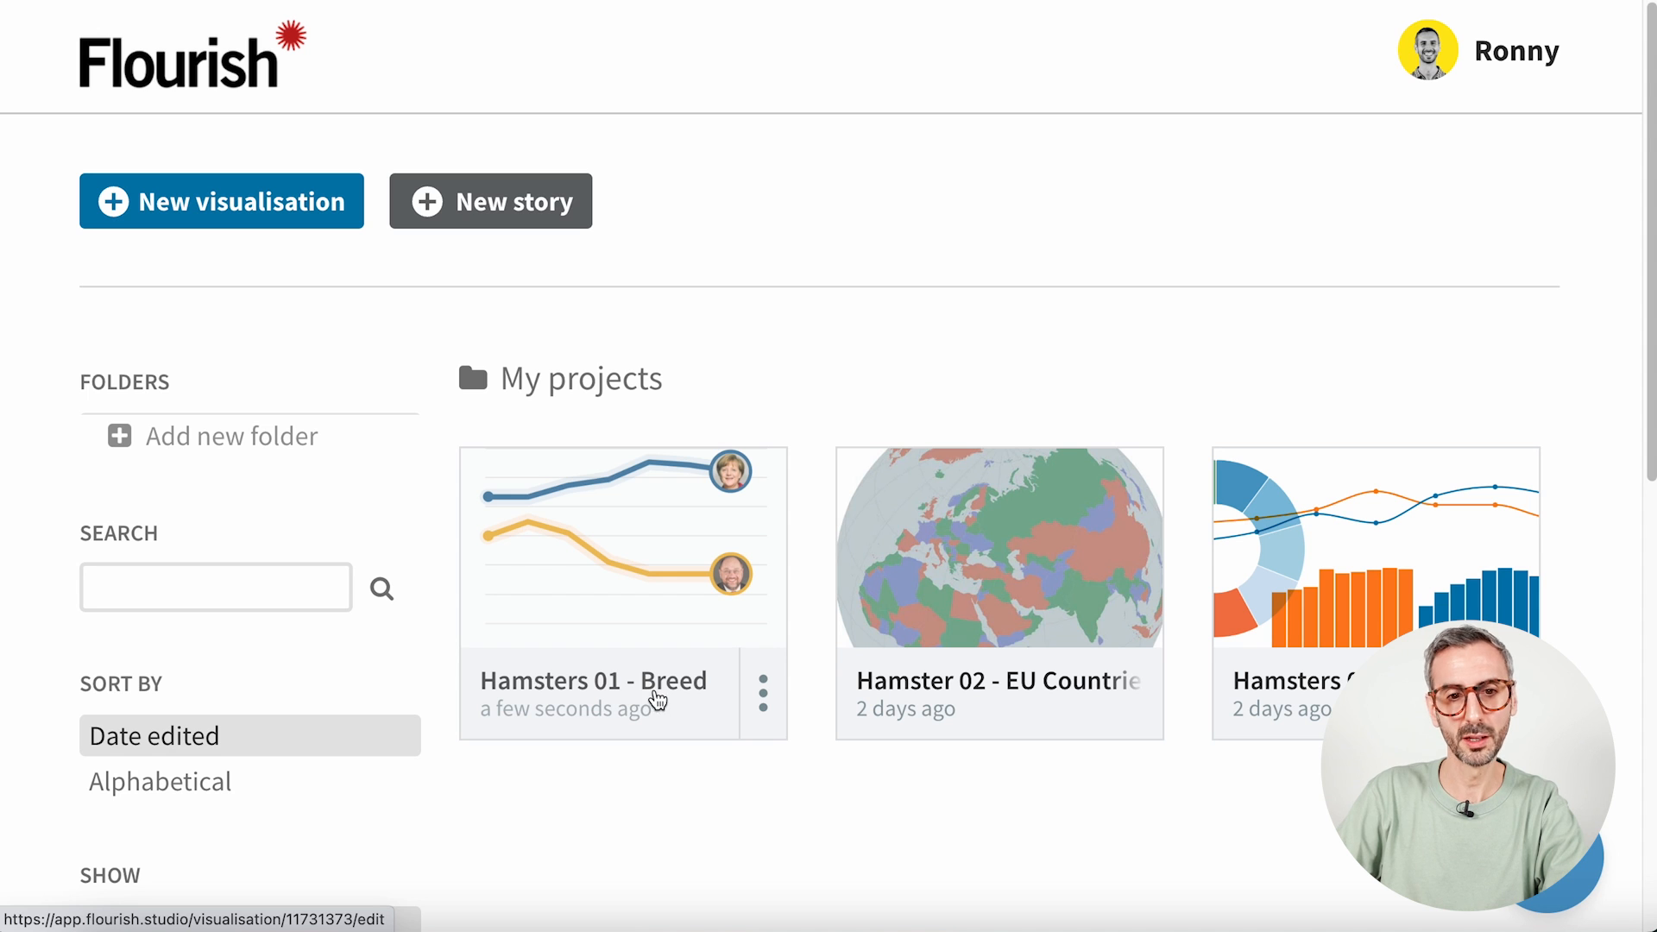
pyautogui.click(627, 613)
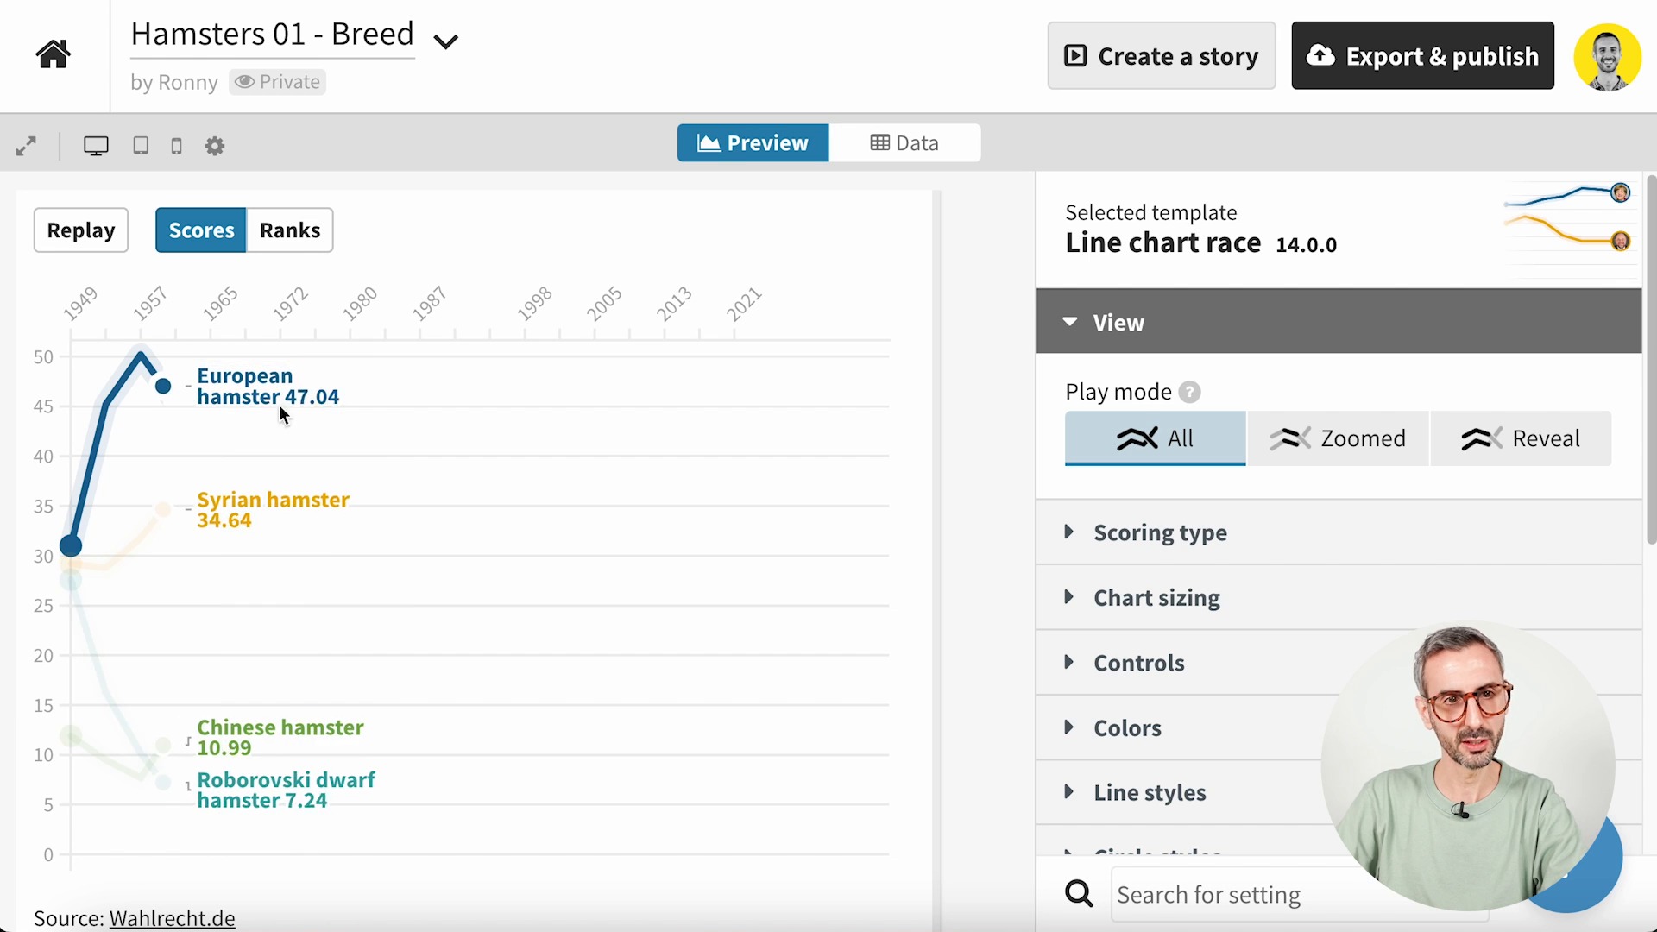
pyautogui.click(949, 145)
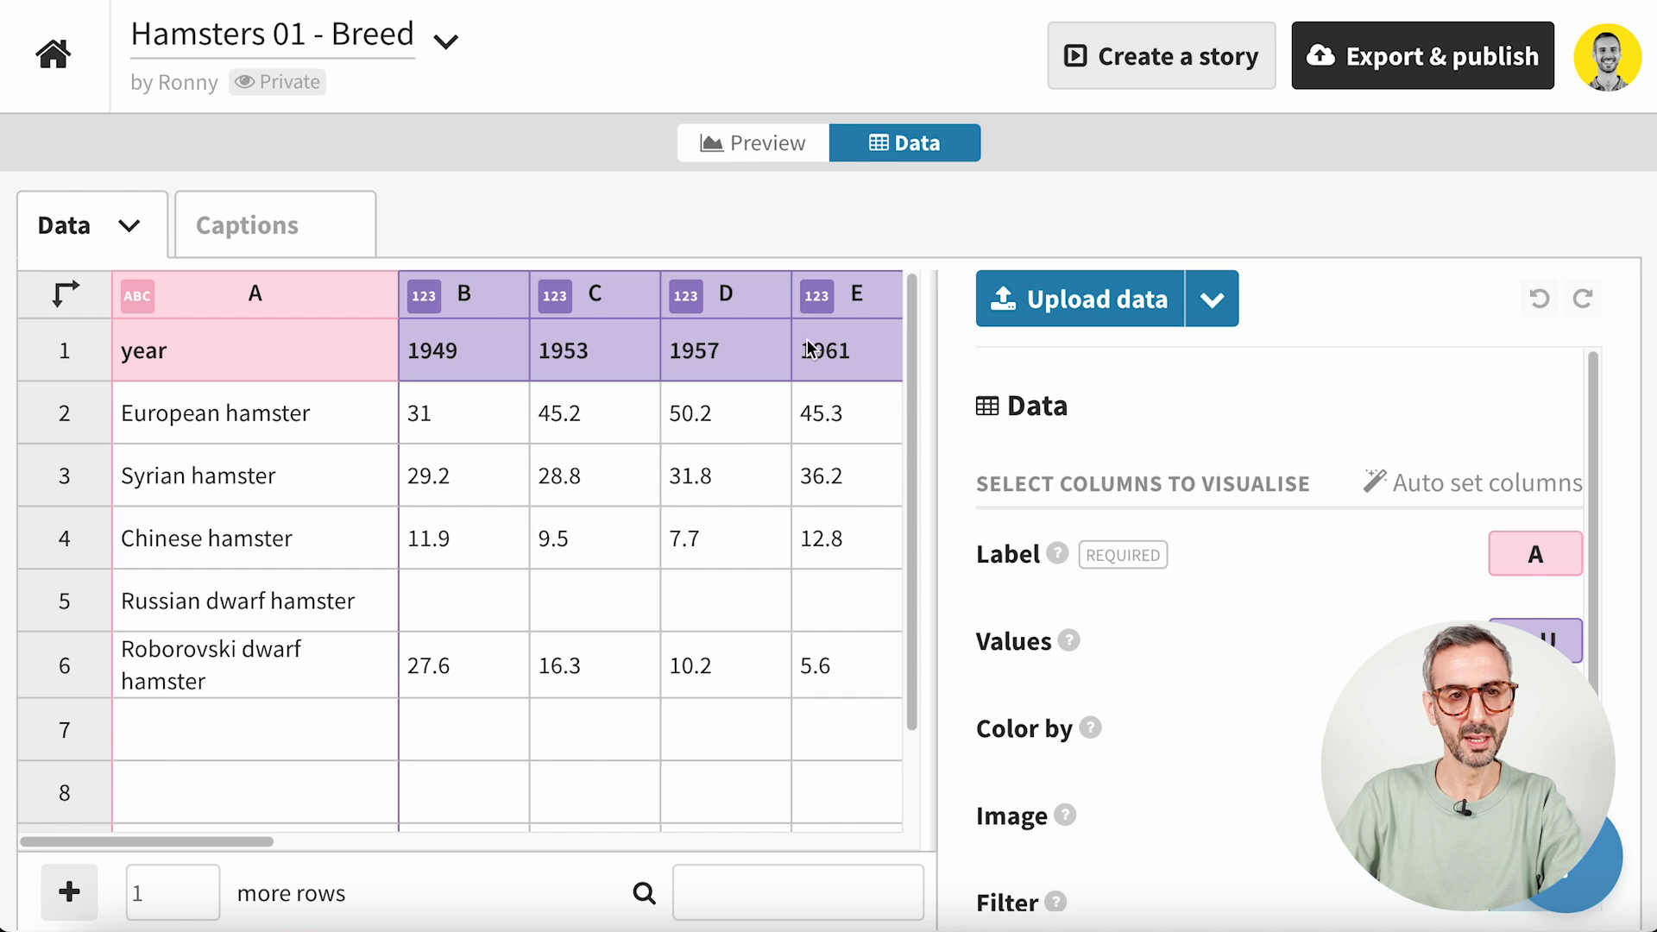
pyautogui.click(798, 152)
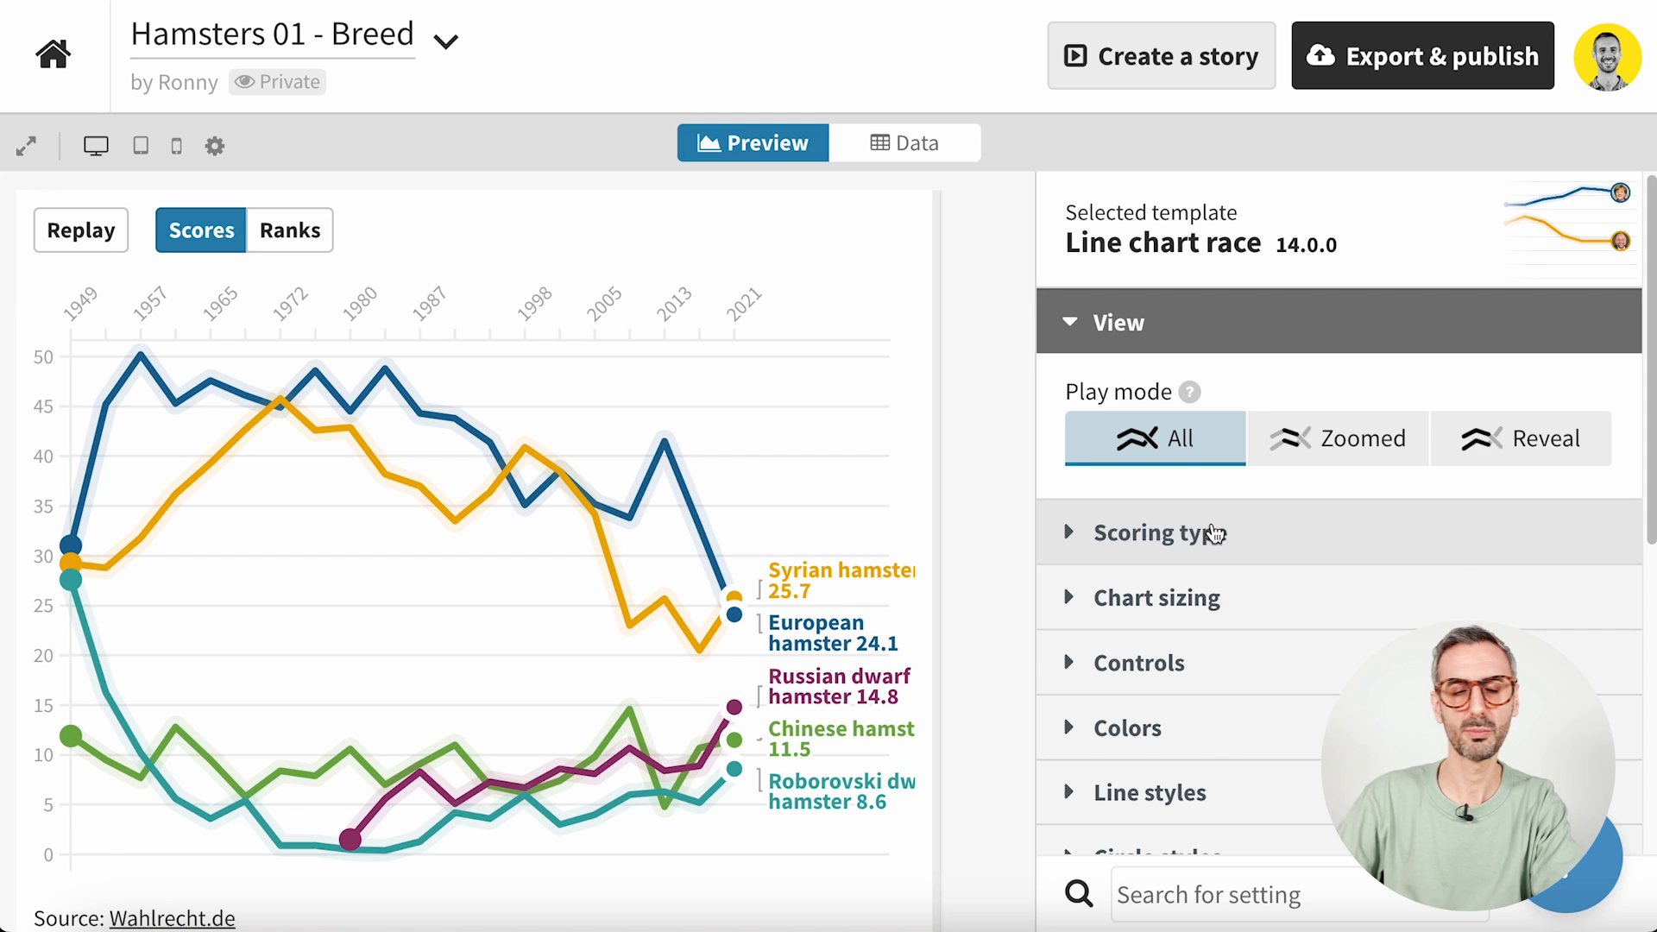
# - Try the Zoomed play mode against All in the View settings and replay the zoomed chart animation
pyautogui.click(1050, 336)
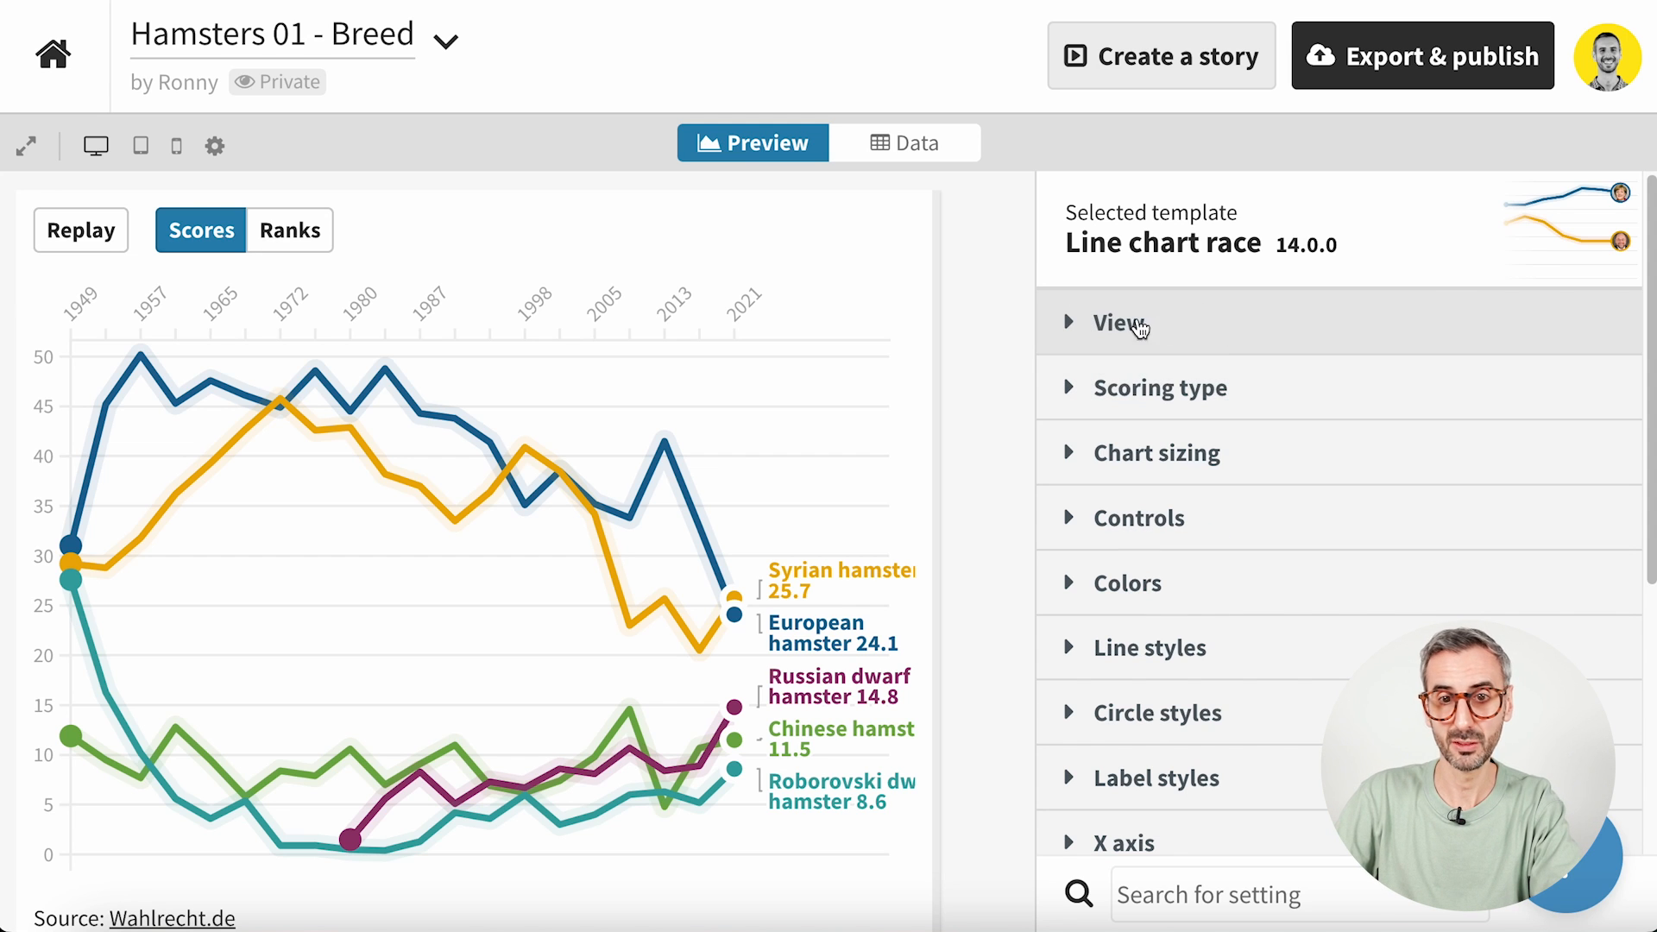
pyautogui.click(1072, 323)
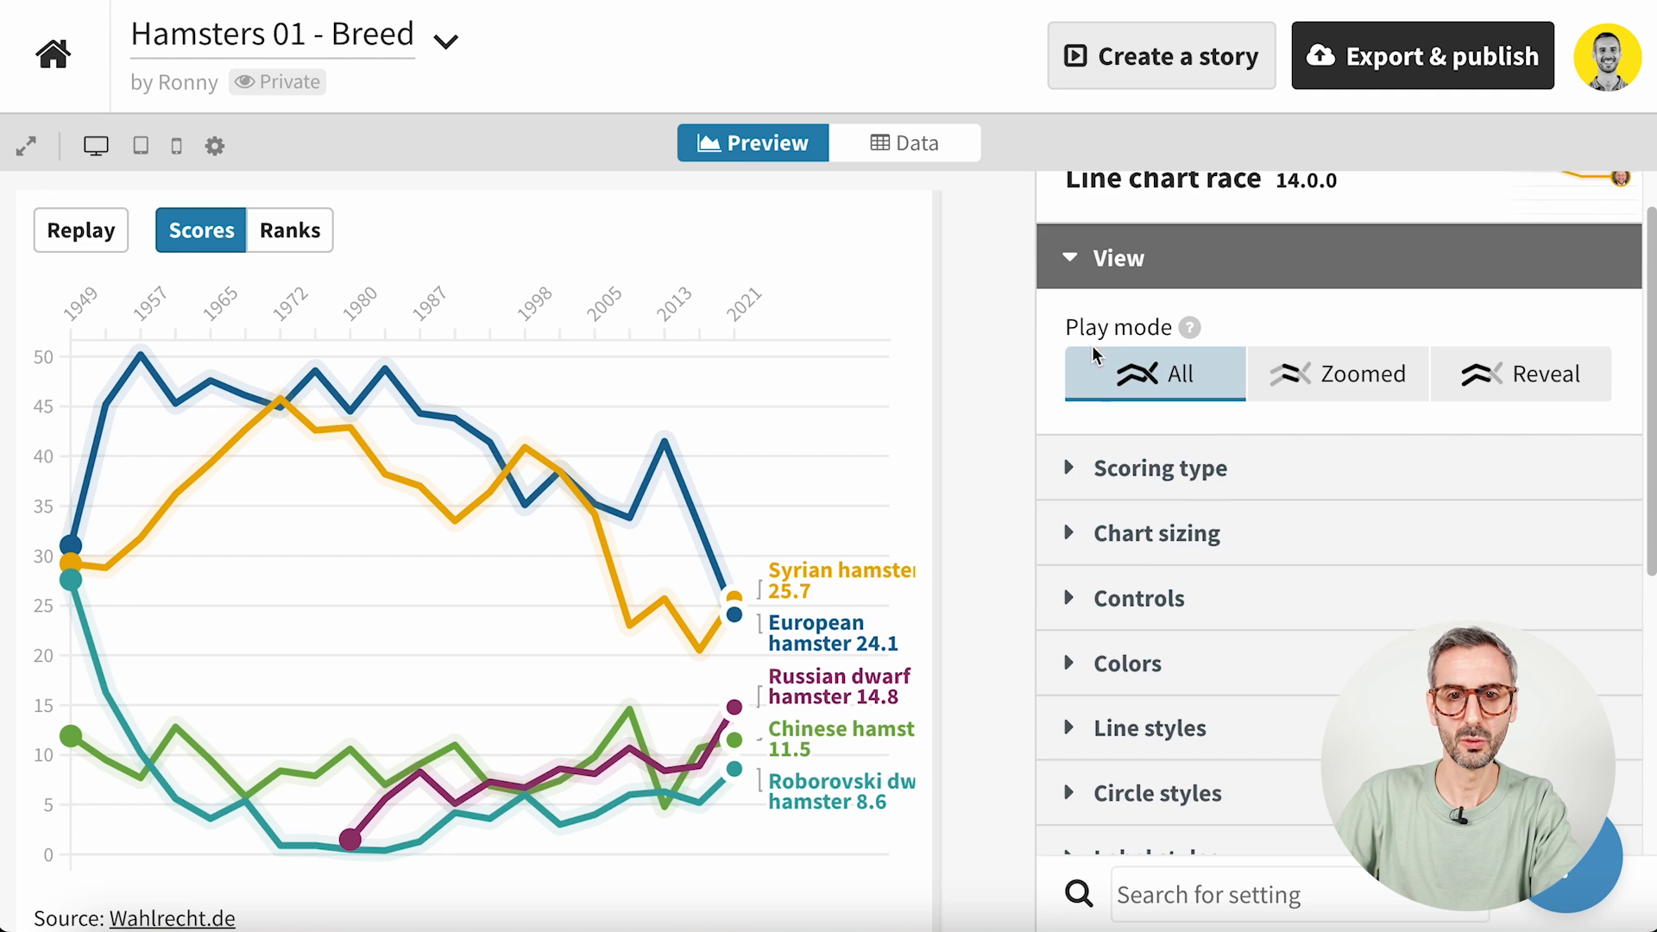
pyautogui.click(1360, 384)
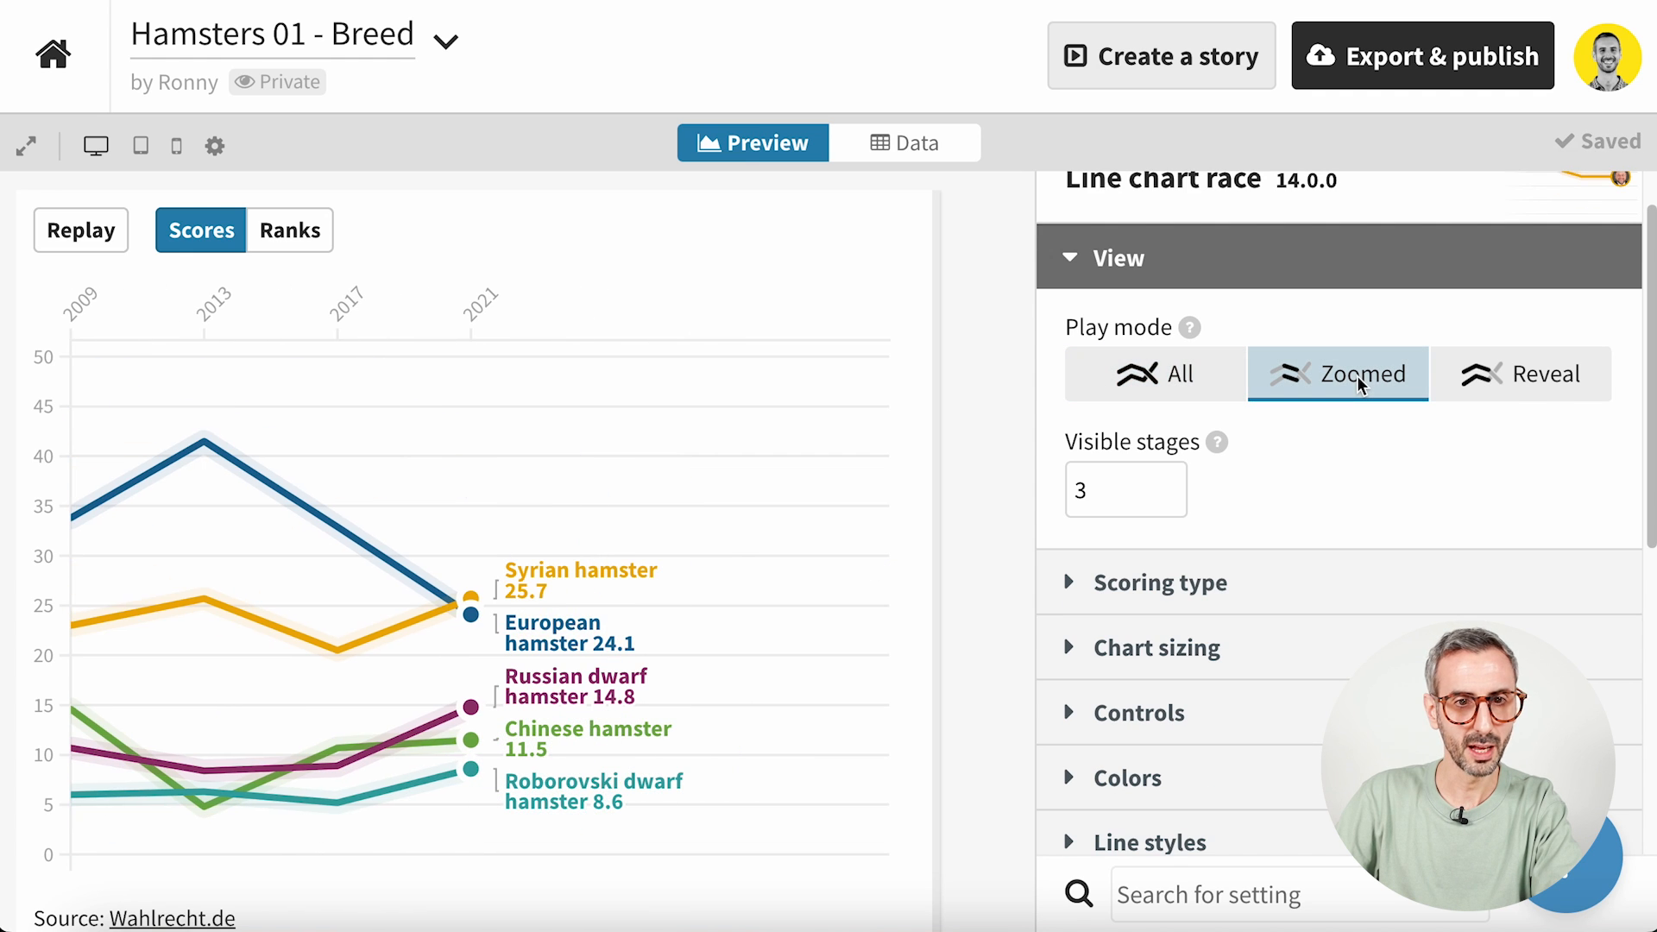
pyautogui.click(1178, 378)
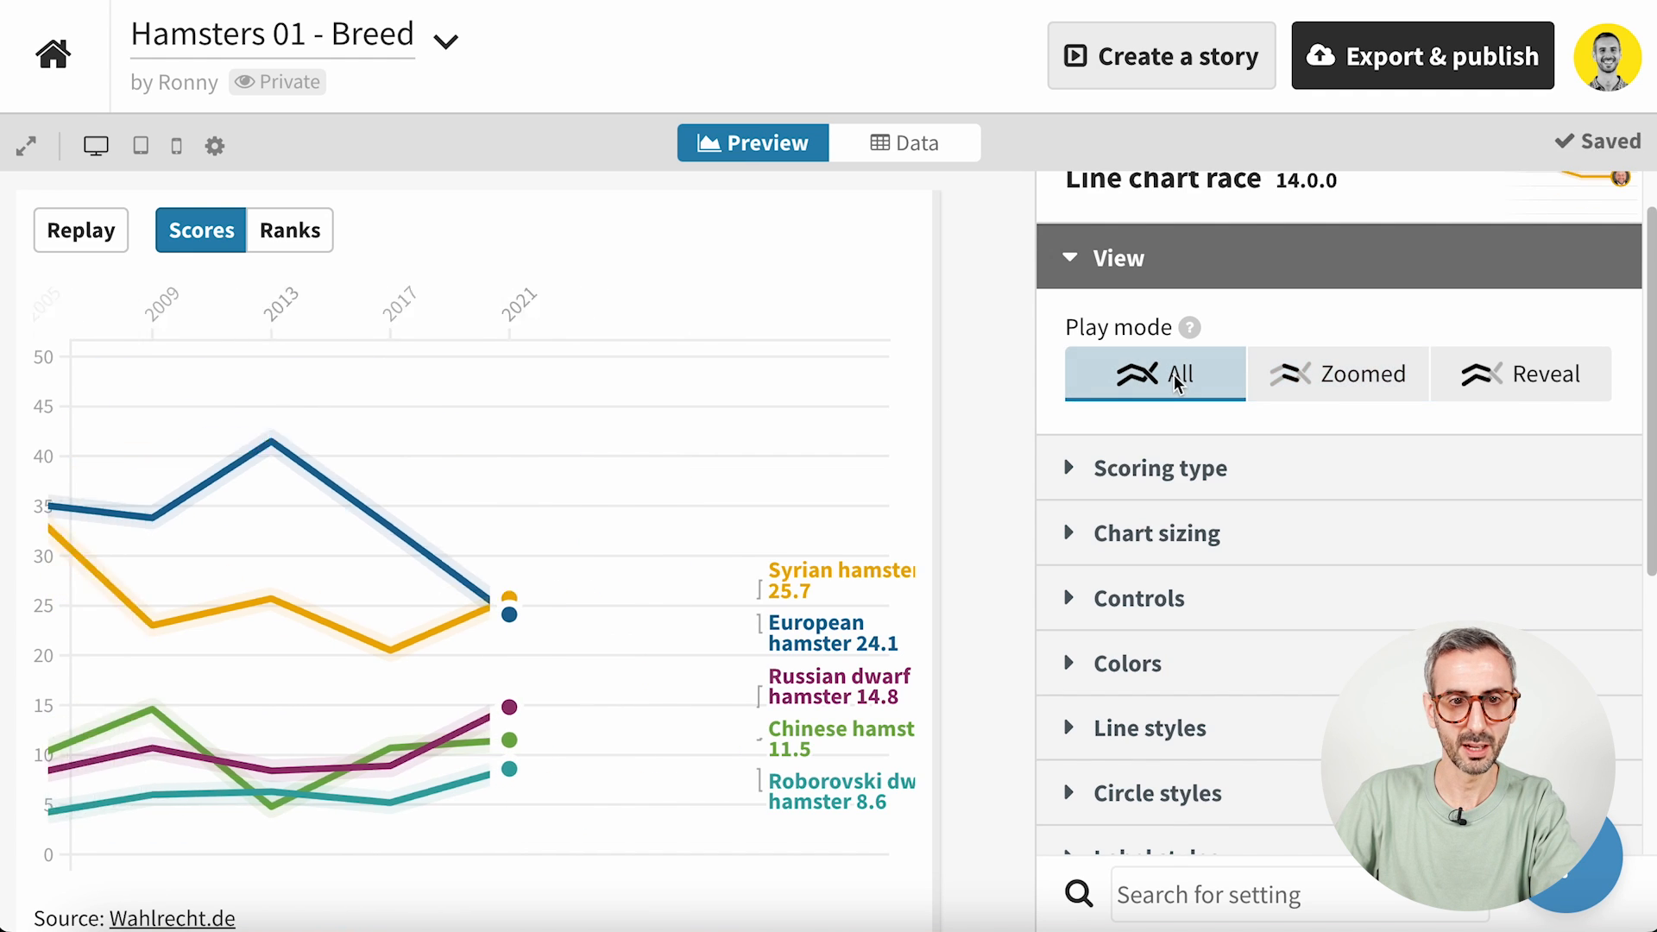
pyautogui.click(1274, 395)
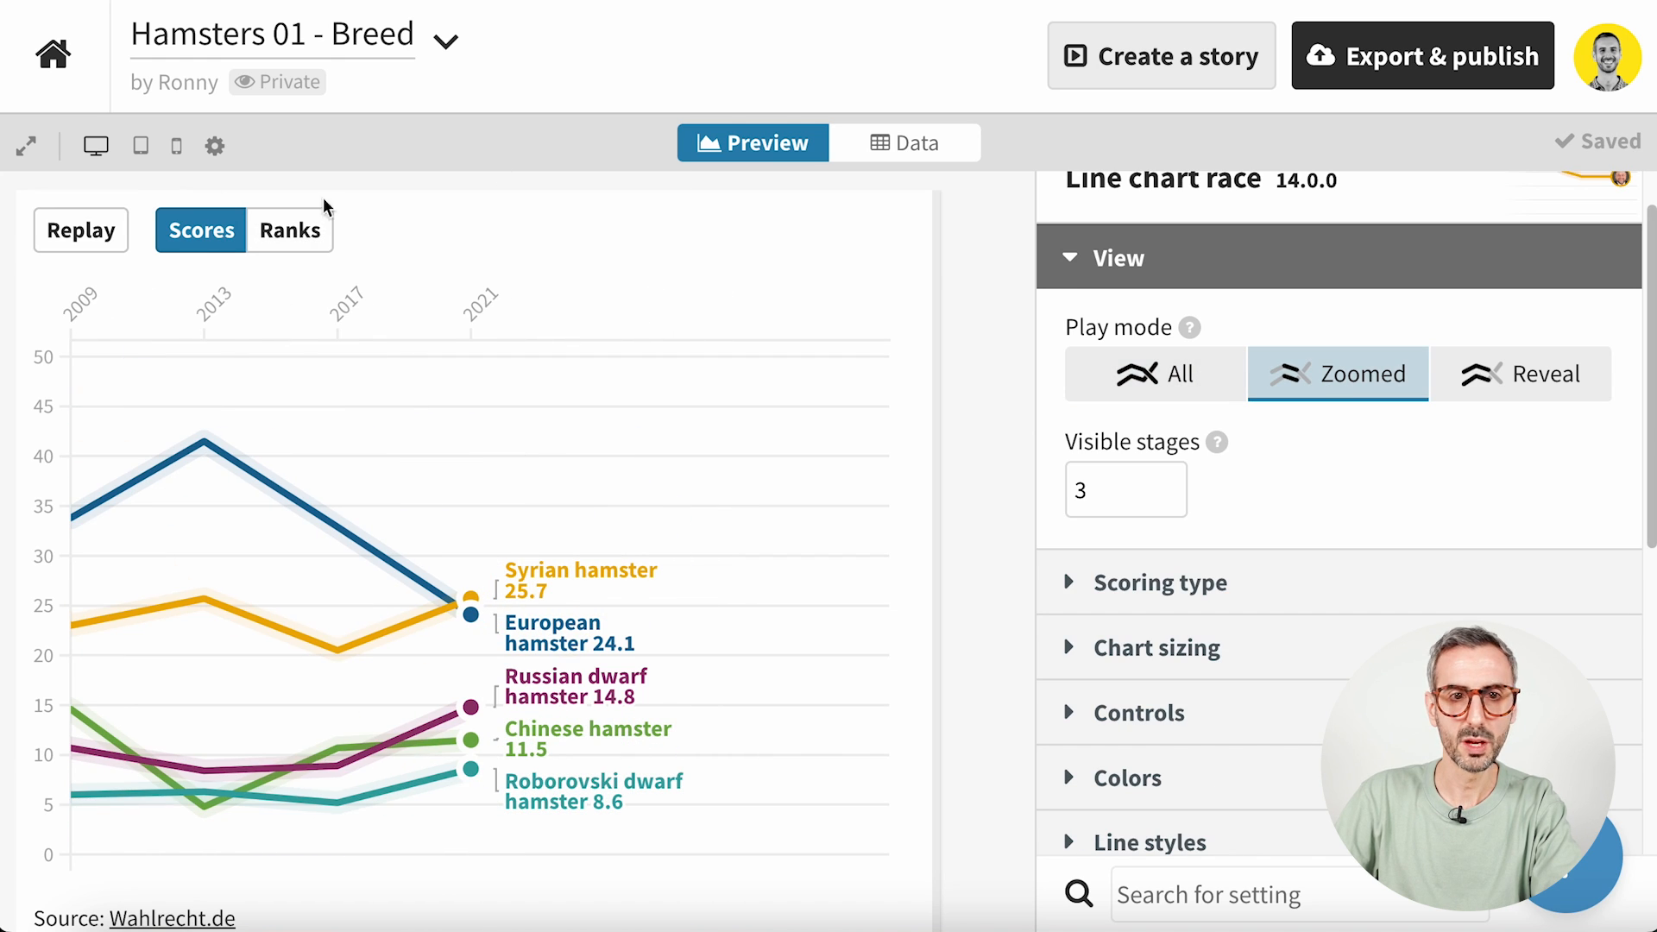
pyautogui.click(92, 231)
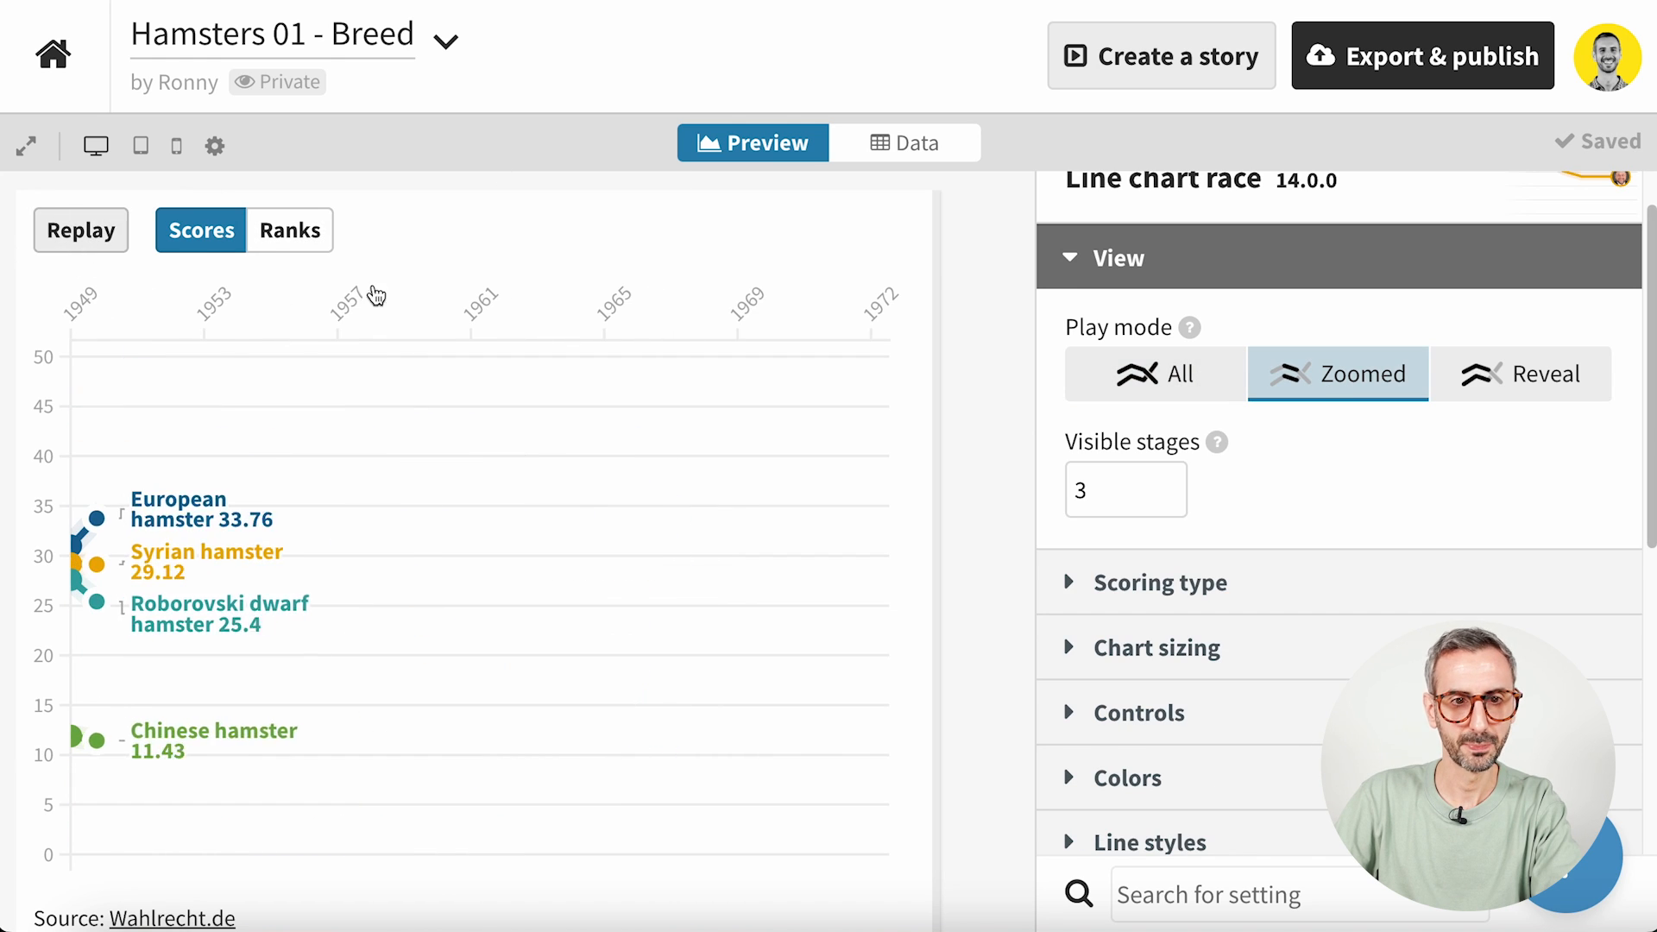
# - Compare the All, Zoomed and Reveal play modes, end on All and collapse the View settings
pyautogui.click(1161, 377)
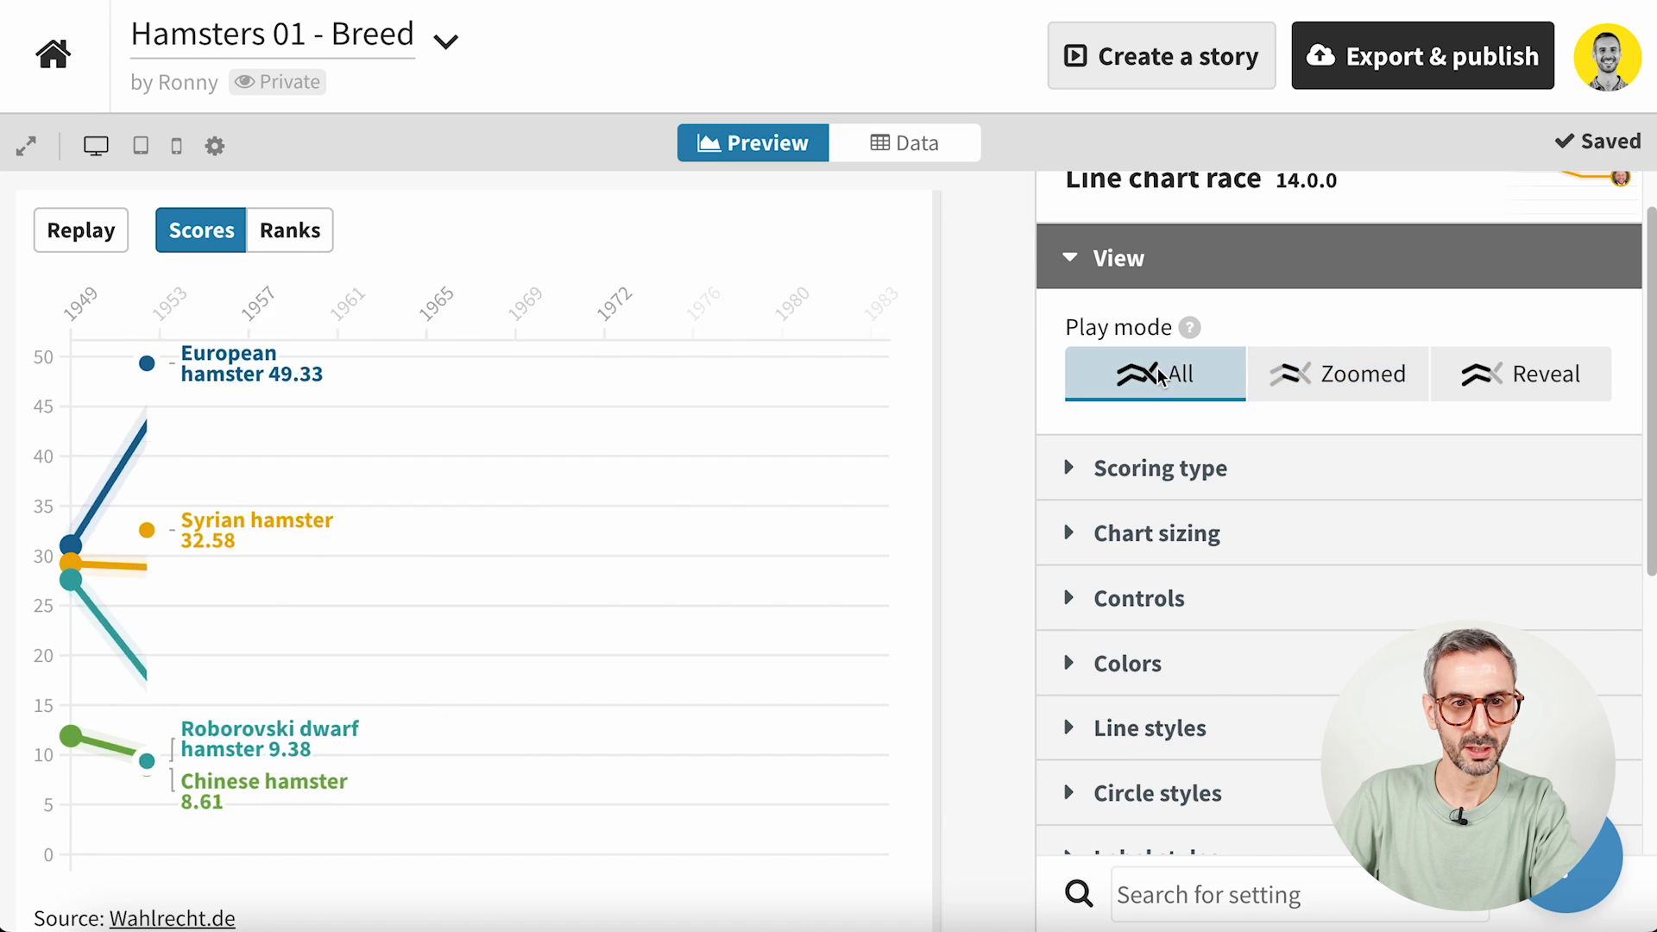
pyautogui.click(1322, 383)
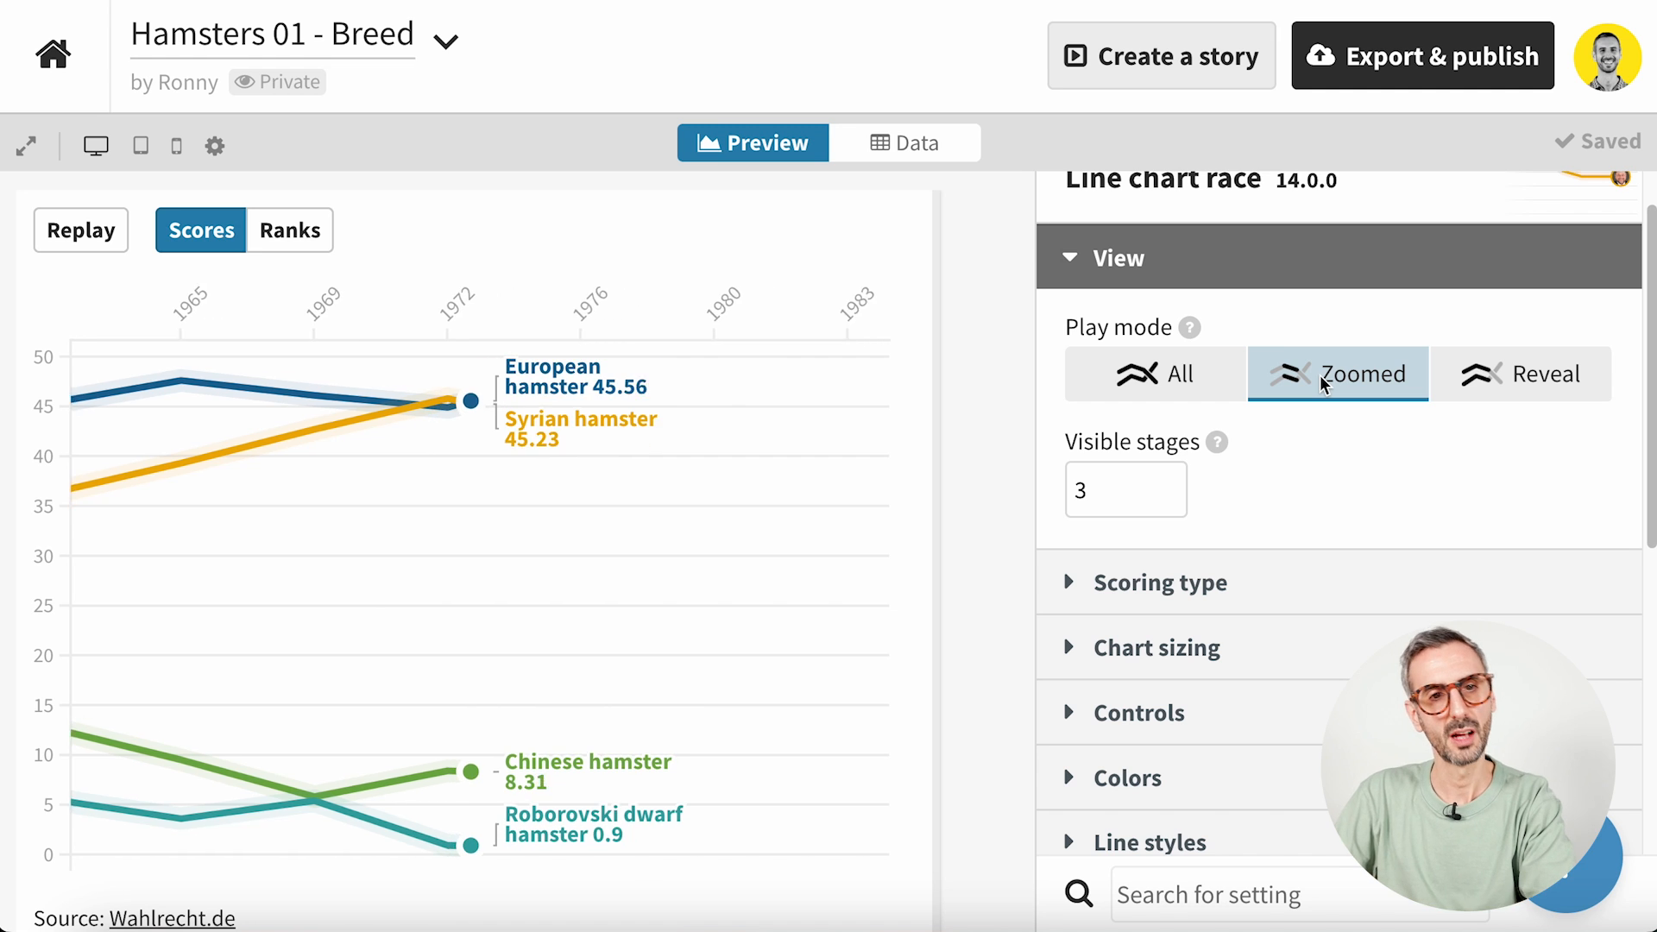
pyautogui.click(1192, 385)
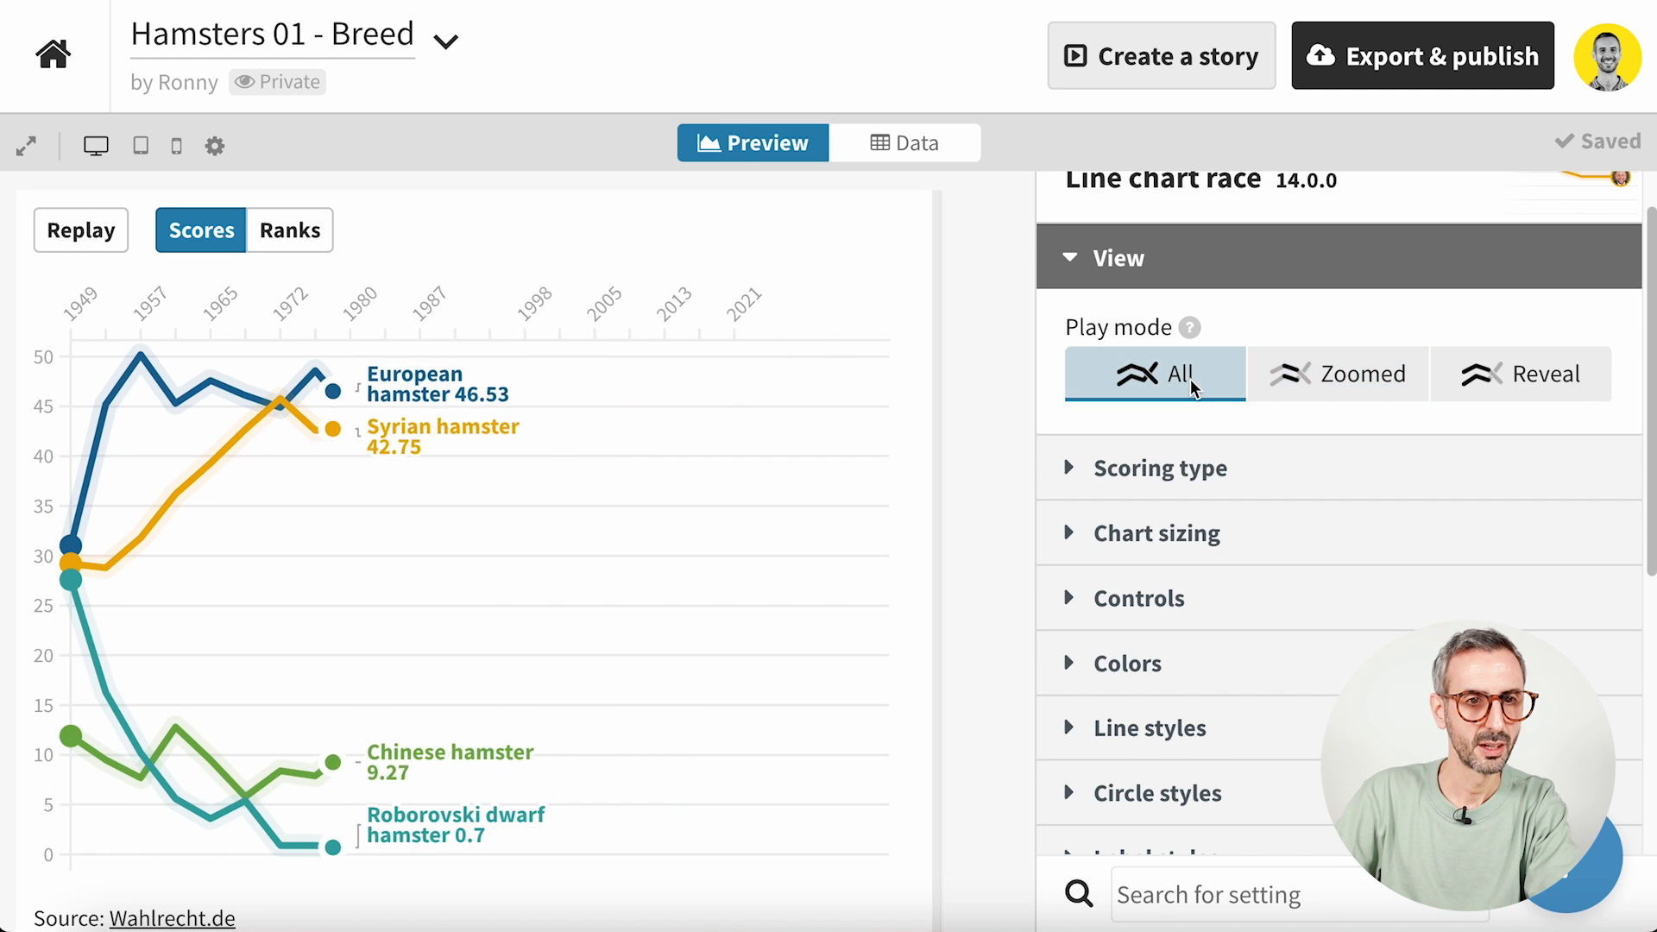
pyautogui.click(1568, 377)
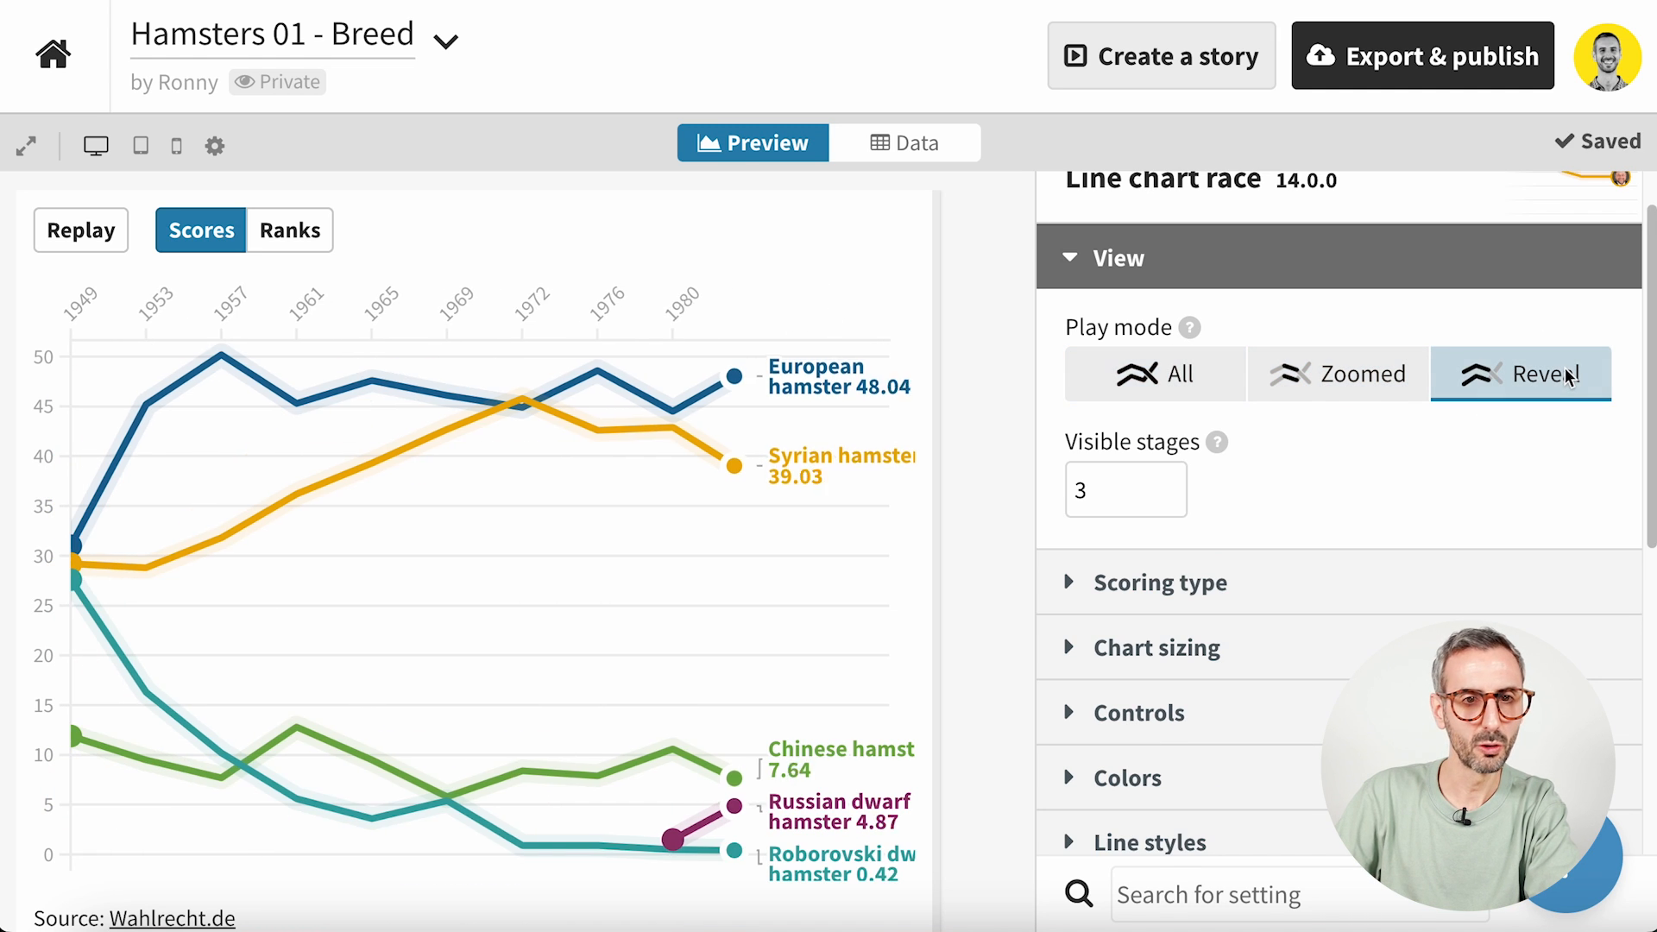
pyautogui.click(1189, 382)
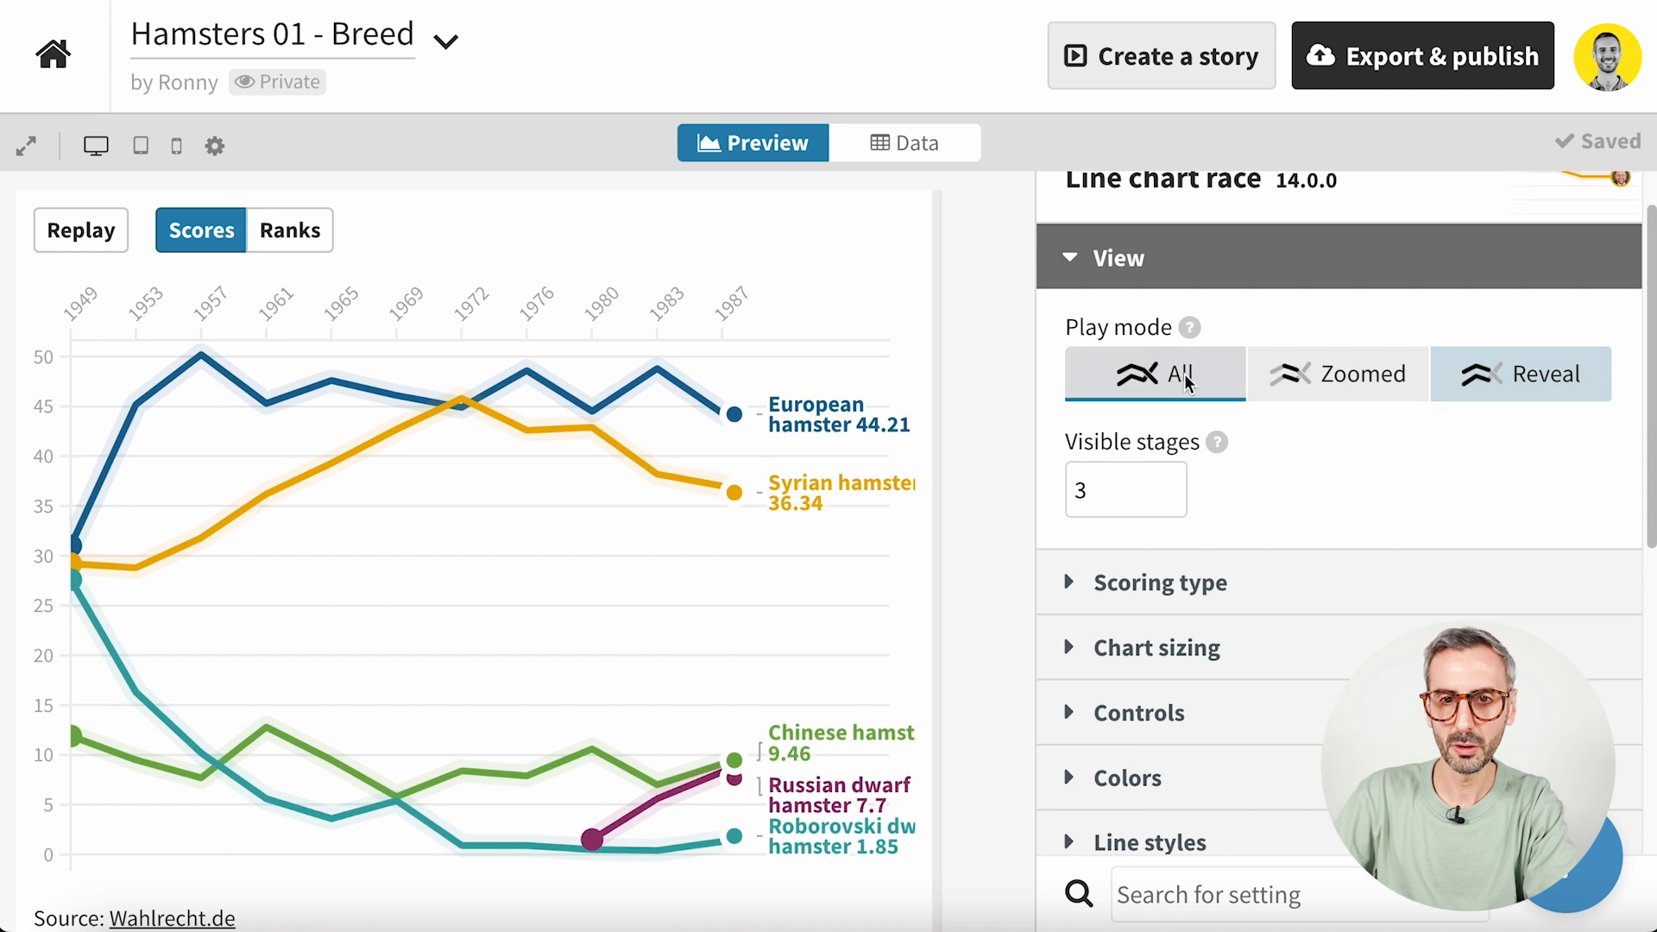
pyautogui.click(1118, 258)
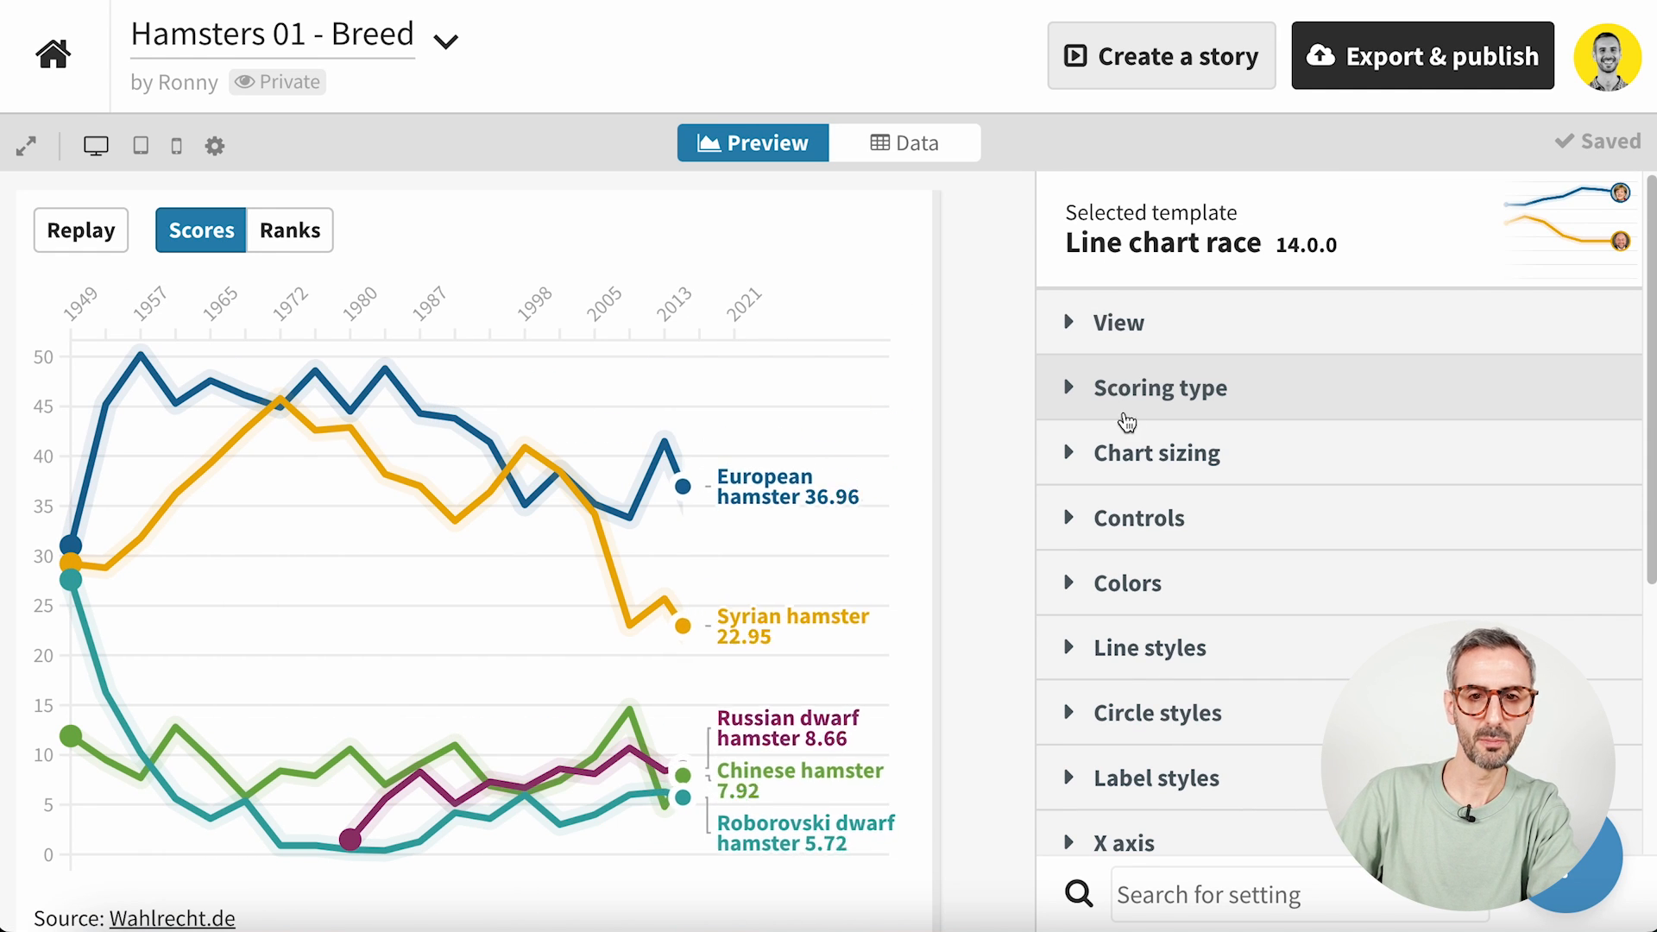
# - Examine the height mode and extra space options under Chart sizing, collapse that section and open the Colors settings
pyautogui.click(1063, 464)
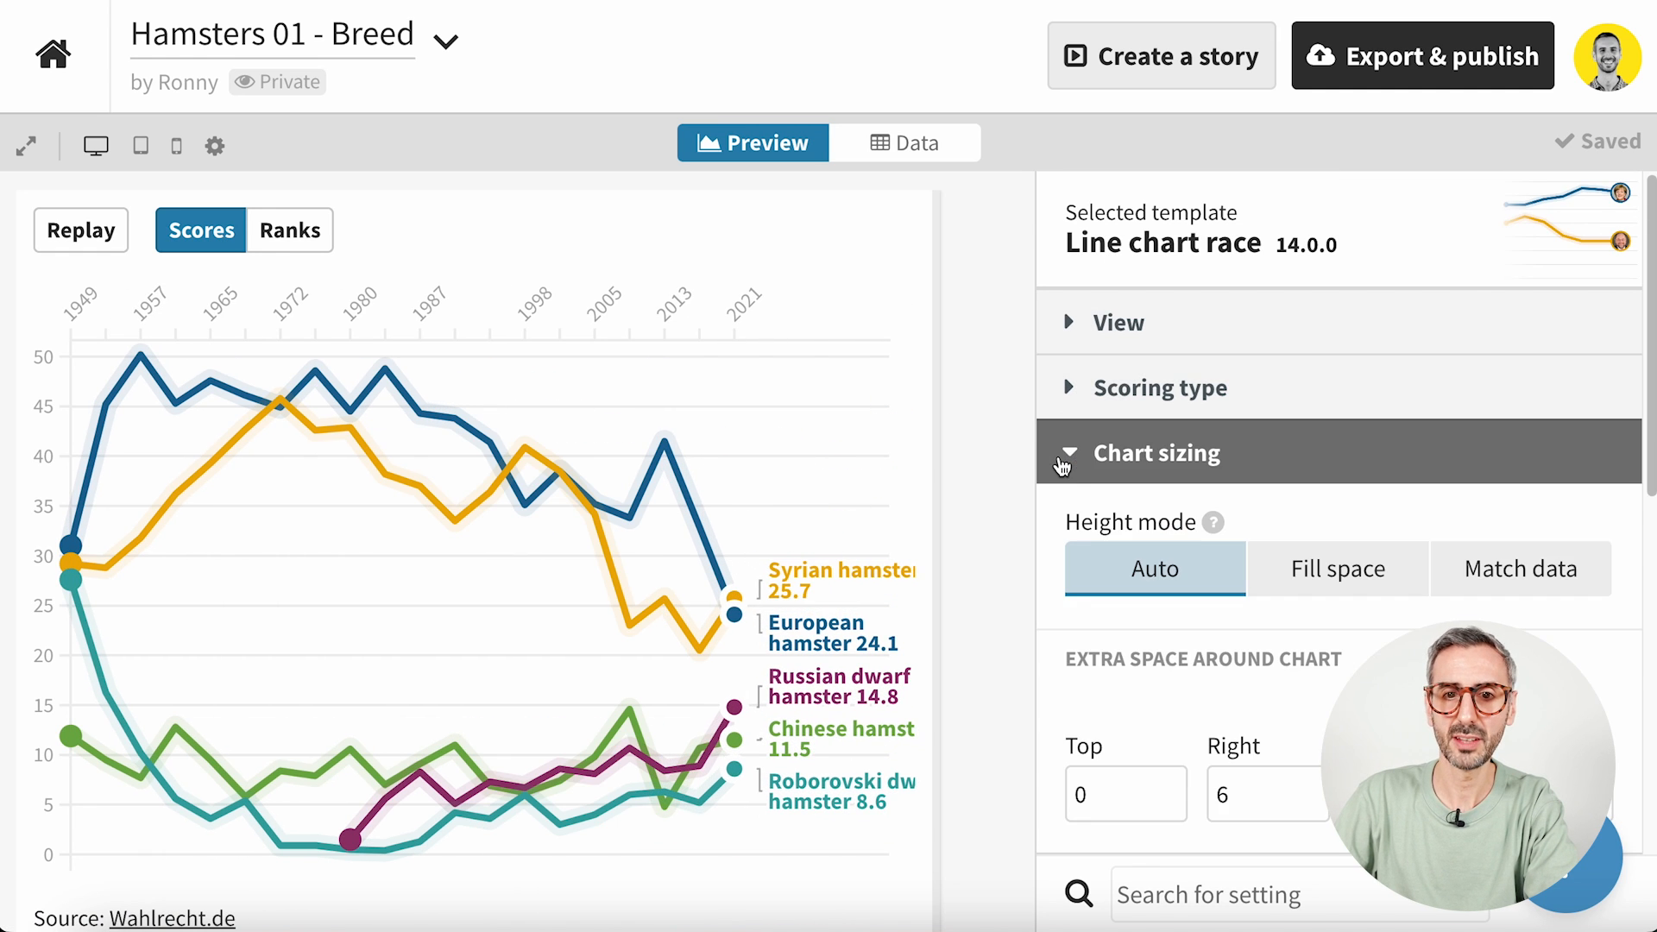
pyautogui.scroll(-3, 1075, 613)
pyautogui.scroll(2, 1061, 587)
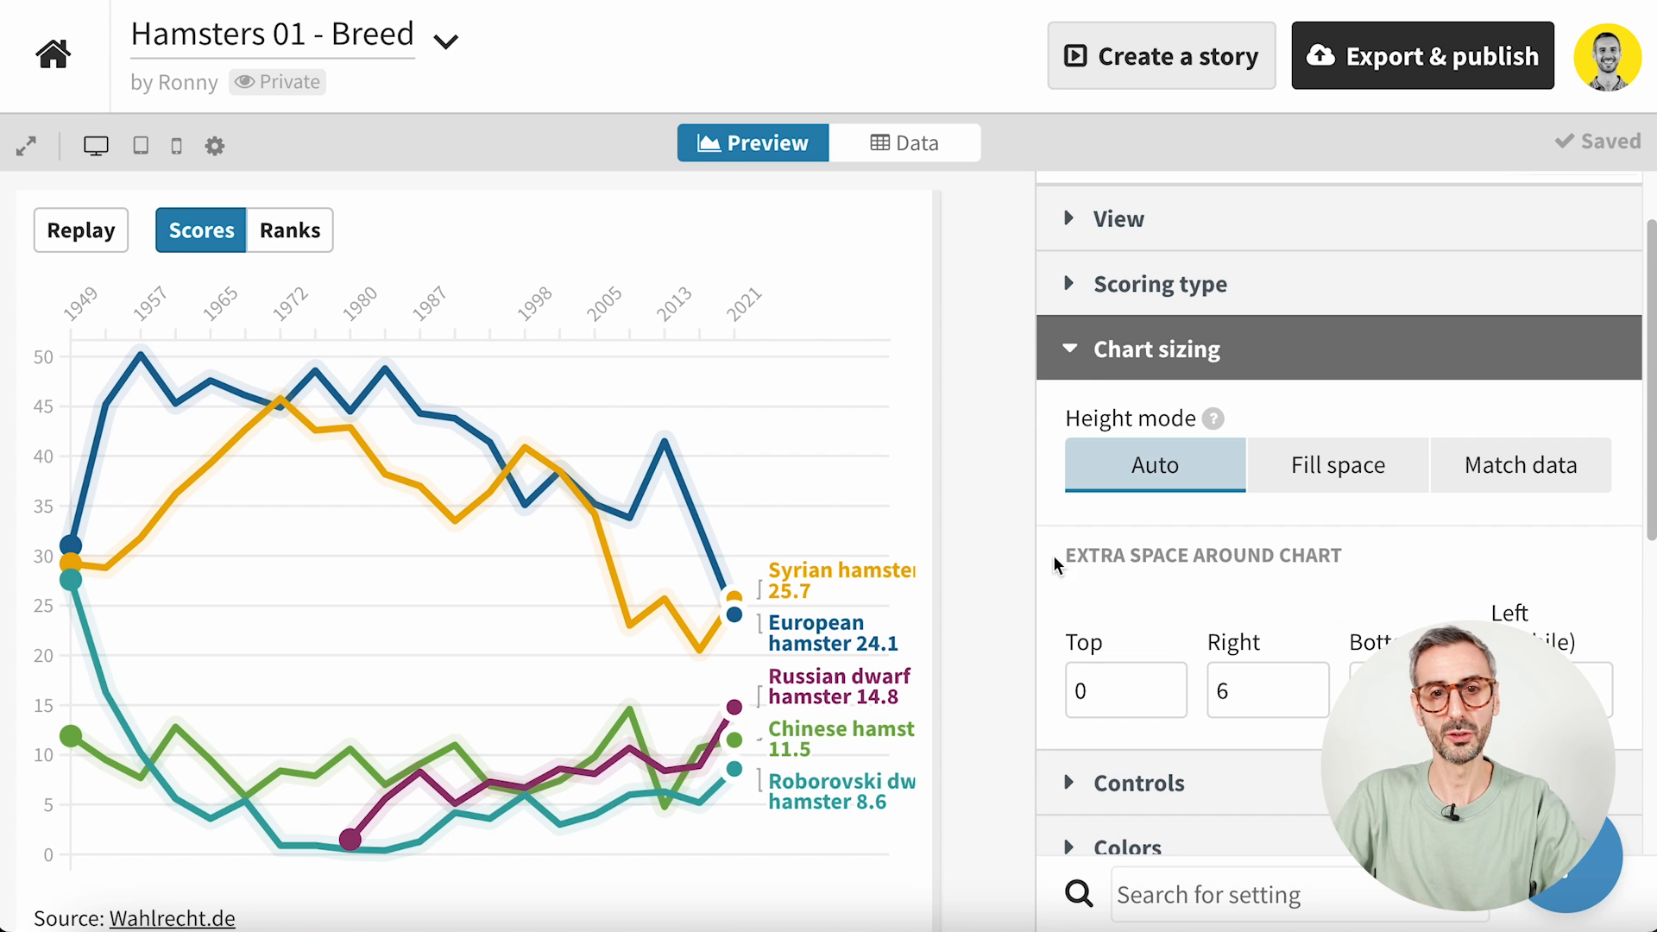
pyautogui.click(1064, 352)
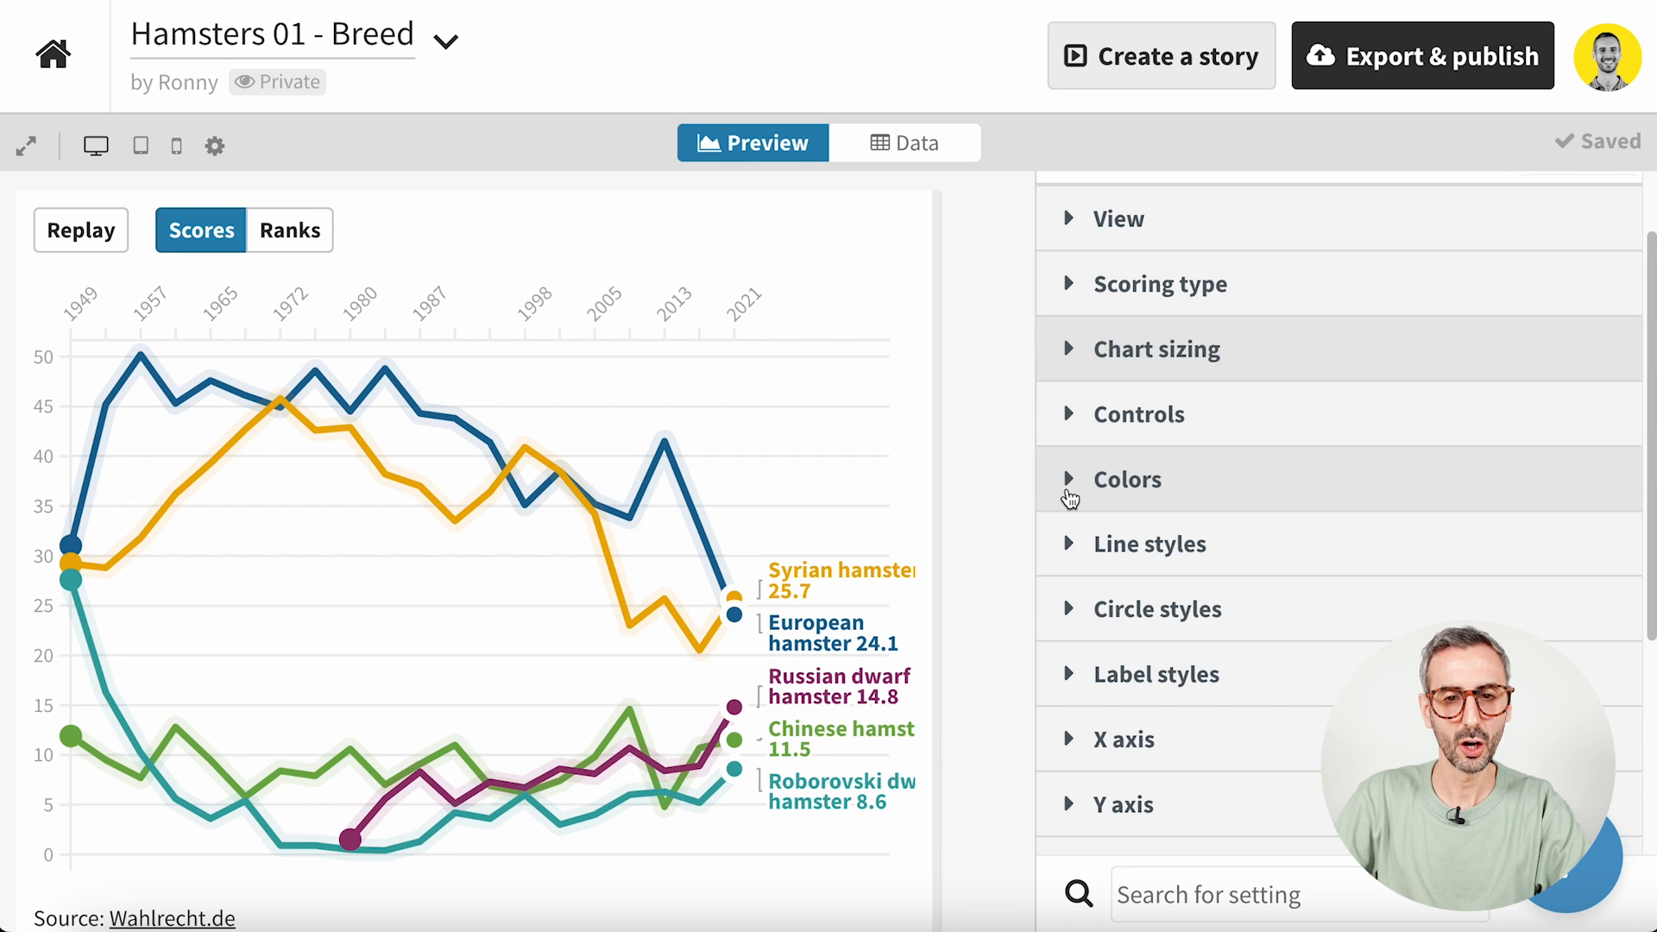
pyautogui.click(1068, 482)
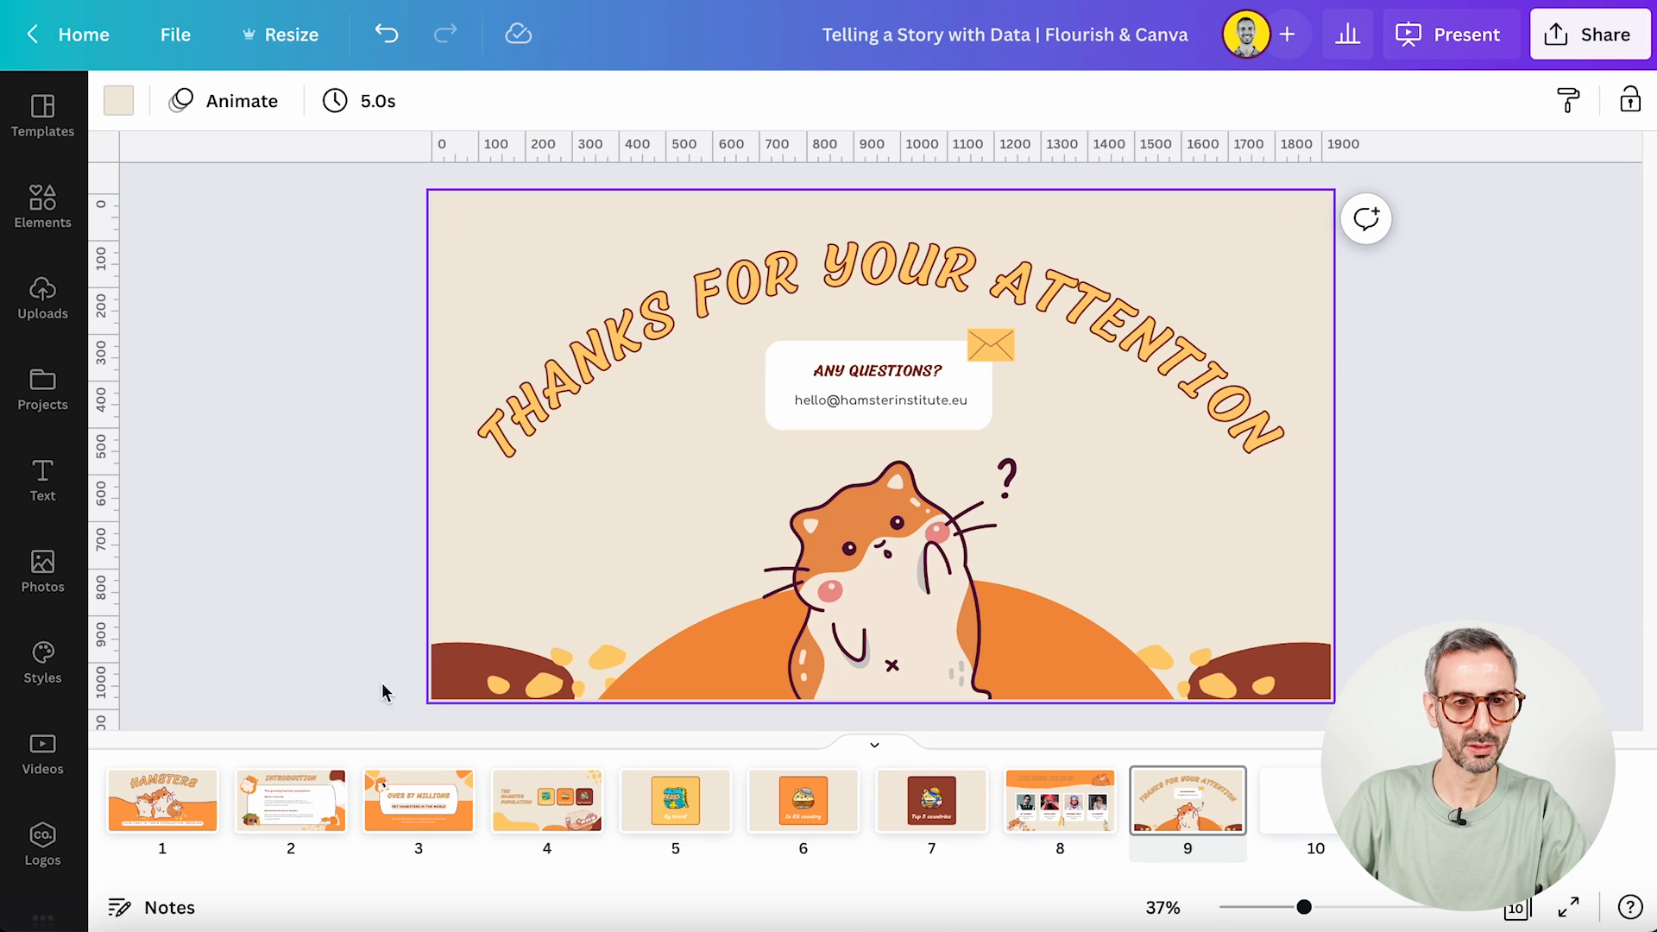
# - On slide 4, examine the style of the Brown Cute Illustration Pet Care Service Presentation template and the yellow background shape's colour
pyautogui.click(535, 827)
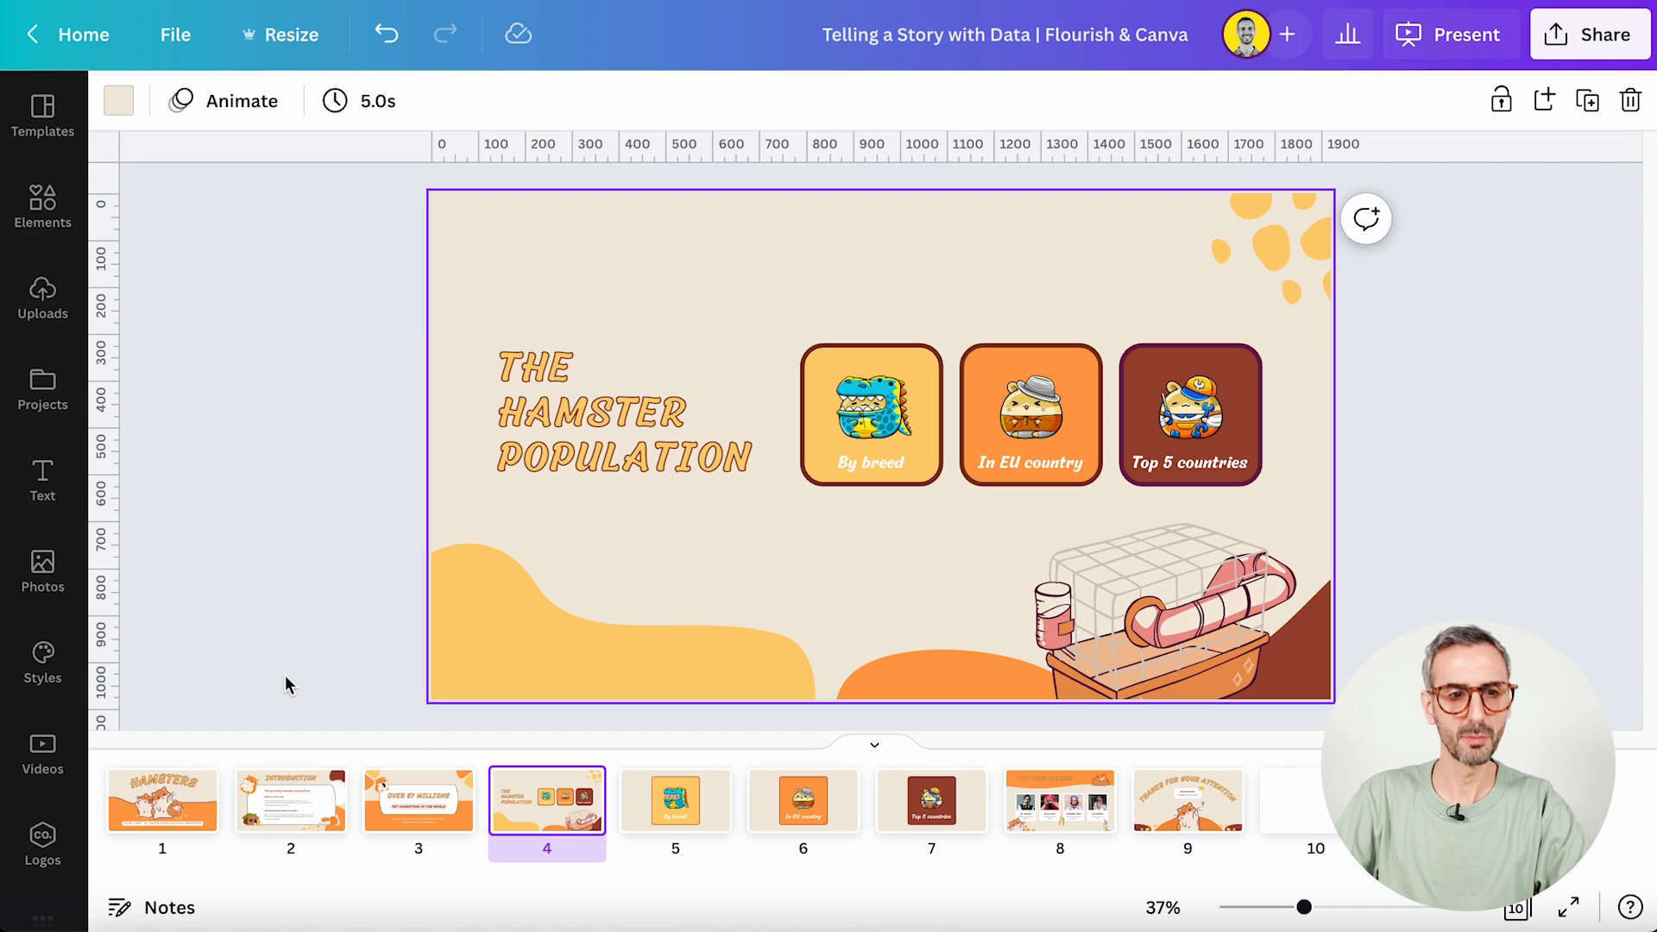
pyautogui.click(43, 121)
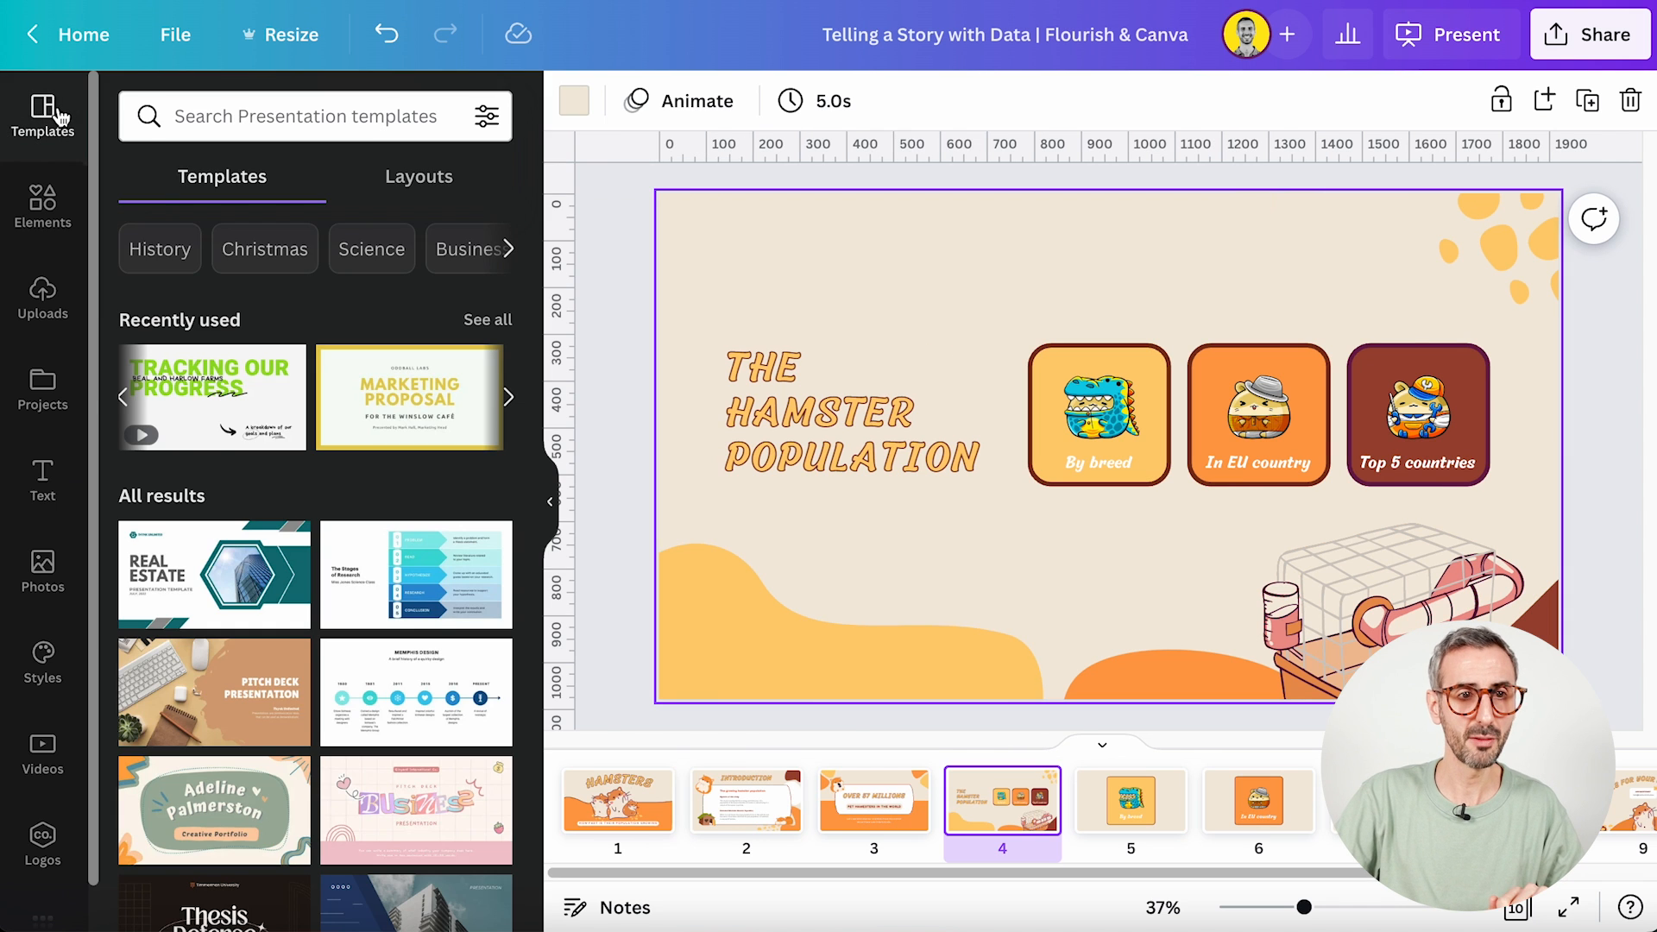
pyautogui.click(128, 393)
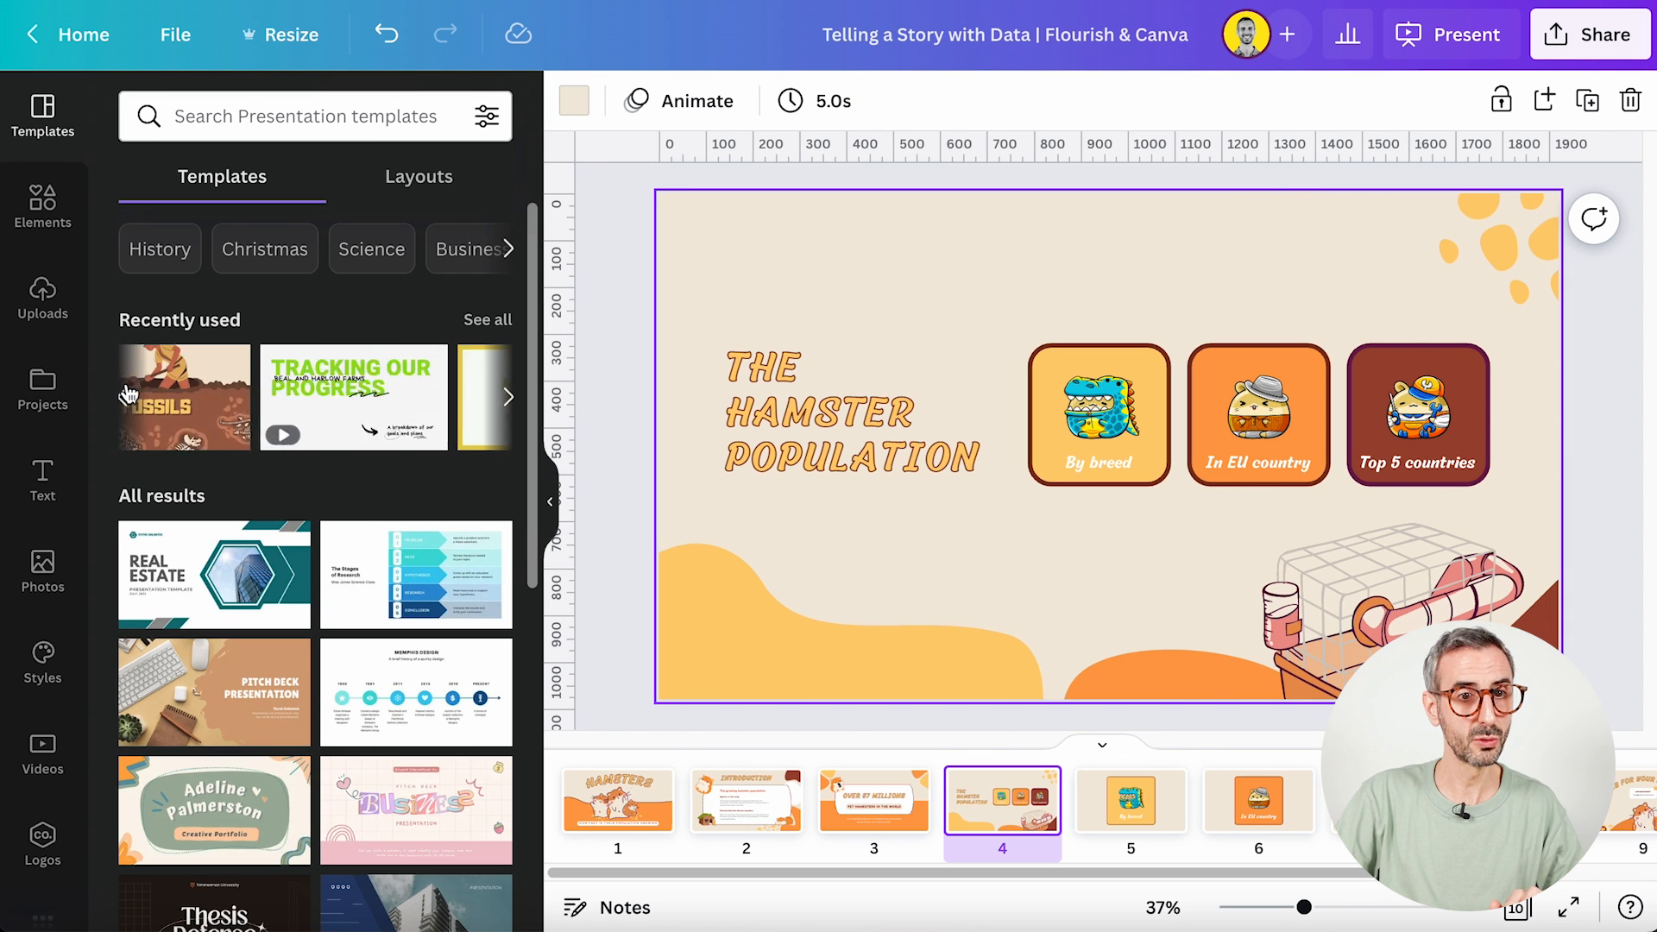
pyautogui.click(241, 376)
pyautogui.scroll(-3, 158, 643)
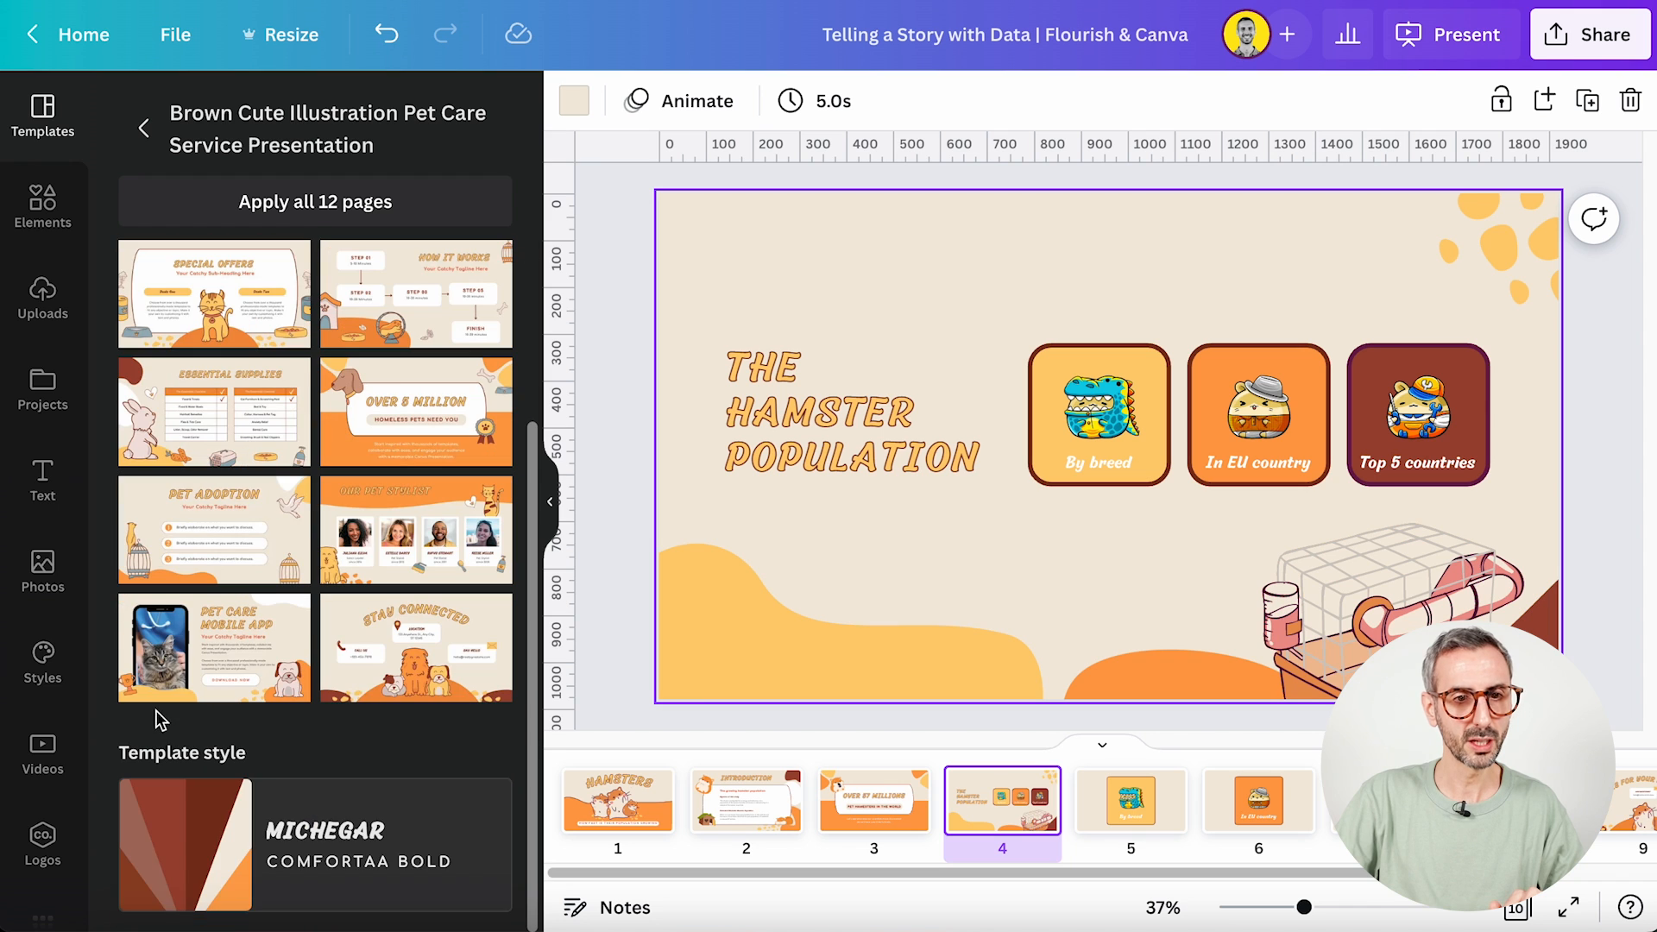
pyautogui.moveTo(144, 792)
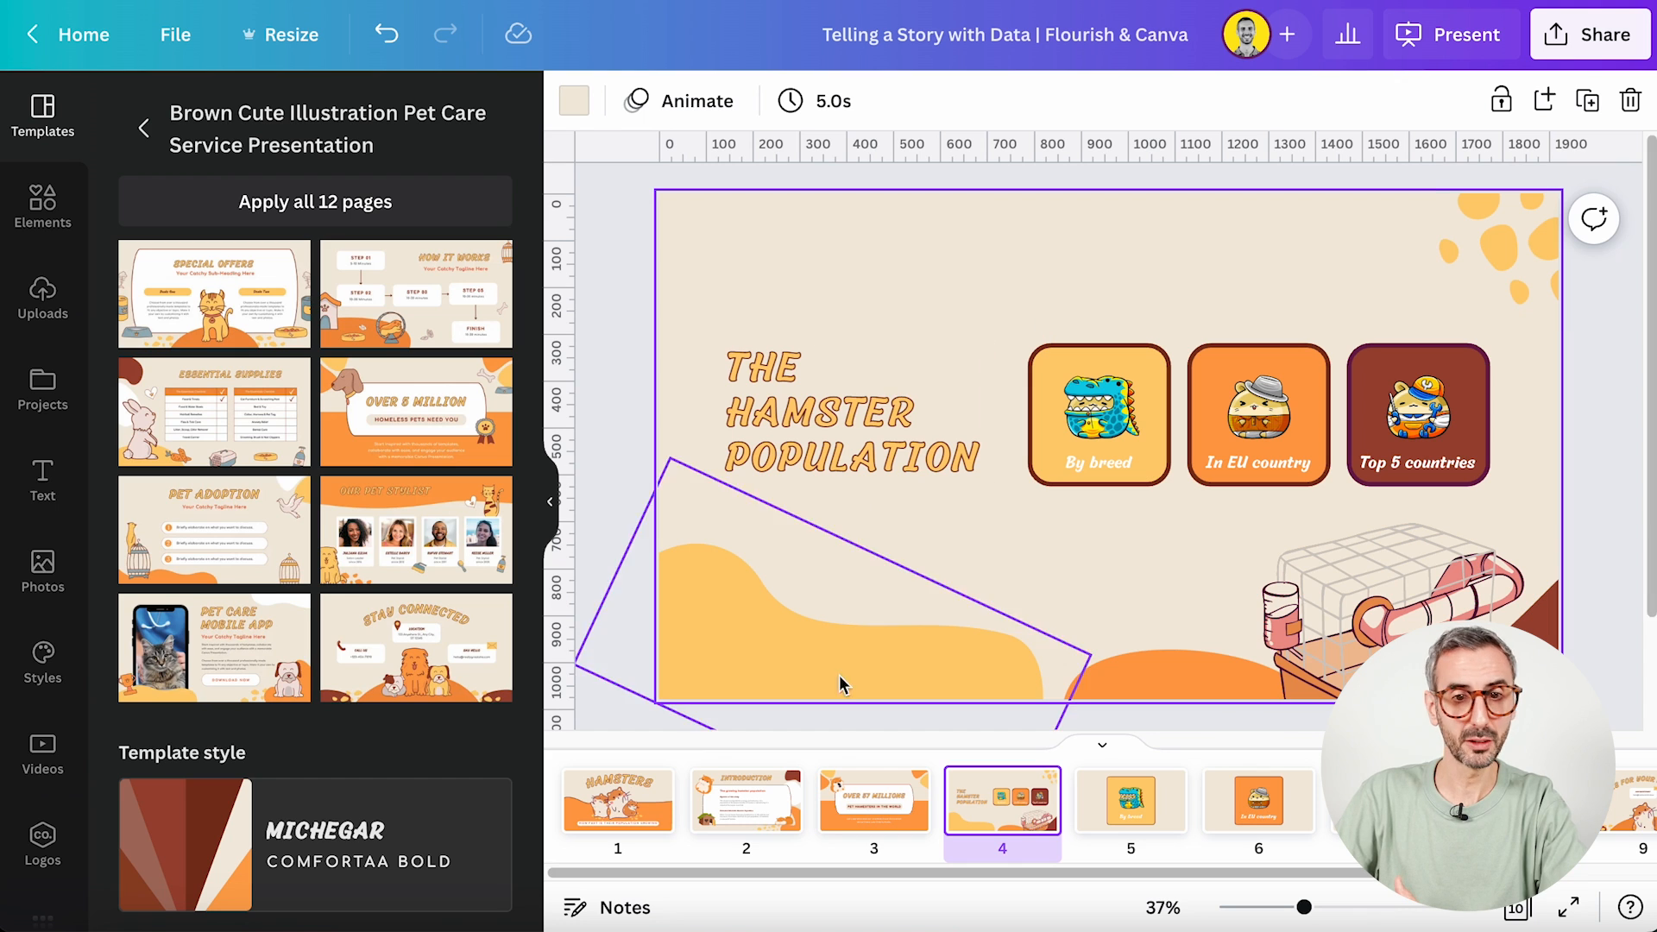
pyautogui.click(803, 632)
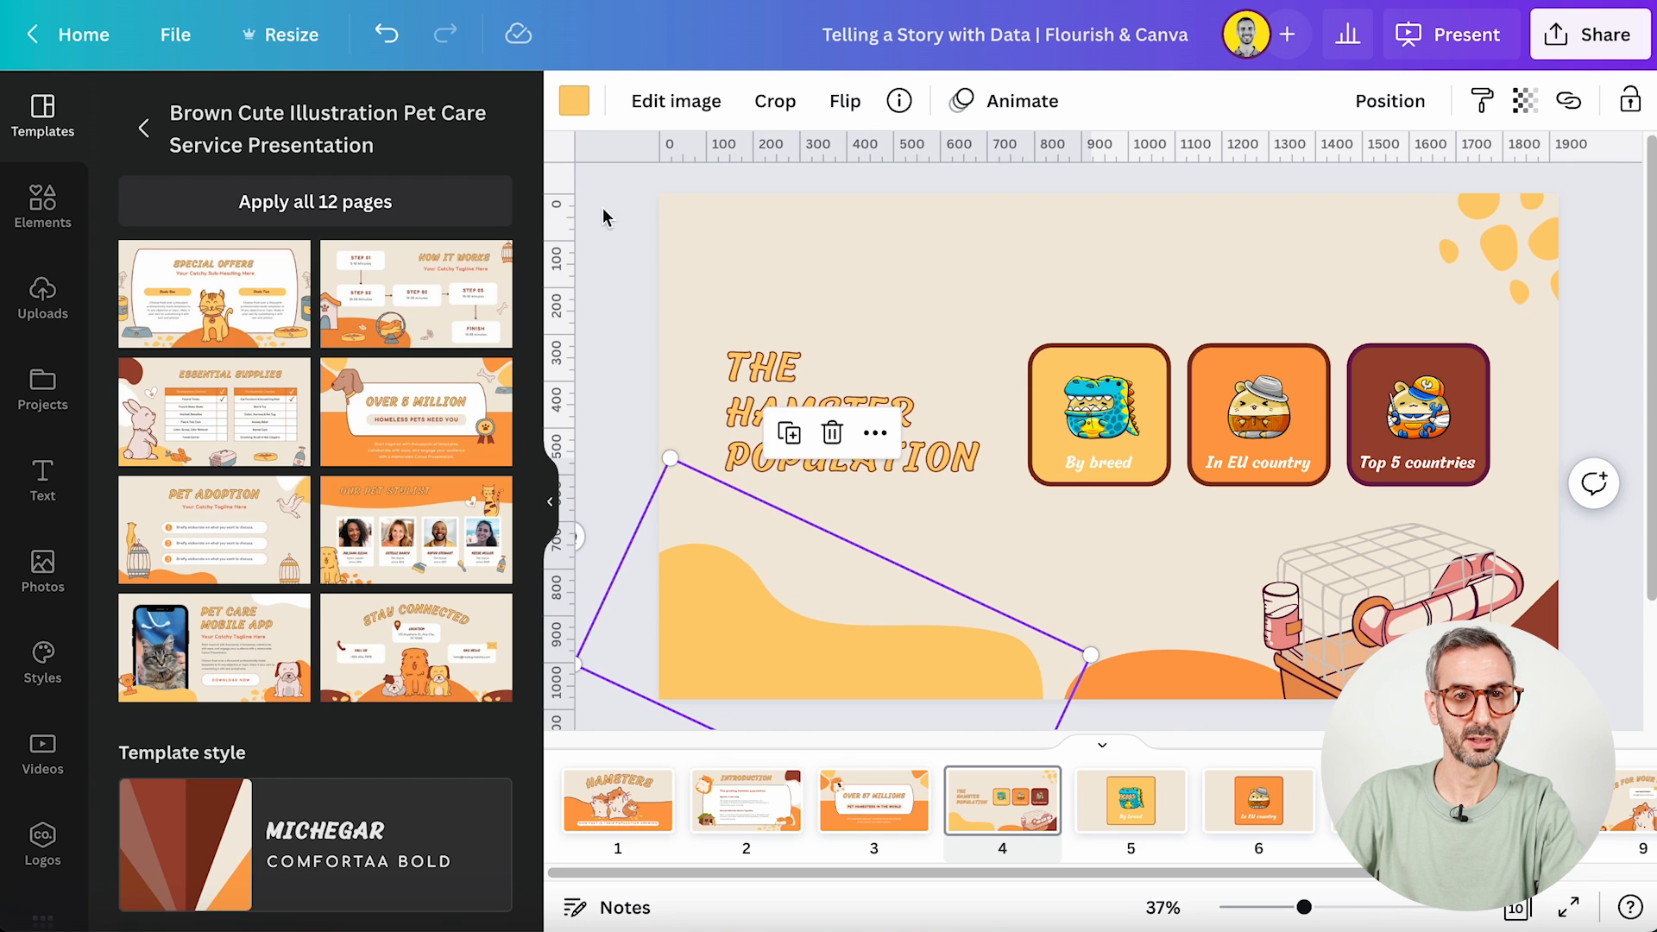
pyautogui.click(575, 103)
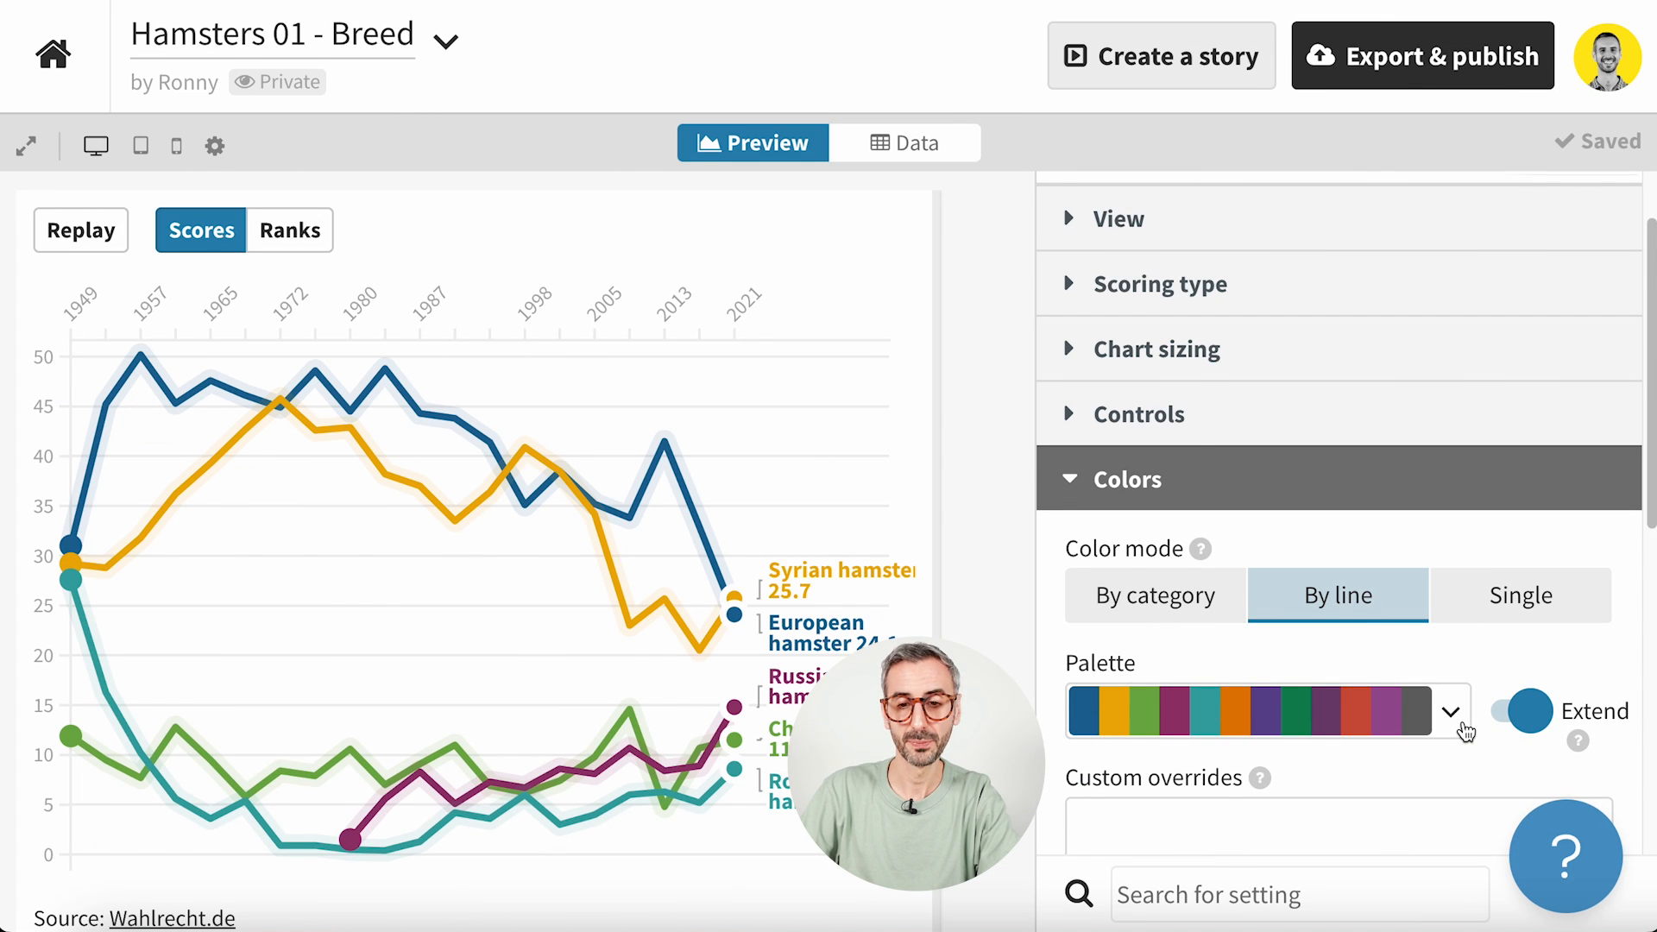
# - In Flourish, open the line palette for editing, look through its hex colours and return to the settings
pyautogui.scroll(-3, 1466, 731)
pyautogui.click(1453, 319)
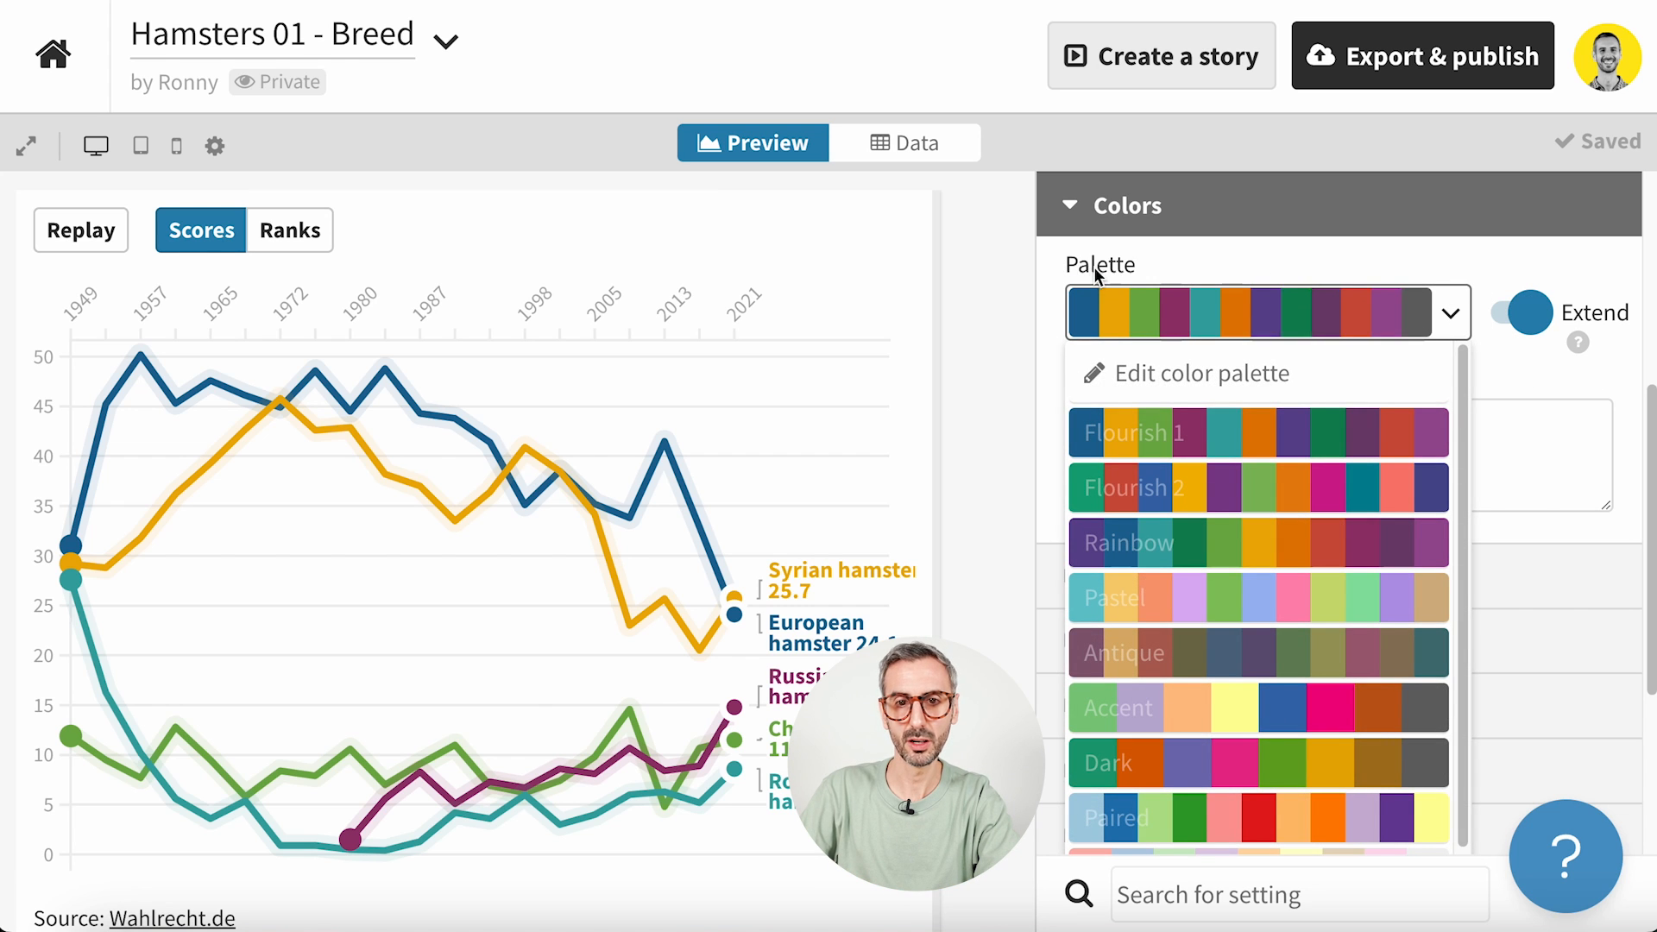
pyautogui.click(1115, 363)
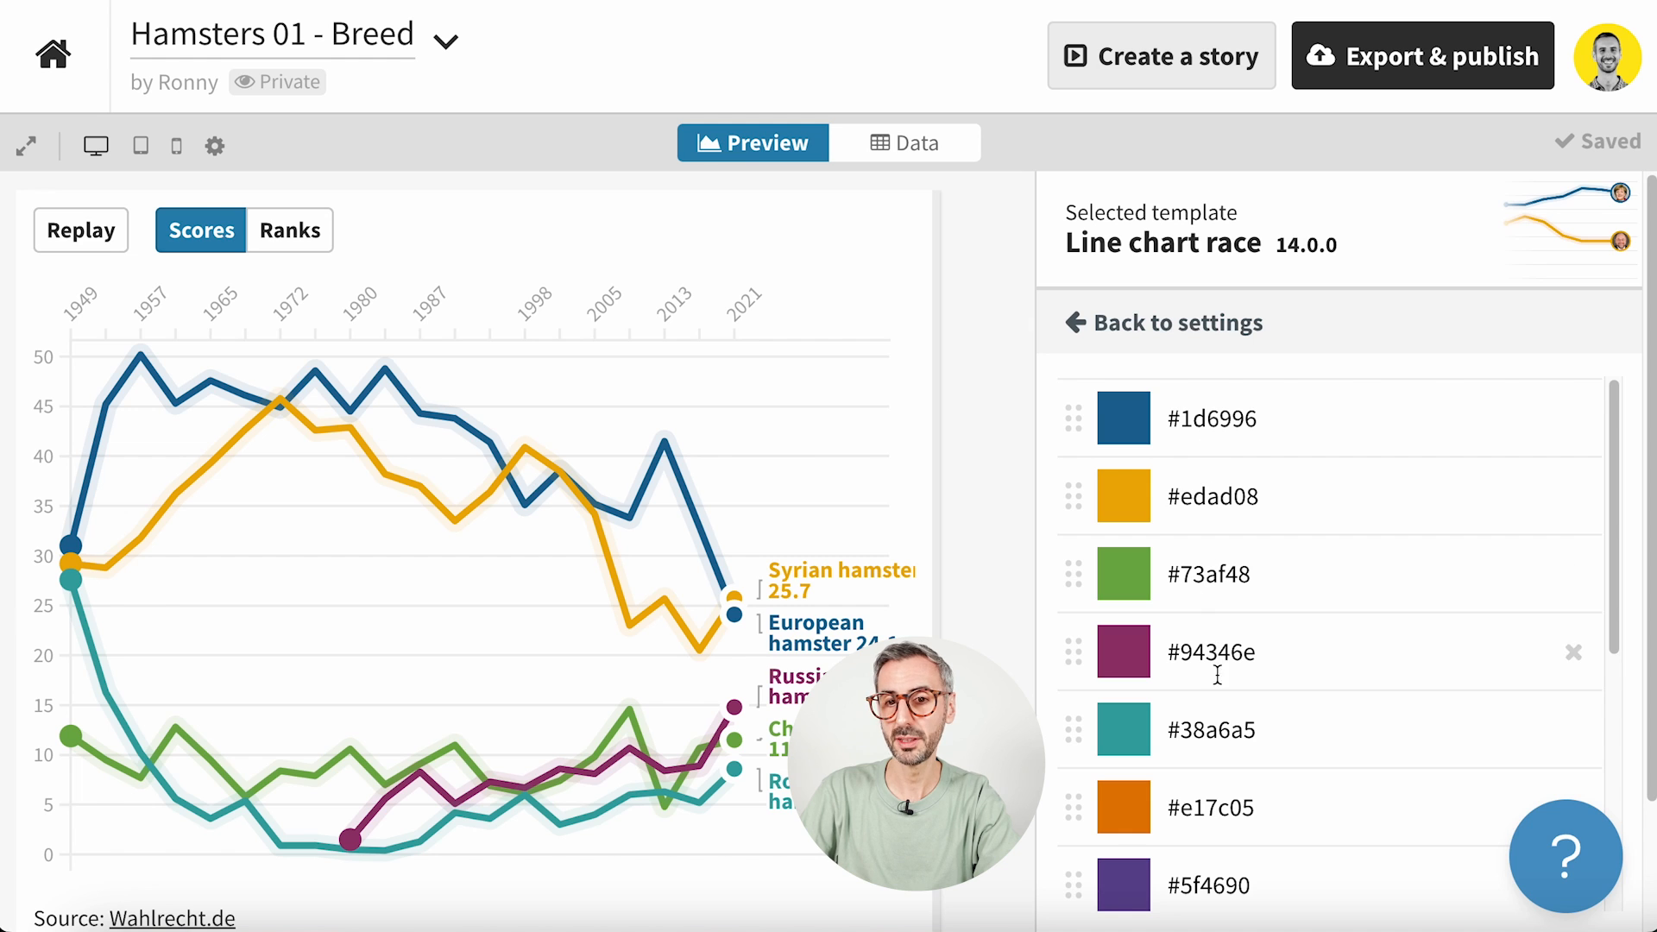
pyautogui.scroll(-3, 1219, 682)
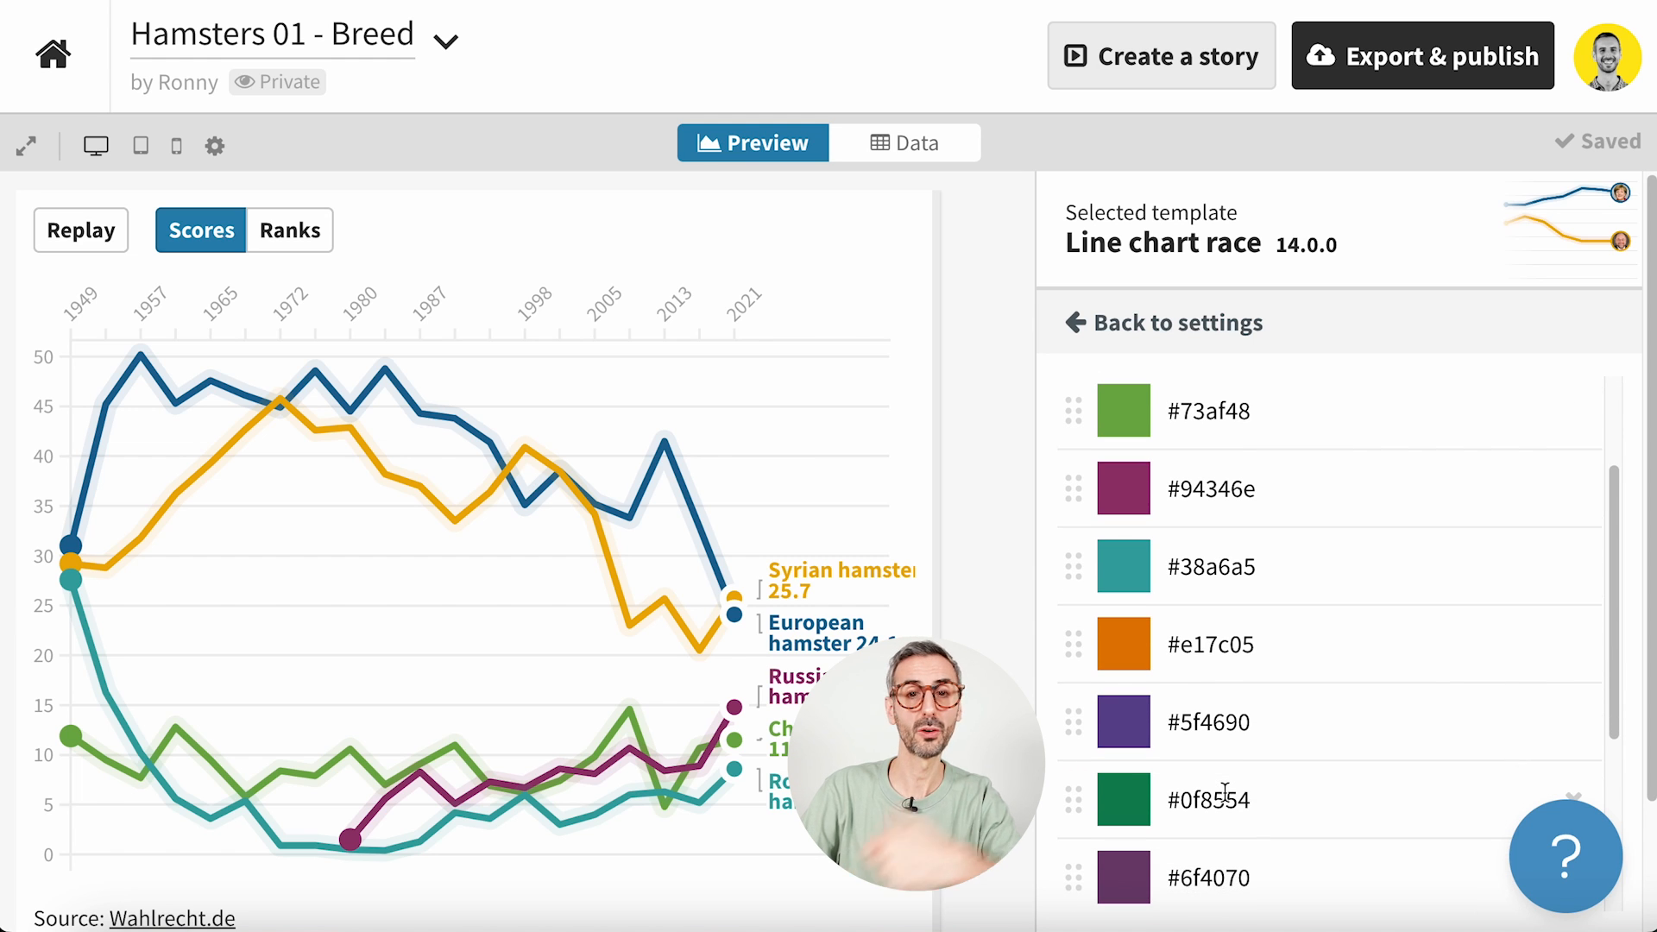
pyautogui.scroll(3, 1224, 792)
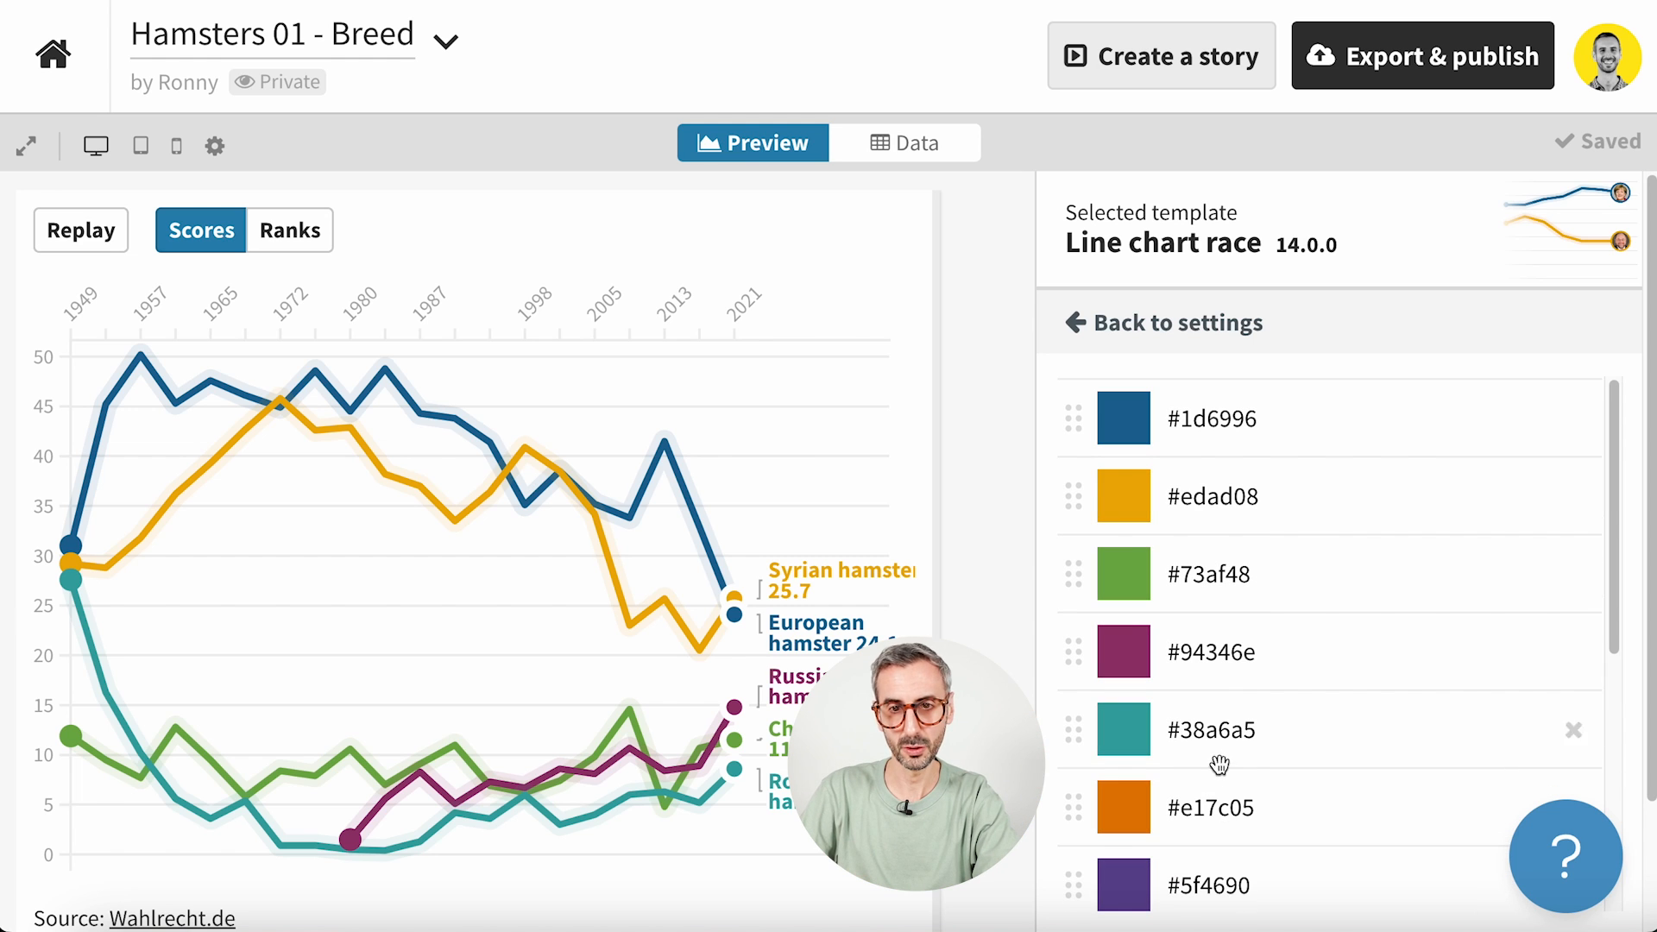
pyautogui.click(1072, 334)
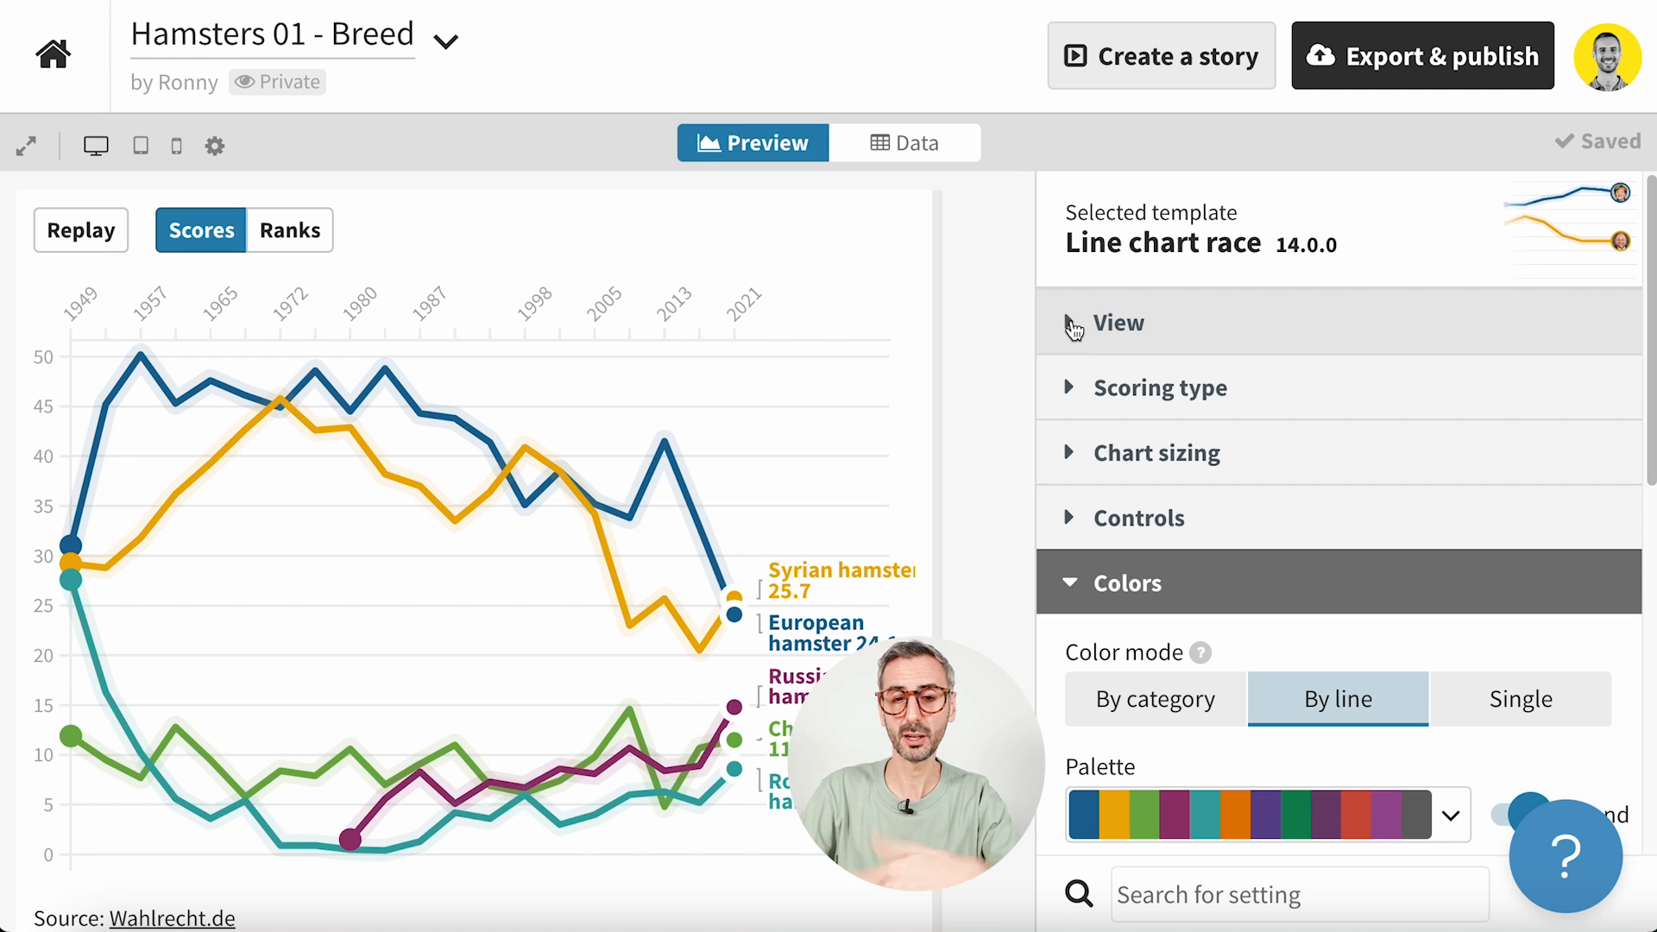
# - Apply the Farrow & Ball colour palette to the chart lines
pyautogui.scroll(-3, 1316, 677)
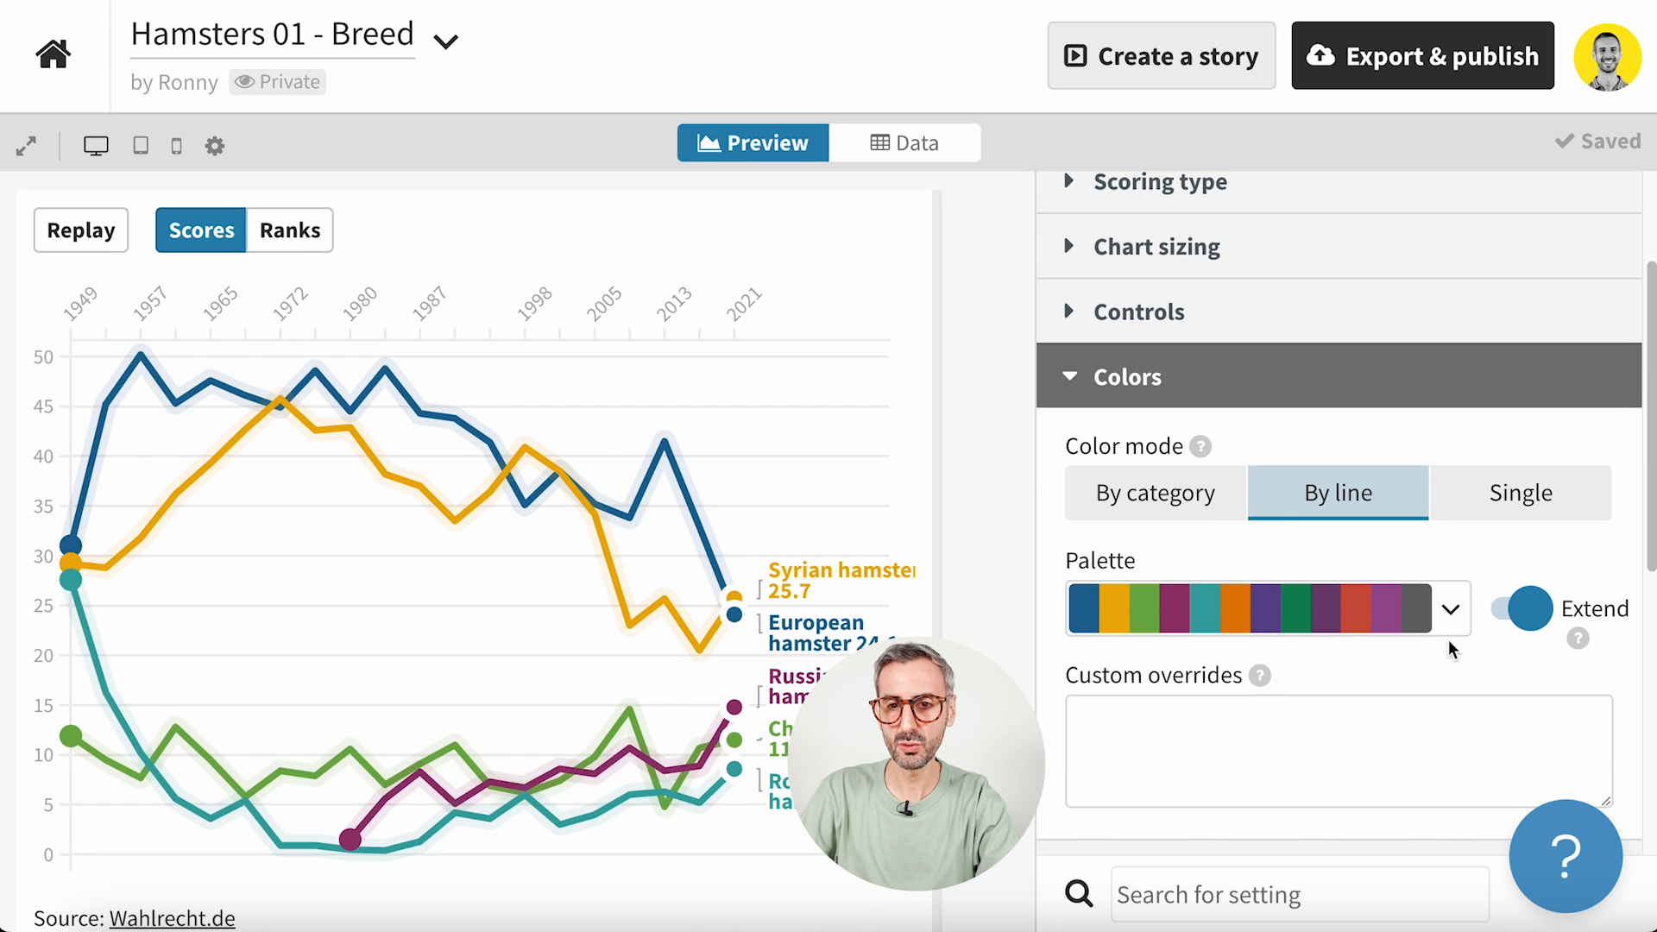
pyautogui.click(1450, 604)
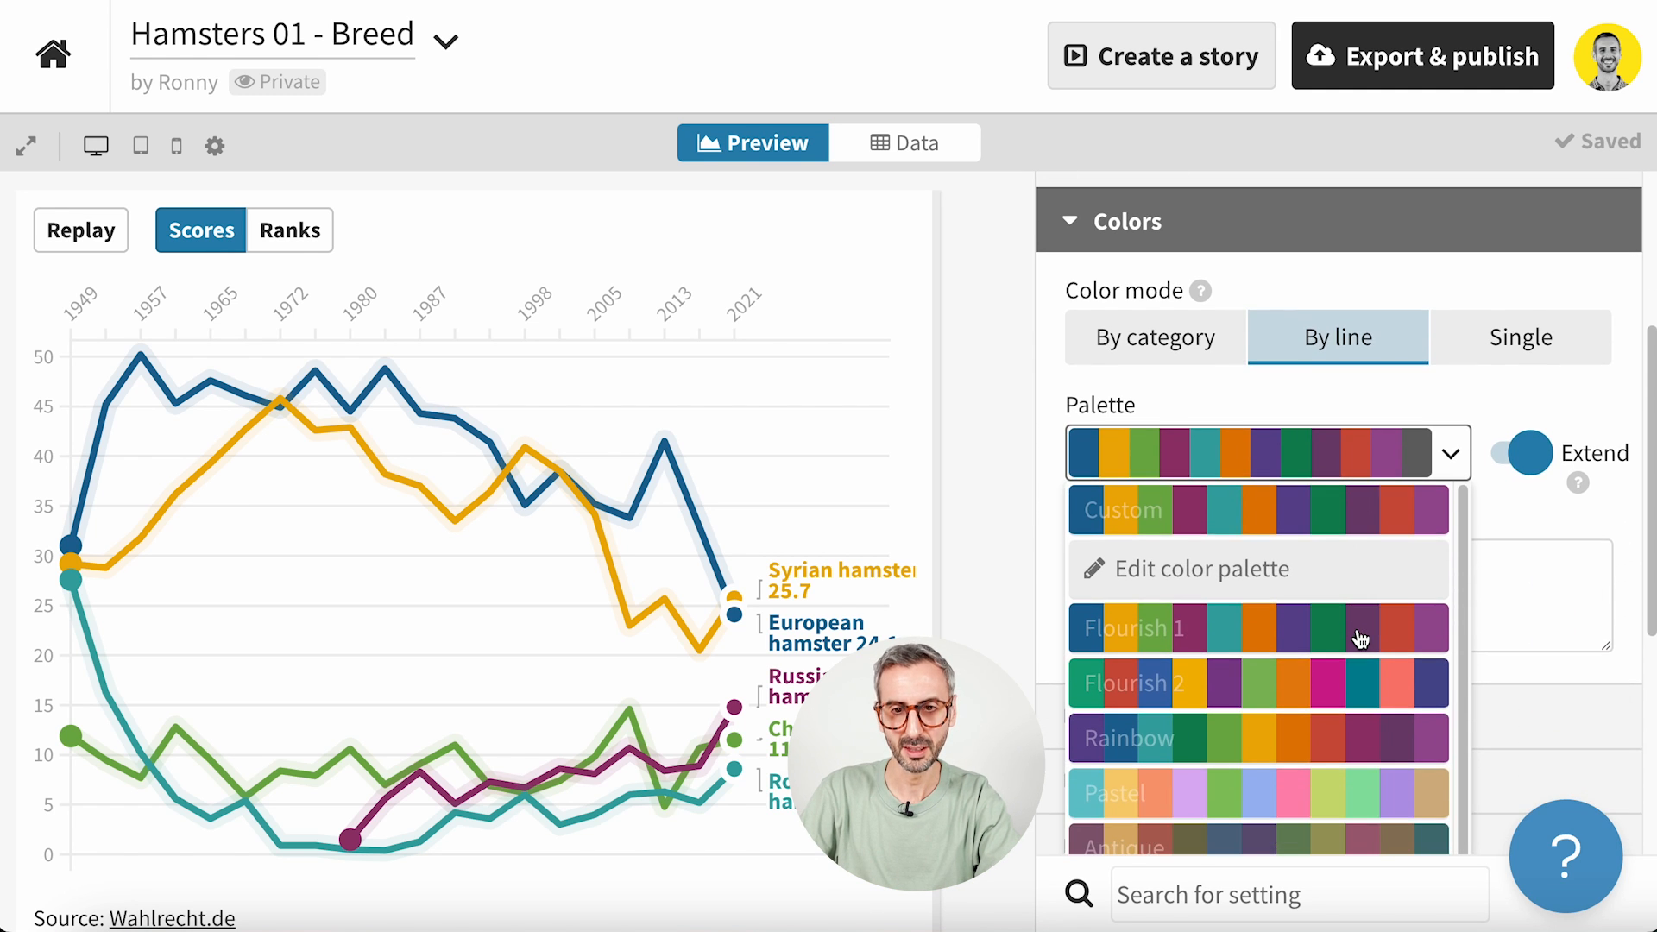
pyautogui.scroll(-3, 1361, 639)
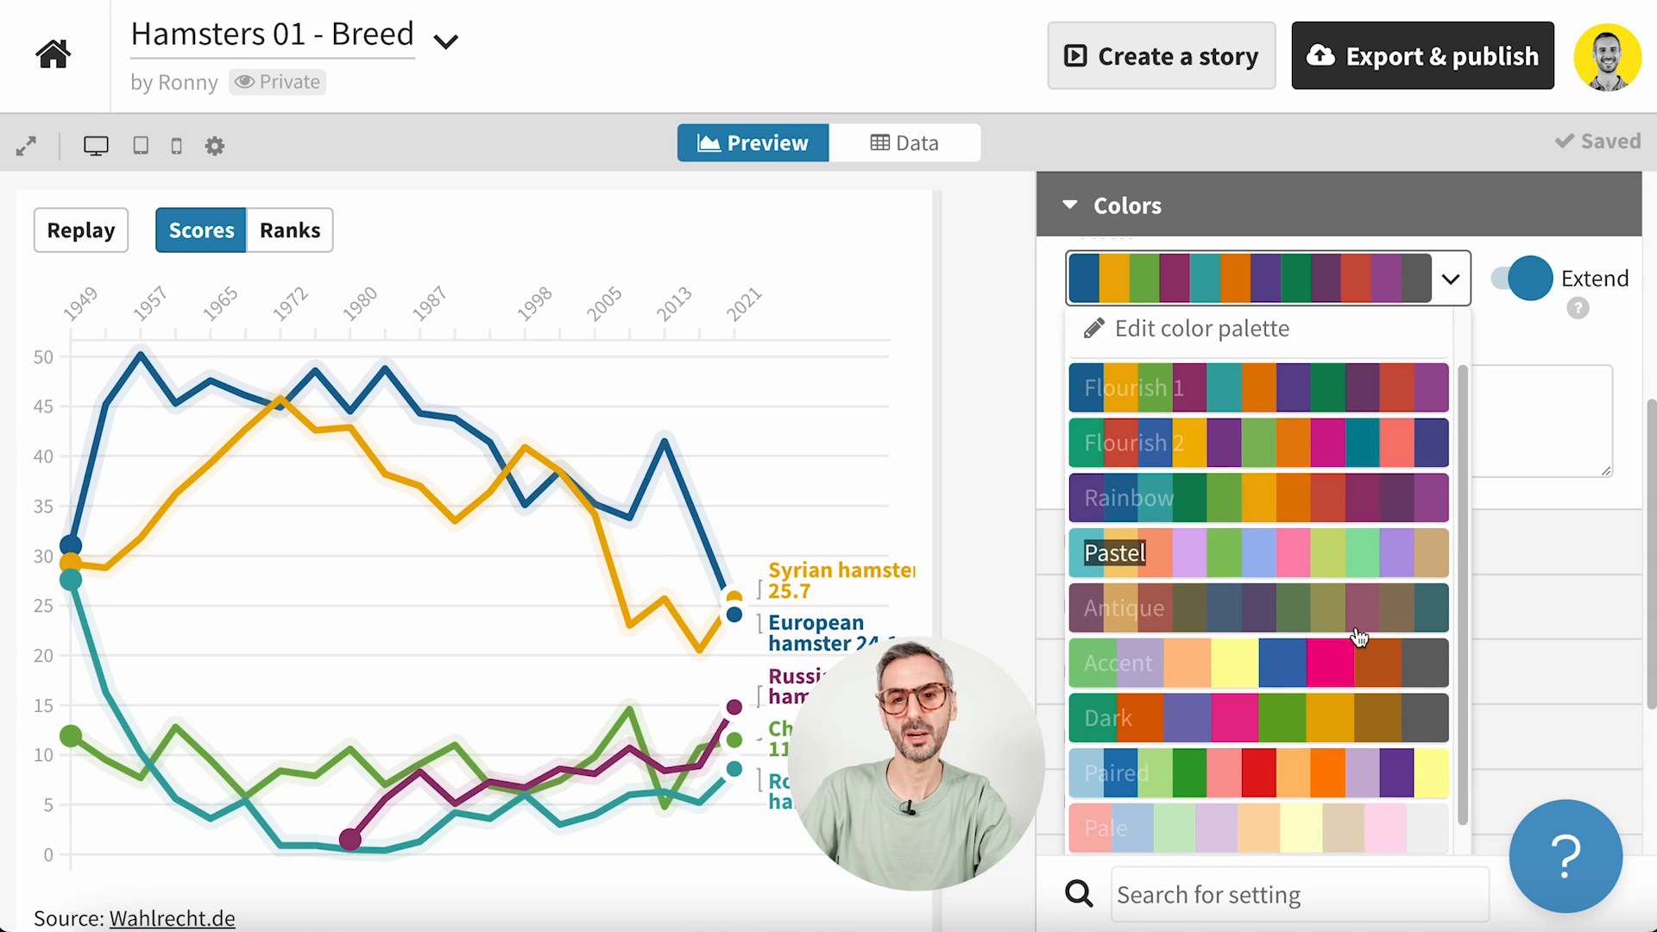
pyautogui.scroll(-1, 1350, 646)
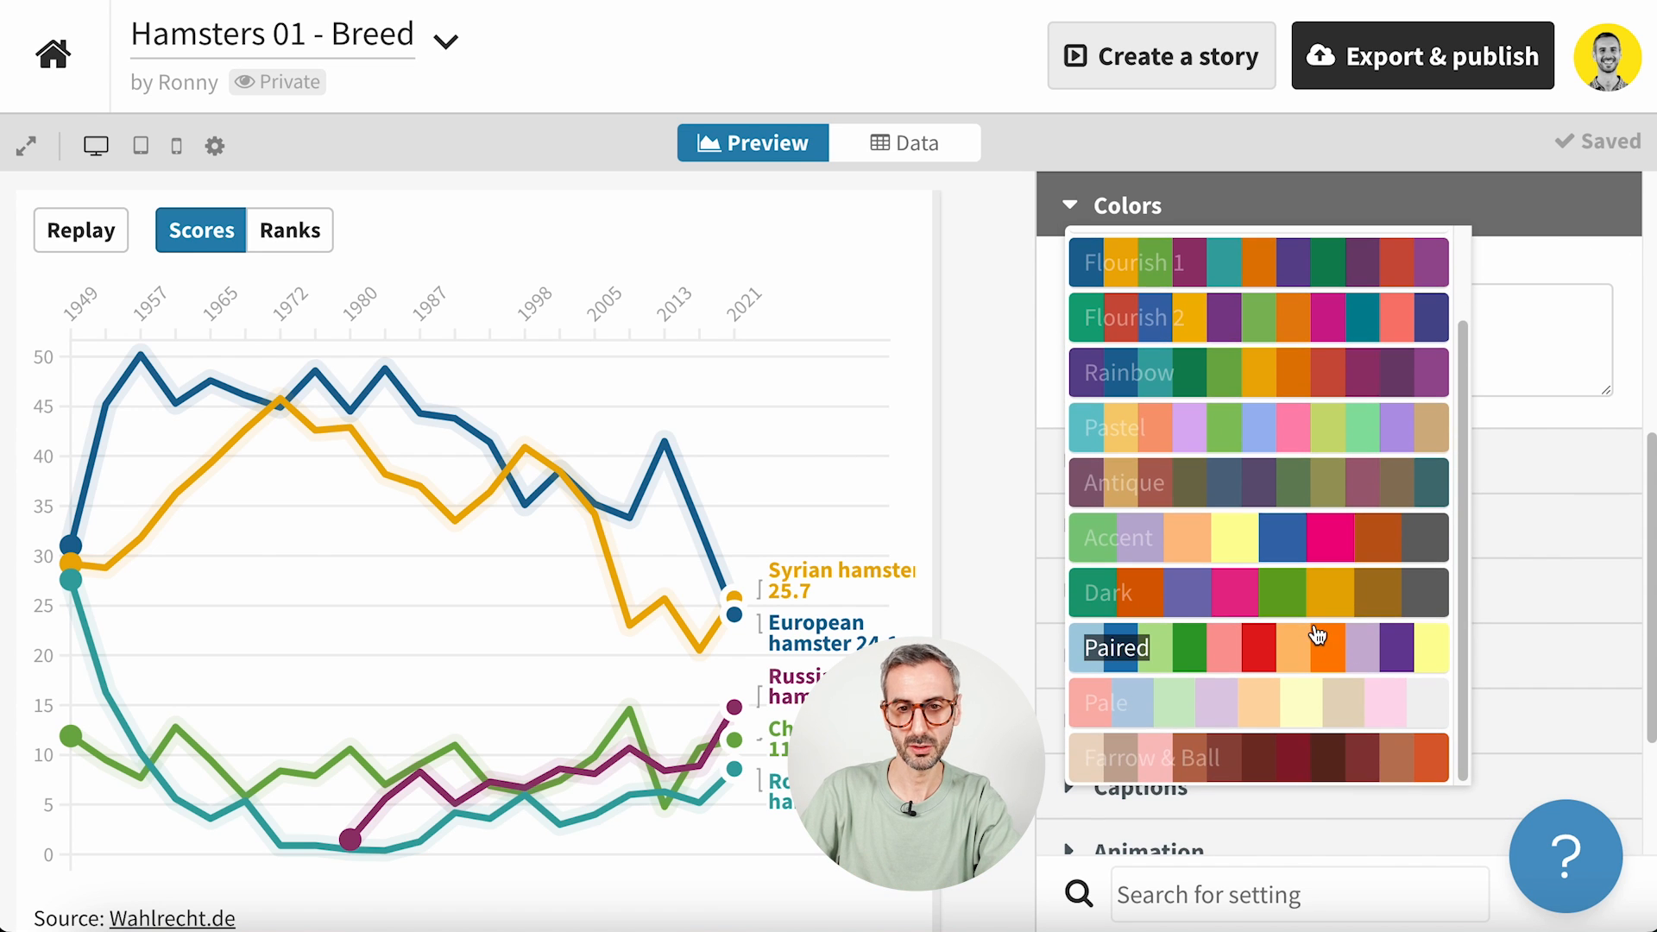
pyautogui.click(1311, 767)
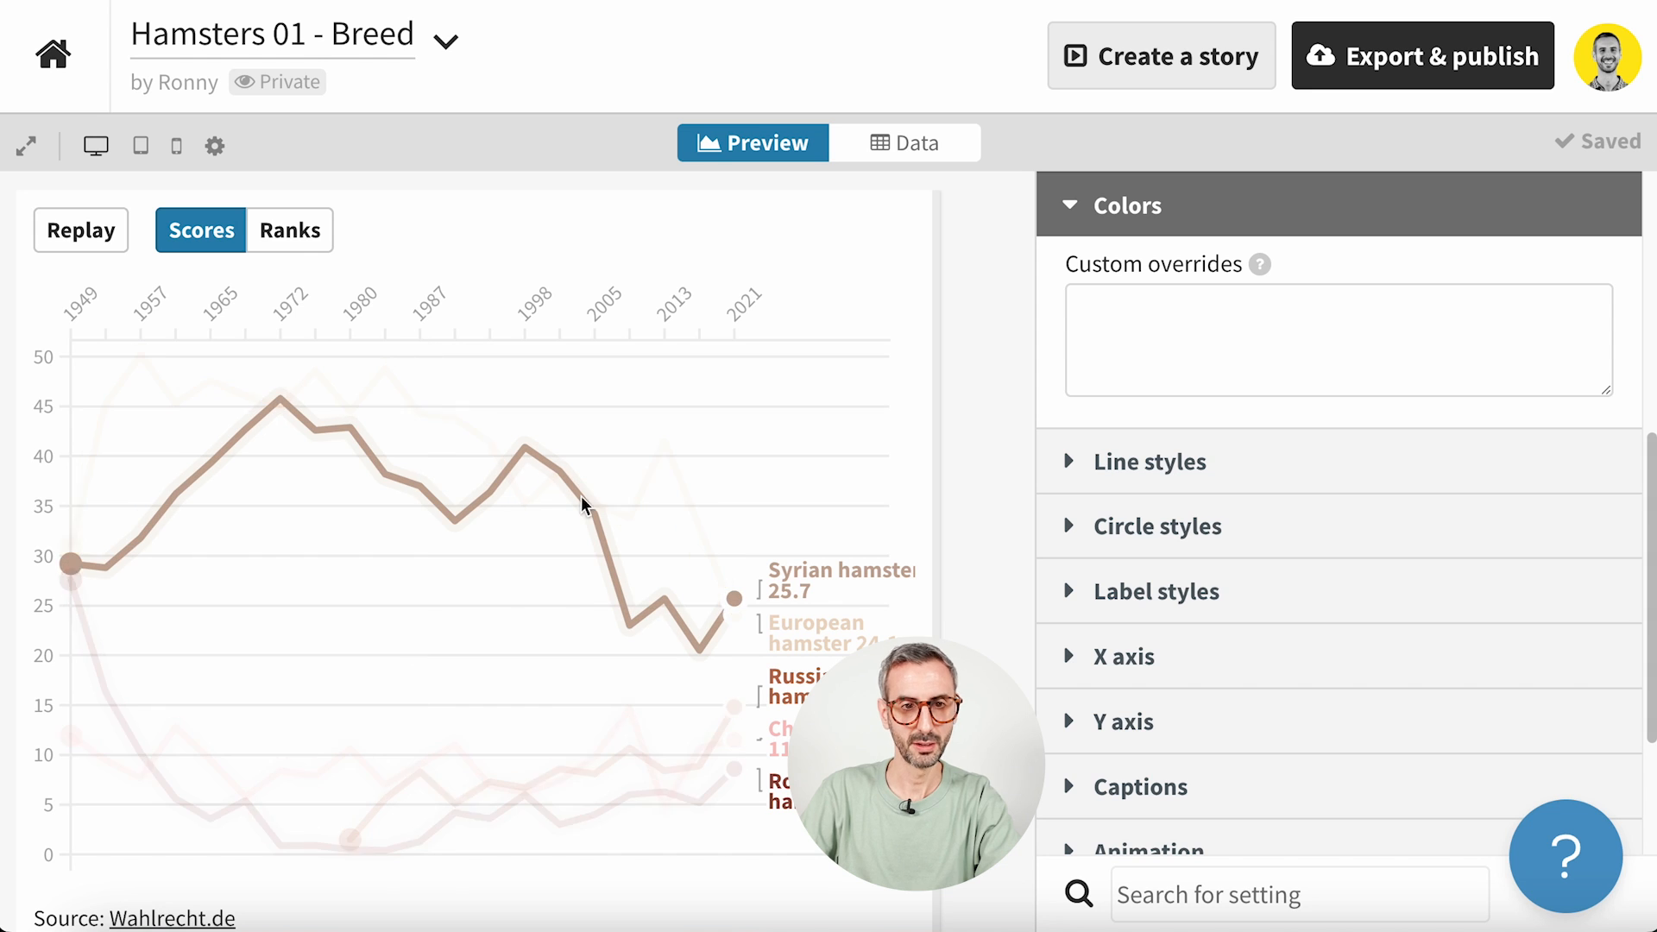
# - Collapse the Colors settings and open the Line styles settings
pyautogui.click(1055, 183)
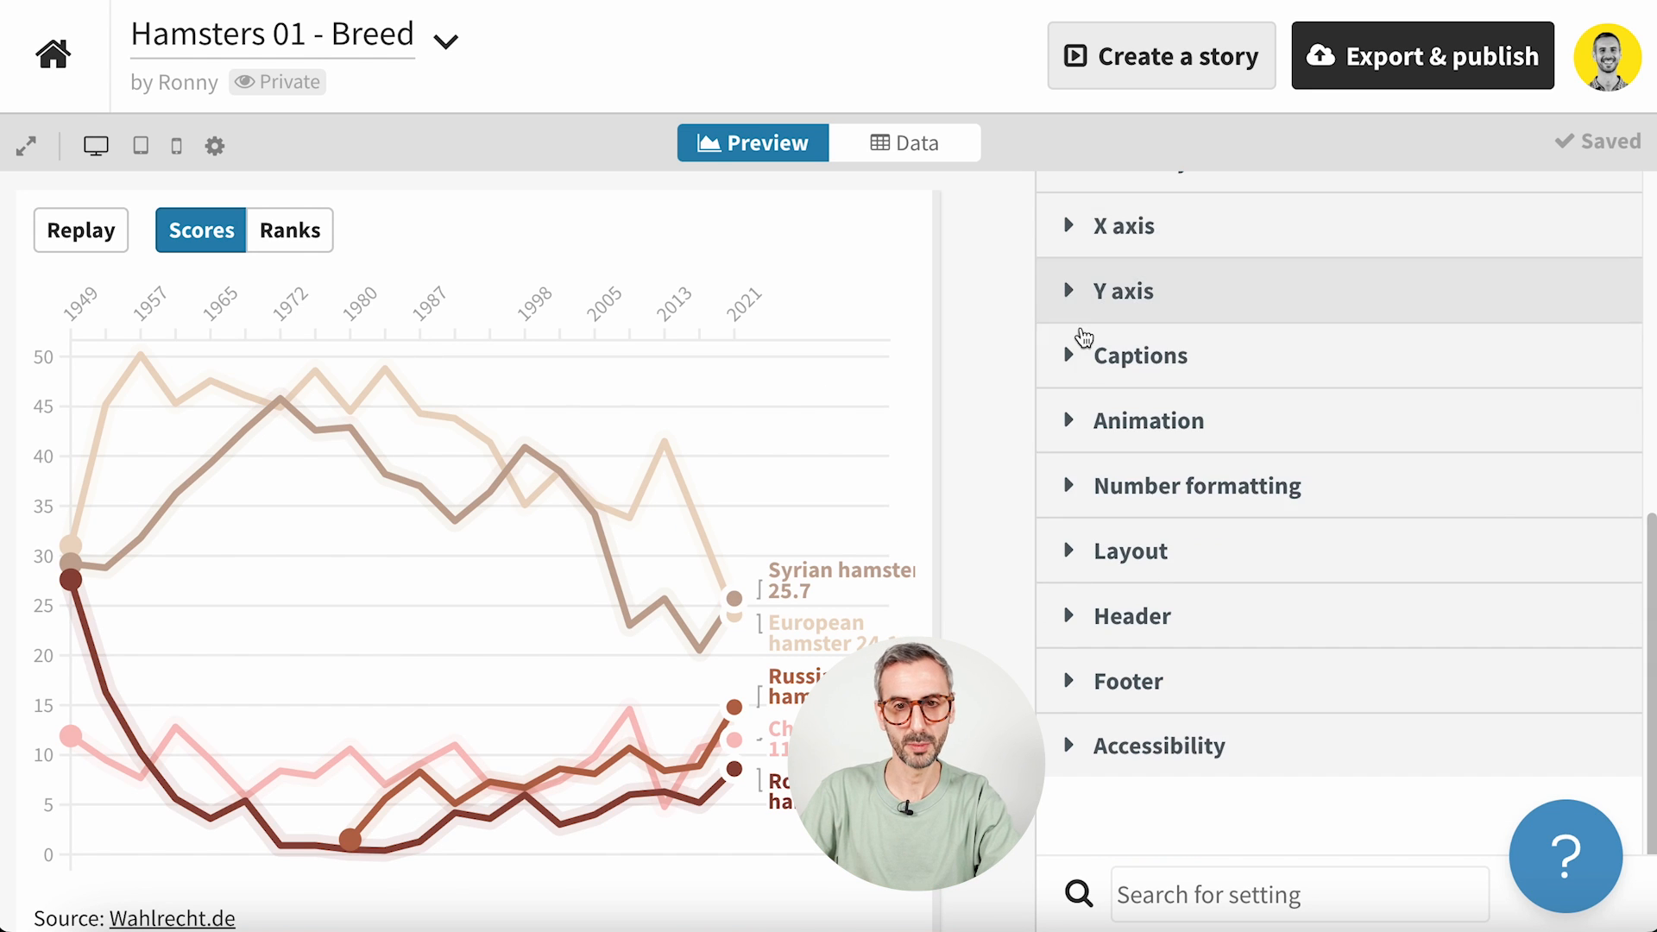
pyautogui.scroll(2, 1062, 304)
pyautogui.scroll(4, 1074, 484)
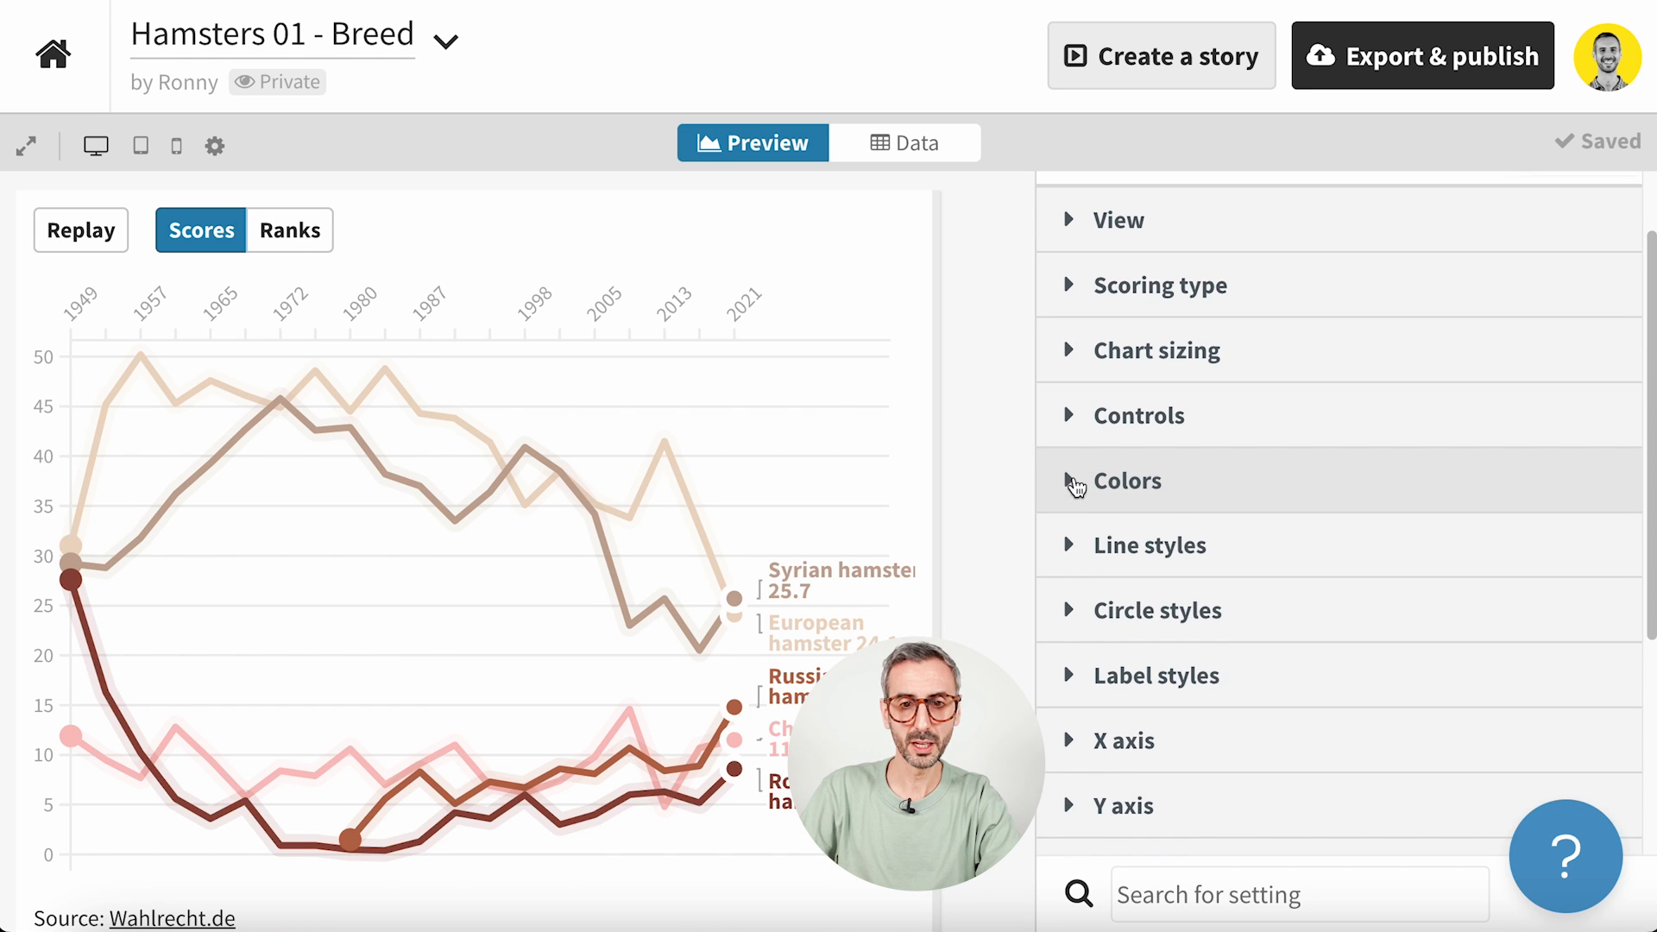
pyautogui.click(1074, 547)
pyautogui.scroll(-2, 1111, 629)
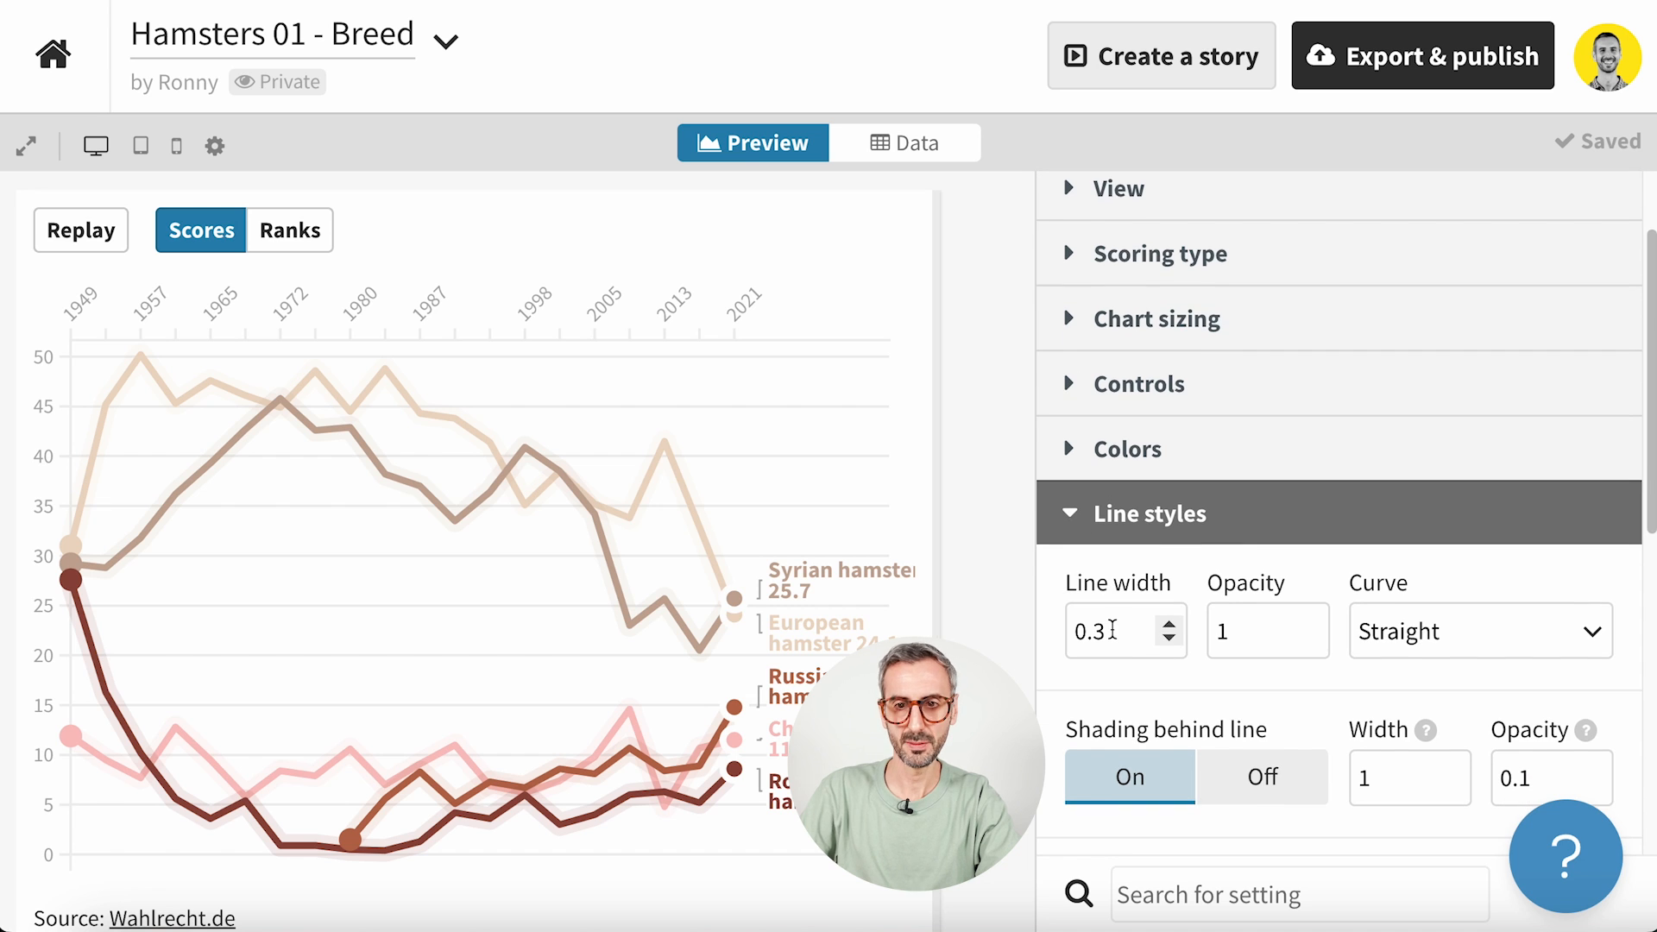
# - Try a line width of 1.5 and restore it to 0.3
pyautogui.click(1167, 592)
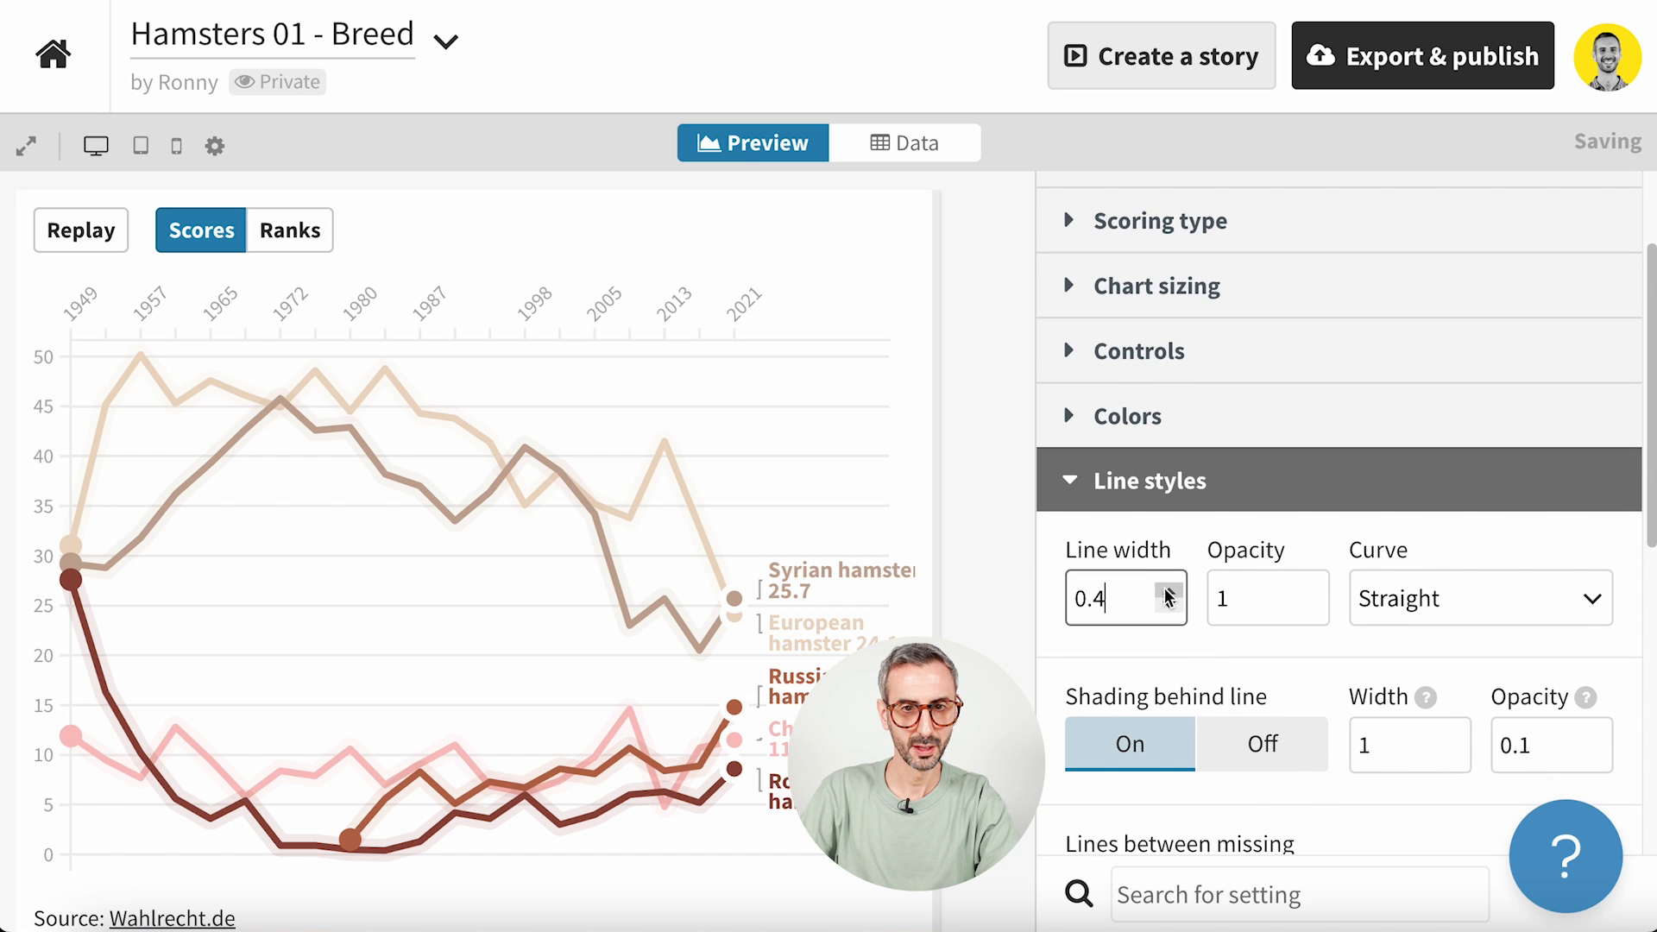
pyautogui.click(1166, 592)
pyautogui.click(1167, 592)
pyautogui.click(1168, 592)
pyautogui.click(1167, 592)
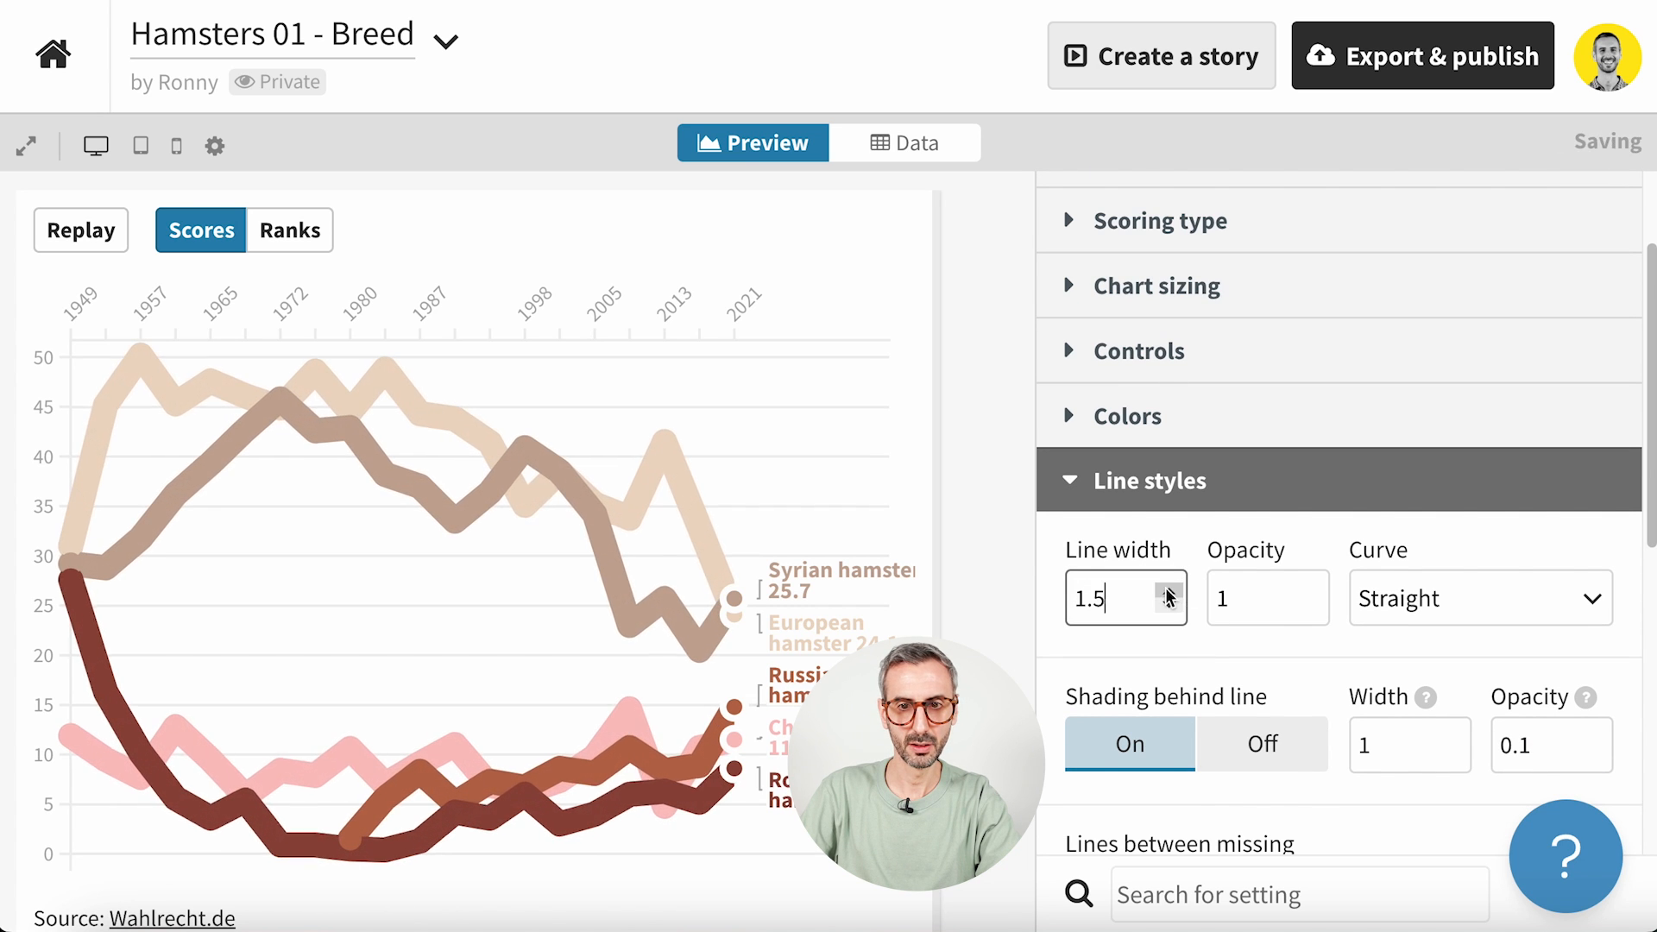
pyautogui.click(1170, 607)
pyautogui.click(1169, 608)
pyautogui.click(1171, 611)
pyautogui.click(1170, 610)
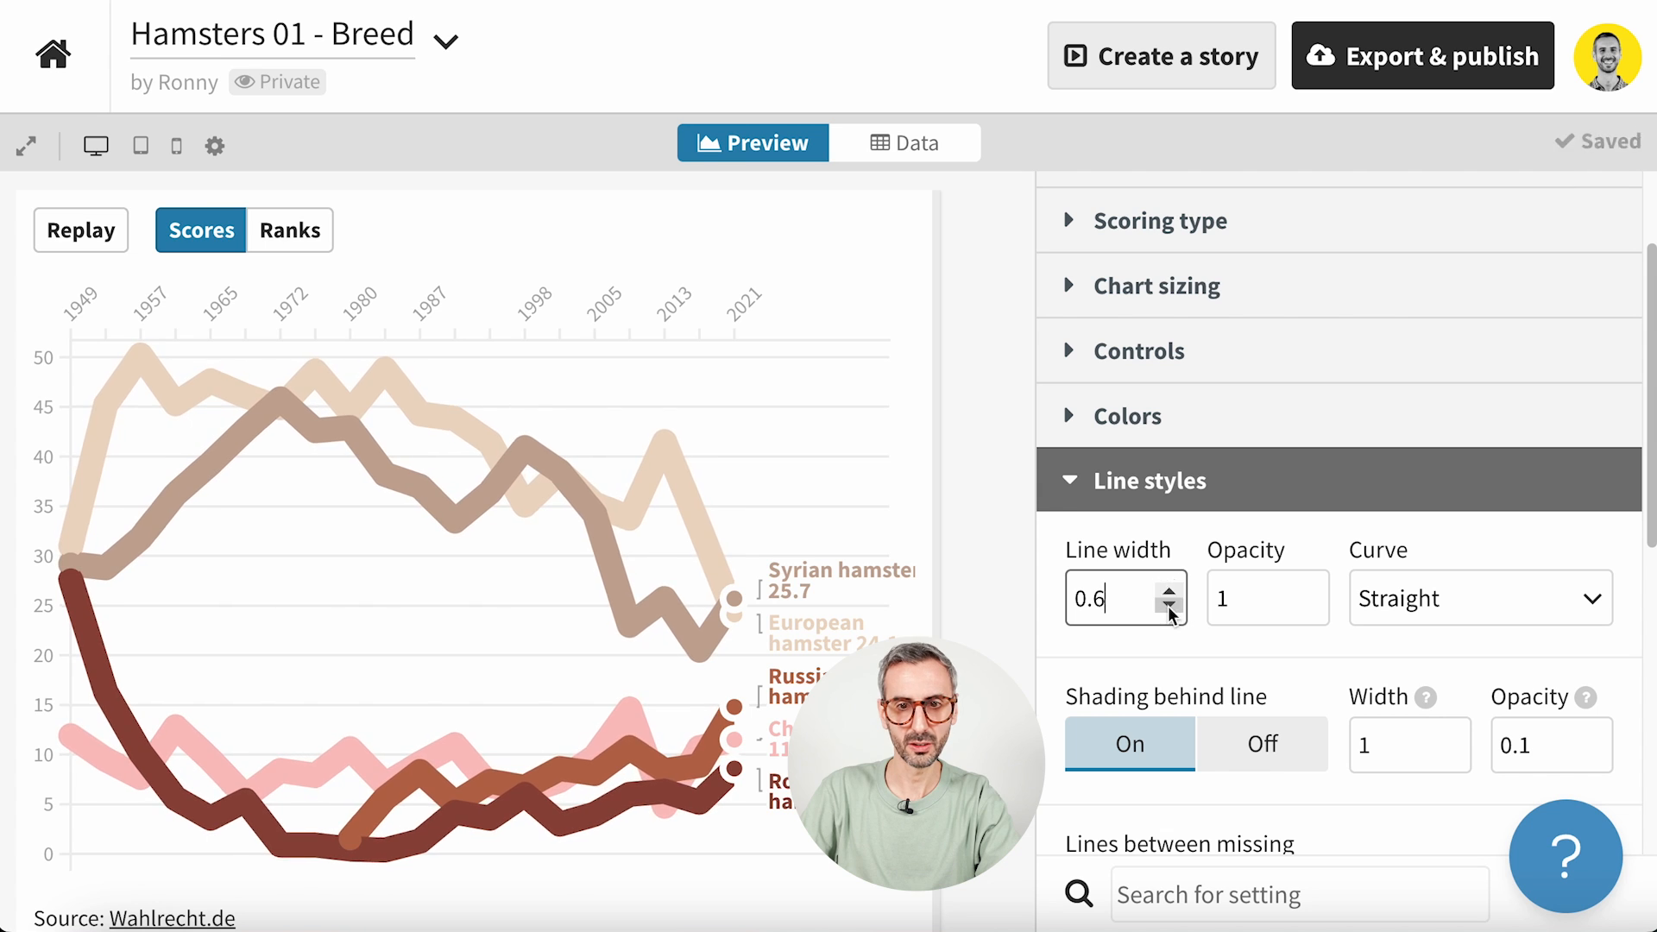
pyautogui.click(1170, 608)
pyautogui.click(1171, 608)
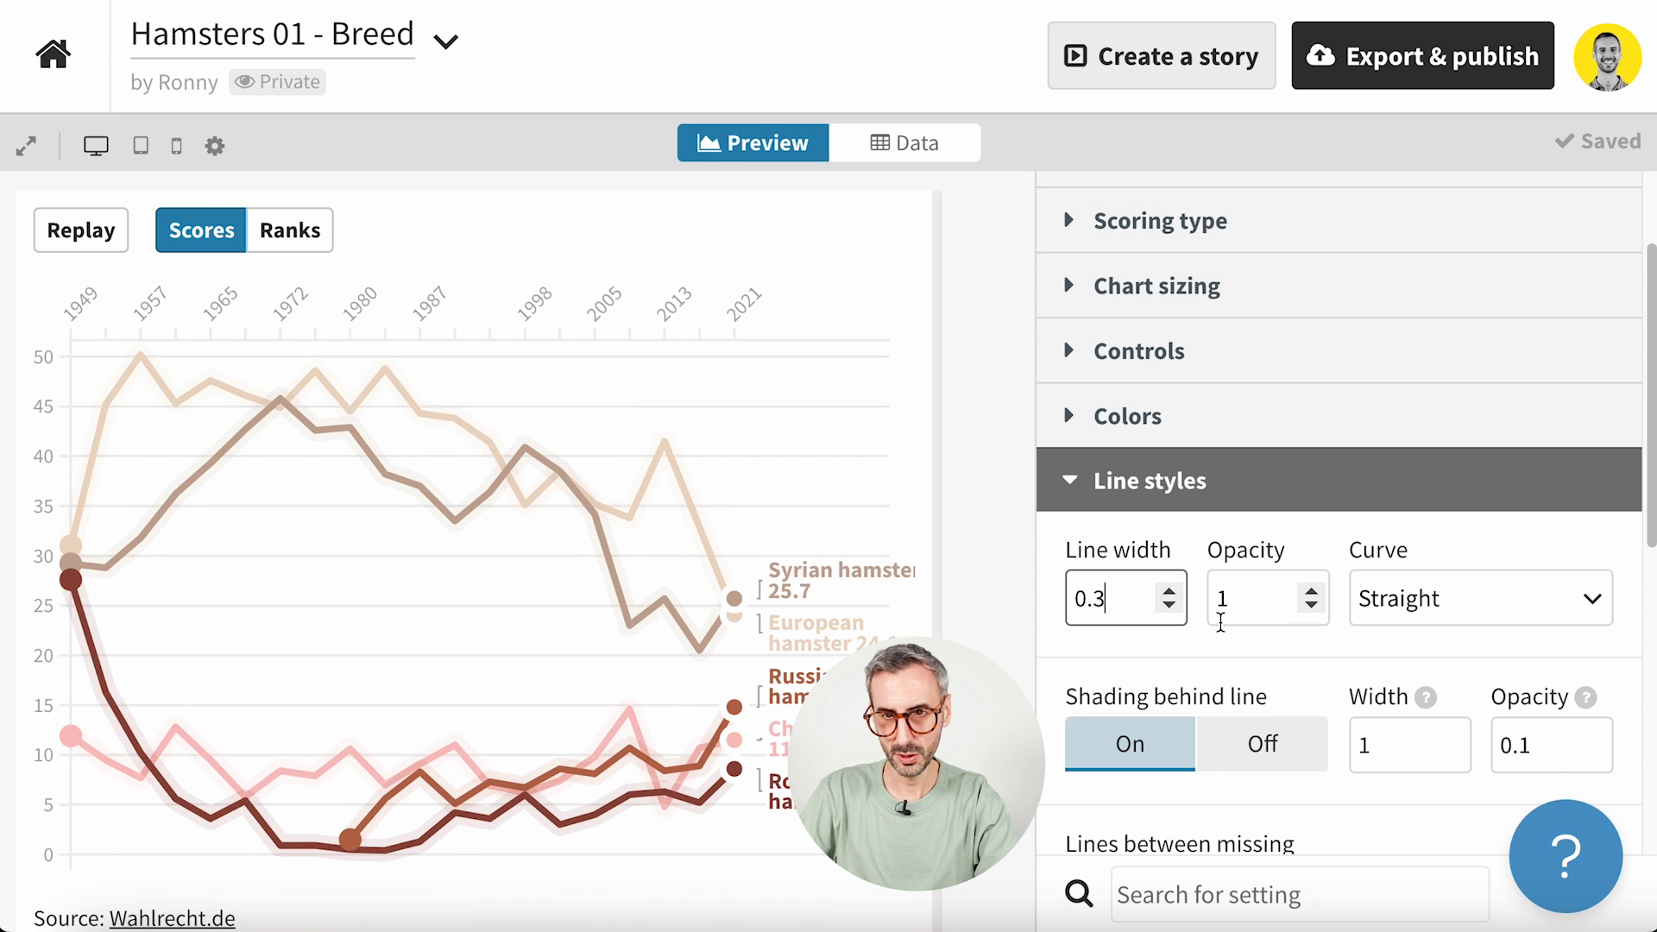
# - Try the Normal curve line style and set the curve back to Straight
pyautogui.click(1598, 613)
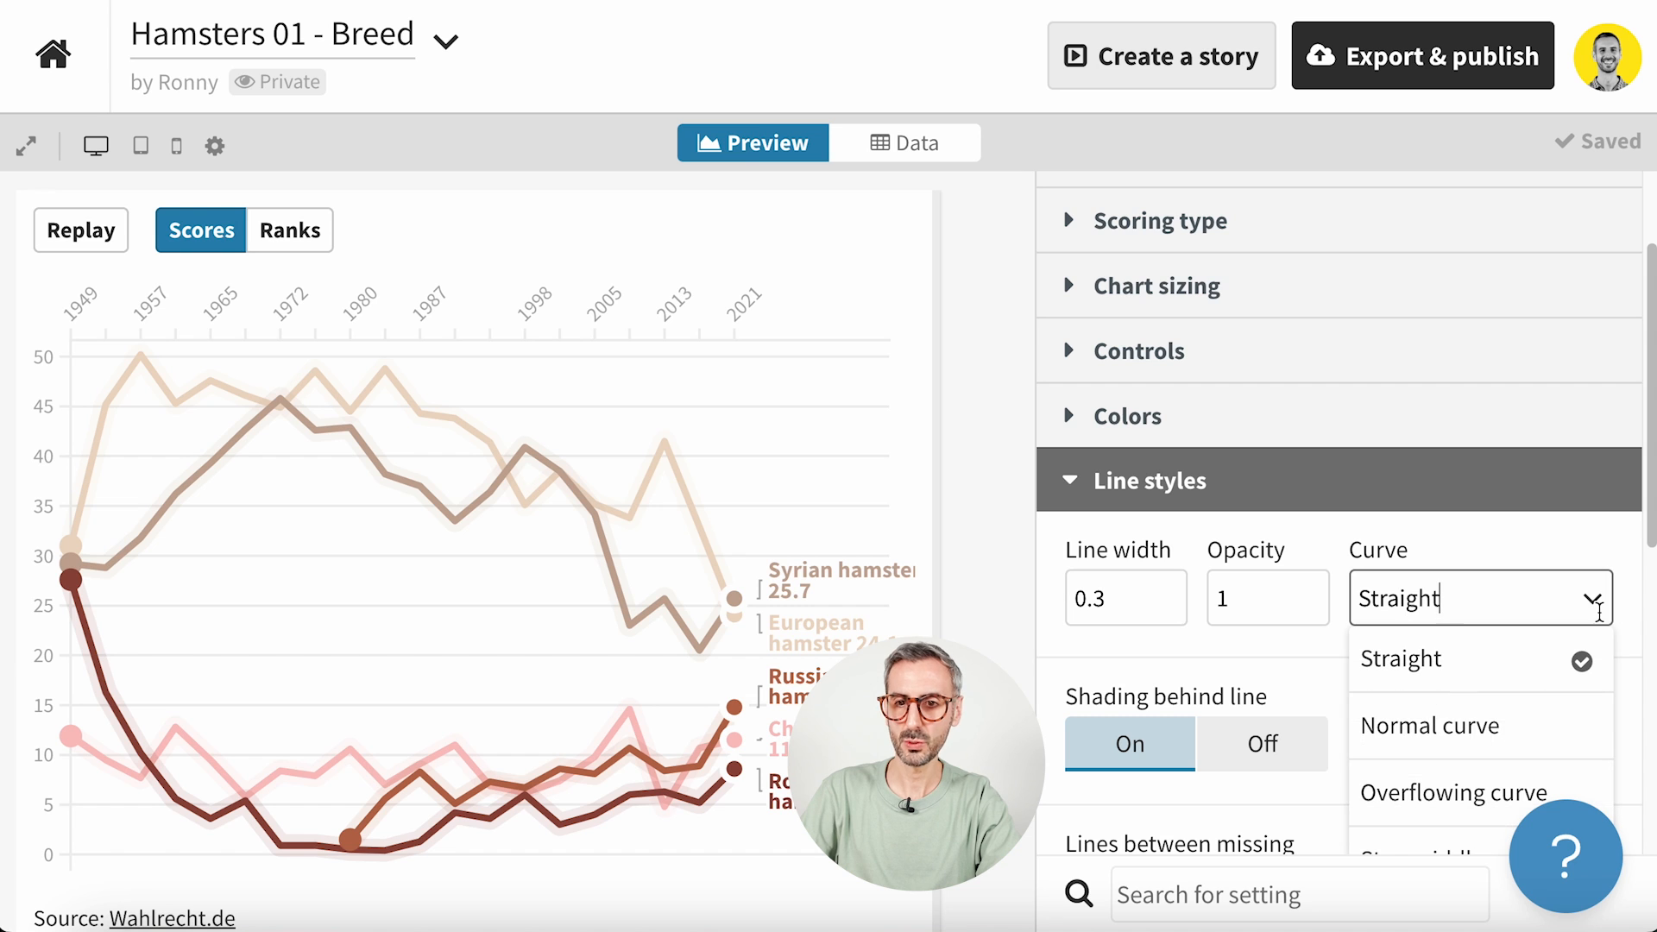
pyautogui.click(1510, 746)
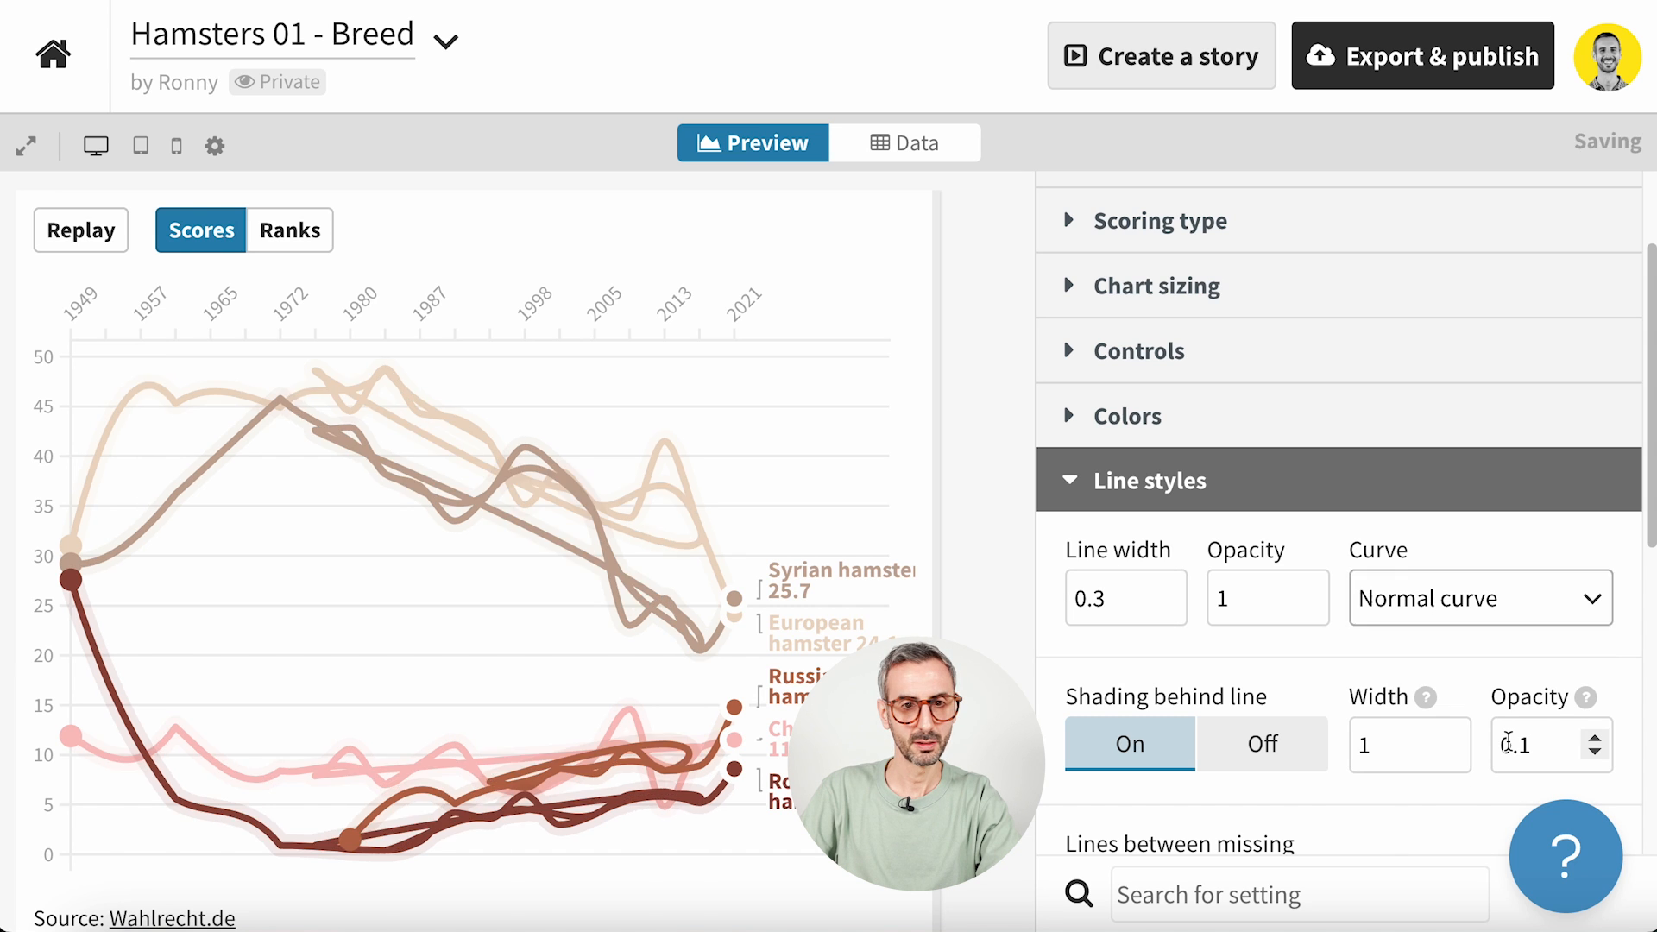
pyautogui.click(1593, 613)
pyautogui.click(1499, 680)
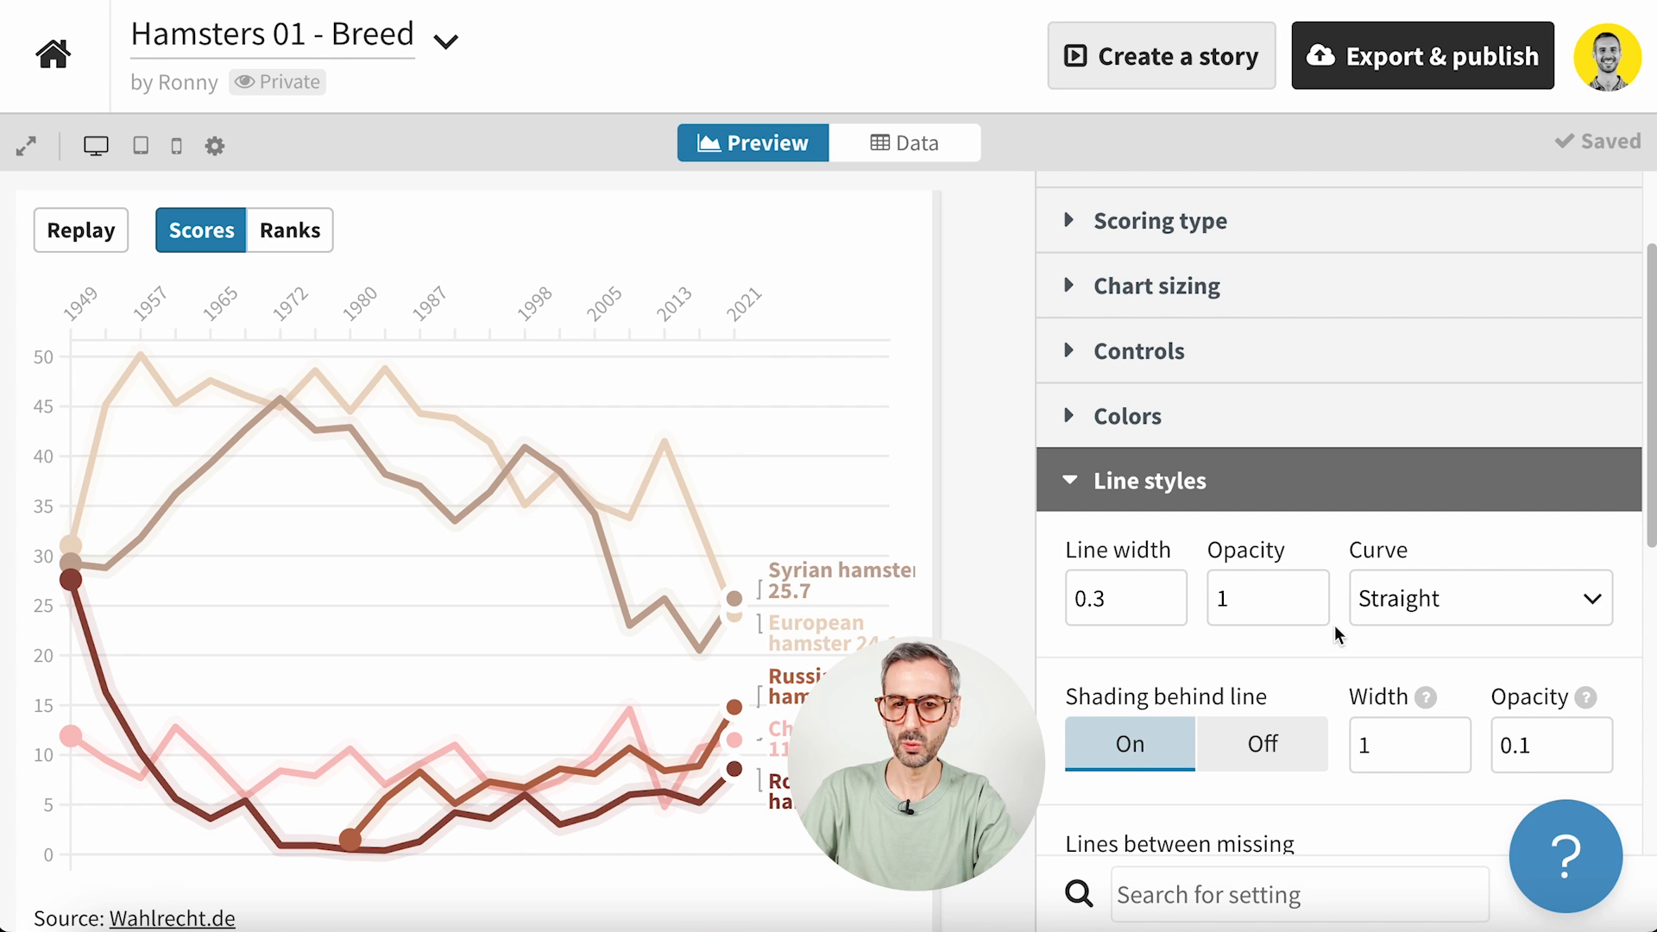
# - Toggle the shading behind the lines off and back on, and look over the option for lines between missing data points
pyautogui.scroll(-3, 1290, 746)
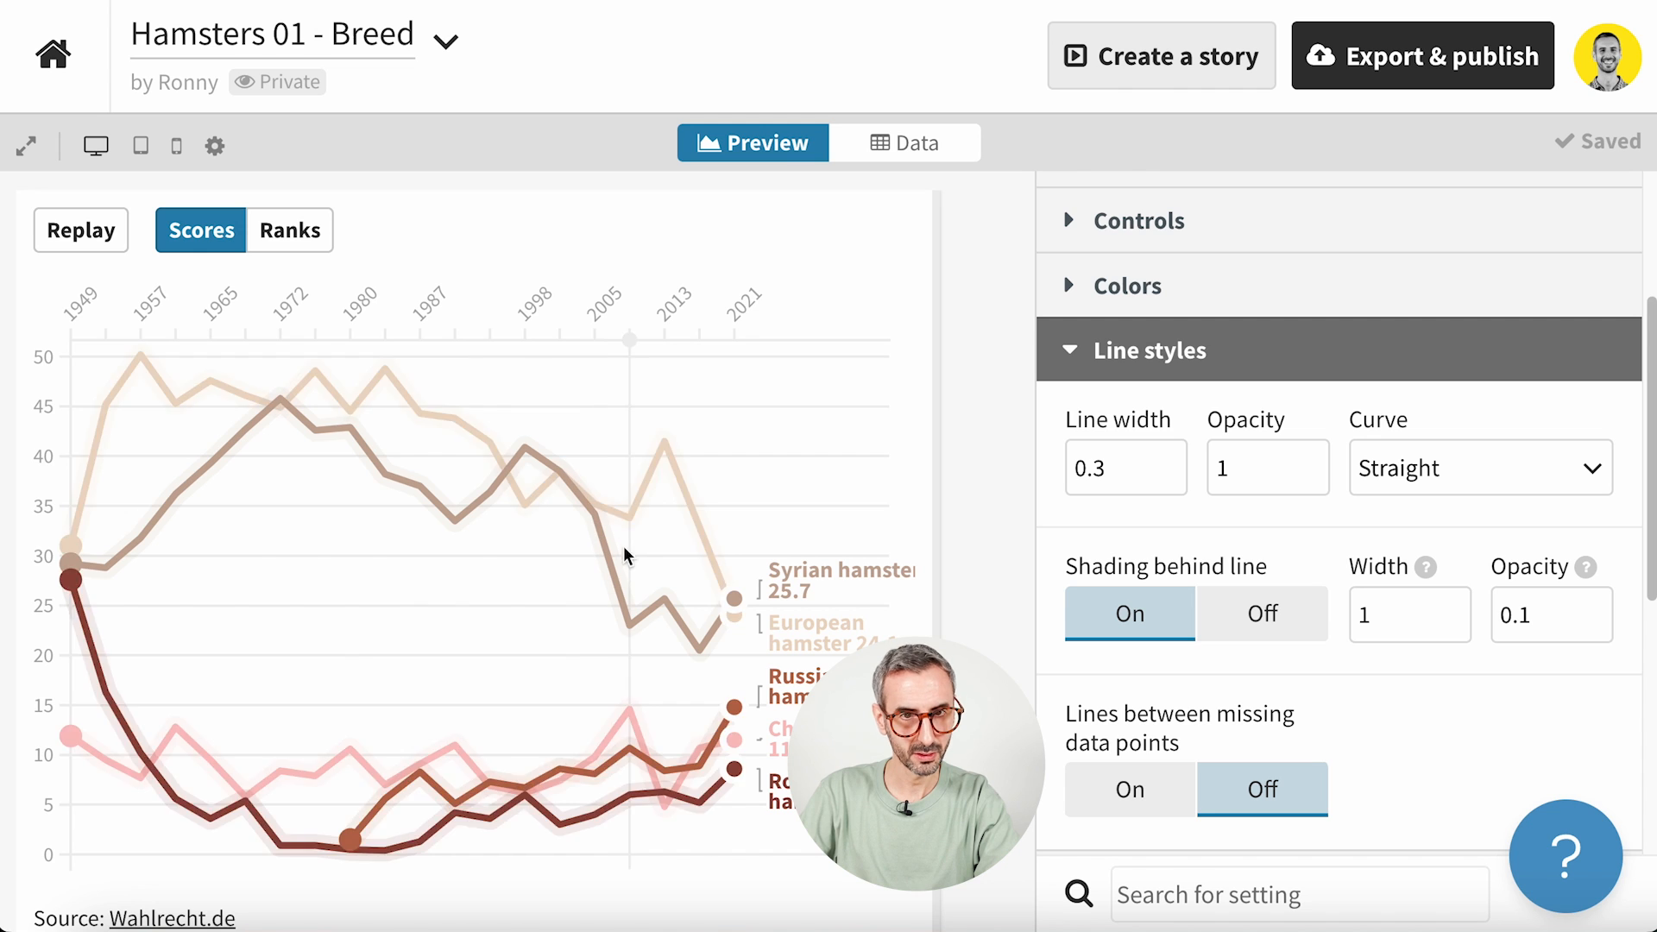
pyautogui.click(1283, 625)
pyautogui.click(1151, 633)
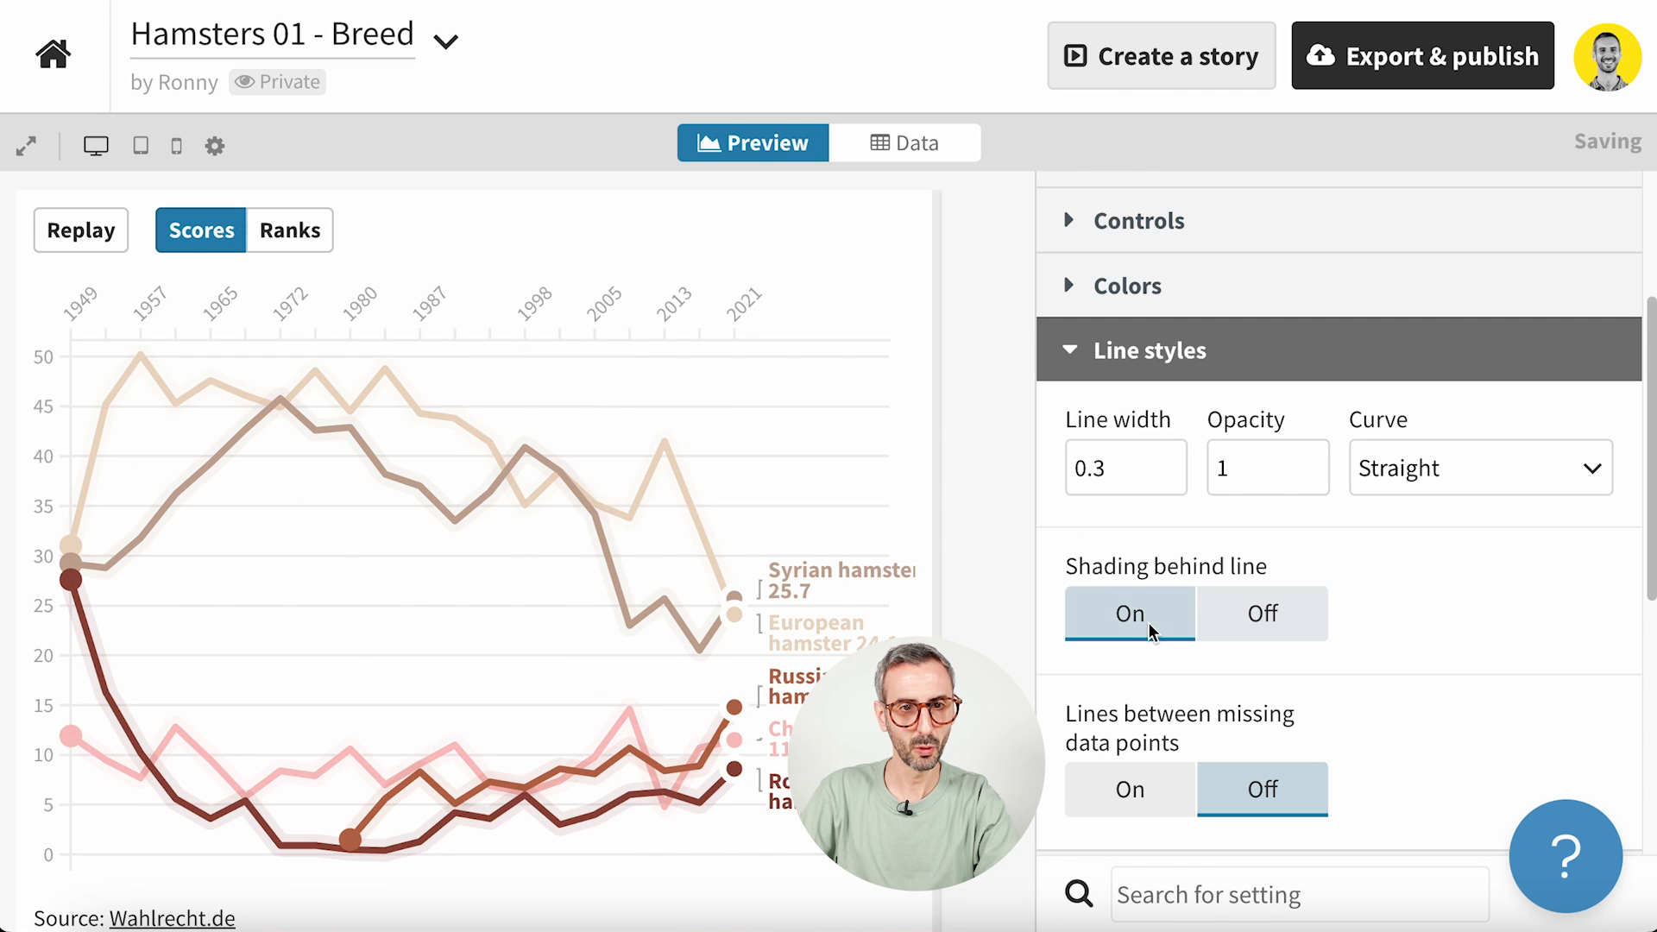
pyautogui.scroll(-2, 1497, 738)
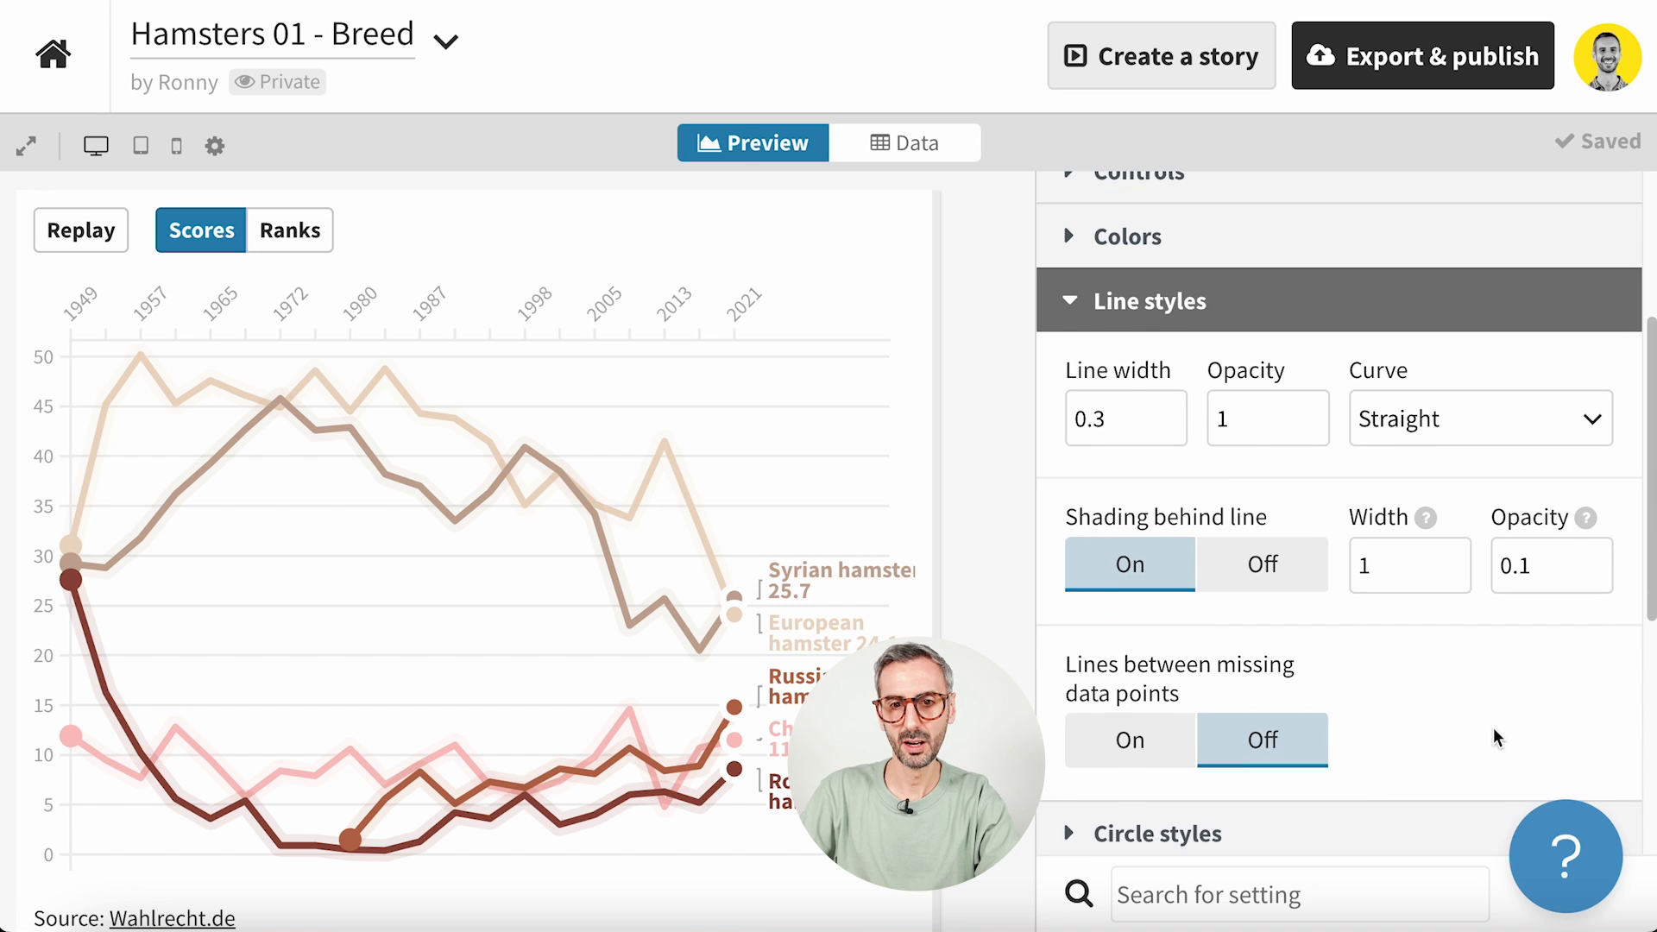
pyautogui.scroll(-3, 1208, 655)
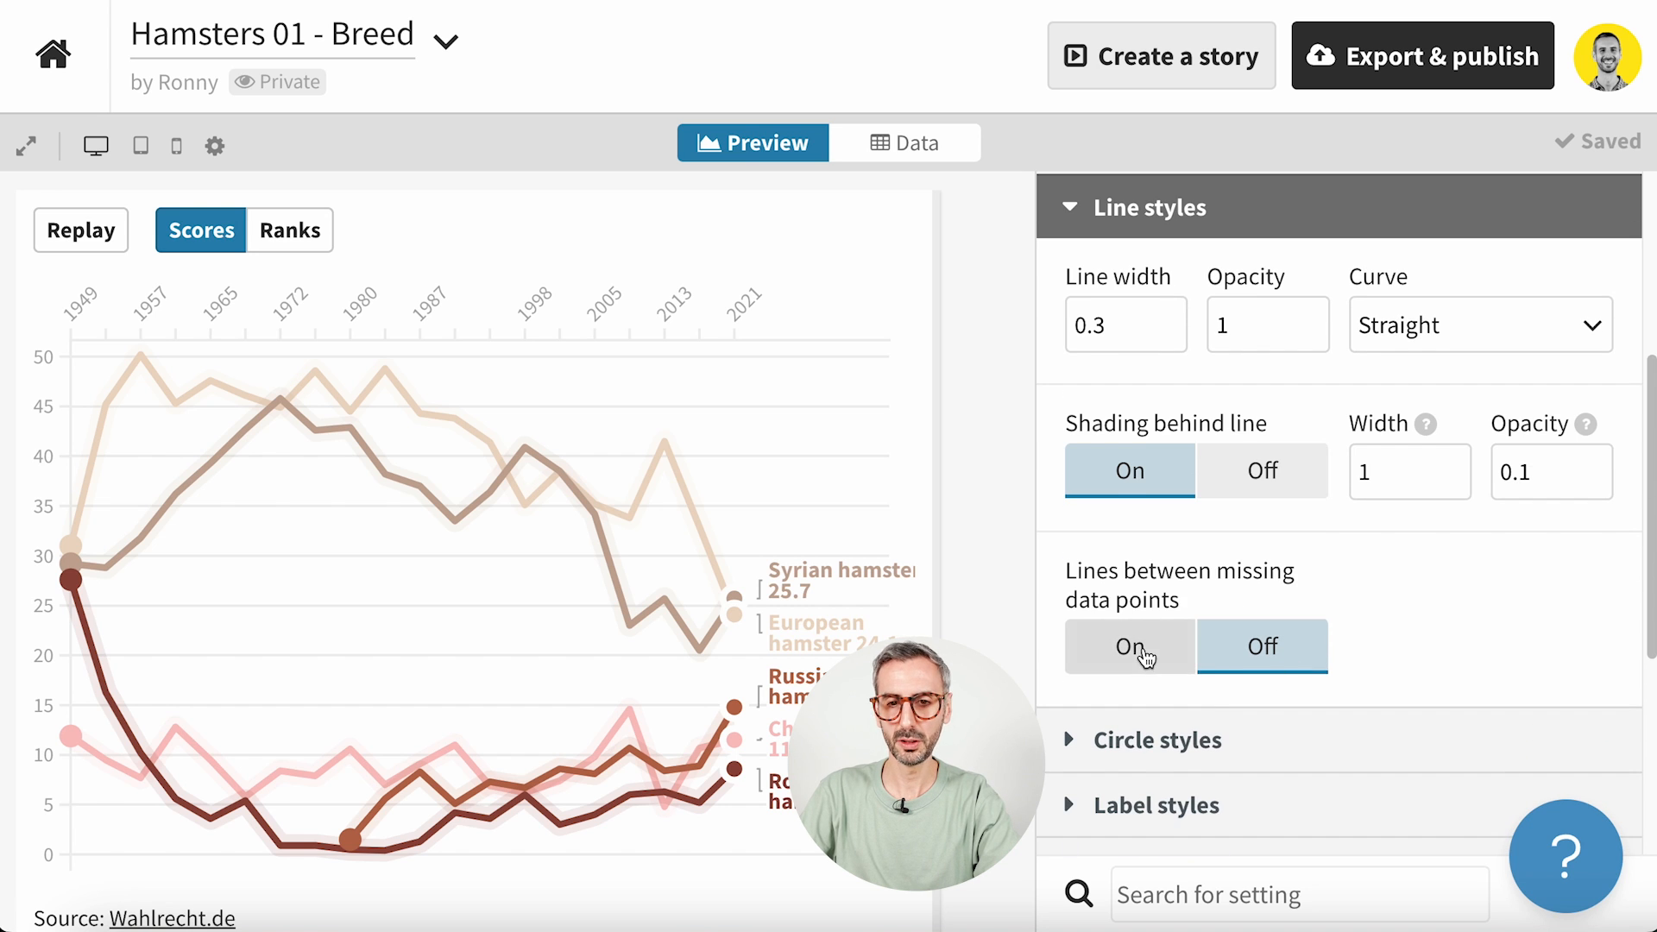
pyautogui.scroll(2, 1120, 388)
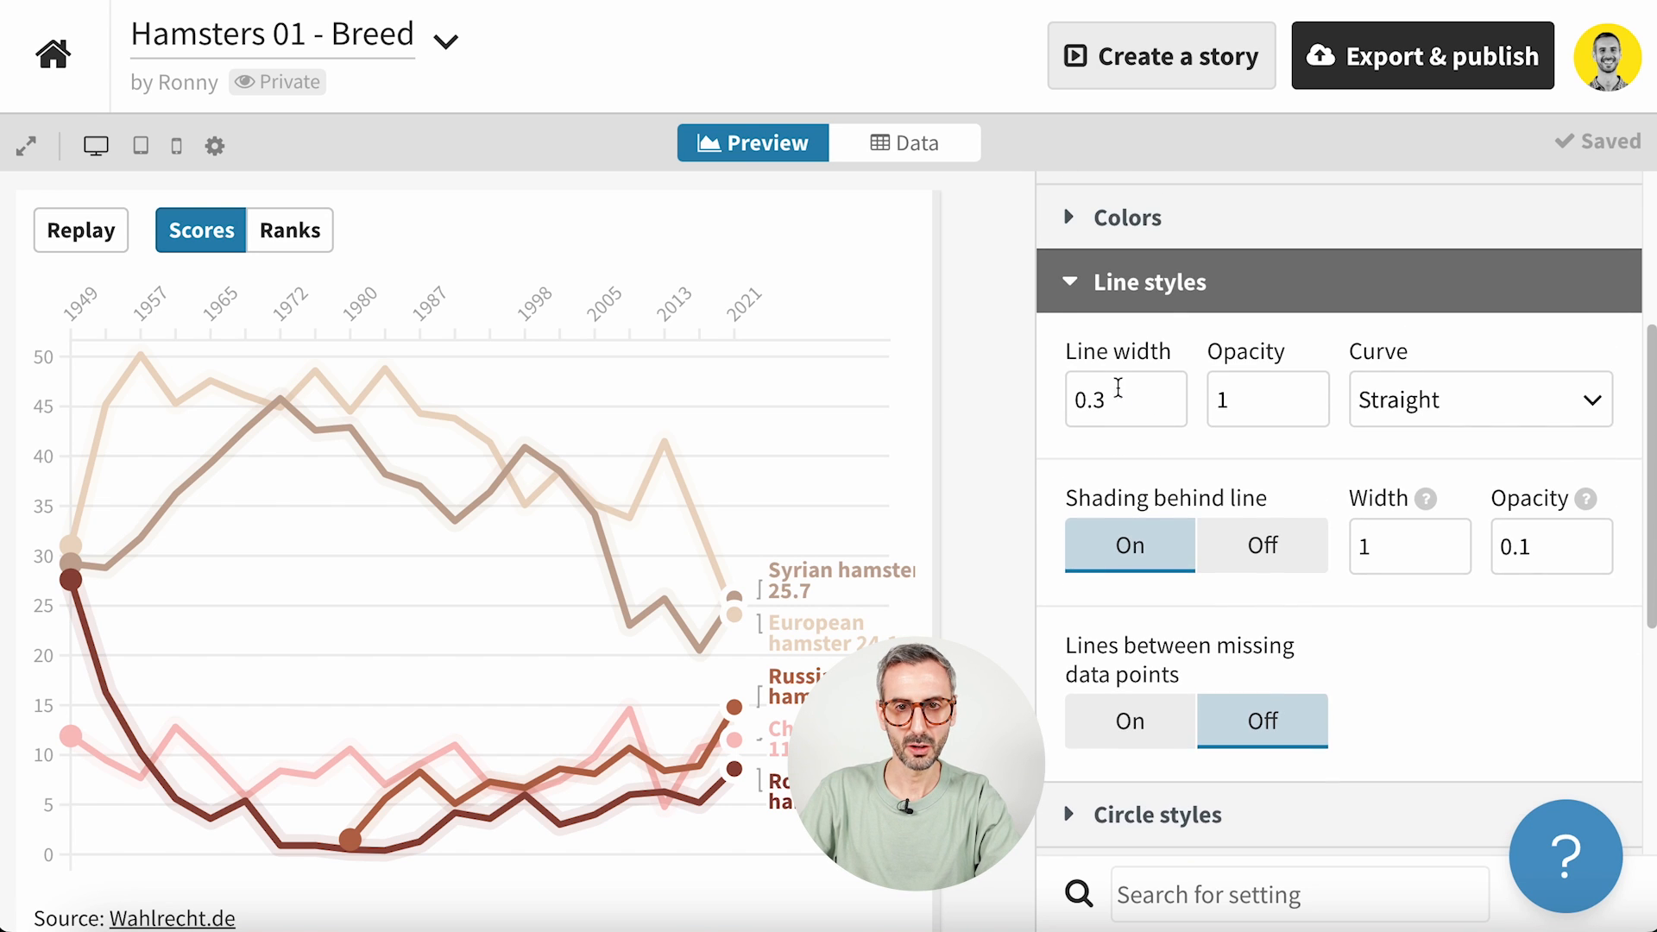
# - Collapse Line styles, open Circle styles and set the start radius to 0.3
pyautogui.click(1073, 285)
pyautogui.click(1072, 348)
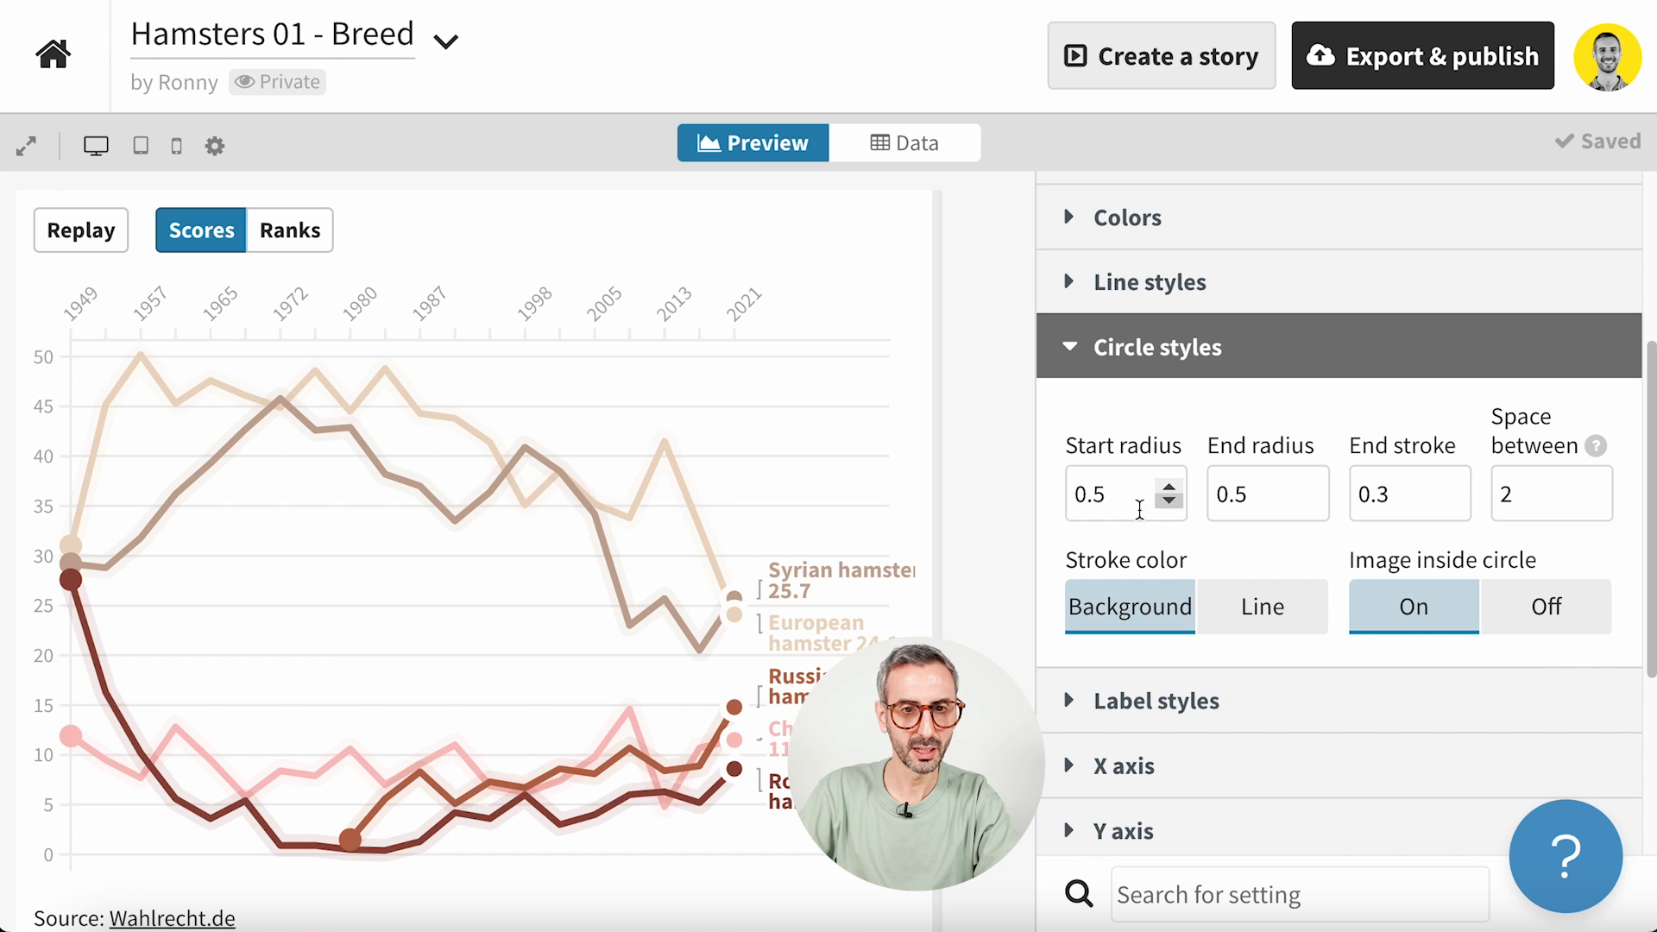
pyautogui.click(1168, 503)
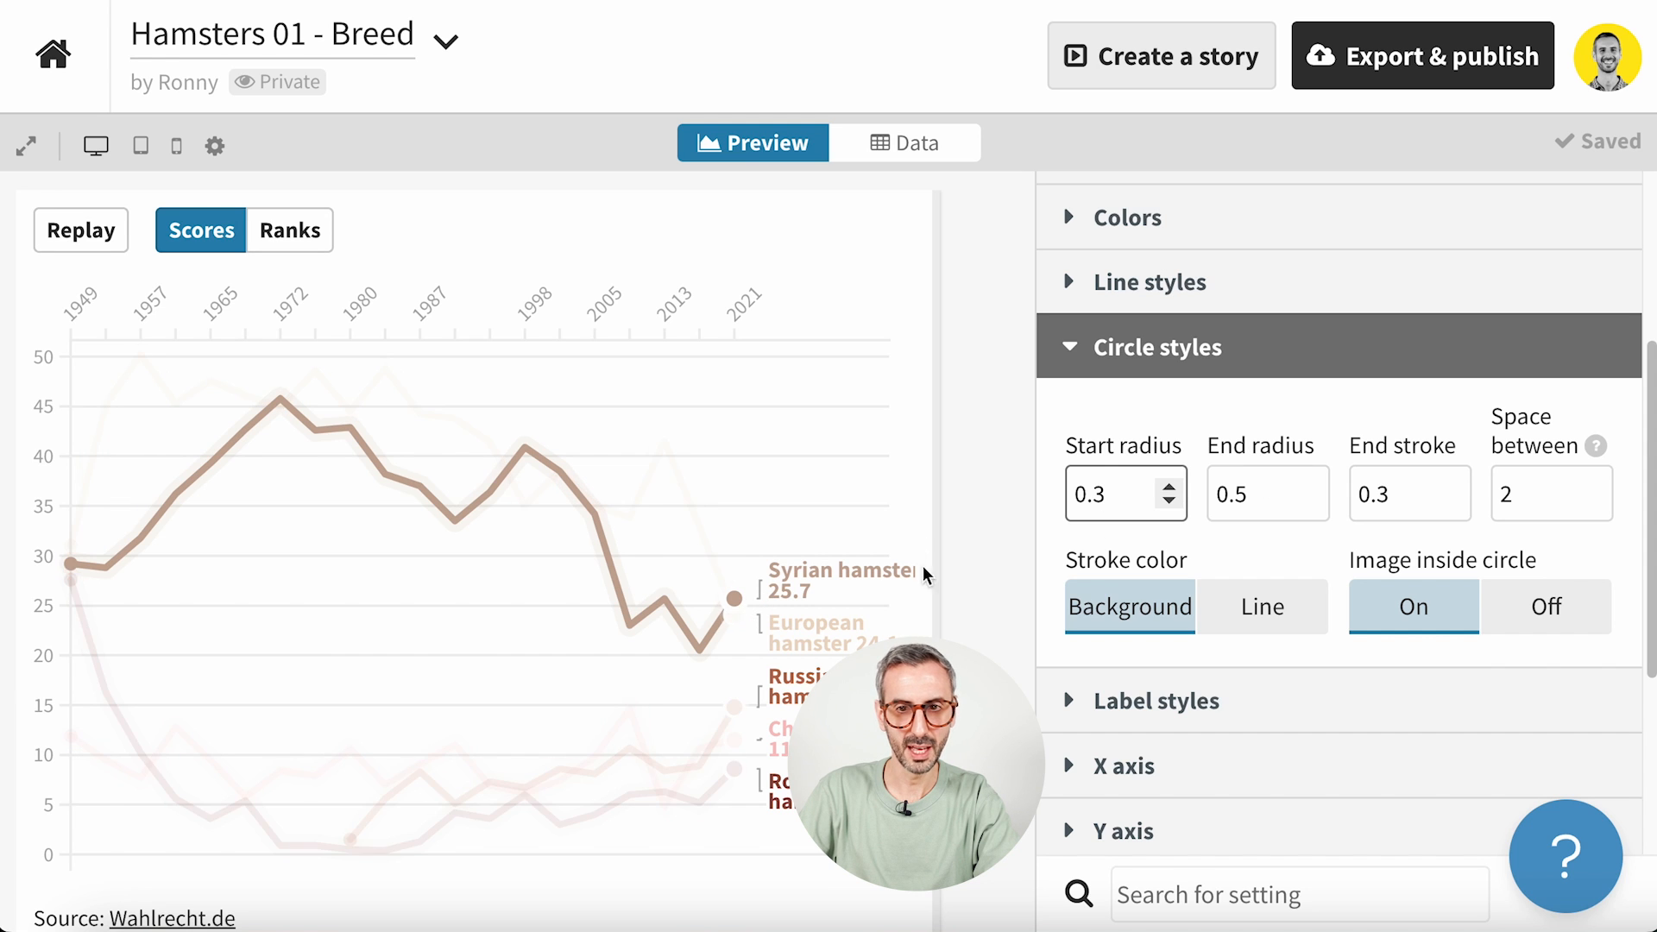
# - Set the end radius of the line circles to 1
pyautogui.click(1312, 489)
pyautogui.click(1311, 489)
pyautogui.click(1311, 488)
pyautogui.click(1311, 489)
pyautogui.click(1312, 488)
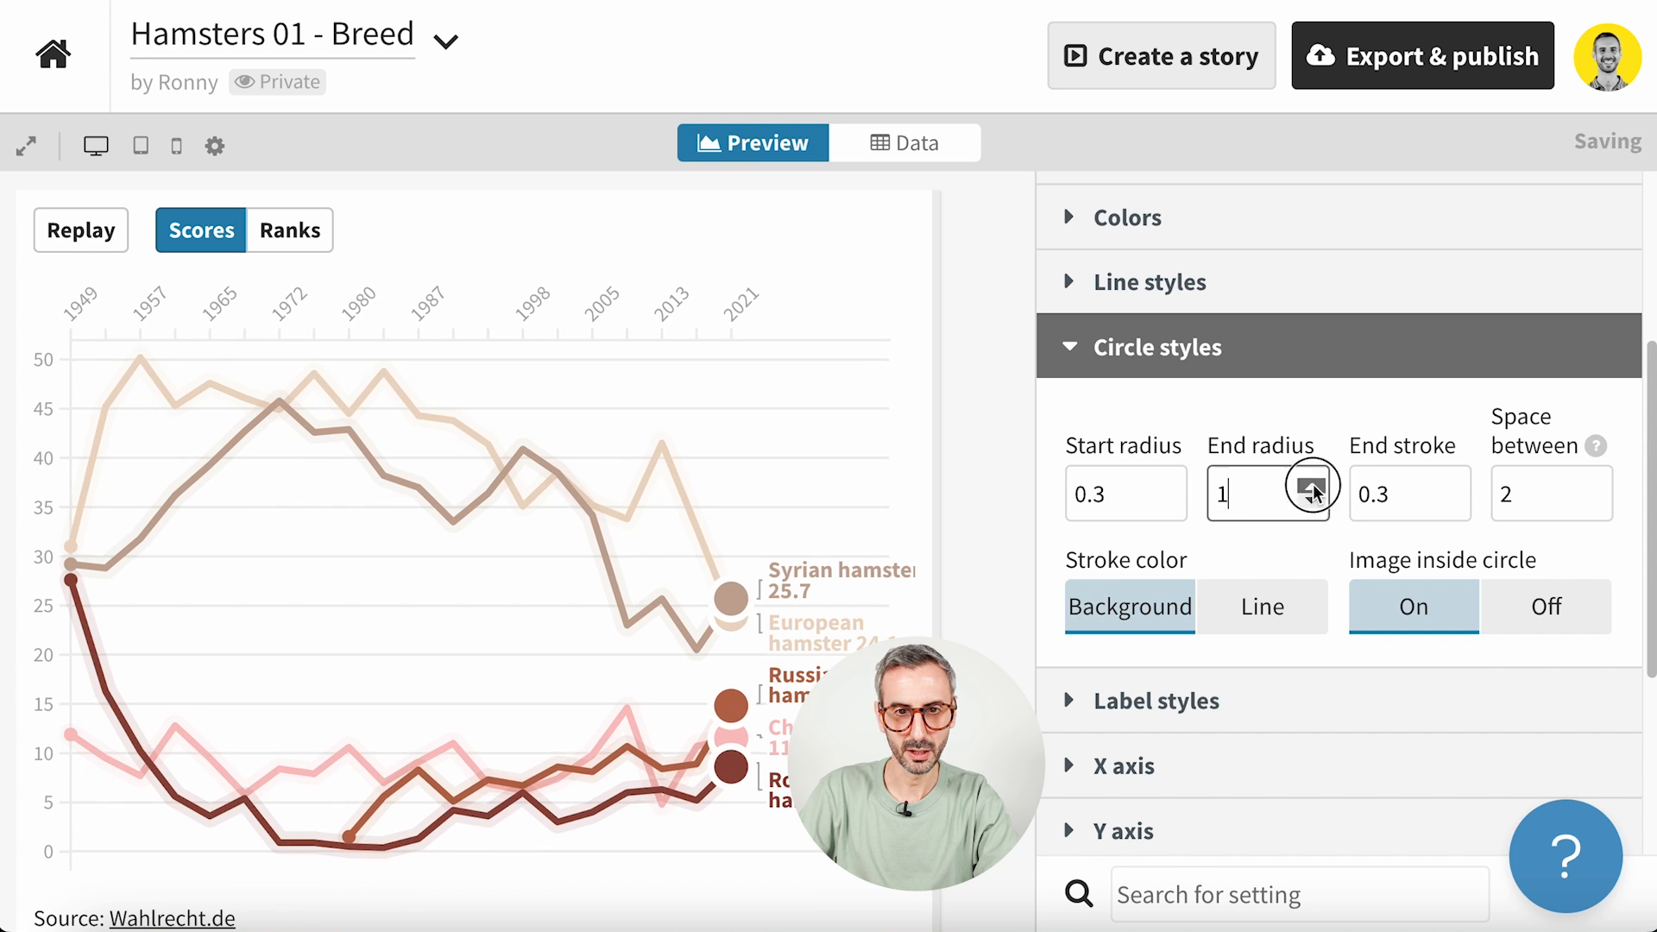
# - Raise the end radius of the line circles to 2
pyautogui.click(1312, 488)
pyautogui.click(1312, 489)
pyautogui.click(1312, 488)
pyautogui.click(1312, 489)
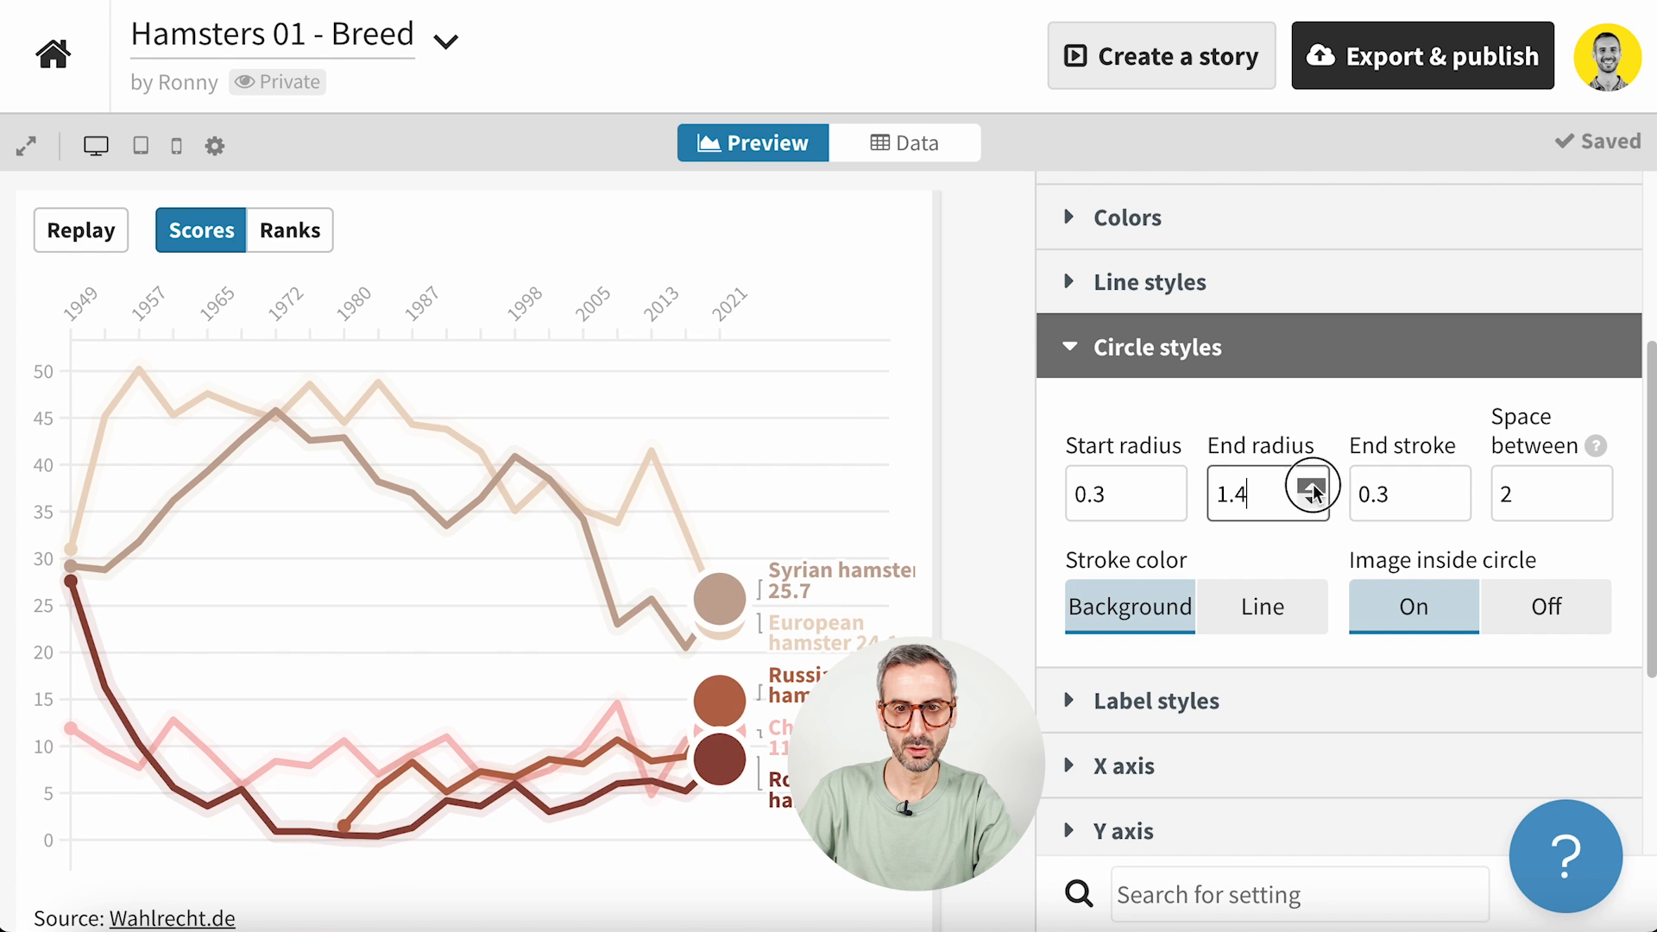
pyautogui.click(1311, 489)
pyautogui.click(1311, 489)
pyautogui.click(1311, 488)
pyautogui.click(1312, 488)
pyautogui.click(1312, 489)
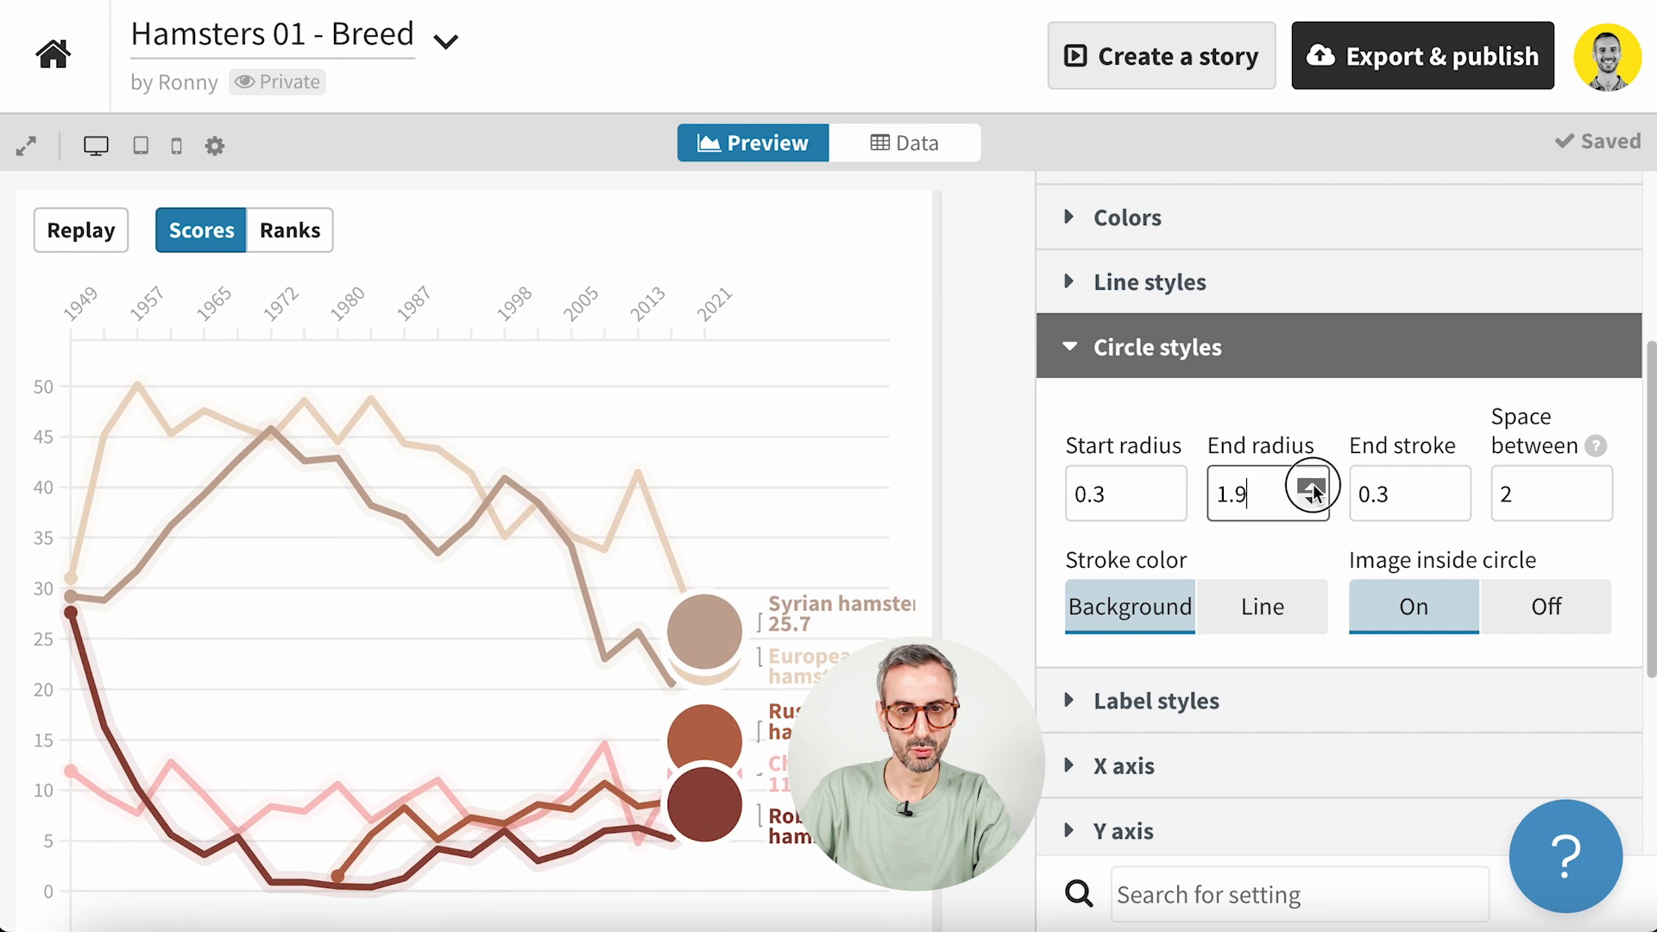
pyautogui.click(1312, 488)
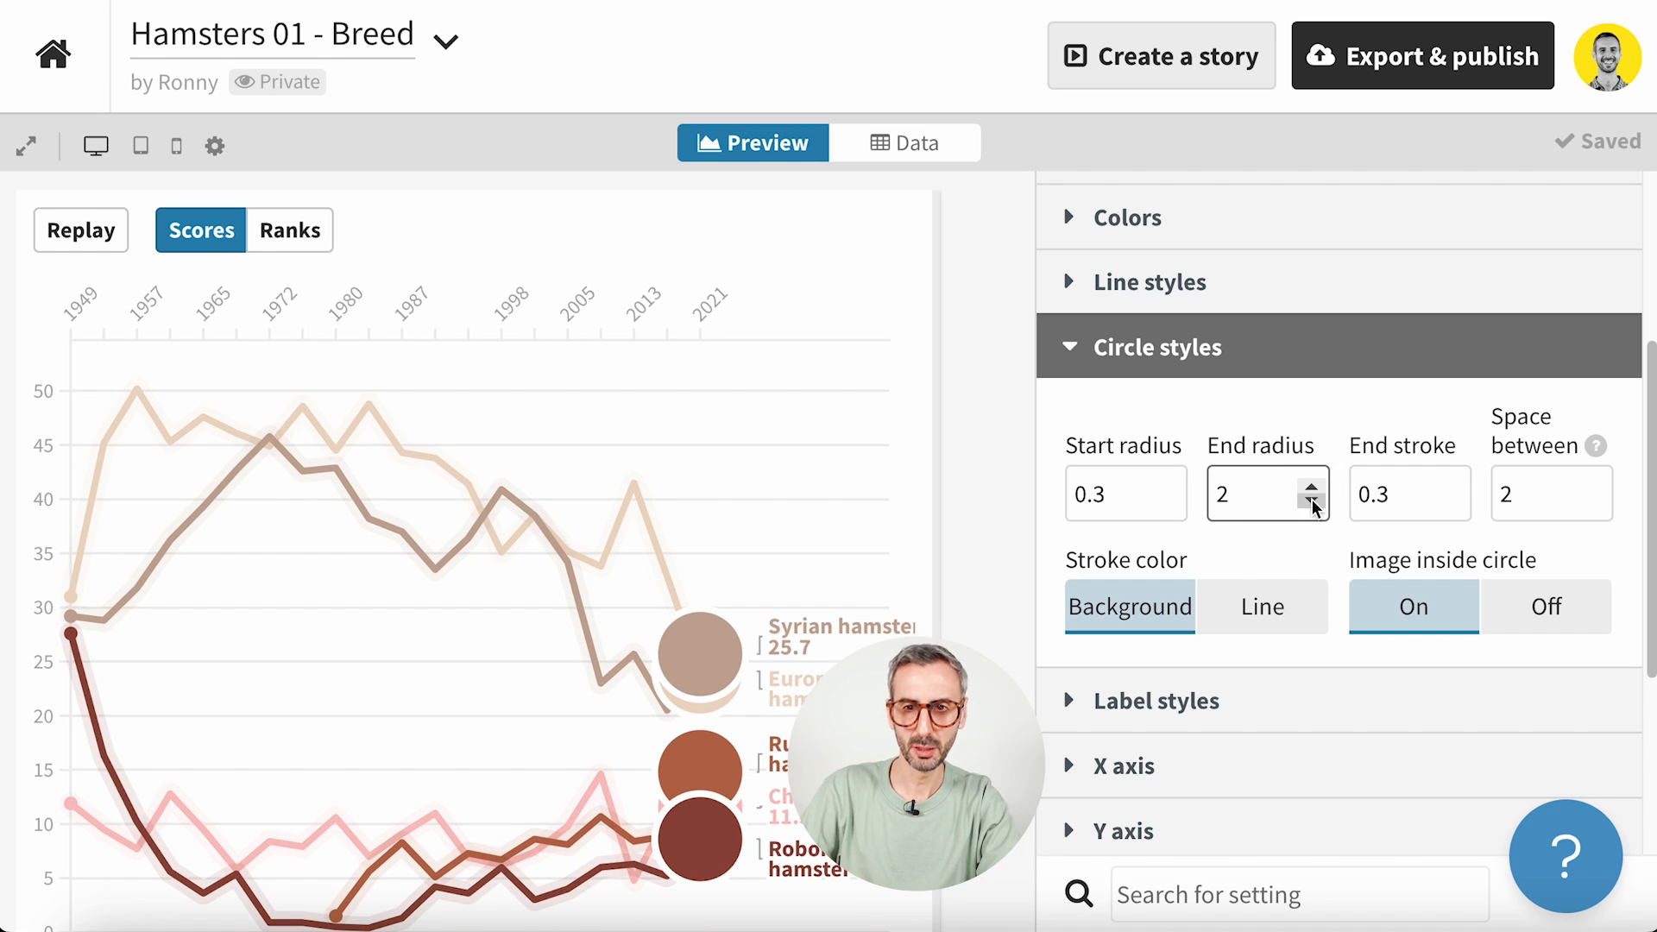
# - Reduce the end radius of the line circles to 1.5
pyautogui.click(1312, 501)
pyautogui.click(1312, 501)
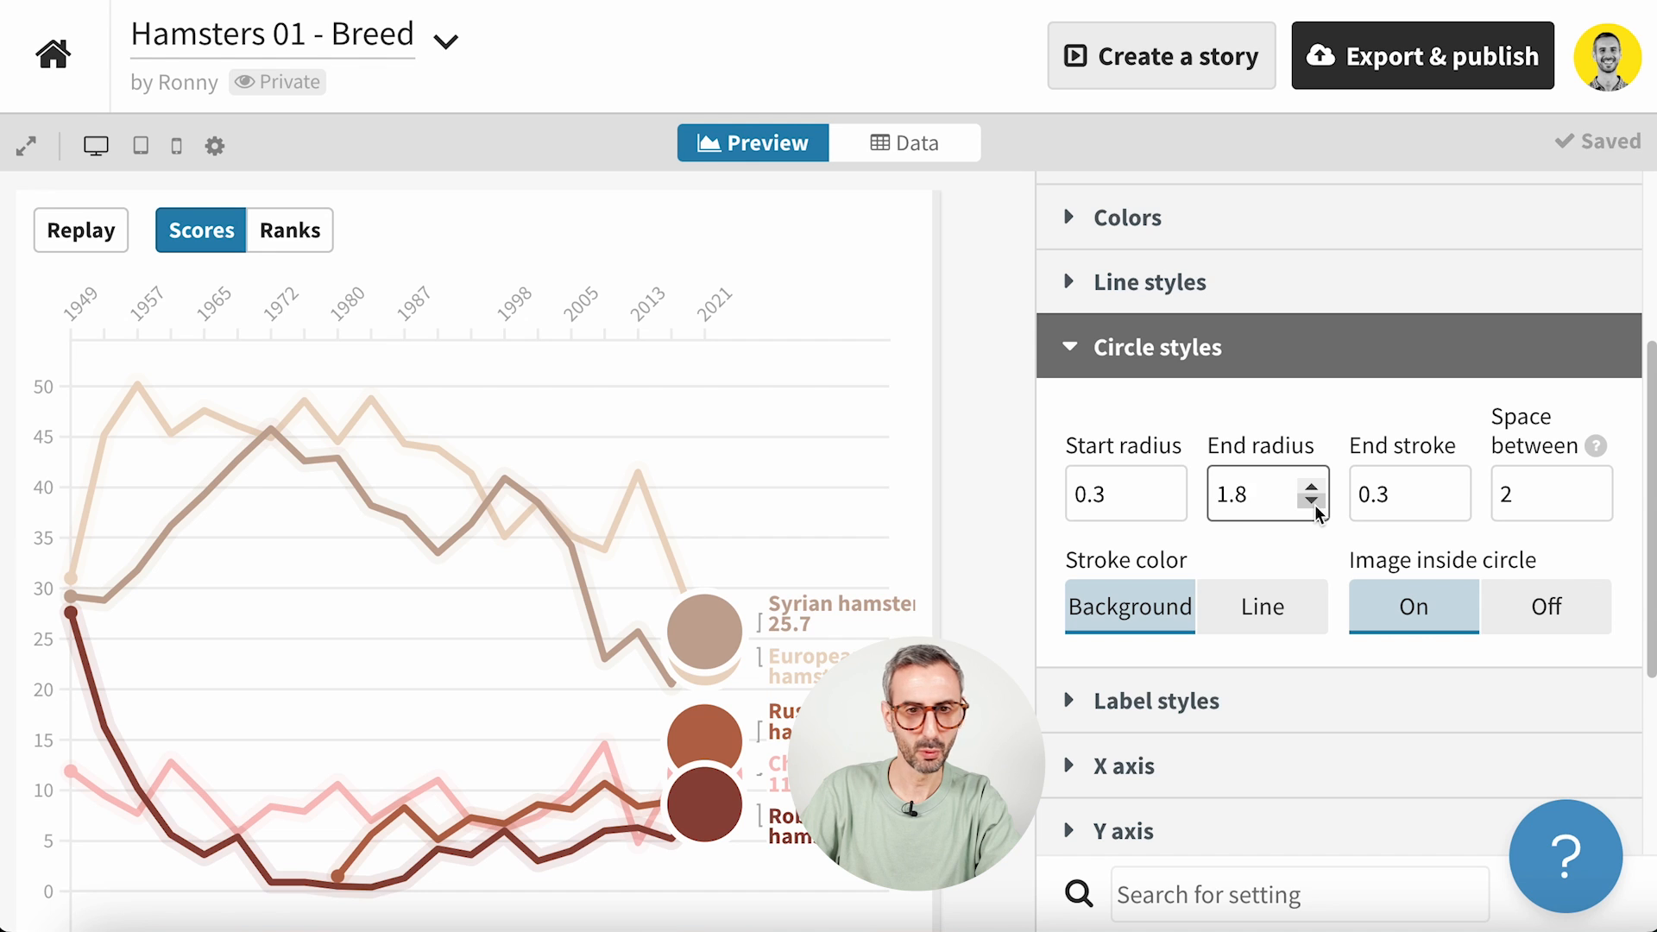
pyautogui.click(1311, 500)
pyautogui.click(1311, 501)
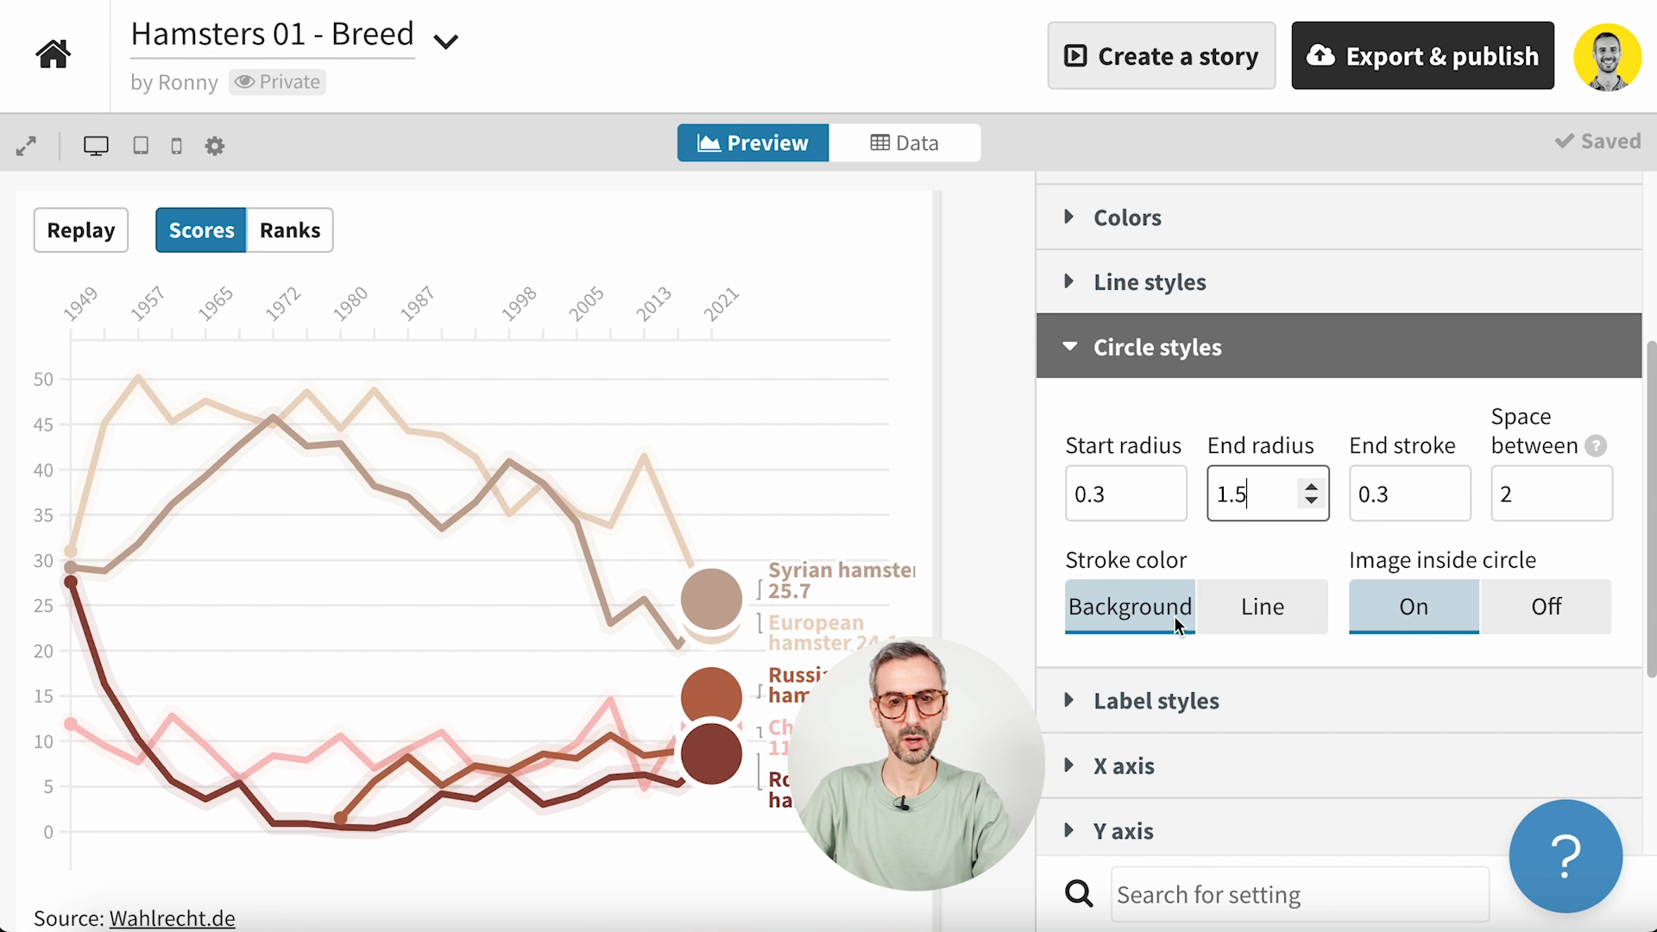
# - Switch to the PetMD article on the five most popular hamster breeds and look through its breed pictures
pyautogui.scroll(-1, 1172, 628)
pyautogui.scroll(-1, 1172, 628)
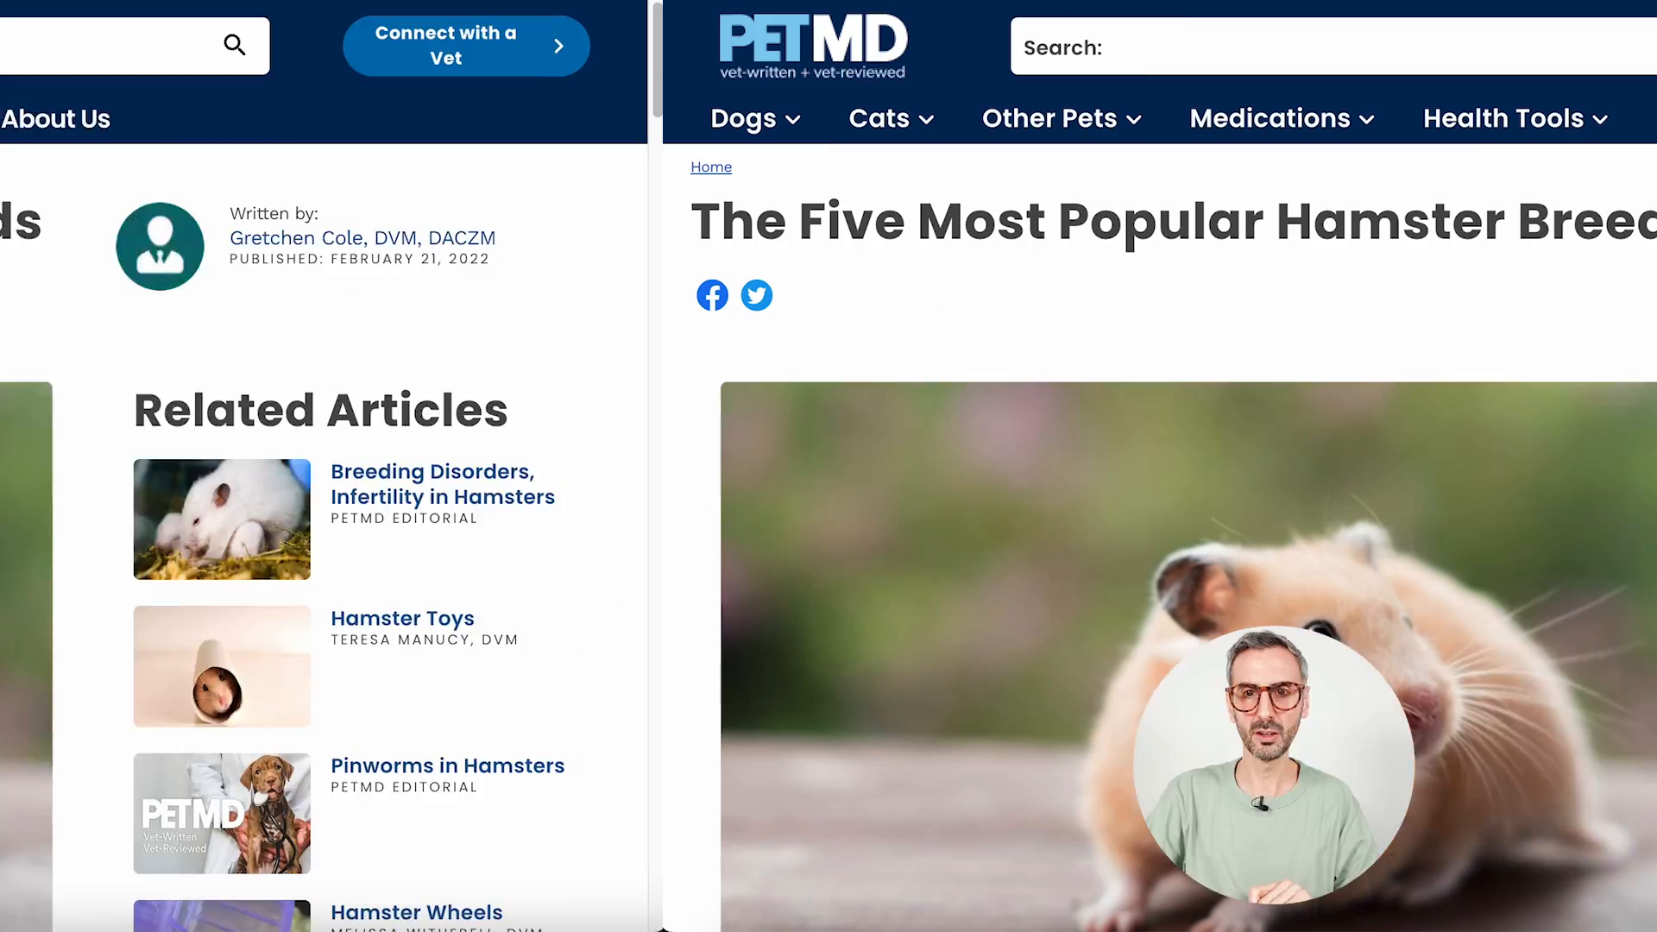
pyautogui.scroll(-9, 855, 431)
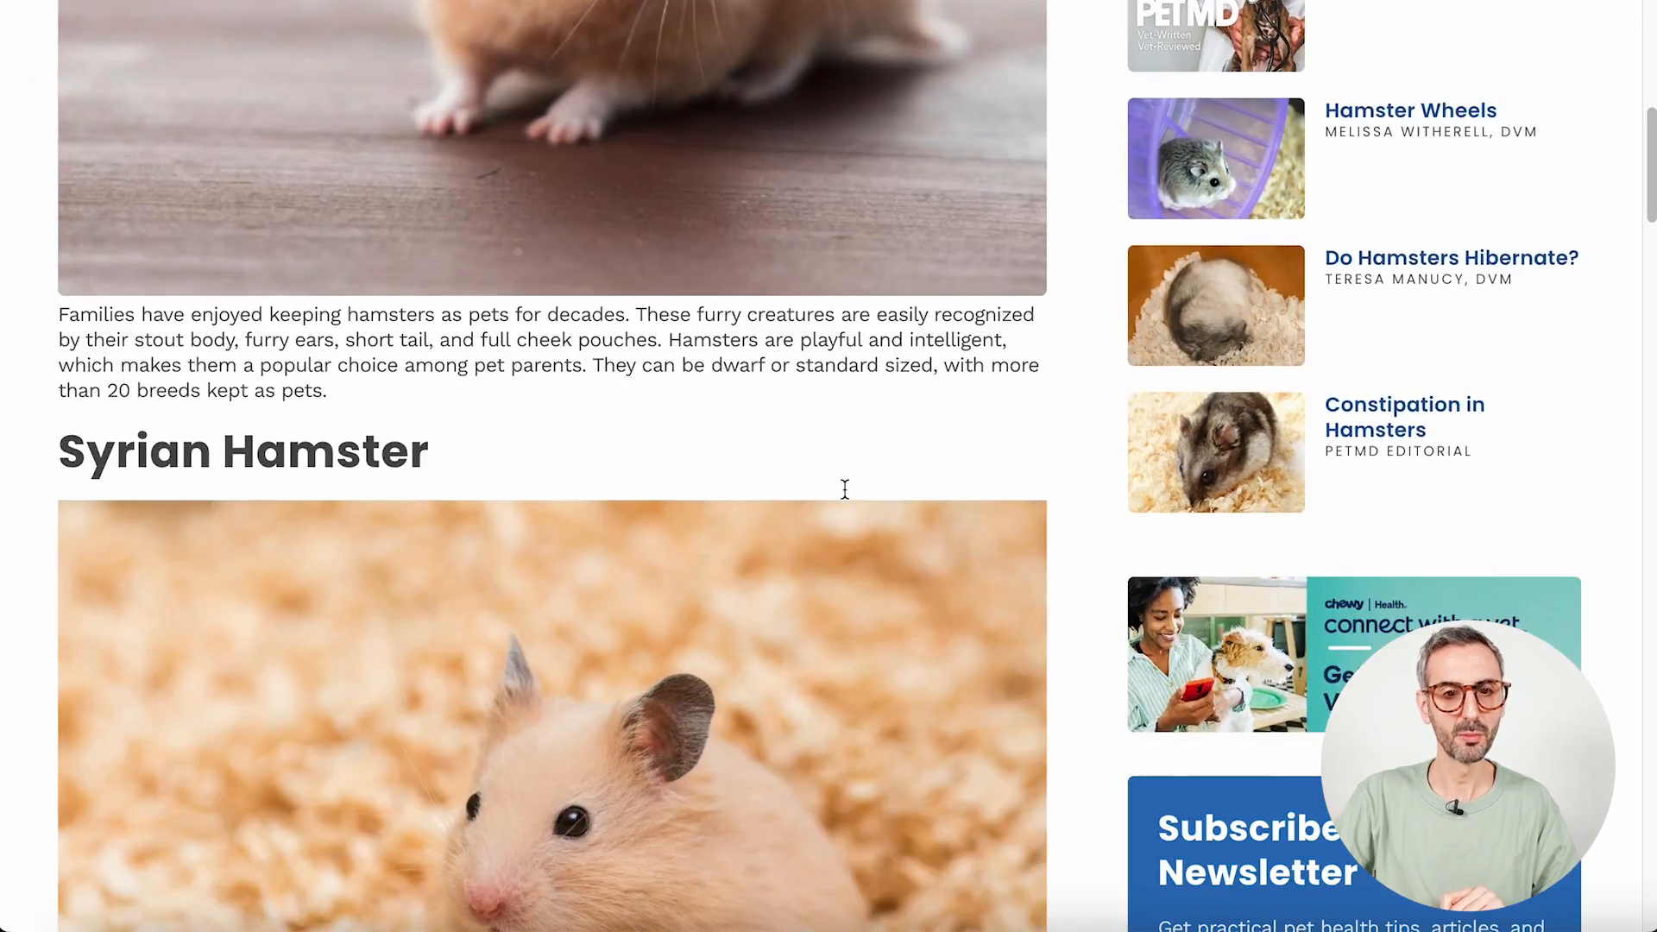
pyautogui.scroll(6, 843, 485)
pyautogui.scroll(2, 843, 490)
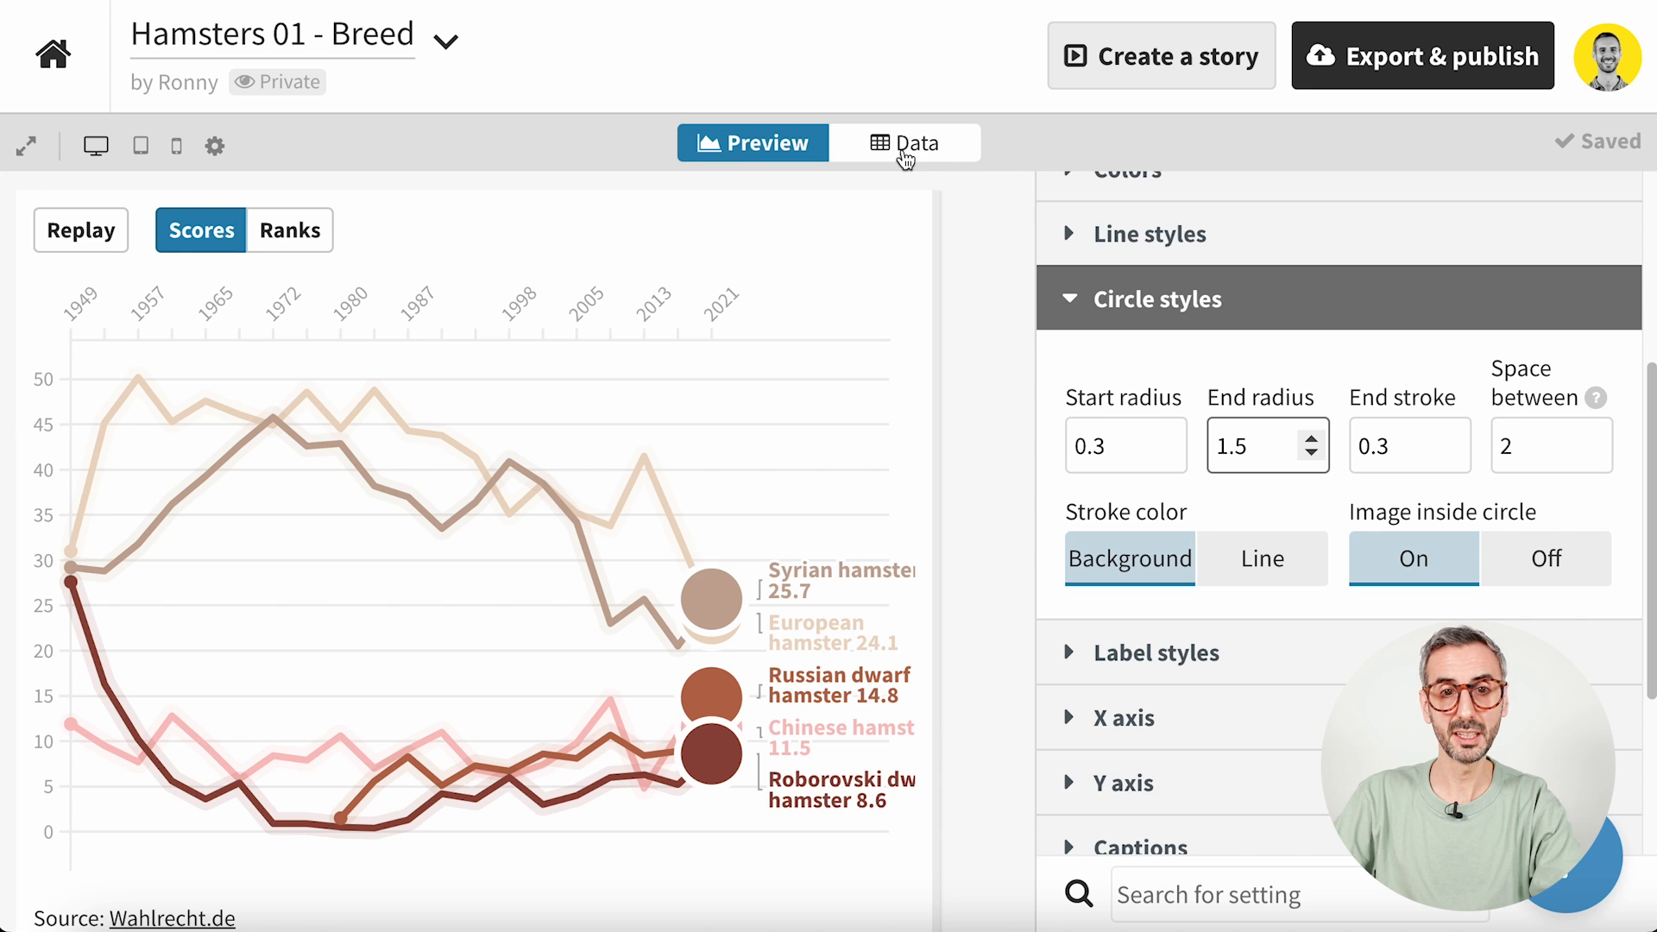
# - Return to Flourish, show the chart's data sheet and read the explanation of the Image column setting
pyautogui.click(935, 149)
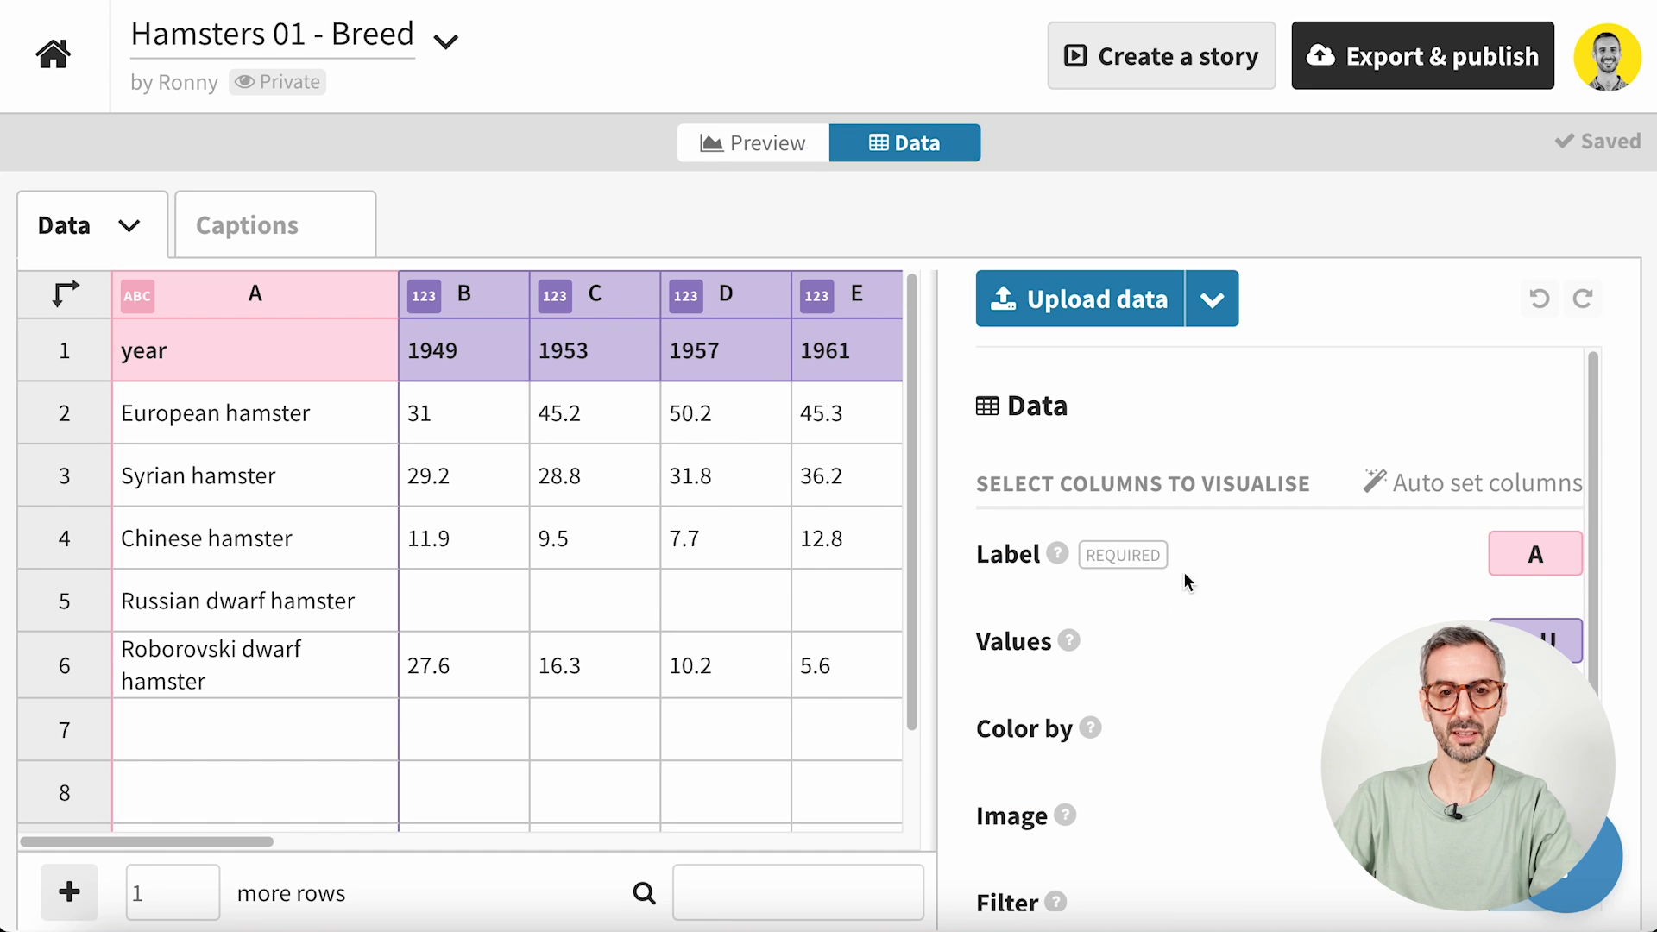
pyautogui.scroll(-1, 1122, 638)
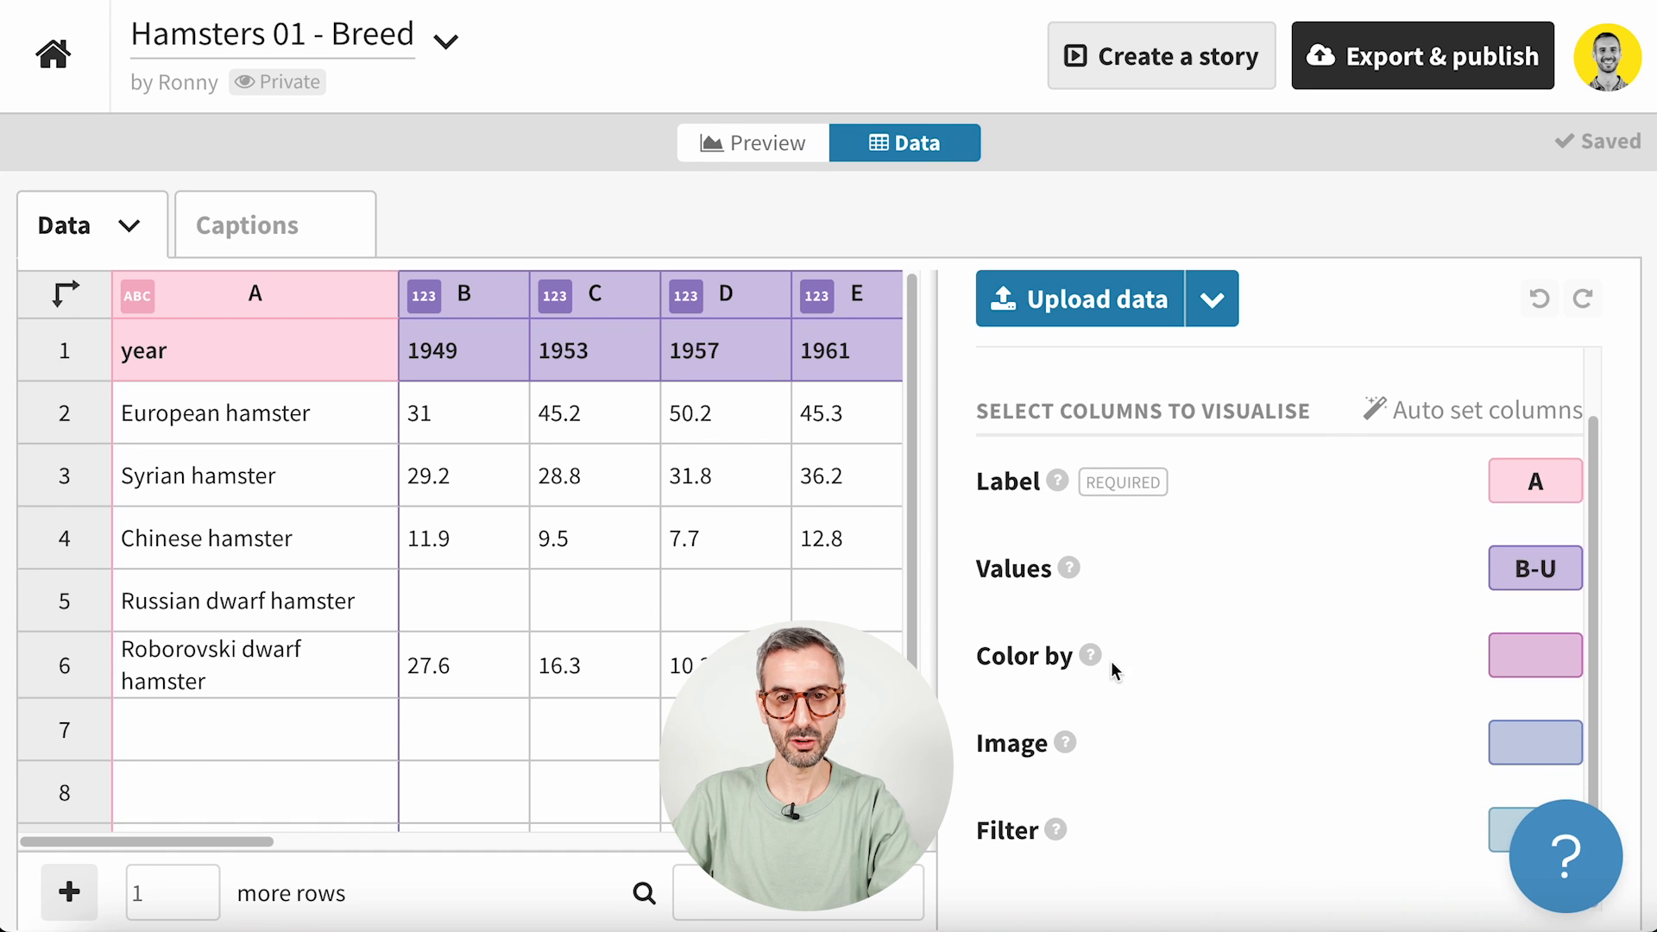
pyautogui.click(1067, 743)
pyautogui.scroll(-1, 1027, 729)
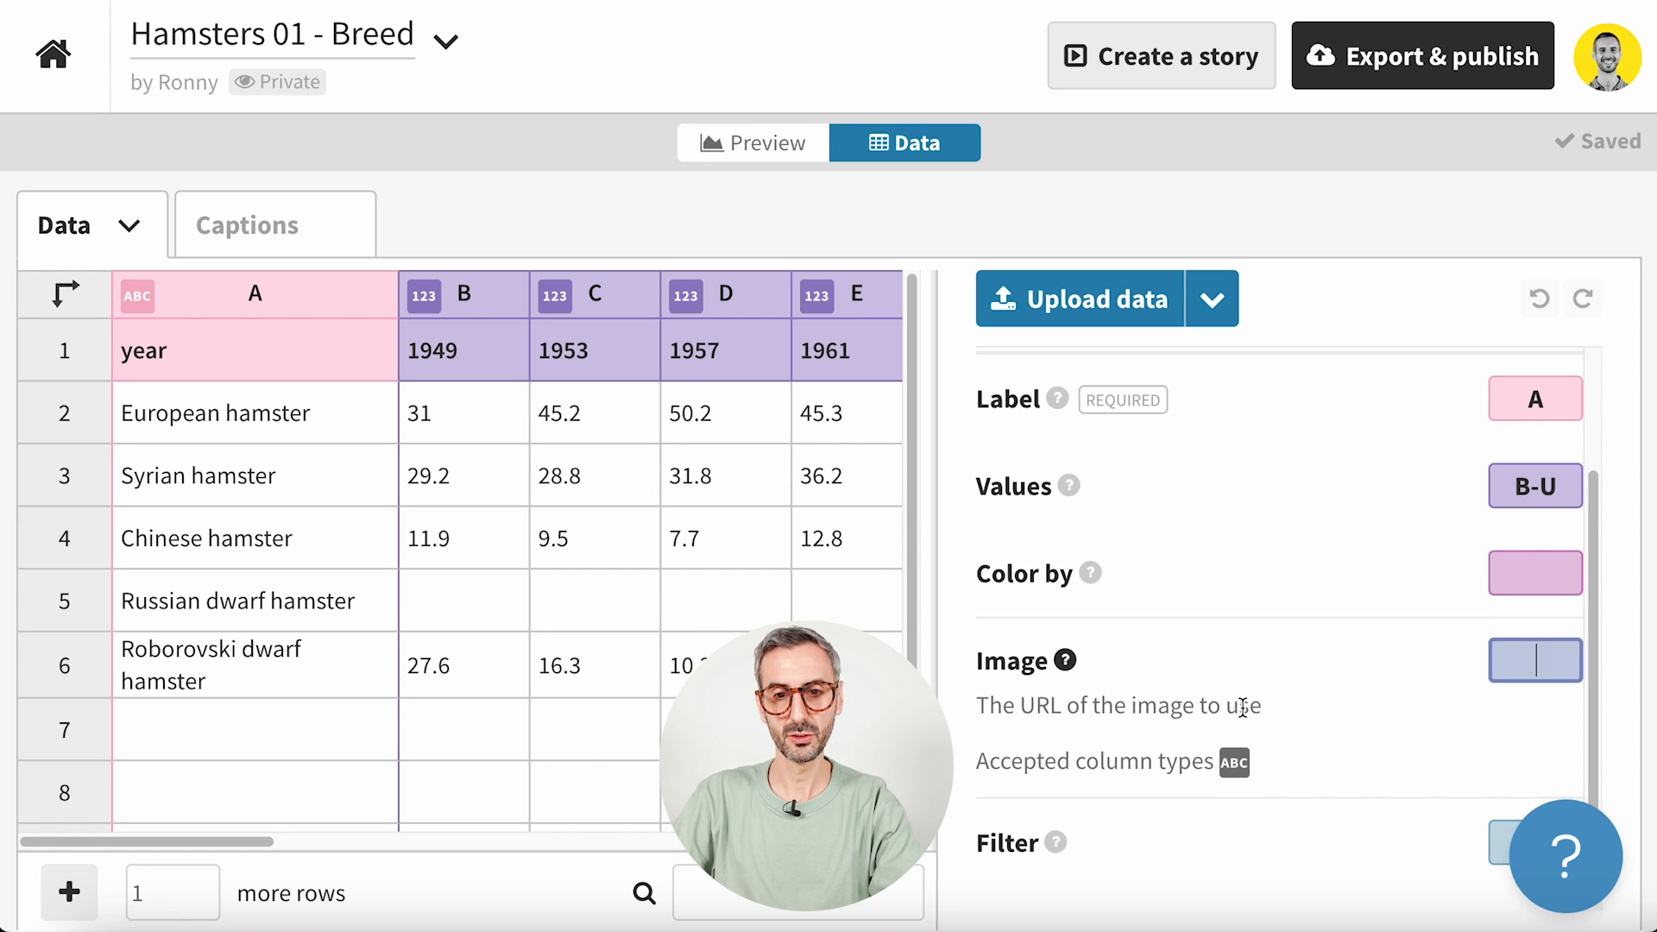
pyautogui.scroll(-1, 1113, 768)
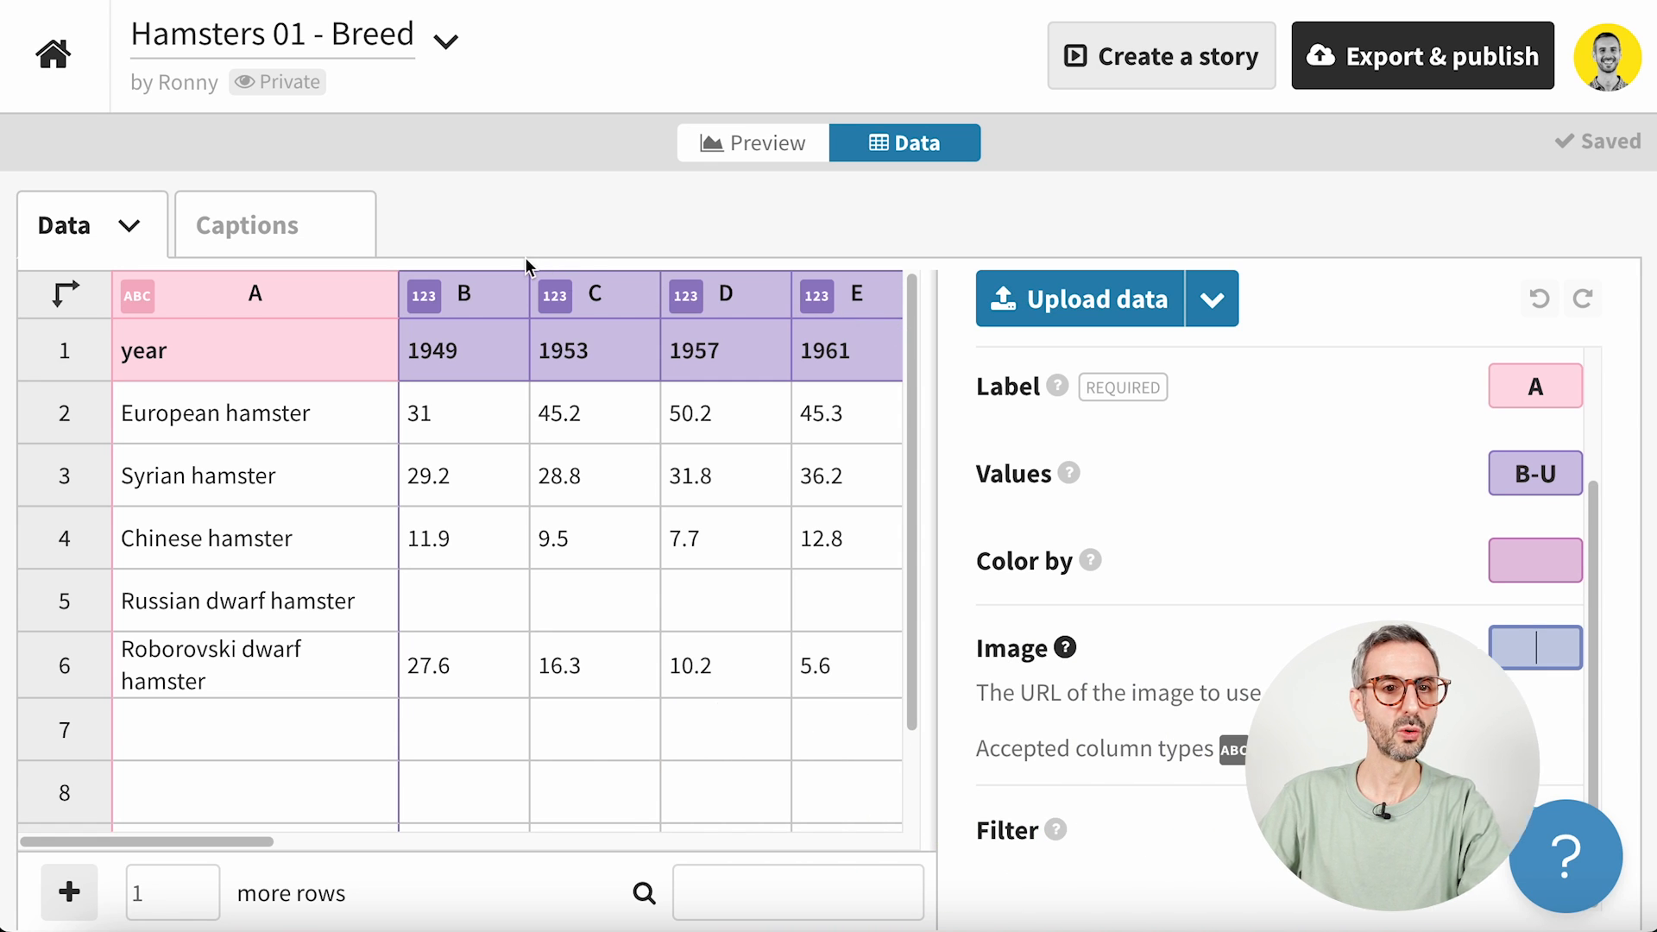
pyautogui.scroll(1, 1164, 484)
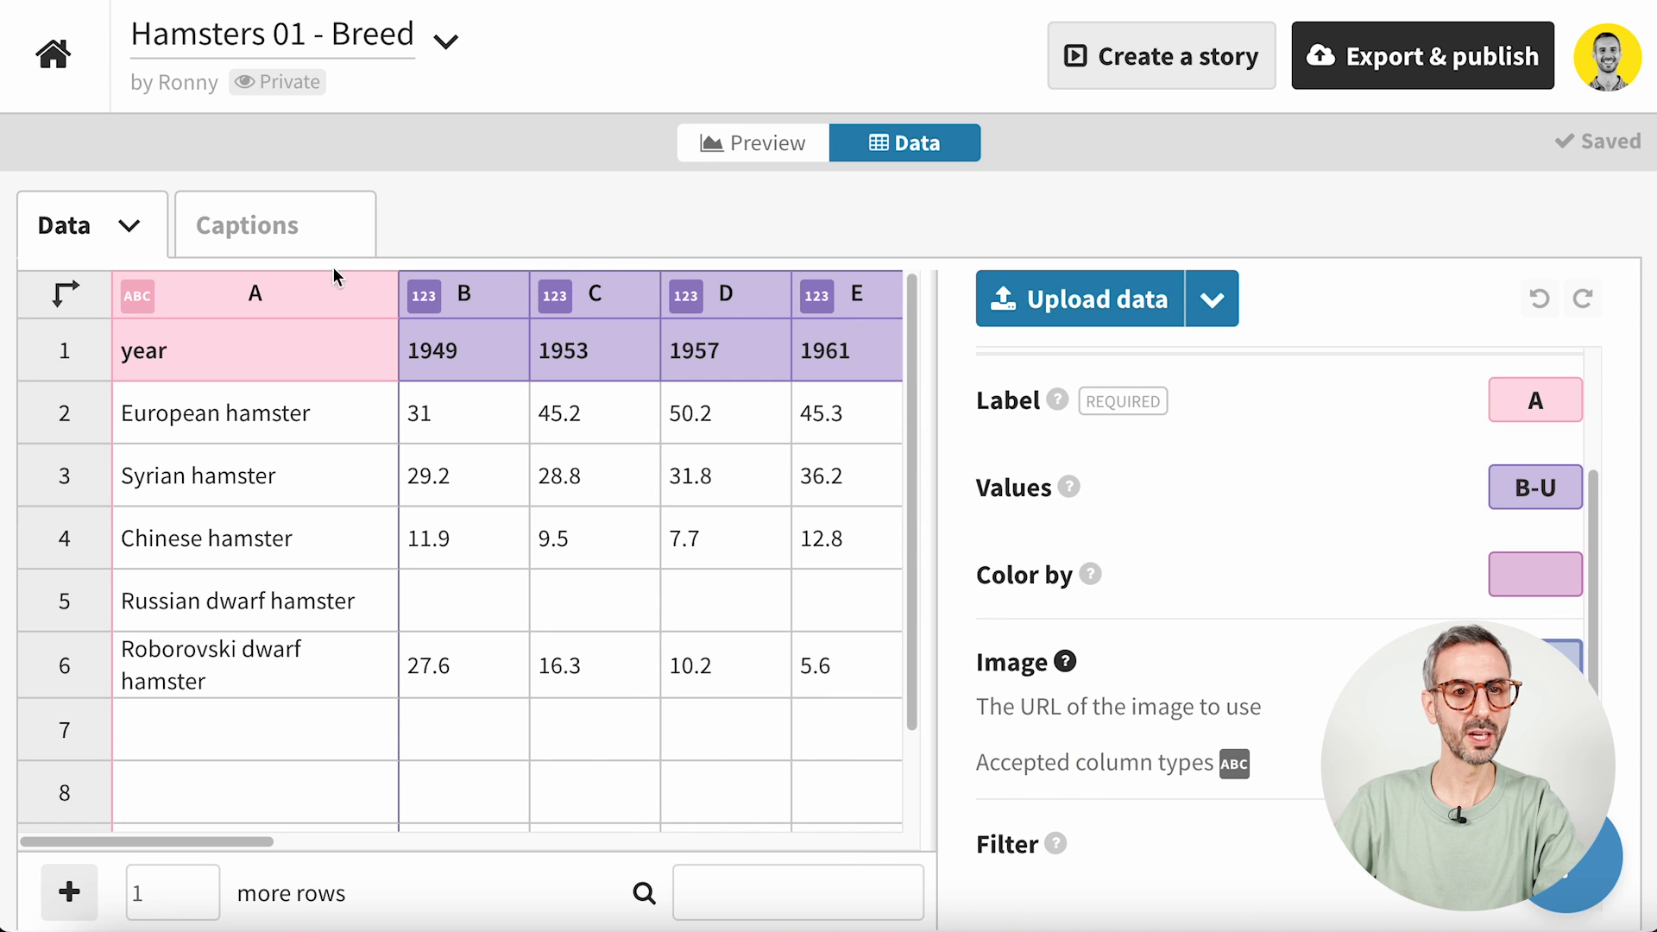
# - Insert an empty column before the 1949 column in the data sheet
pyautogui.click(461, 309)
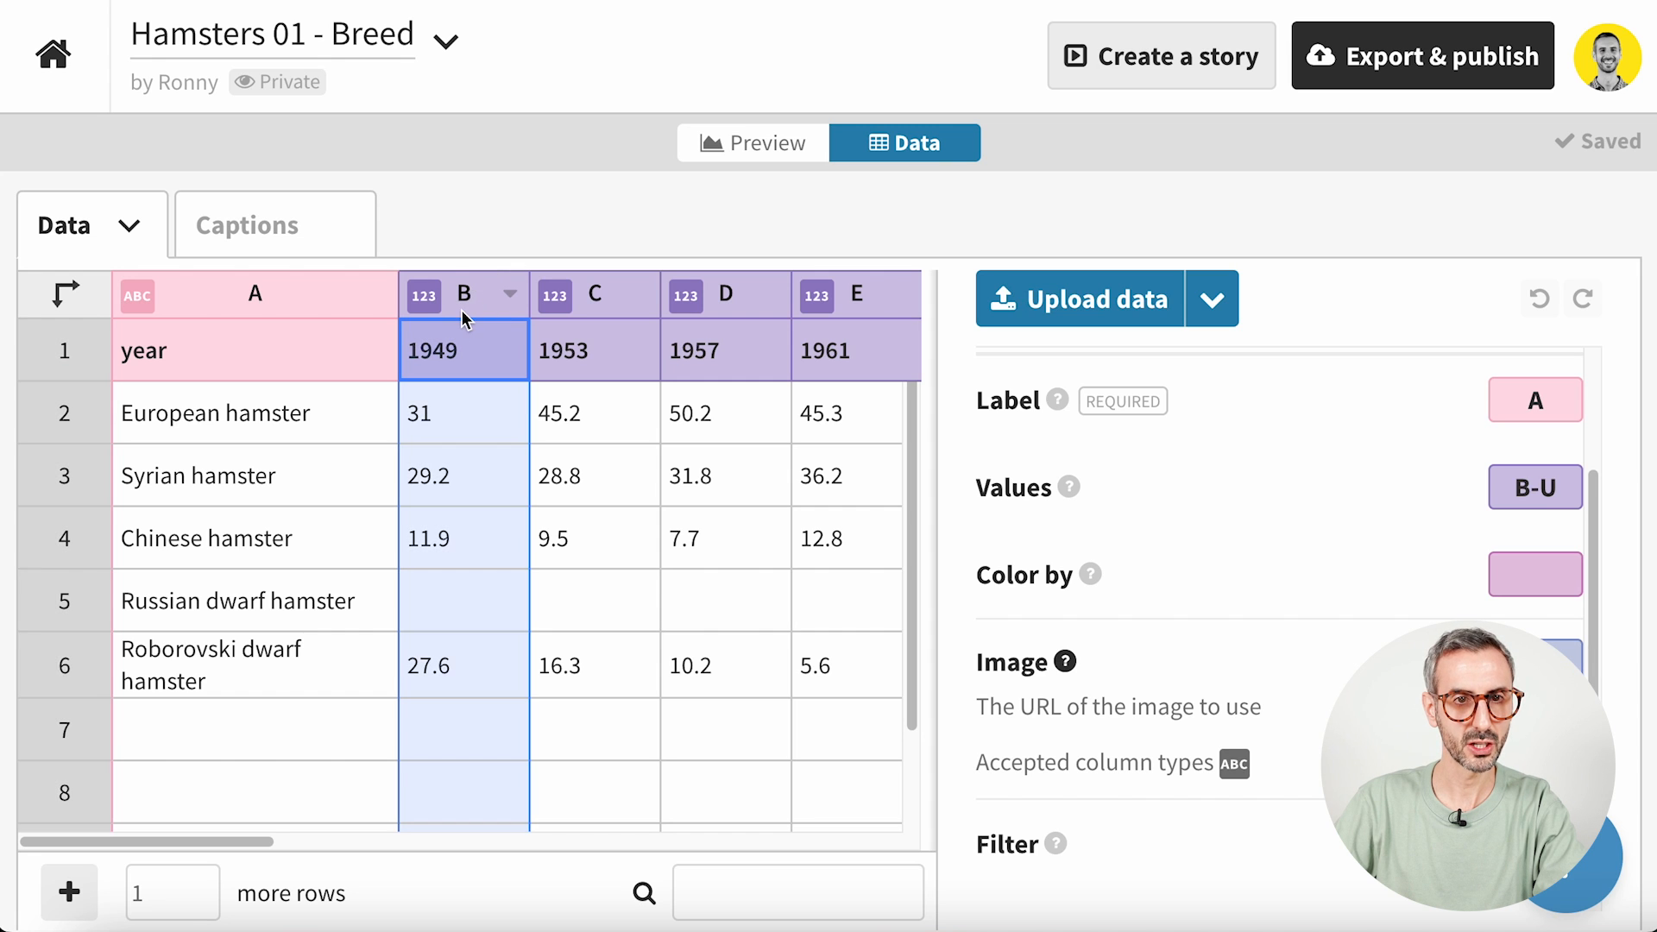
pyautogui.rightClick(467, 358)
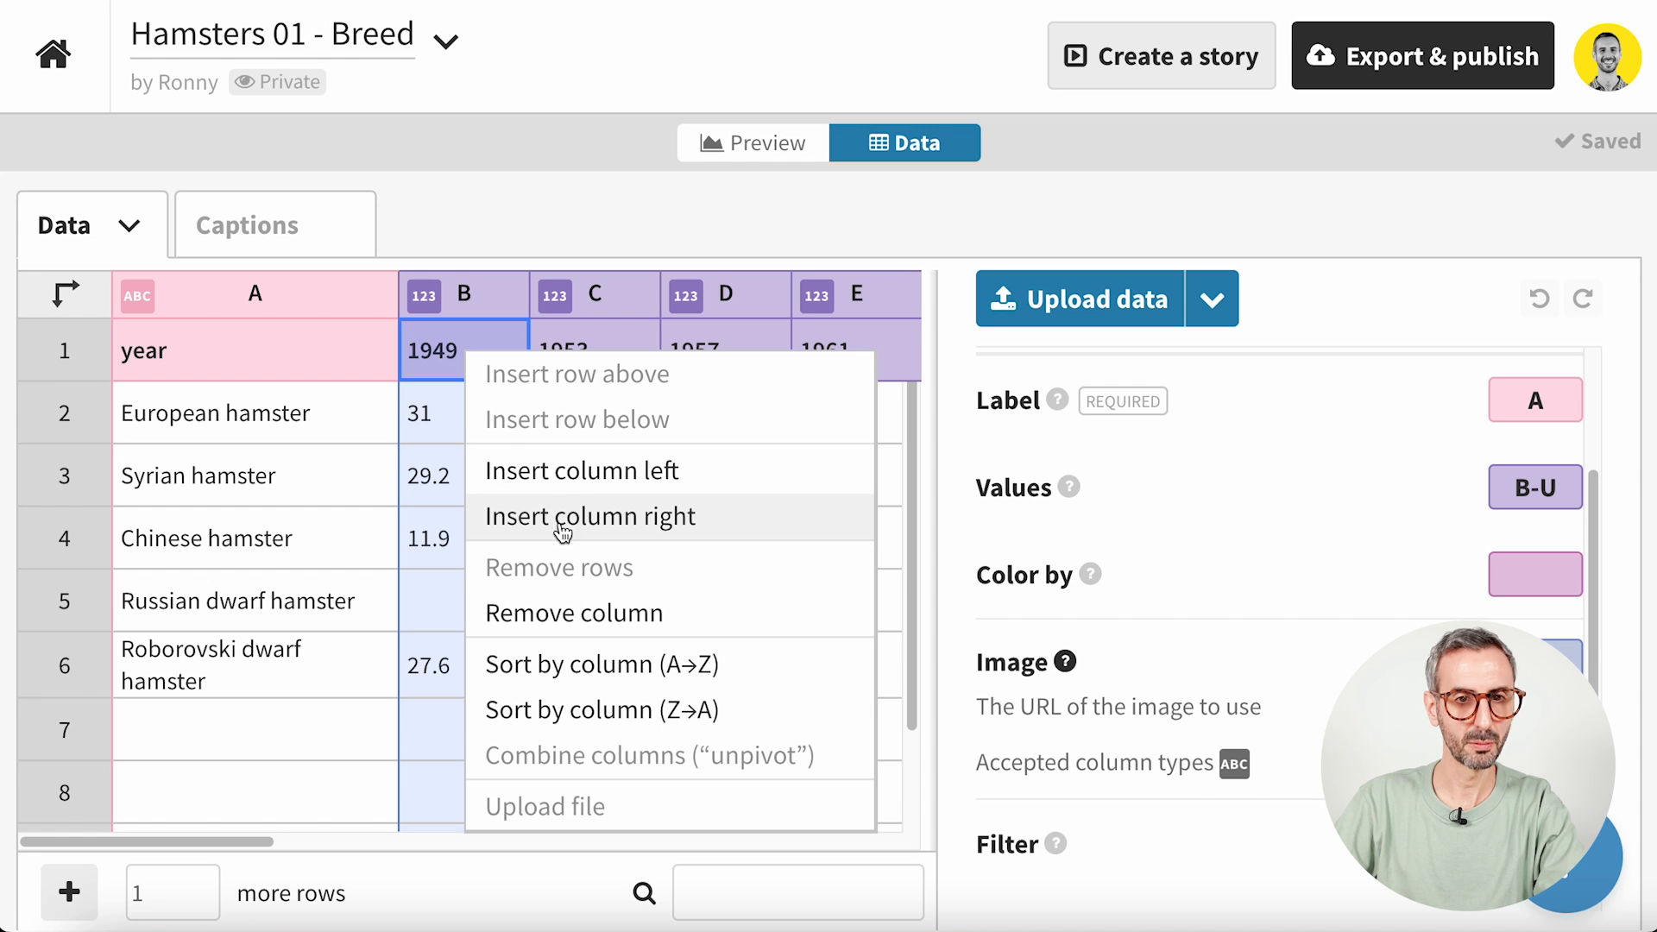
pyautogui.click(566, 471)
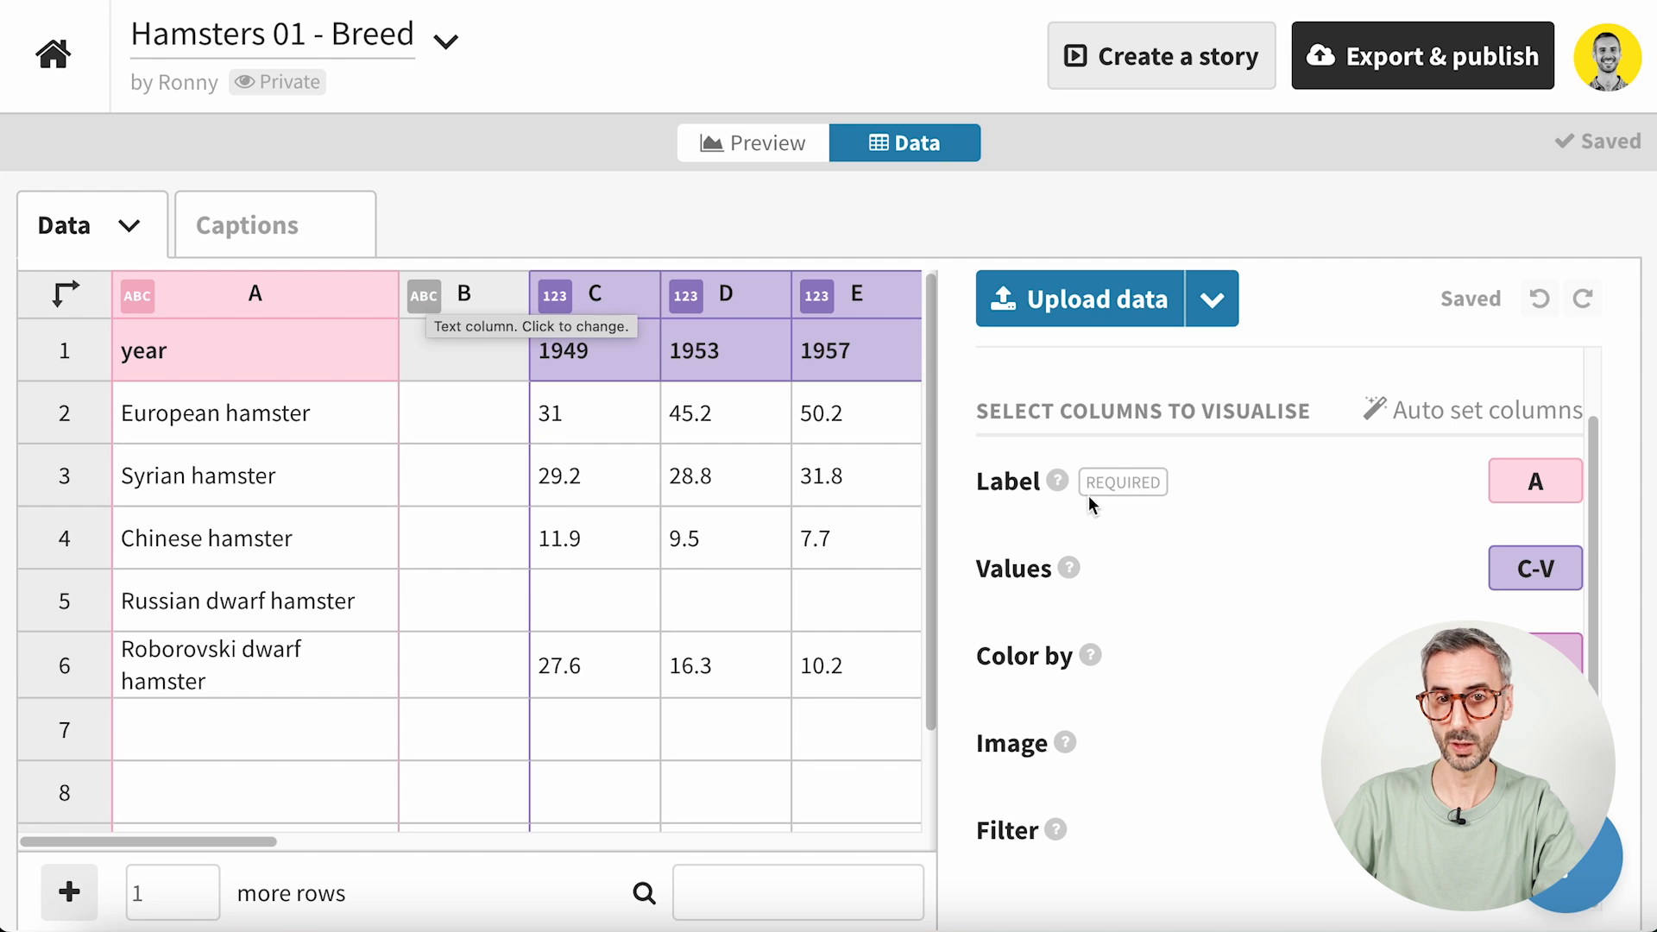
# - Copy the image address of the PetMD article's lead hamster photo and paste it in cell B2 for the European hamster
pyautogui.click(1065, 742)
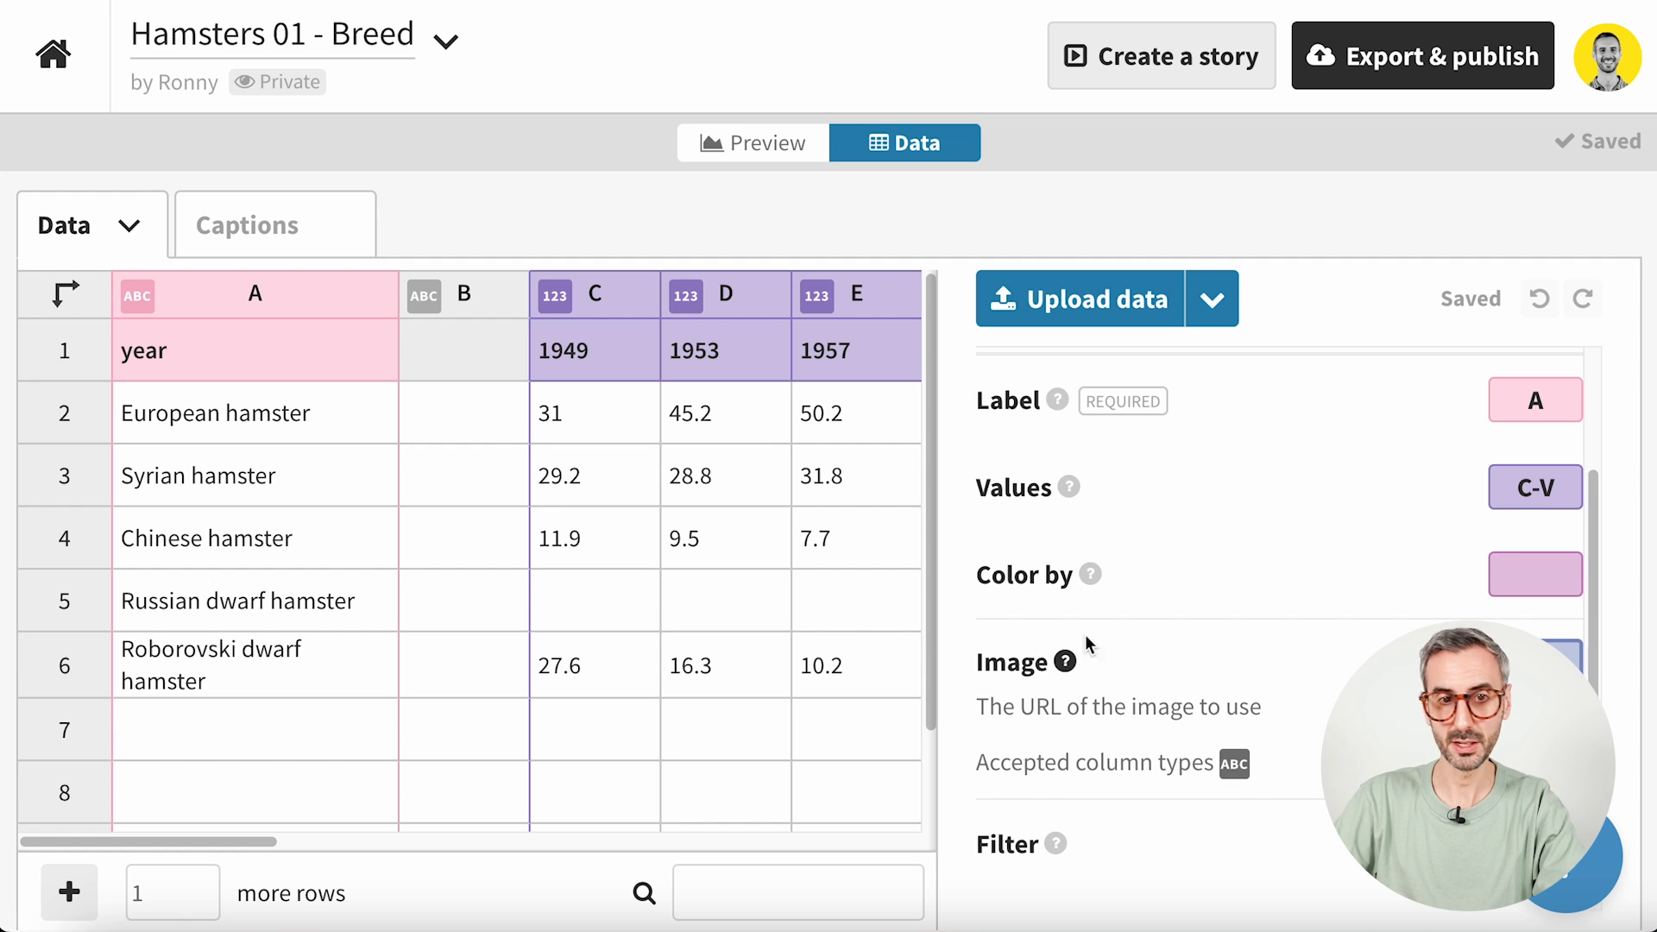
pyautogui.click(464, 415)
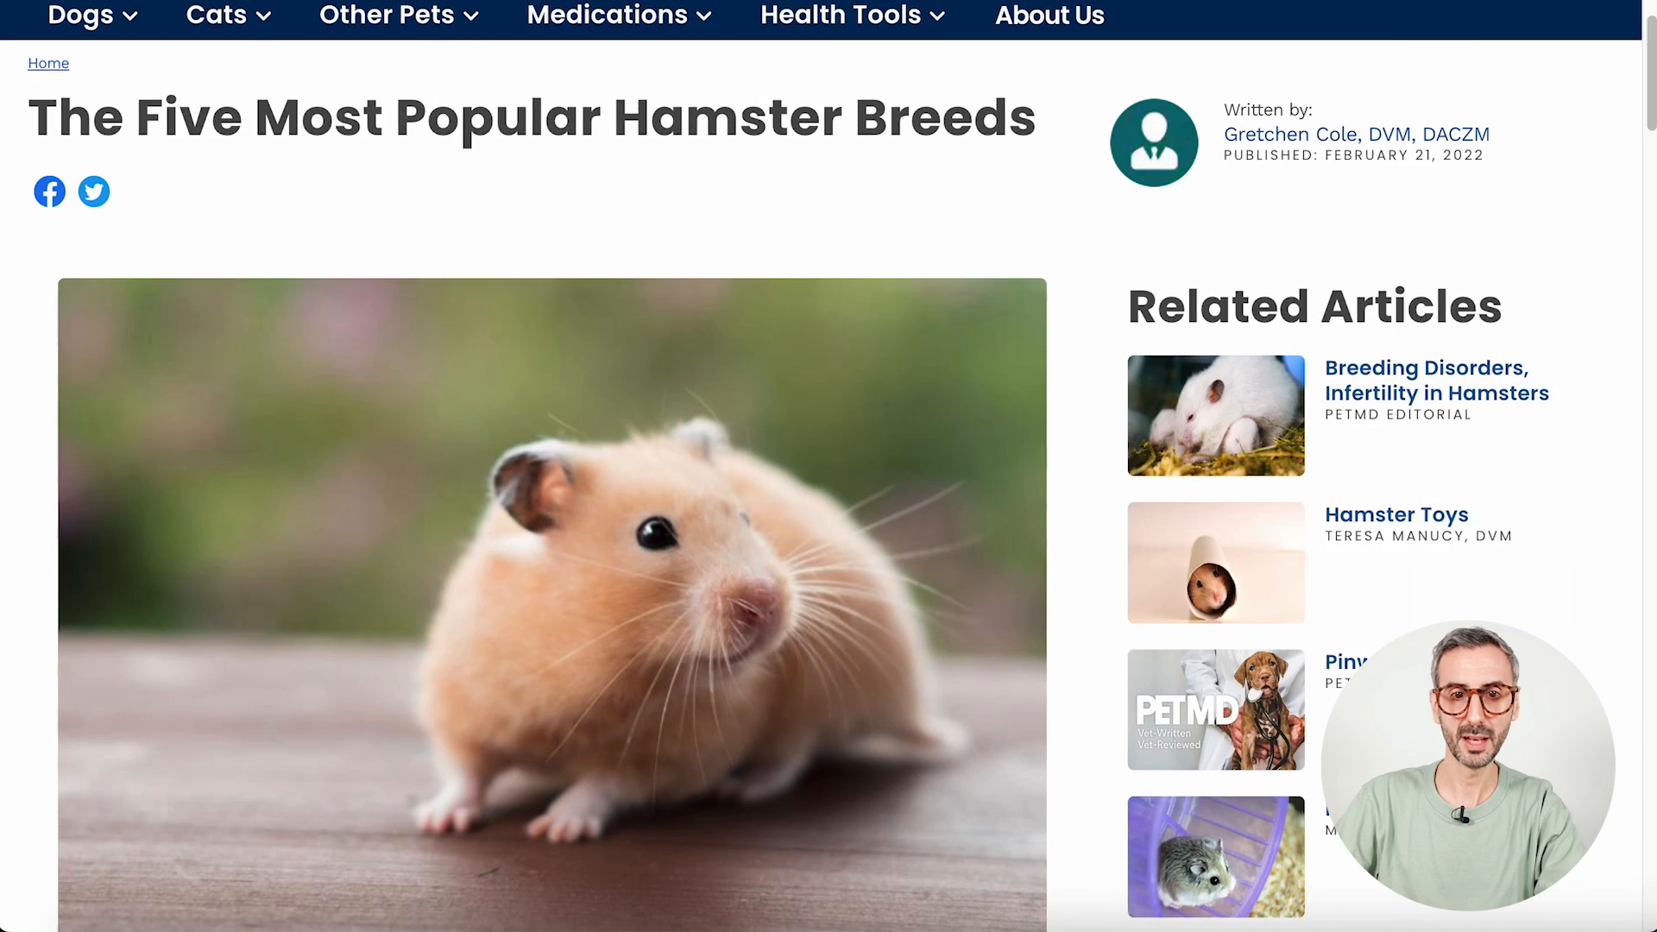
pyautogui.scroll(-2, 628, 420)
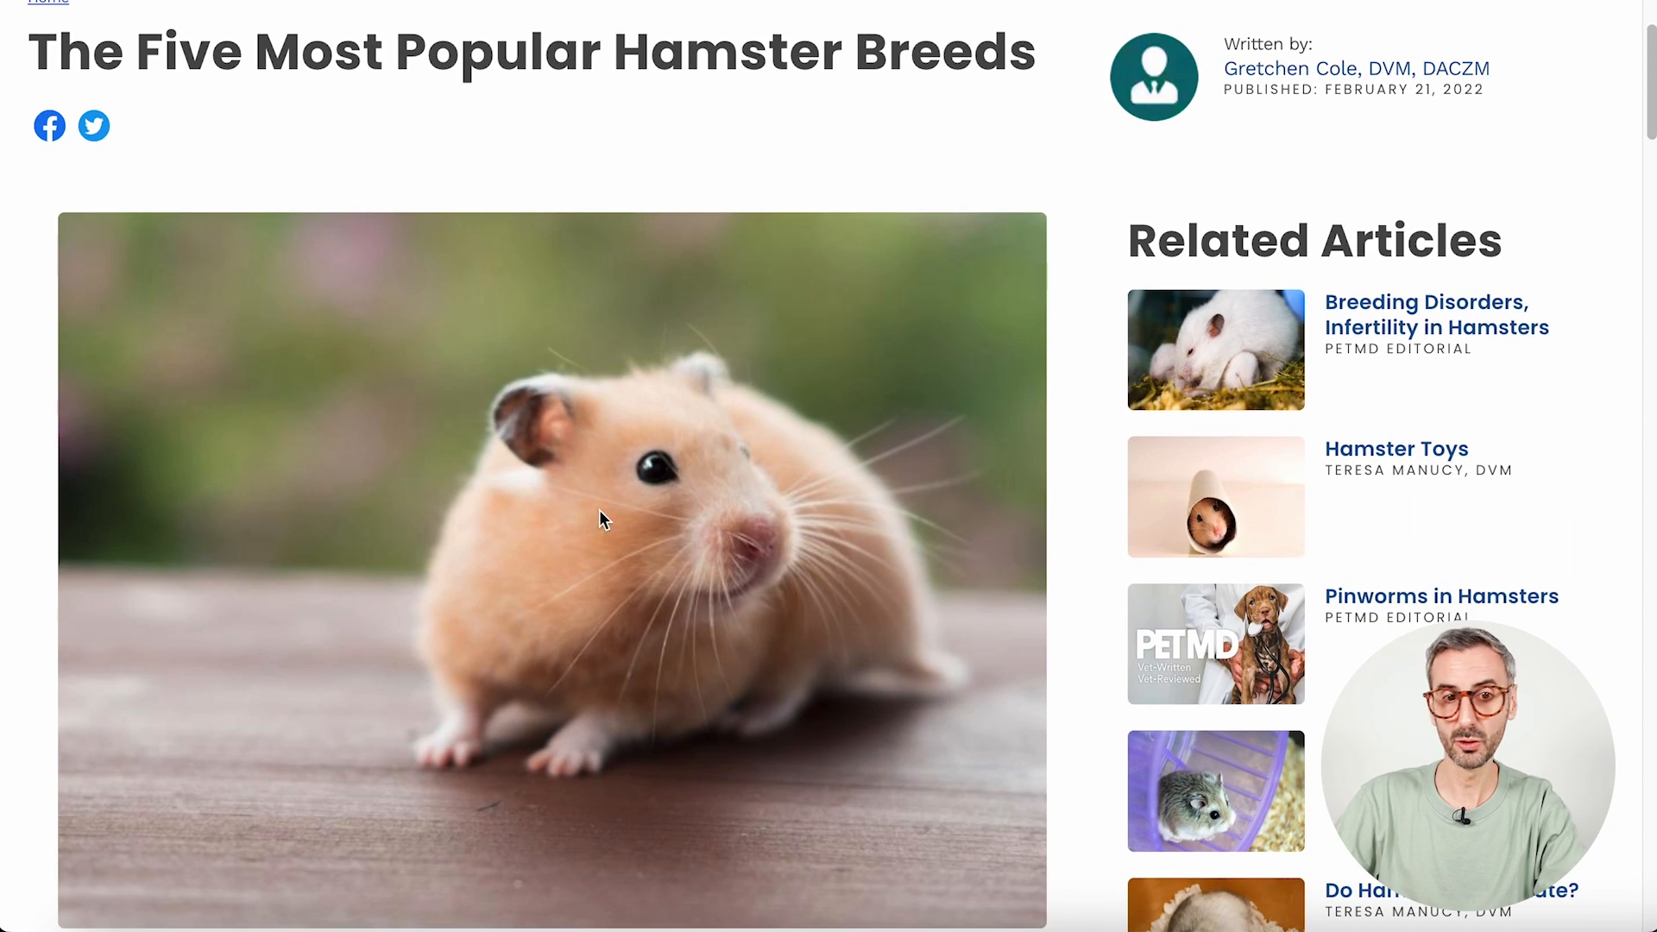
pyautogui.rightClick(606, 511)
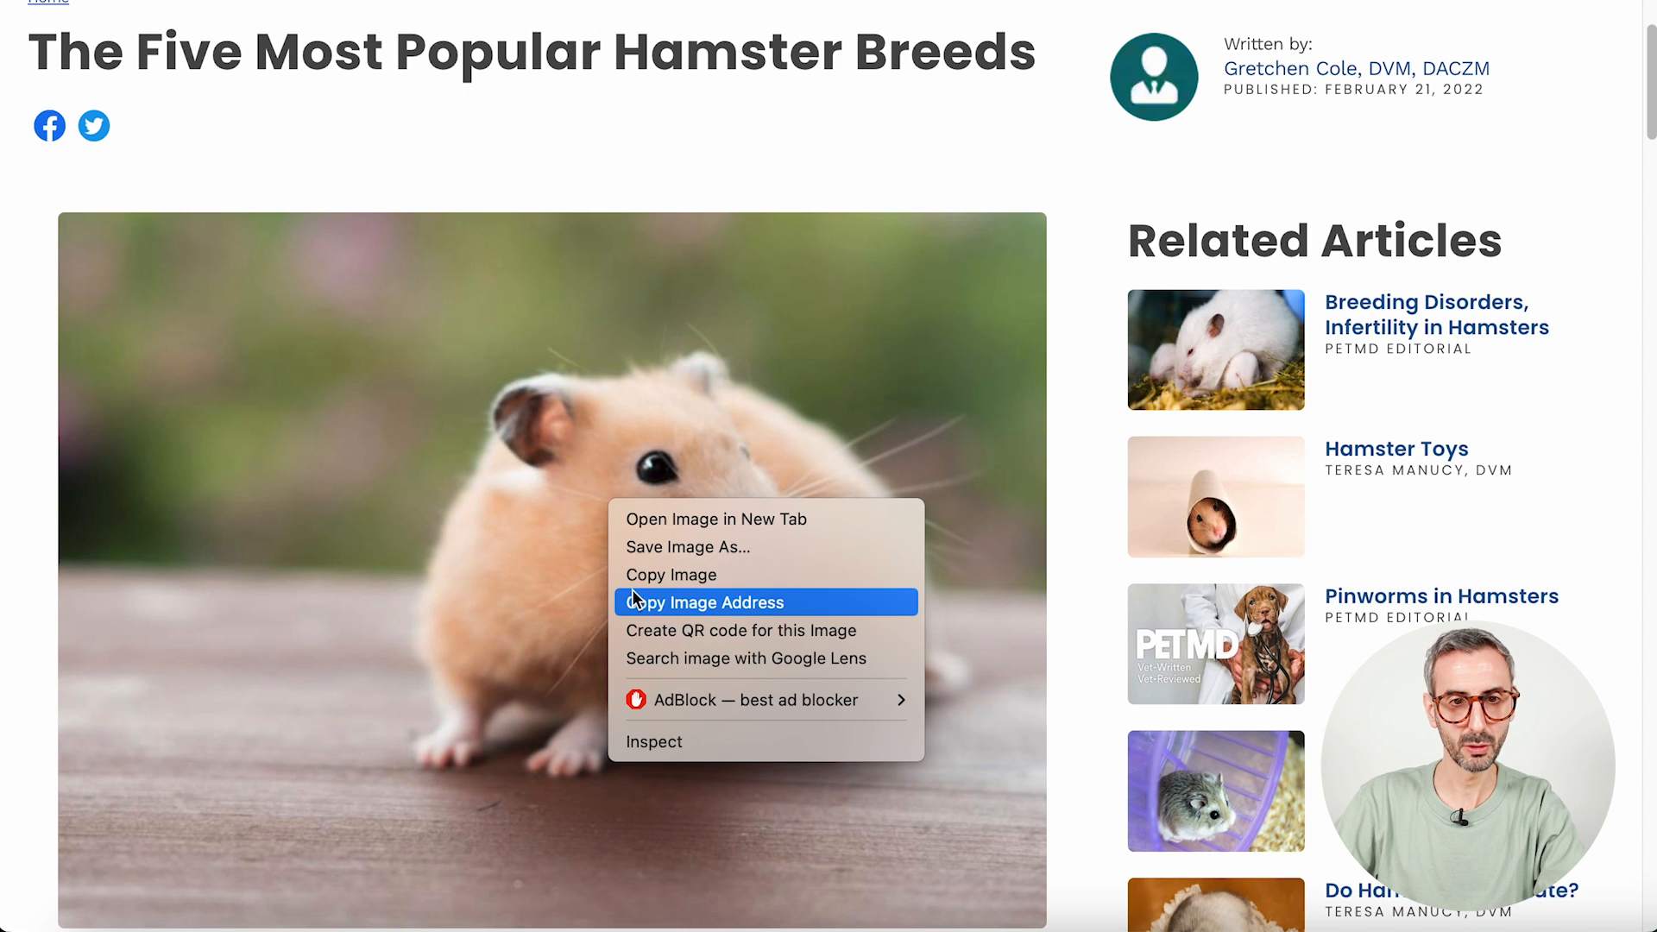
pyautogui.click(727, 606)
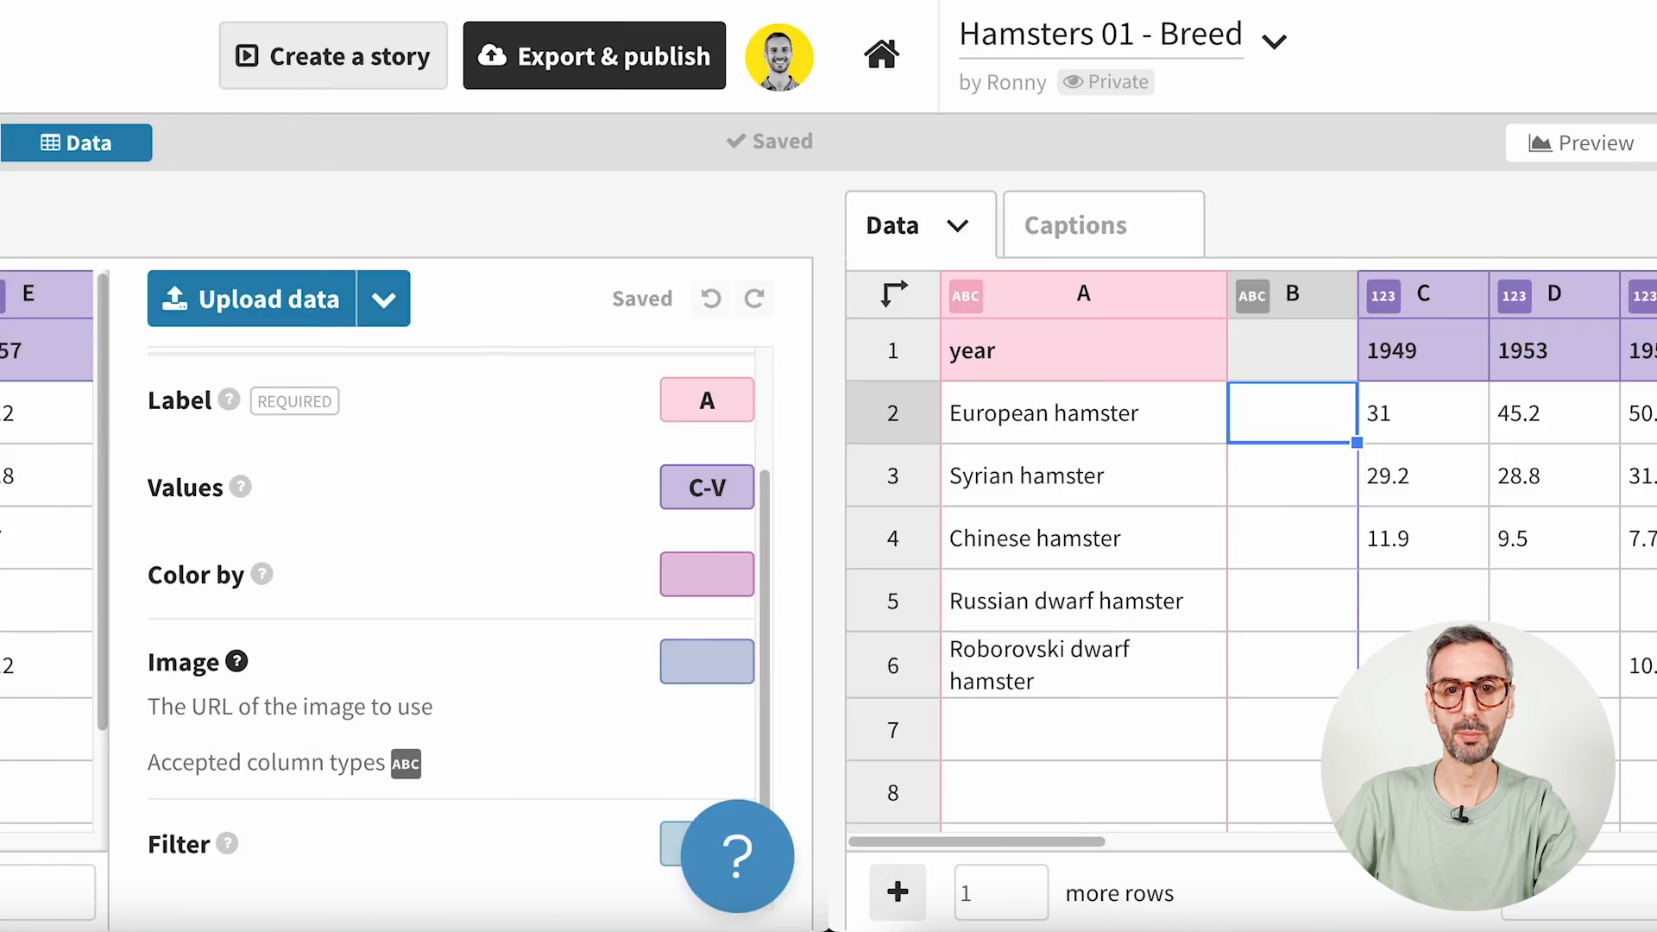
pyautogui.hotkey('ctrl', 'v')
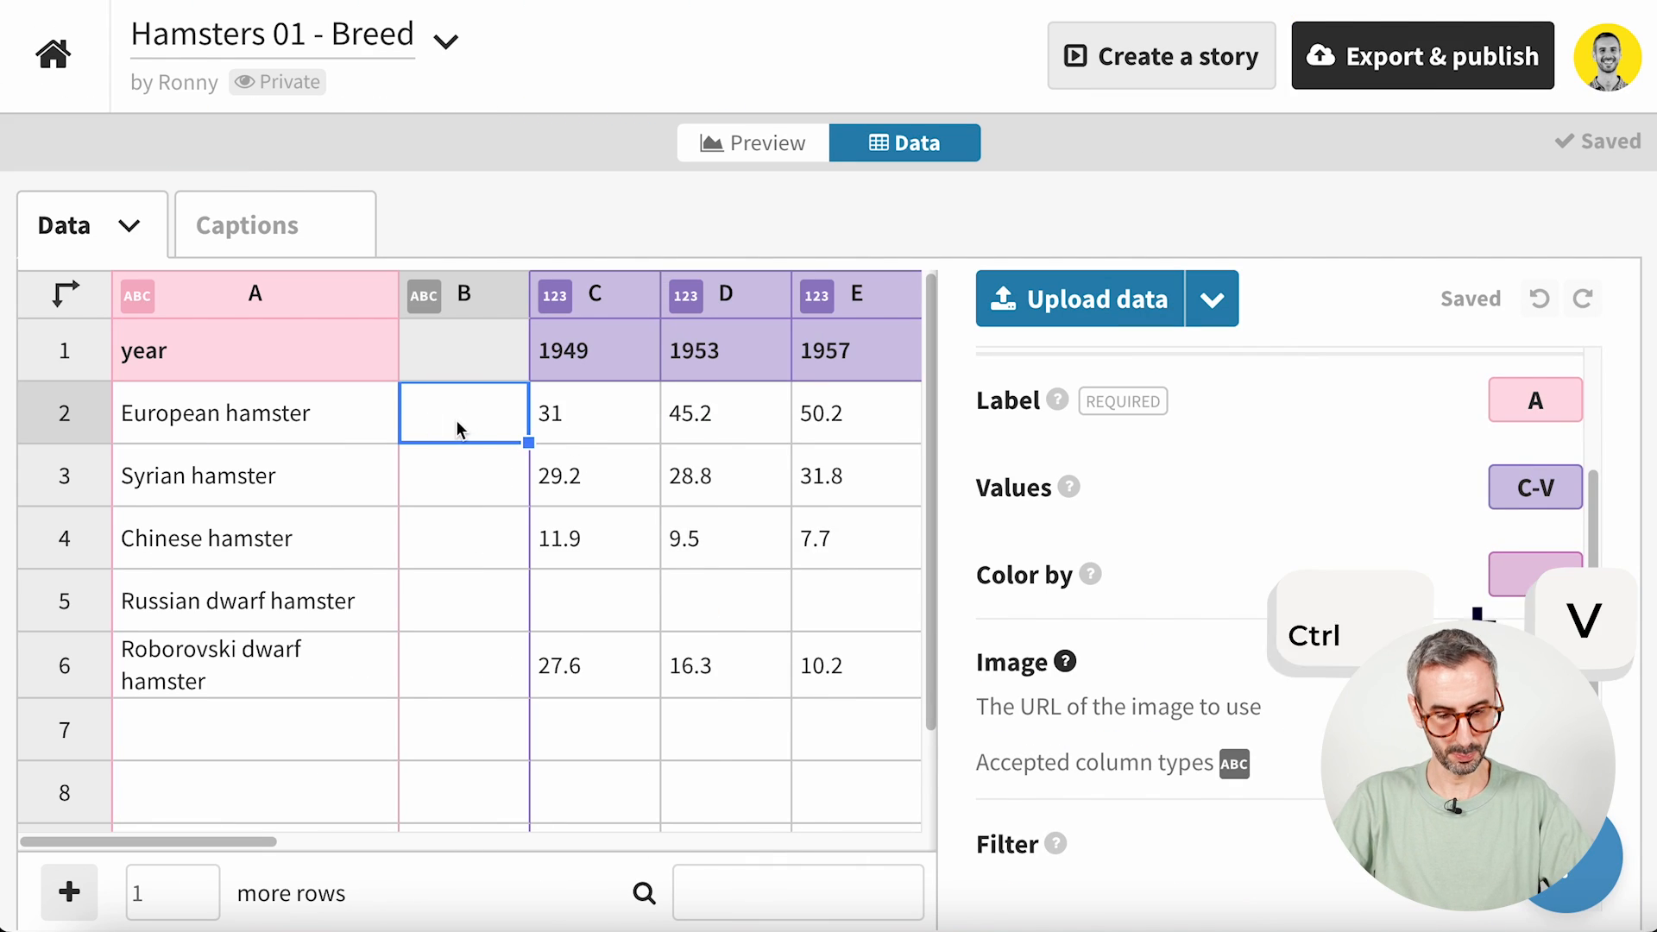
# - Copy the address of the article's Syrian Hamster photo, golden.hamsterjpg.jpg, and enter it in cell B3
pyautogui.click(497, 491)
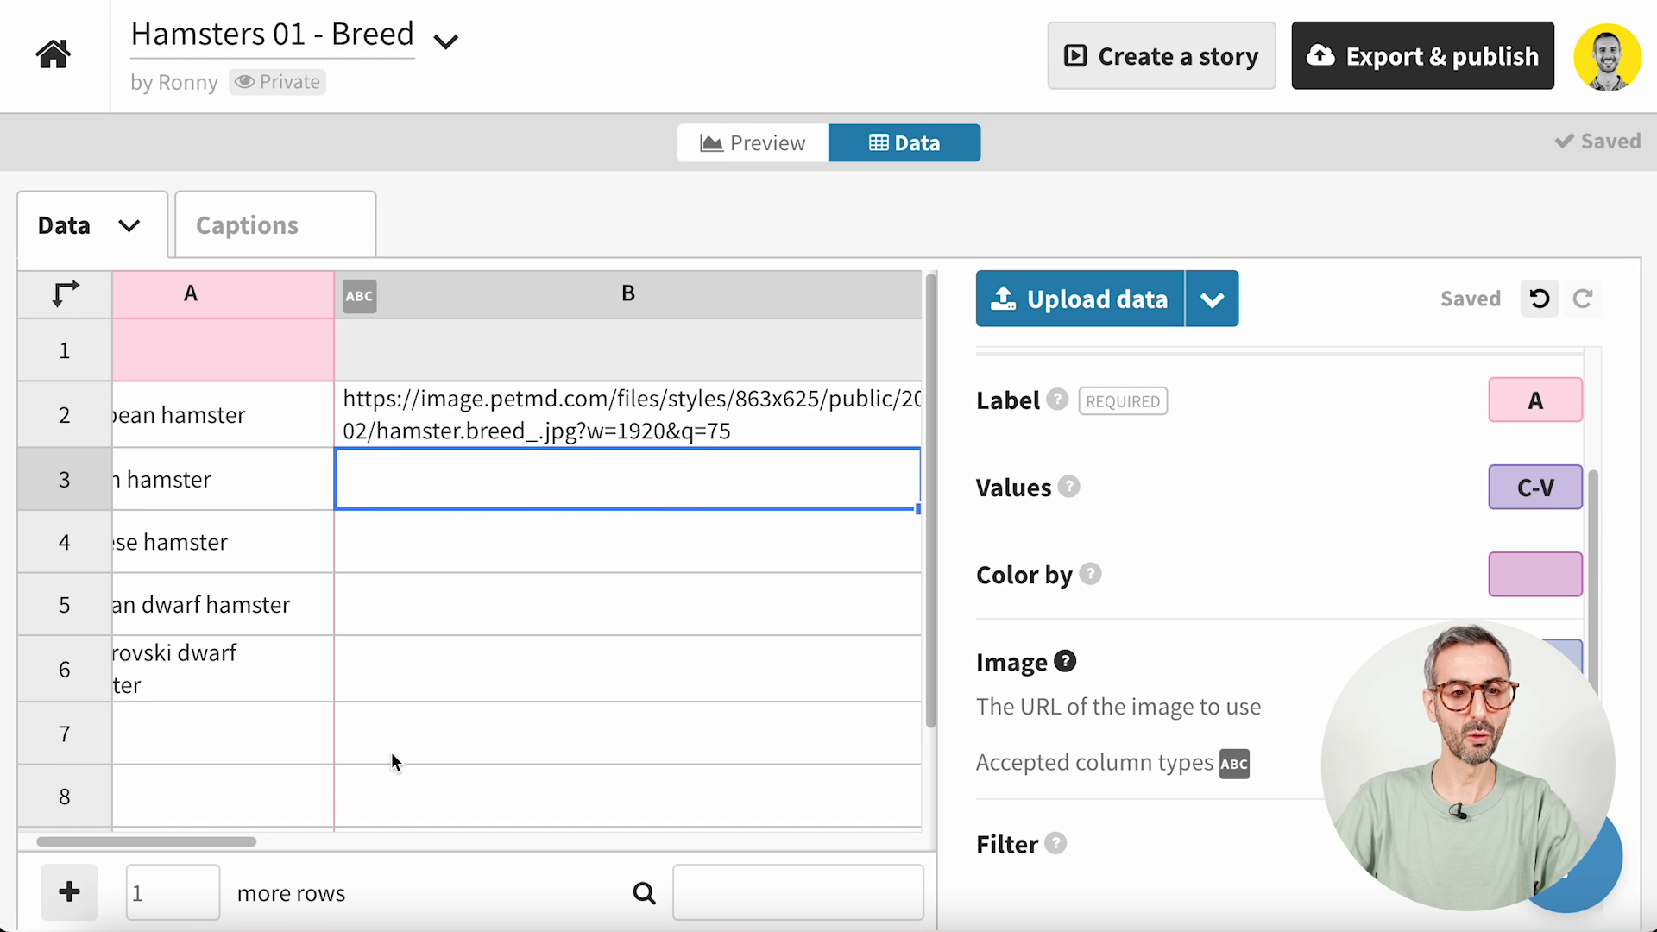
pyautogui.moveTo(222, 844); pyautogui.dragTo(198, 844)
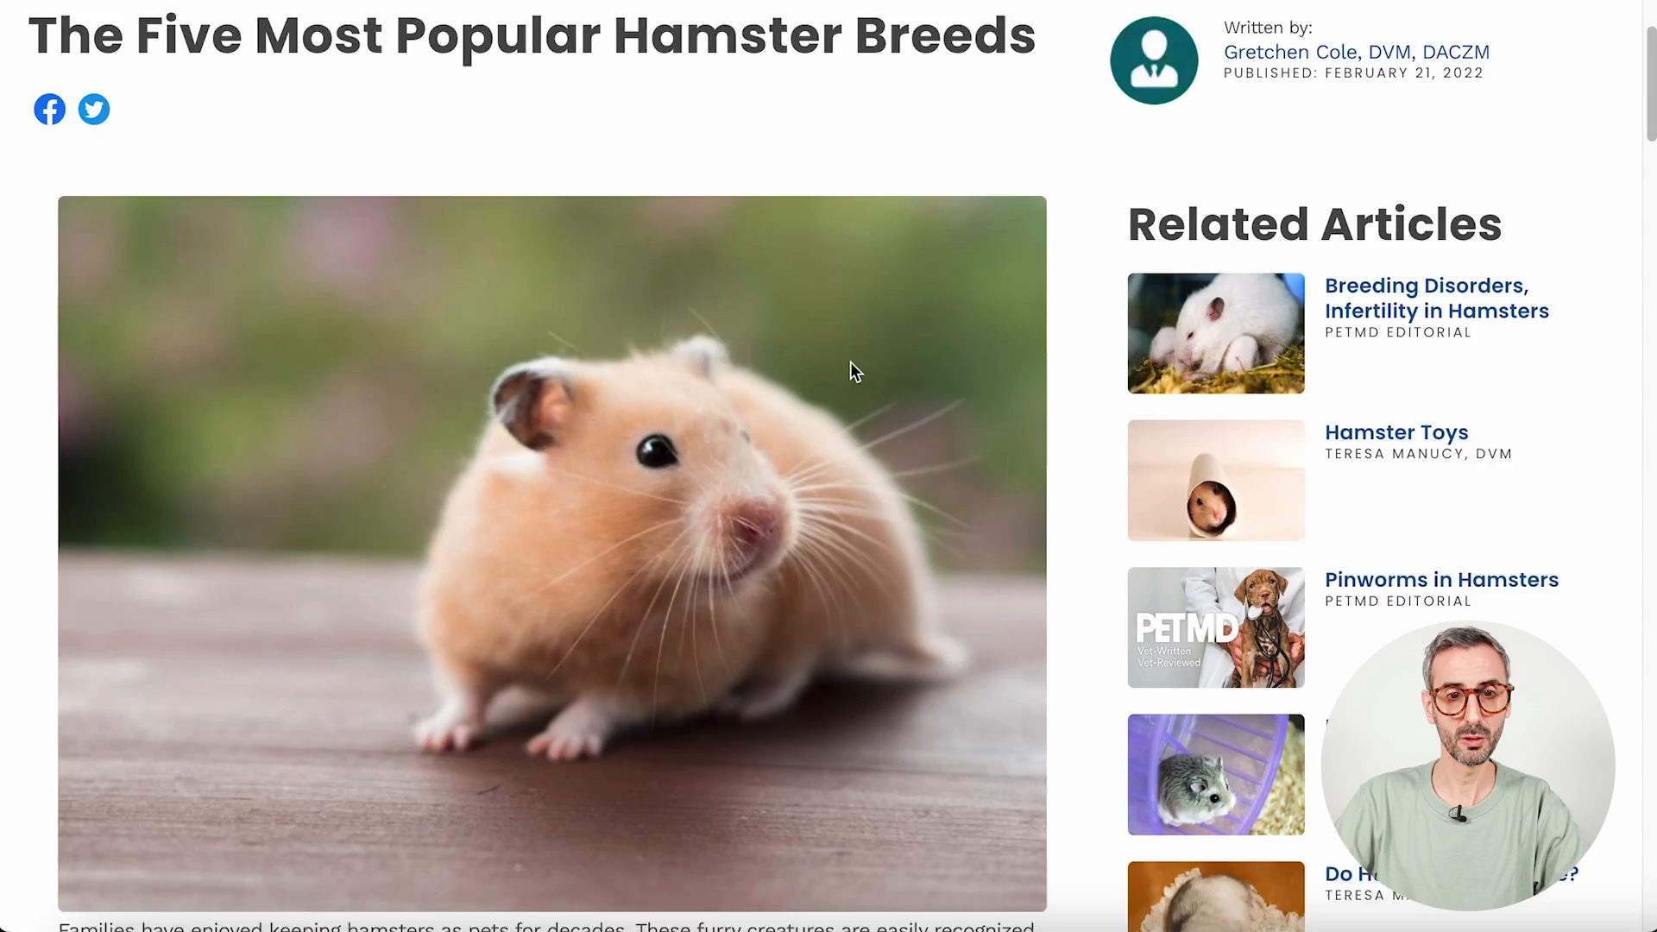
pyautogui.scroll(-6, 847, 380)
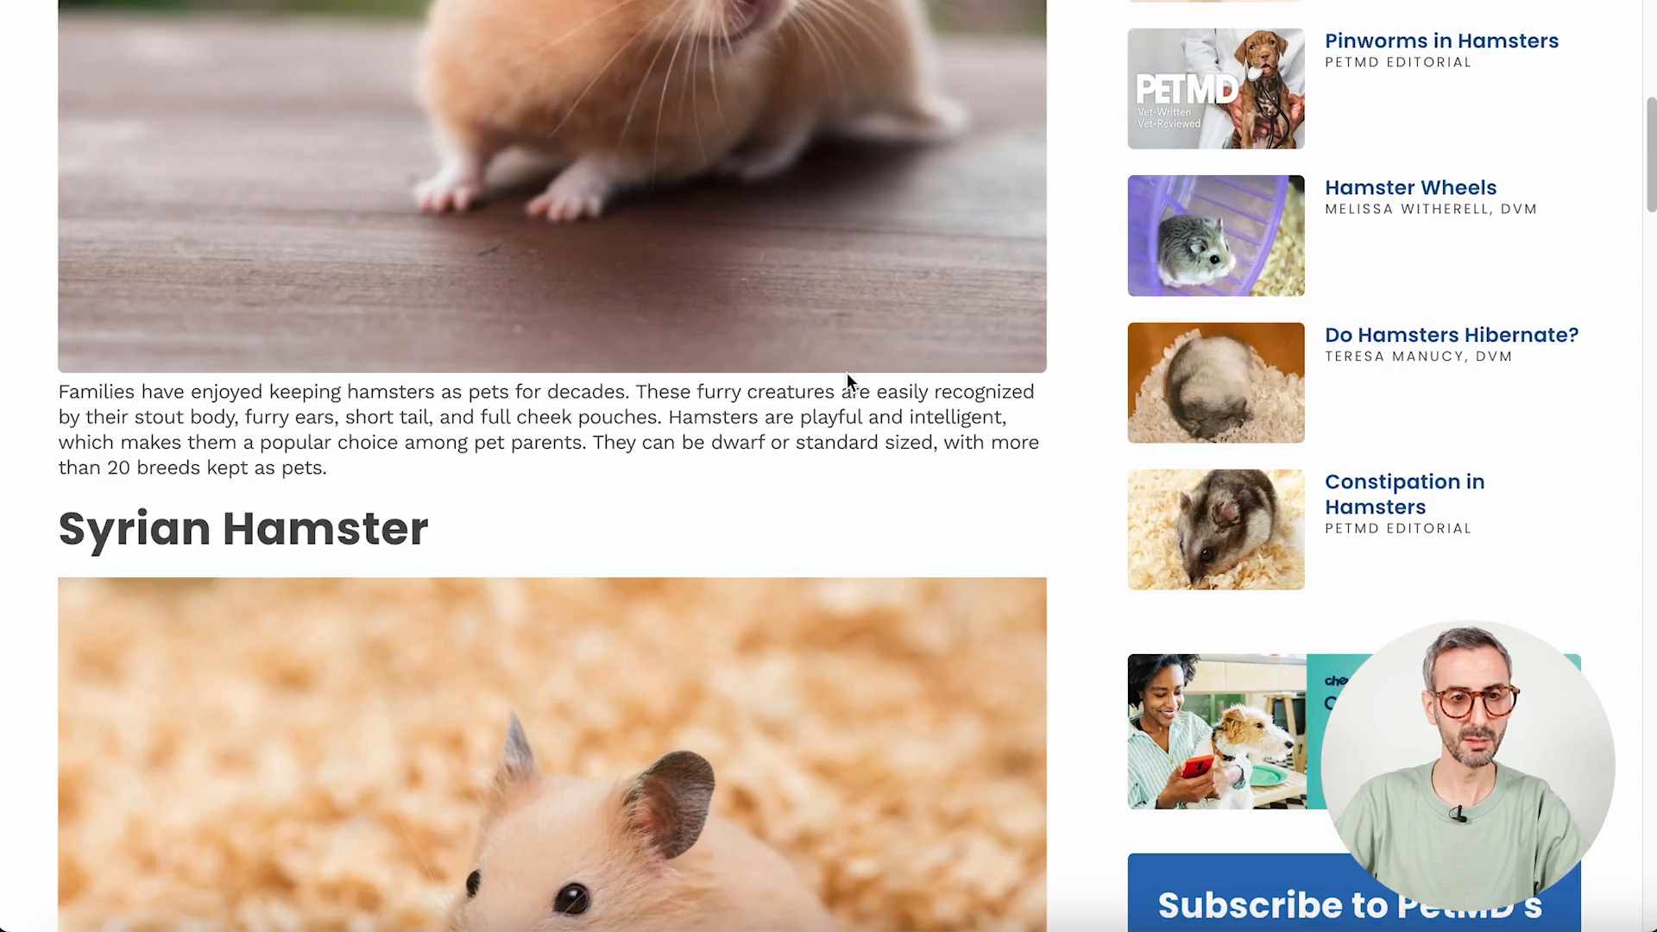
pyautogui.scroll(-5, 814, 480)
pyautogui.rightClick(818, 357)
pyautogui.click(889, 466)
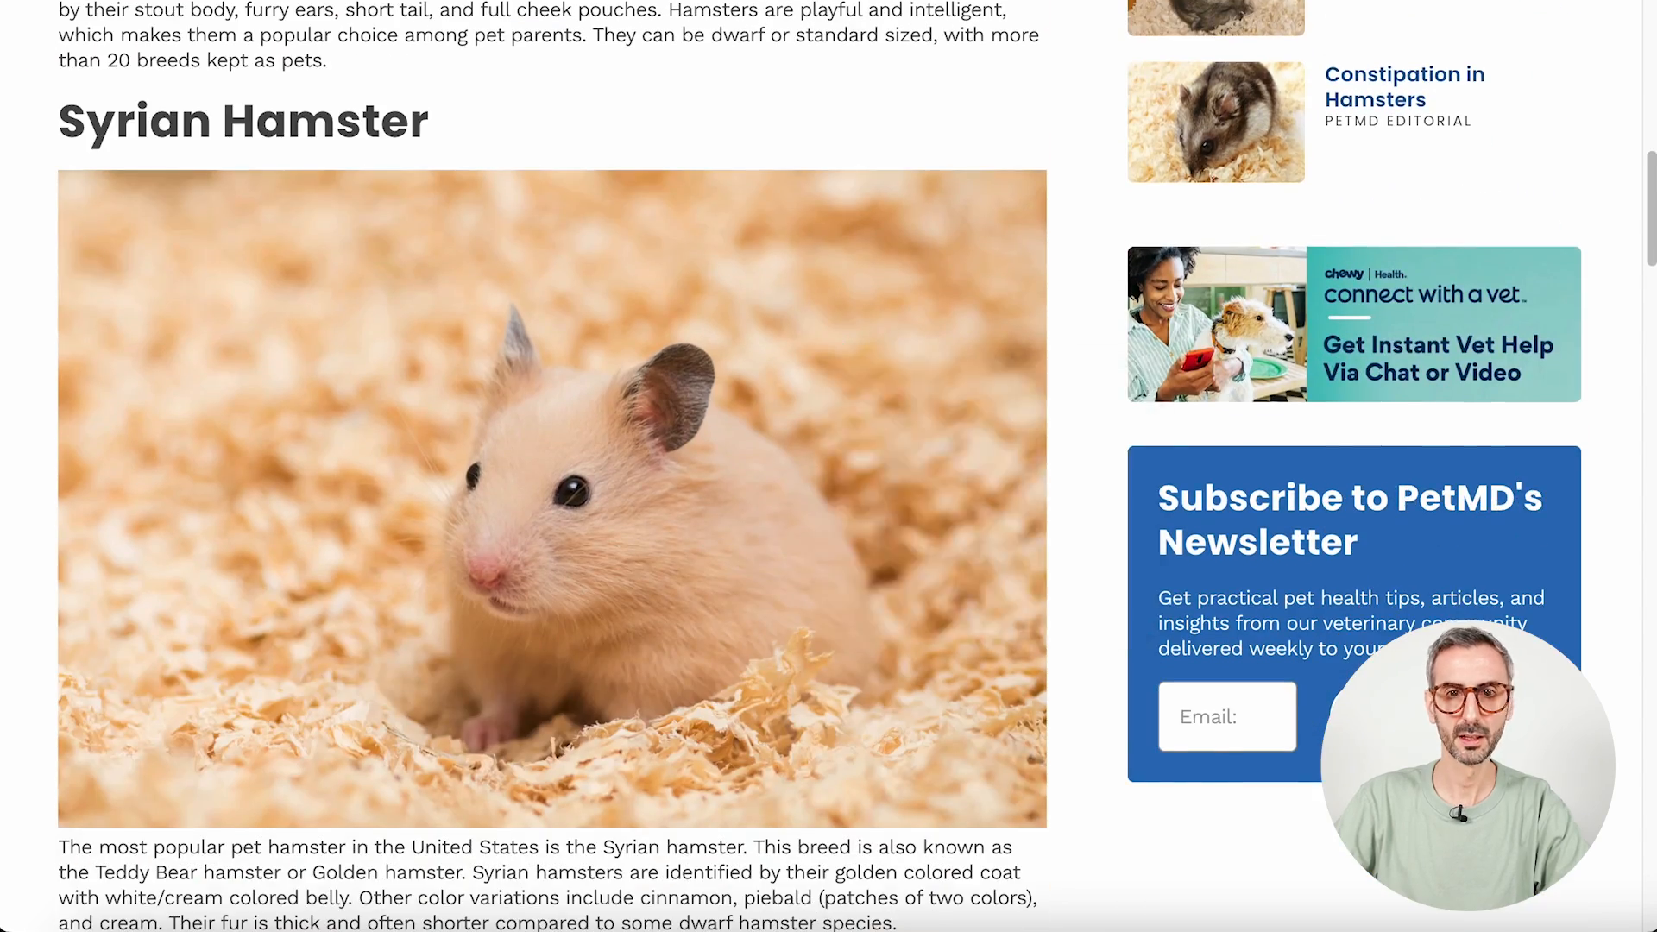
pyautogui.press('Return')
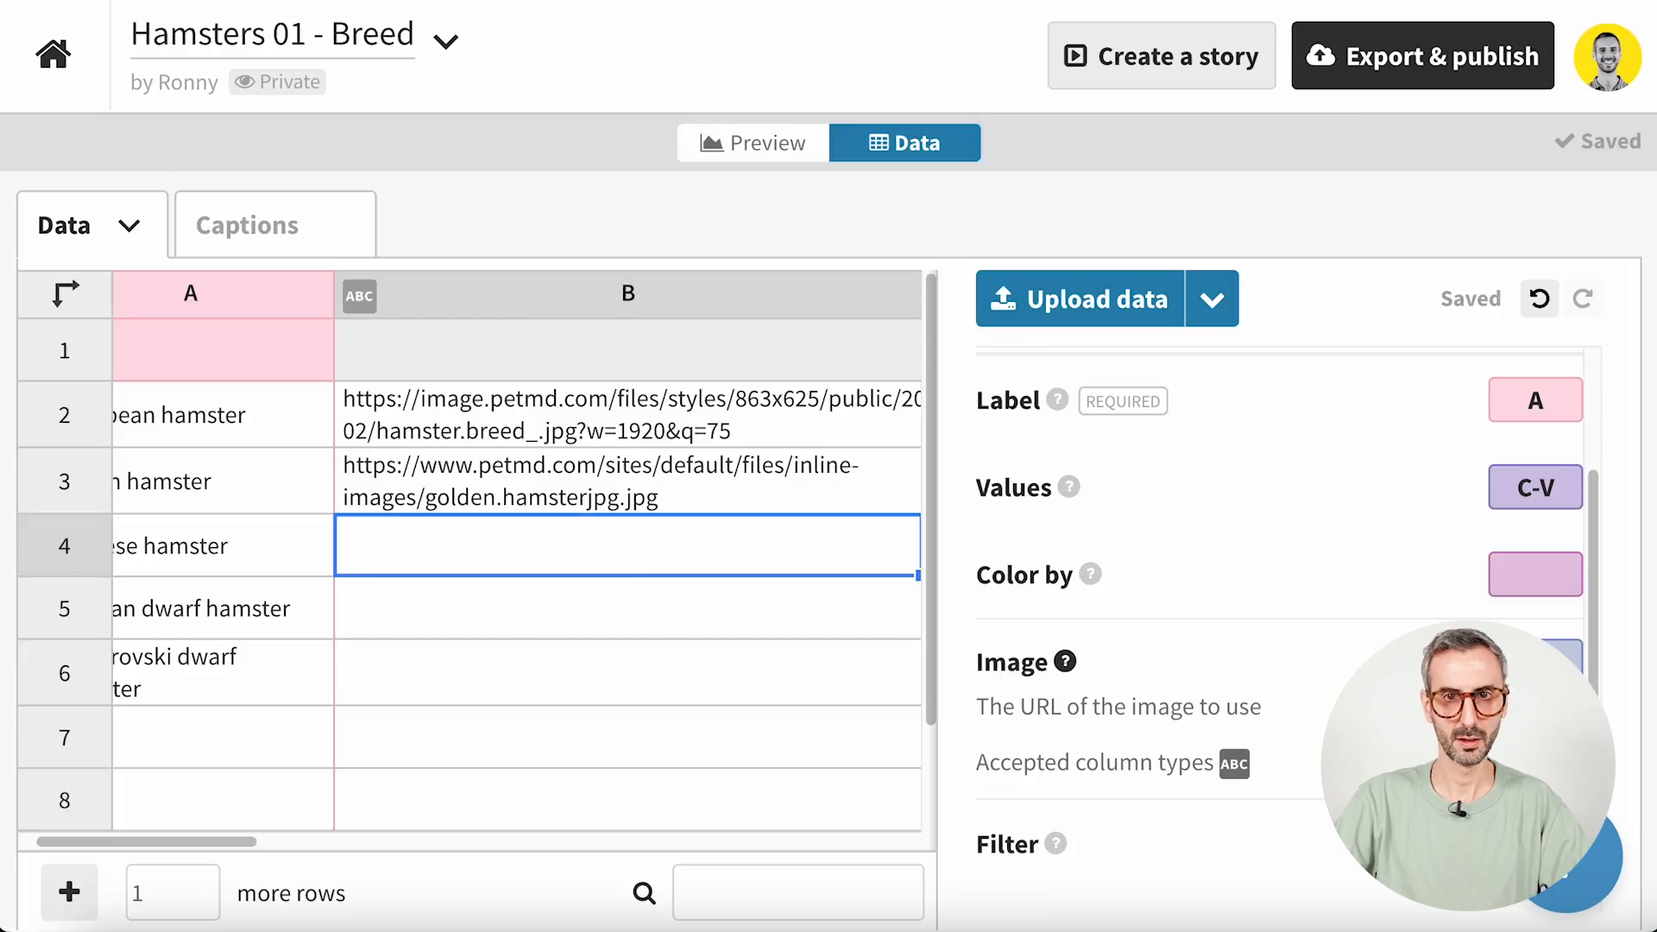
# - Enter the article's image addresses for chinese.hamster.jpg in cell B4 and djungarian.dwarf_.hamster.jpg in cell B5
pyautogui.hotkey('ctrl', 'v')
pyautogui.press('Return')
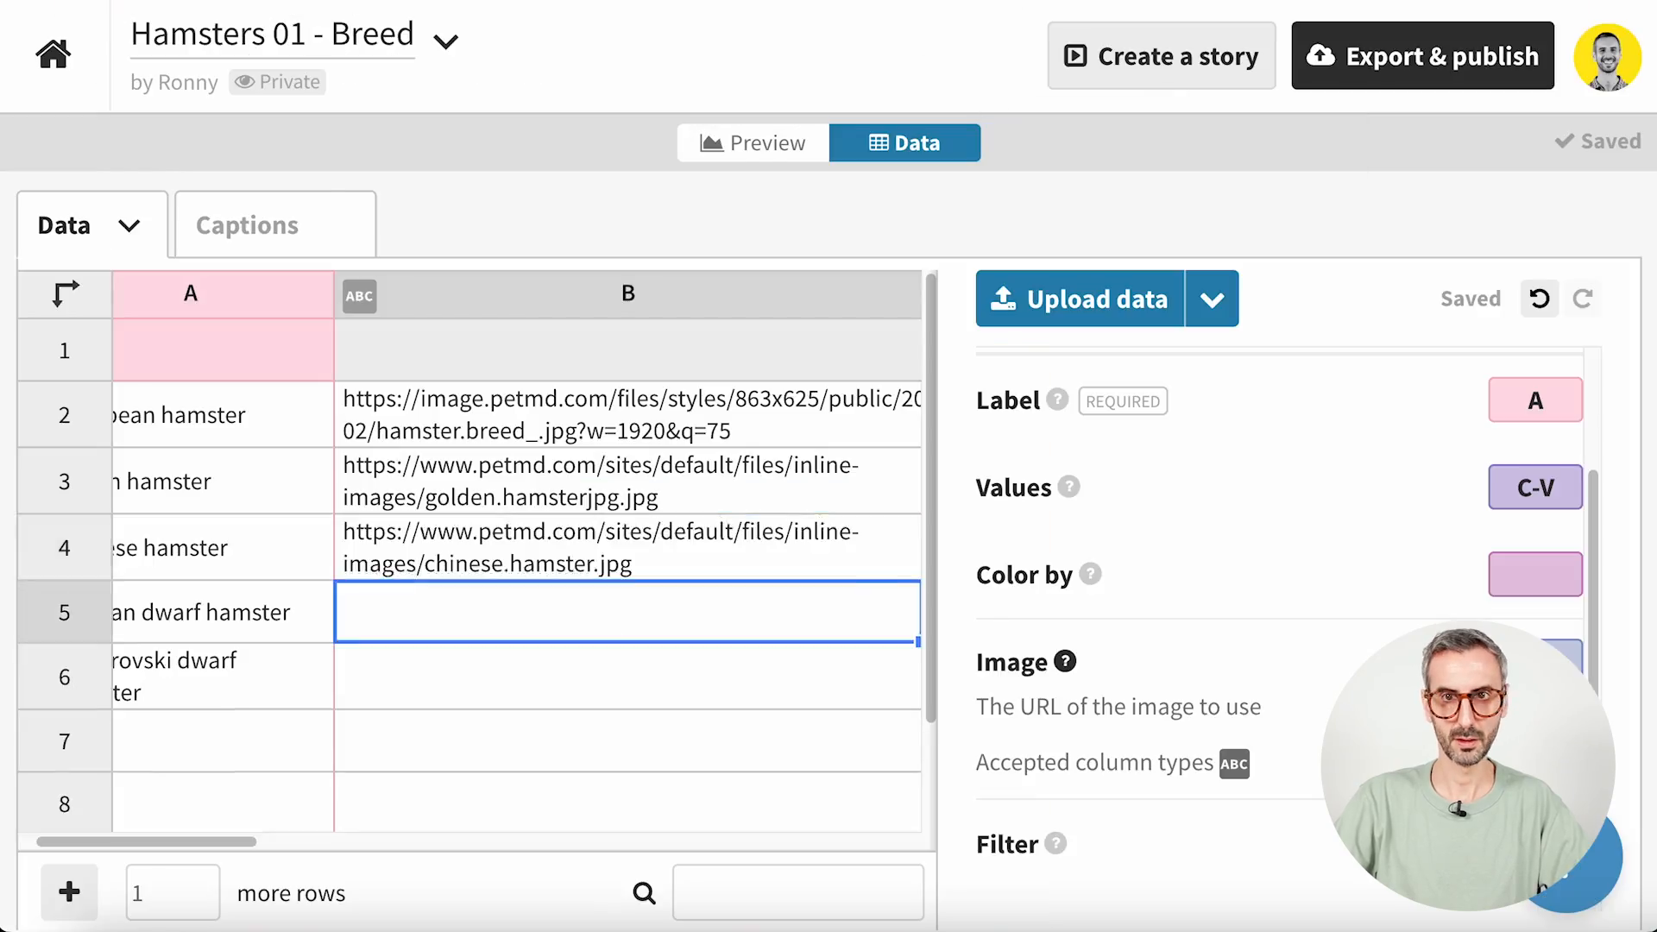
pyautogui.rightClick(772, 542)
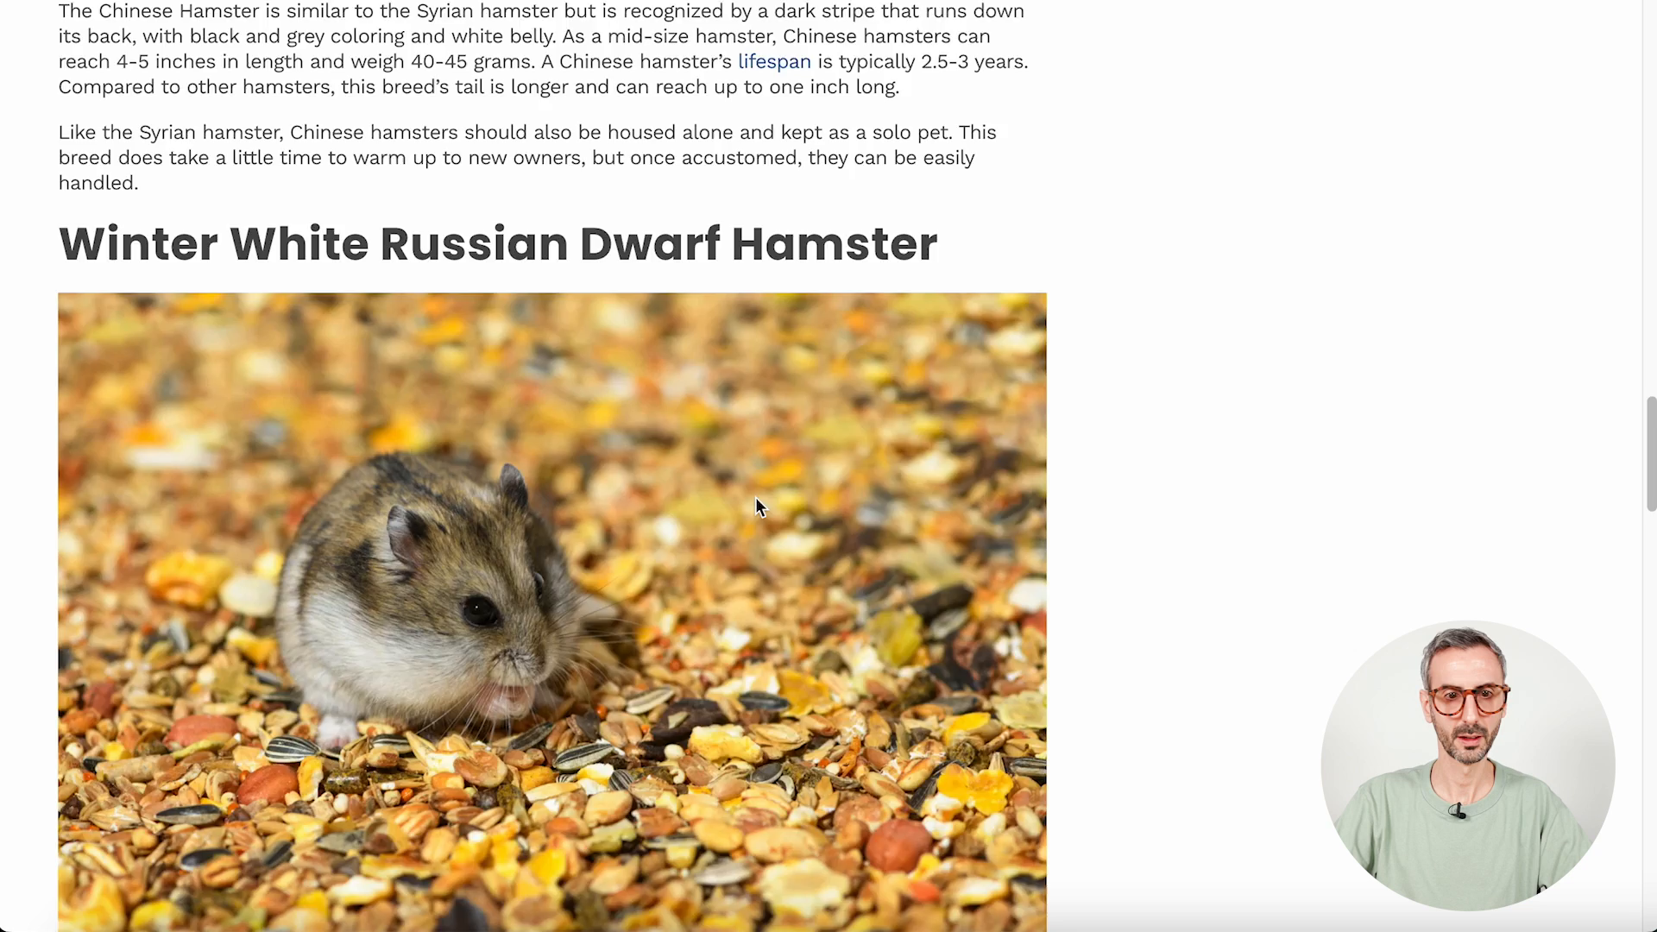
pyautogui.scroll(-10, 758, 506)
pyautogui.rightClick(776, 359)
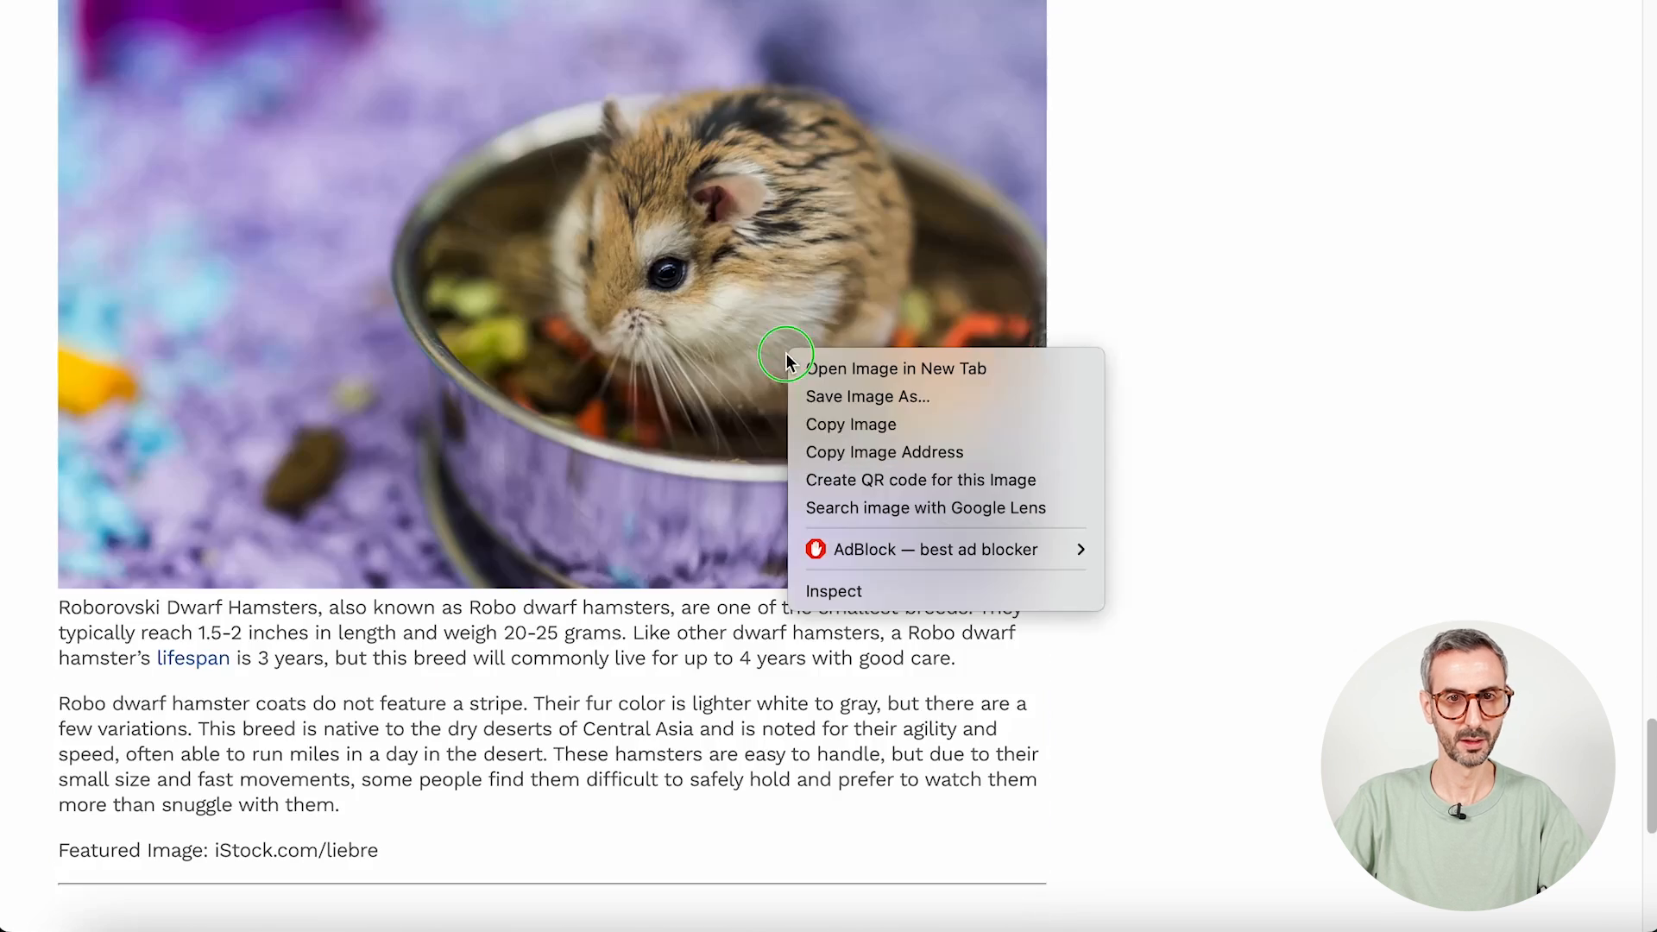
pyautogui.write('https://www.petmd.com/sites/default/files/inline-images/djungarian.dwarf_.hamster.jpg')
pyautogui.press('Return')
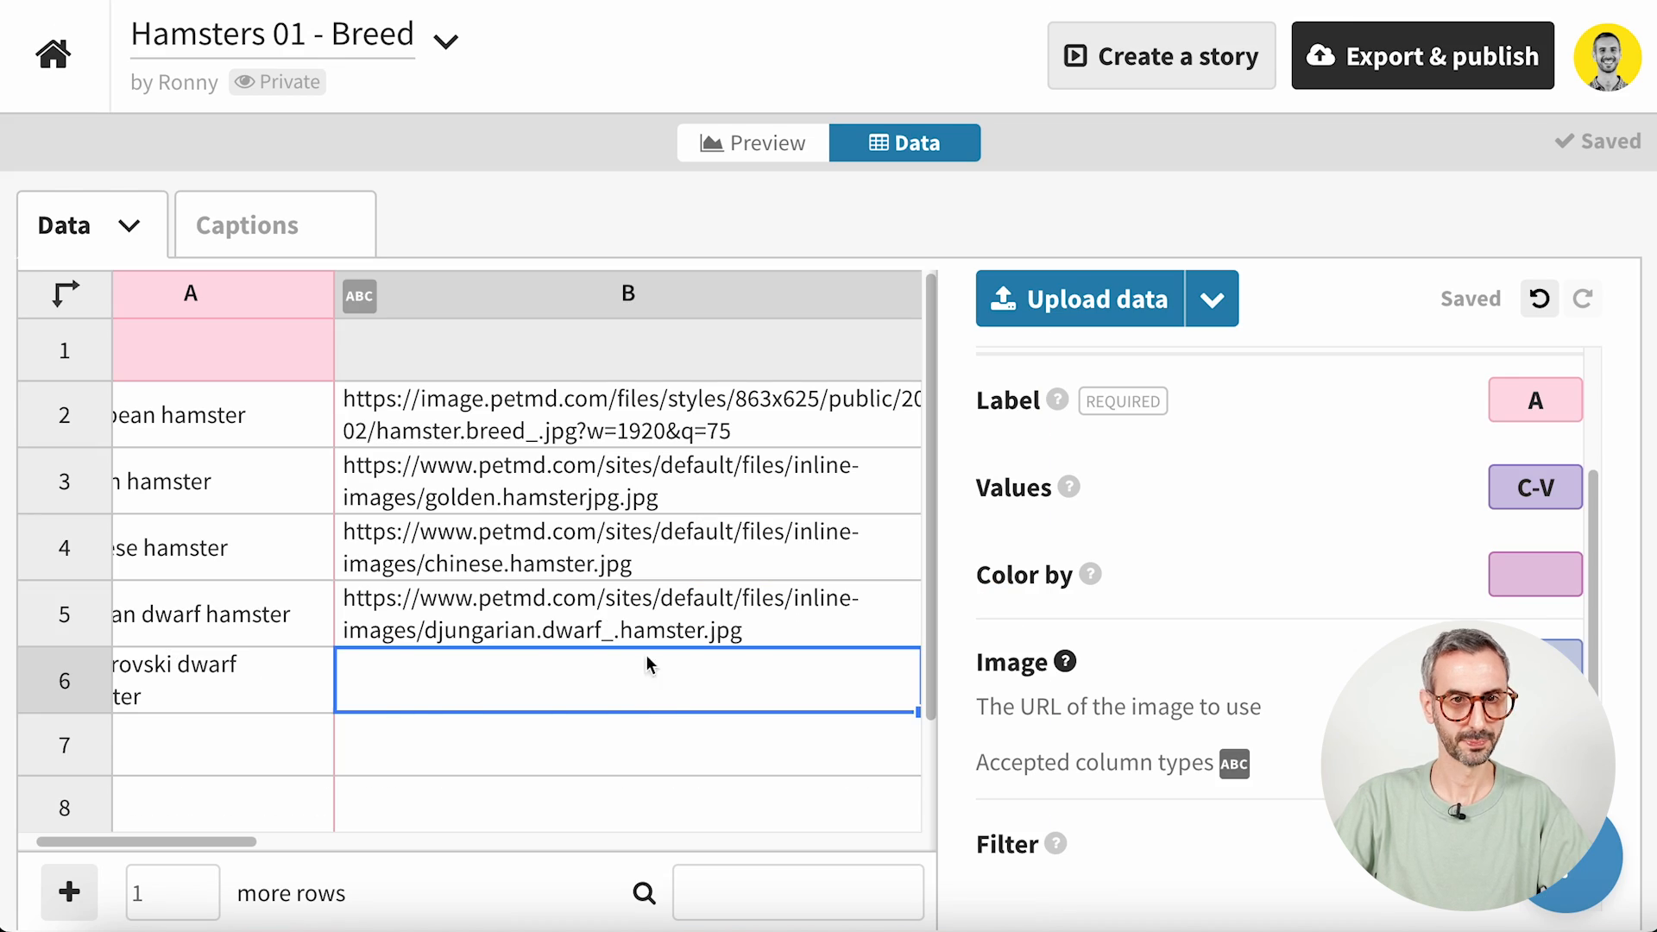
# - Enter the image address ending in robo.dwarf_.hamster.jpg in cell B6 and select the whole of column B
pyautogui.write('https://www.petmd.com/sites/default/files/inline-images/robo.dwarf_.hamster.jpg')
pyautogui.hotkey('ctrl', 'space')
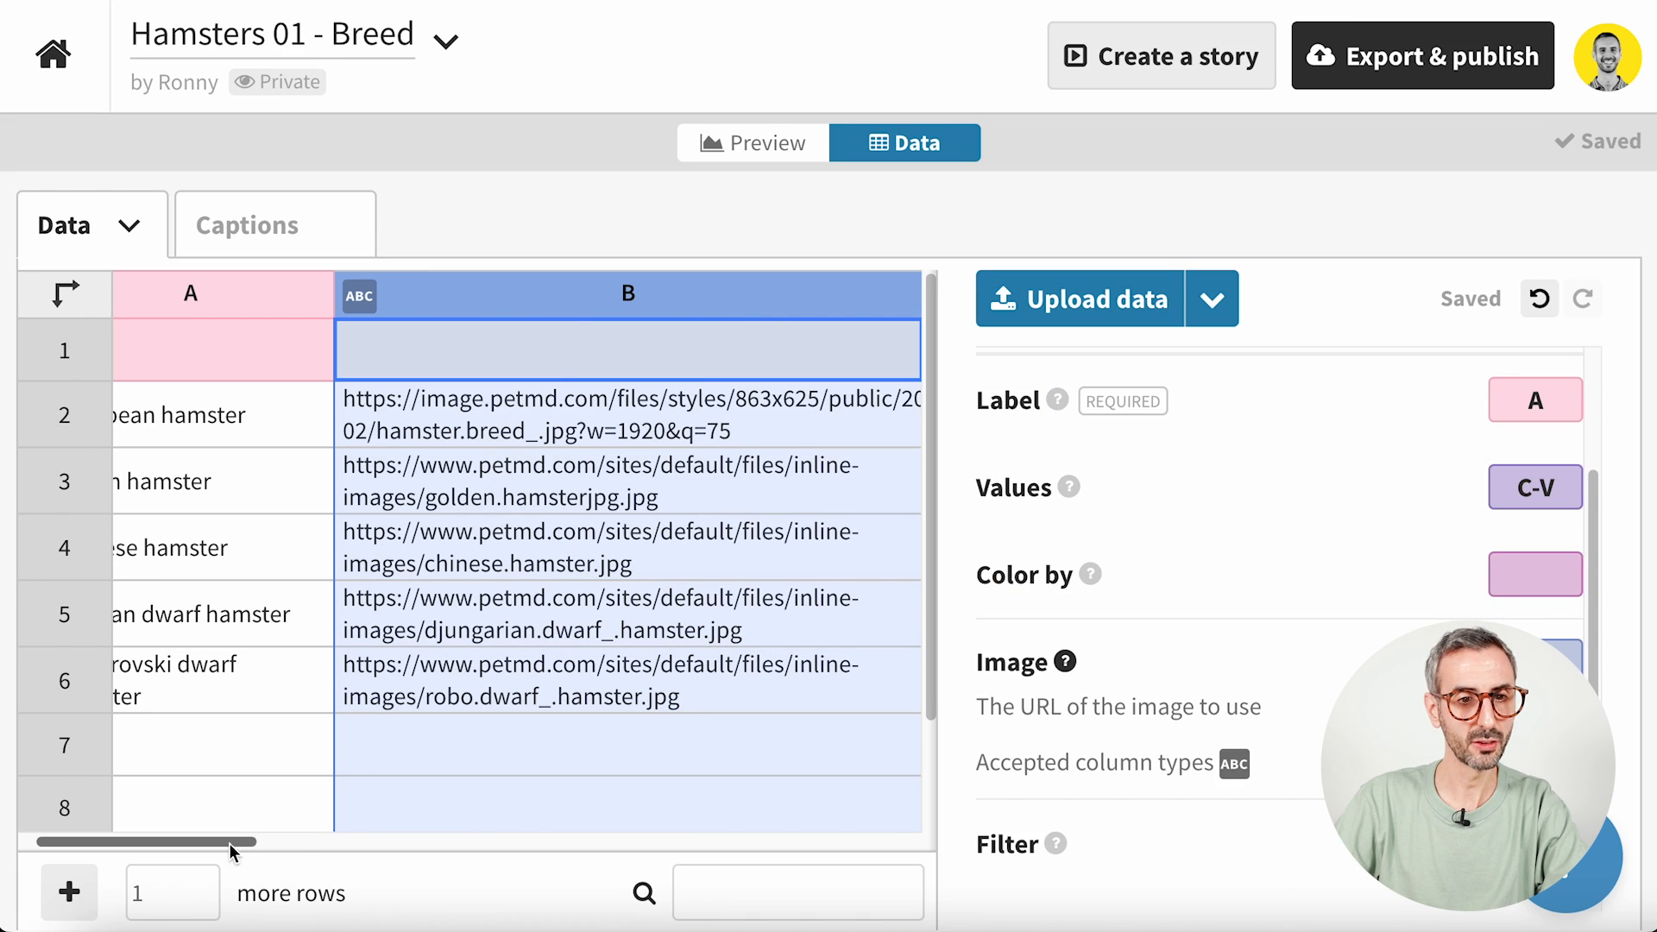
pyautogui.moveTo(226, 841); pyautogui.dragTo(151, 847)
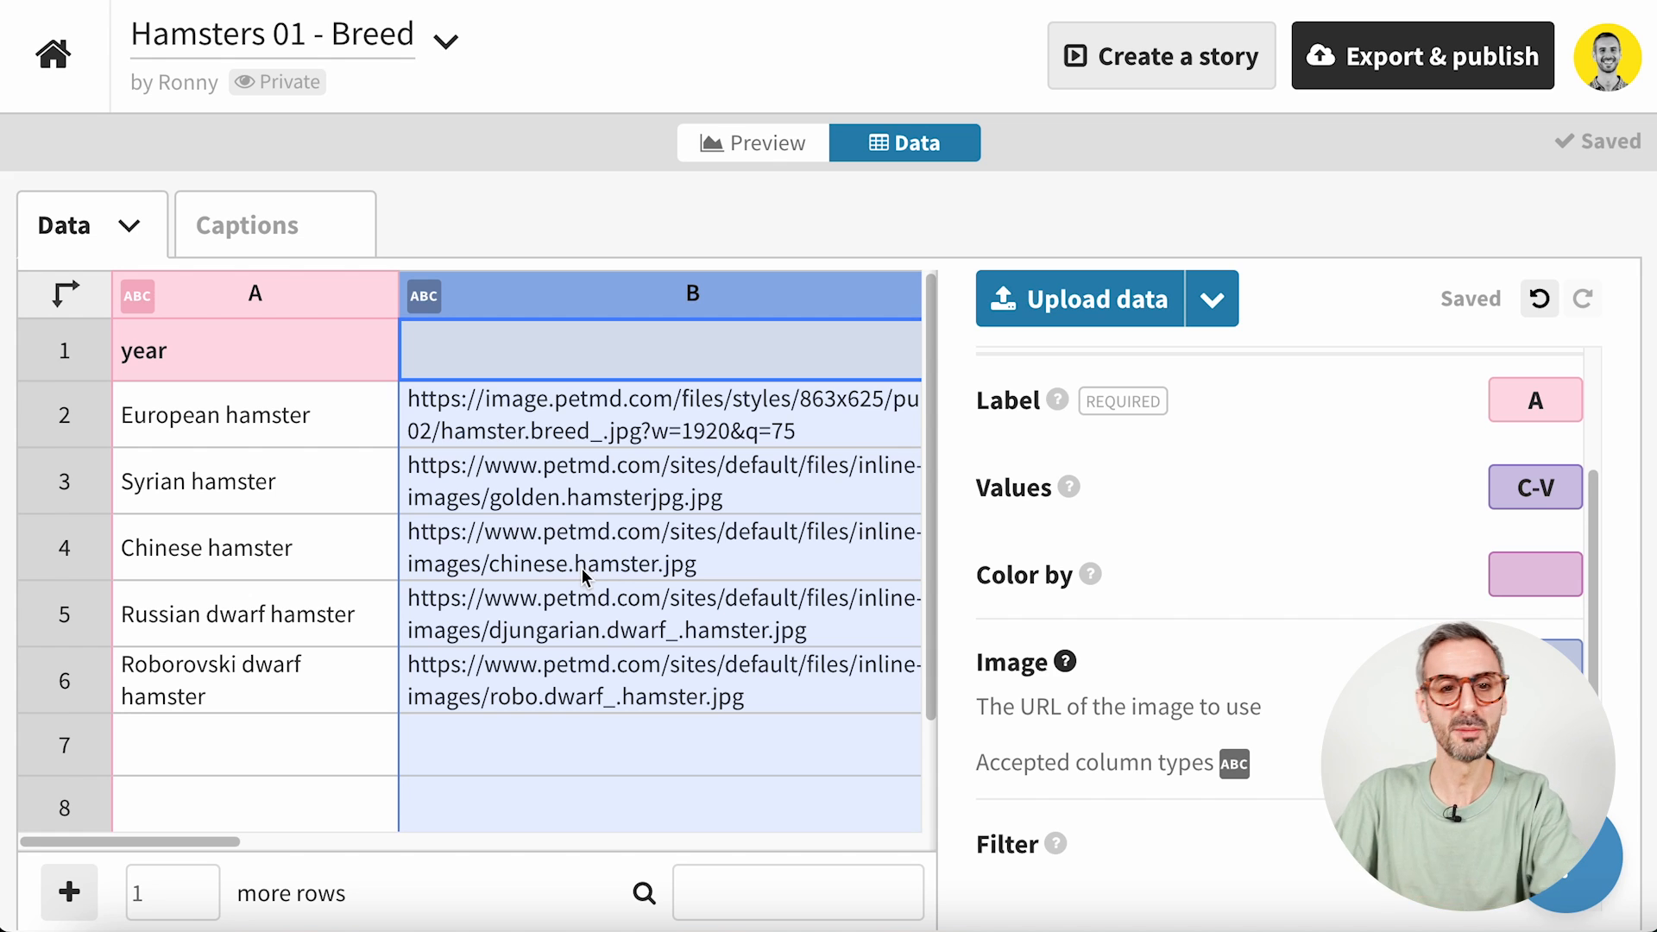
# - Assign column B as the chart's Image column and return to the chart preview
pyautogui.scroll(-1, 1225, 667)
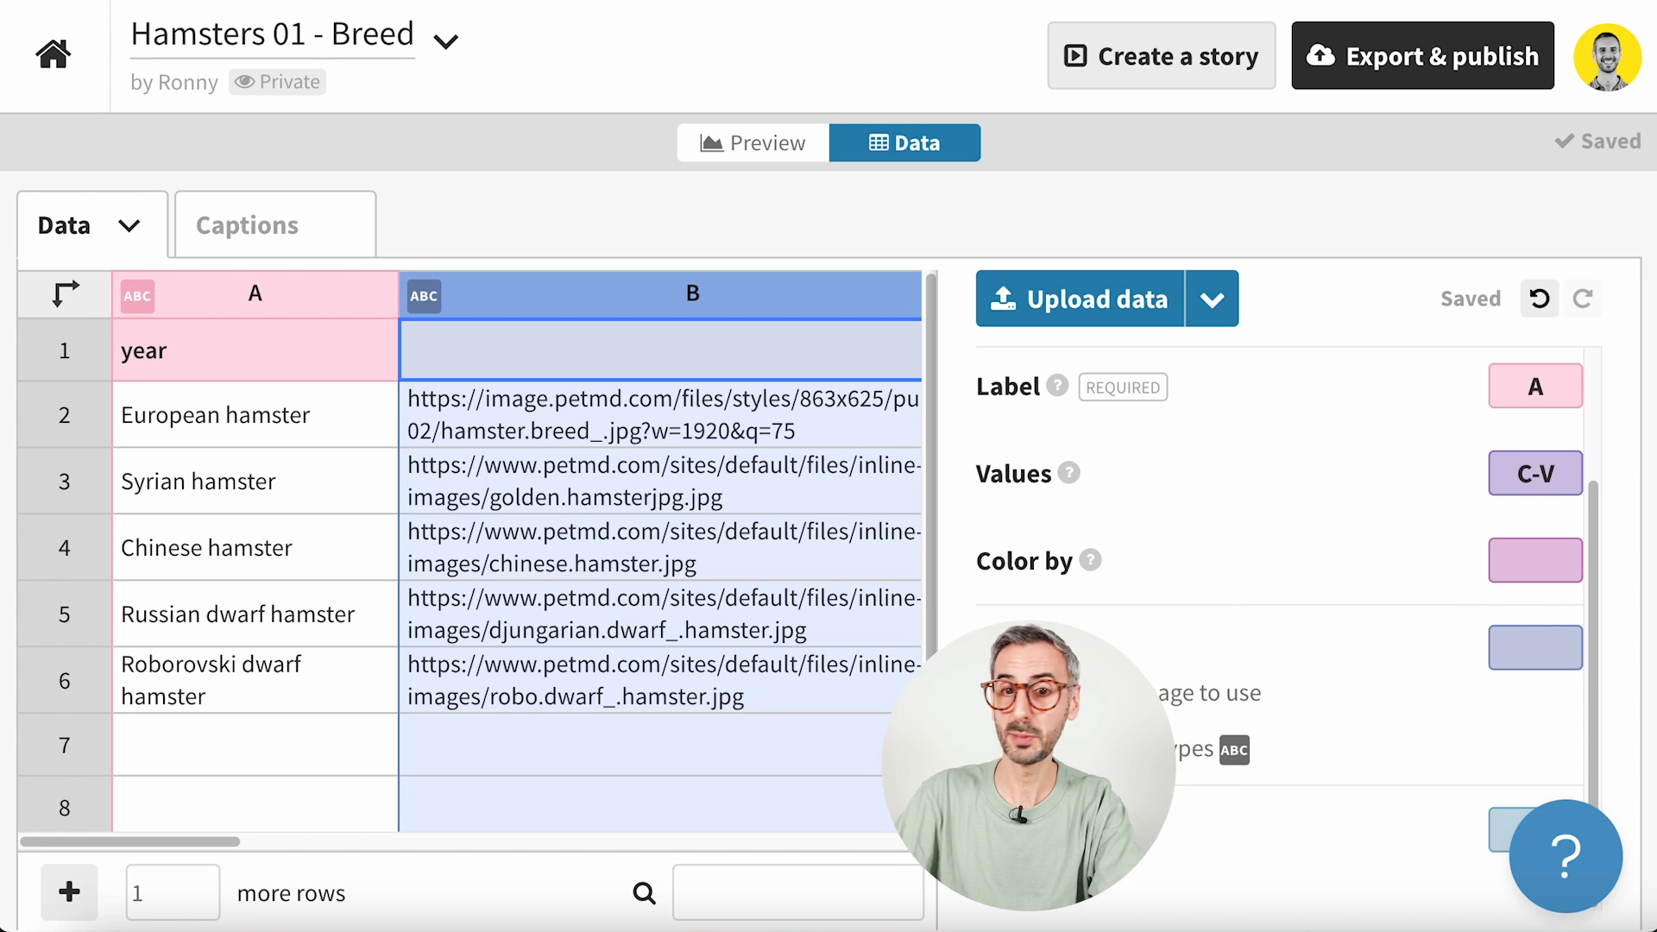
pyautogui.moveTo(976, 649); pyautogui.dragTo(1064, 653)
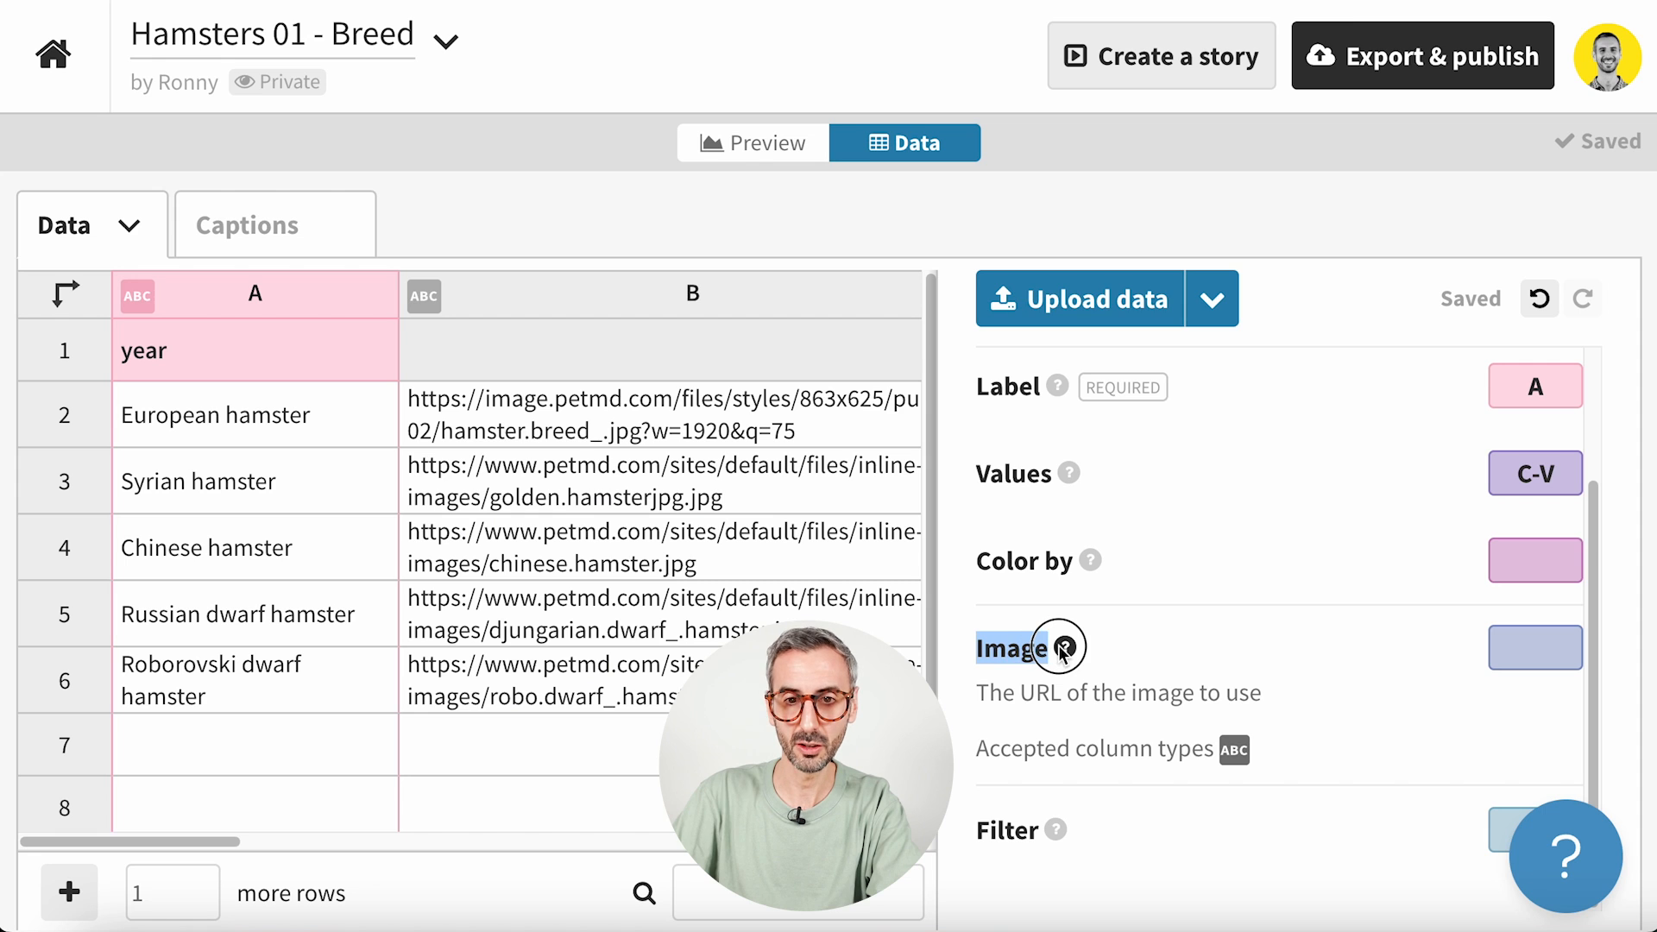
pyautogui.click(1063, 648)
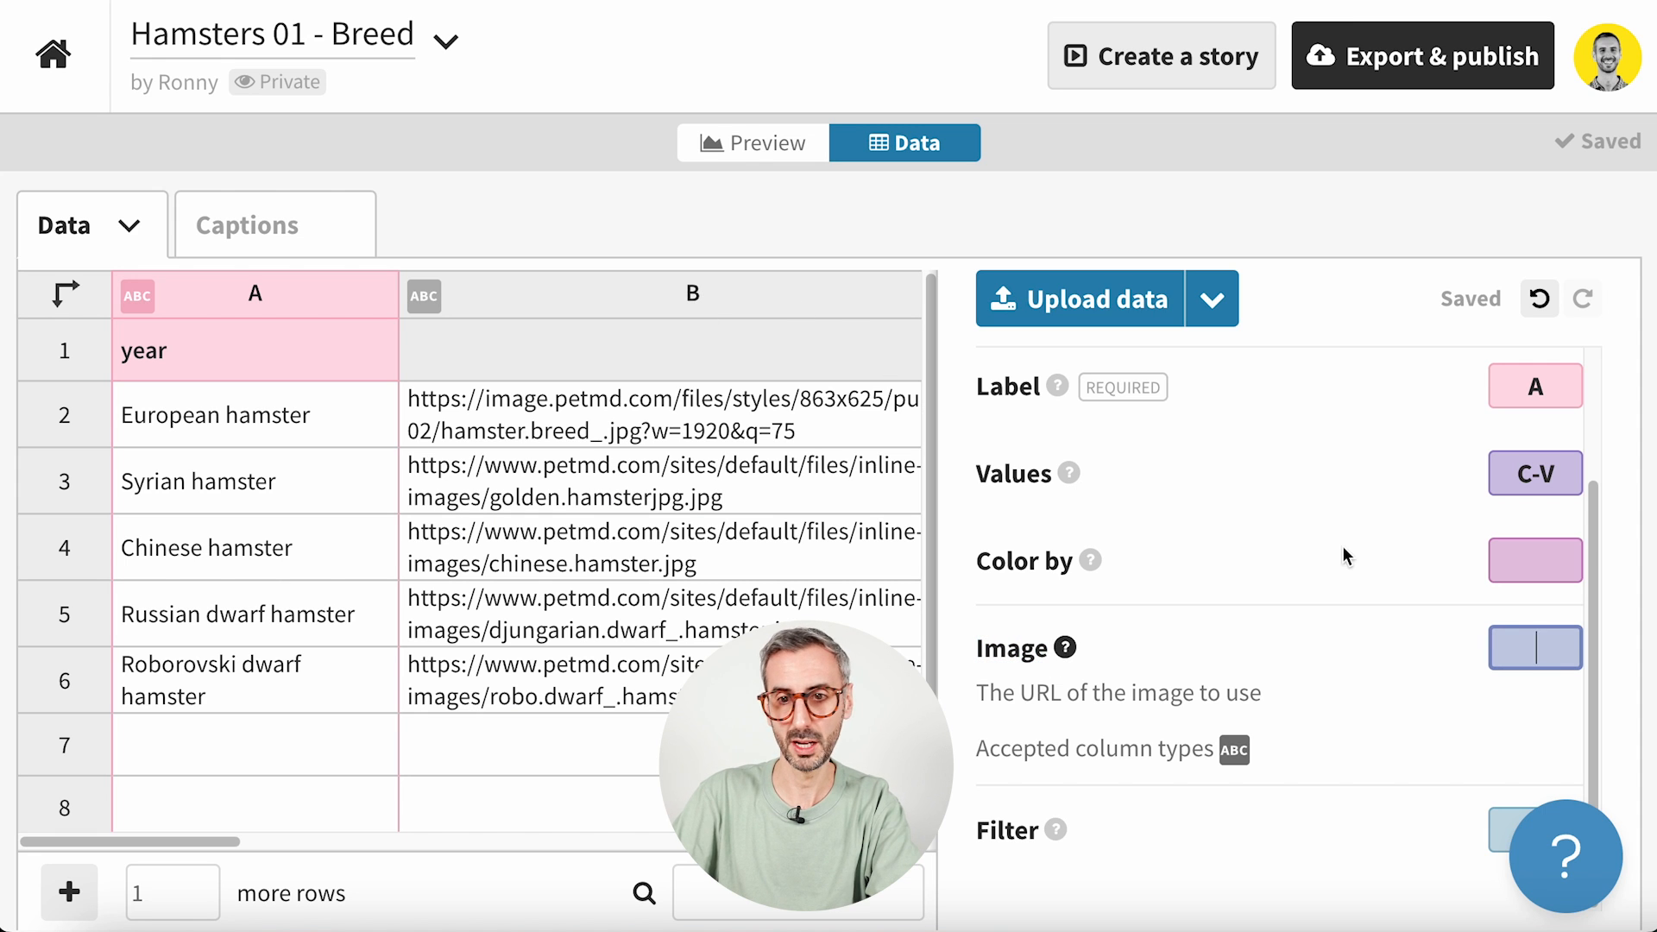
pyautogui.click(1529, 647)
pyautogui.write('B')
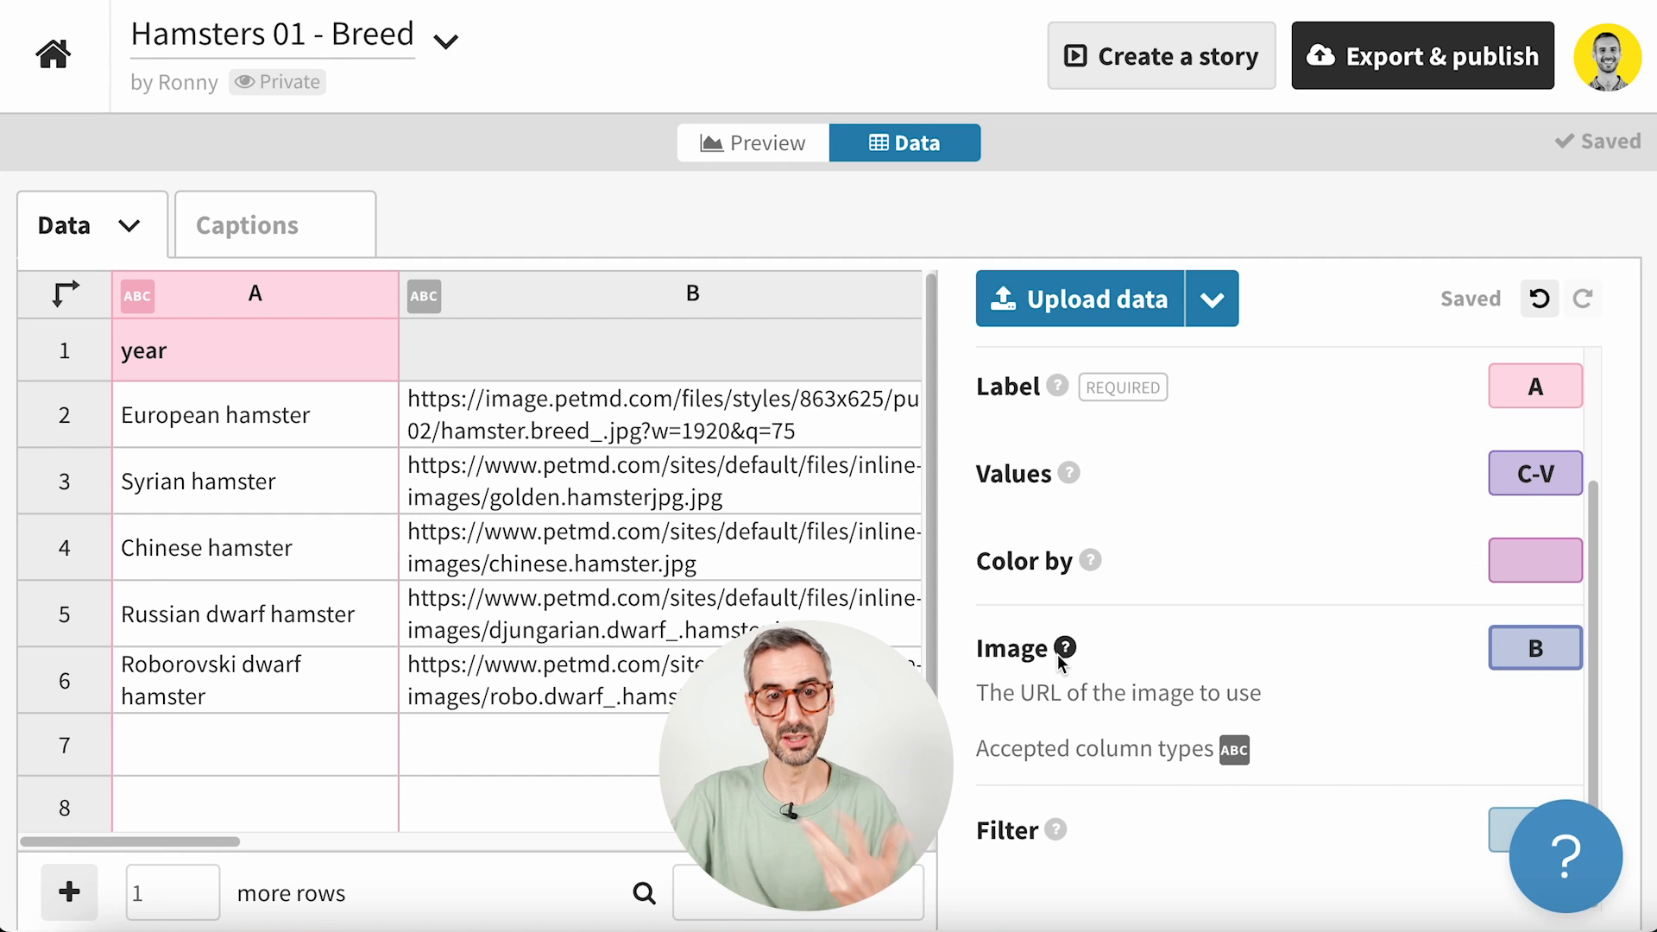
pyautogui.click(809, 162)
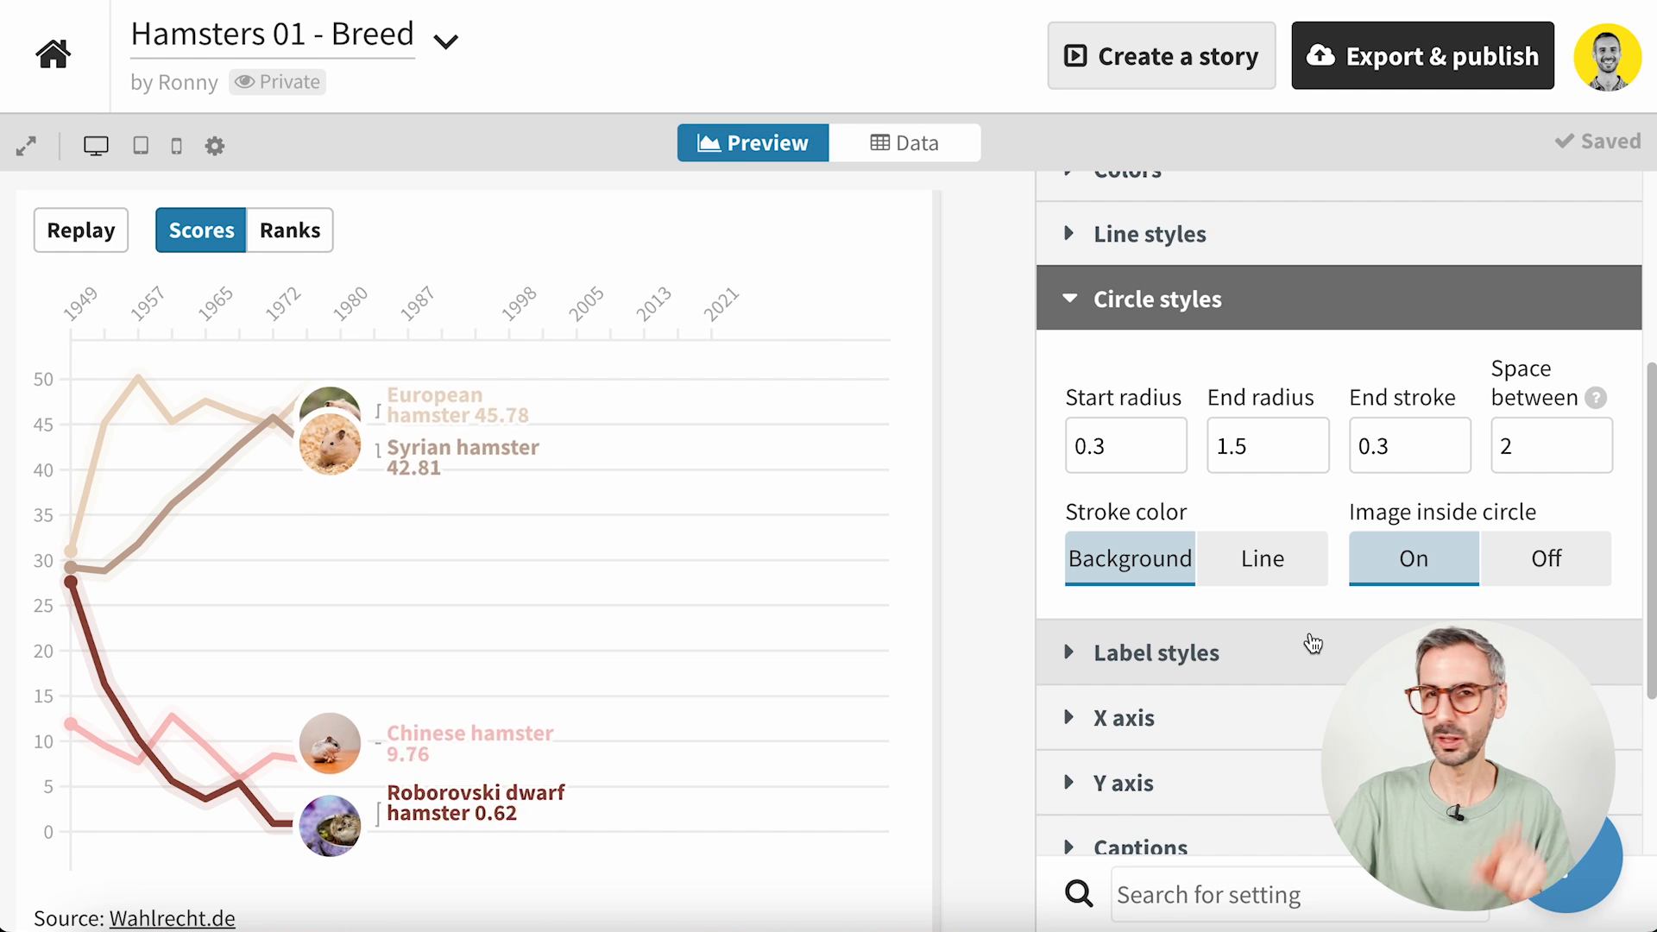
# - Set the chart's animation duration to 500 in the Animation settings
pyautogui.scroll(-2, 1054, 733)
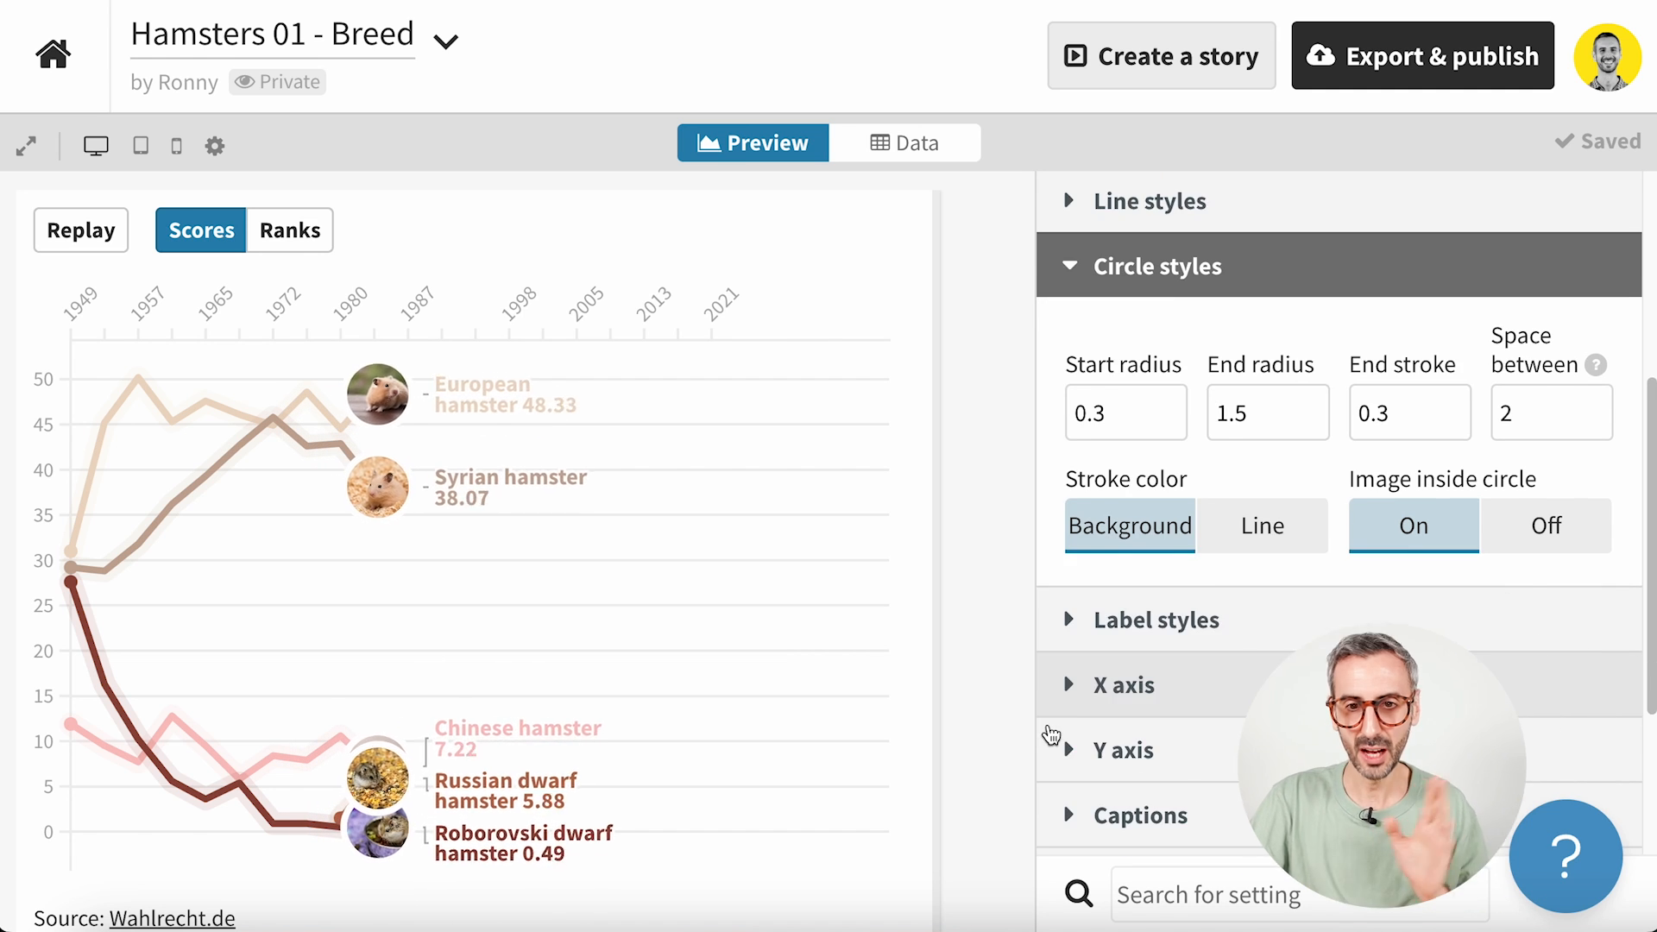
pyautogui.scroll(-4, 1053, 730)
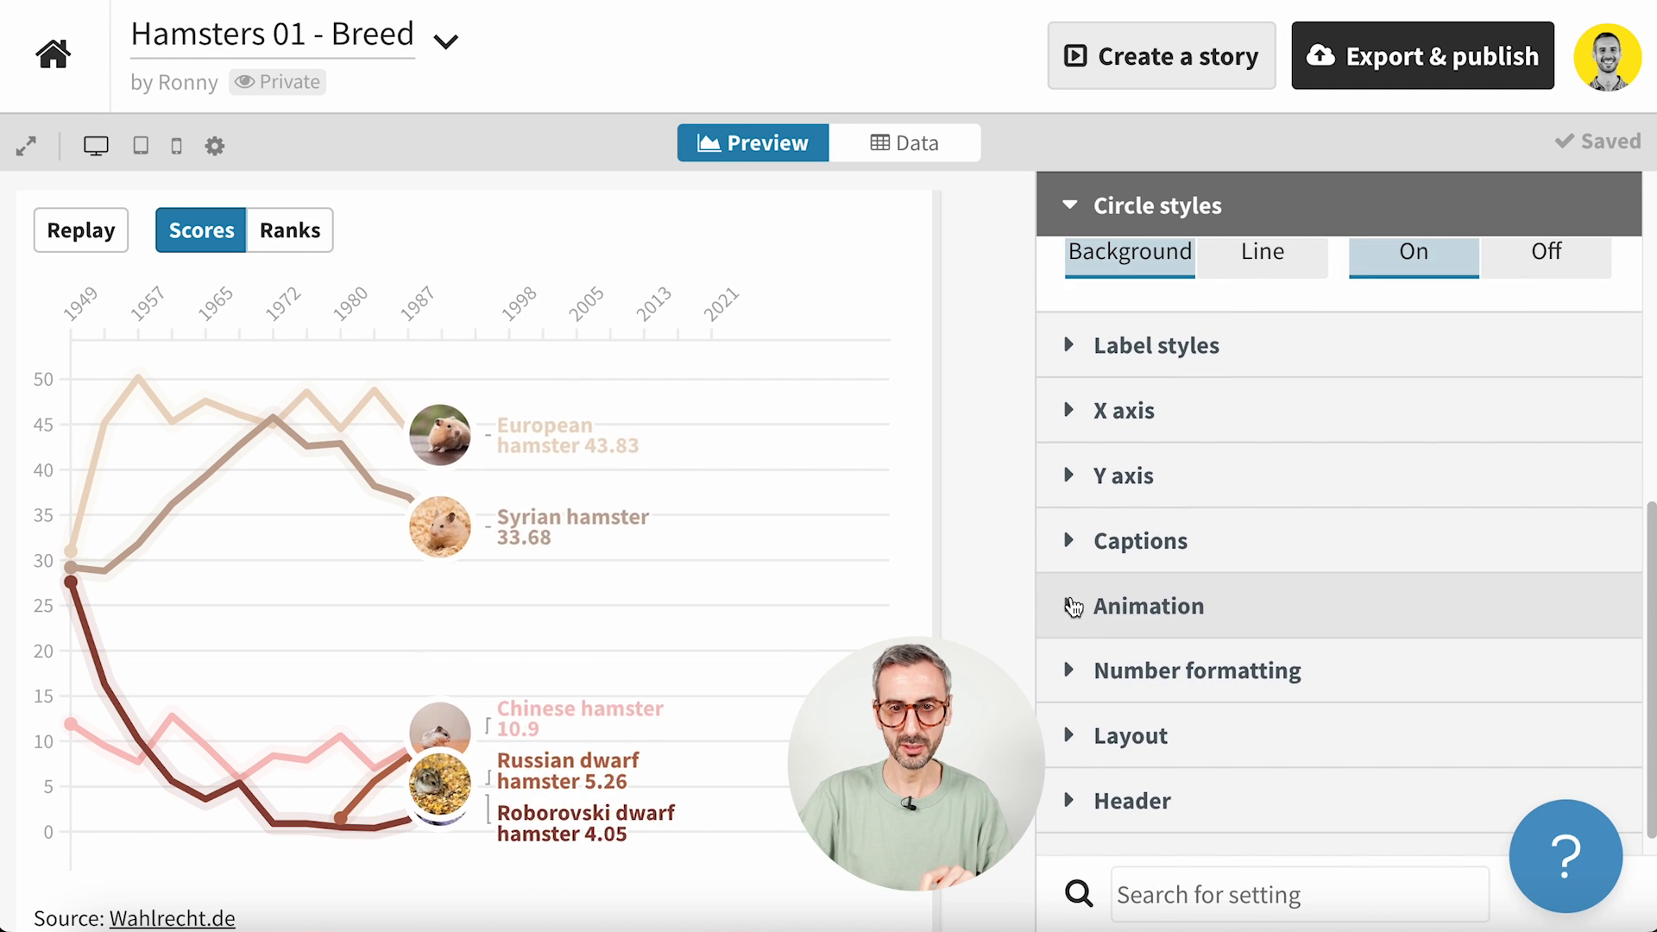
pyautogui.click(1070, 604)
pyautogui.scroll(-1, 1062, 733)
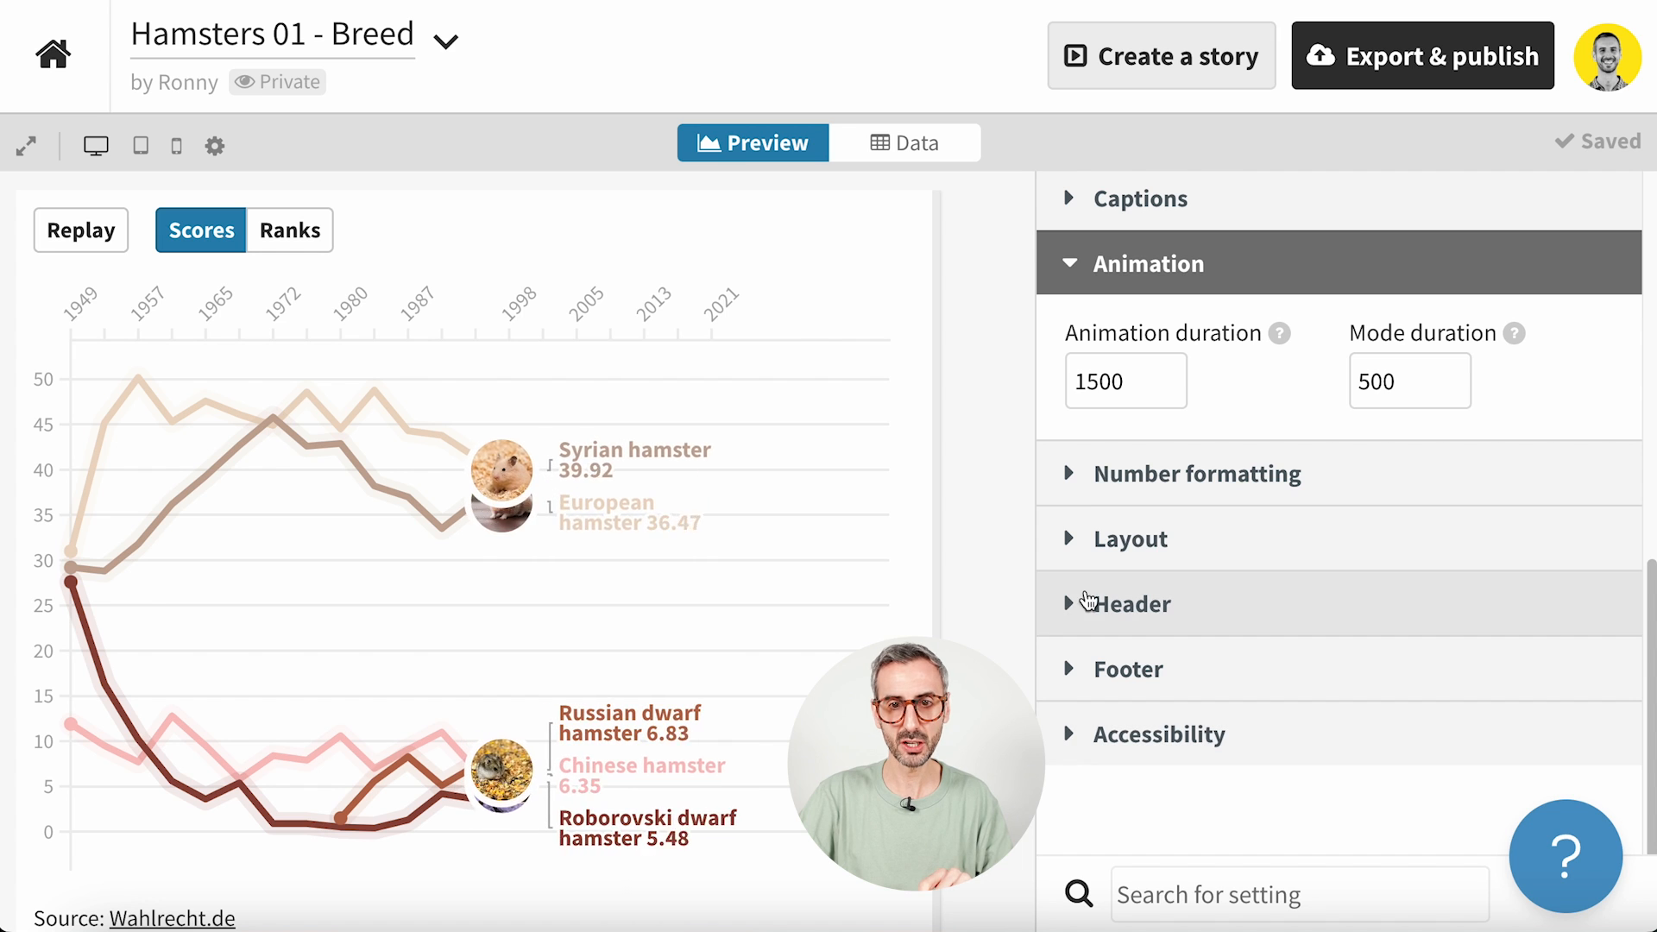
pyautogui.click(1170, 389)
pyautogui.click(1170, 389)
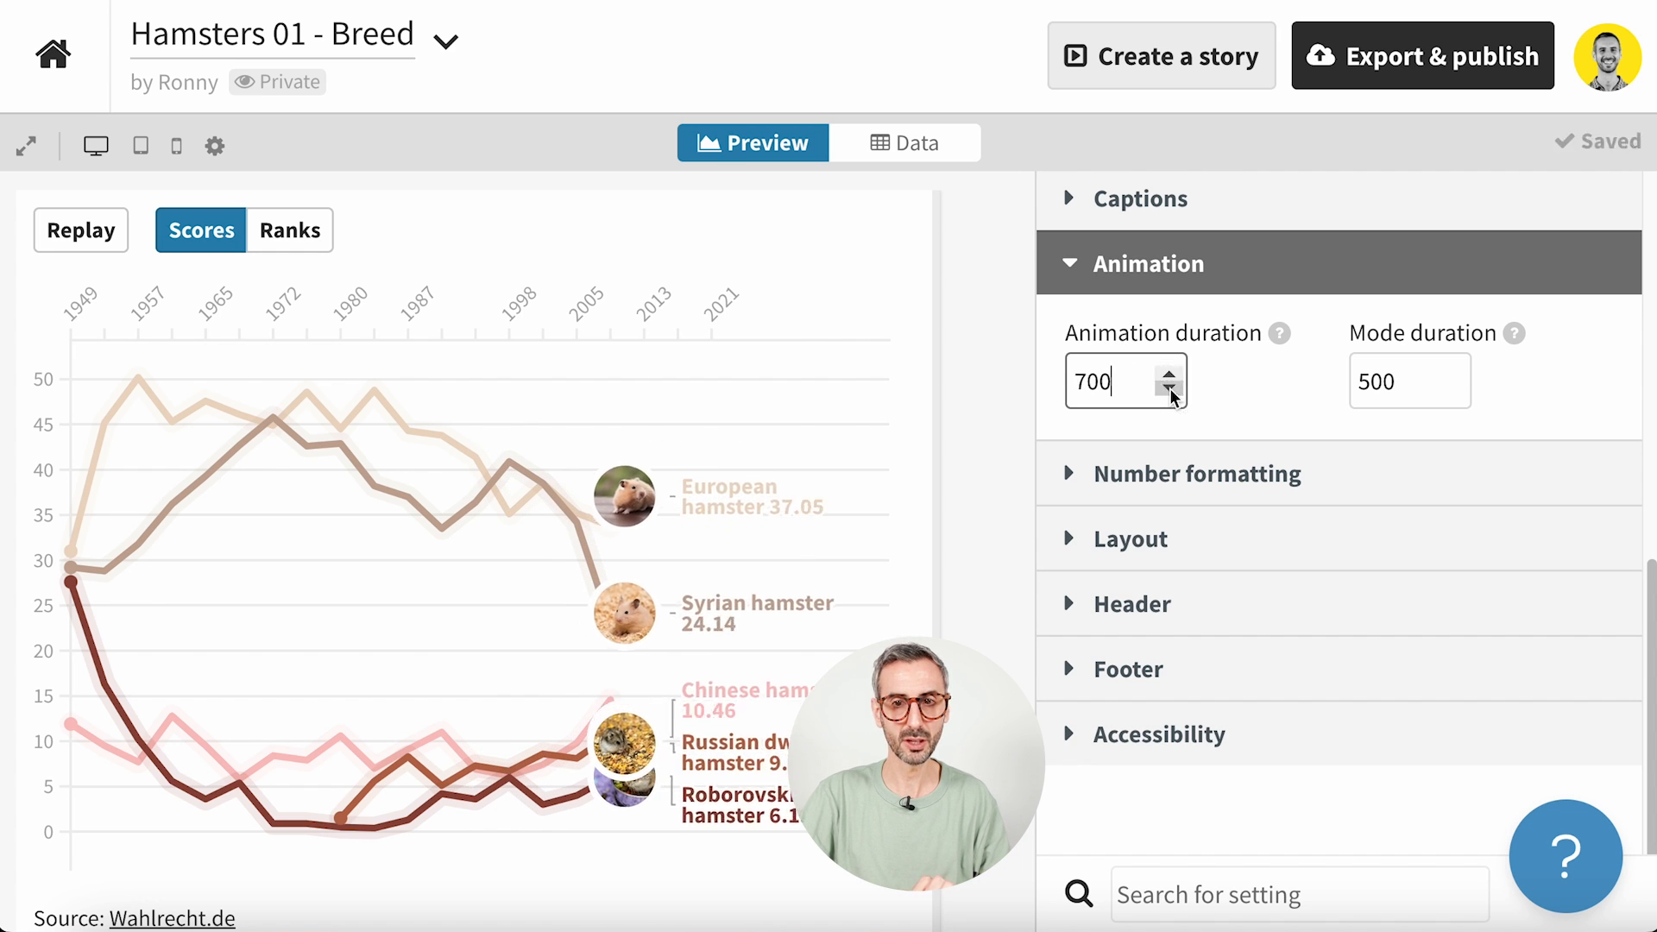
pyautogui.click(1170, 389)
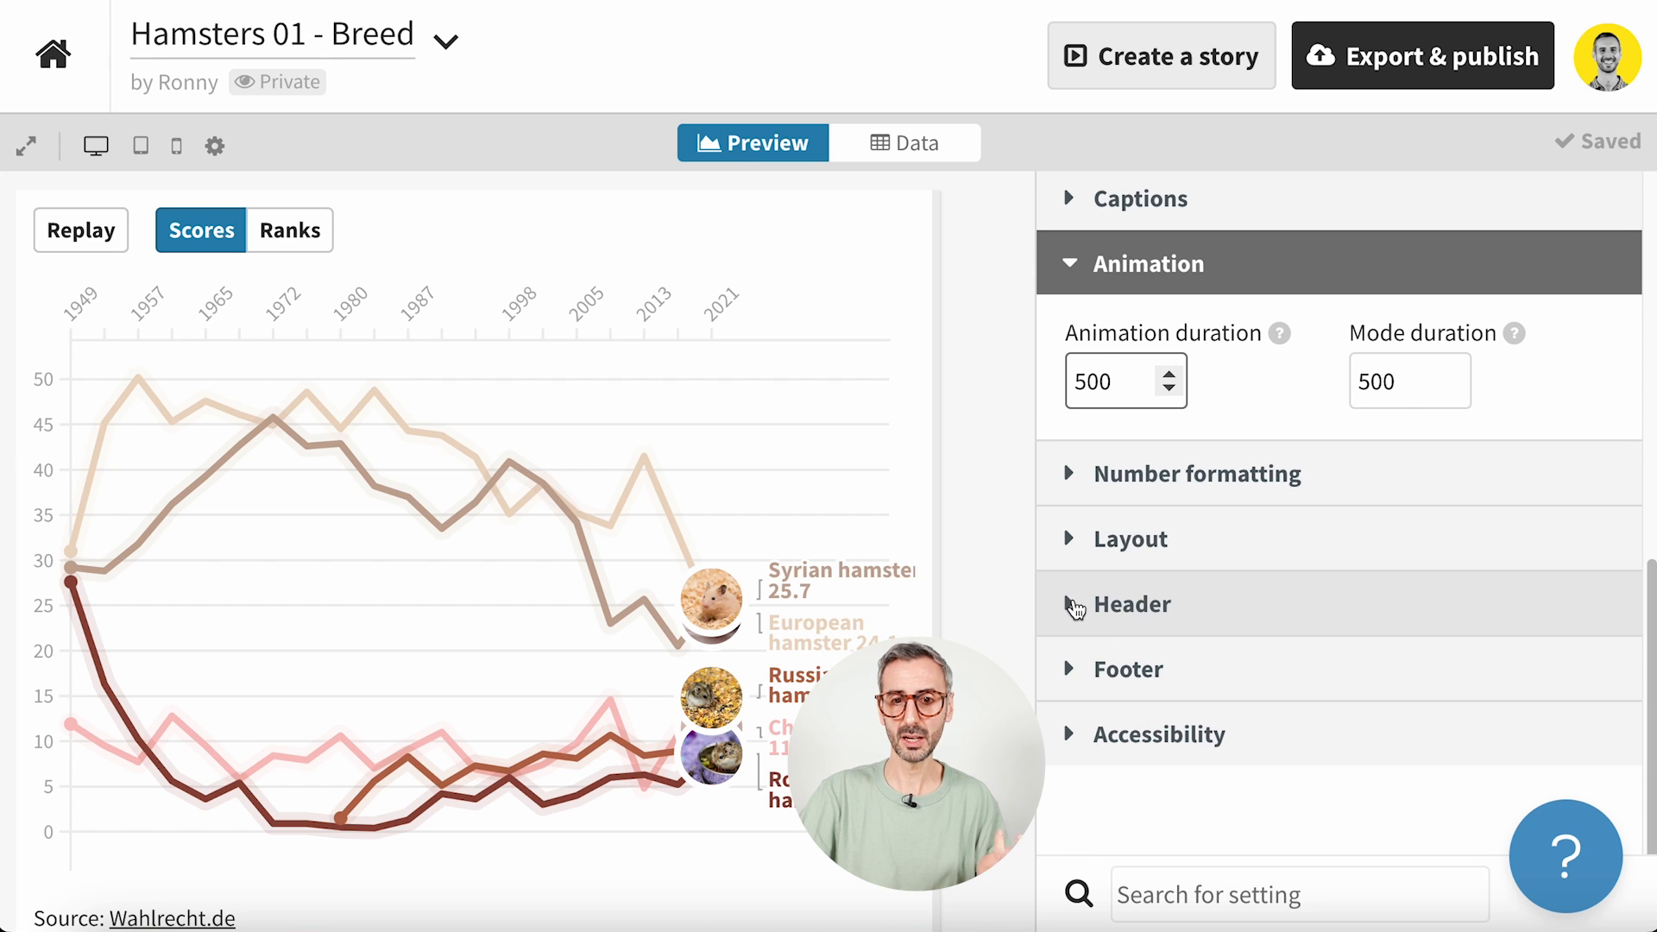
# - Open the chart's Layout settings, switch to the Canva presentation and copy the hex code of slide 4's beige background
pyautogui.click(1070, 537)
pyautogui.scroll(-4, 1066, 544)
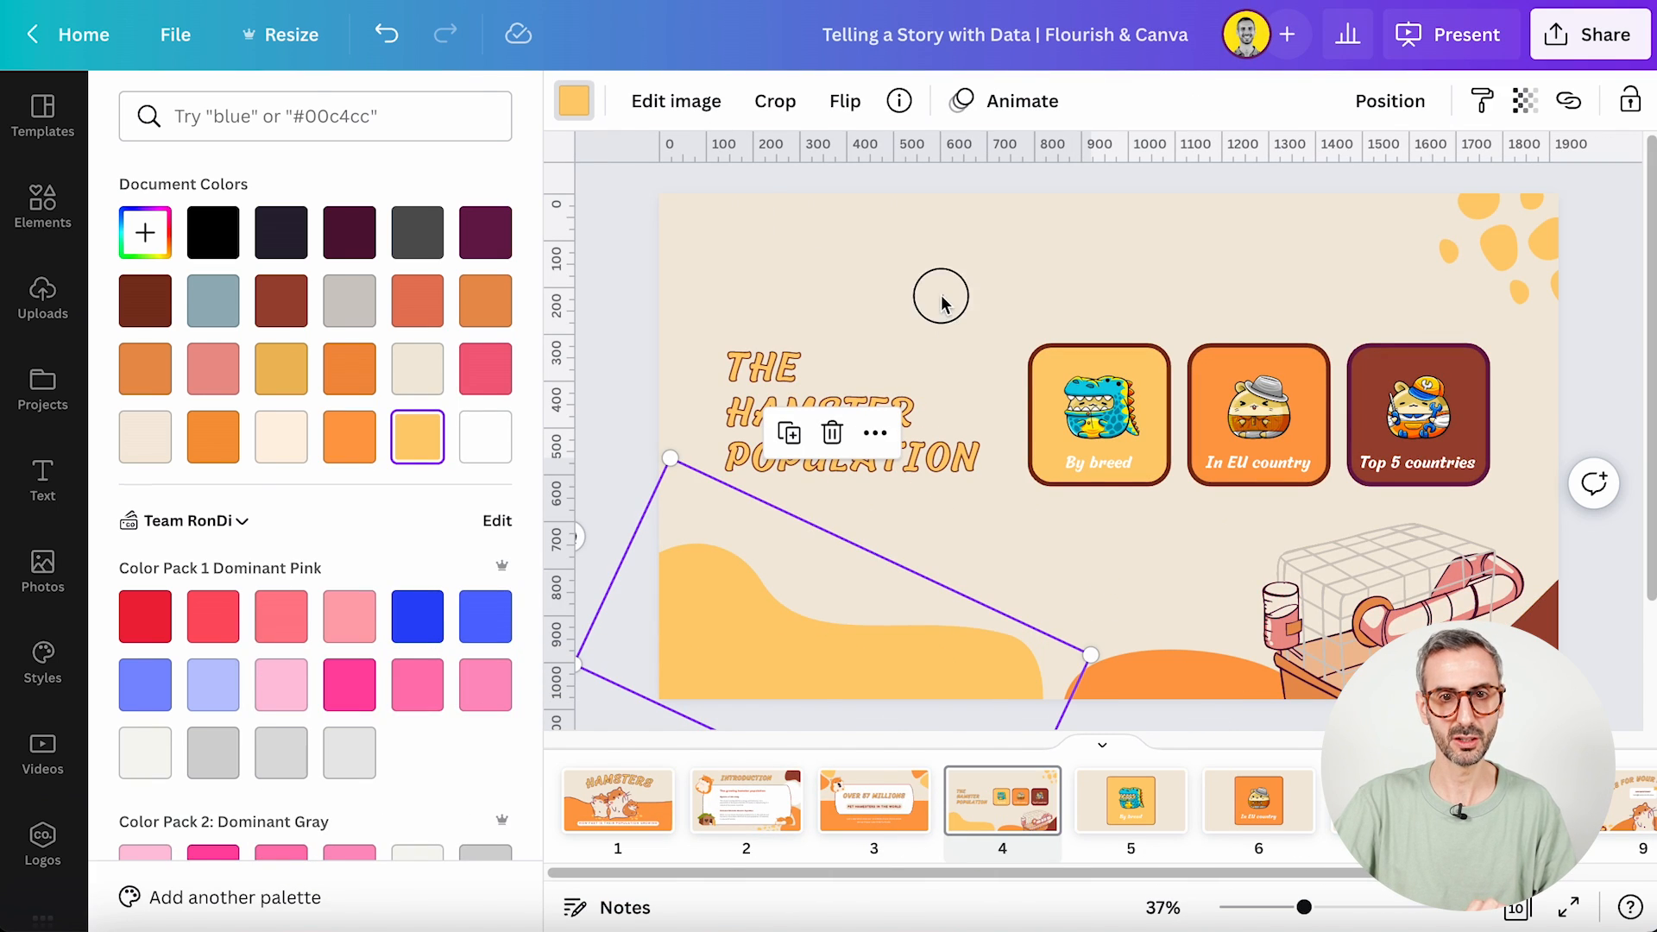
pyautogui.click(941, 298)
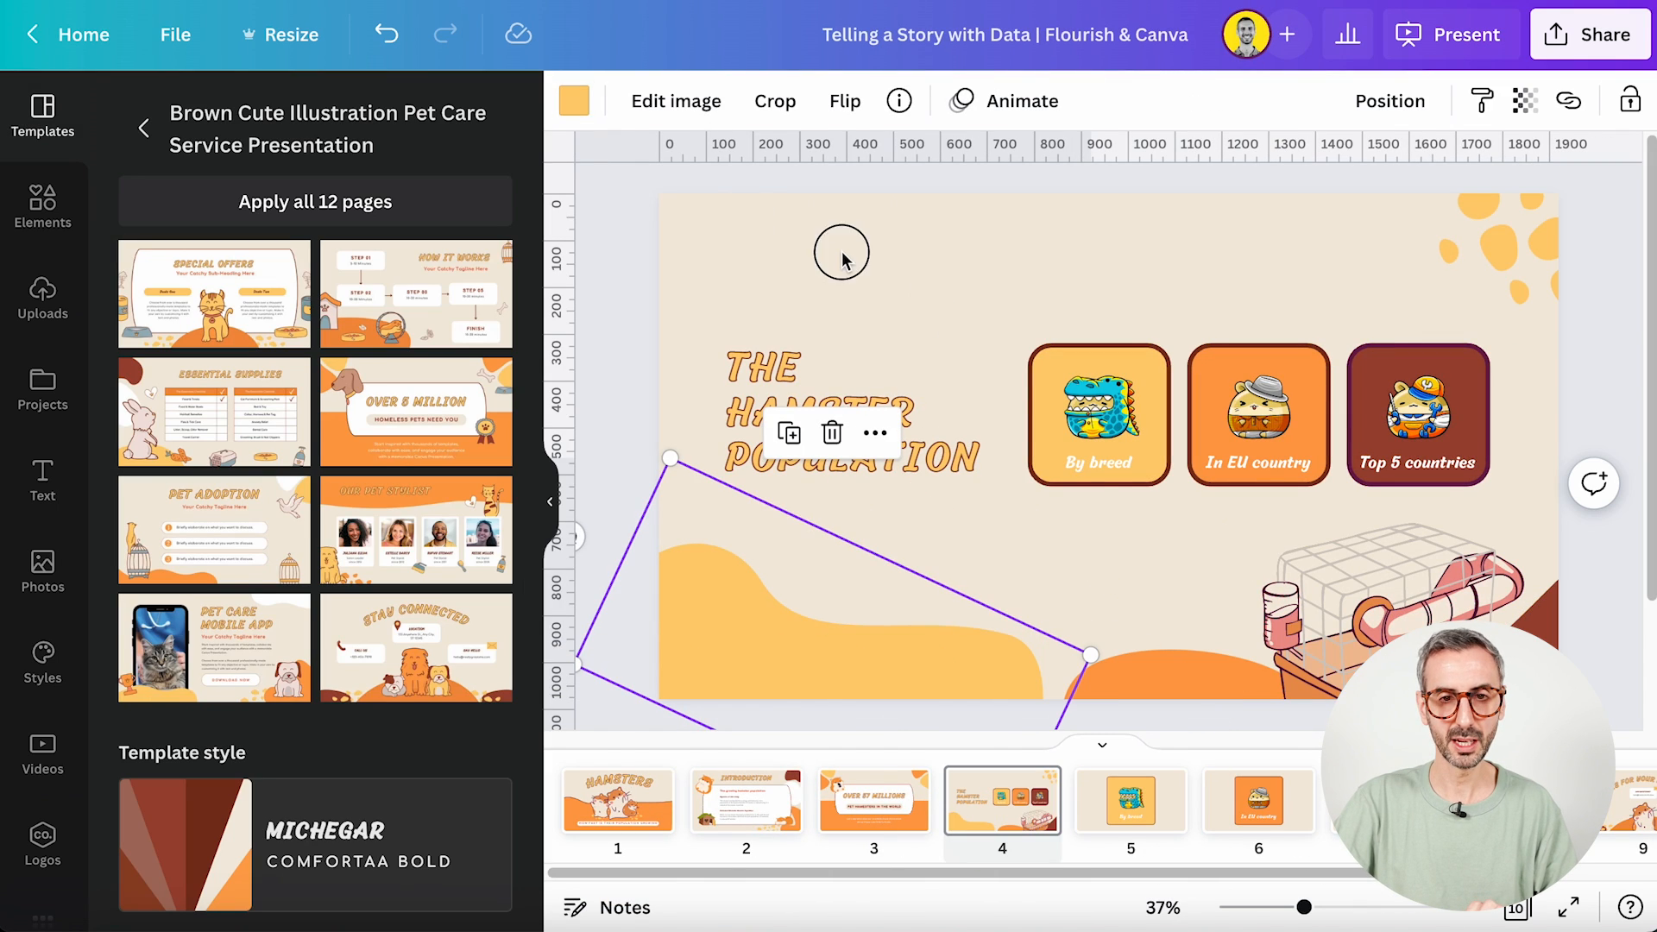
pyautogui.click(842, 251)
pyautogui.click(574, 100)
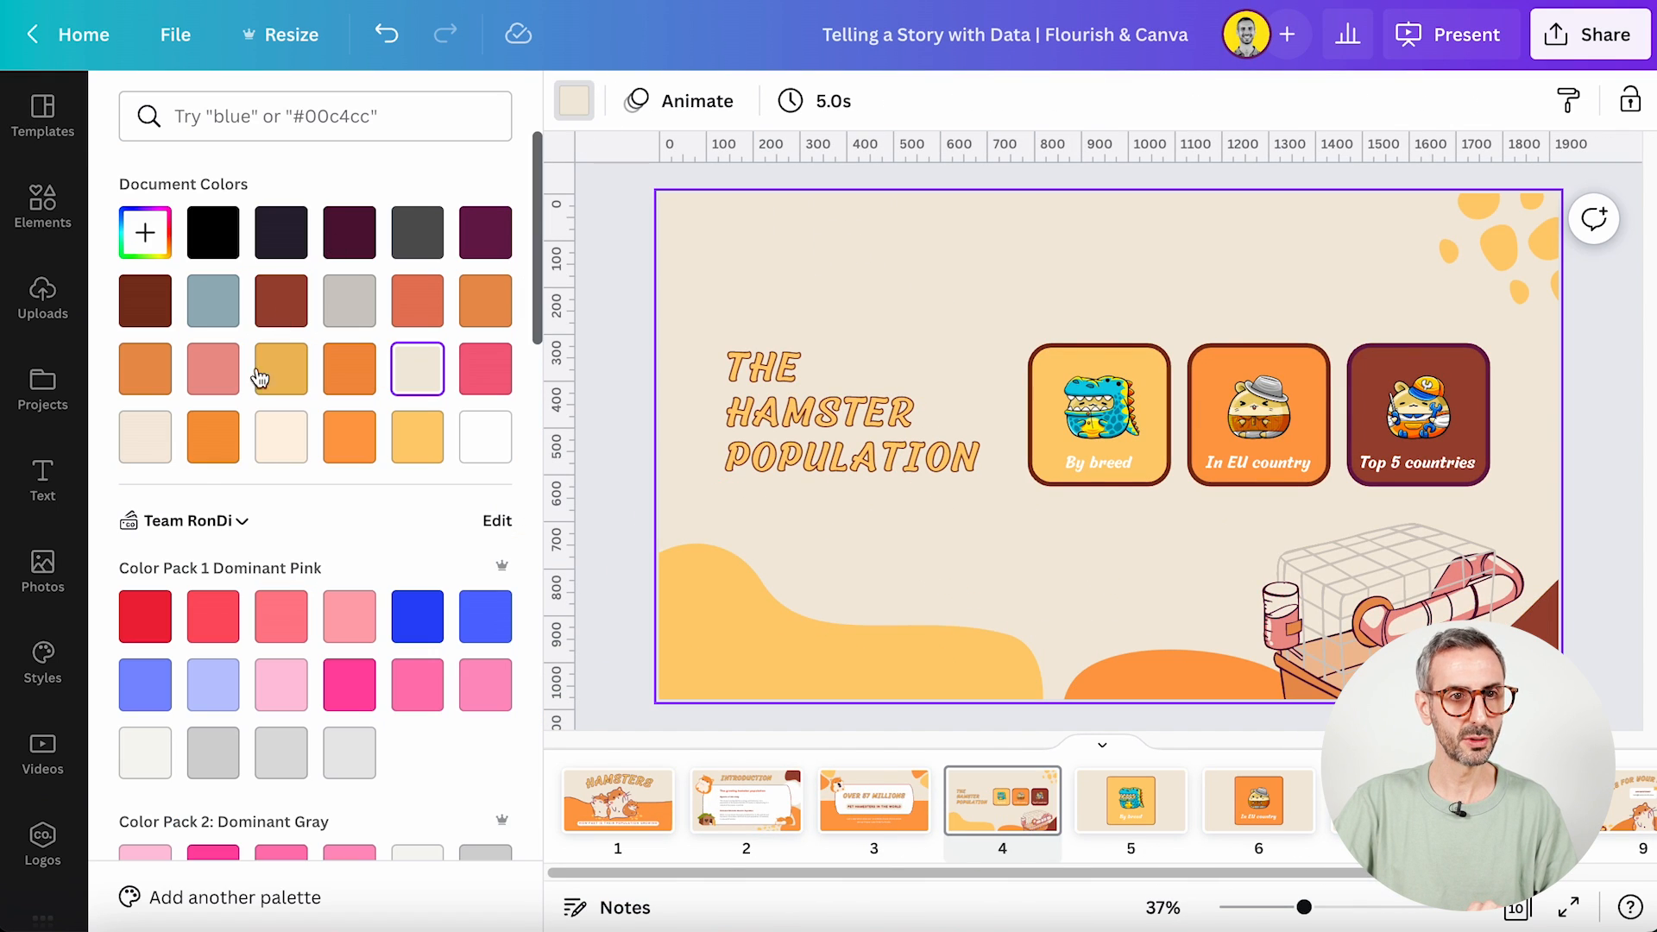
pyautogui.click(133, 259)
pyautogui.click(289, 508)
pyautogui.hotkey('ctrl', 'c')
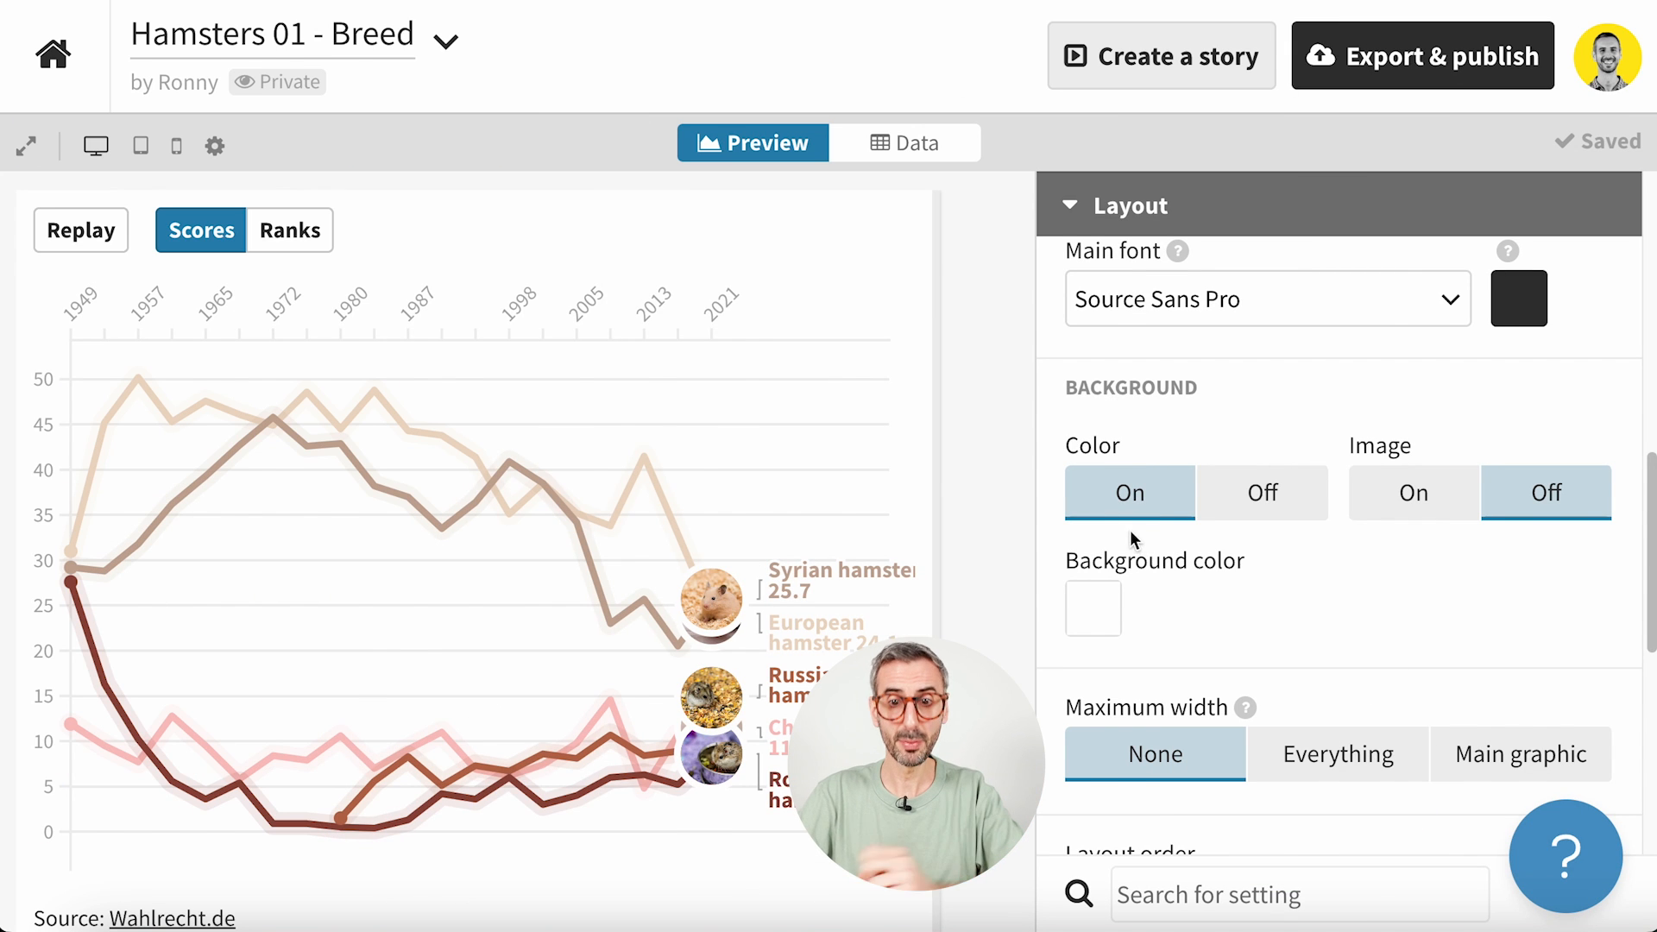
# - Back in Flourish, set the chart's layout background color to hex F2EBDD
pyautogui.click(1092, 609)
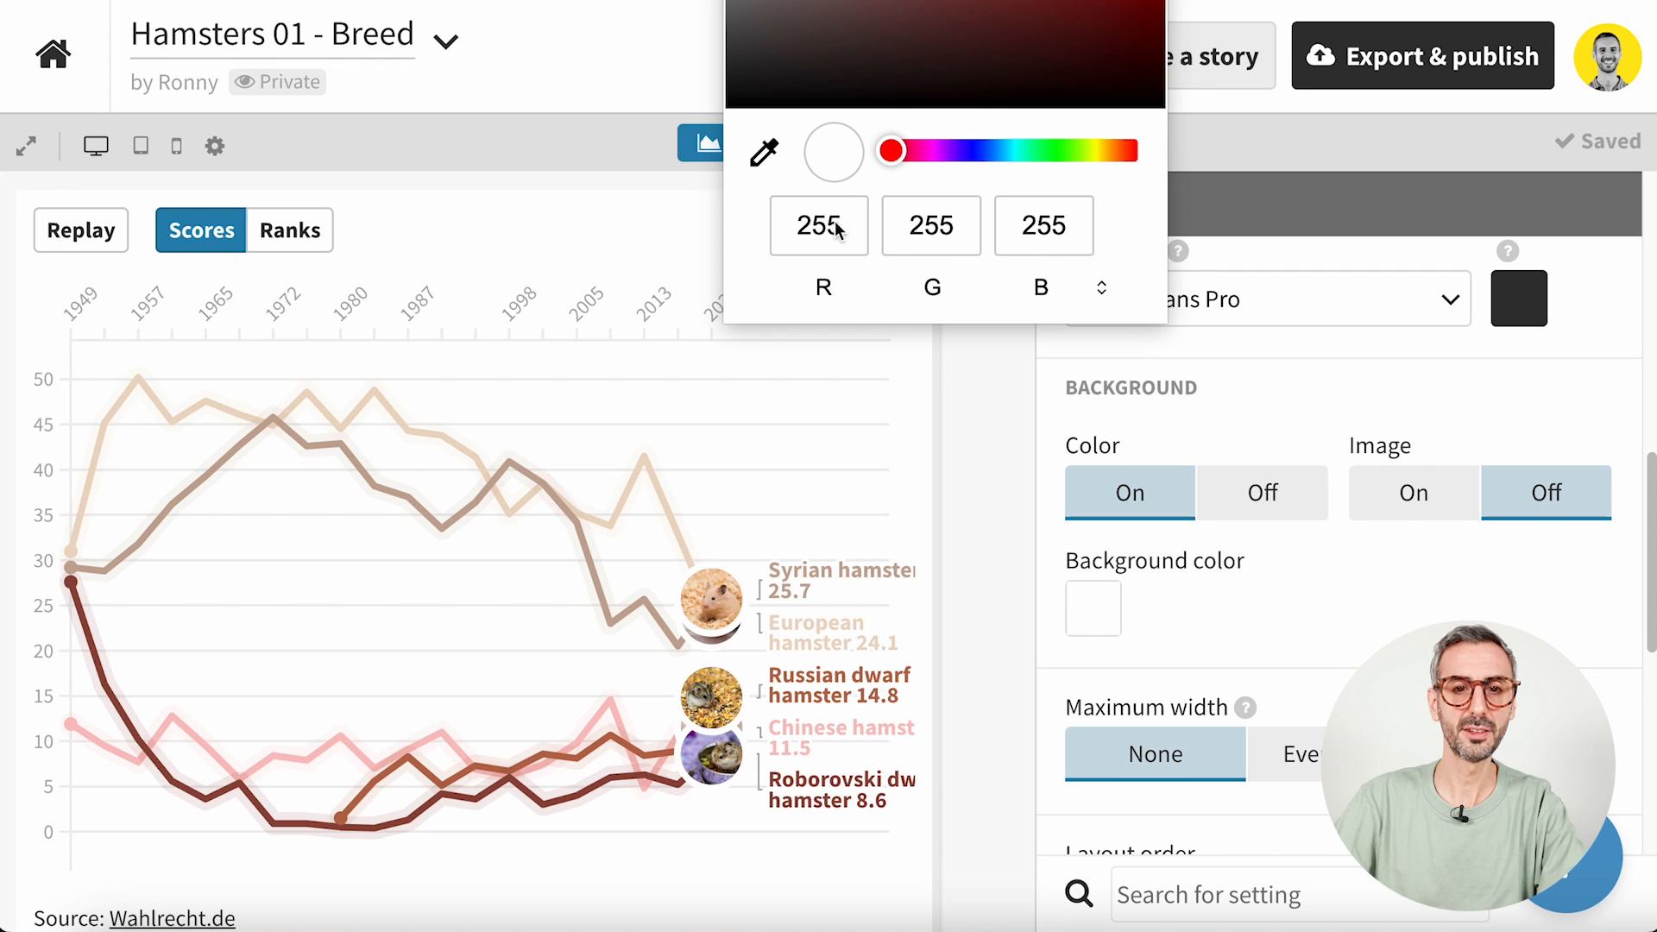
pyautogui.click(1102, 294)
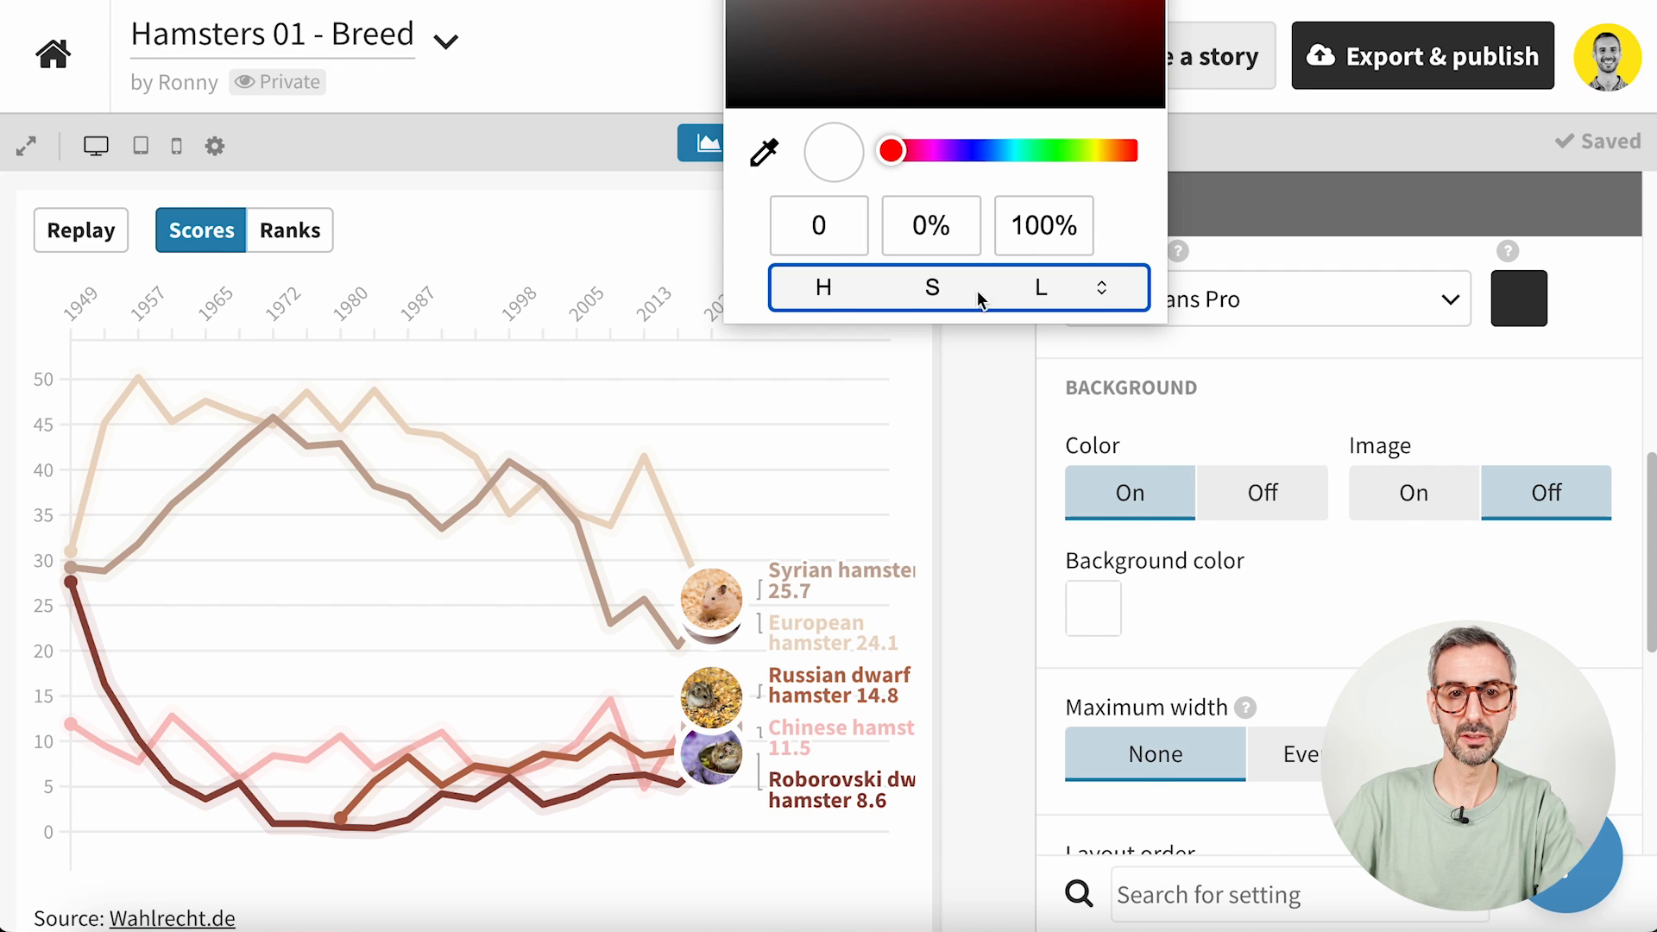
pyautogui.click(1107, 298)
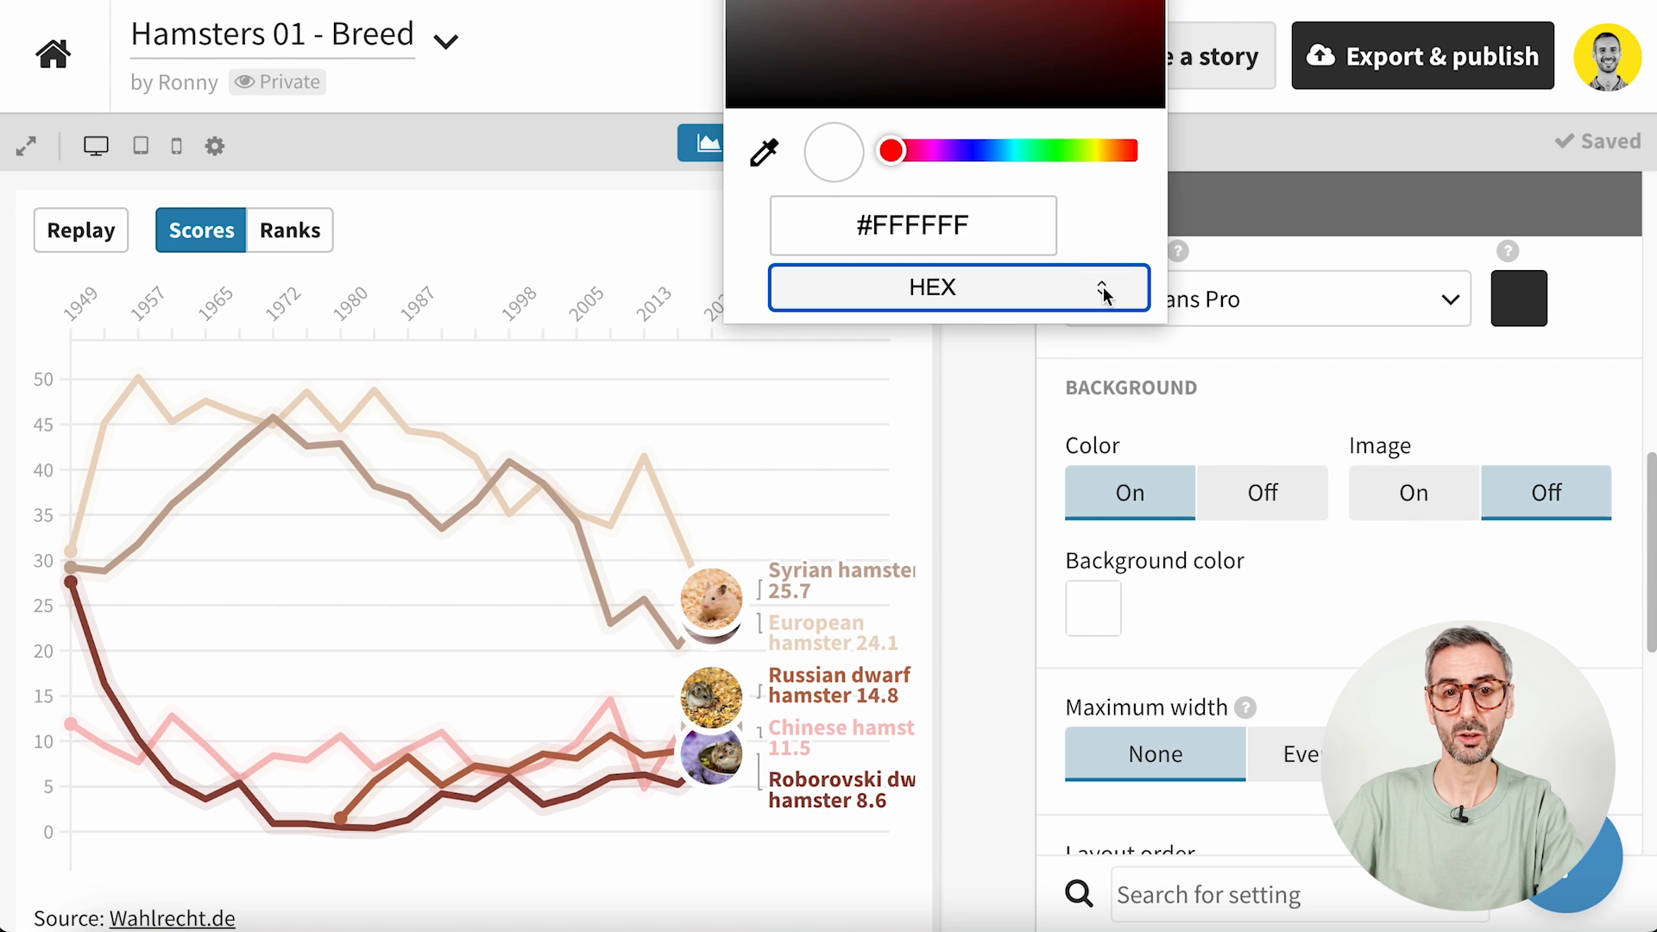
pyautogui.moveTo(856, 226); pyautogui.dragTo(934, 226)
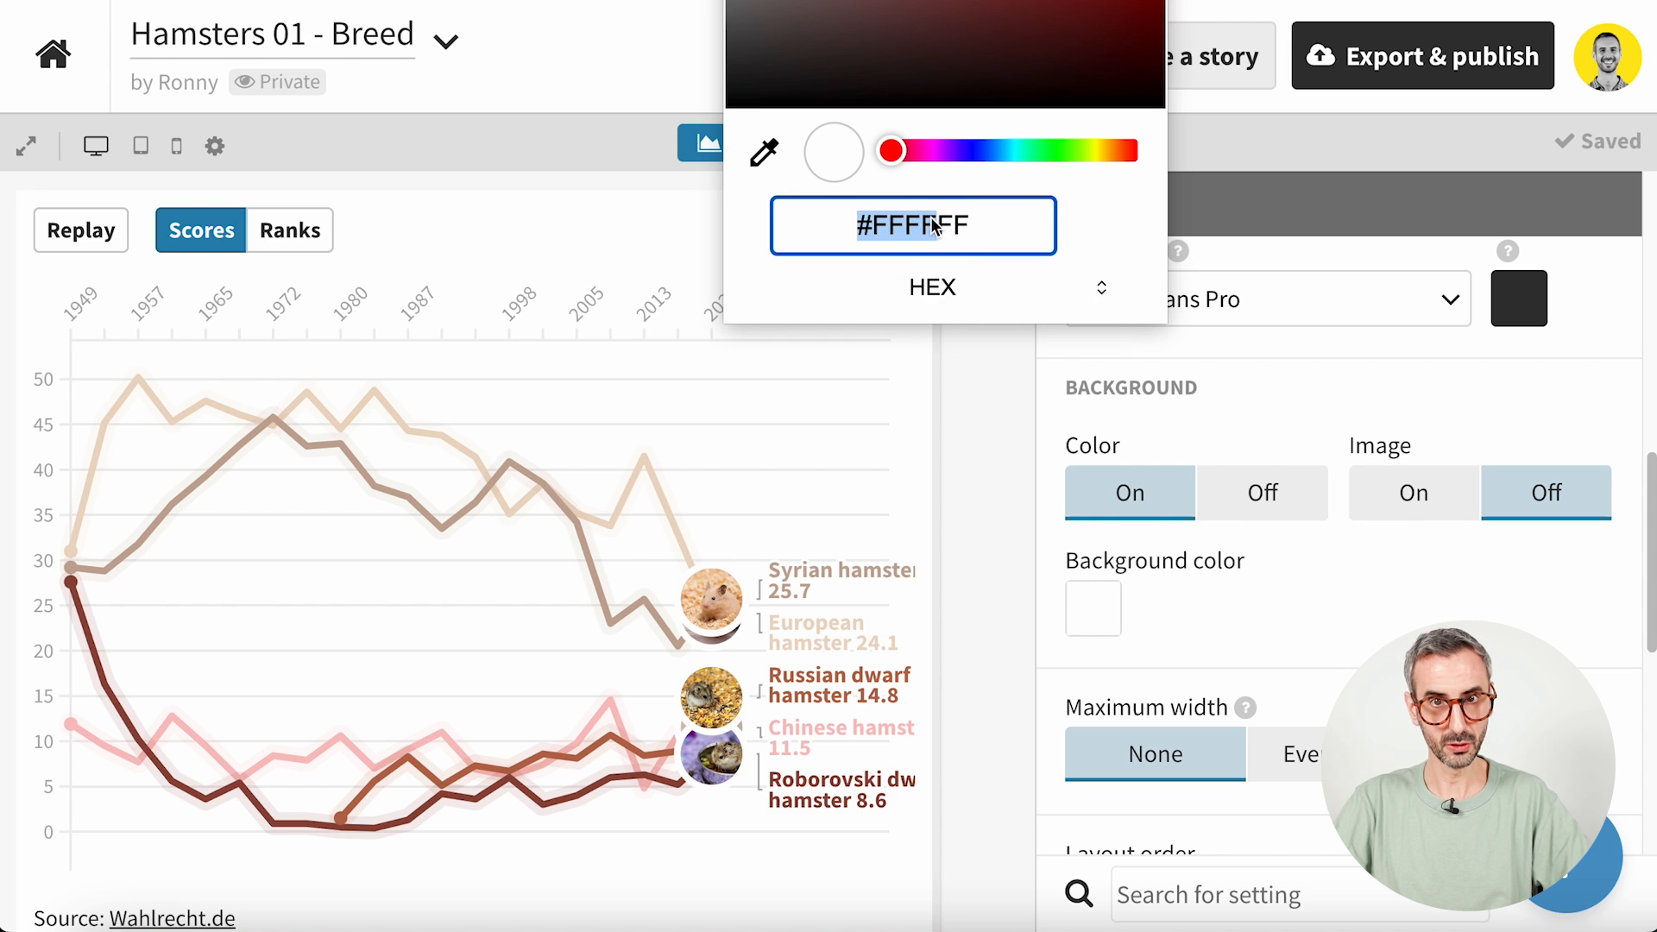
pyautogui.doubleClick(947, 222)
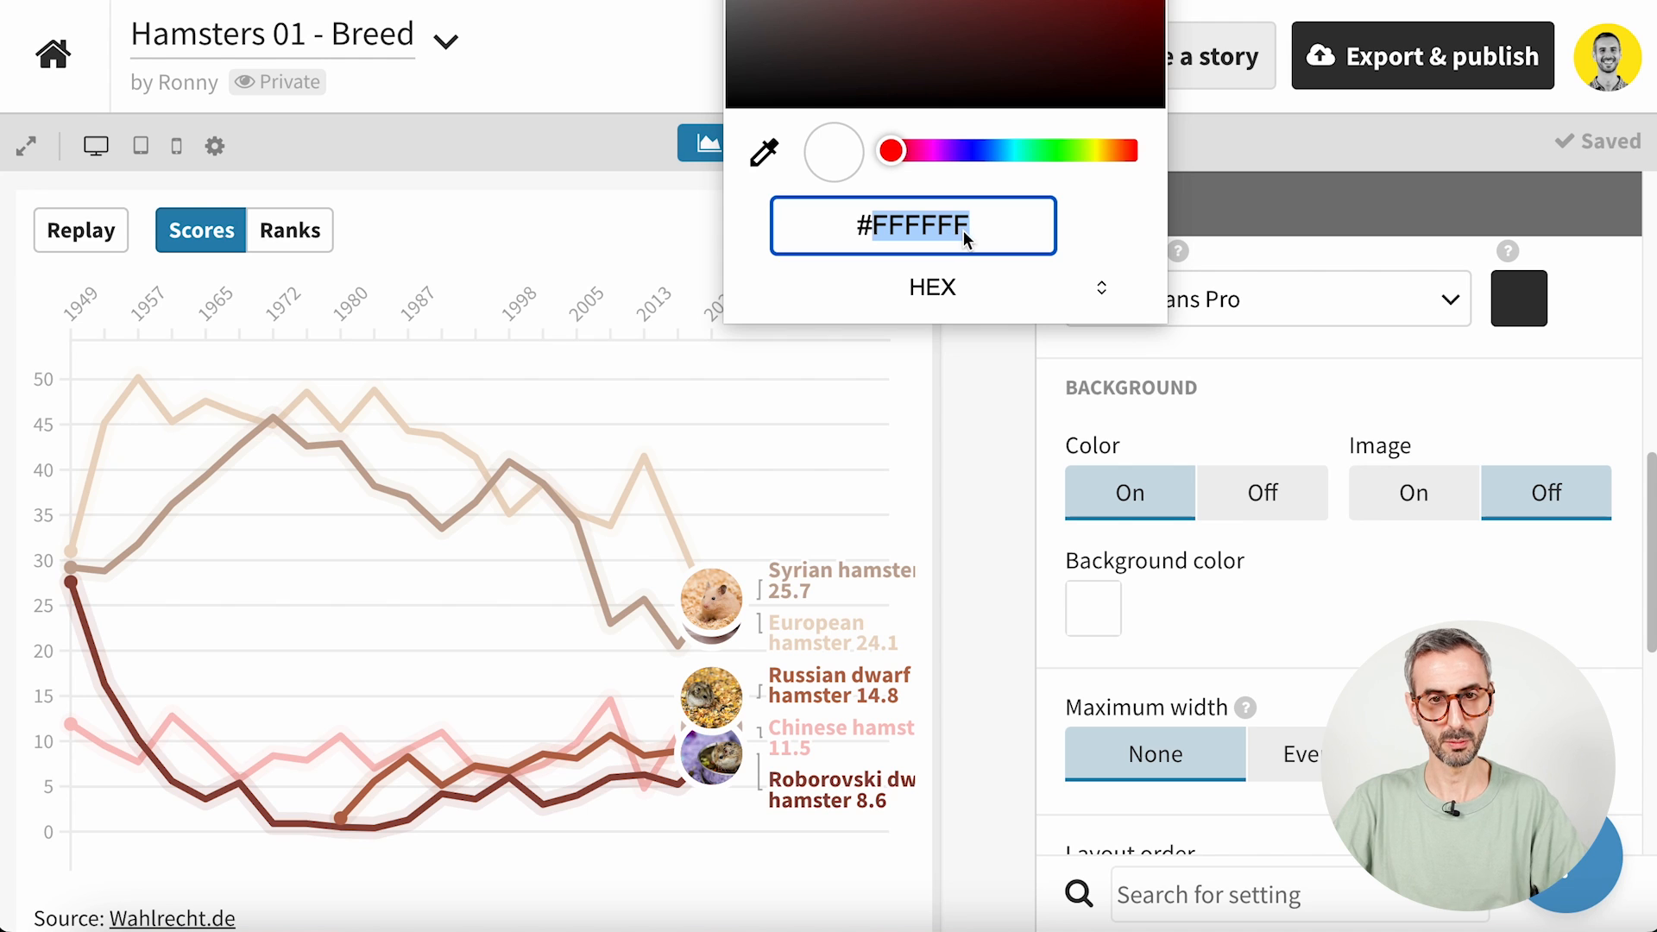
pyautogui.tripleClick(970, 222)
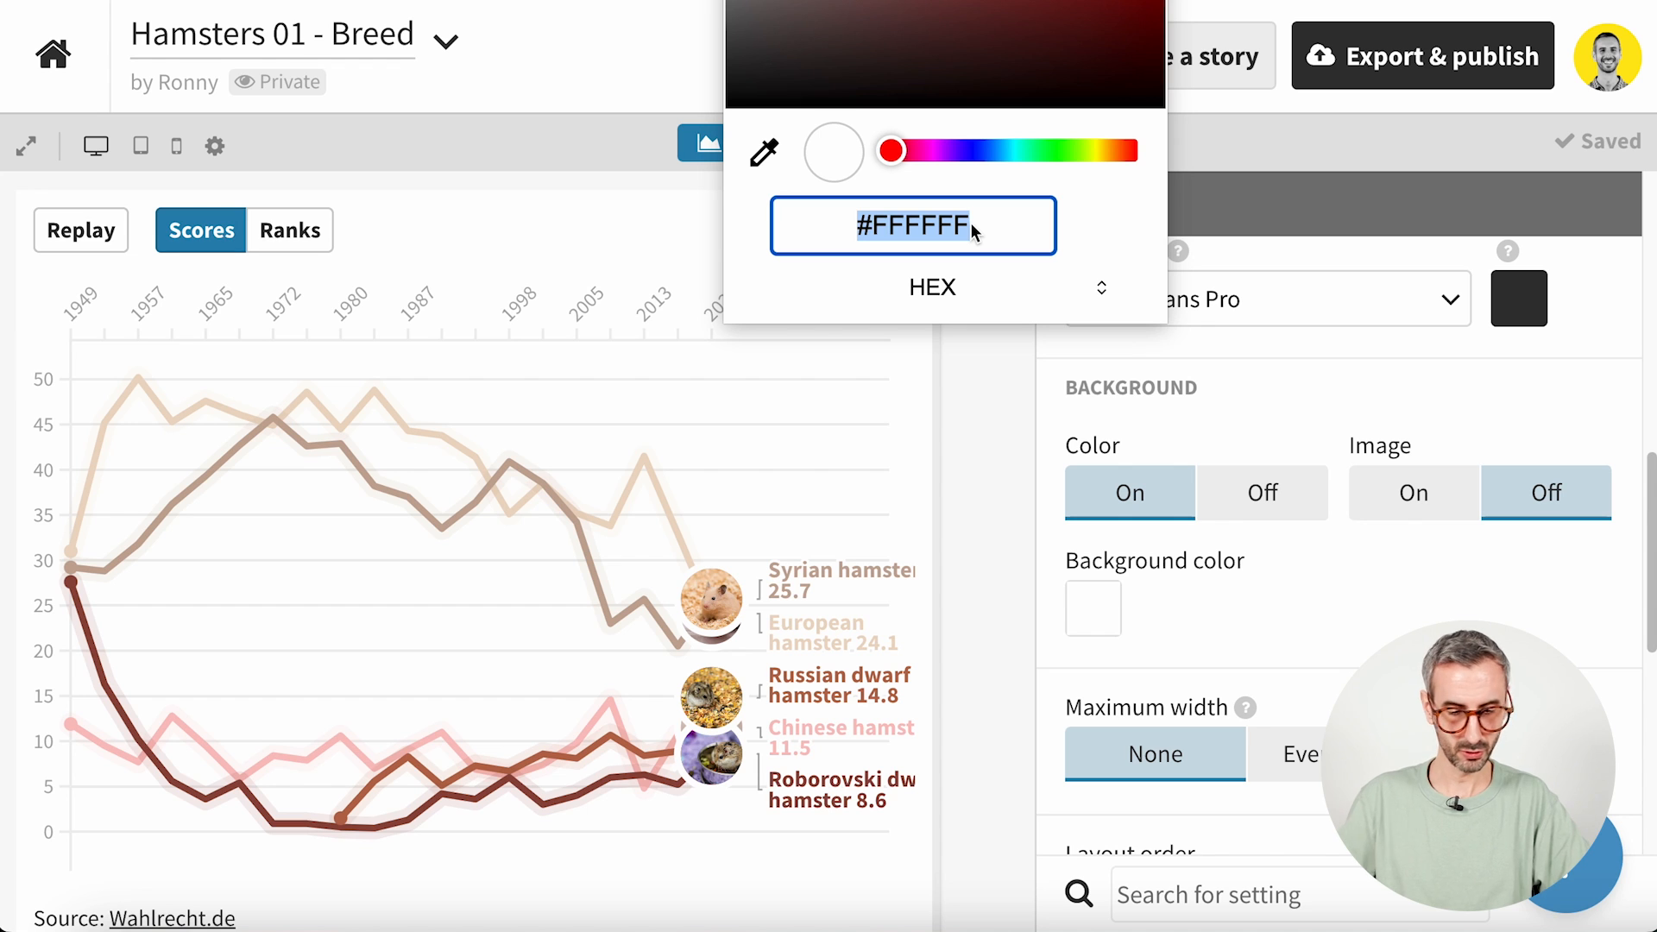
pyautogui.write('F2EBDD')
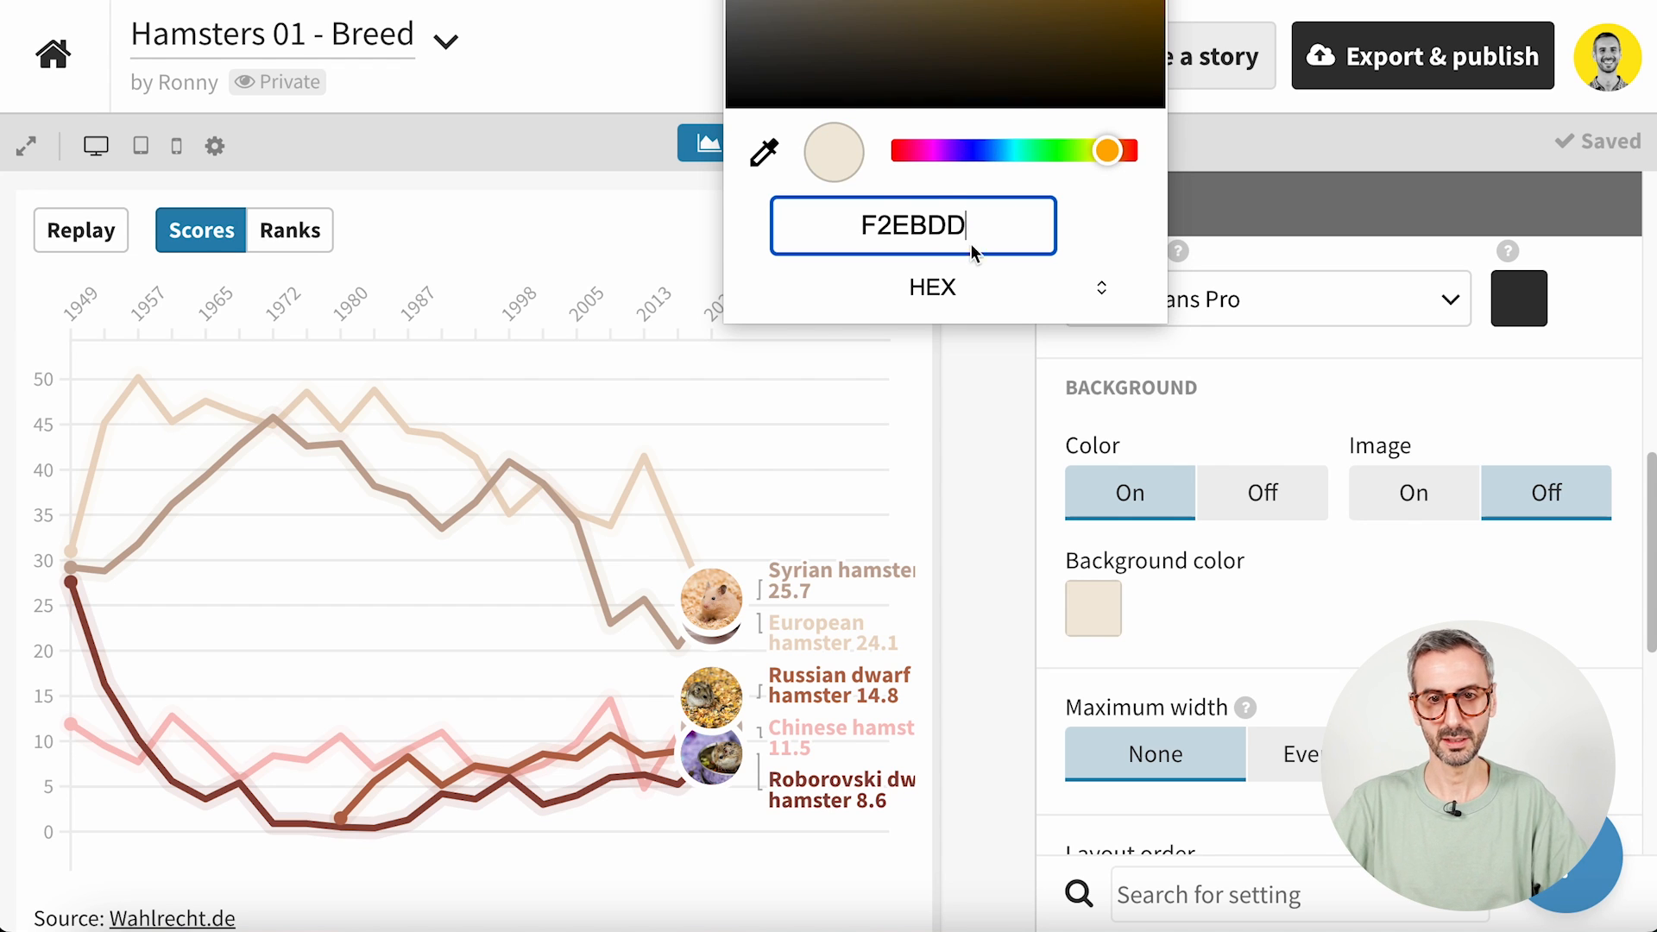
pyautogui.click(1001, 429)
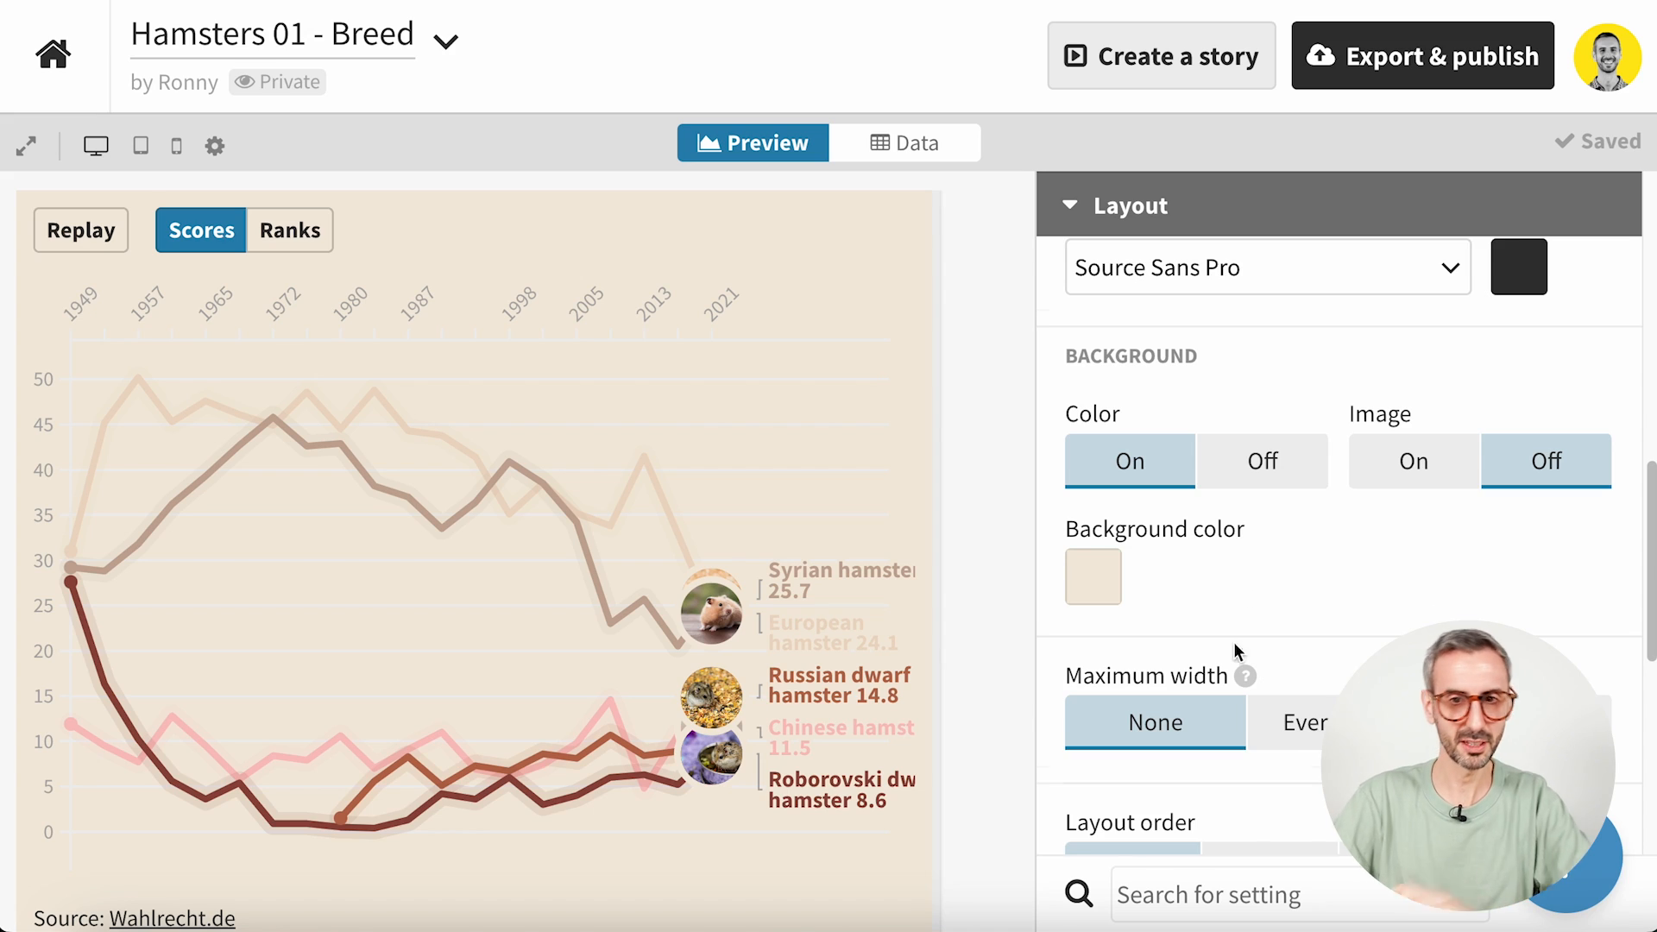
pyautogui.scroll(-2, 1234, 647)
pyautogui.scroll(-3, 1235, 653)
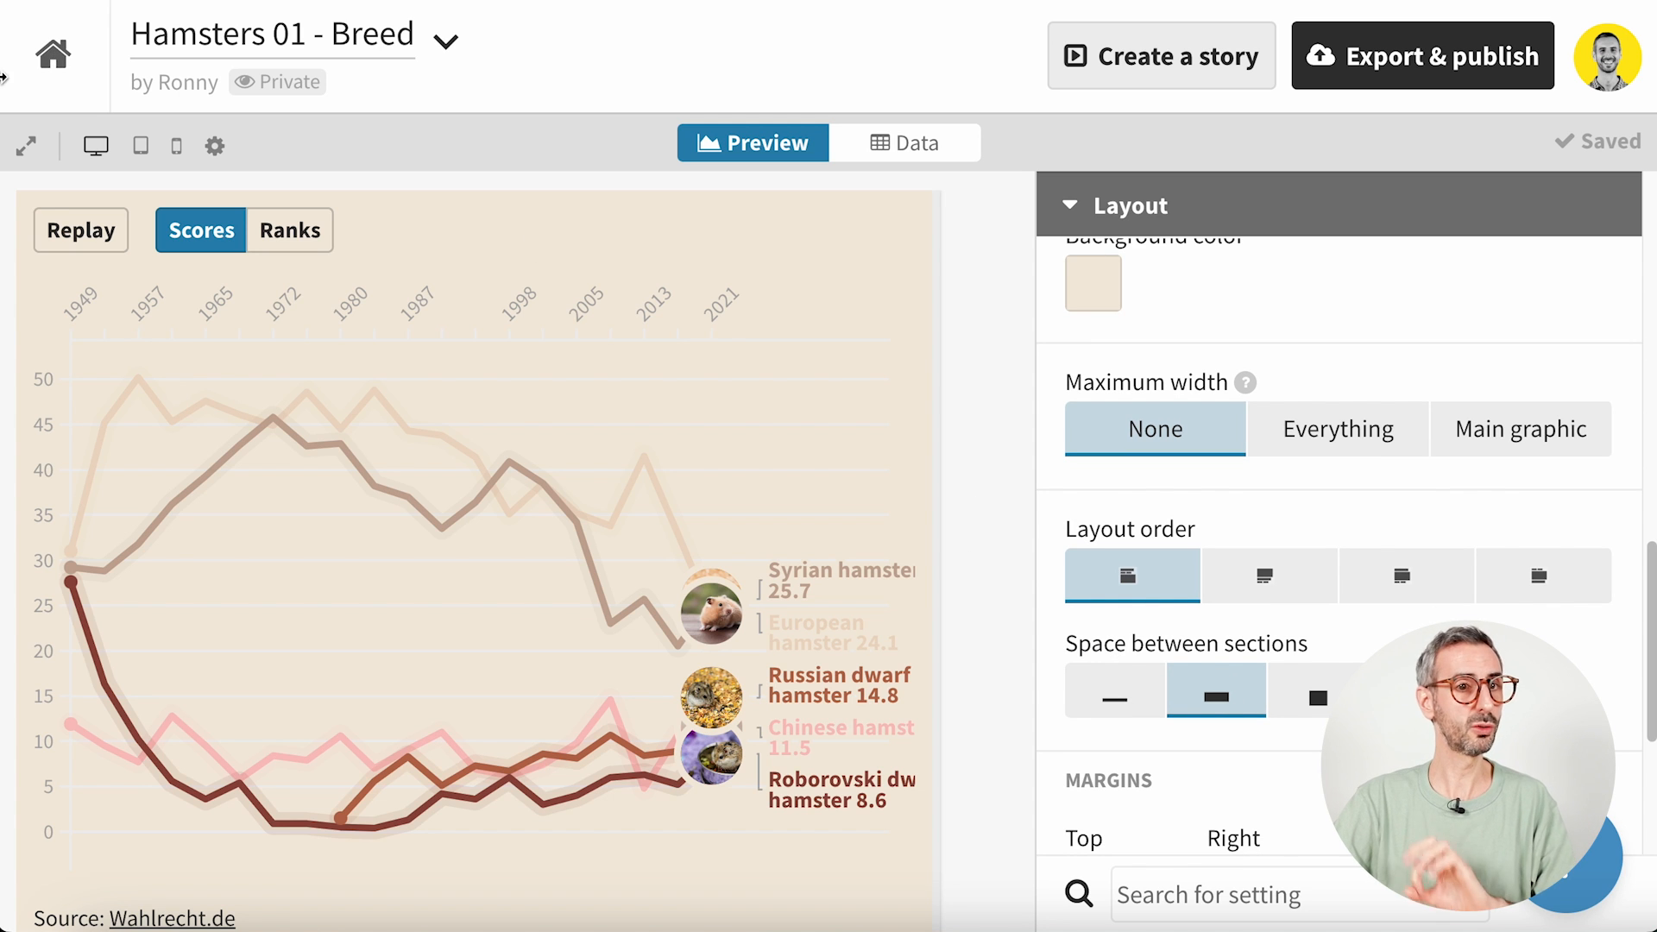
# - Switch to Canva, shrink slide 5's By breed card to about 200 px wide and place it near the slide's upper-left corner
pyautogui.click(65, 54)
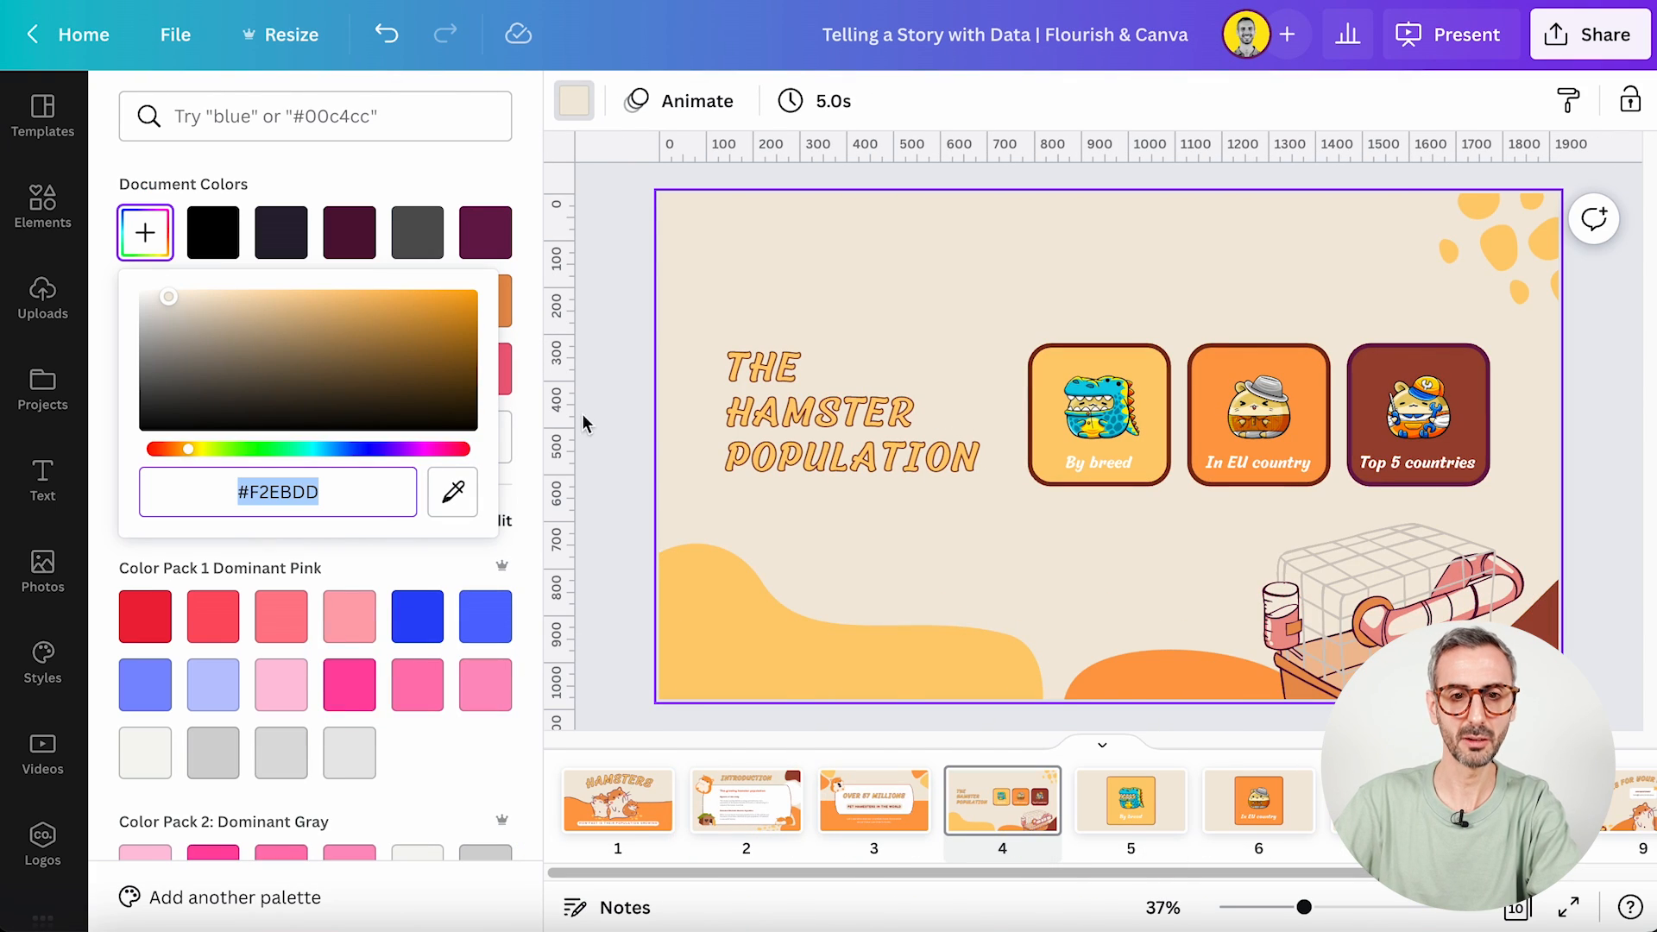
pyautogui.click(1131, 798)
pyautogui.click(1086, 511)
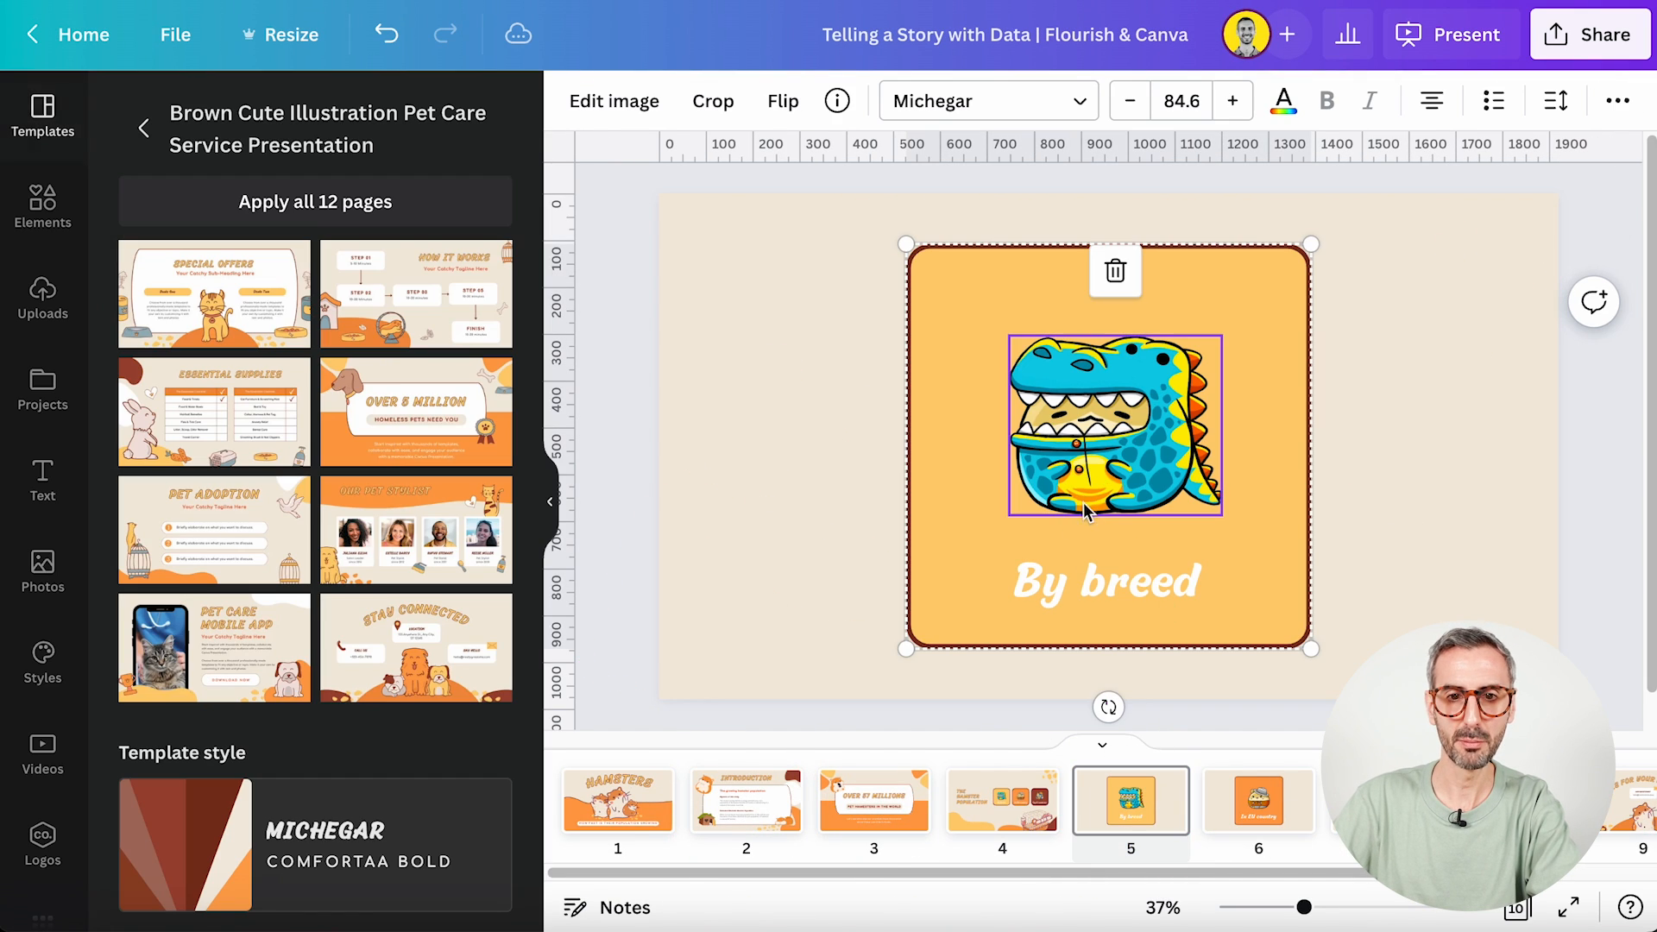
pyautogui.moveTo(1309, 647); pyautogui.dragTo(1073, 262)
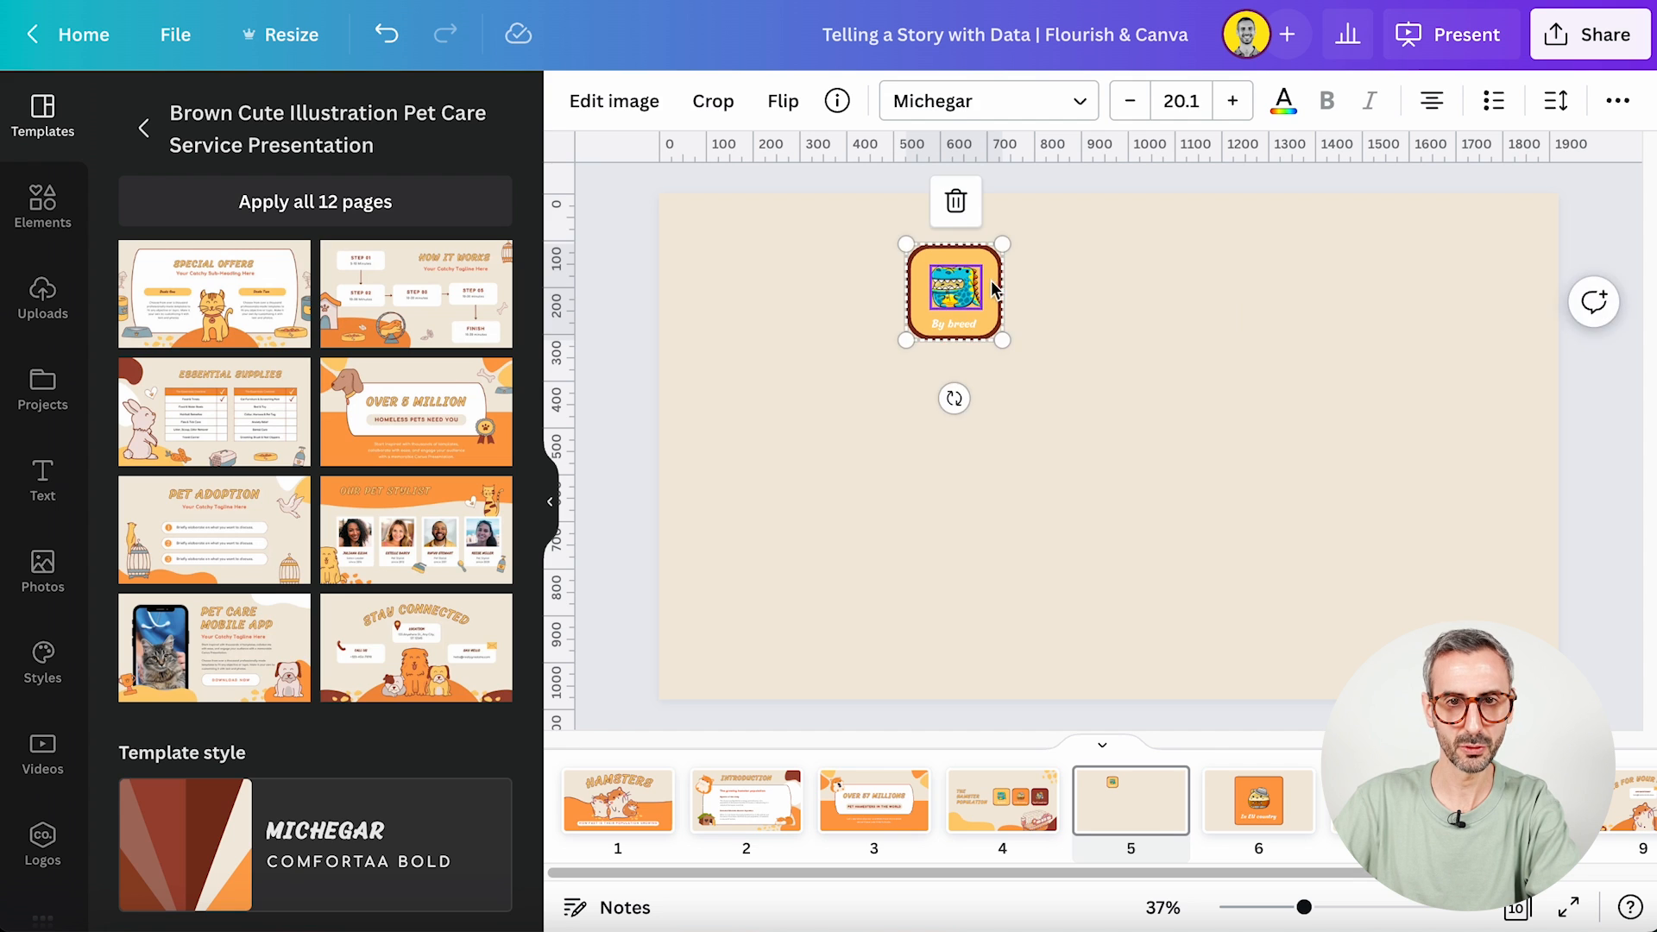
pyautogui.moveTo(969, 320); pyautogui.dragTo(769, 296)
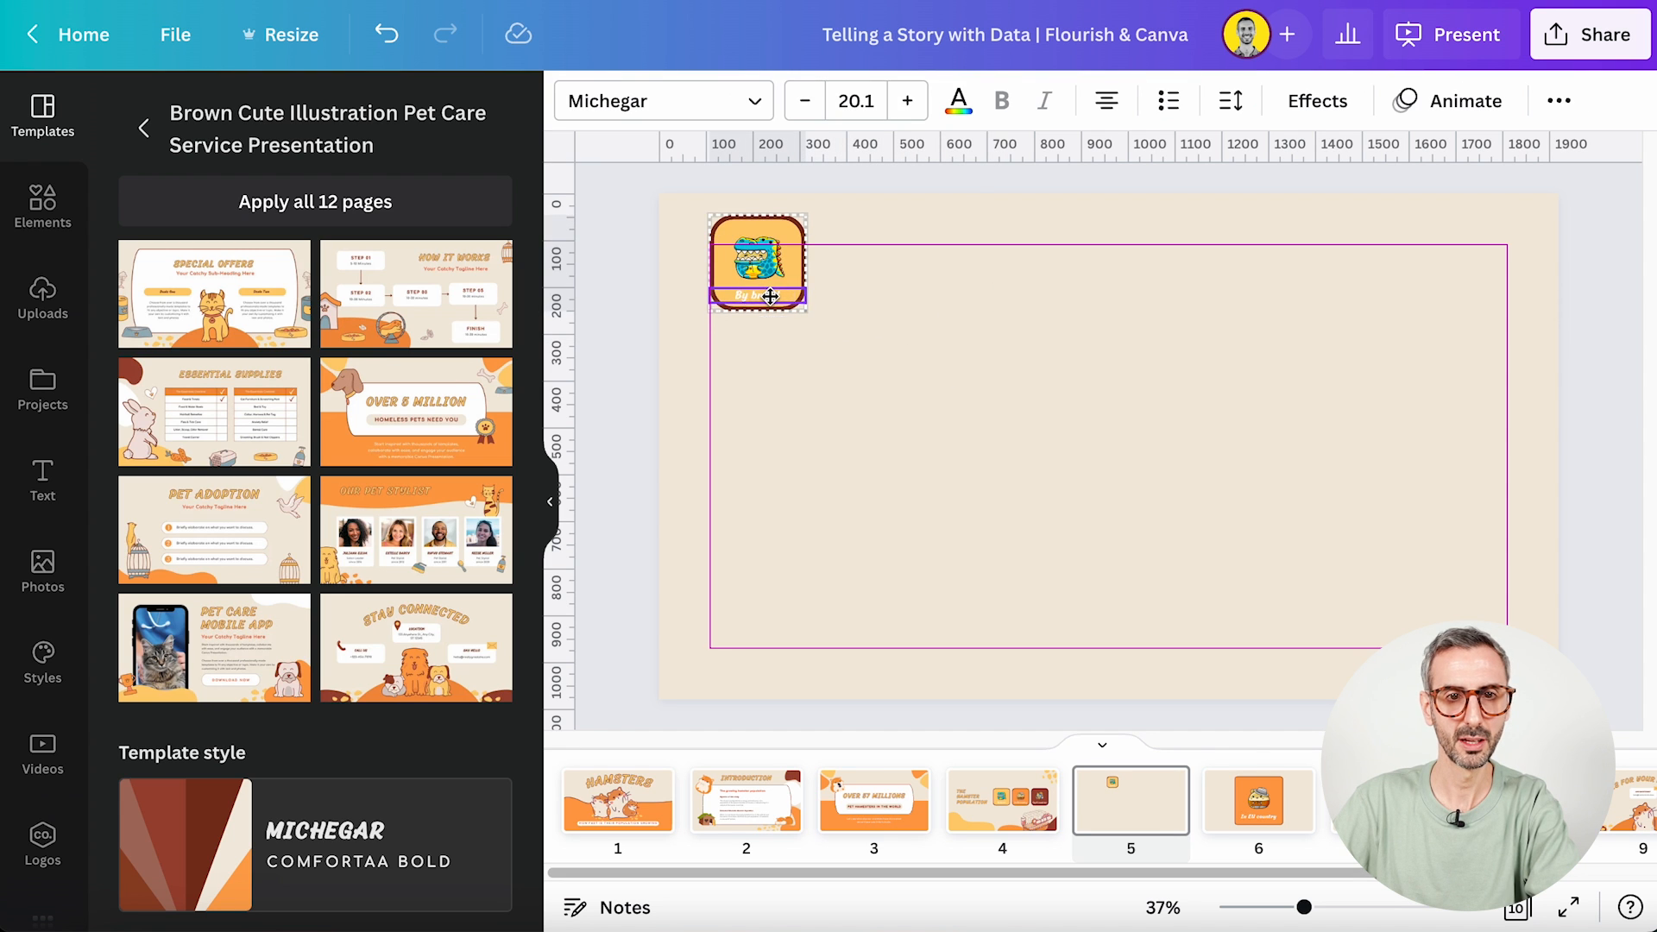
pyautogui.click(910, 473)
# - Find the Flourish app among Canva's apps and open its project list
pyautogui.scroll(-1, 62, 766)
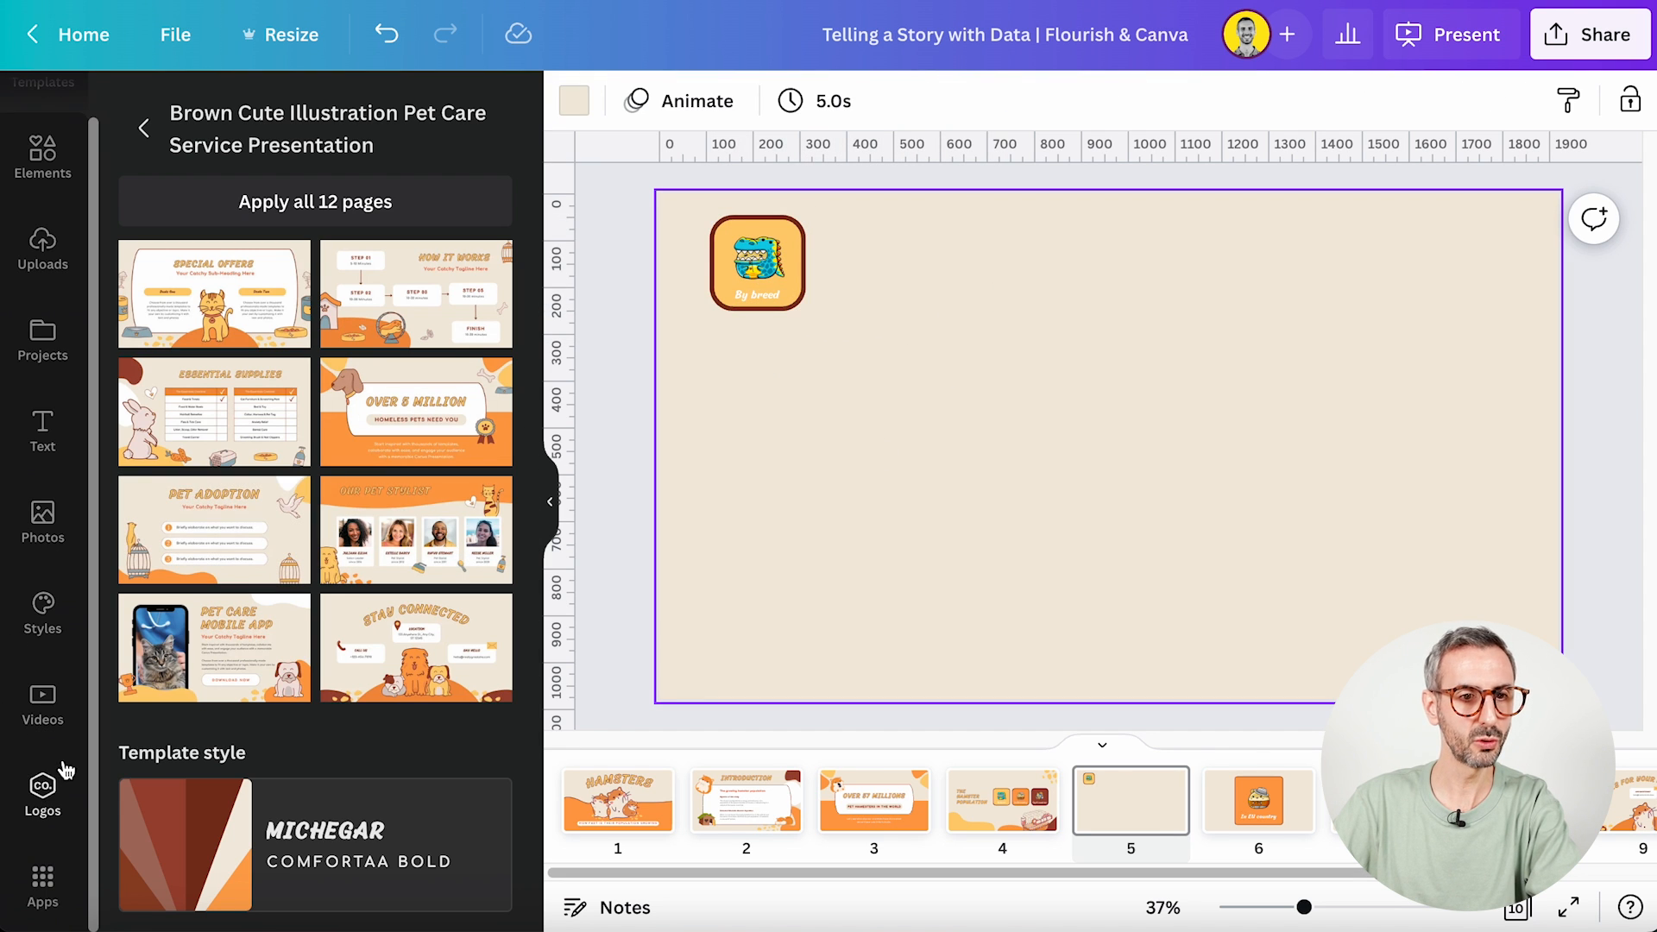
pyautogui.click(44, 885)
pyautogui.scroll(-8, 436, 535)
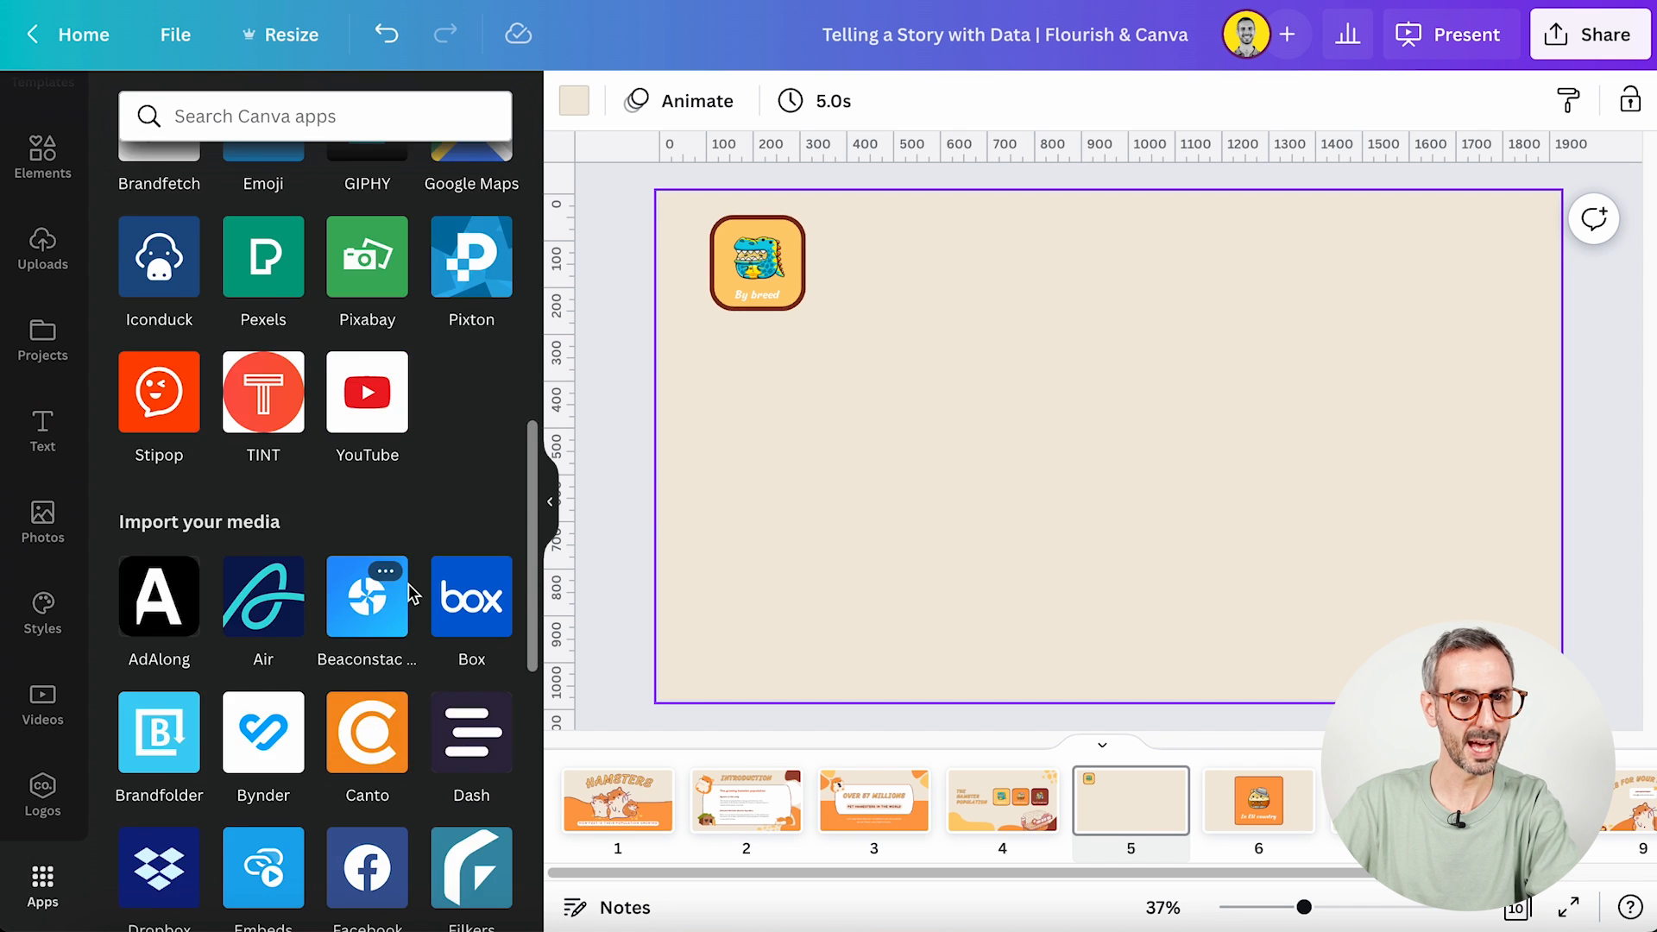
pyautogui.scroll(-6, 412, 594)
pyautogui.click(261, 432)
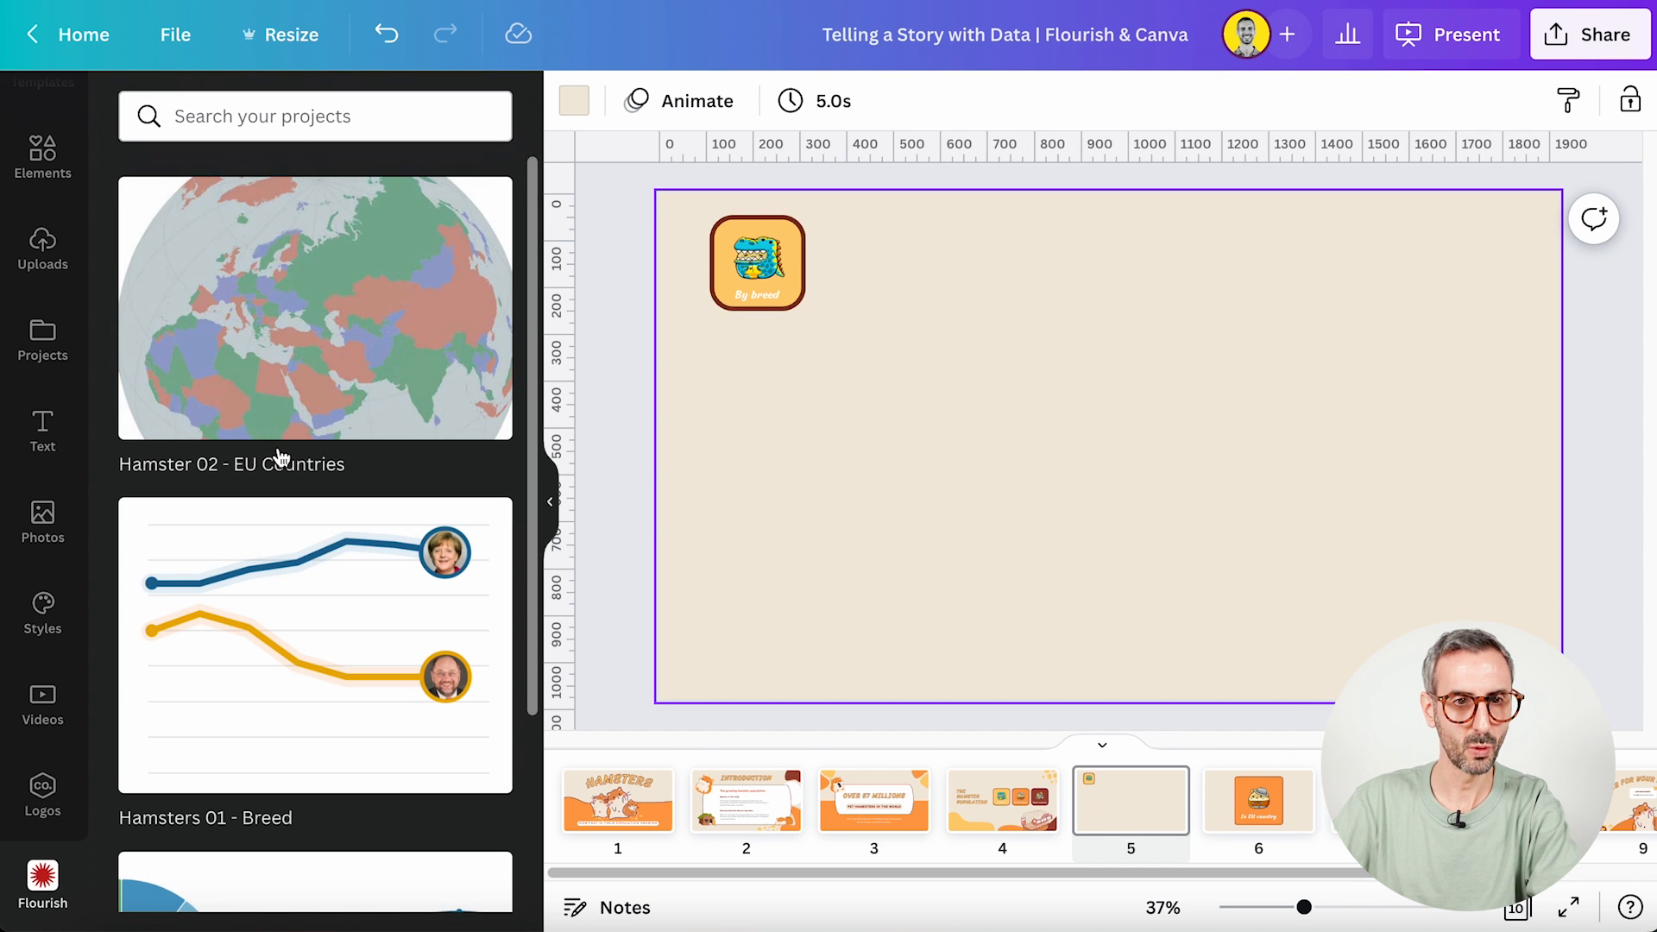
# - Reload the presentation, return to slide 5 and insert the Hamsters 01 - Breed chart from the Flourish projects
pyautogui.scroll(-1, 281, 457)
pyautogui.scroll(-4, 362, 536)
pyautogui.scroll(2, 313, 732)
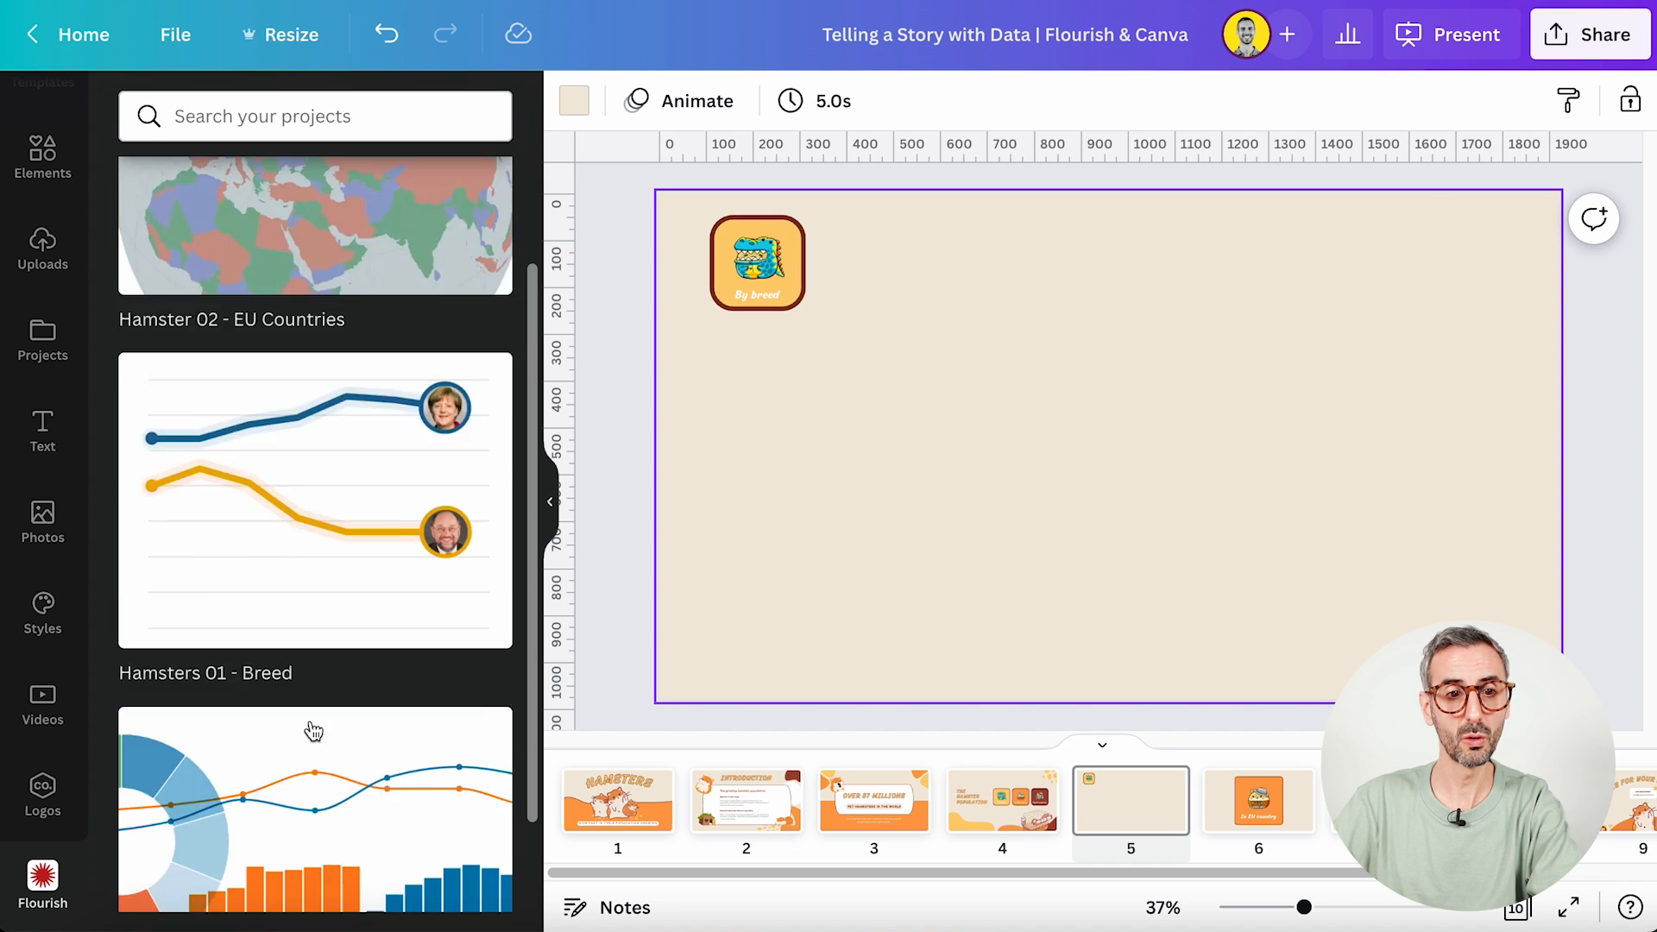
pyautogui.scroll(2, 313, 732)
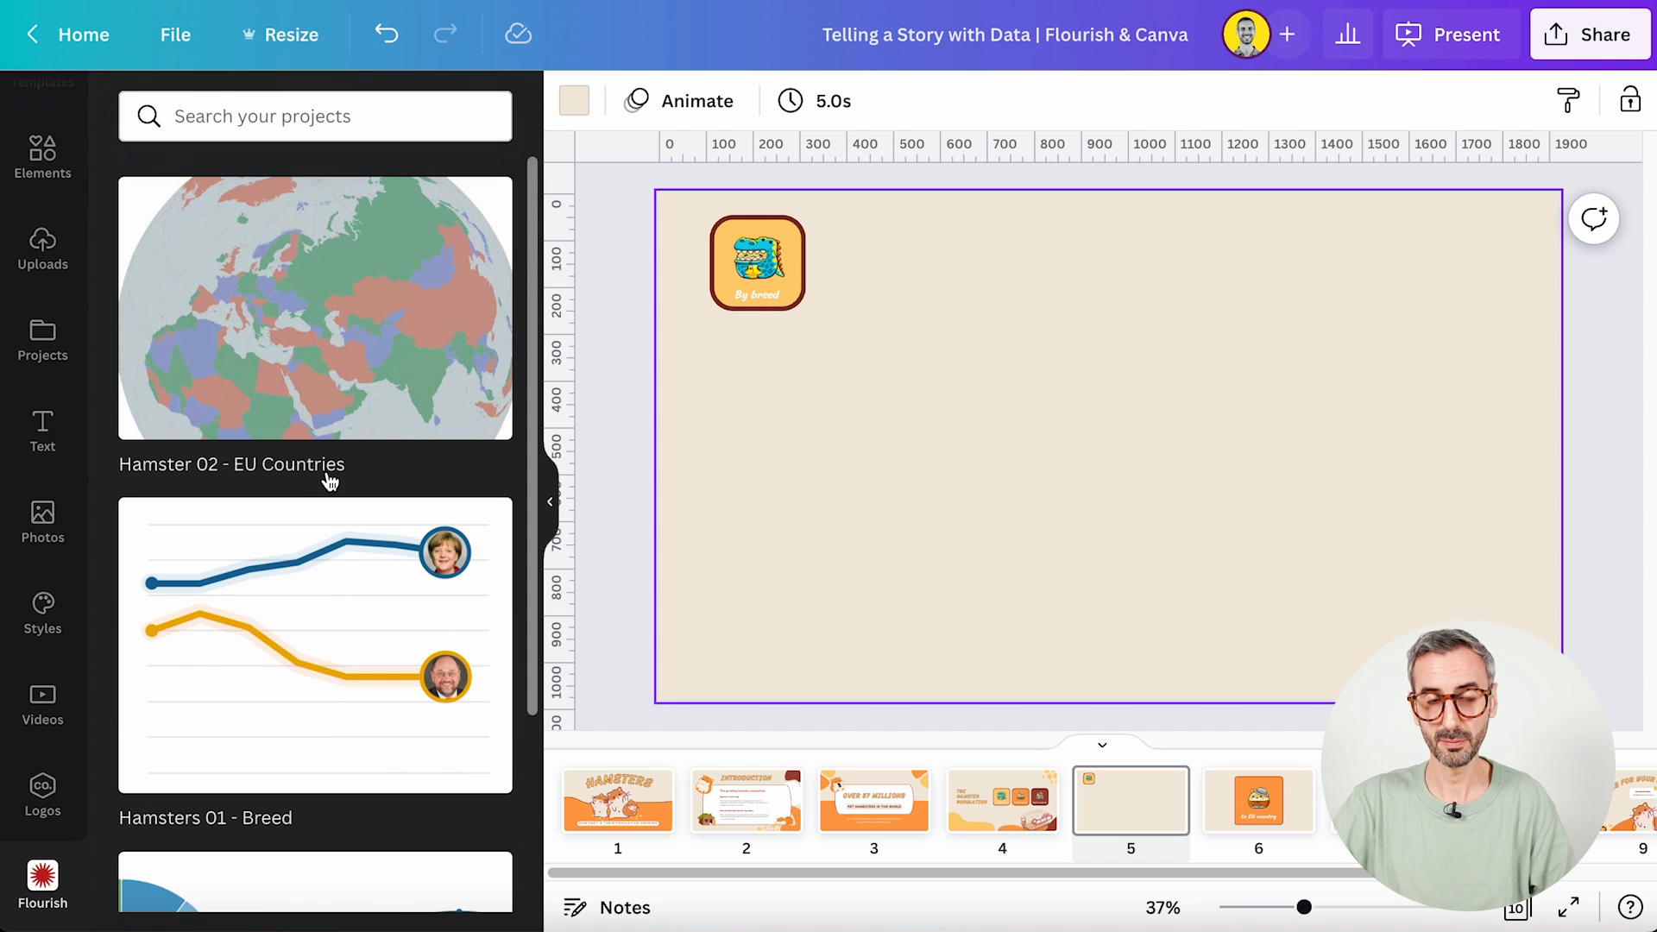
pyautogui.scroll(-1, 329, 480)
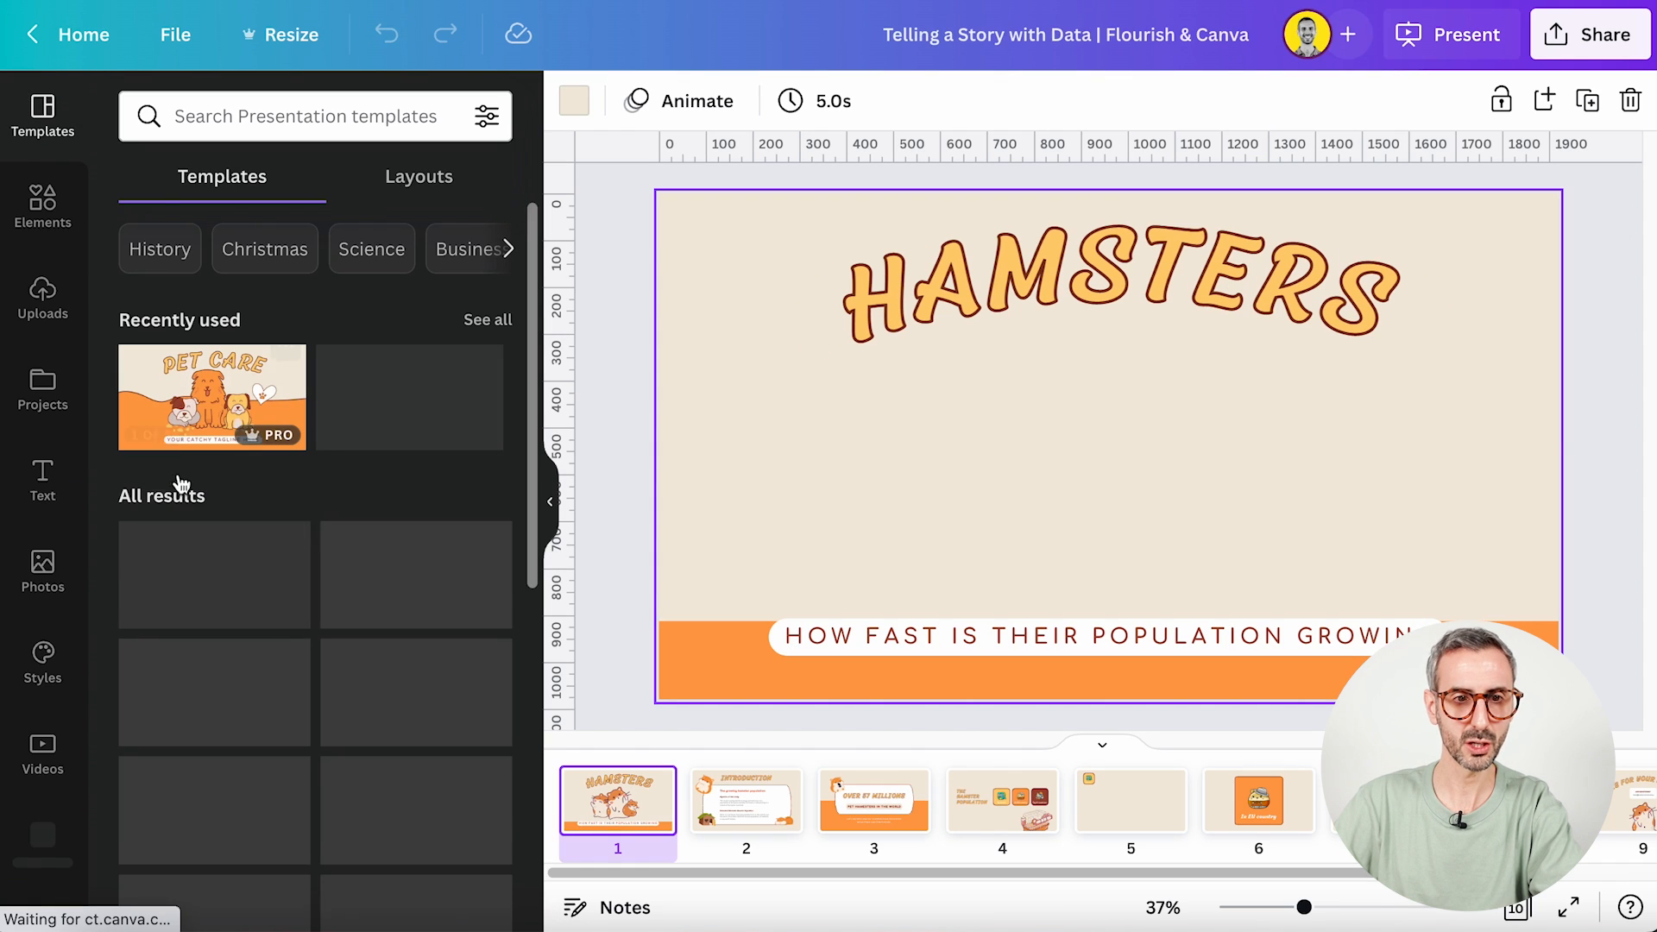
pyautogui.click(1133, 807)
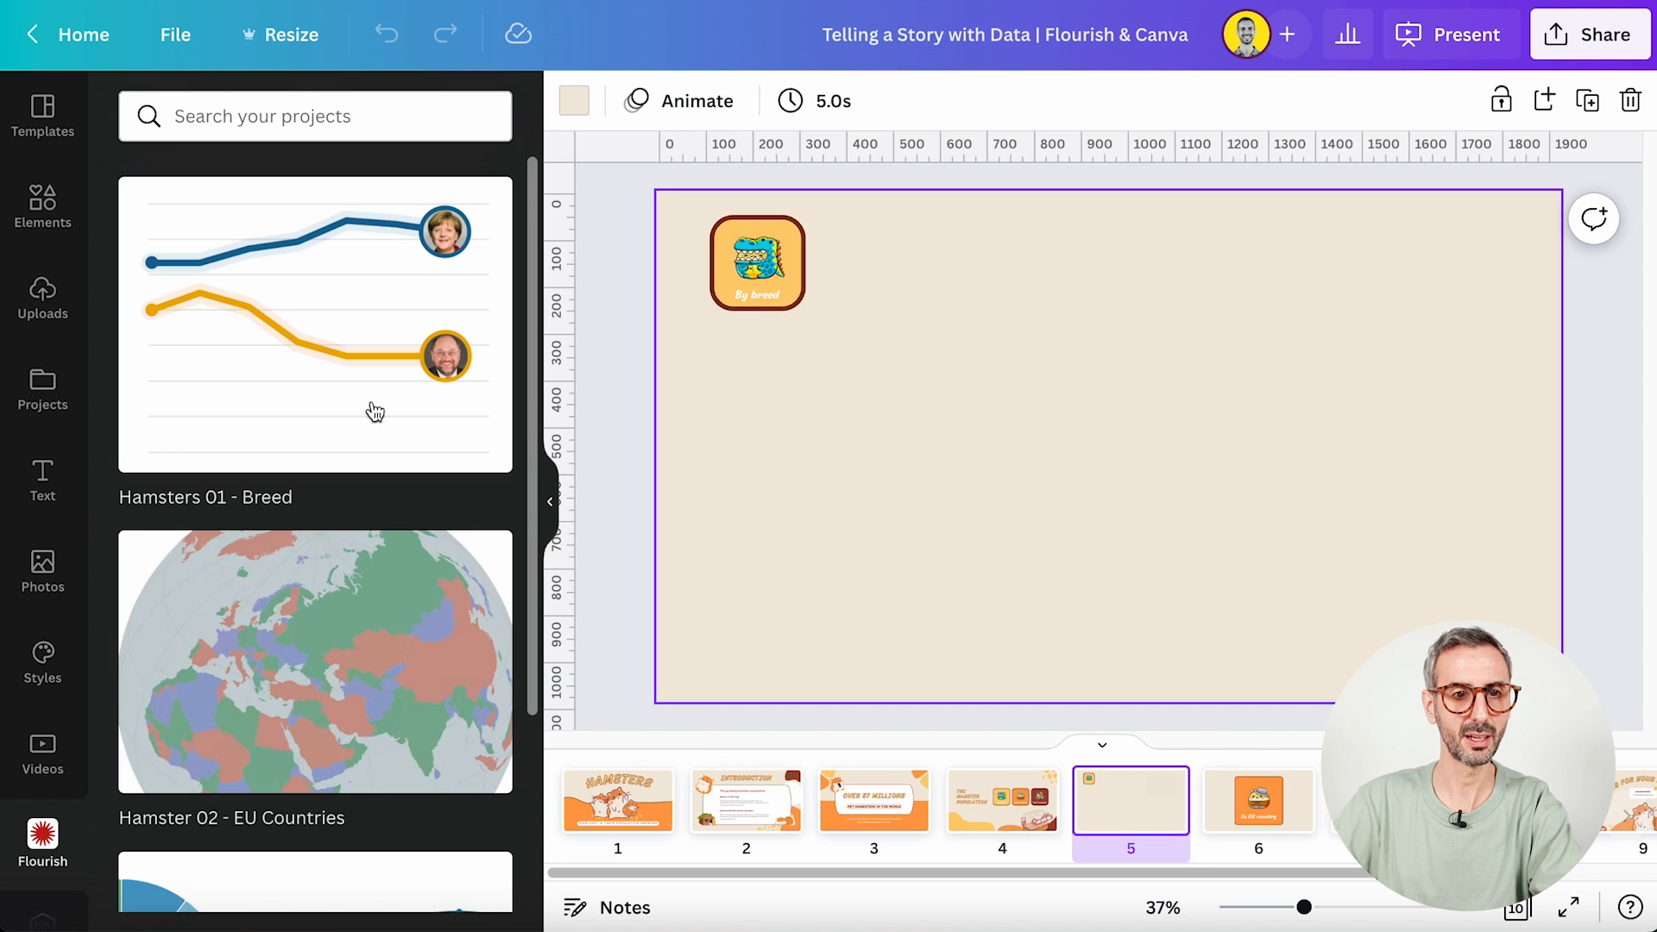
pyautogui.click(283, 466)
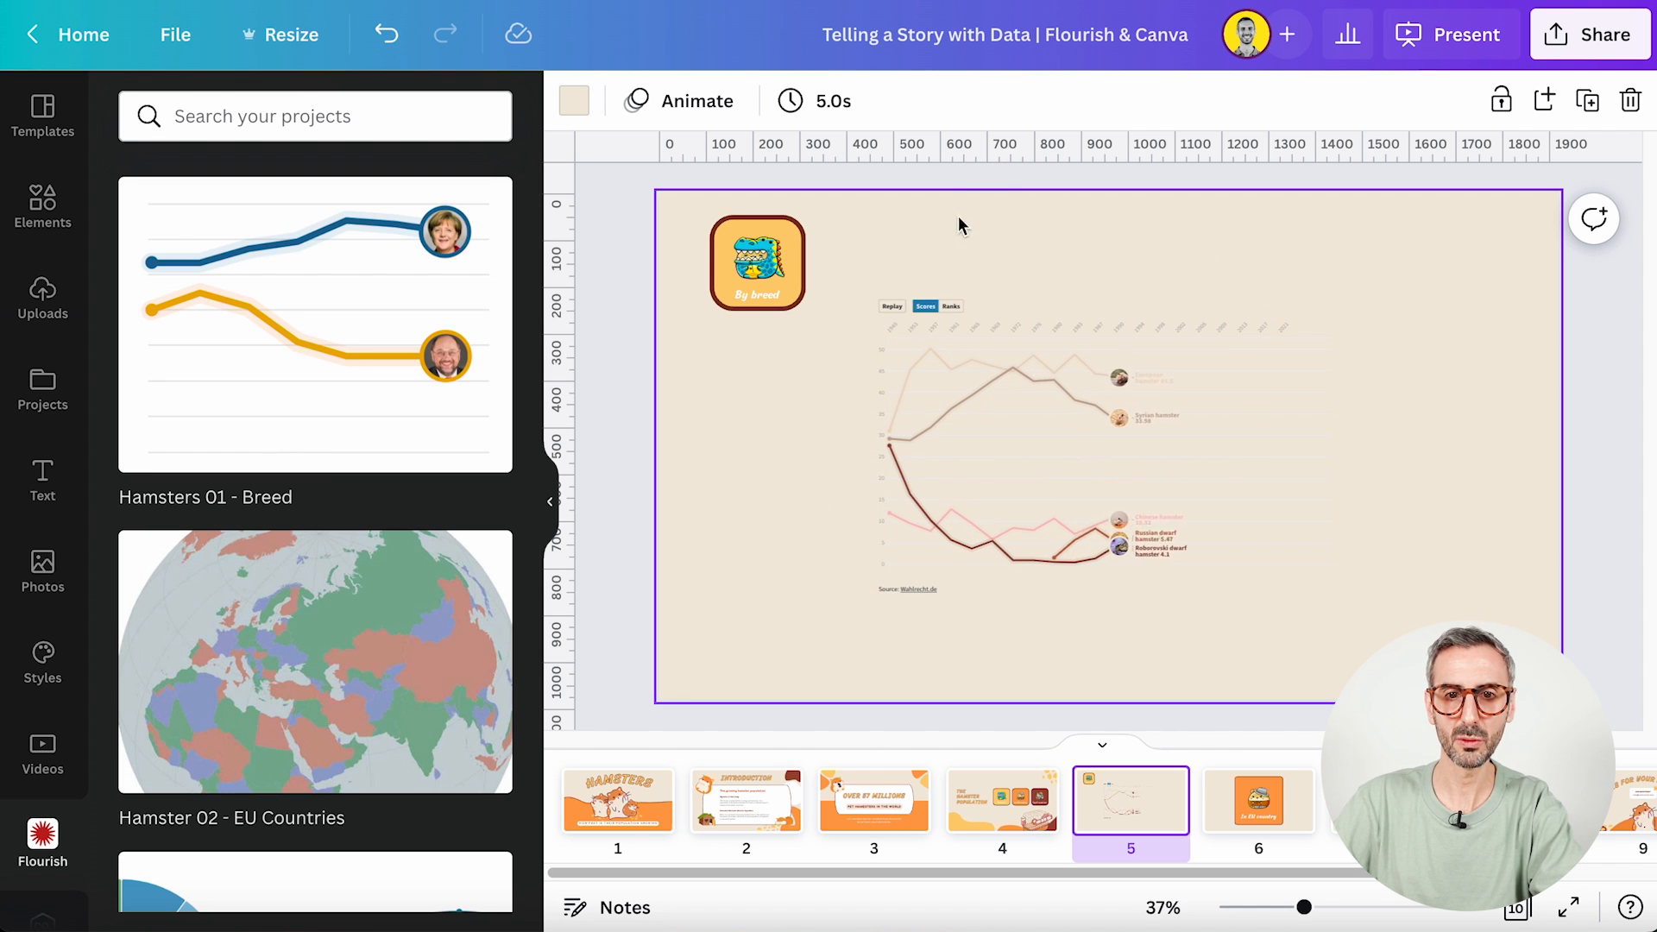
# - Delete the By breed card from slide 5 and enlarge the chart to about 1400 px wide across the slide
pyautogui.click(1231, 418)
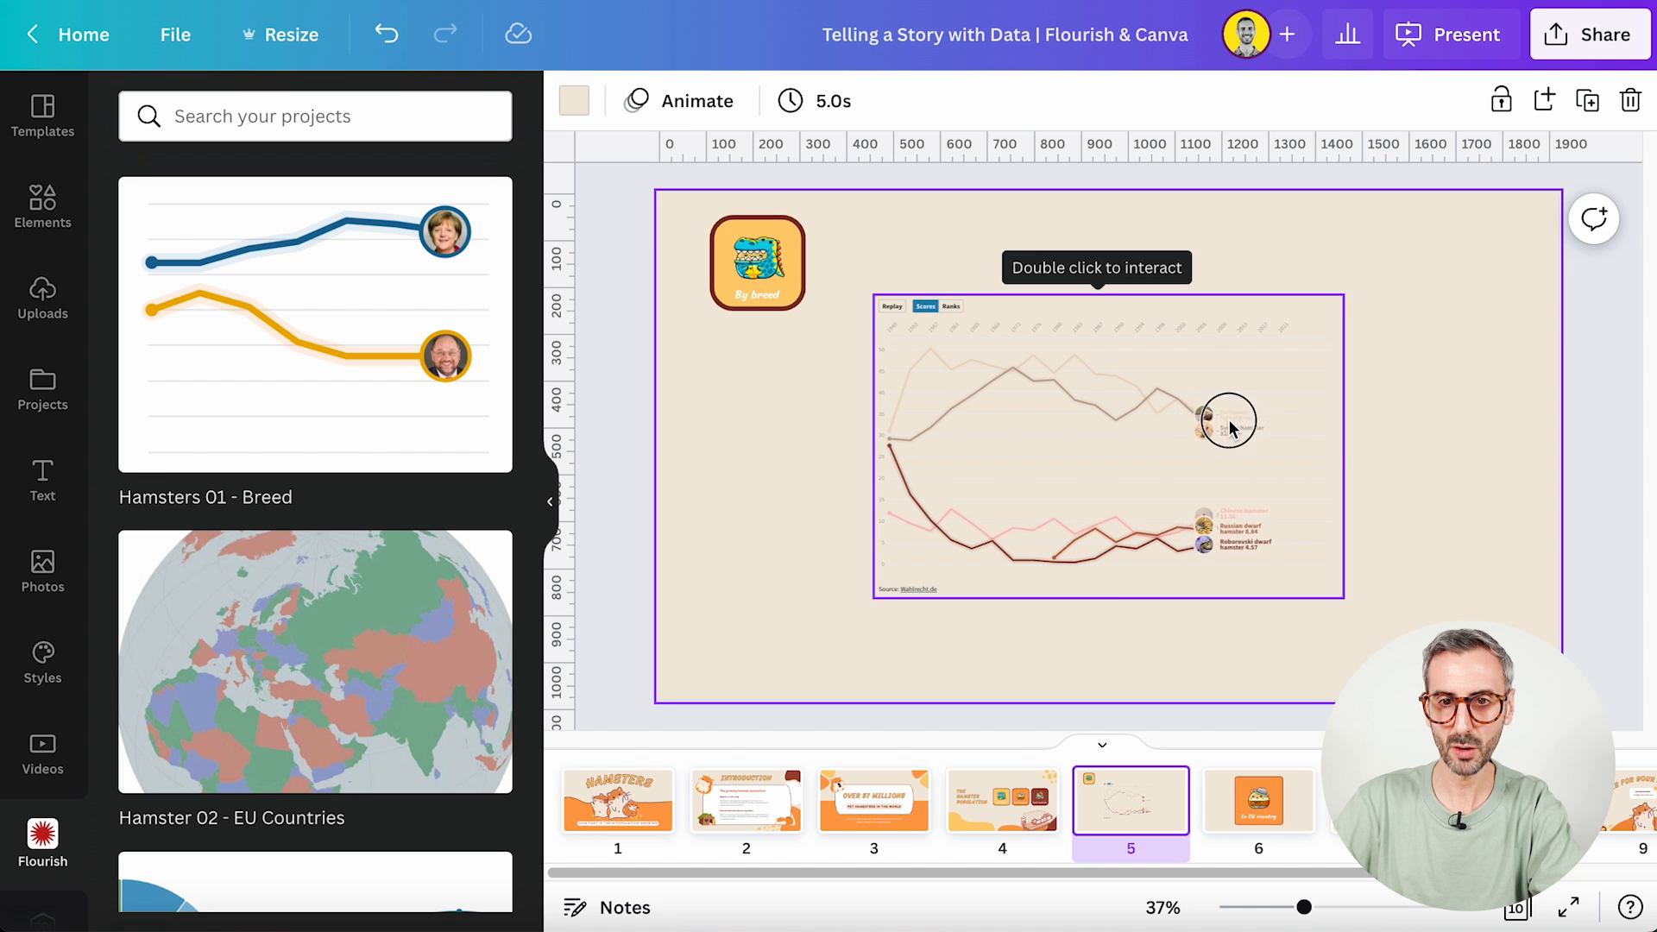
pyautogui.moveTo(1344, 599); pyautogui.dragTo(1470, 678)
pyautogui.click(752, 249)
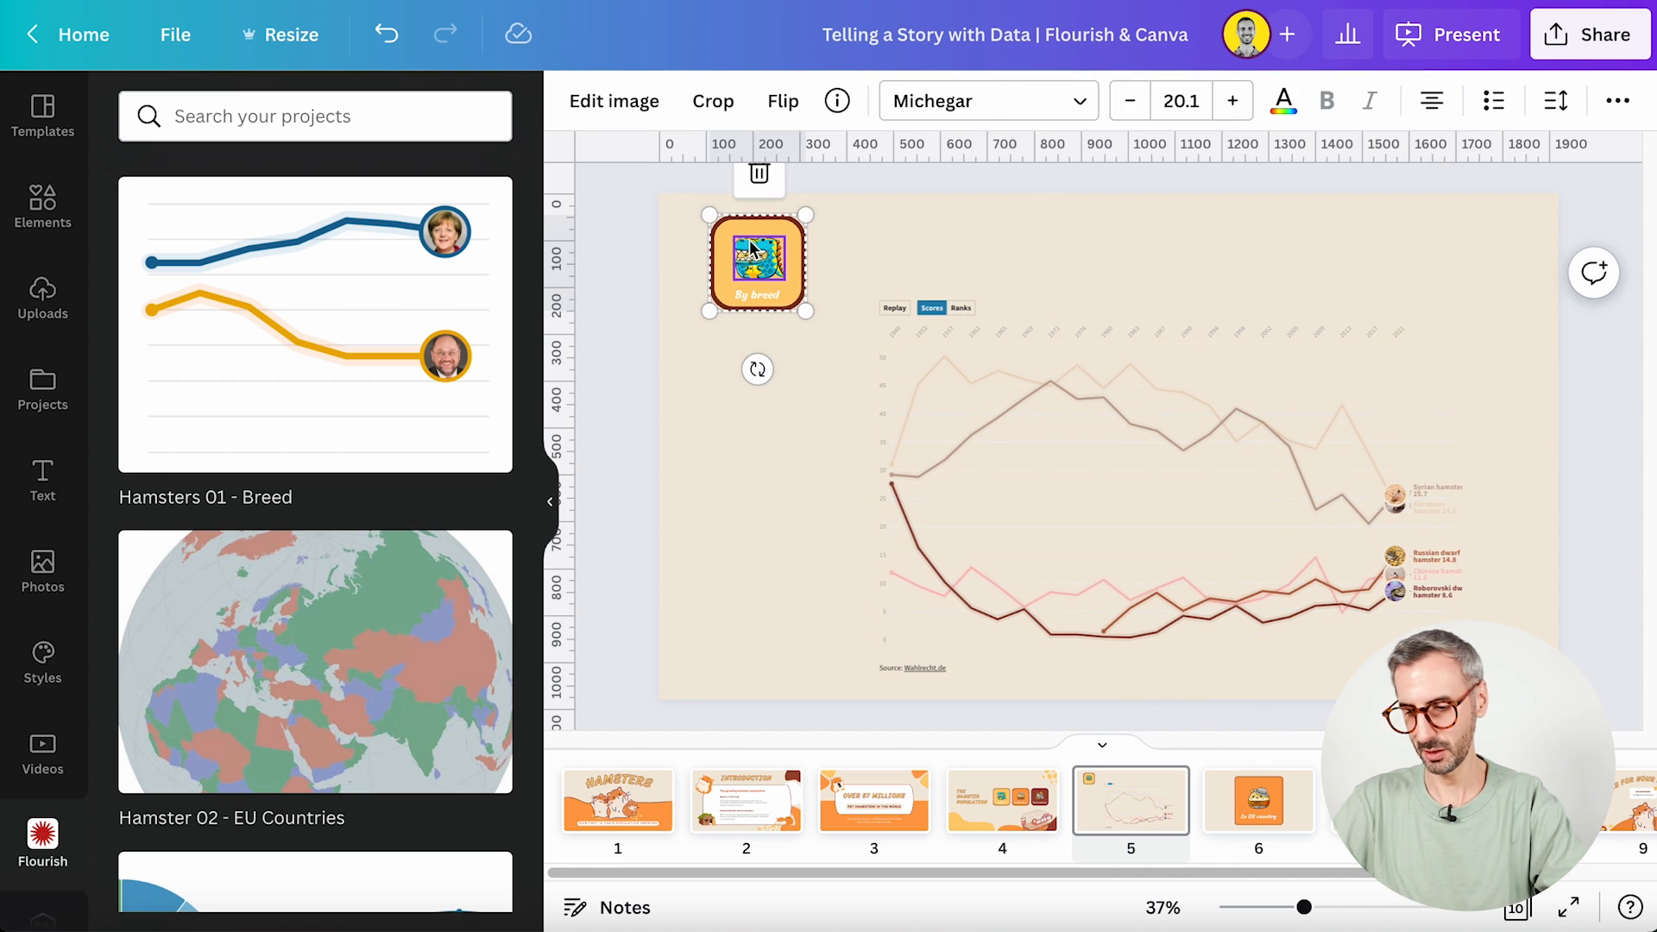
pyautogui.press('Delete')
pyautogui.click(904, 382)
pyautogui.moveTo(874, 284); pyautogui.dragTo(804, 252)
pyautogui.moveTo(983, 422); pyautogui.dragTo(957, 415)
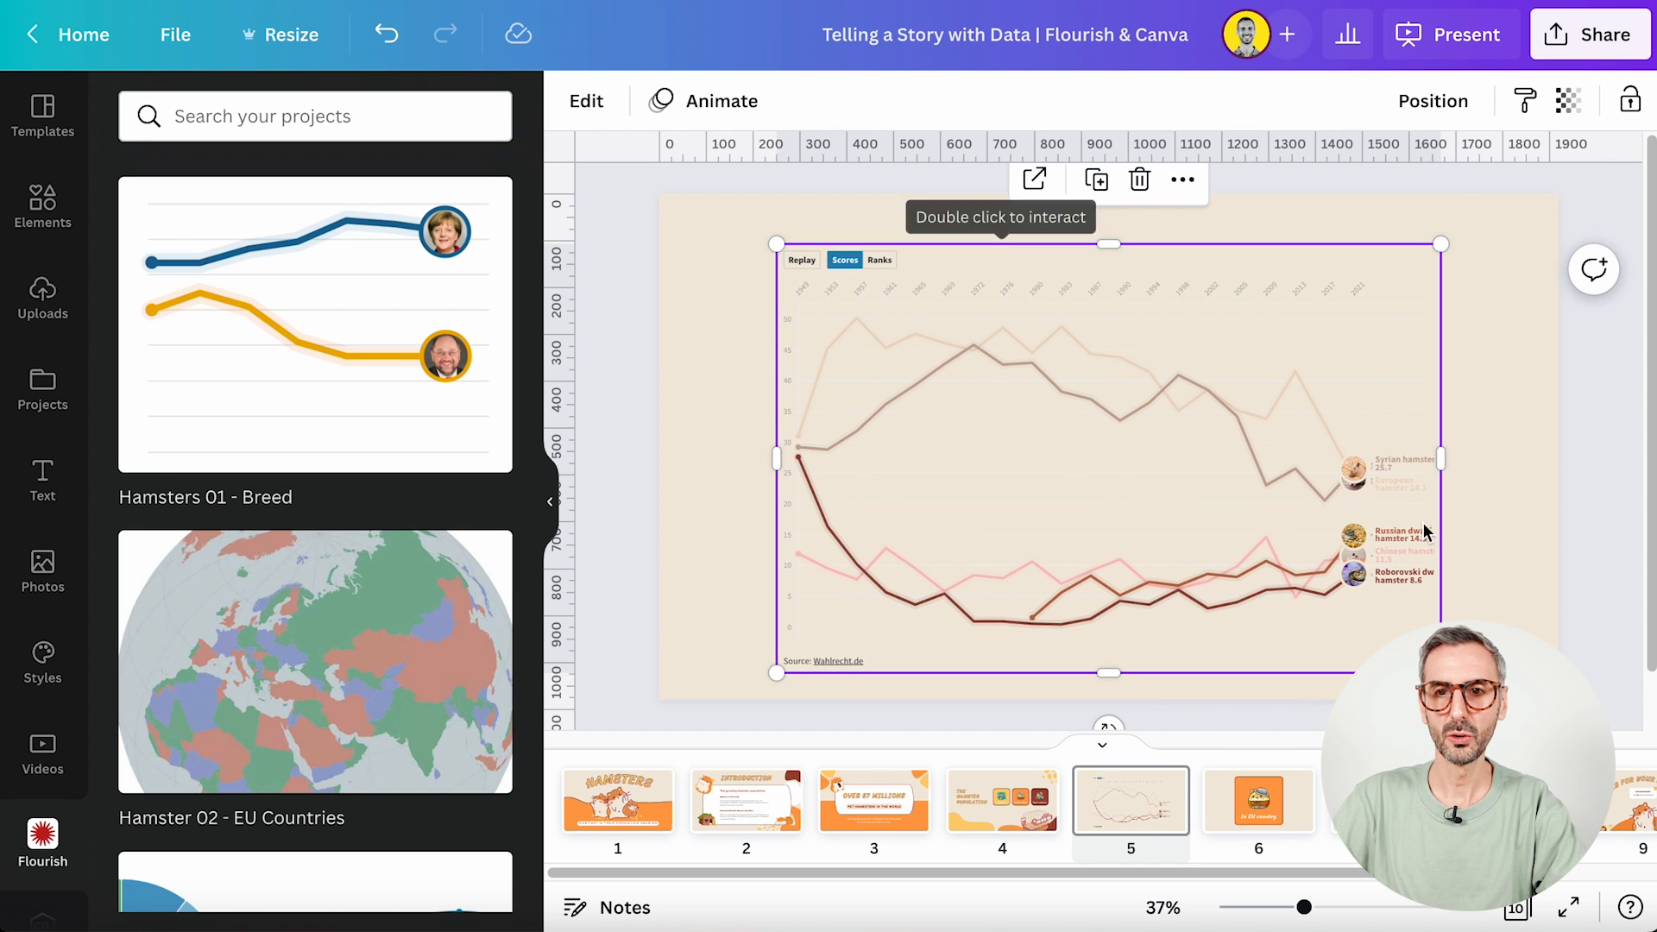
# - View slide 5 in full screen, go to slide 6, and switch to Flourish to open the Hamster 02 - EU Countries project
pyautogui.click(1566, 913)
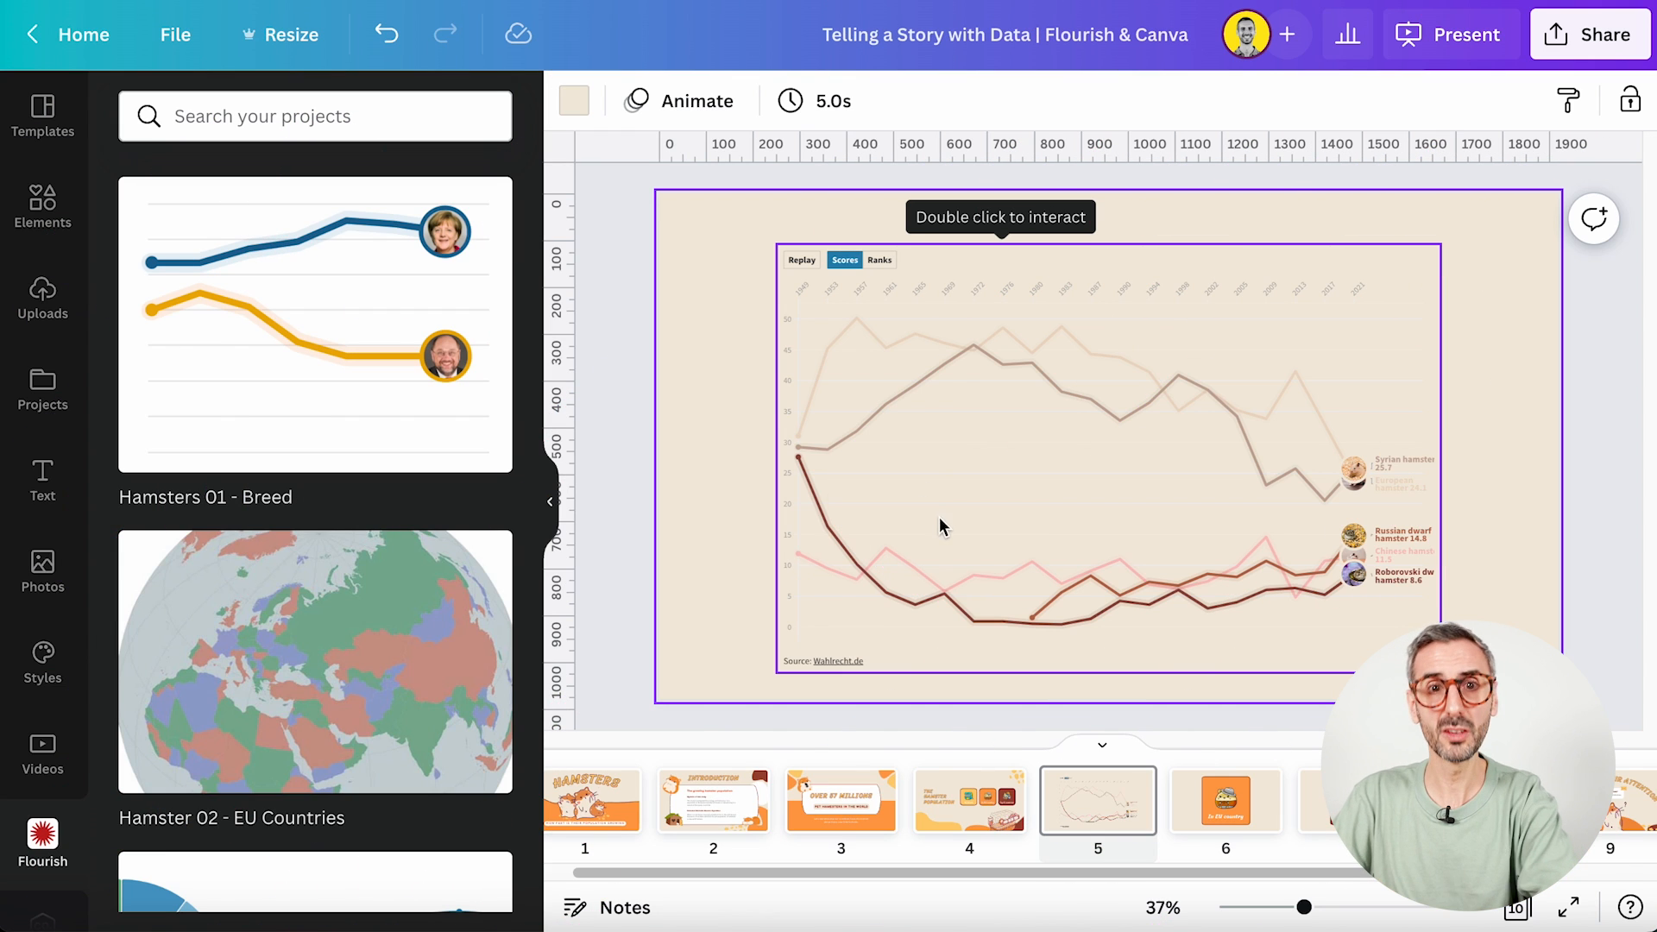
pyautogui.click(1223, 796)
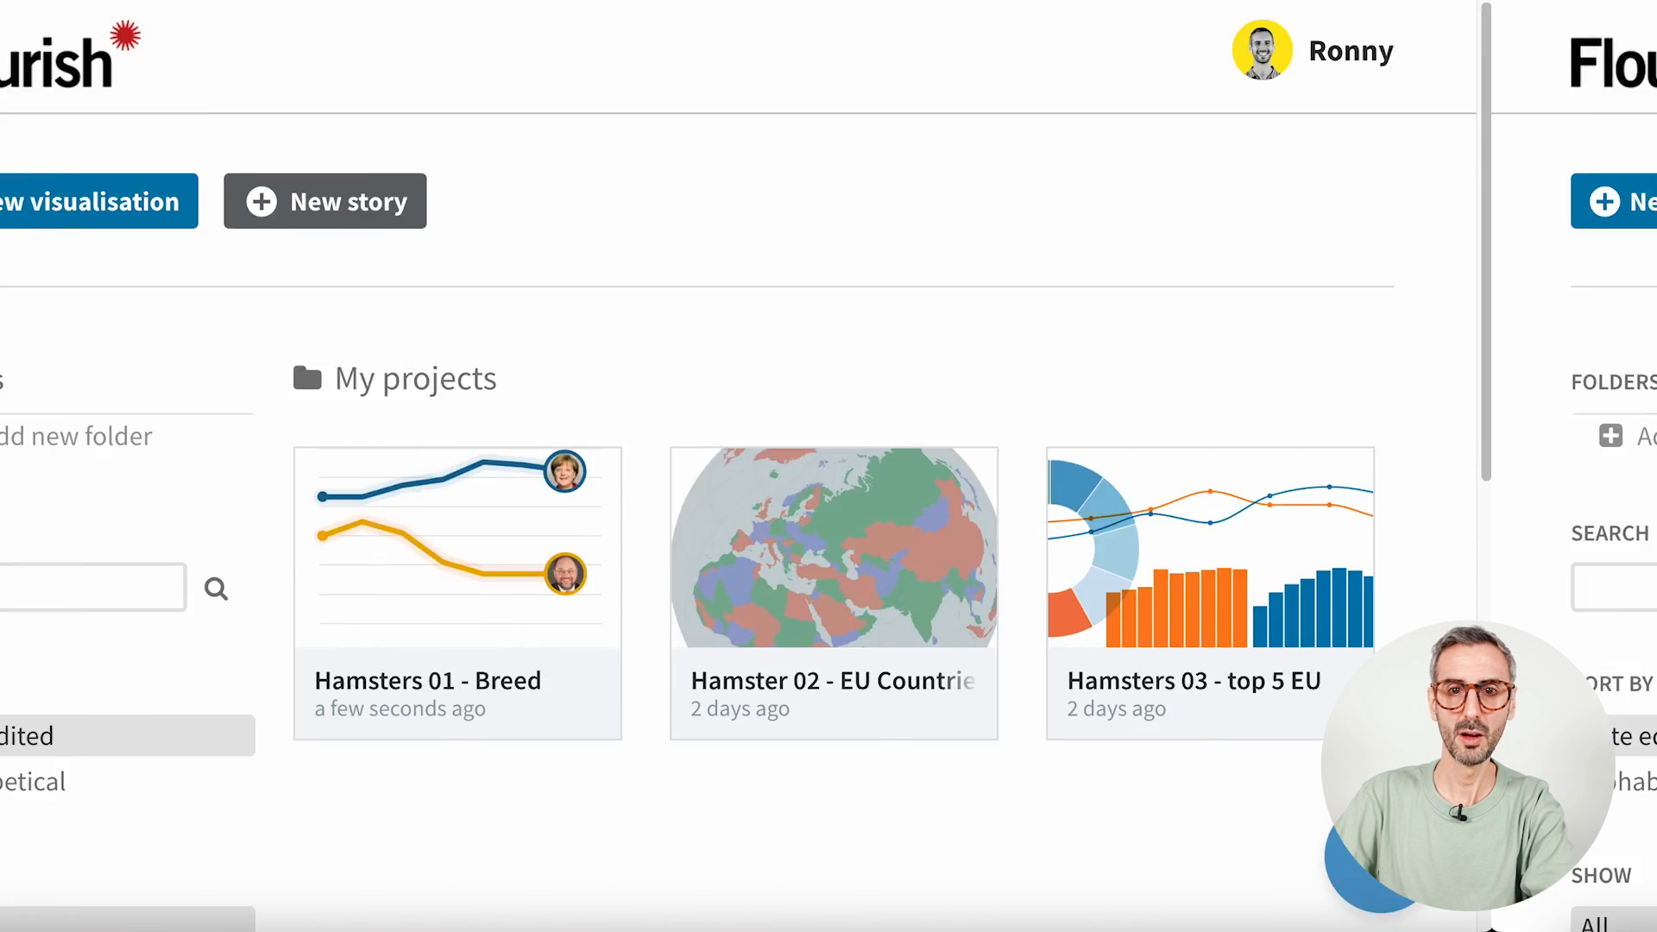
pyautogui.click(1015, 558)
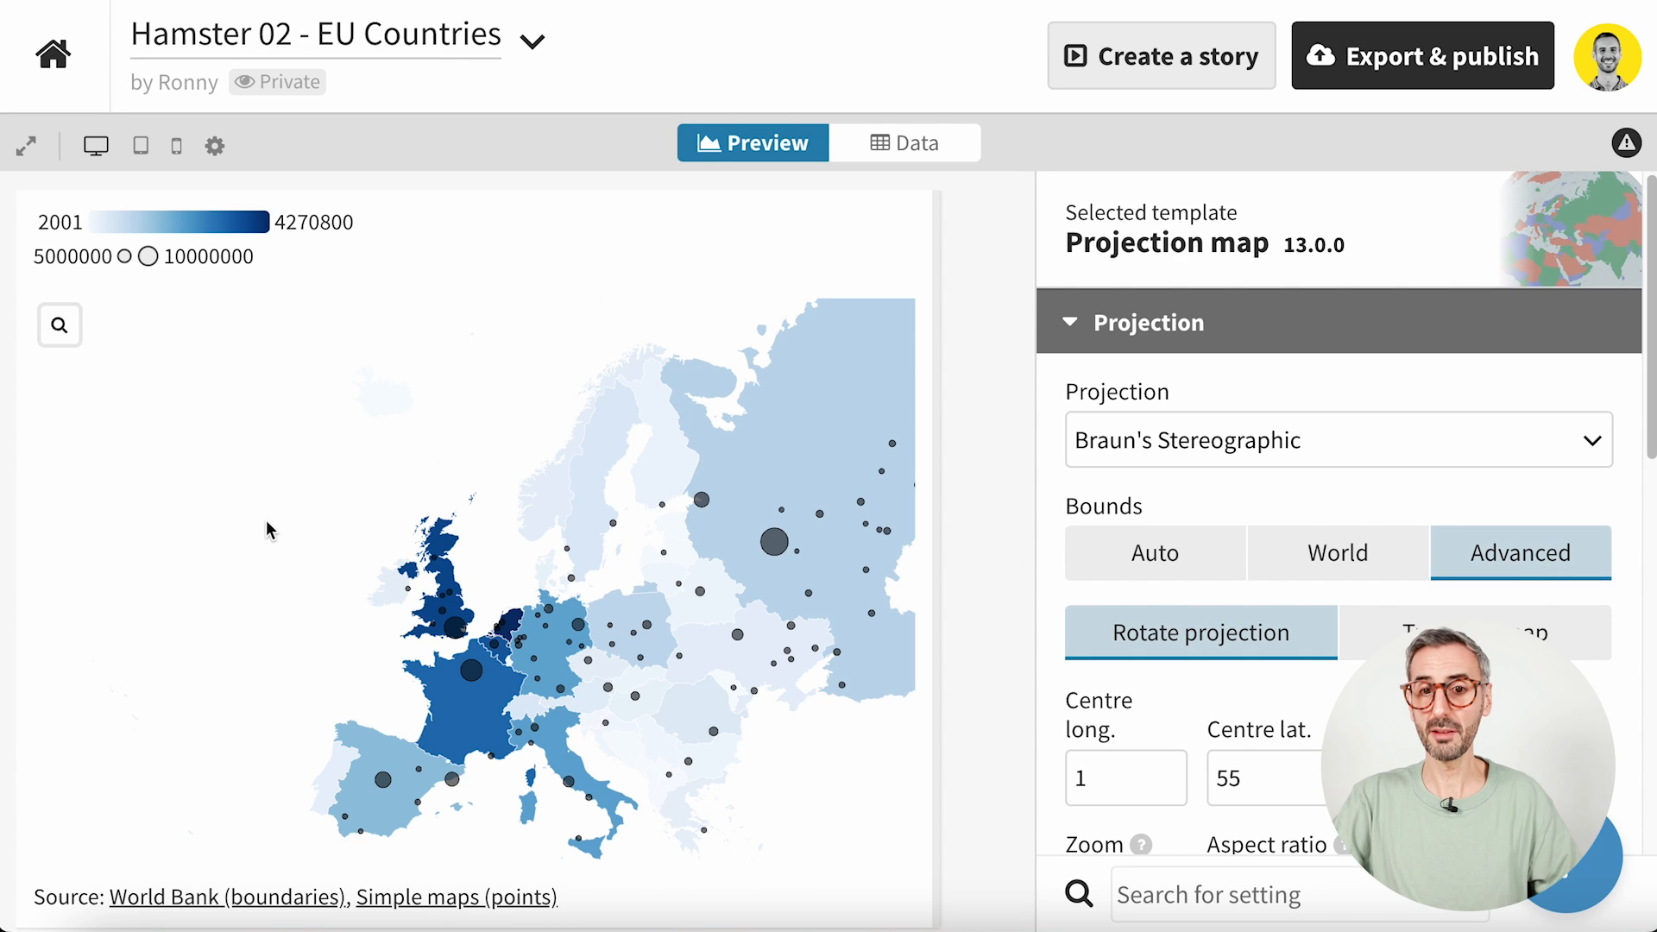
pyautogui.moveTo(677, 585)
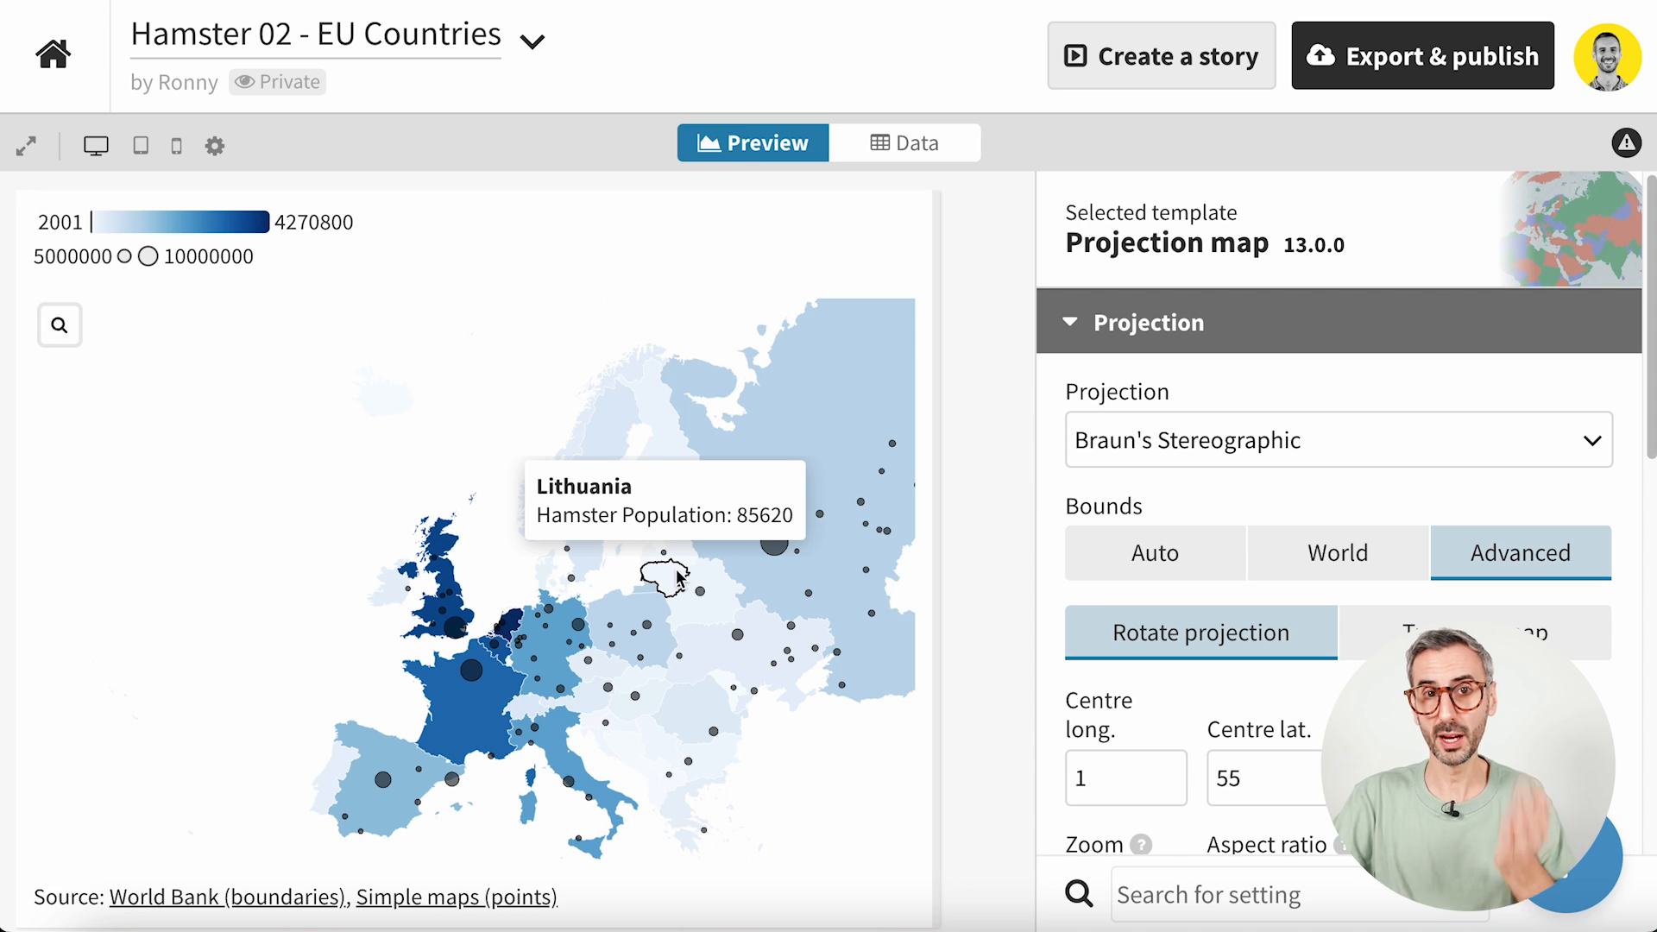
# - Look through the map's Regions data table, examining the country names and the Hamster Population column
pyautogui.click(859, 154)
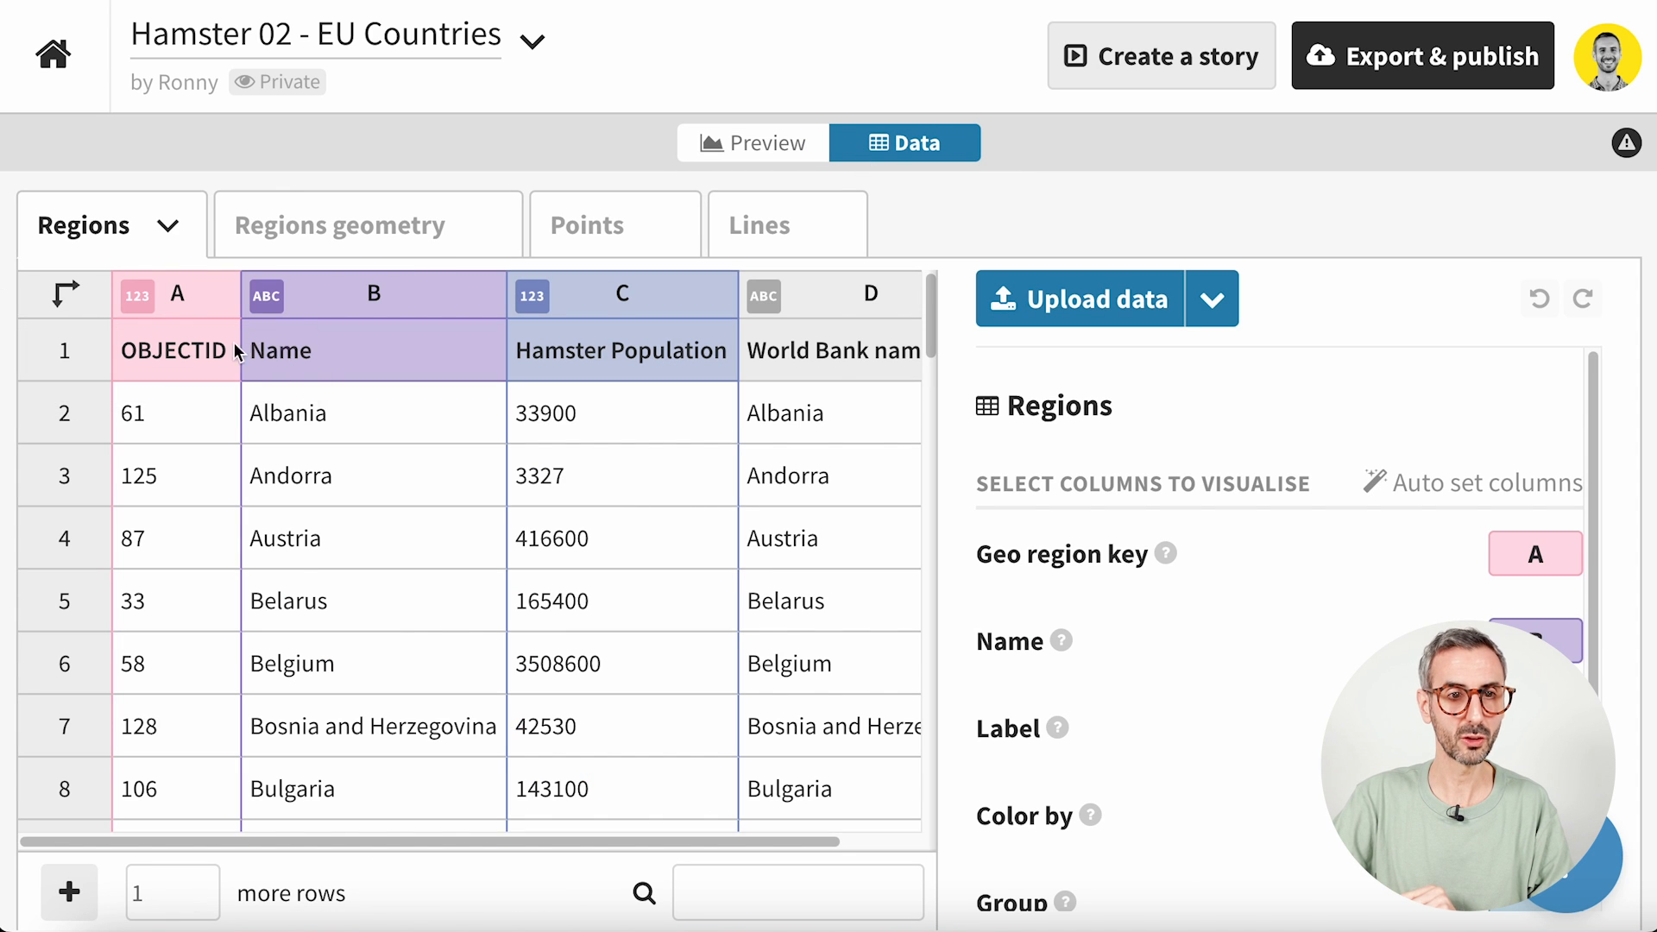
pyautogui.scroll(-3, 340, 566)
pyautogui.scroll(3, 373, 686)
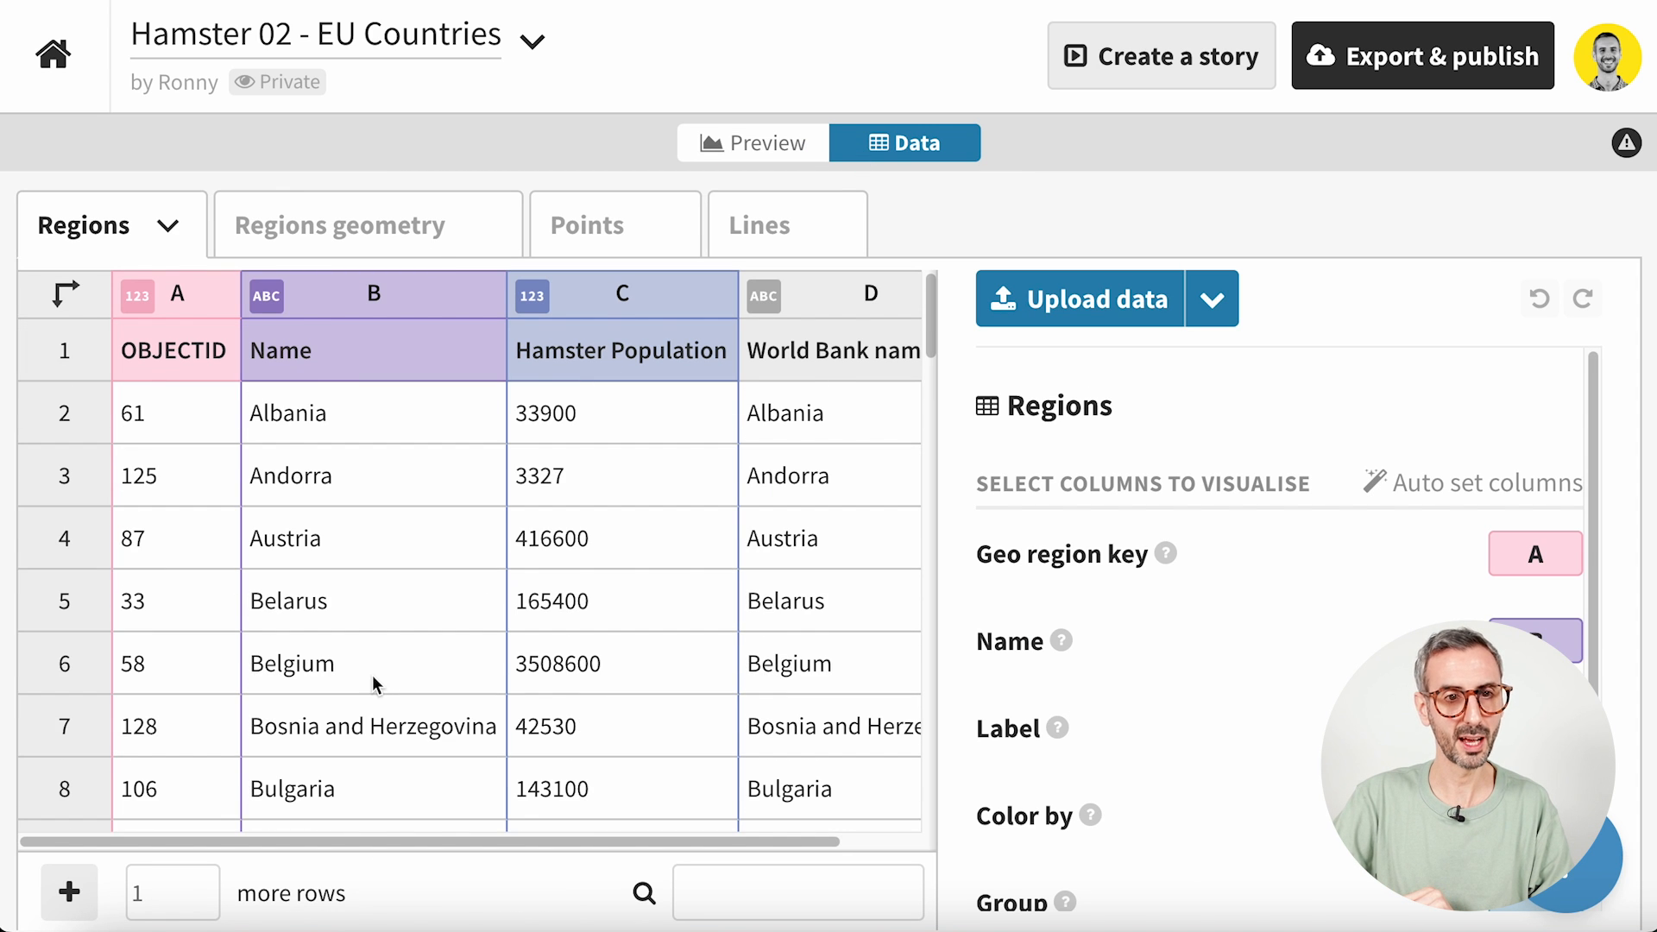
pyautogui.scroll(-20, 346, 579)
pyautogui.scroll(-5, 318, 471)
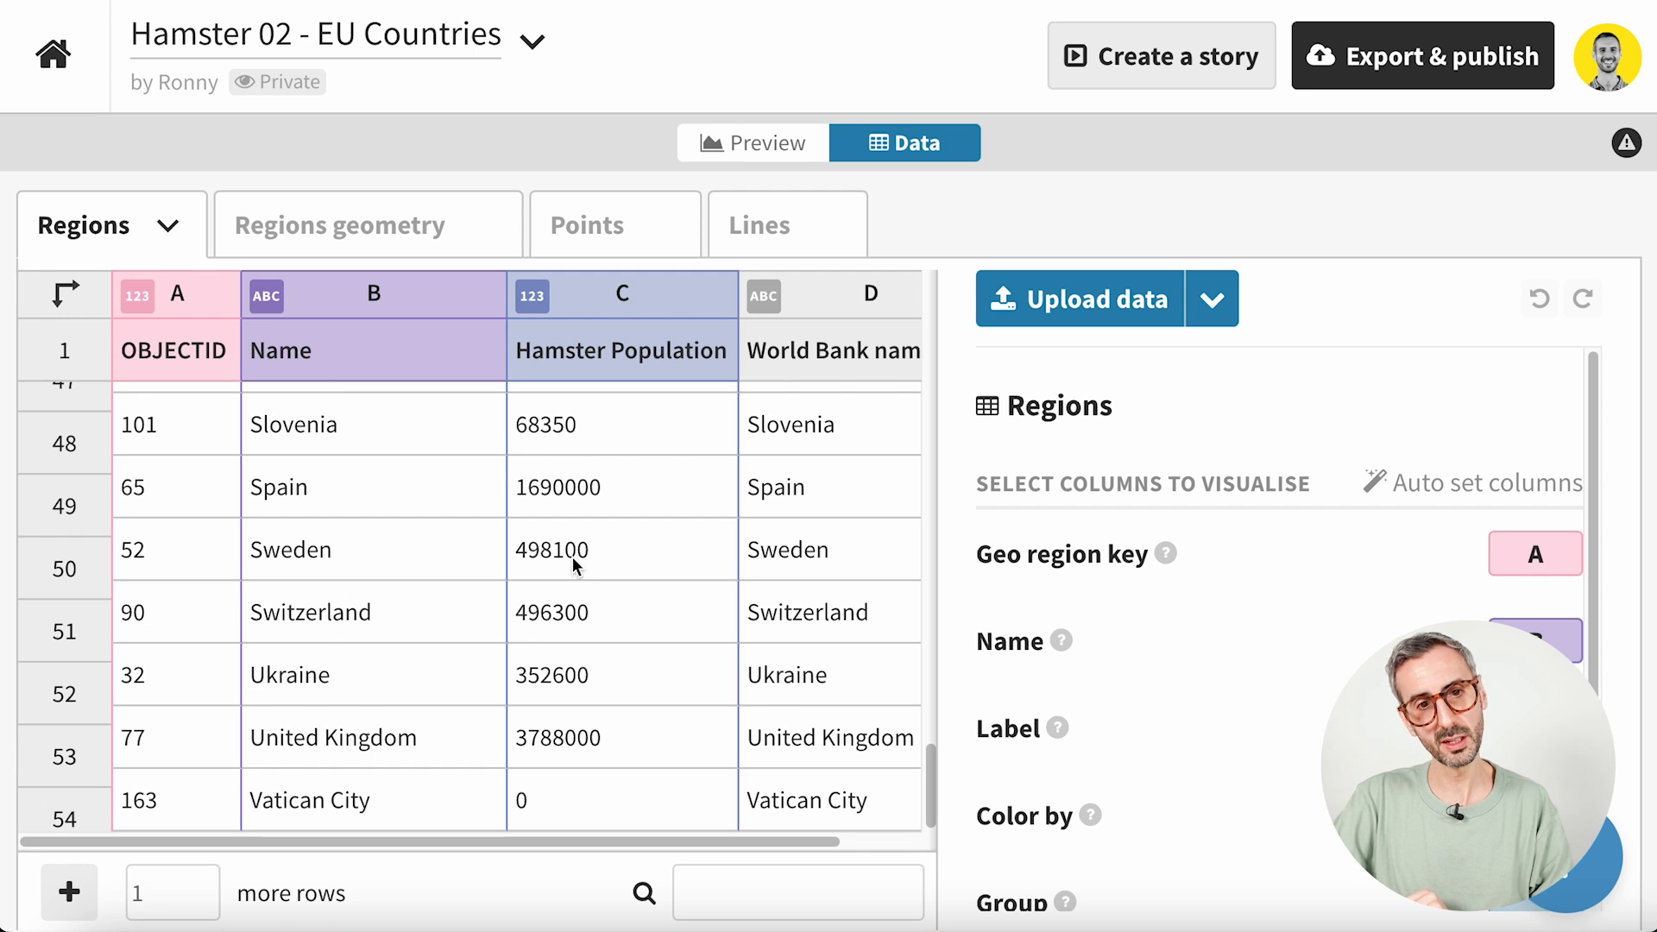
pyautogui.scroll(20, 575, 566)
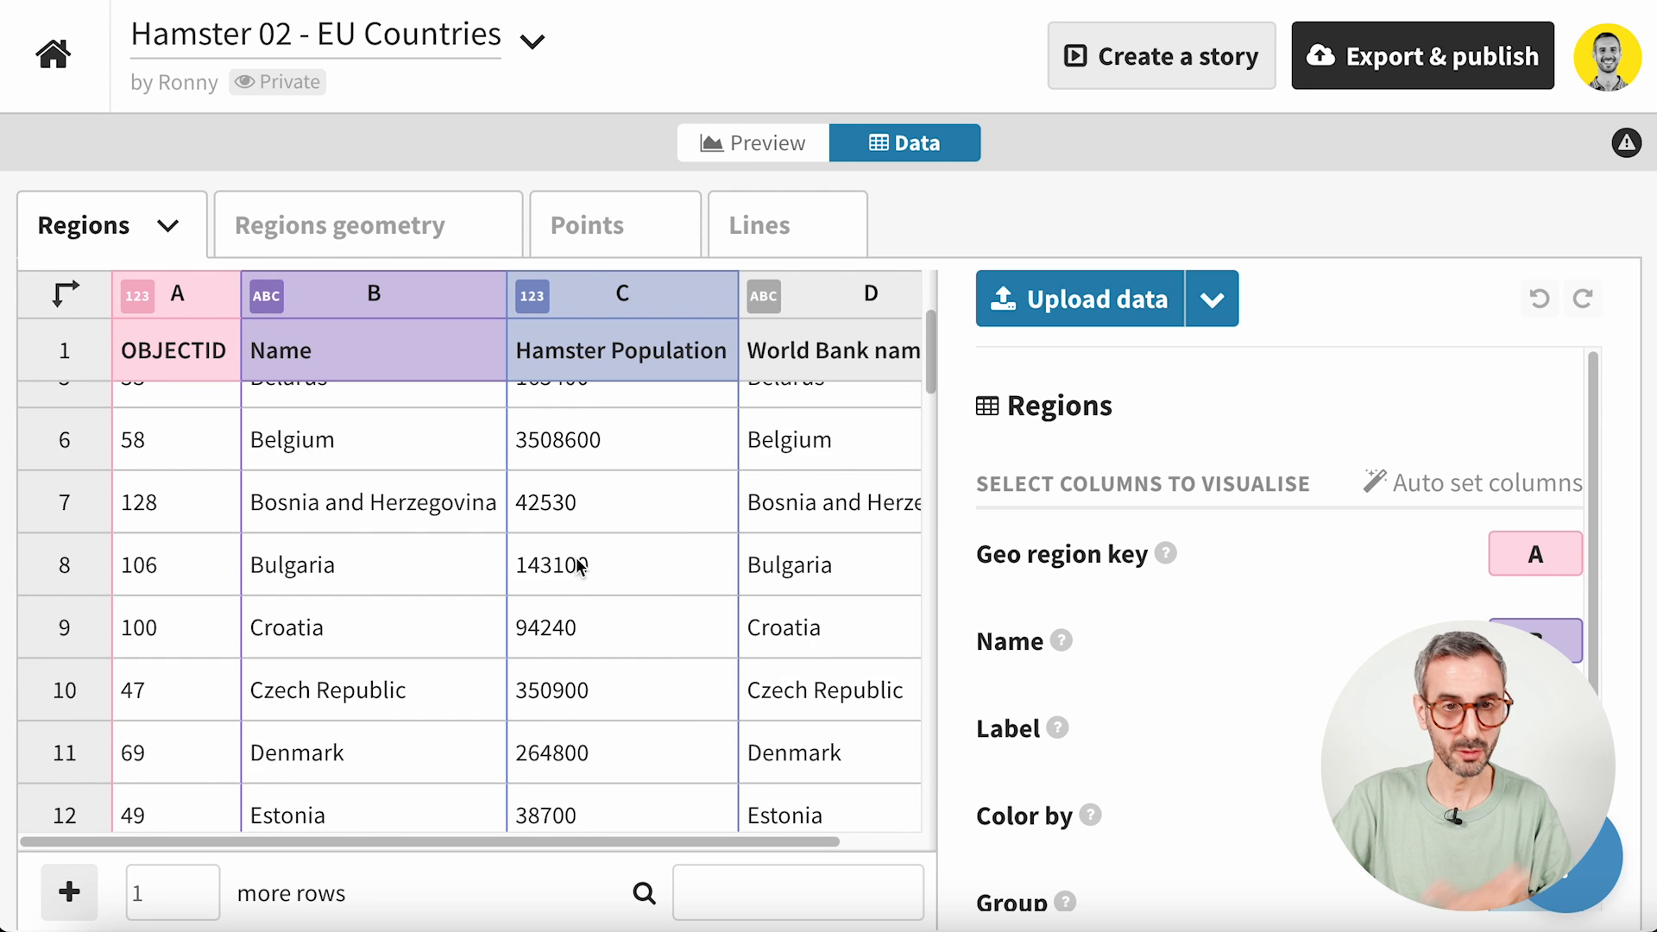
pyautogui.scroll(3, 580, 570)
pyautogui.scroll(-8, 569, 586)
pyautogui.scroll(4, 565, 593)
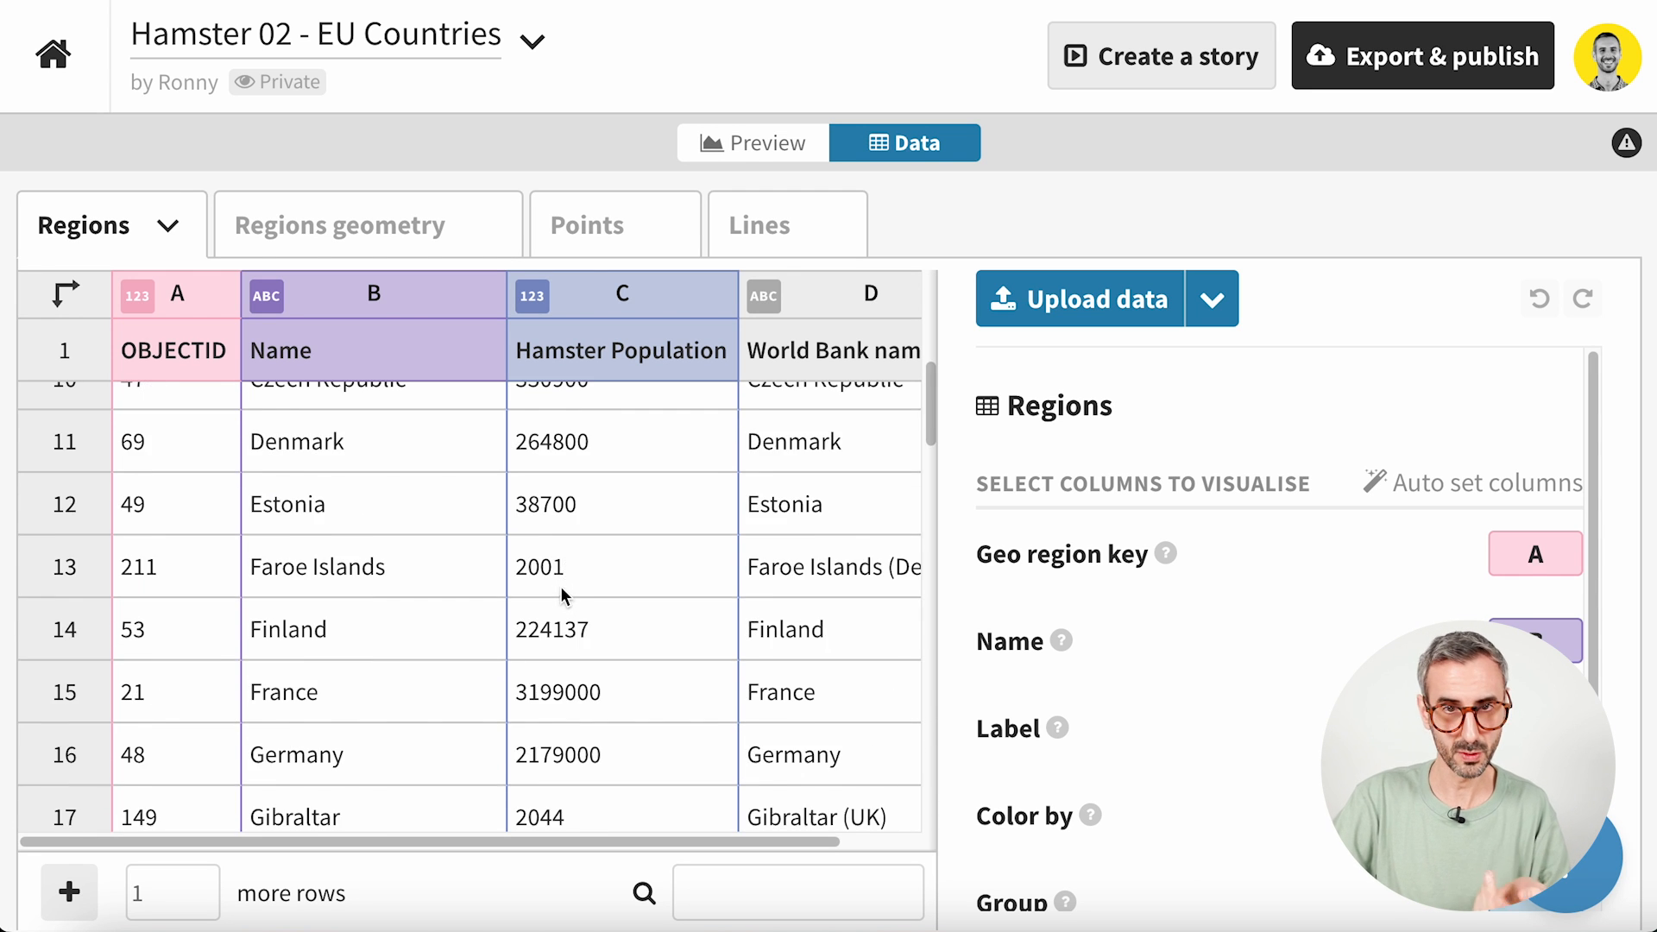
pyautogui.scroll(-13, 561, 595)
# - Return to the map preview and examine its color scale legend and the shaded countries
pyautogui.click(789, 145)
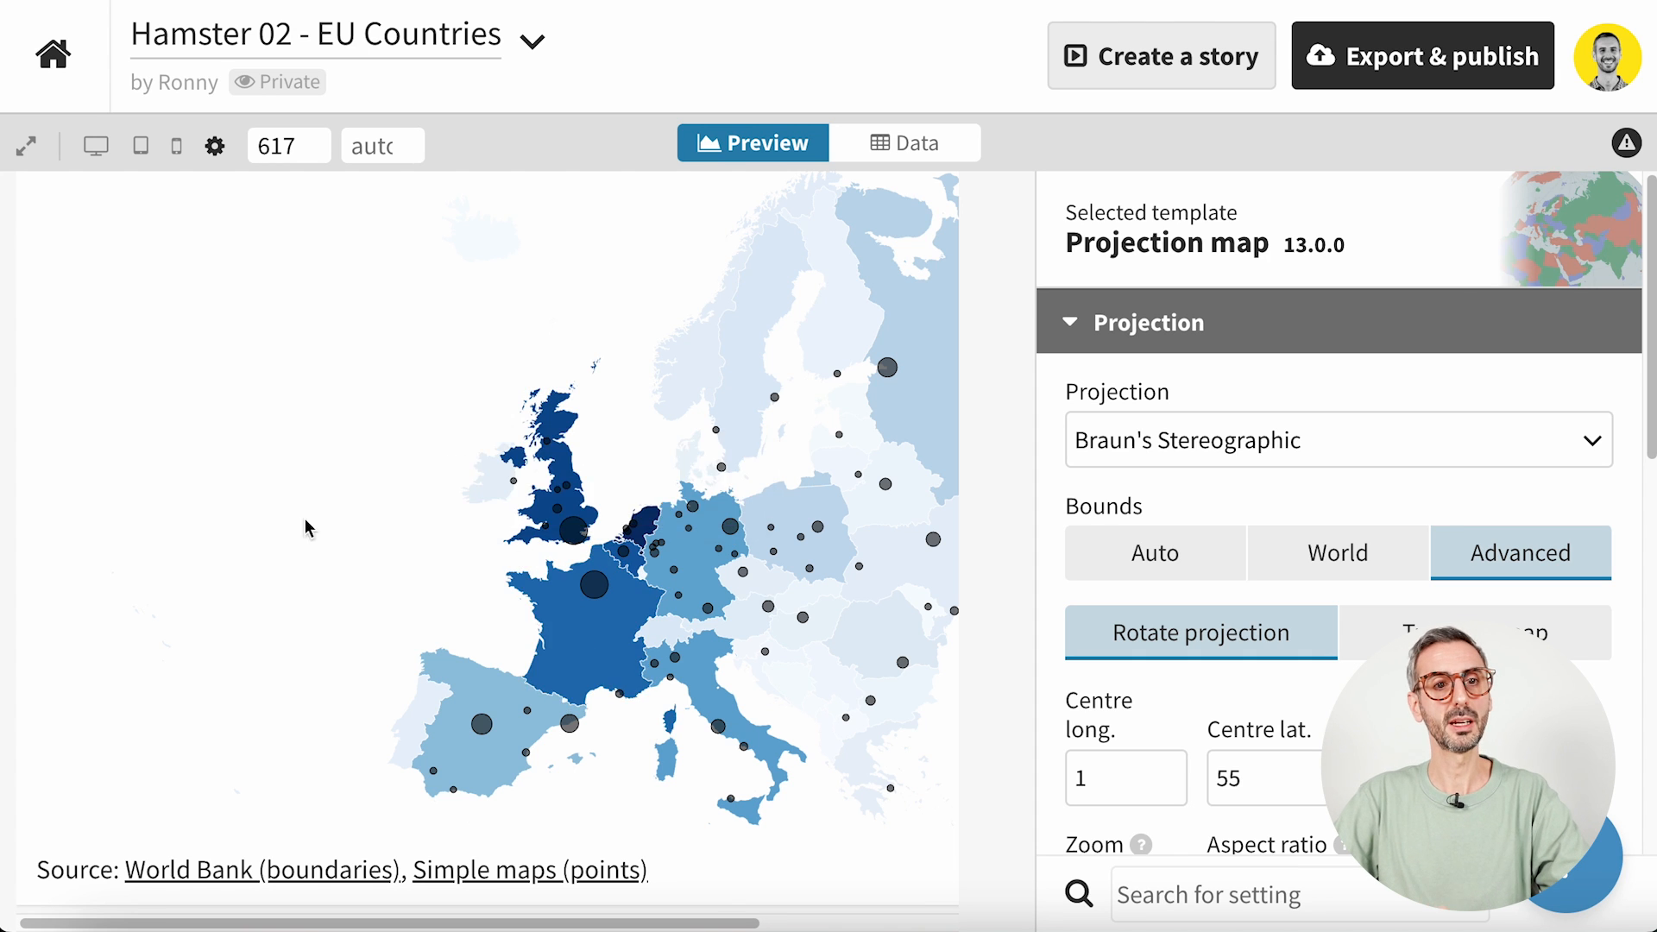
pyautogui.scroll(3, 251, 470)
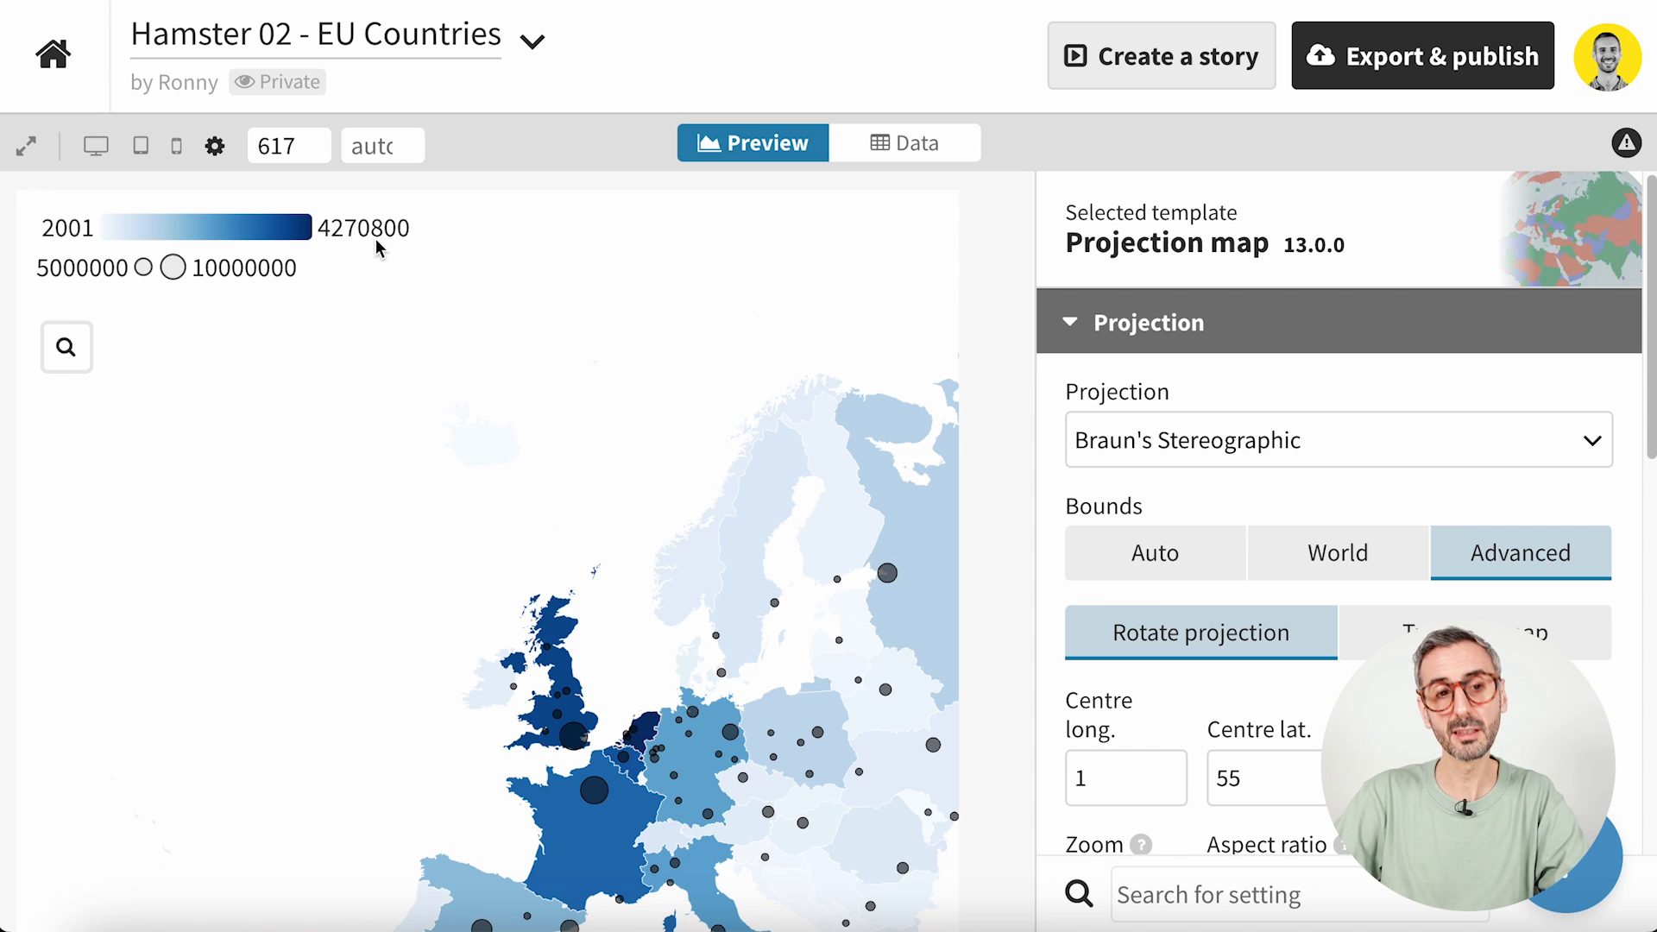
pyautogui.scroll(-3, 439, 548)
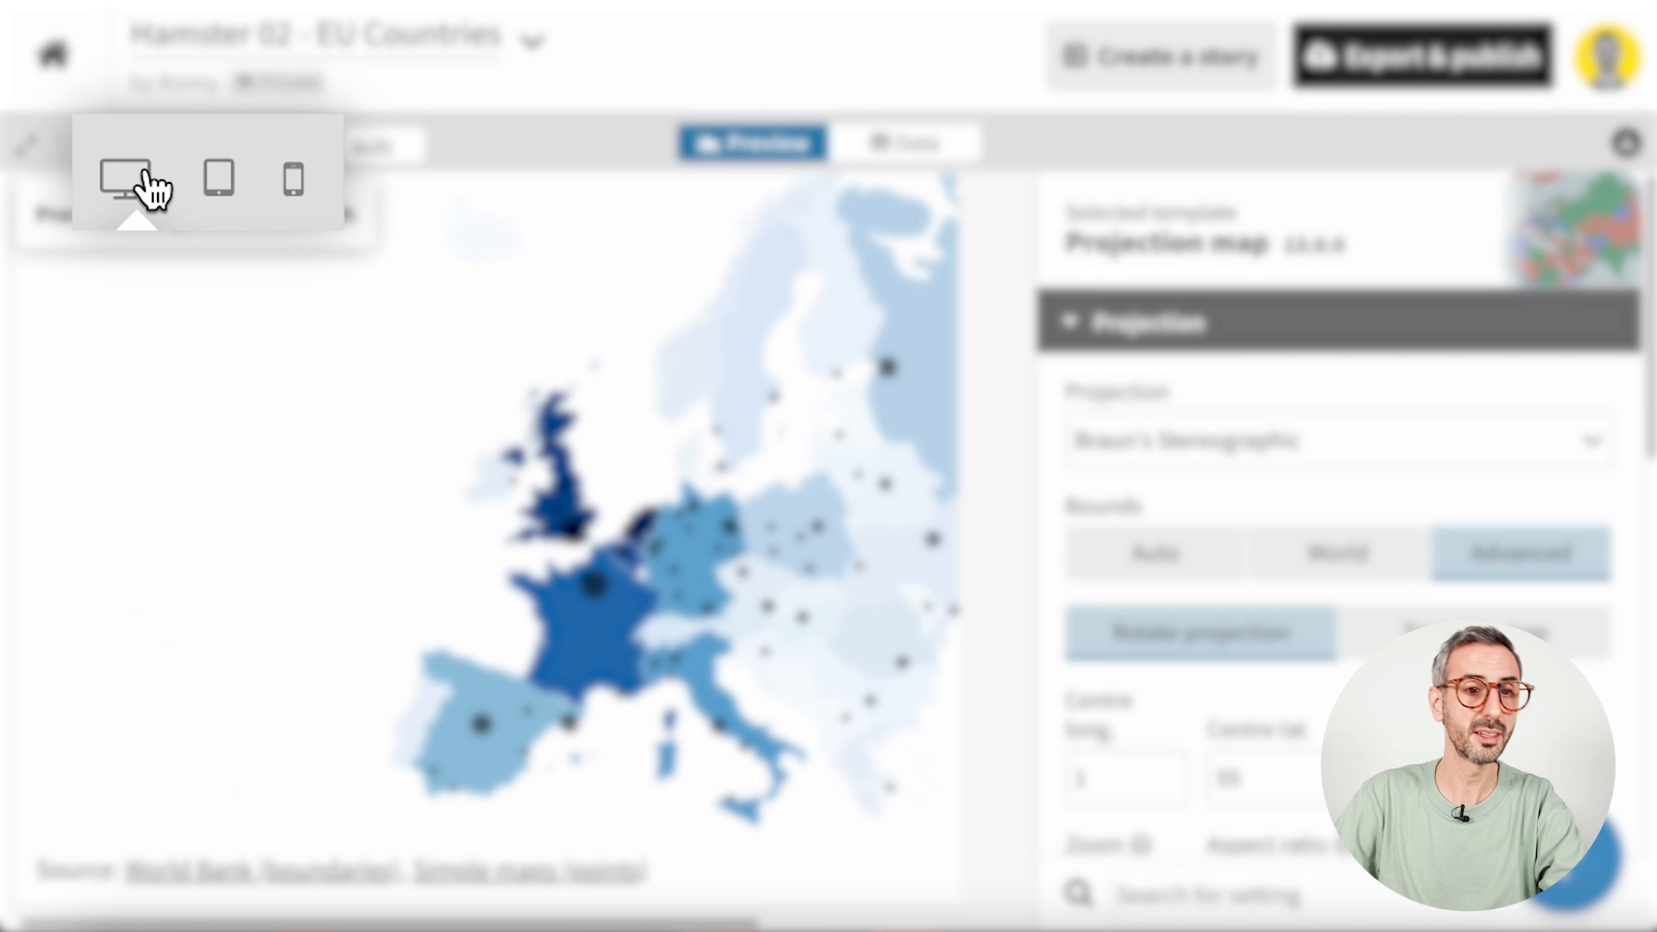
# - Preview the map at available, tablet and mobile widths and in a full preview window, ending at available width
pyautogui.click(95, 147)
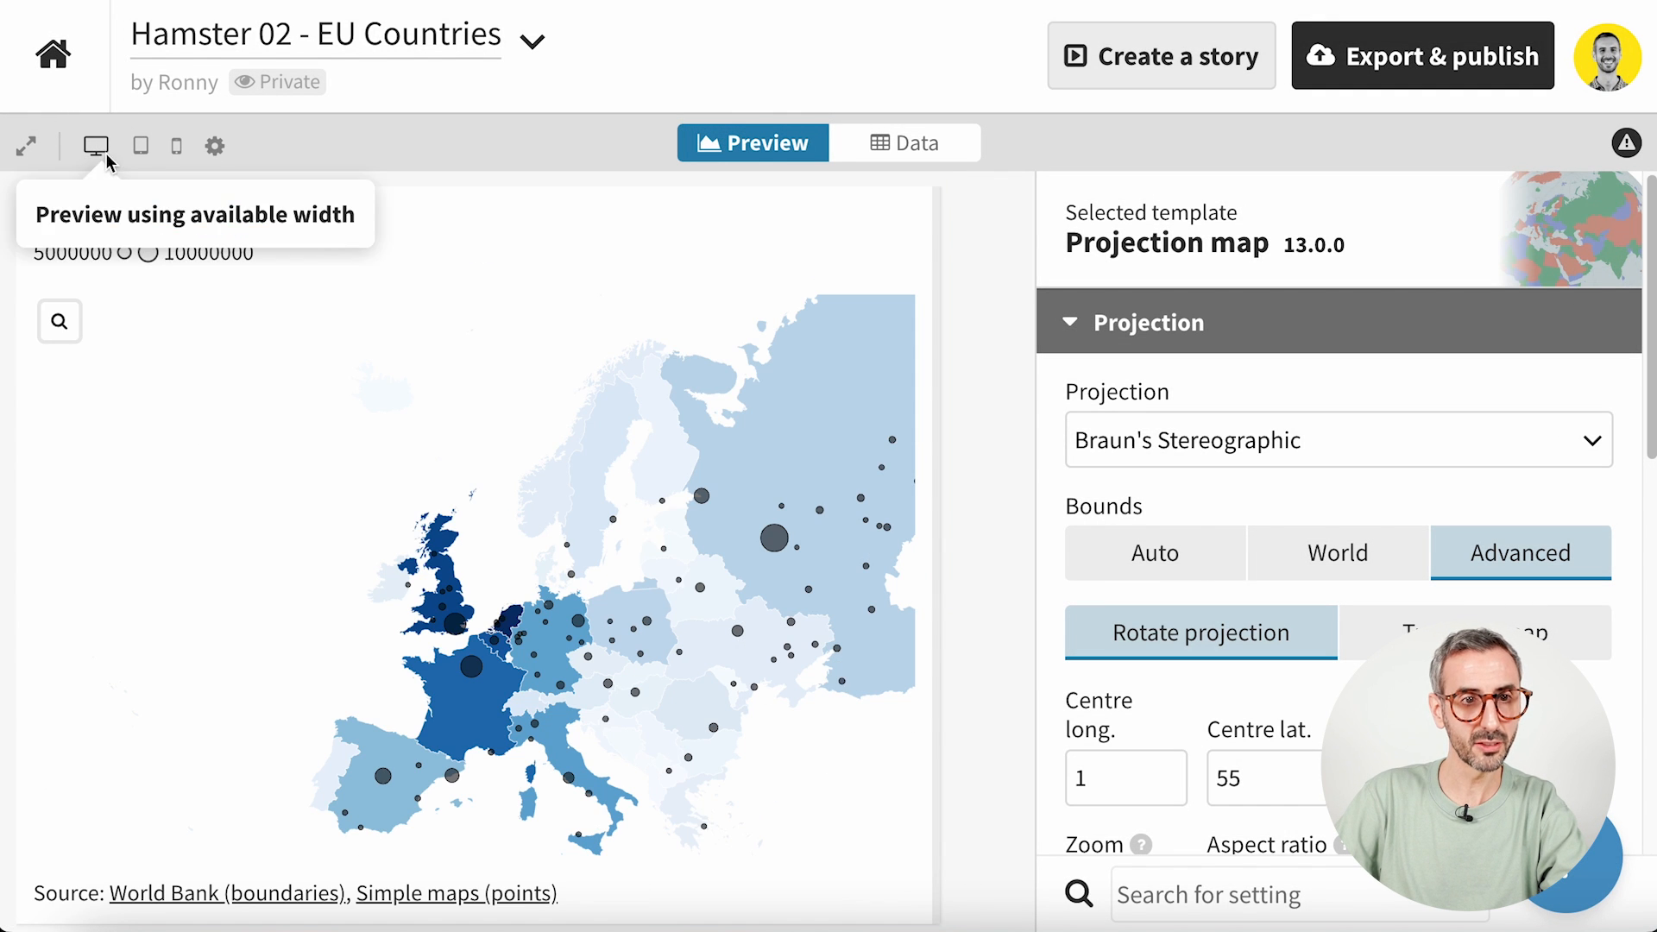
pyautogui.click(141, 151)
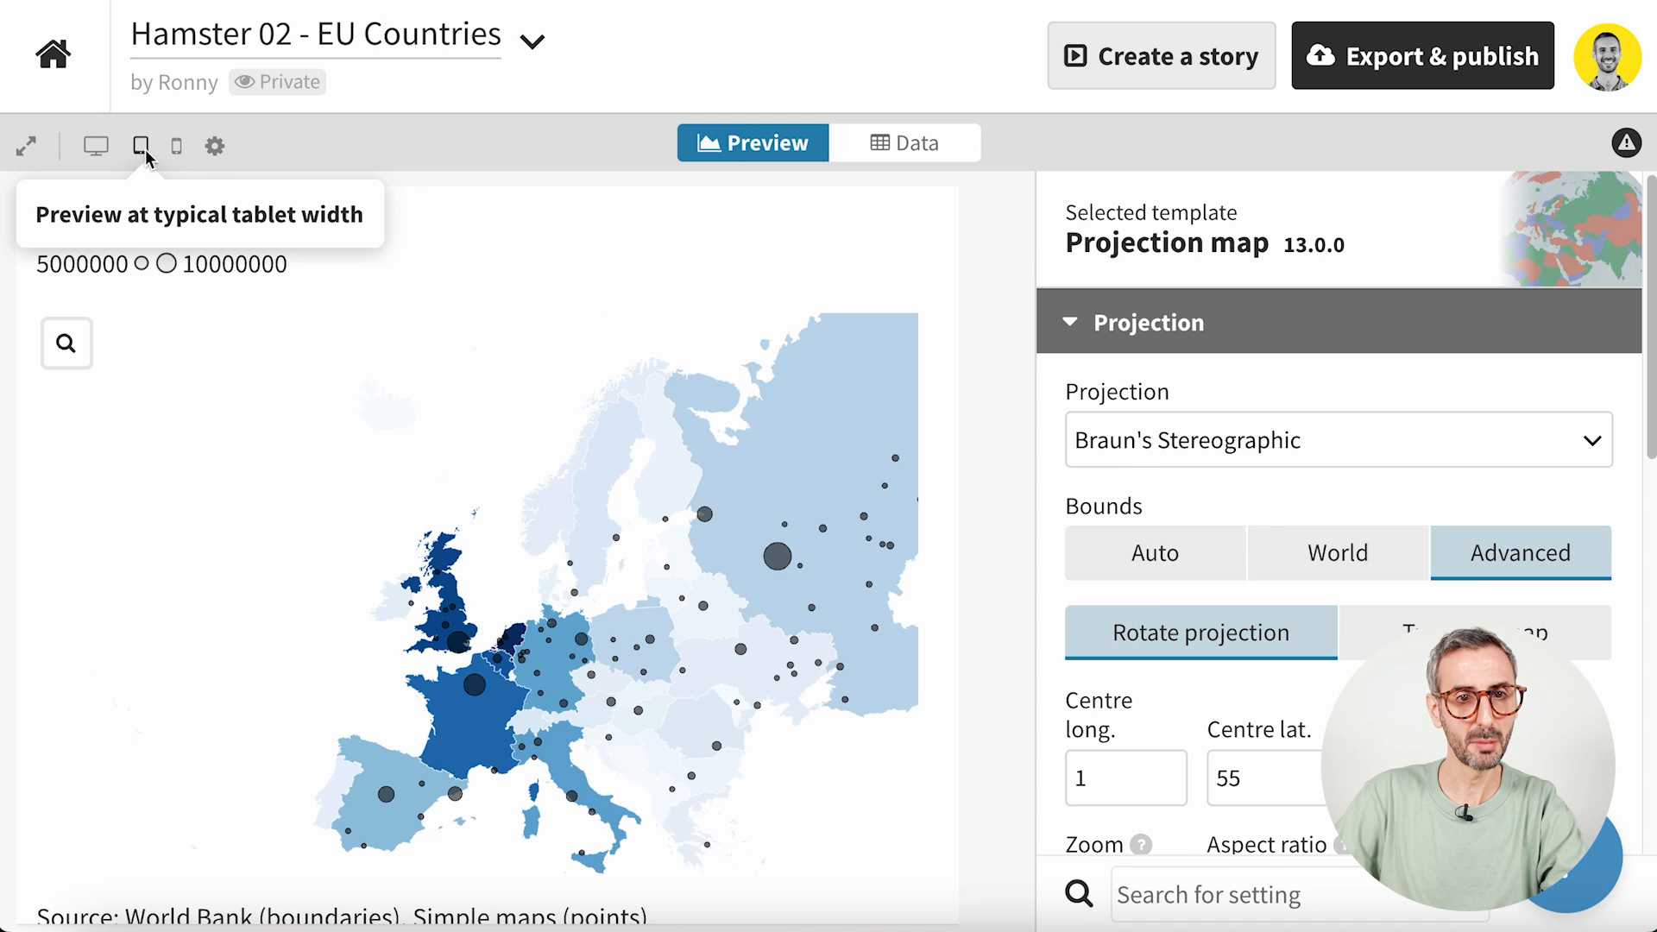
pyautogui.scroll(-3, 369, 680)
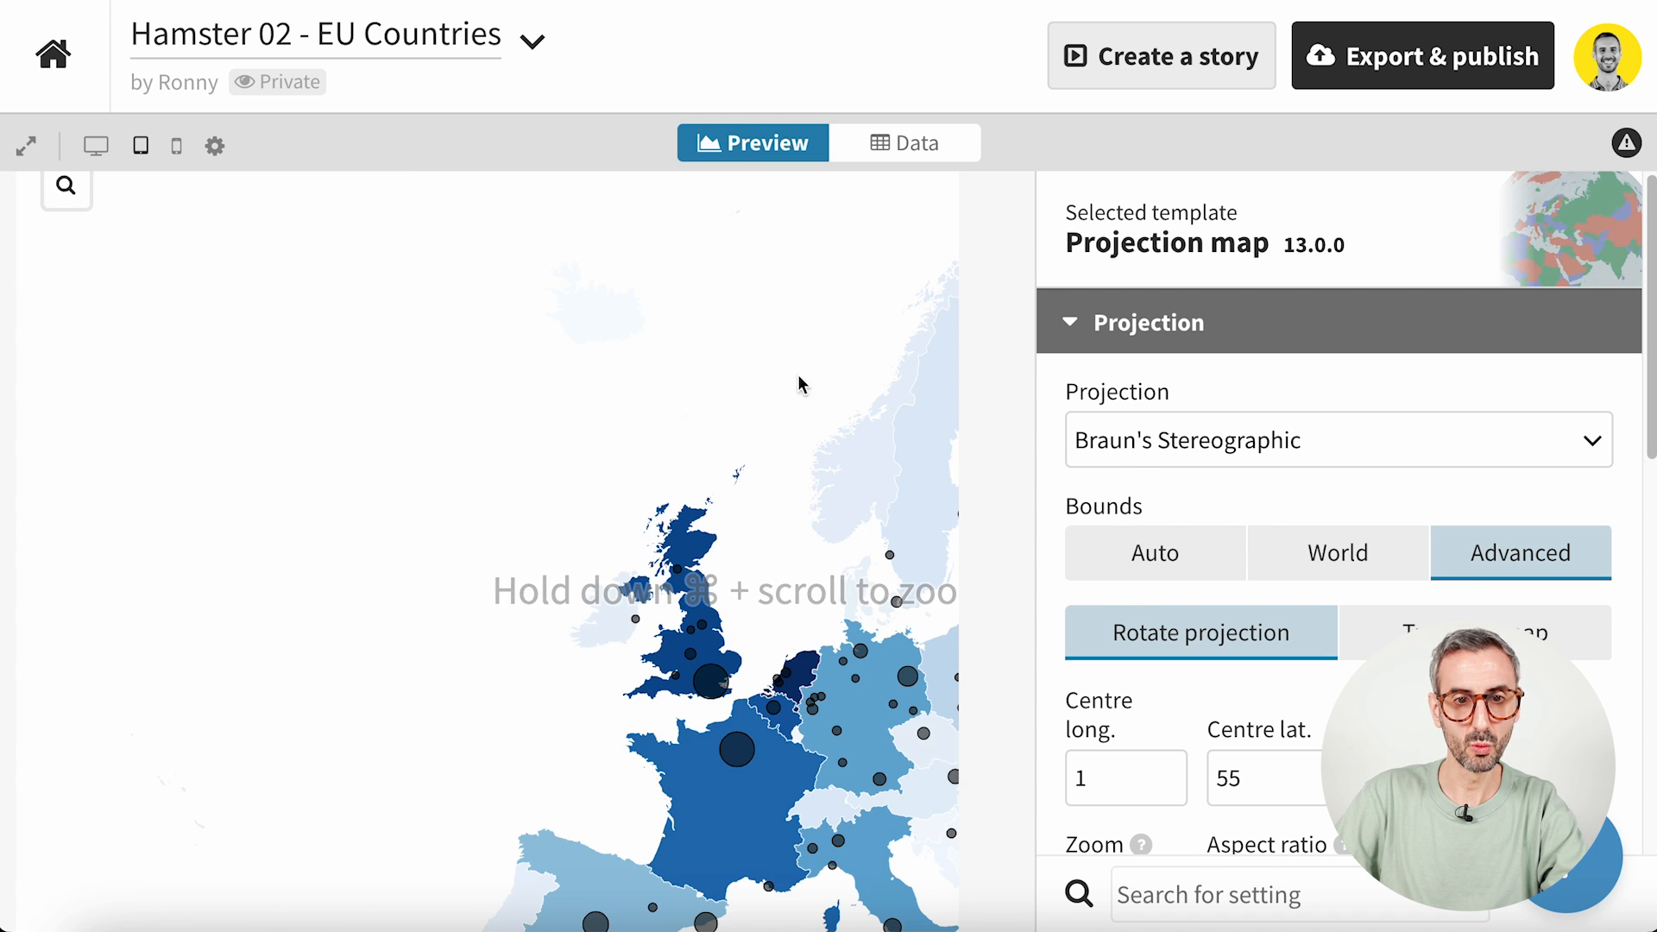
pyautogui.scroll(-3, 798, 384)
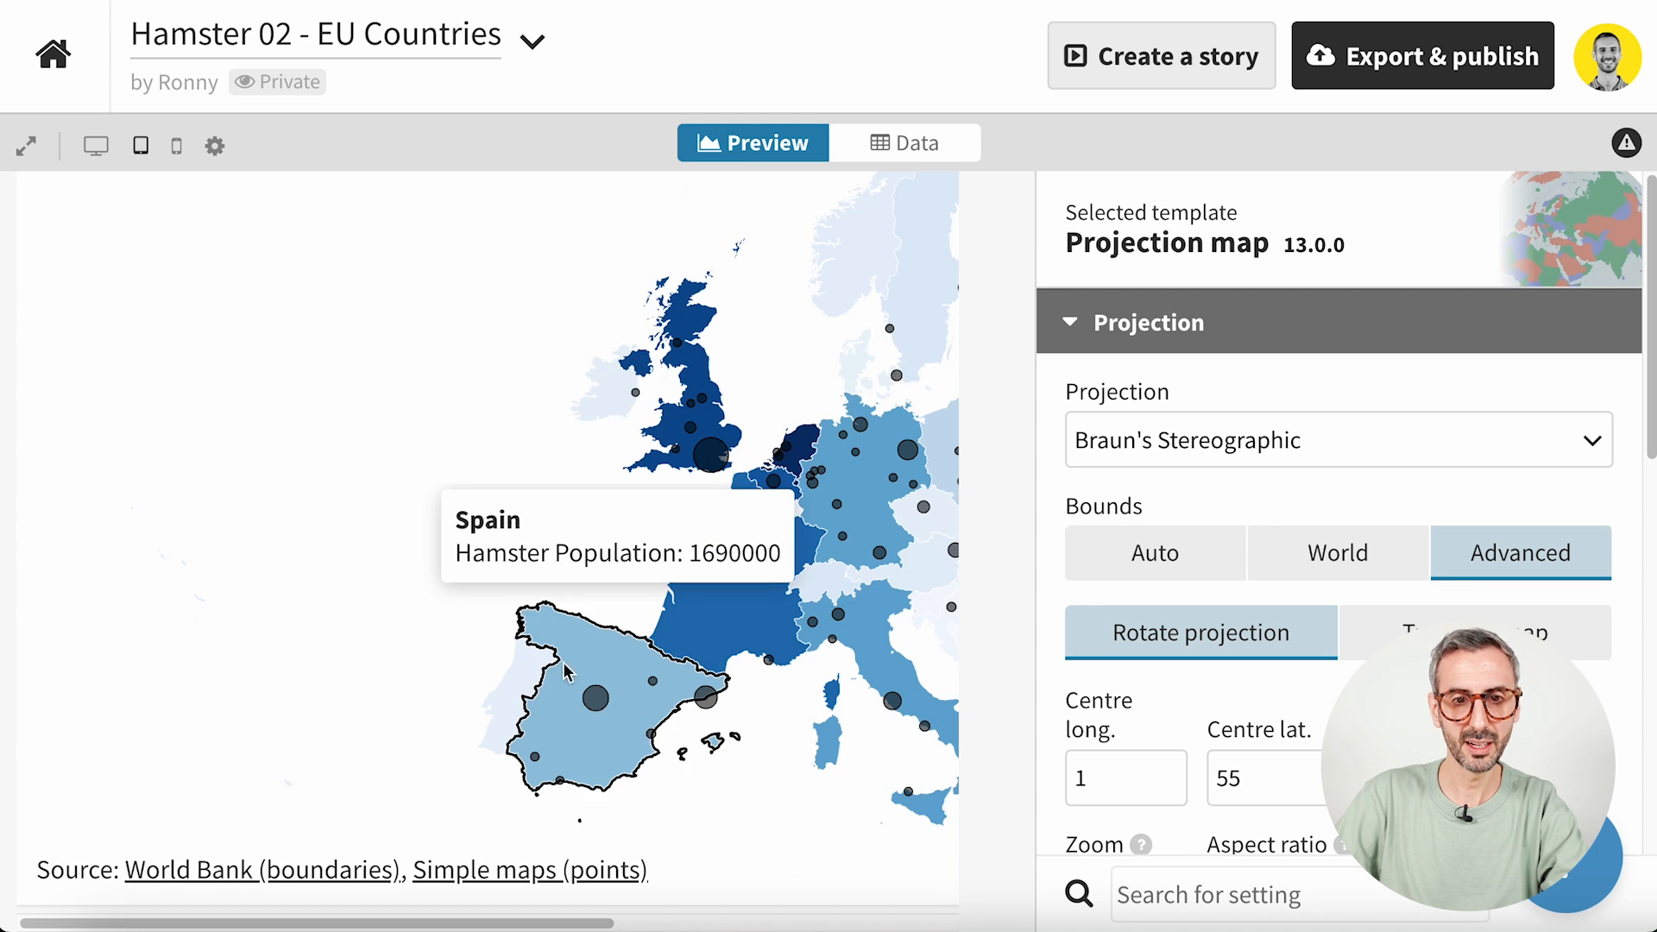
pyautogui.click(176, 147)
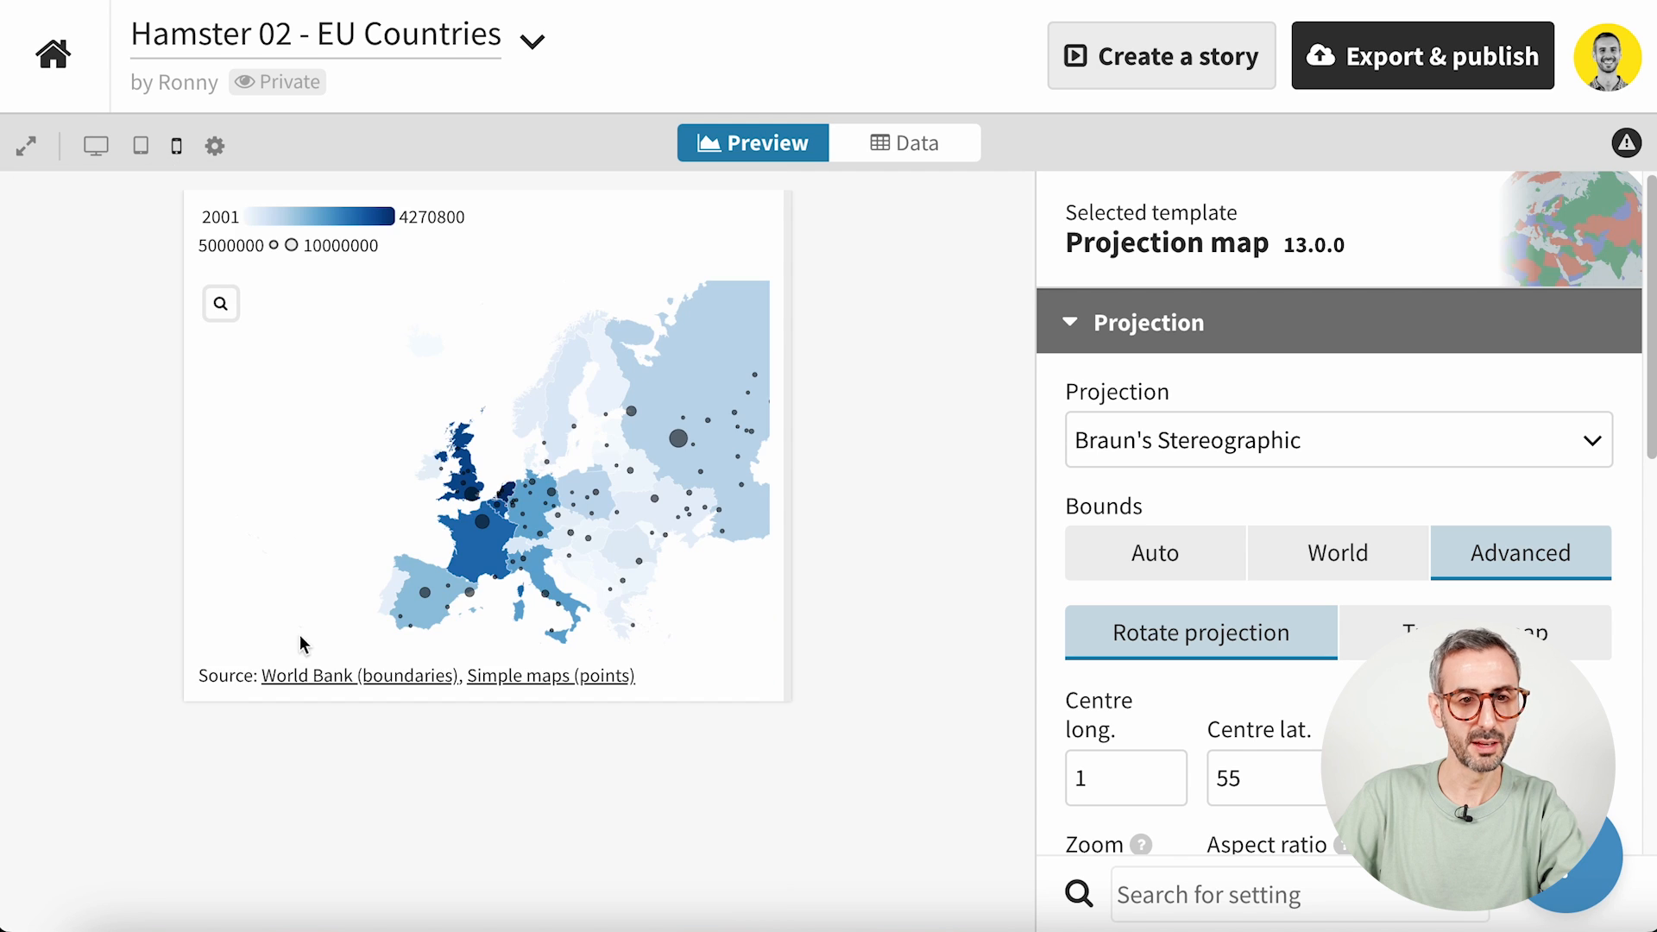
pyautogui.scroll(-2, 365, 595)
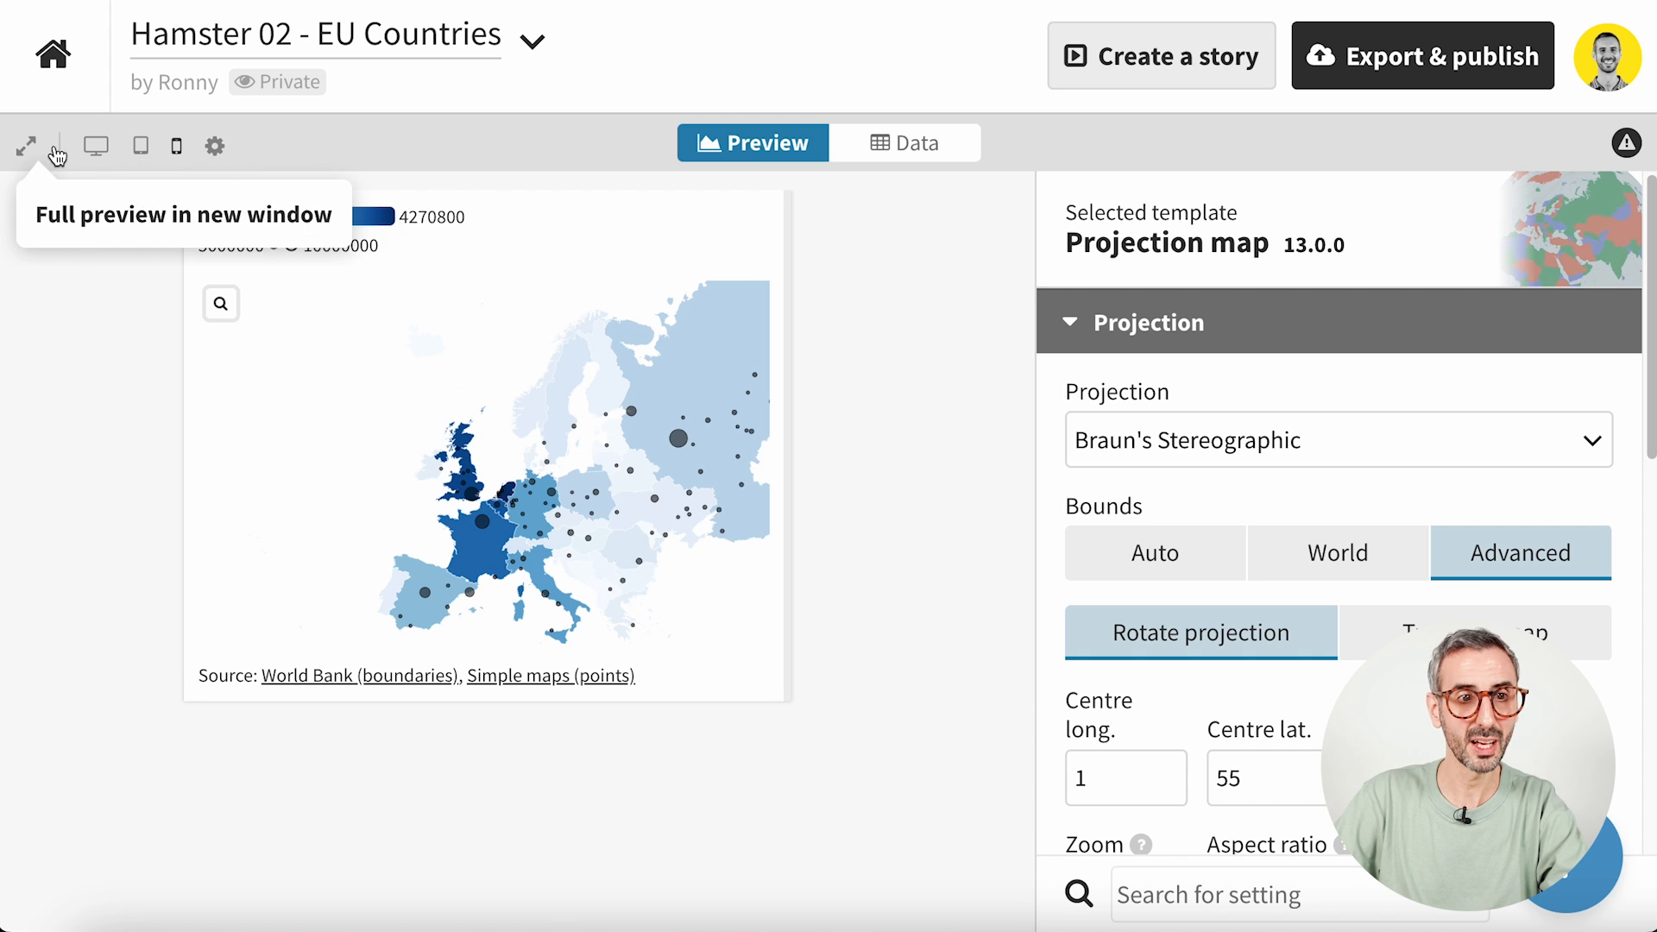
pyautogui.click(29, 148)
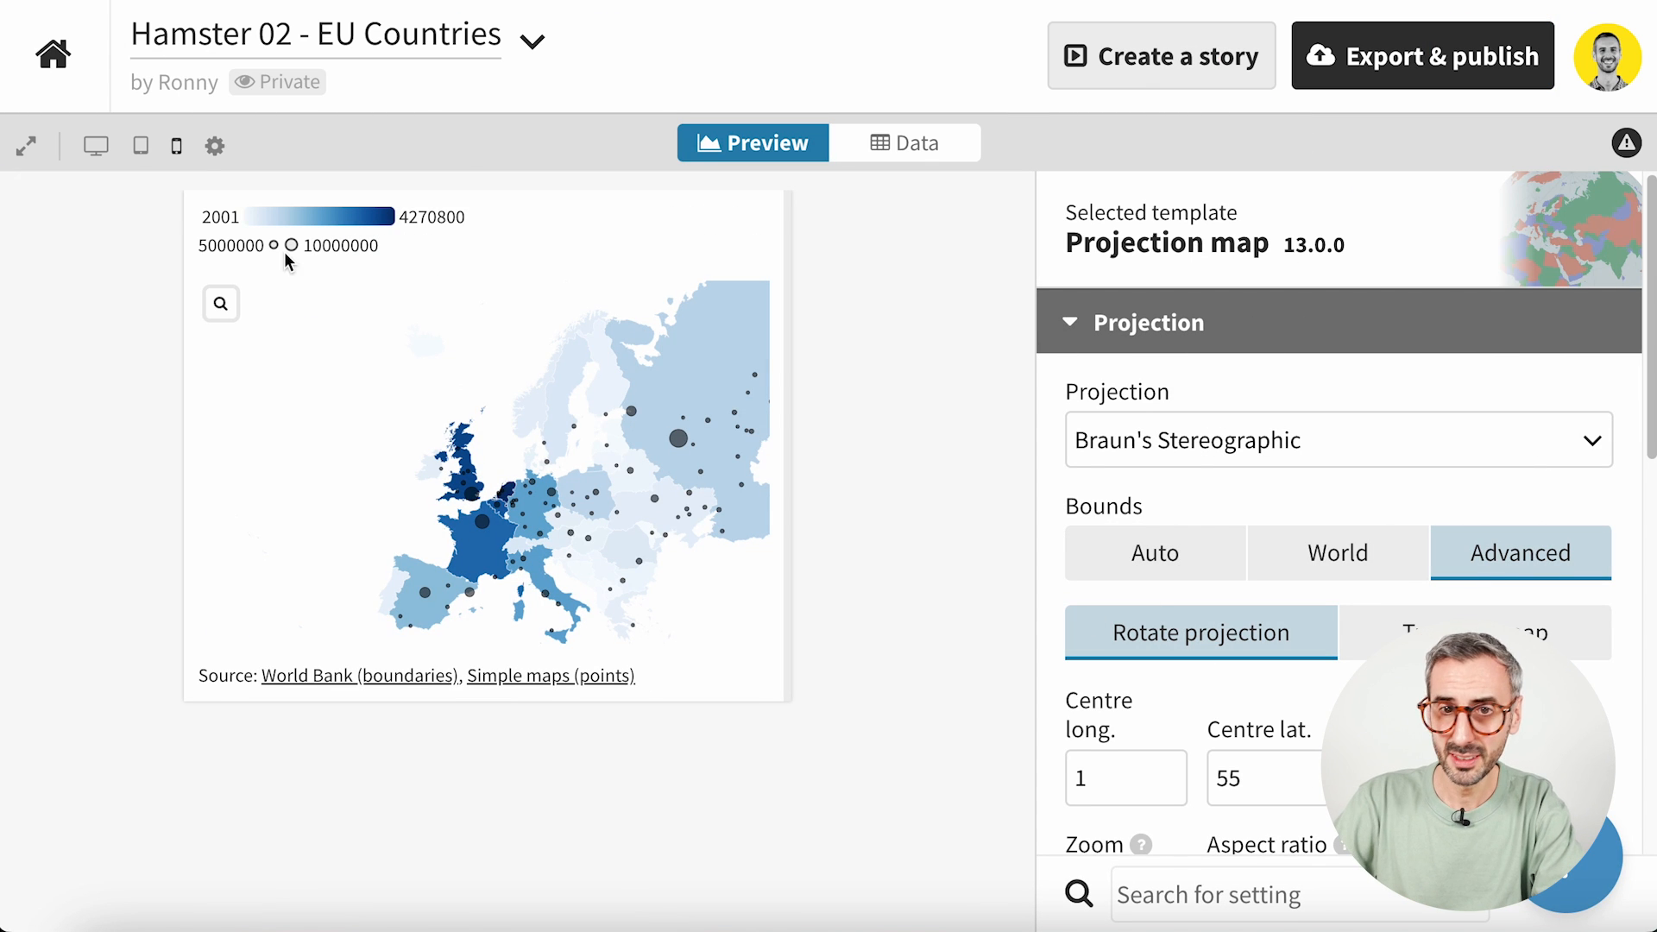
pyautogui.click(95, 146)
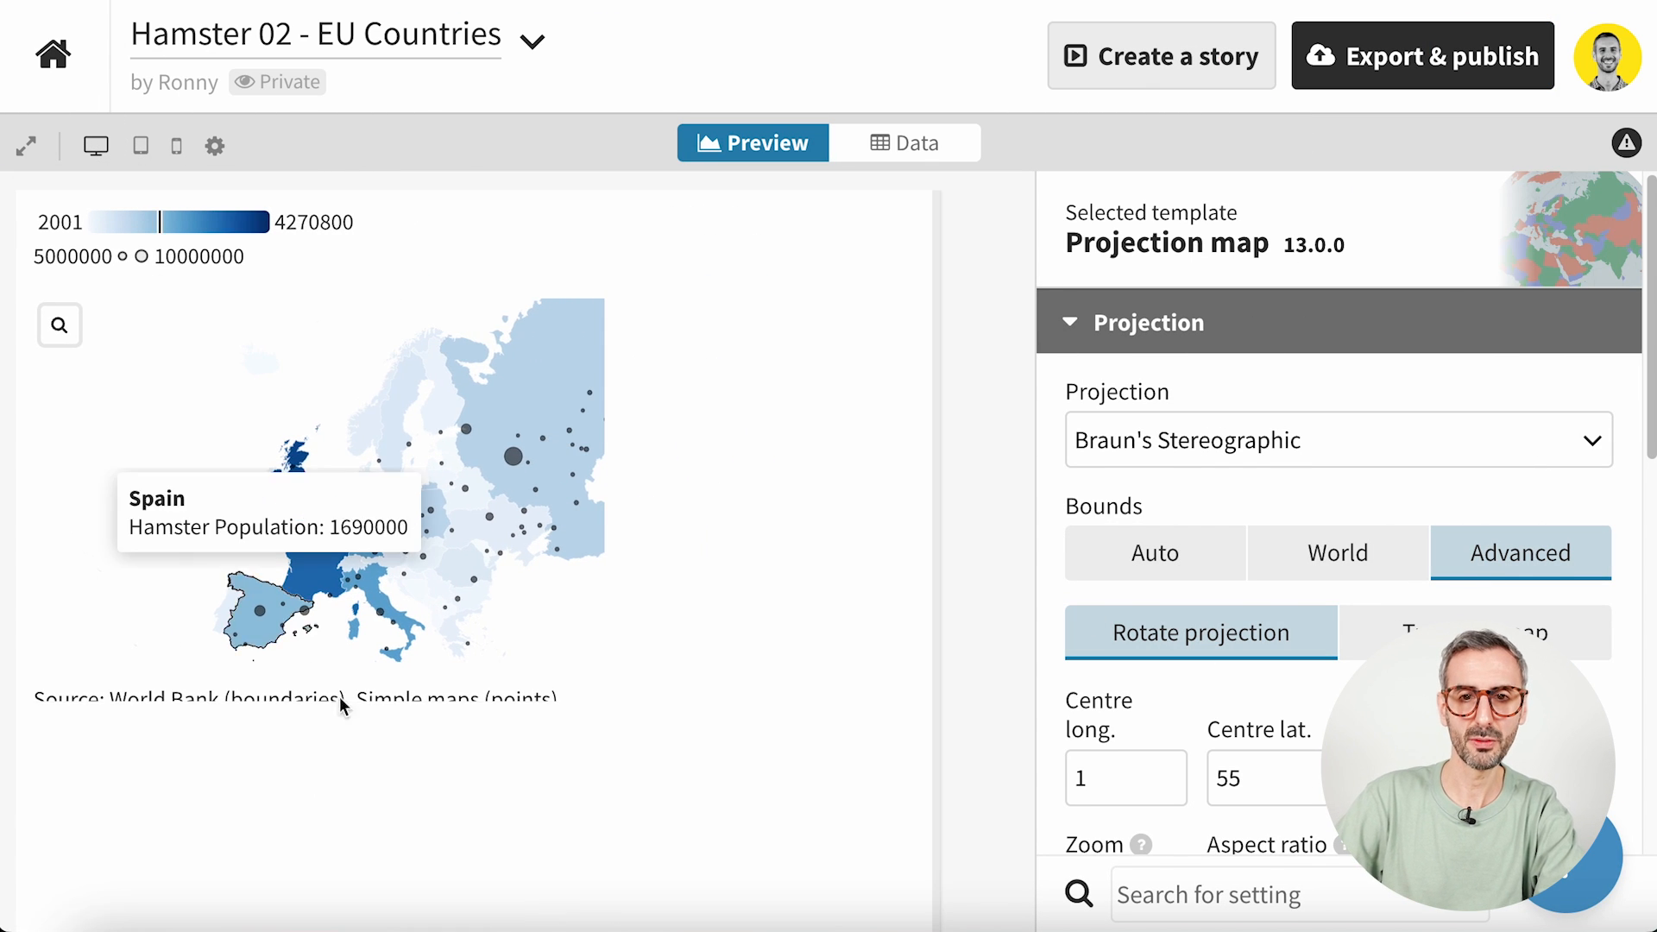
# - Examine the map's Projection settings, including the projection types, and the Regions layer's stroke and color settings
pyautogui.scroll(-1, 1105, 488)
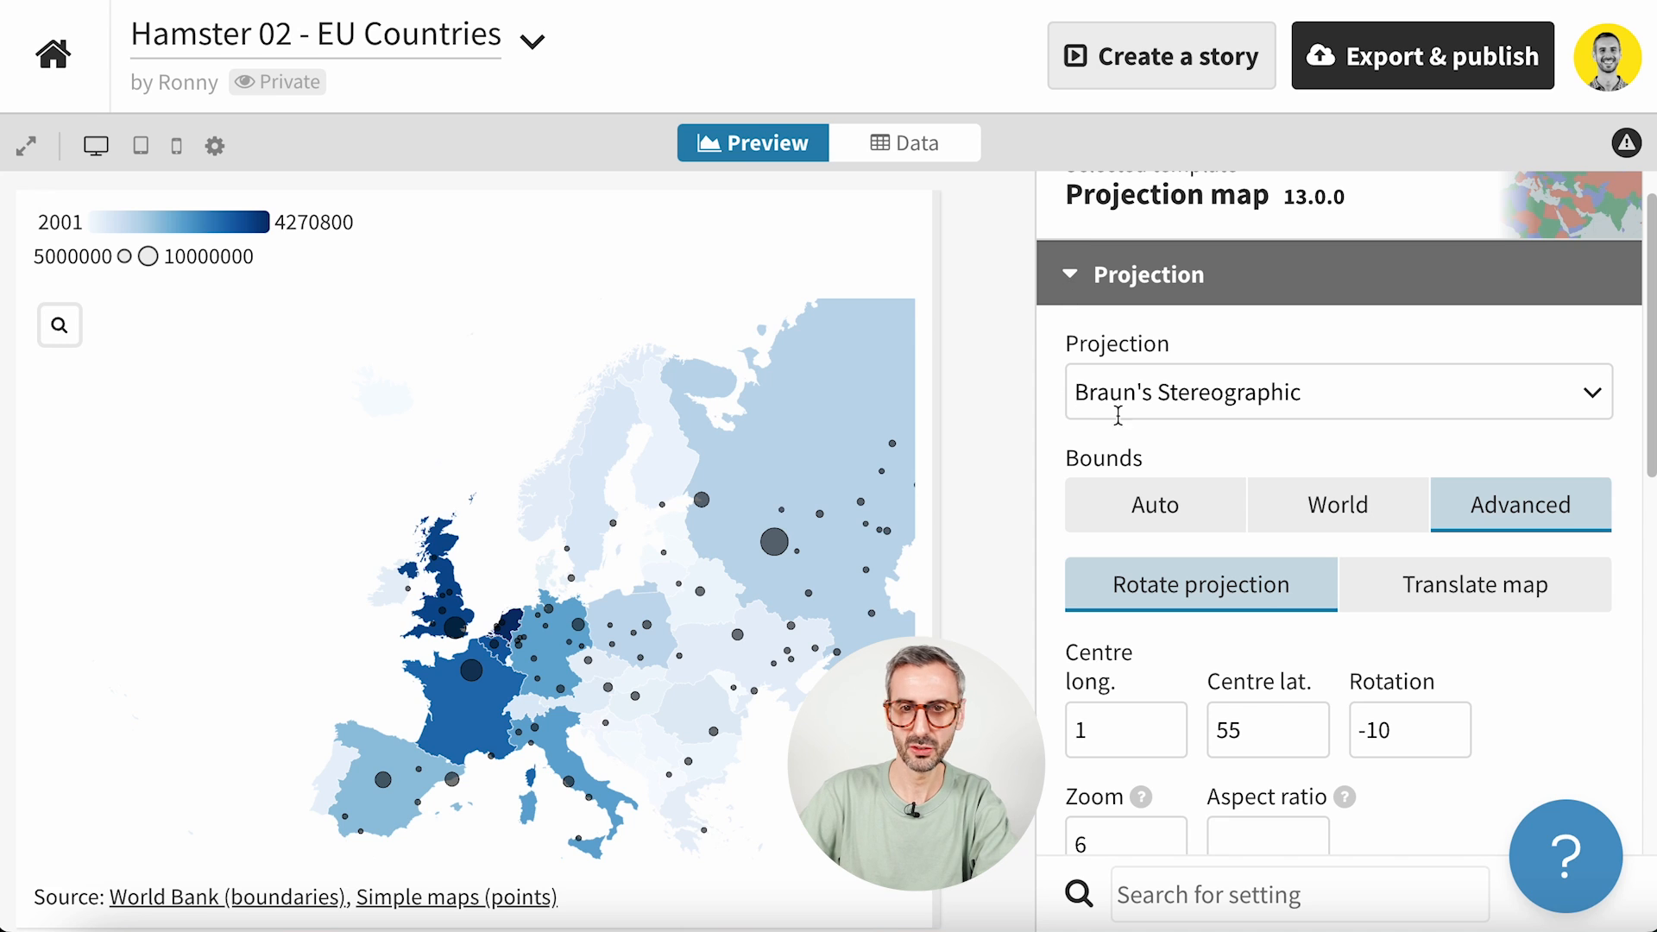
pyautogui.click(1571, 404)
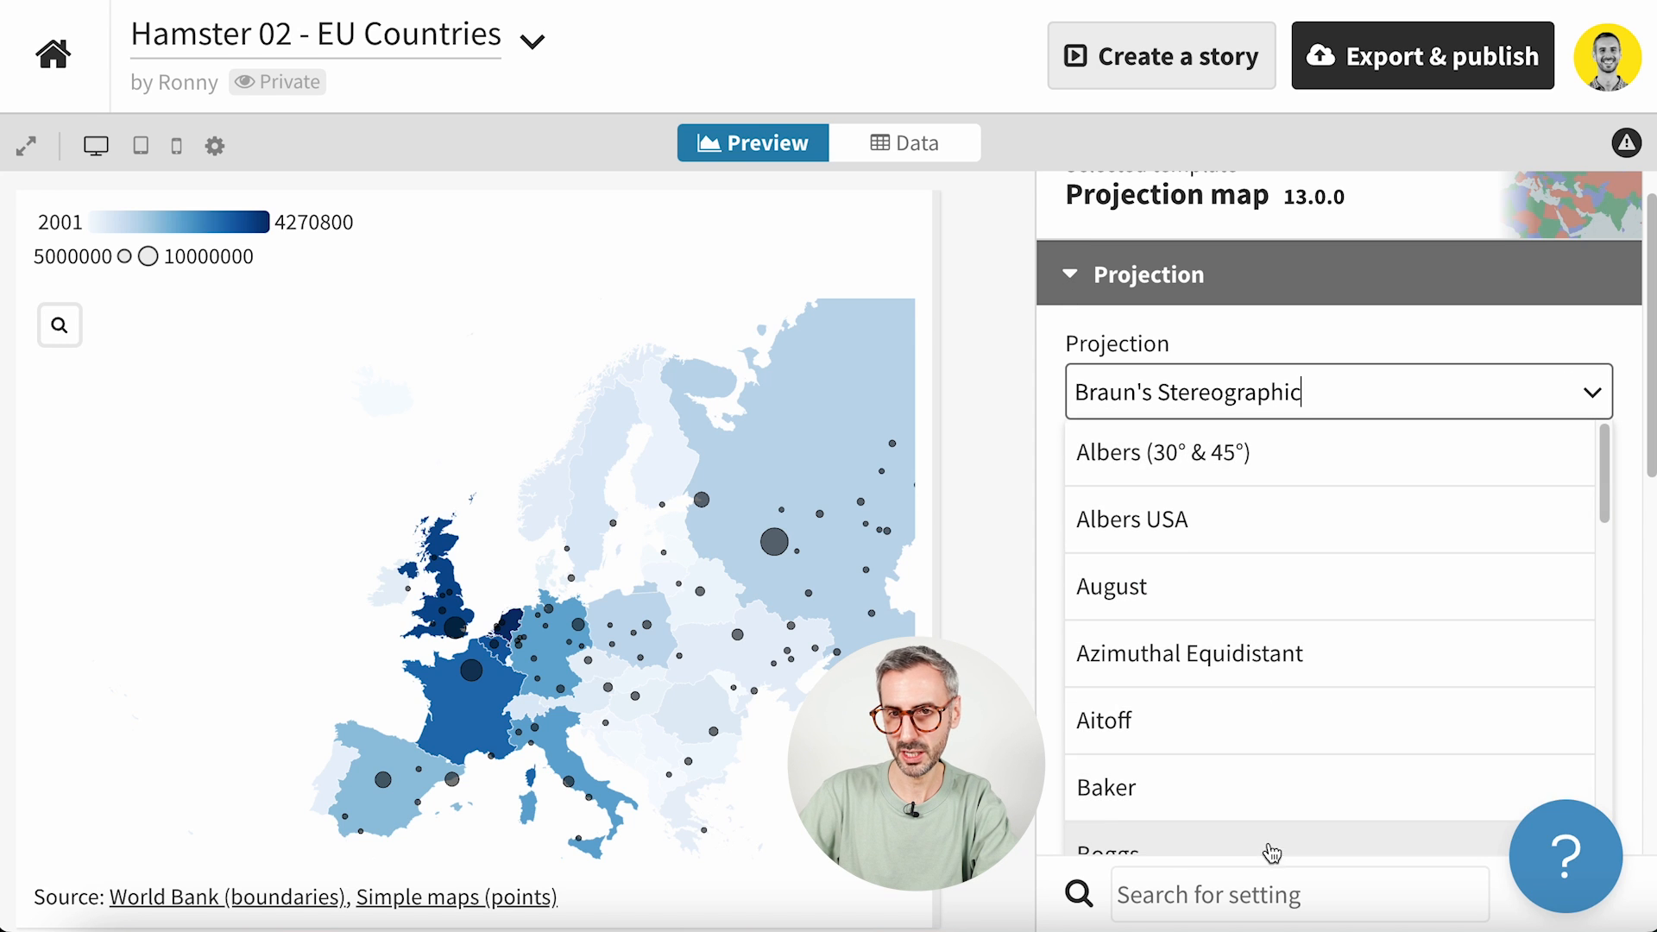
pyautogui.click(1365, 314)
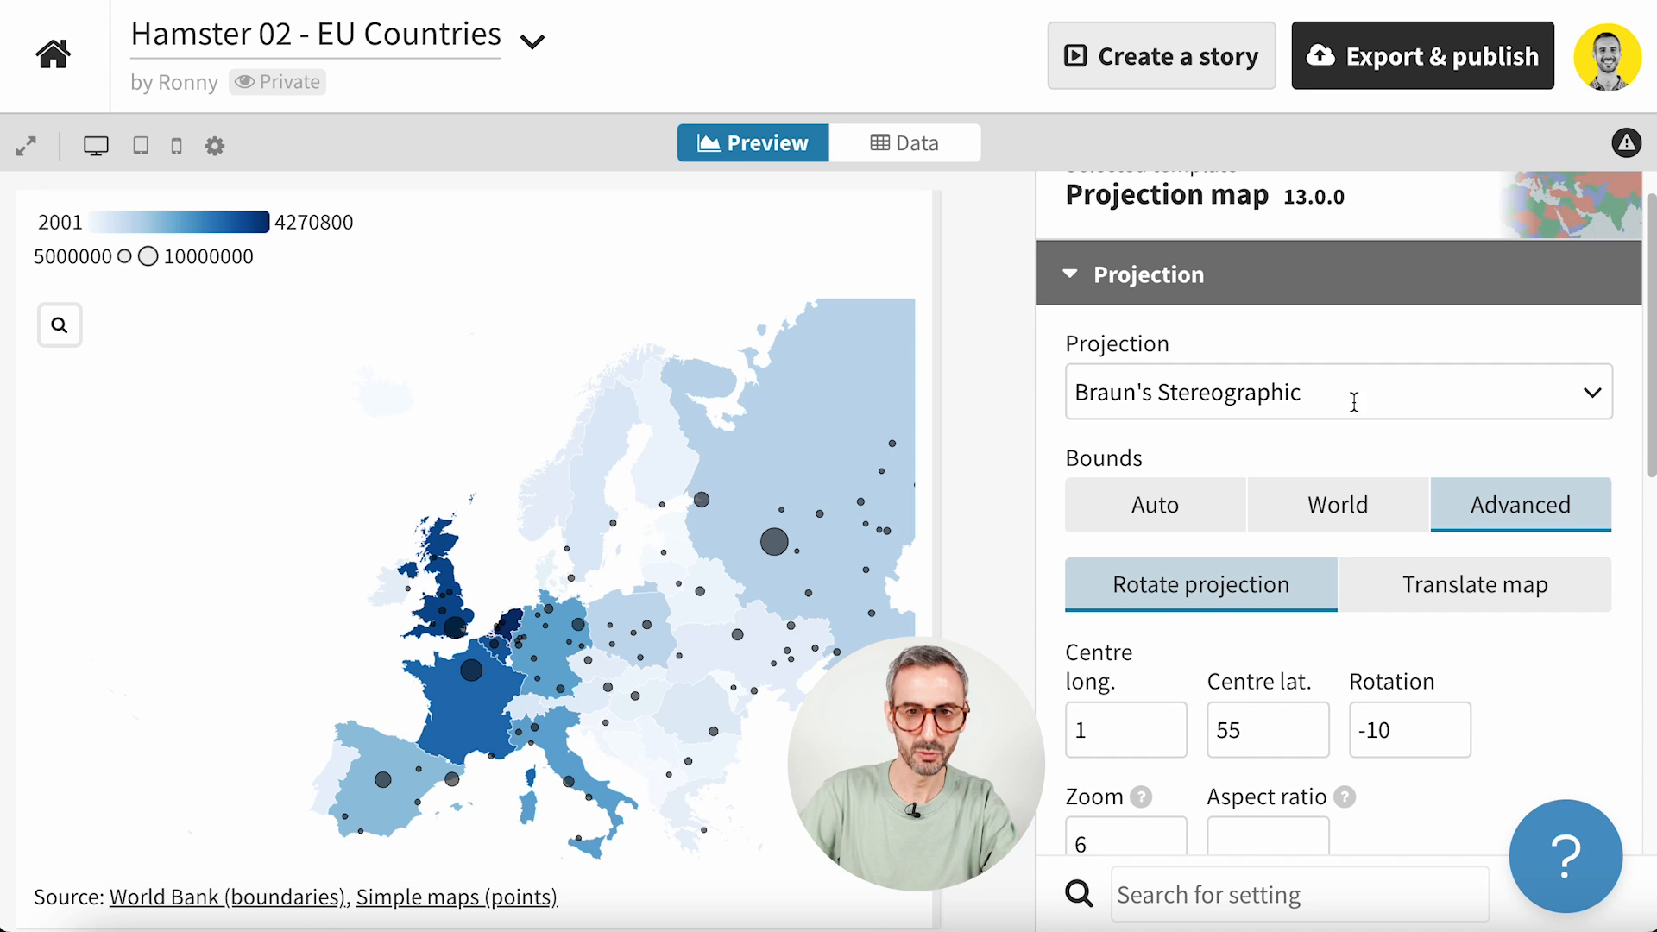
pyautogui.scroll(-3, 1351, 410)
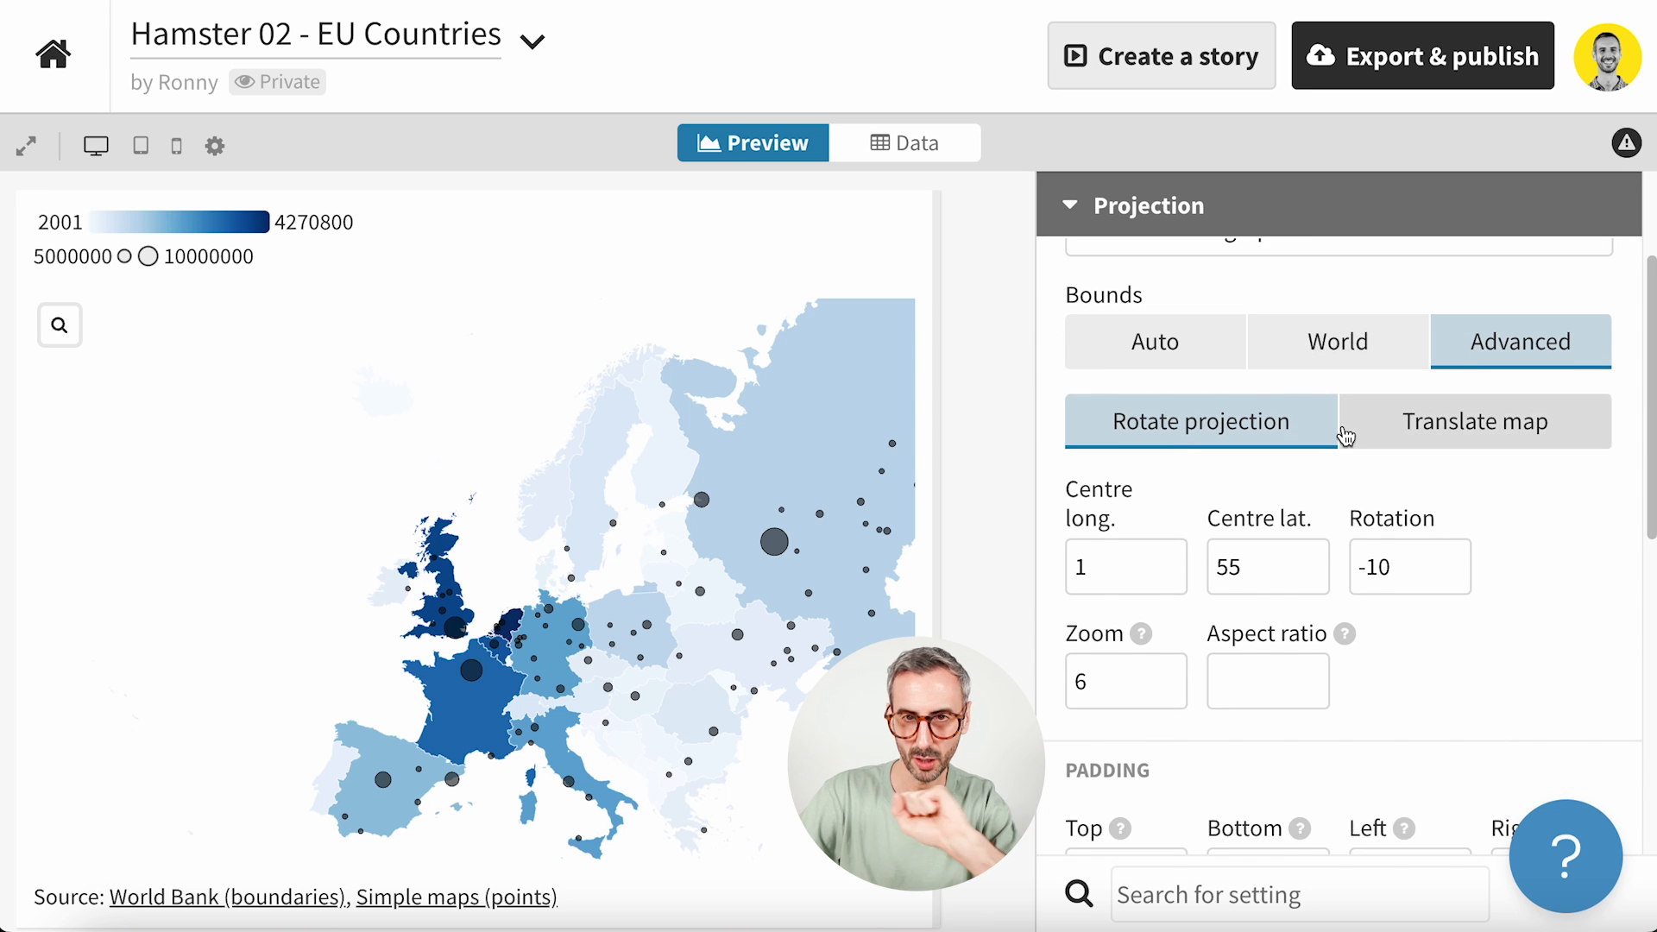
pyautogui.scroll(3, 1206, 442)
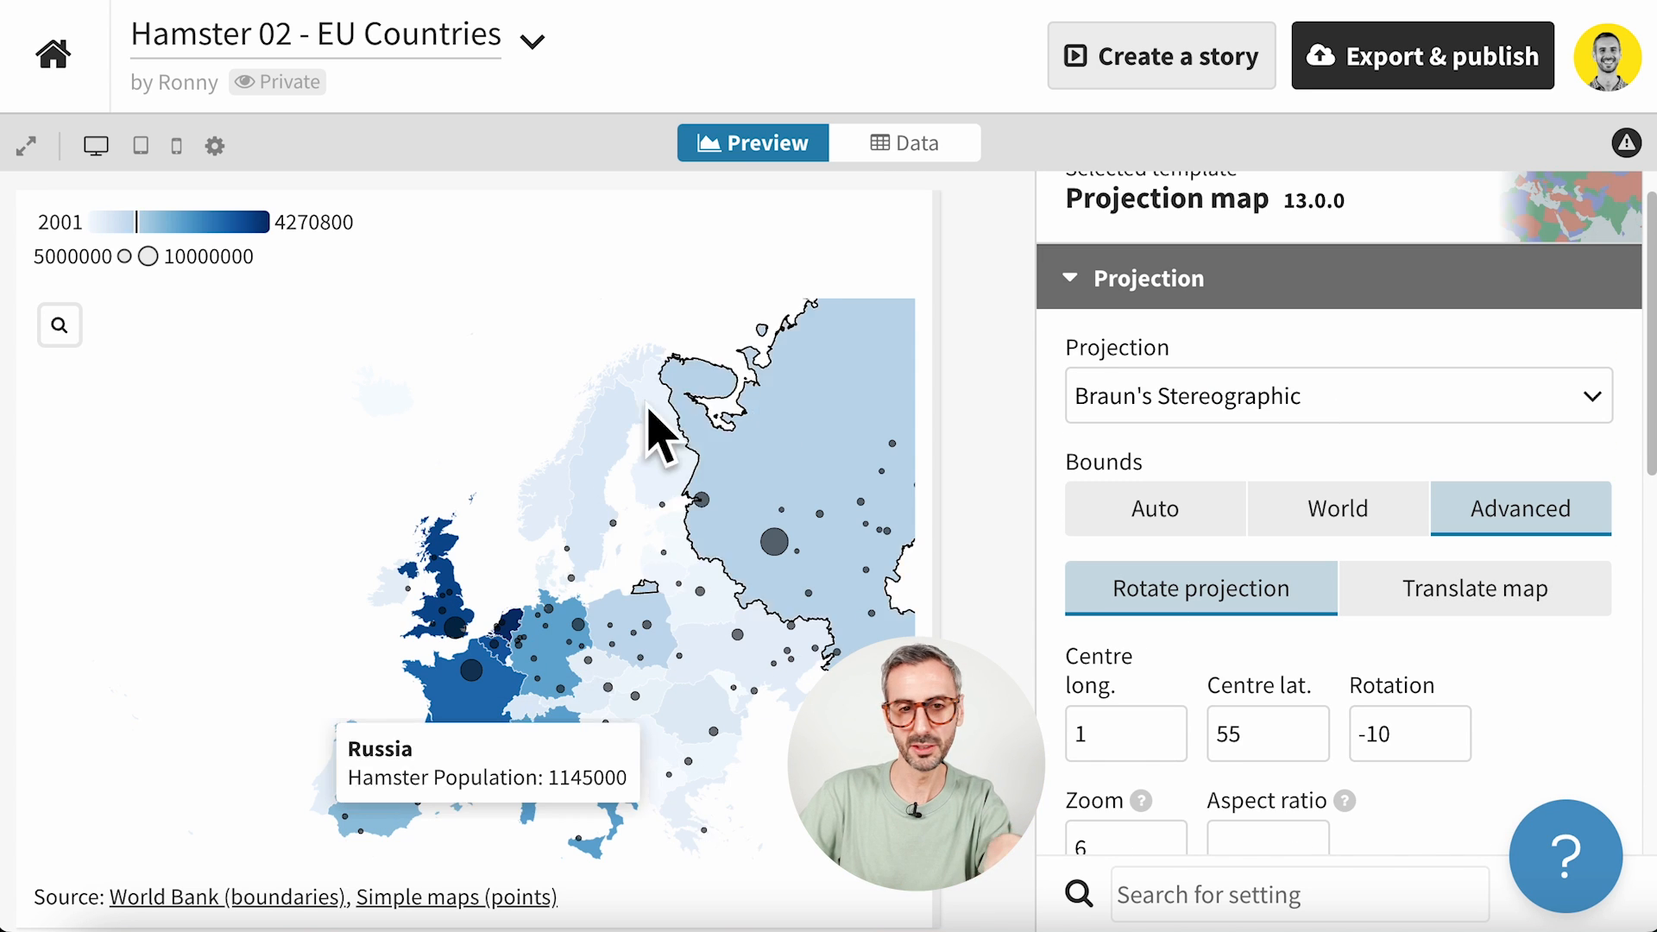
pyautogui.scroll(-5, 1070, 591)
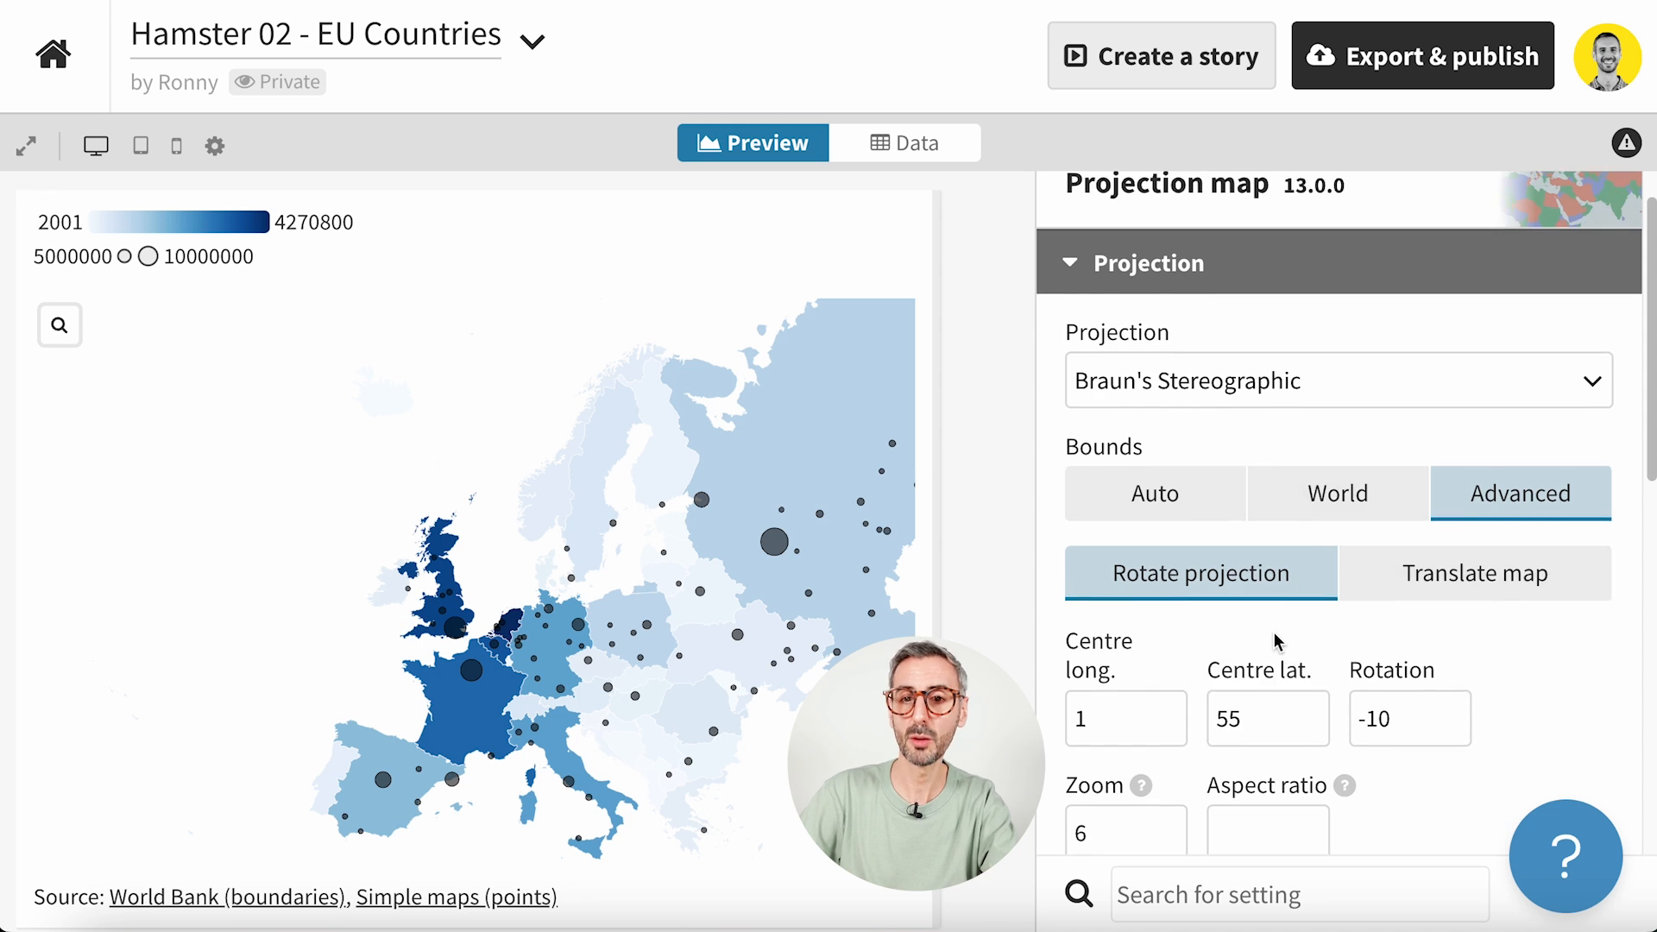
pyautogui.scroll(-5, 1073, 639)
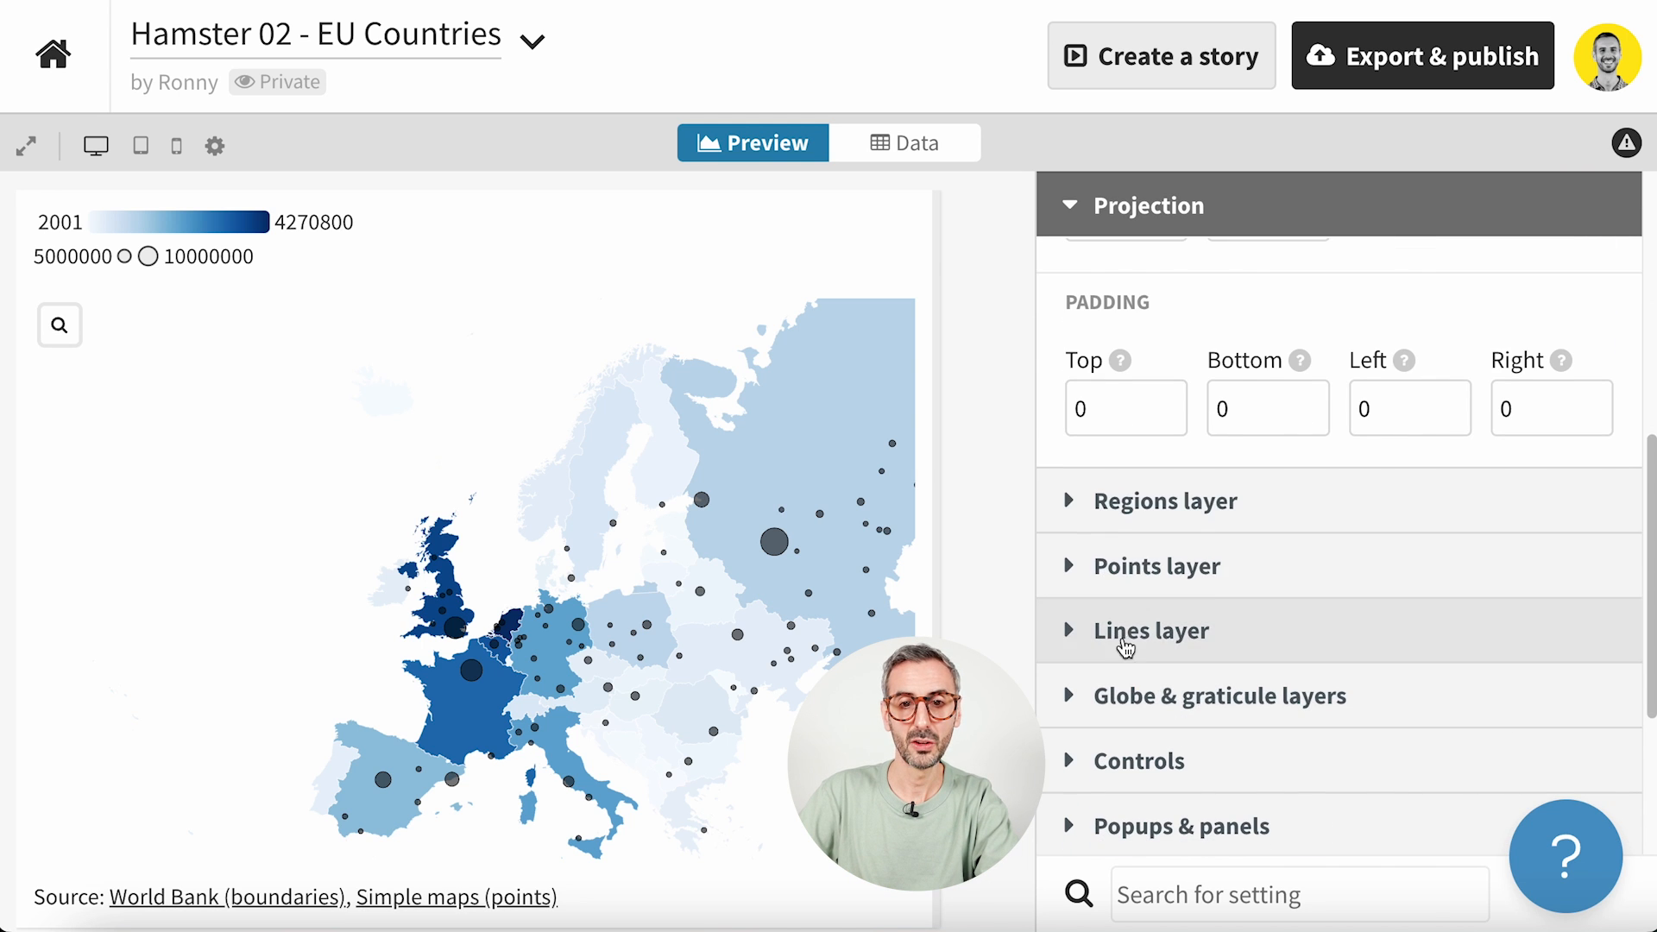
pyautogui.click(1065, 500)
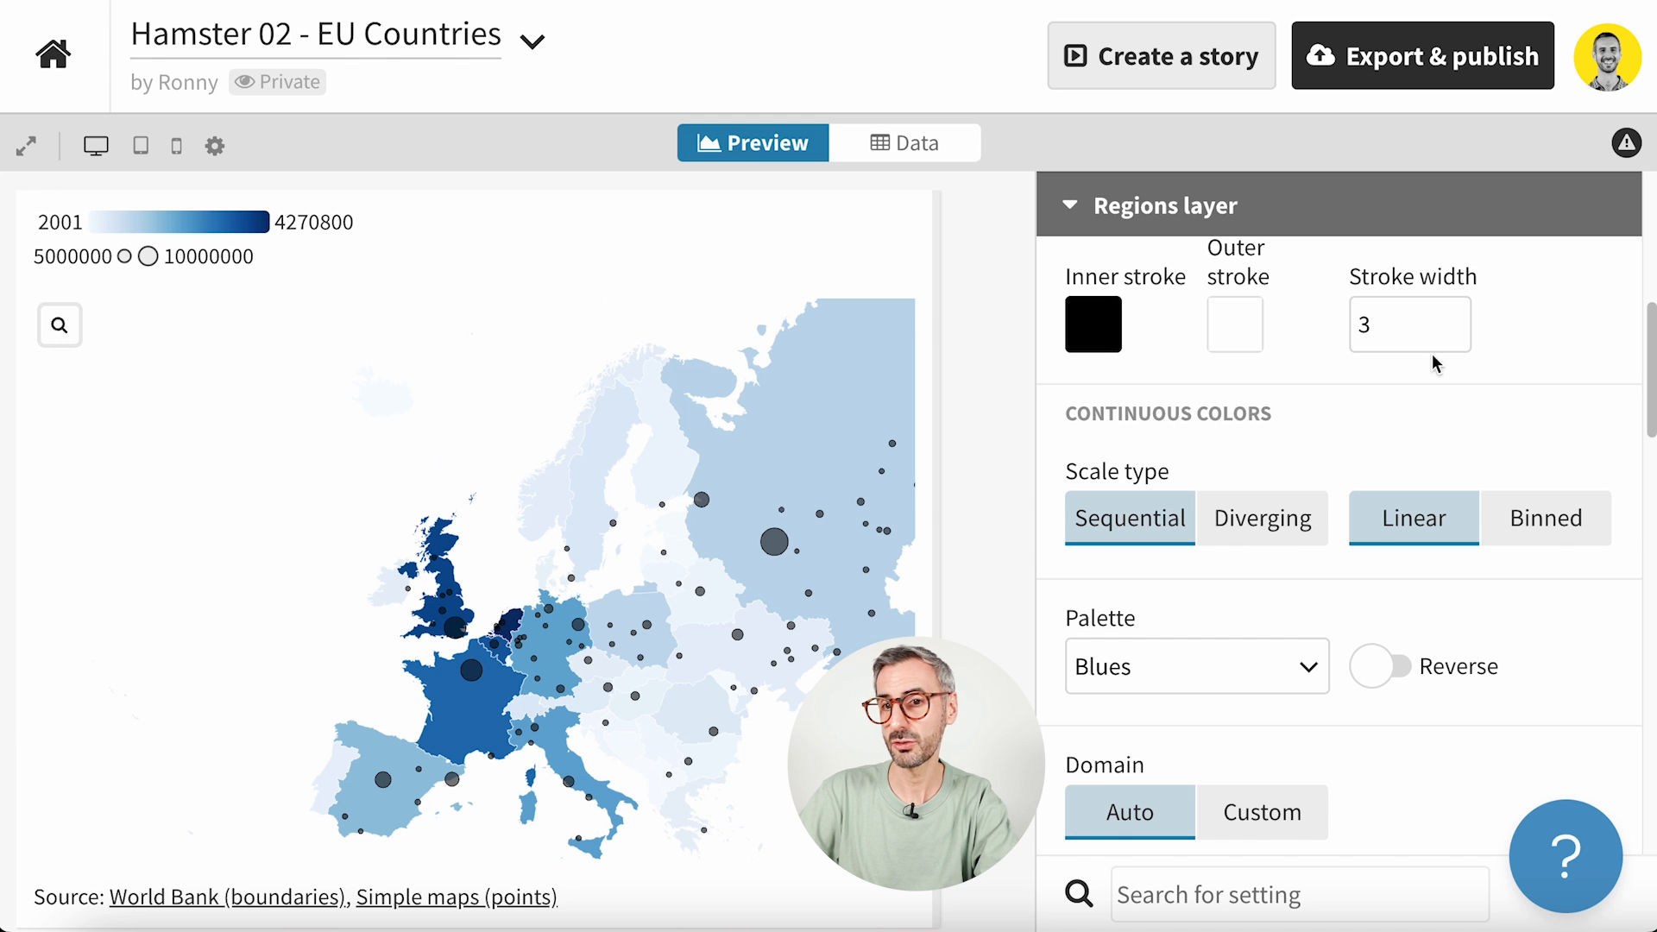
pyautogui.click(1070, 207)
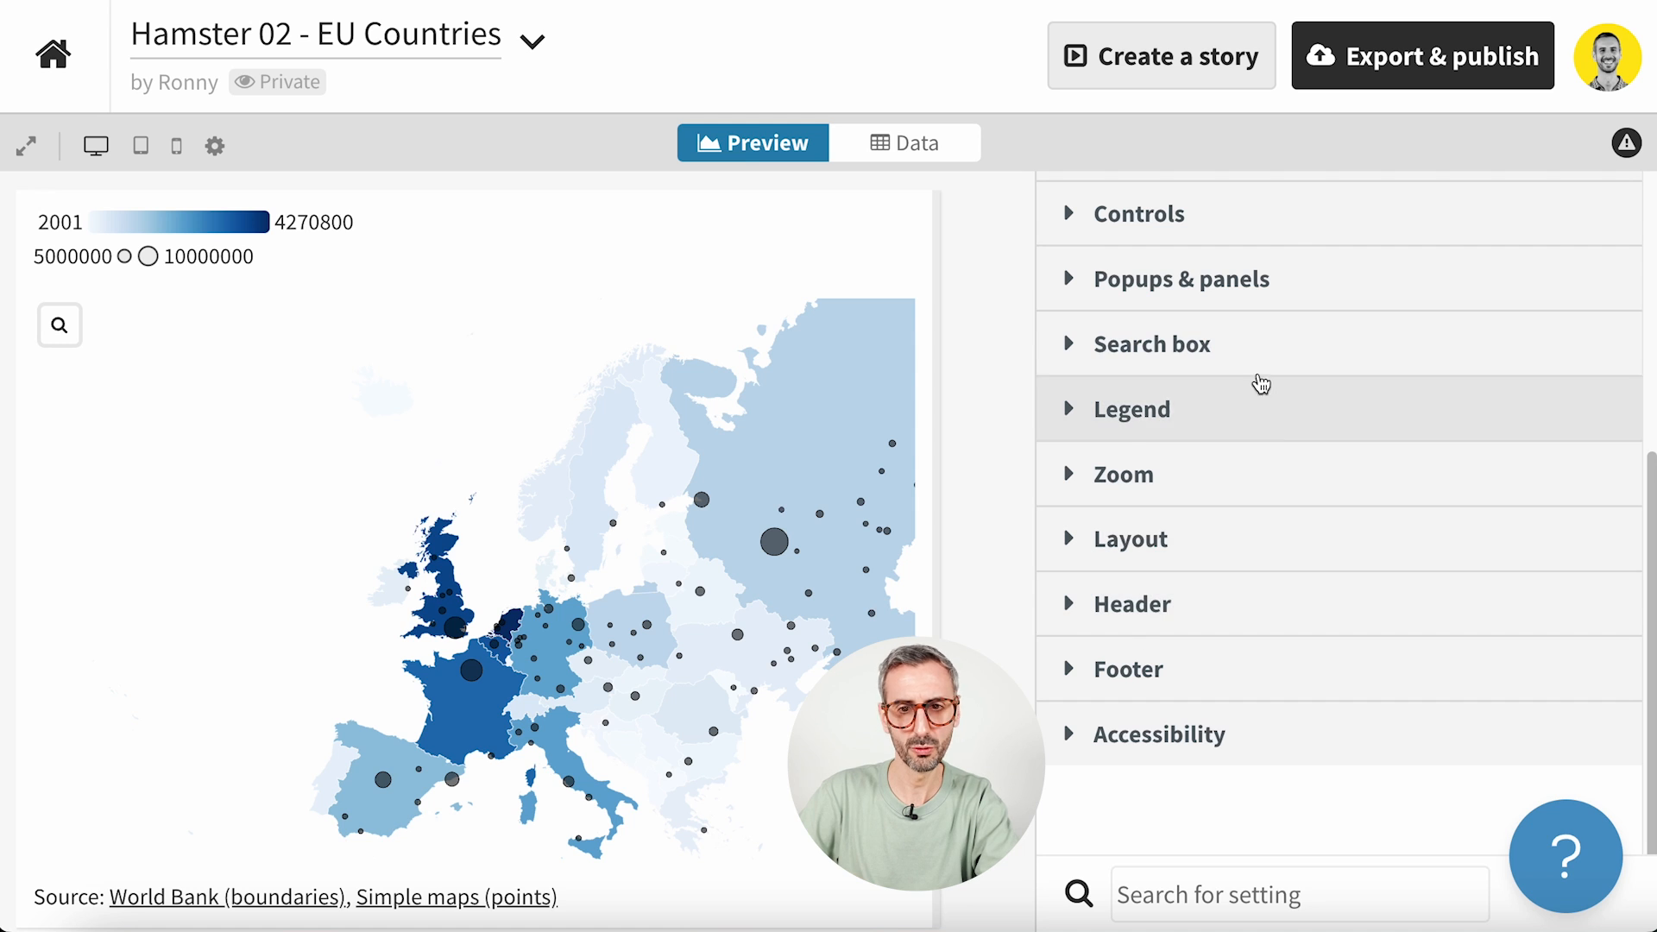
# - Turn on the background image option in the map's Layout settings, leaving the image file chooser without picking a file
pyautogui.click(1076, 542)
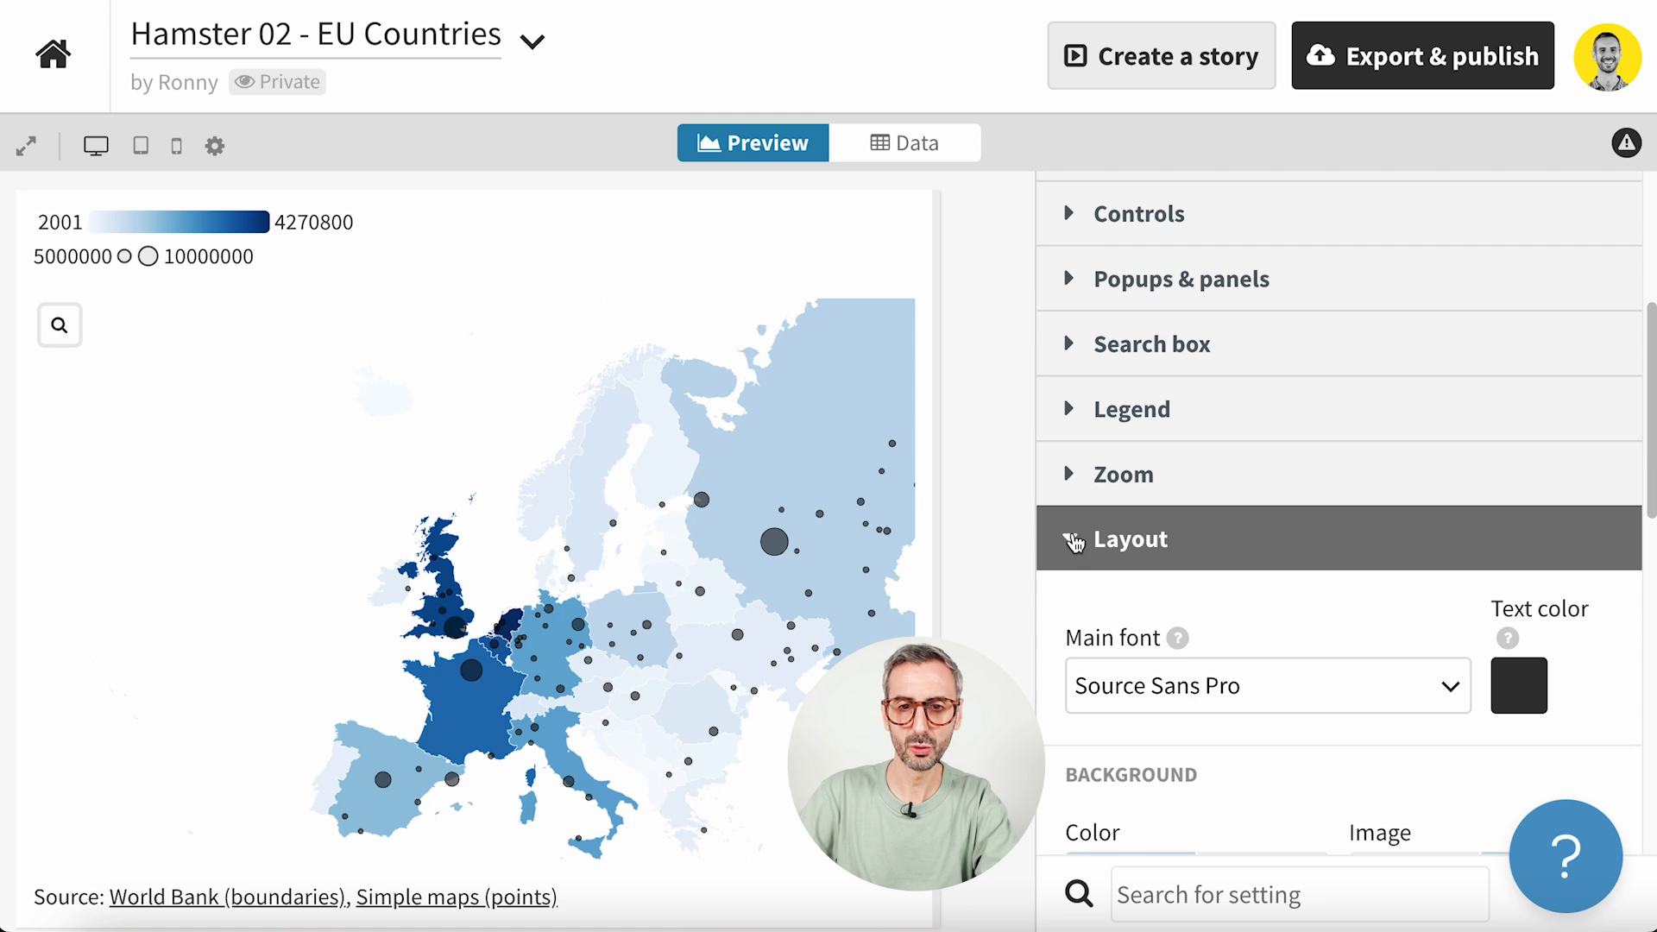
pyautogui.scroll(-2, 1075, 613)
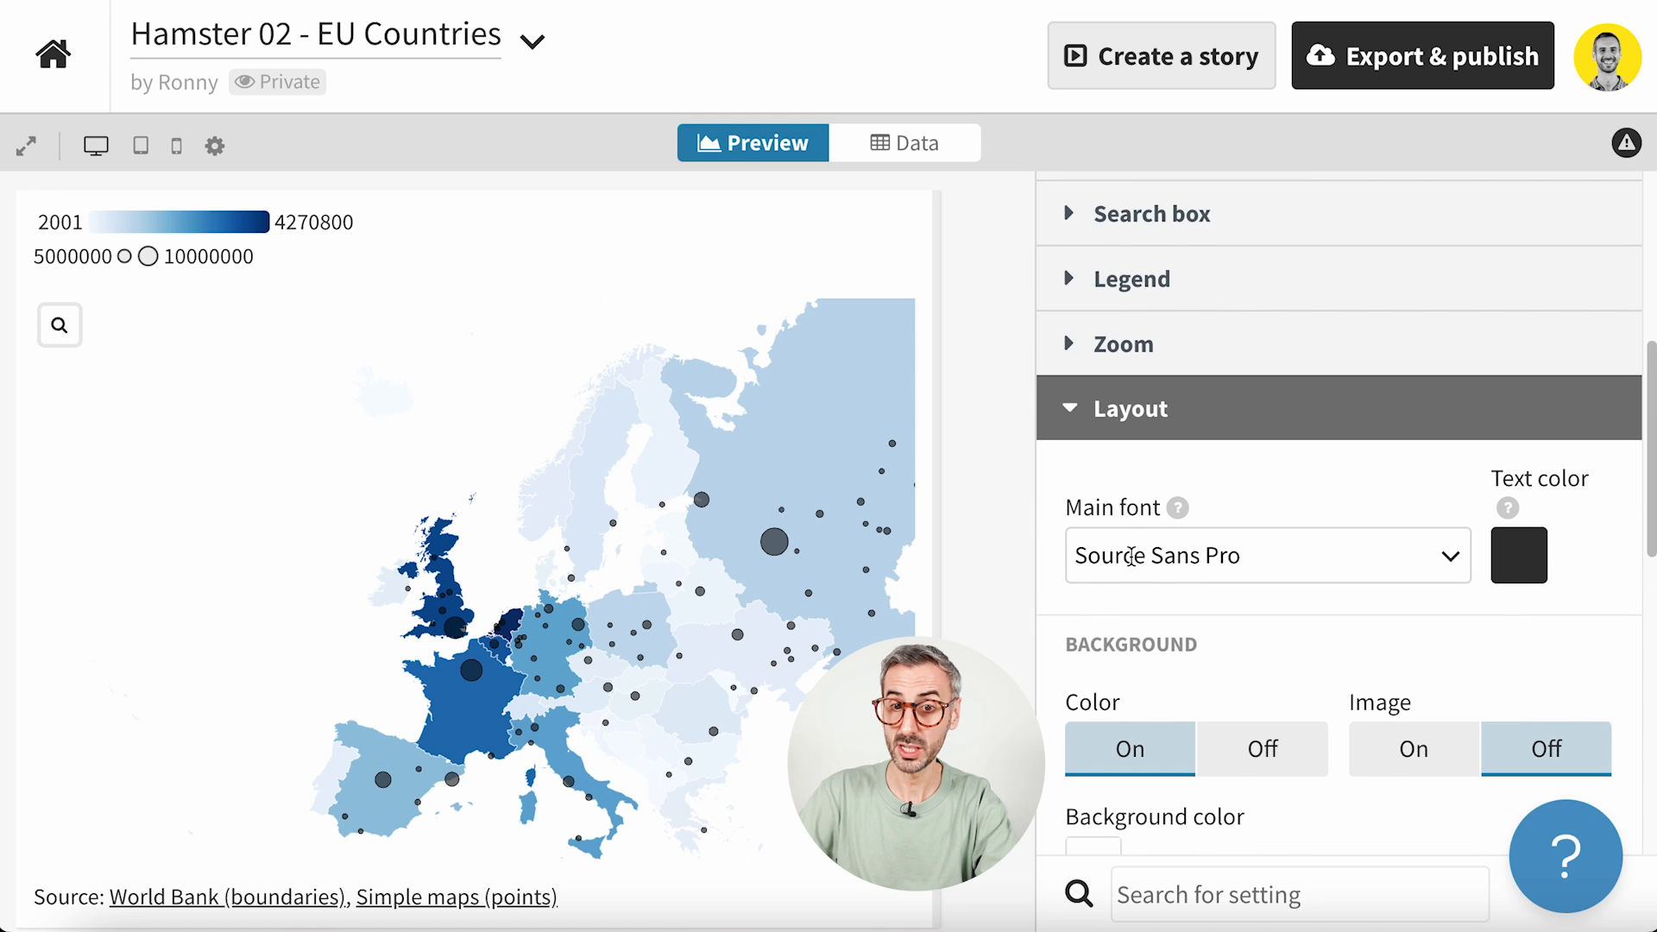
pyautogui.scroll(-3, 1242, 573)
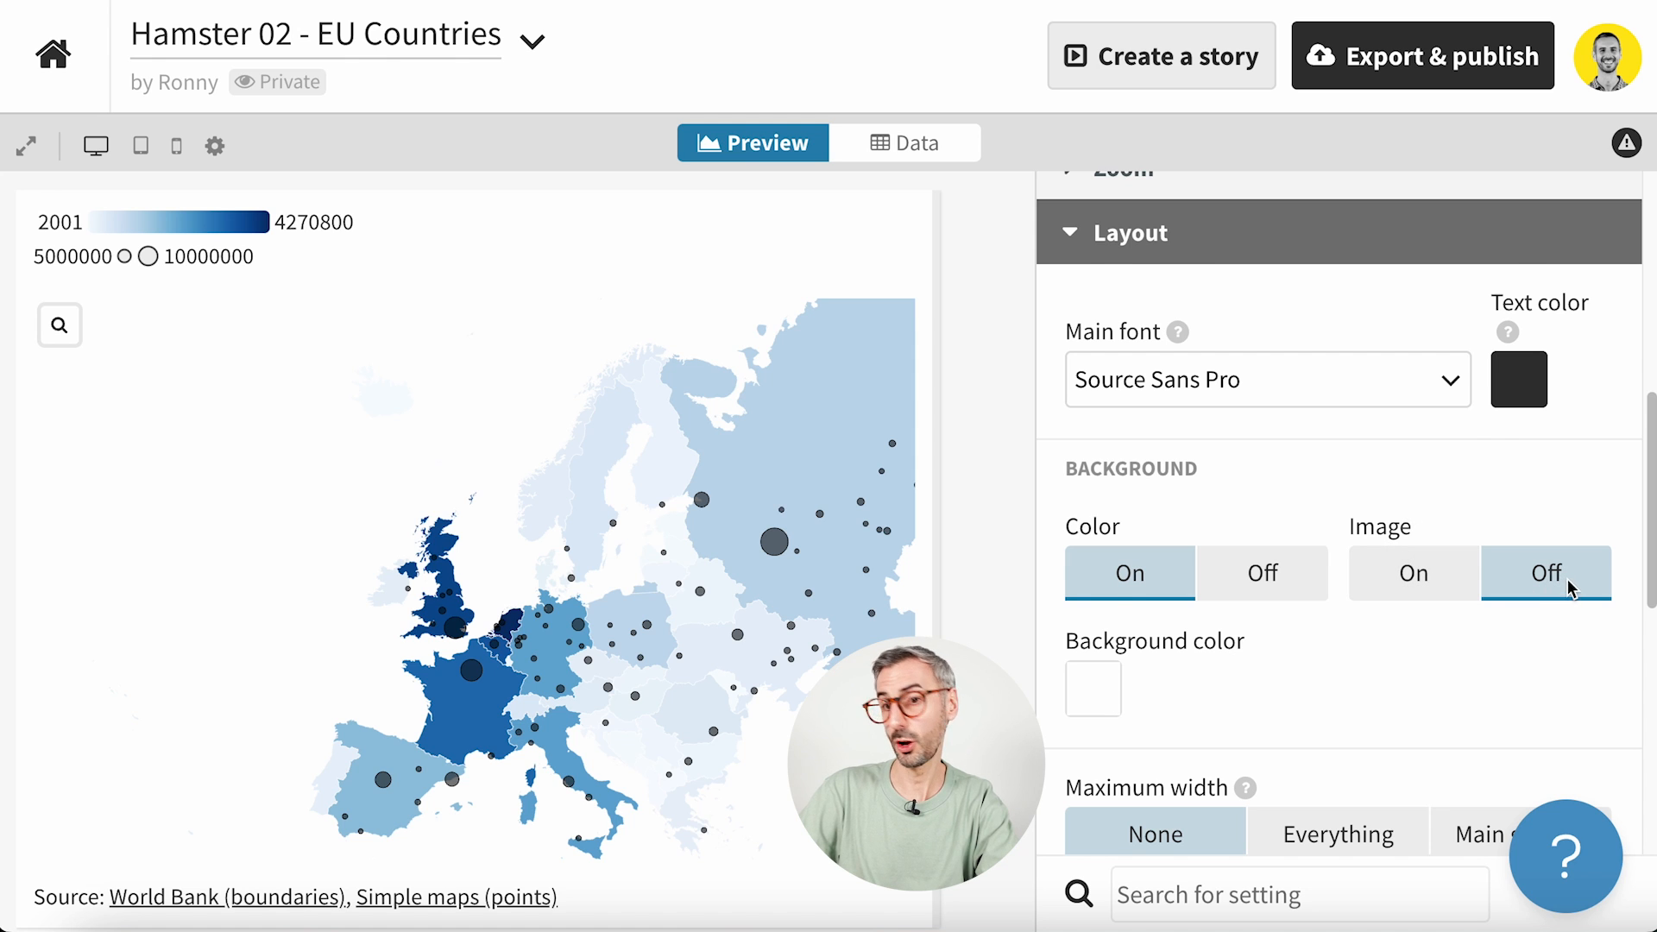
pyautogui.scroll(-1, 1536, 500)
pyautogui.click(1445, 516)
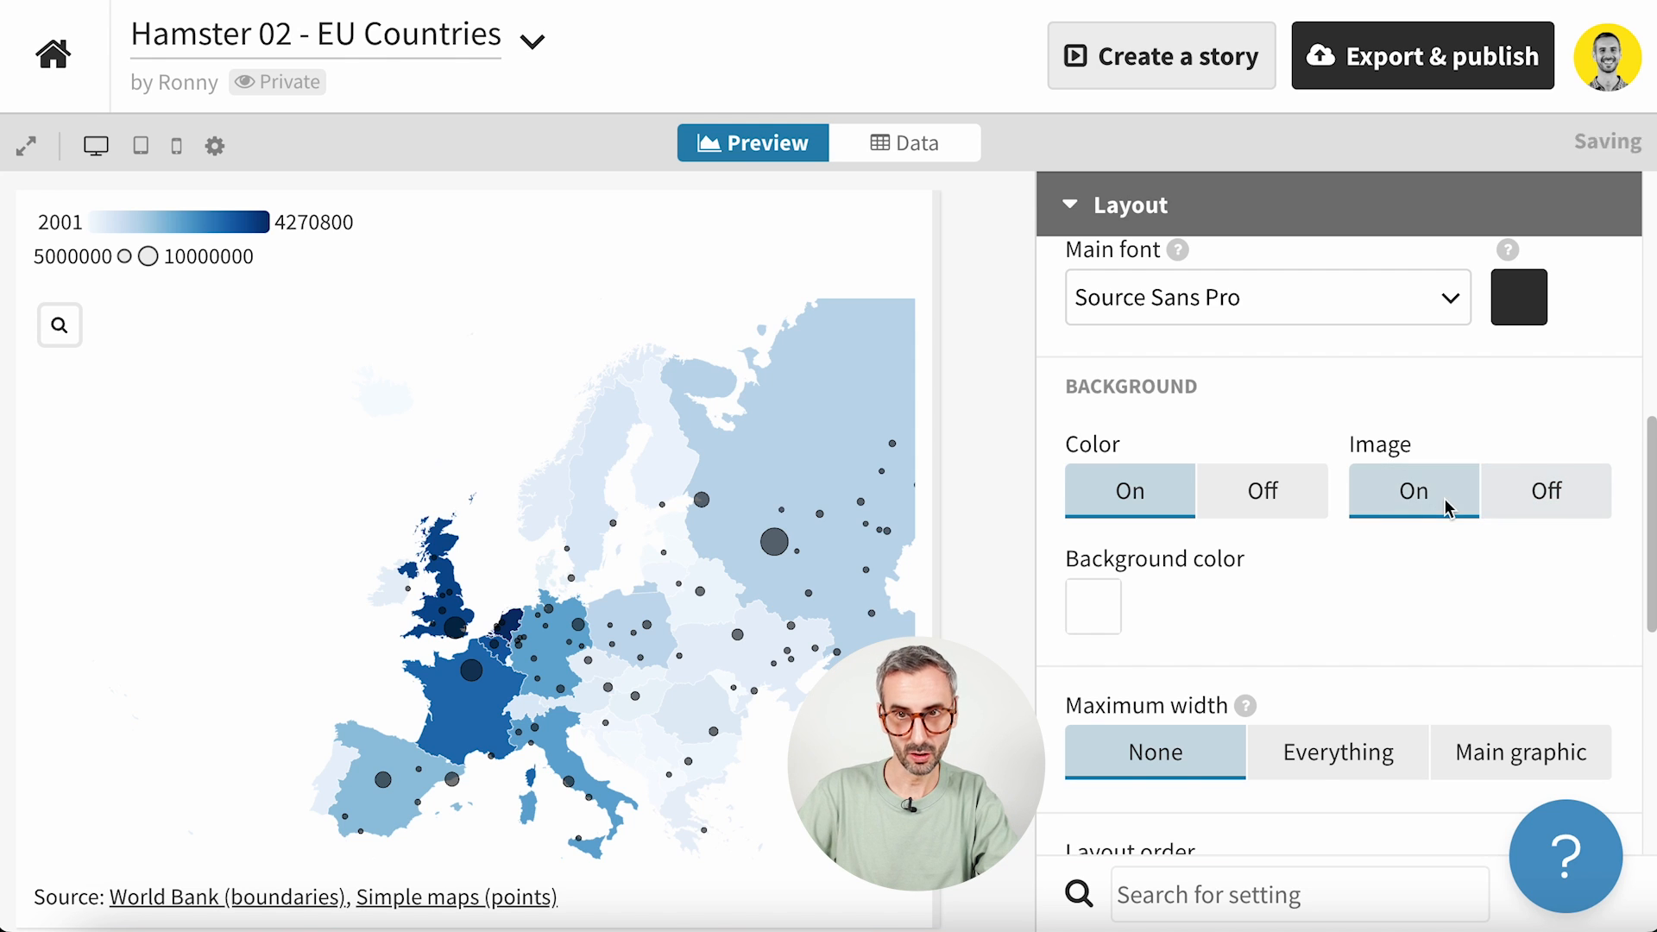
pyautogui.scroll(-1, 1441, 518)
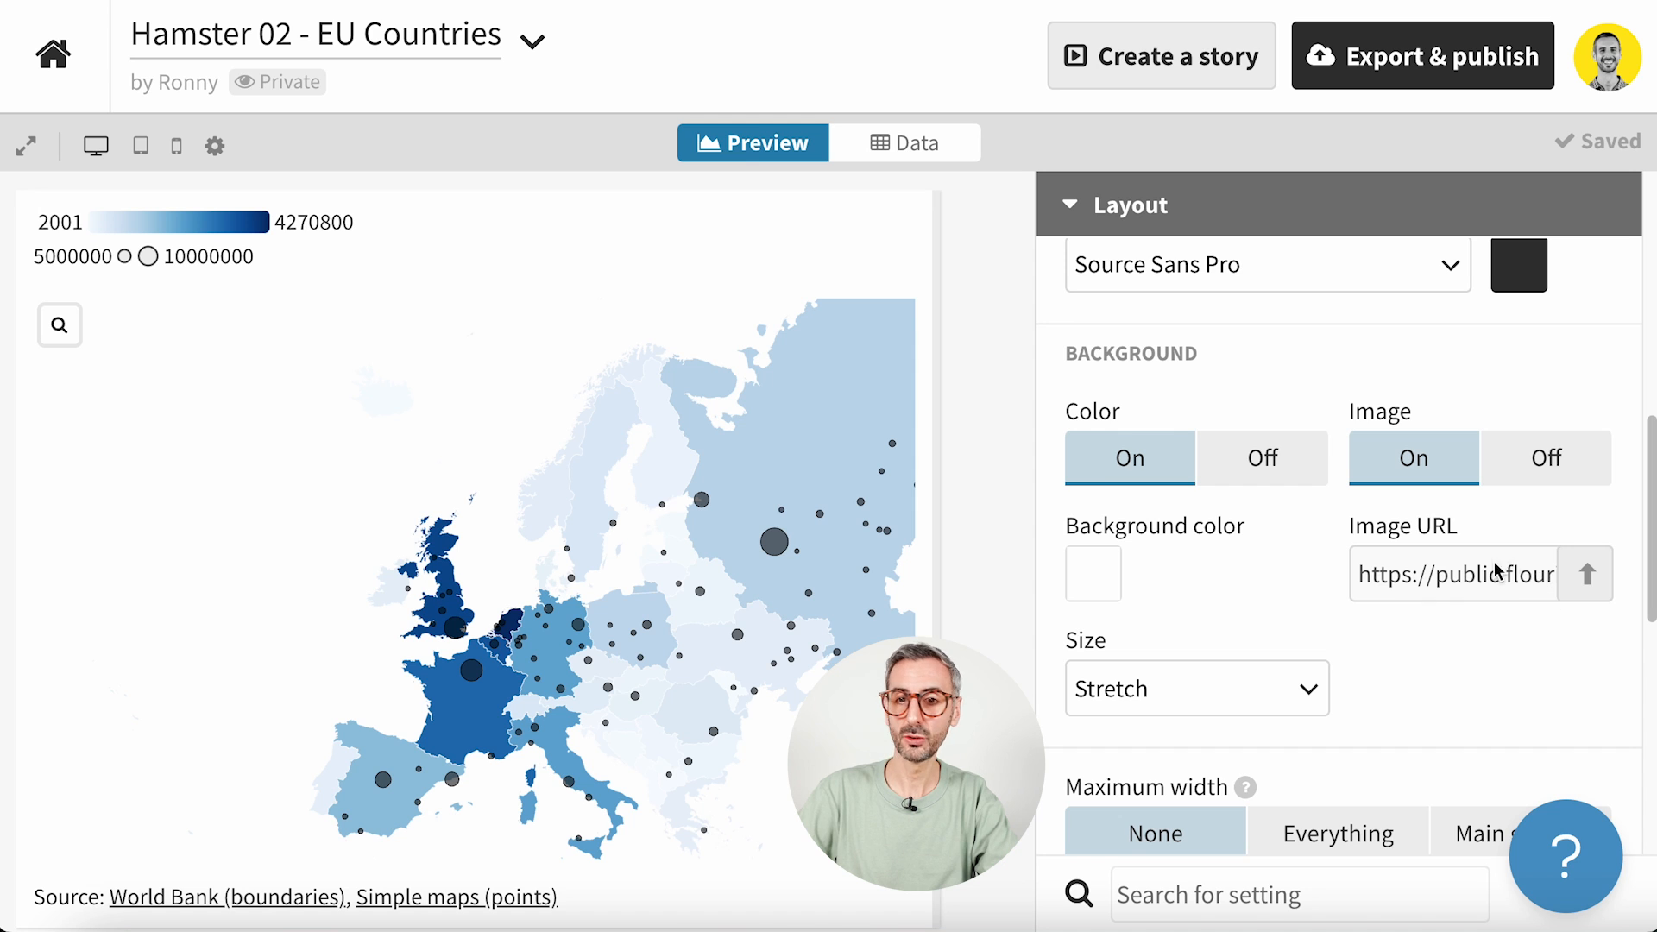
pyautogui.click(1590, 574)
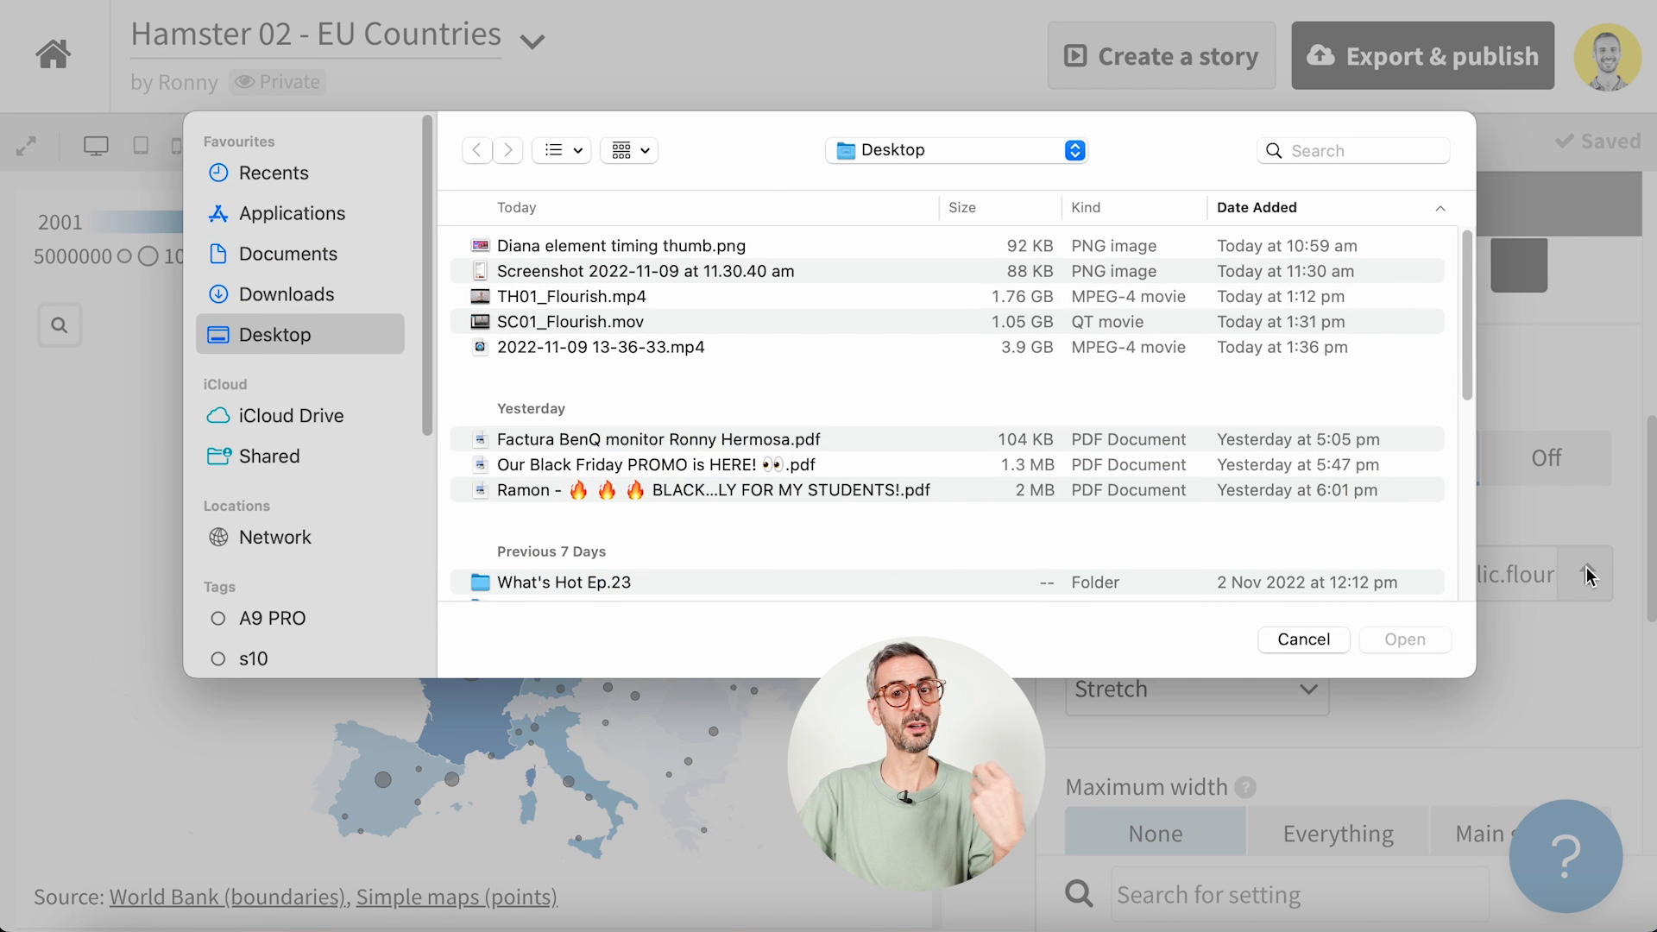
pyautogui.click(1321, 646)
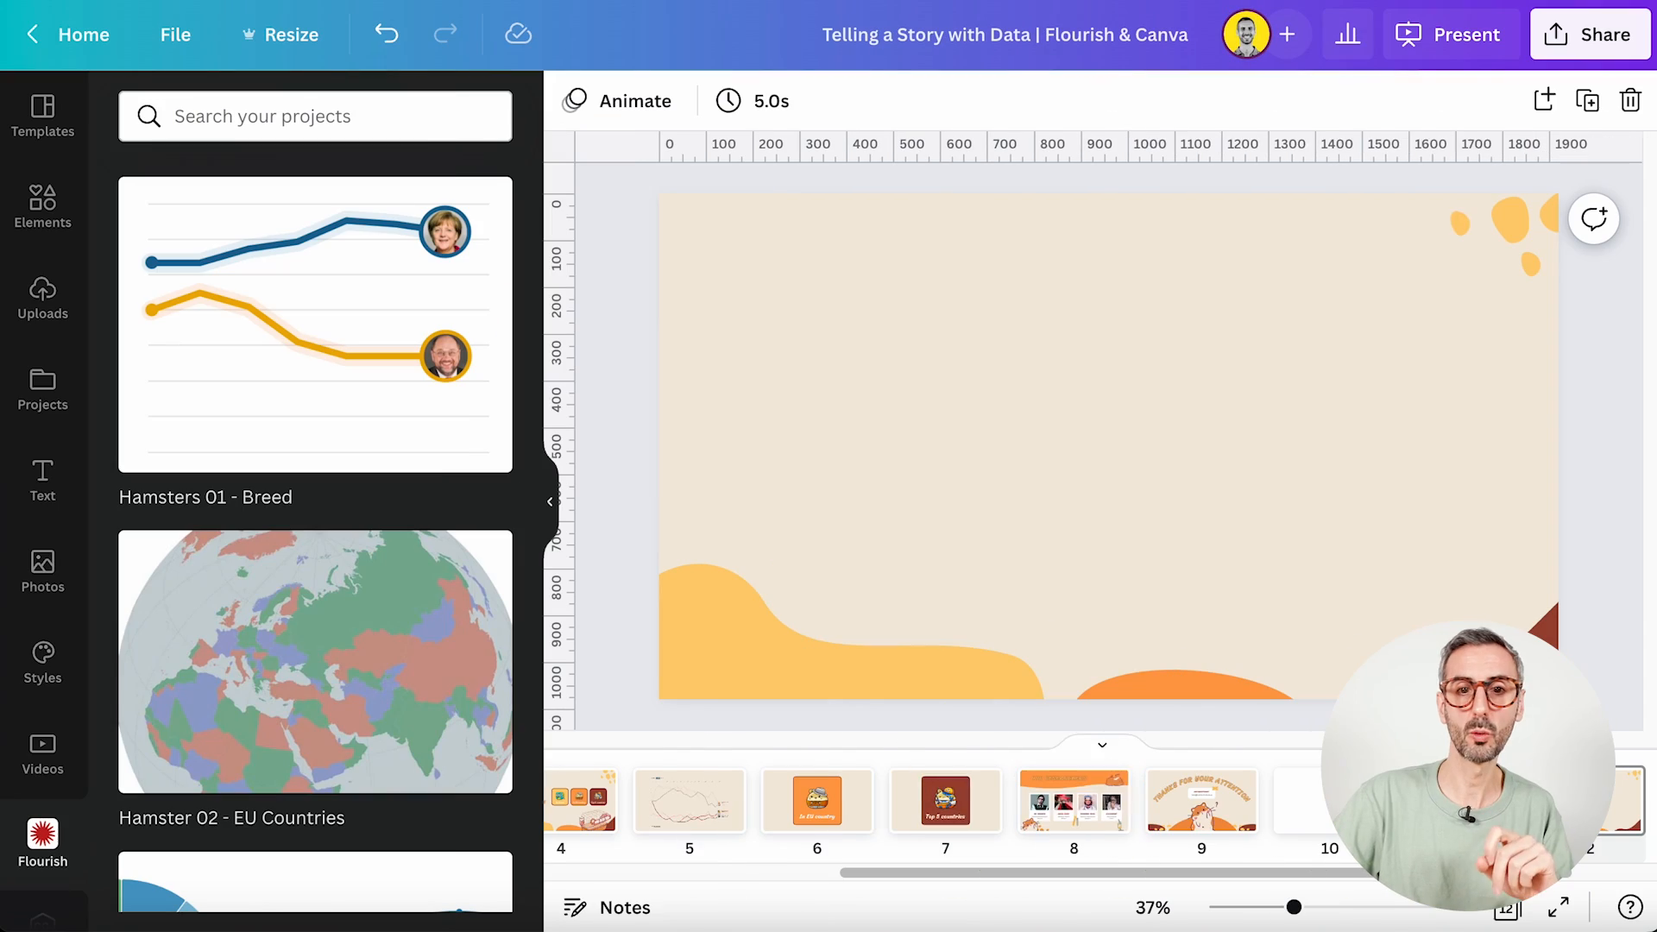
# - Switch to the Canva presentation and go to page 12, the empty slide with decorative shapes
pyautogui.click(1221, 801)
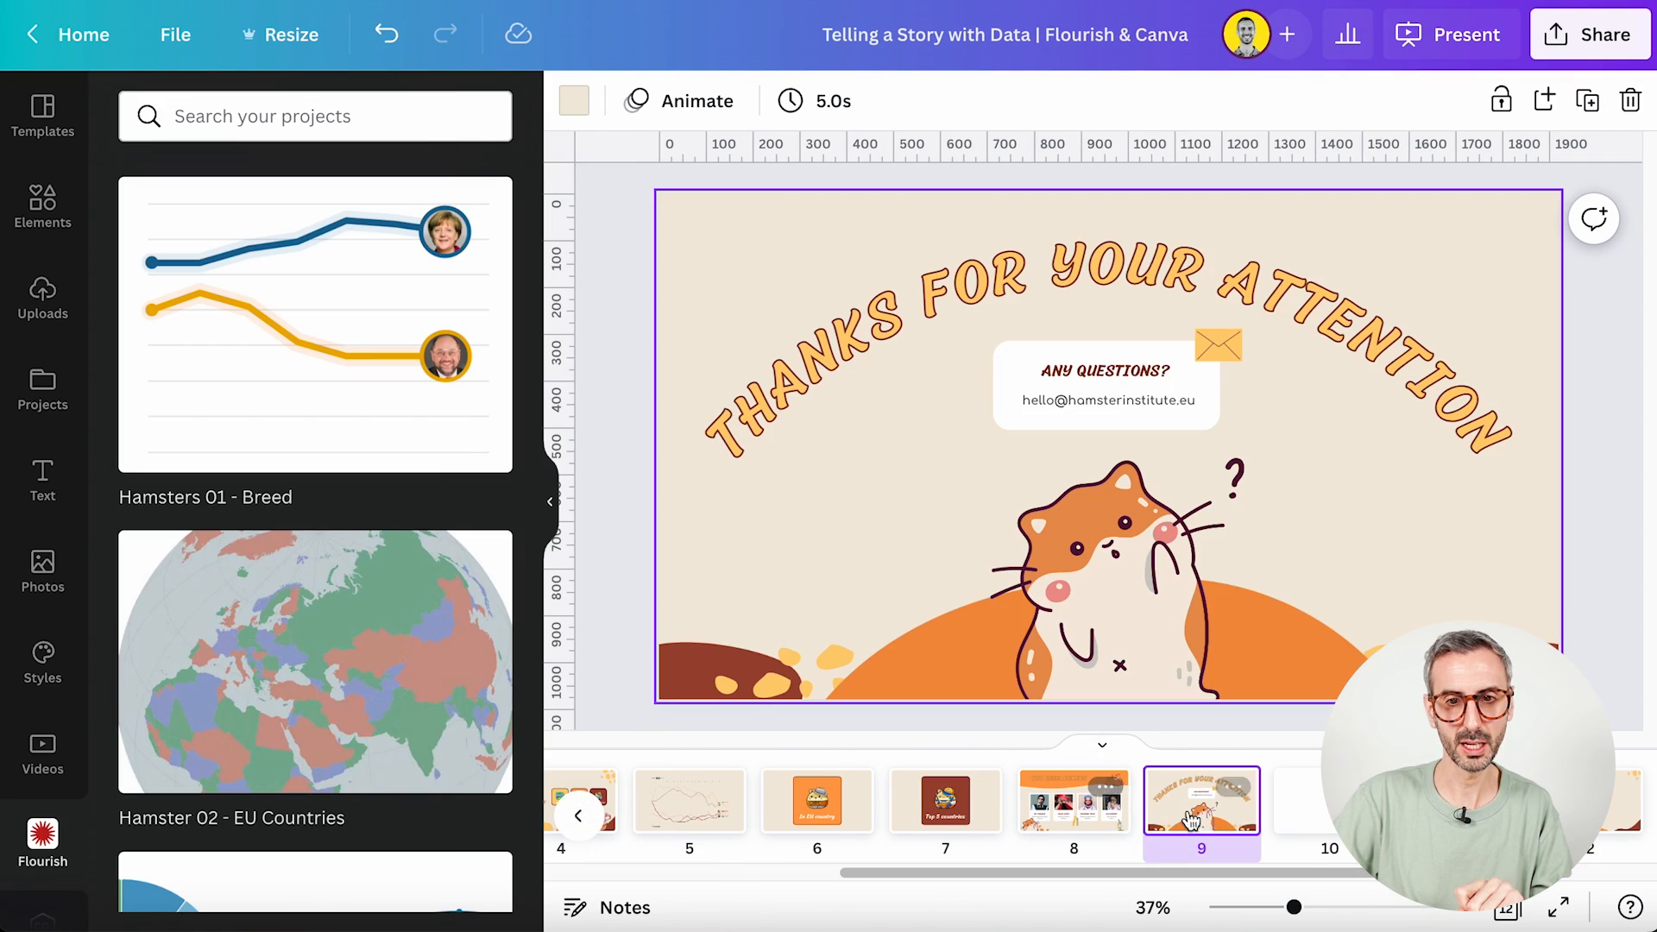
pyautogui.click(1607, 818)
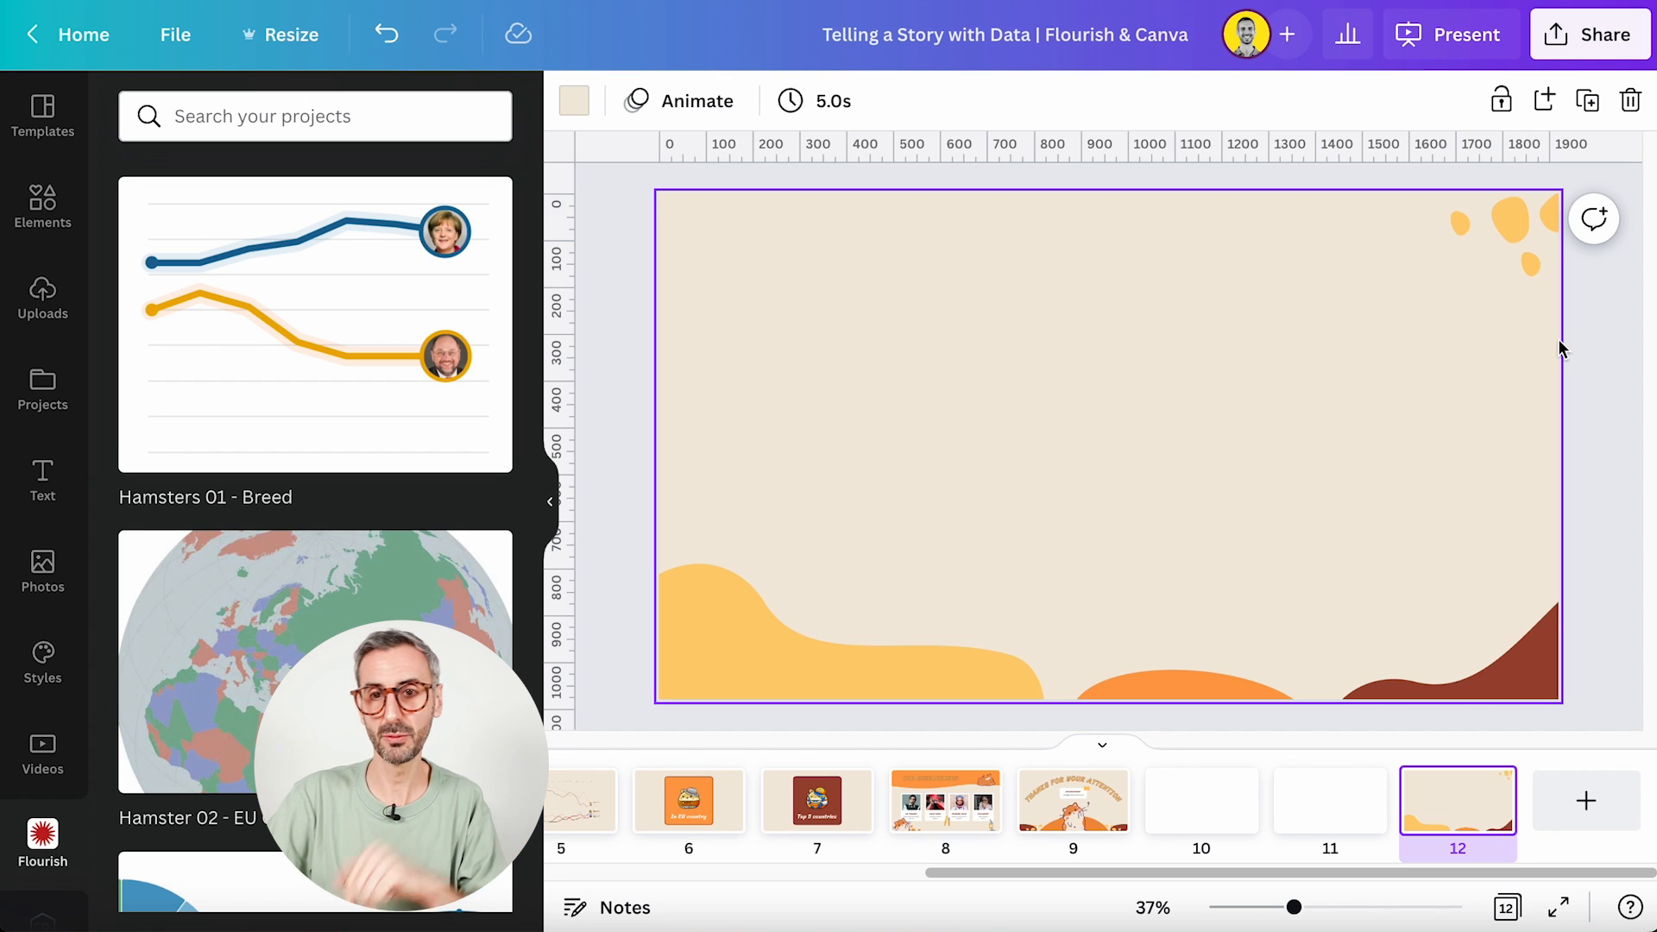
pyautogui.click(1588, 34)
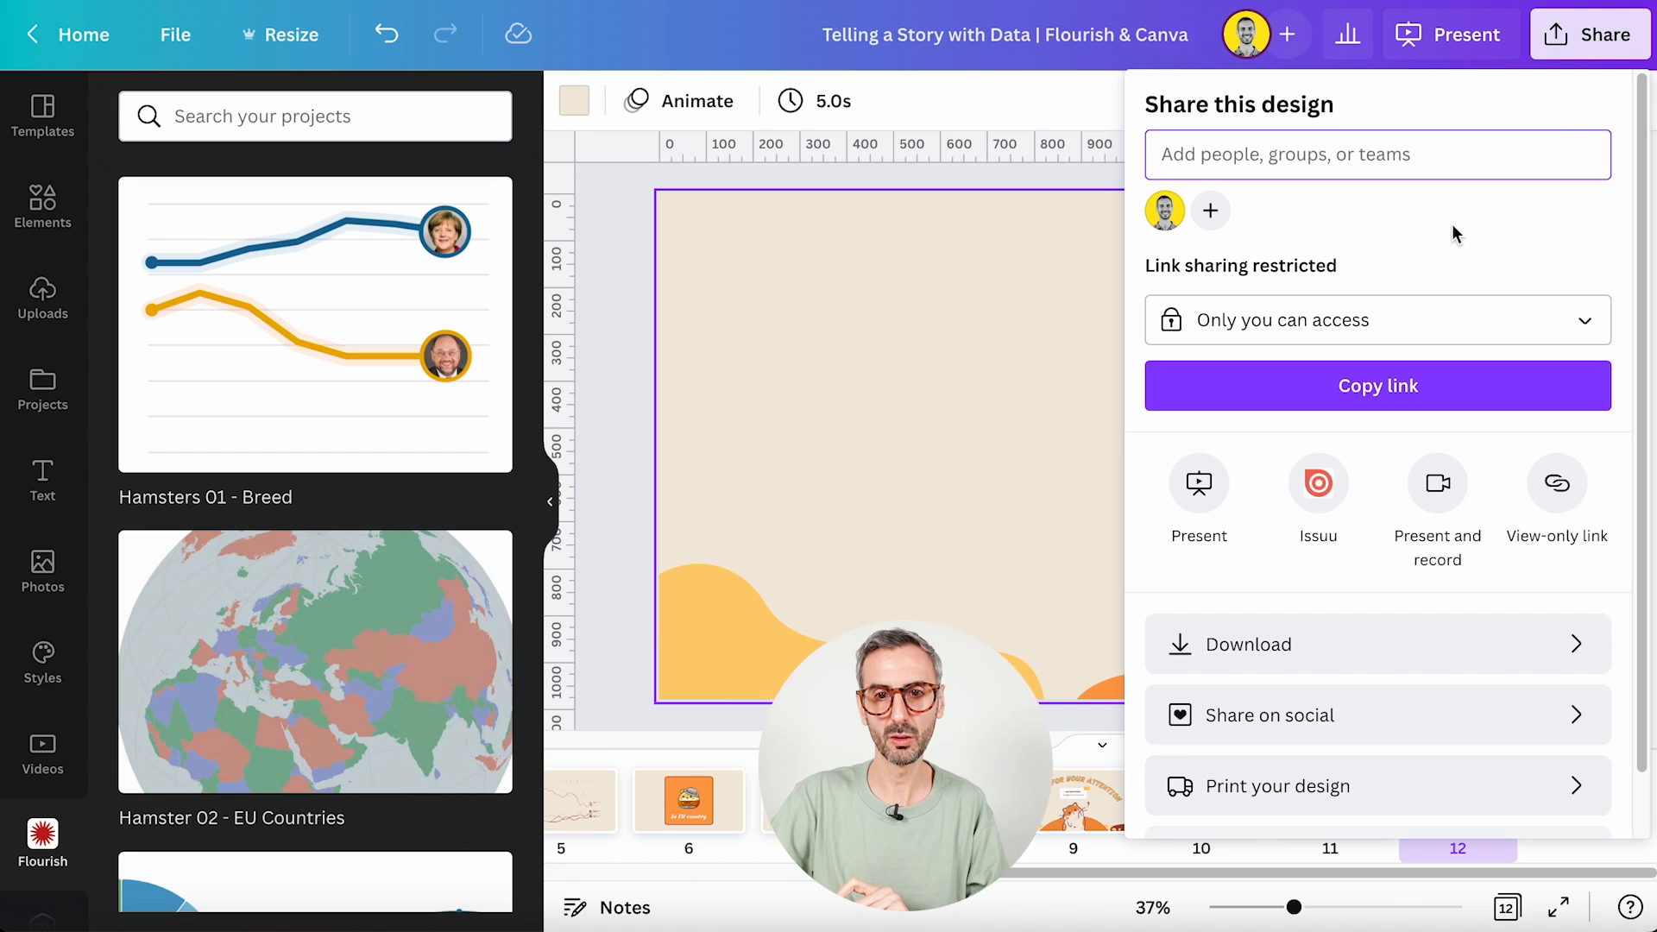
pyautogui.click(937, 395)
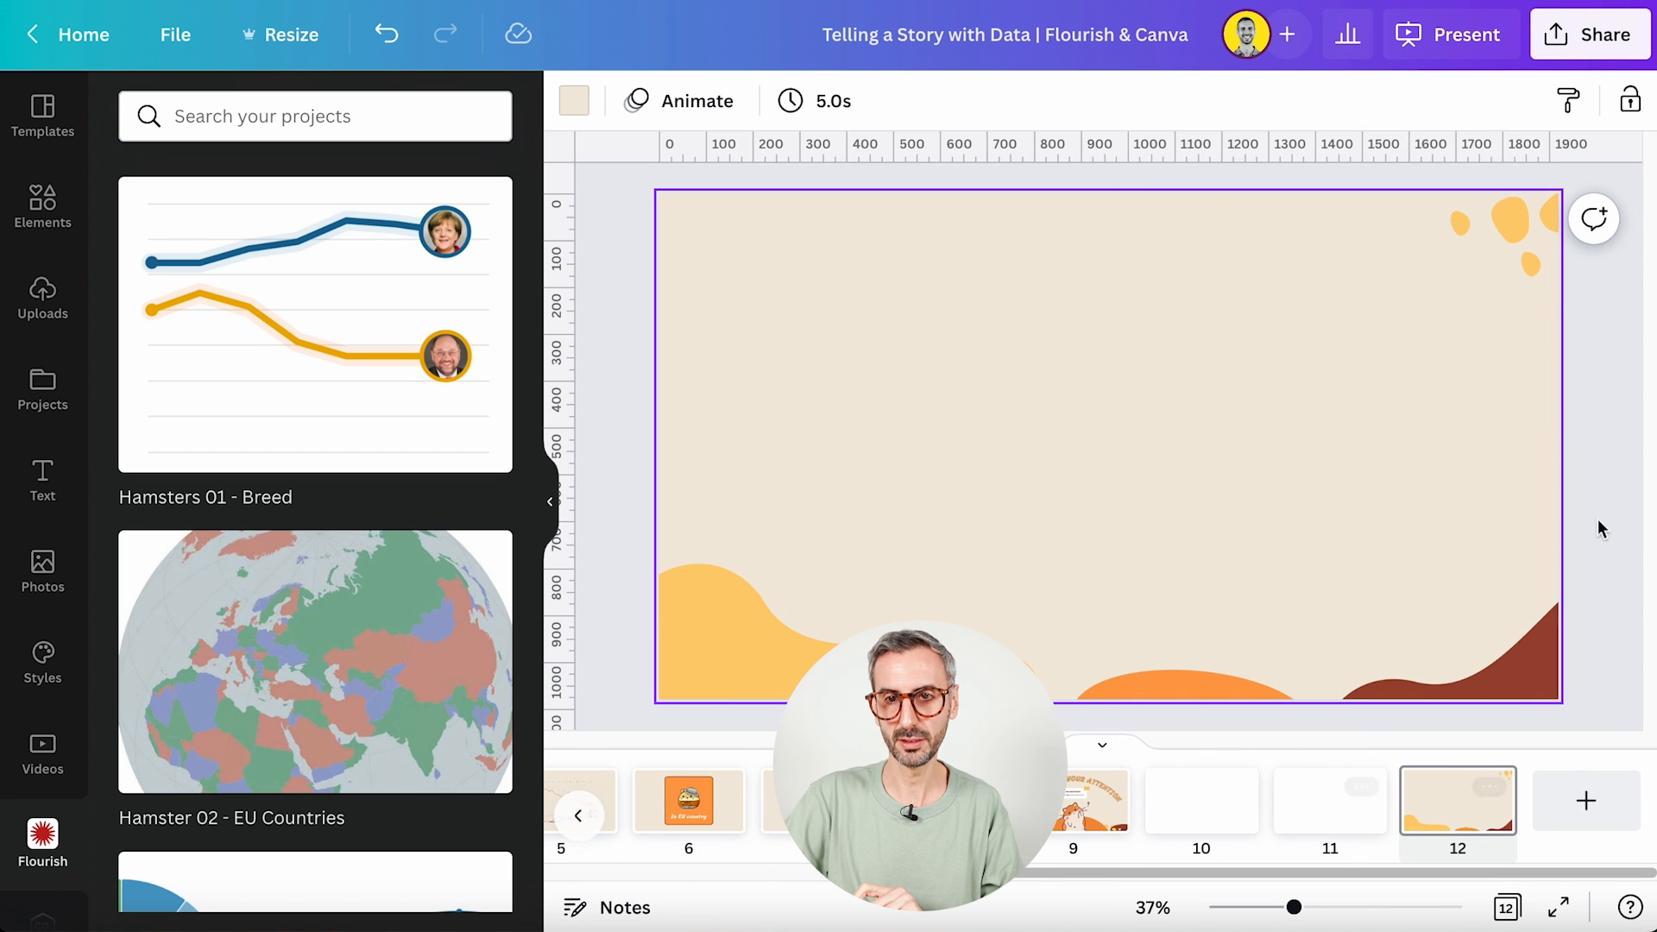
# - Download only page 12 of the presentation as a PNG
pyautogui.click(1584, 39)
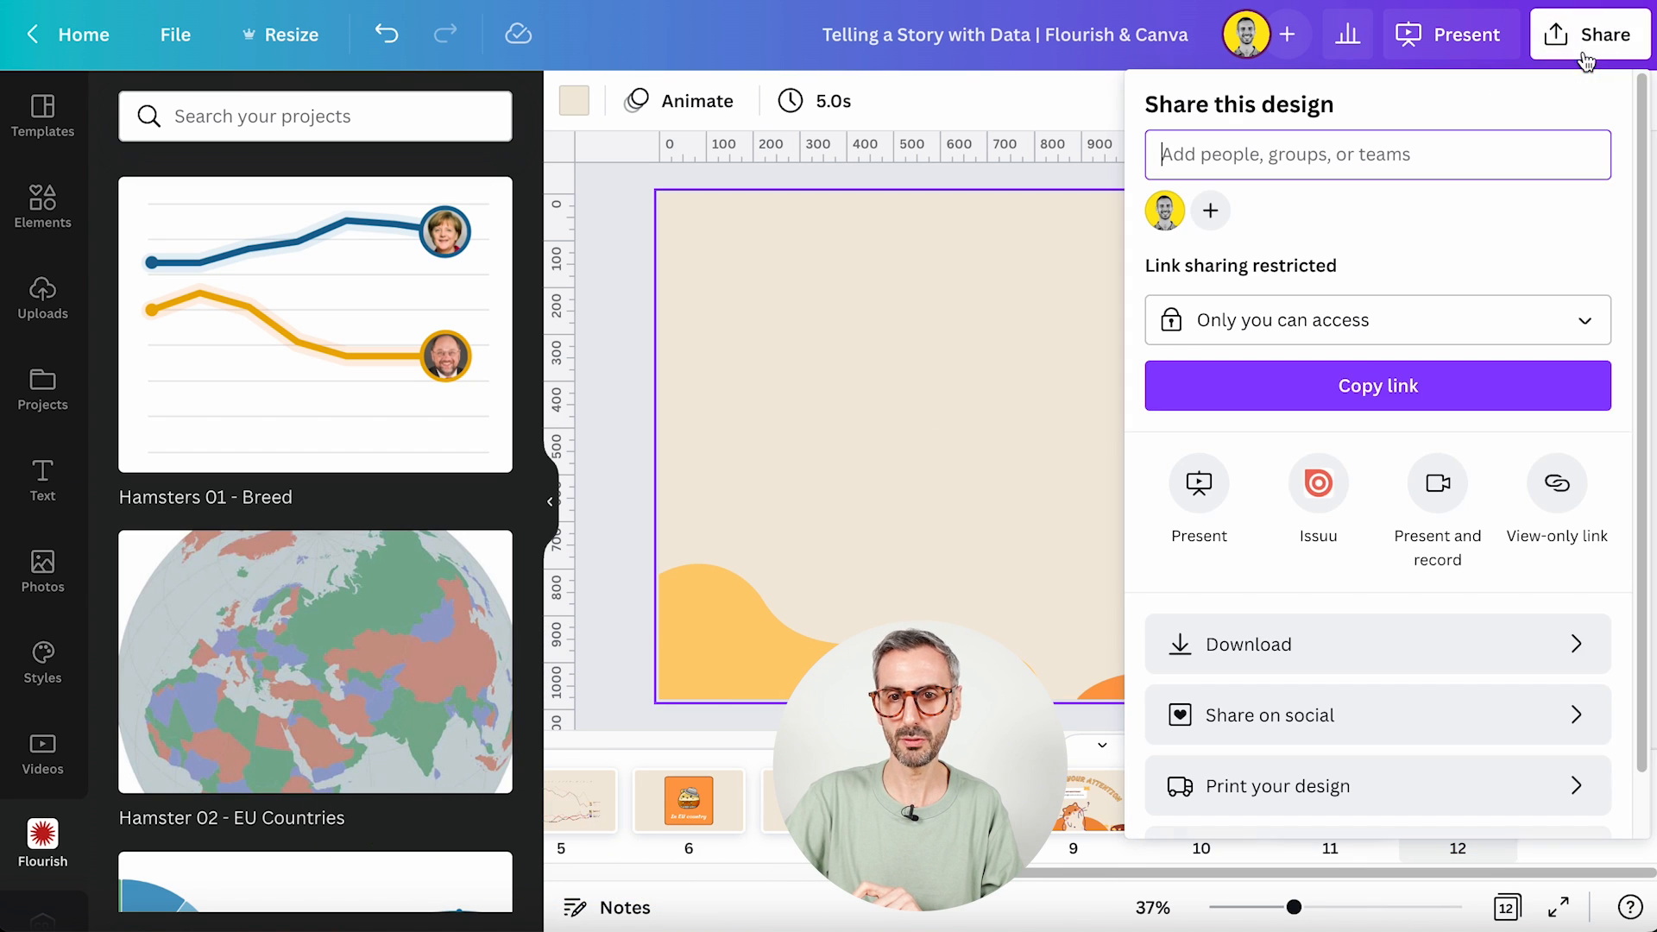
pyautogui.click(1301, 647)
pyautogui.click(1221, 215)
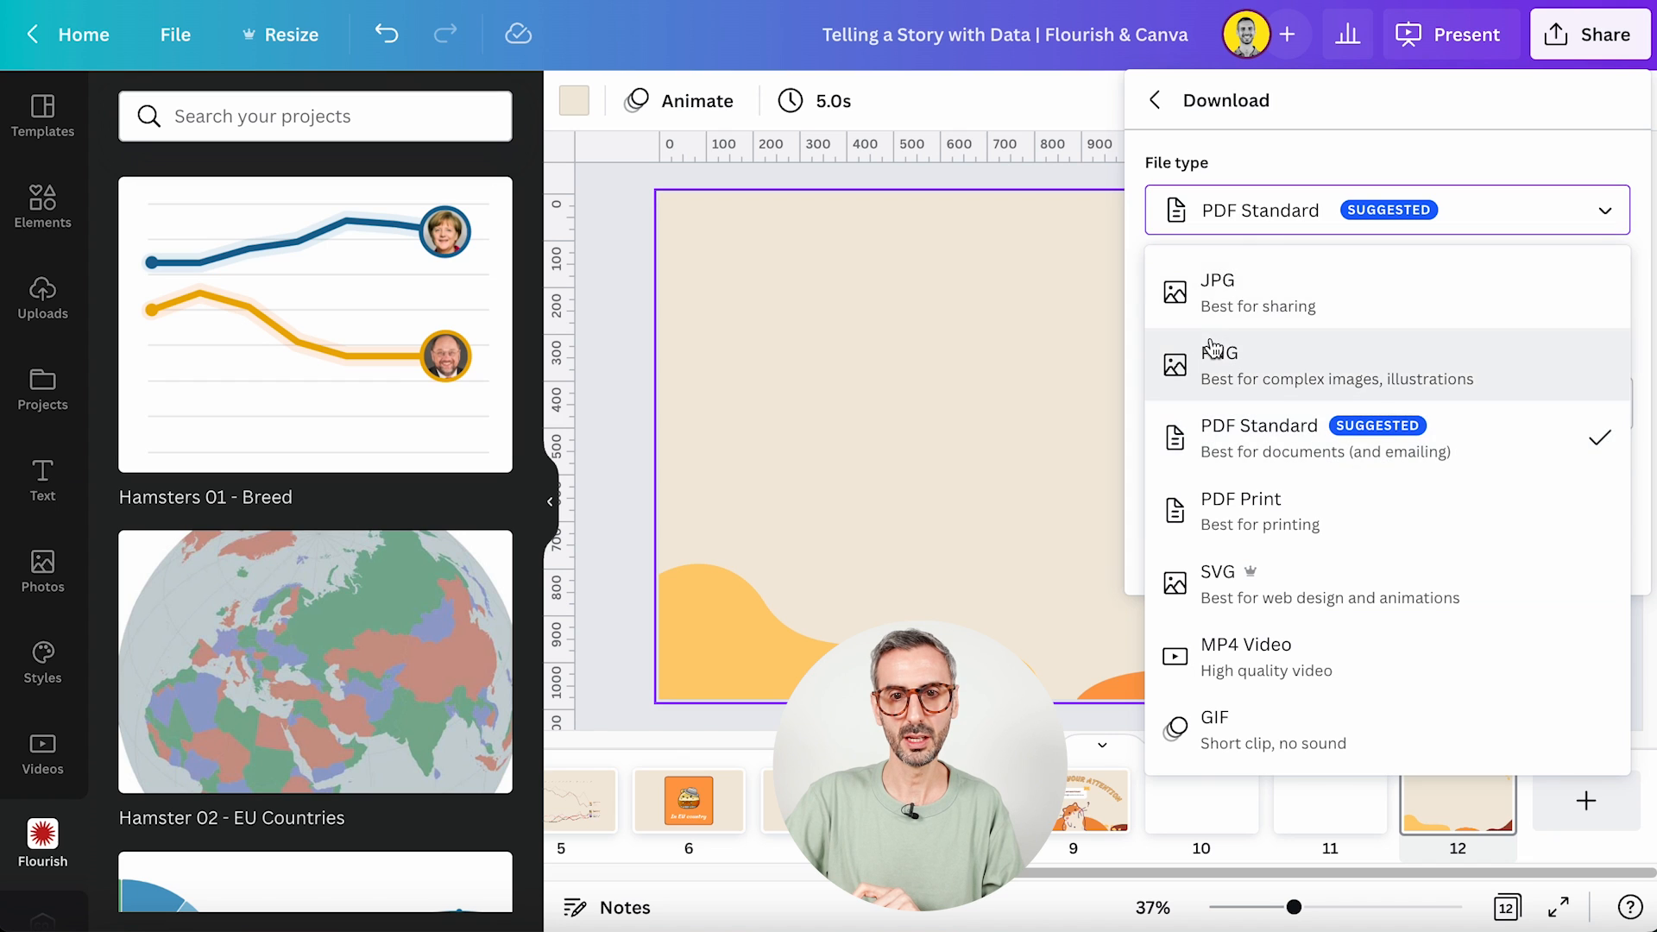
pyautogui.click(1220, 367)
pyautogui.click(1260, 516)
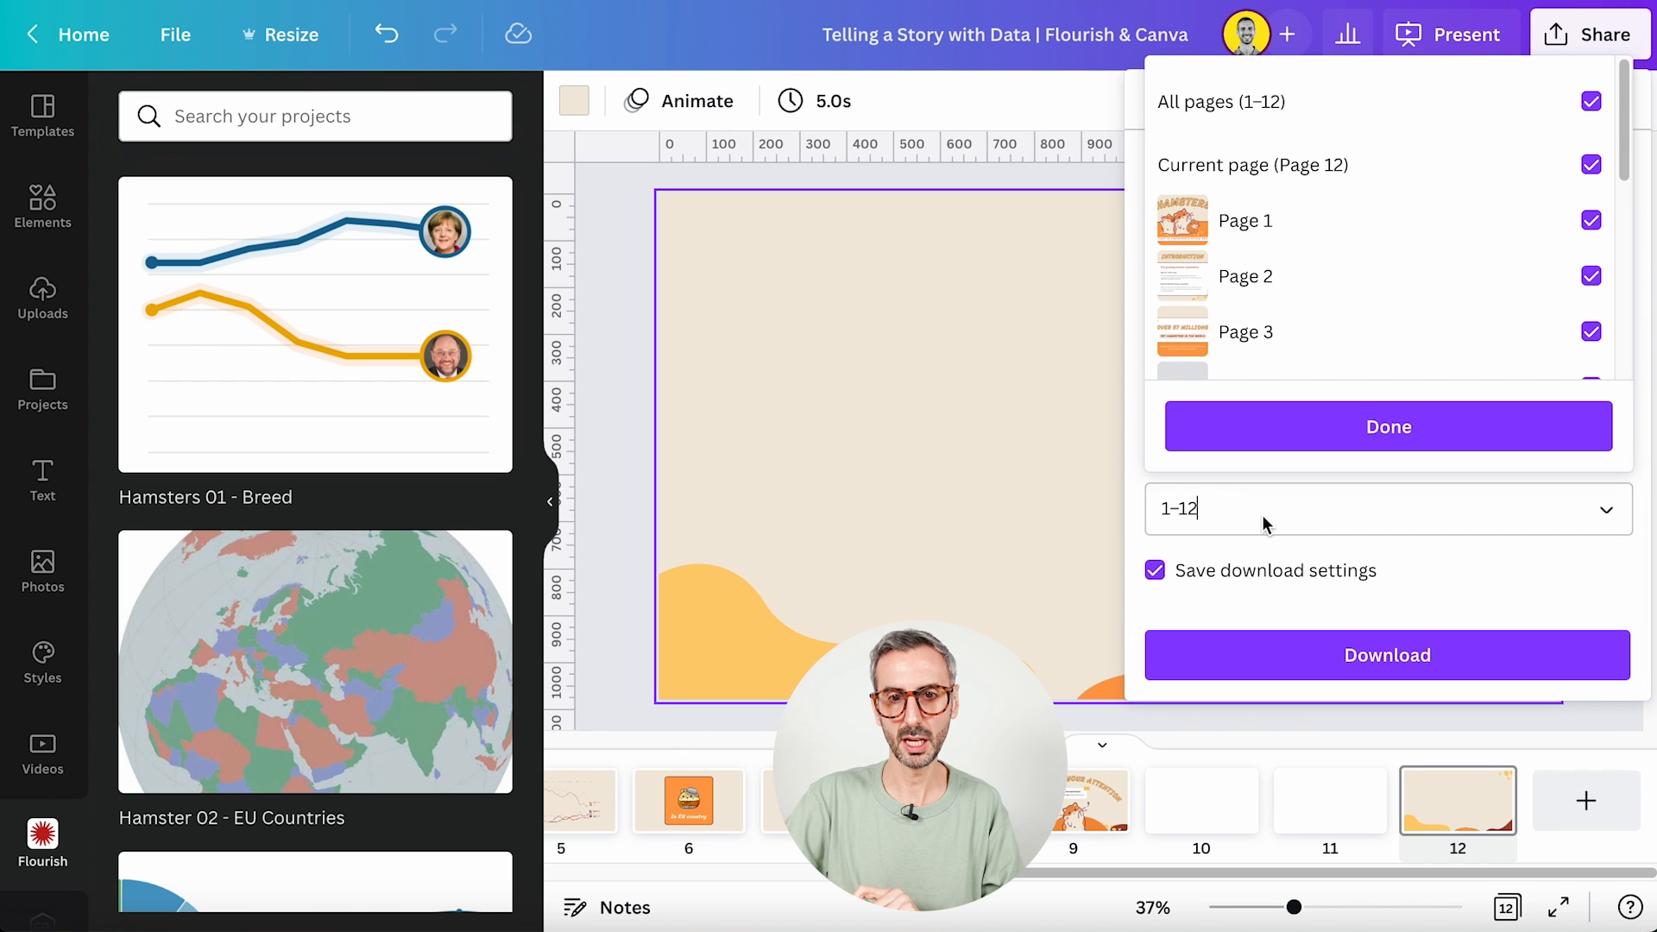
pyautogui.click(1180, 508)
pyautogui.press('BackSpace')
pyautogui.press('BackSpace')
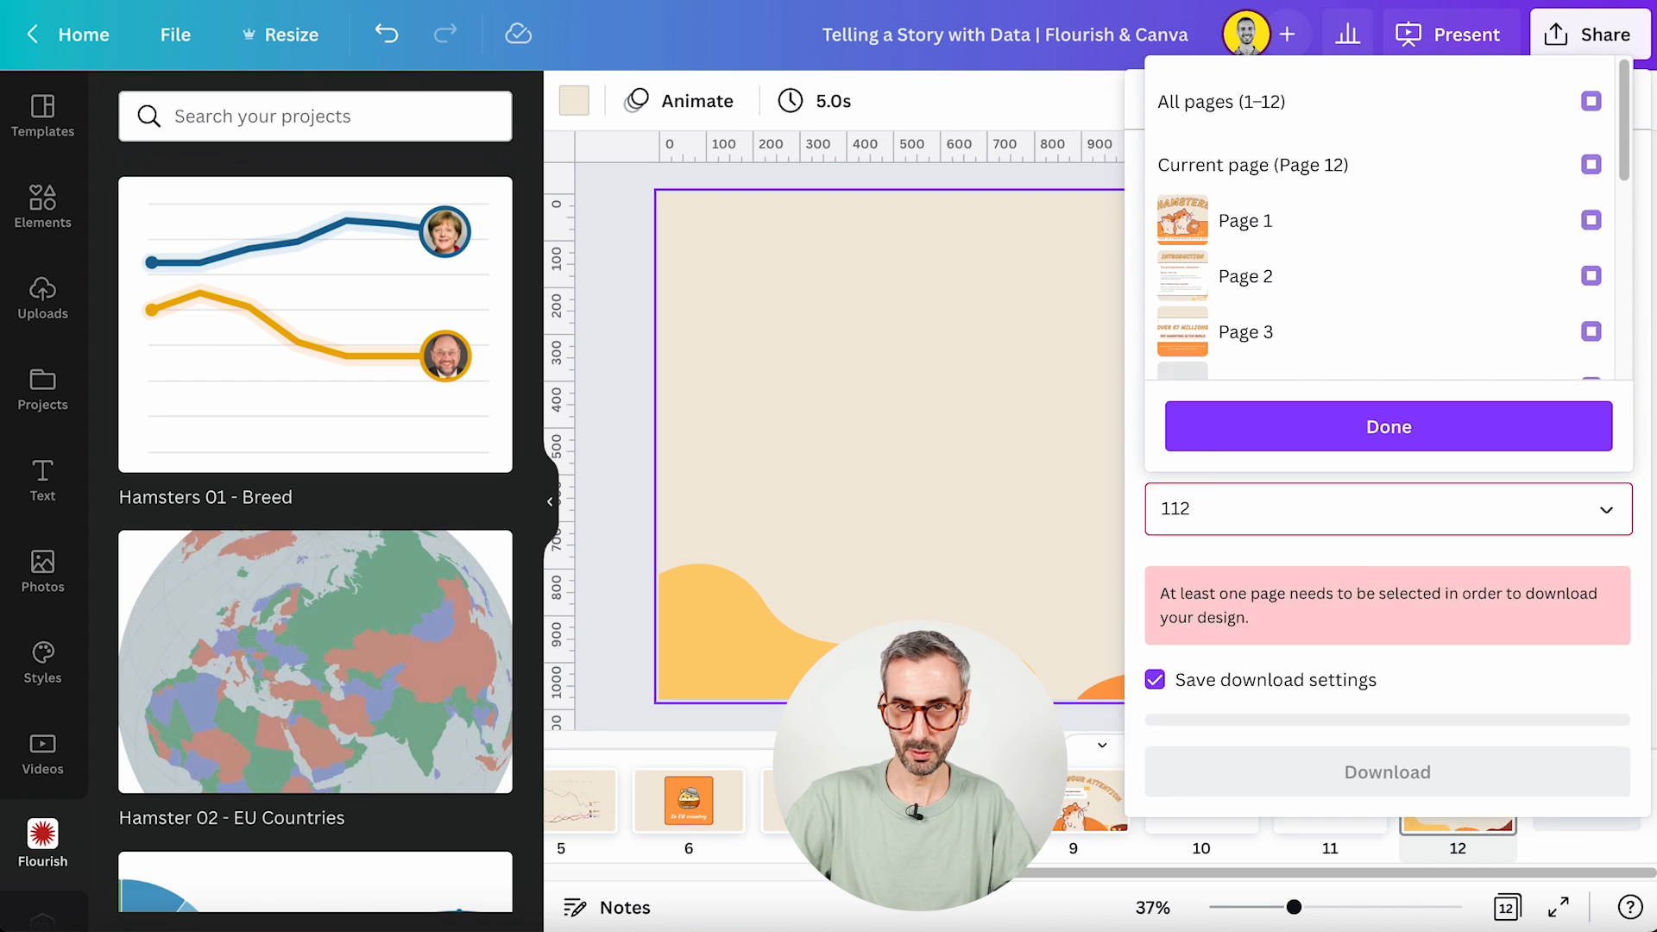
pyautogui.press('Return')
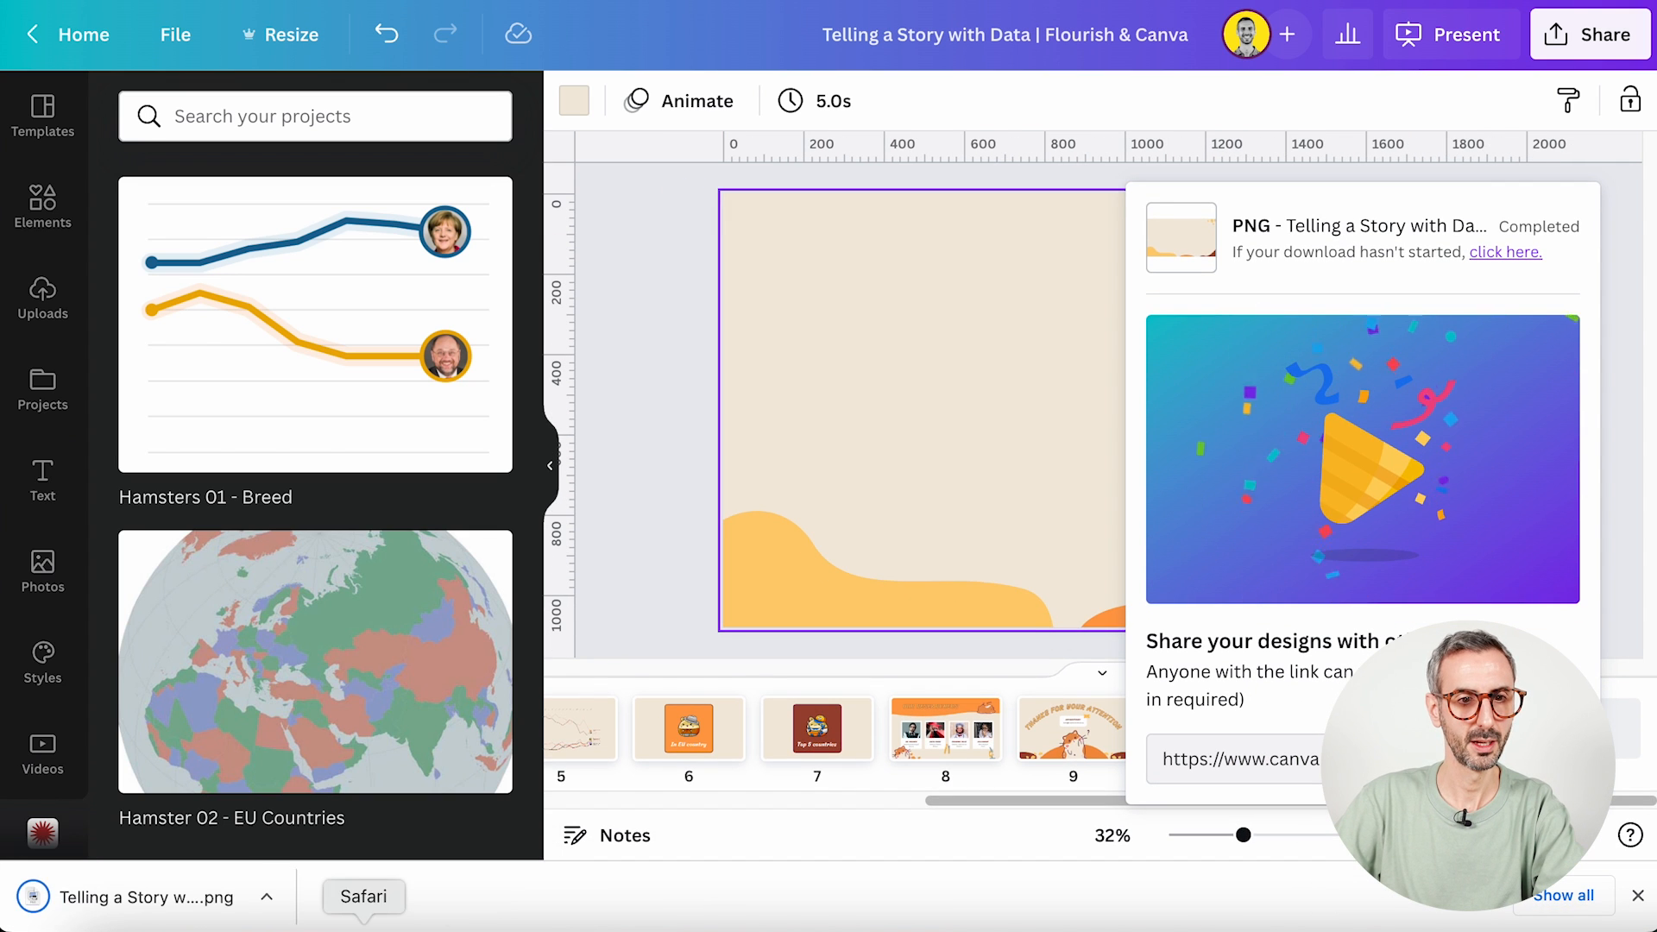
# - Show the downloaded slide PNG in its Finder folder and close the folder window
pyautogui.click(261, 896)
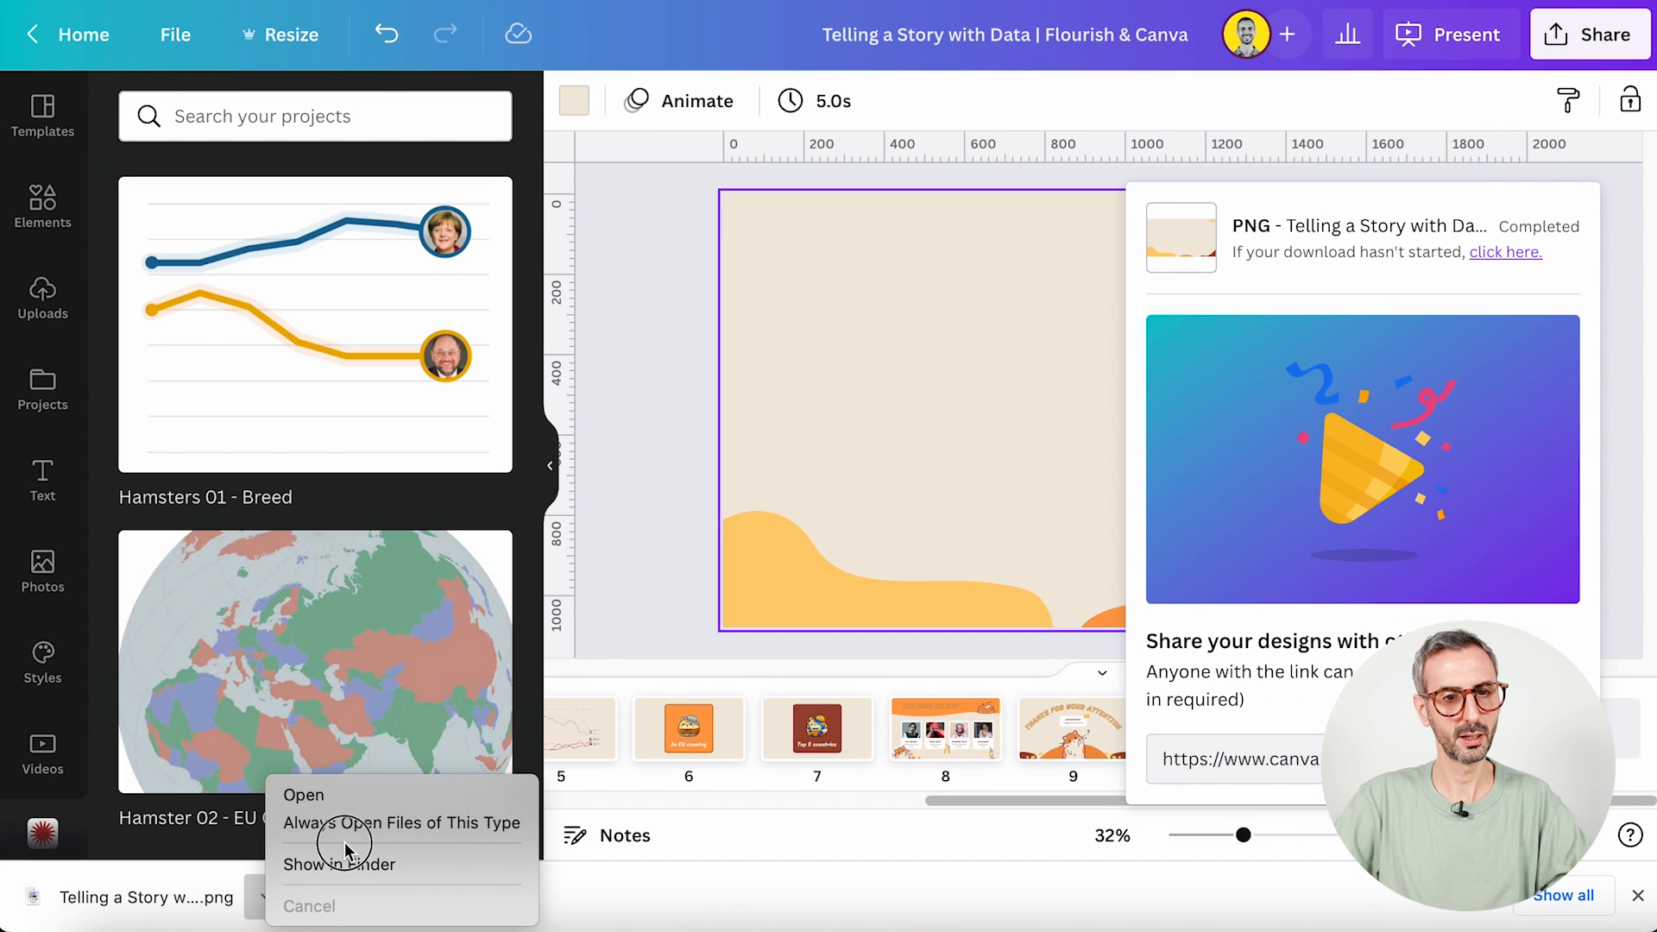
pyautogui.click(347, 864)
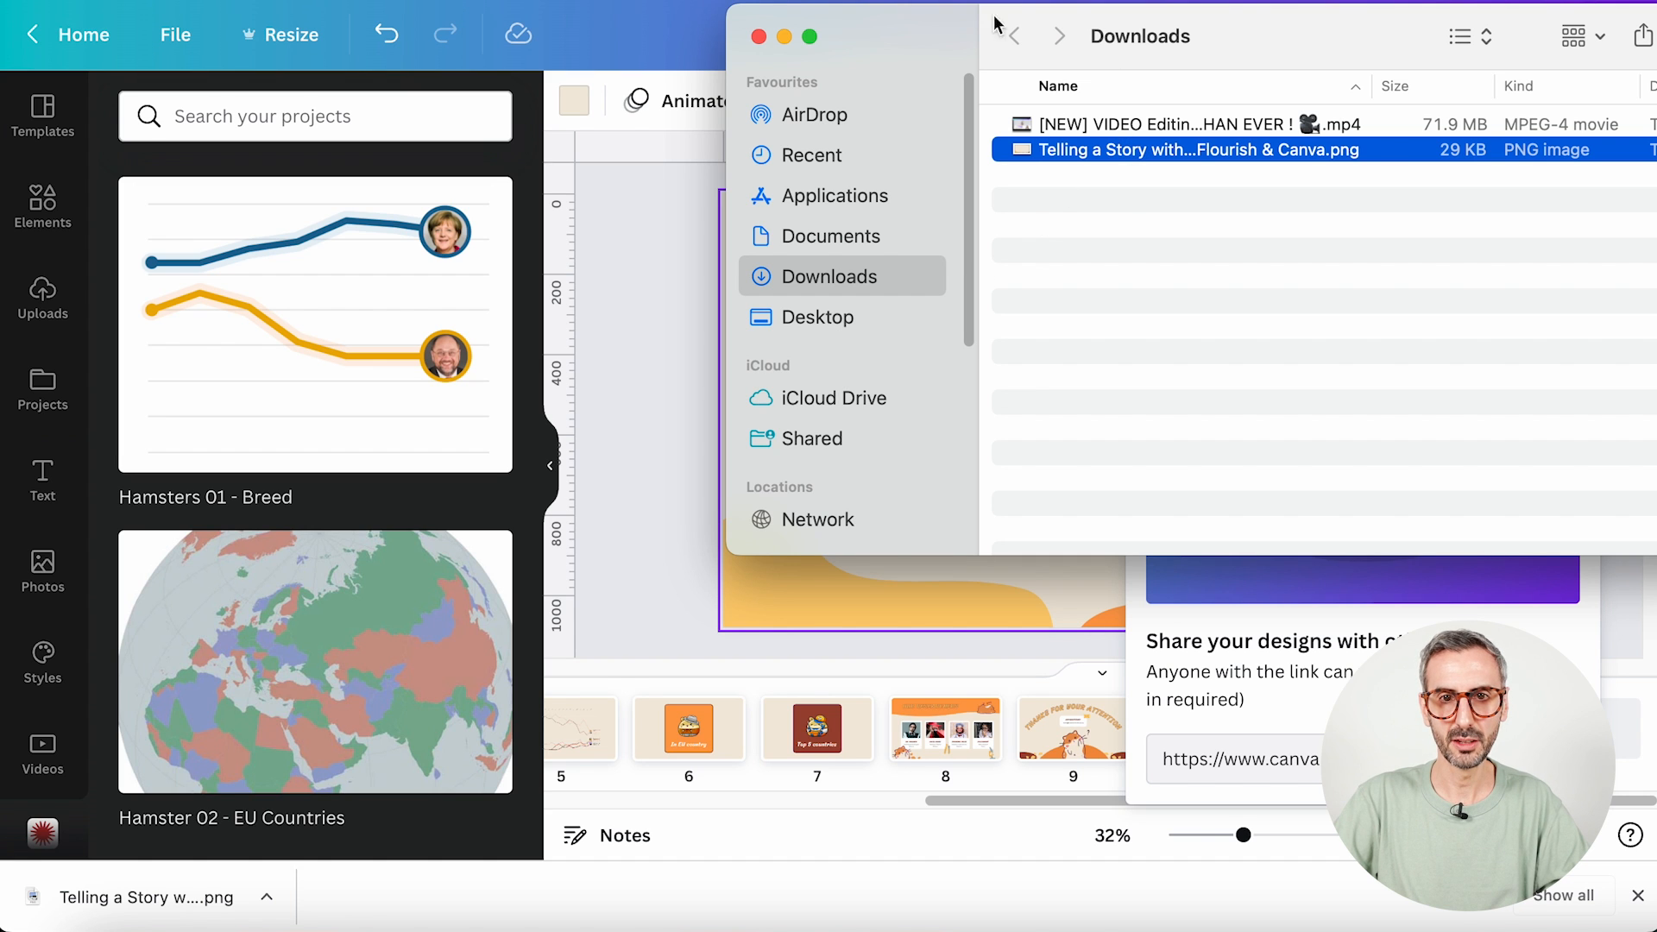
pyautogui.click(759, 36)
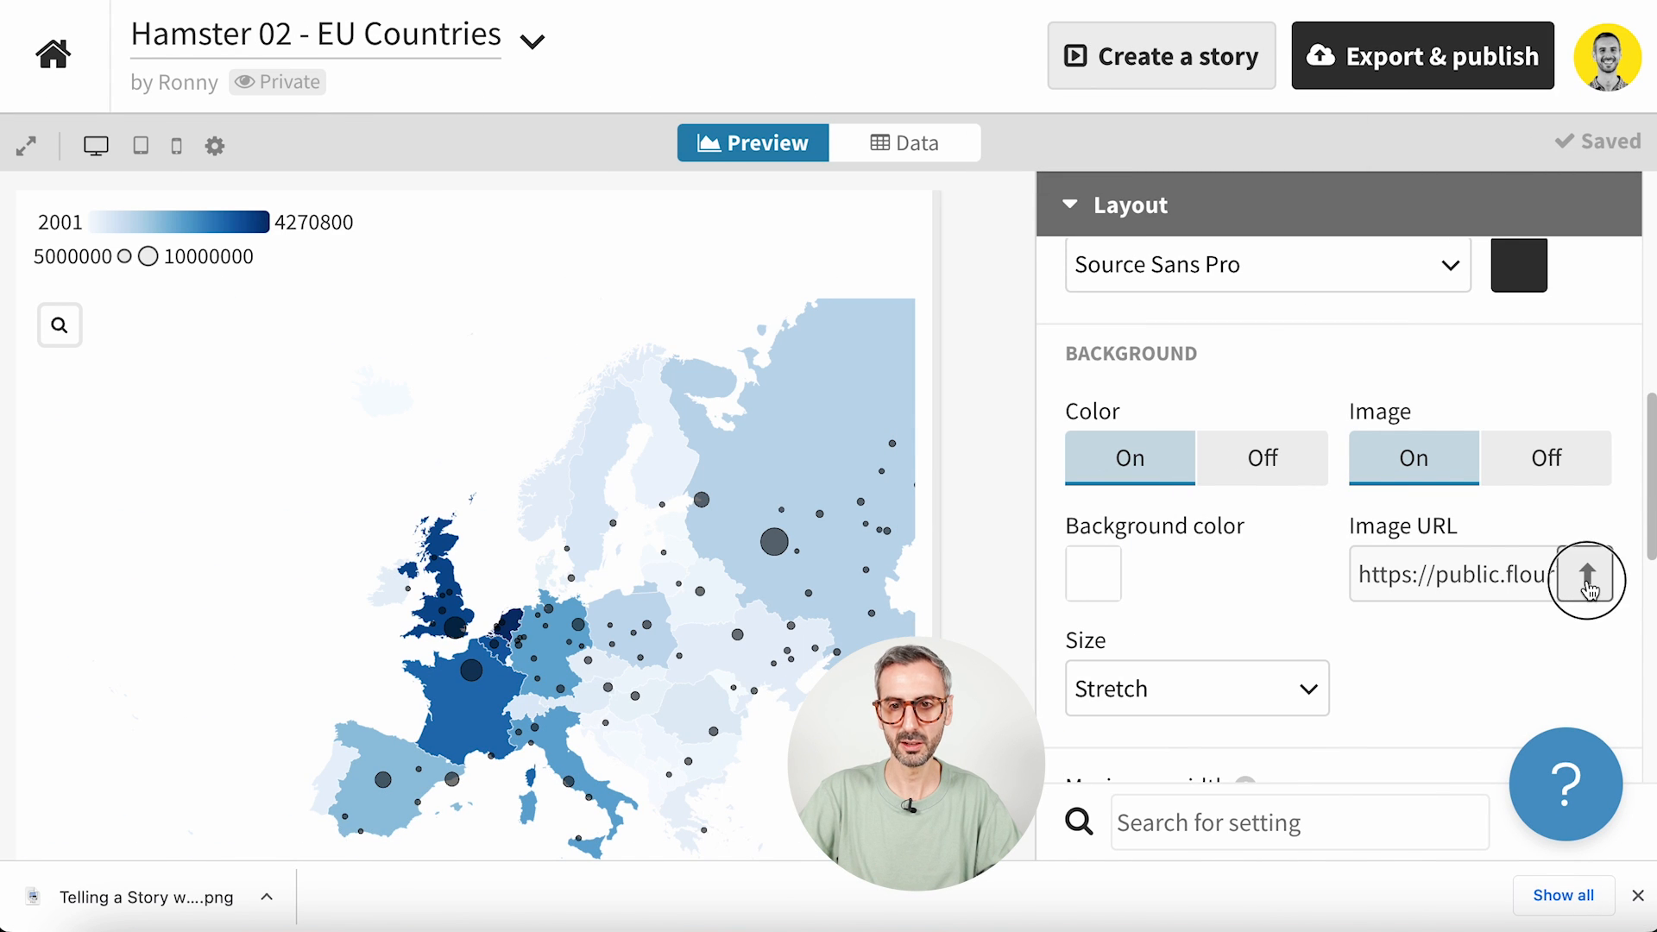
# - In Flourish, upload "Telling a Story with Data Flourish & Canva.png" from Downloads as the map's background image and collapse the Layout settings
pyautogui.click(1588, 576)
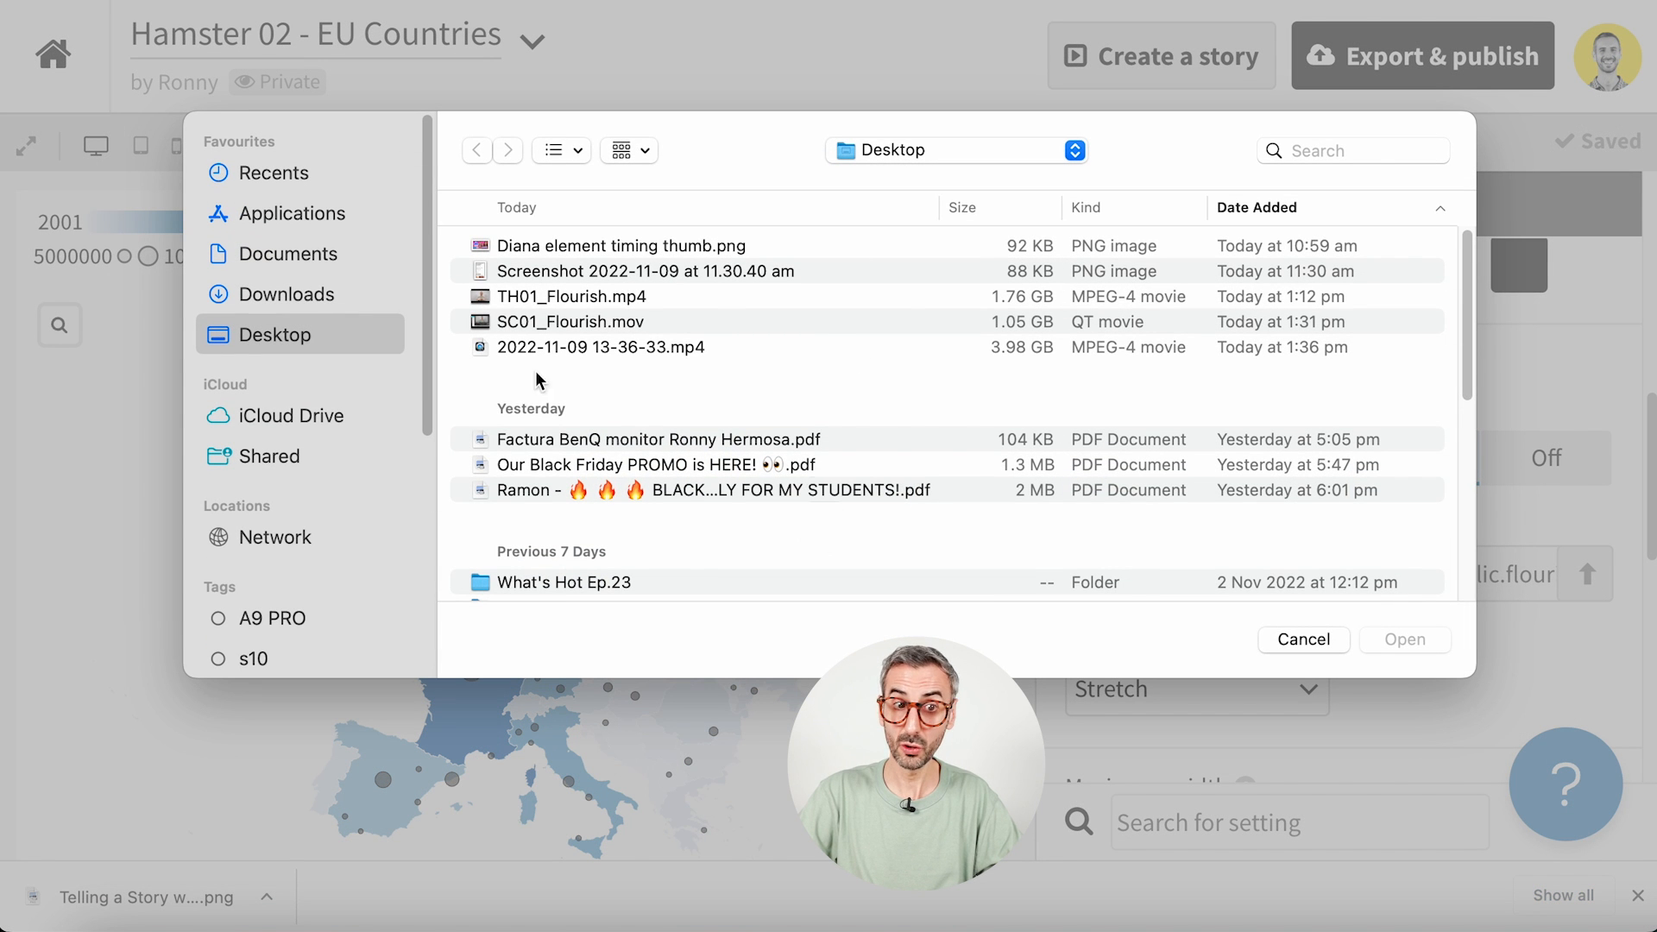
pyautogui.click(294, 297)
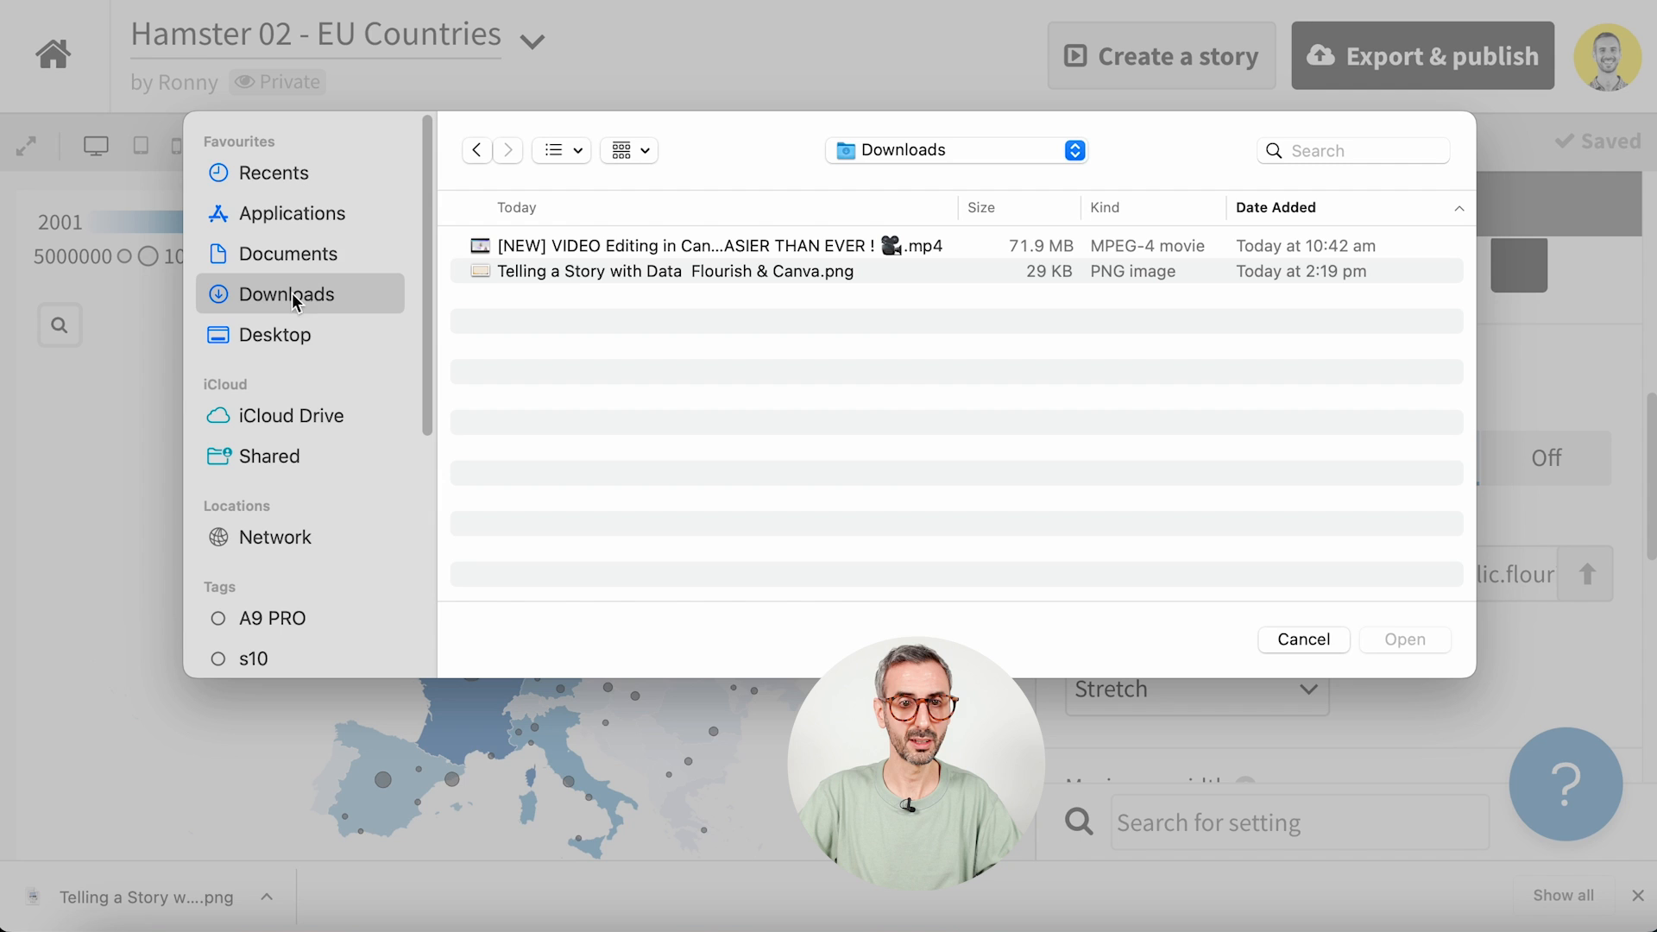
pyautogui.doubleClick(574, 274)
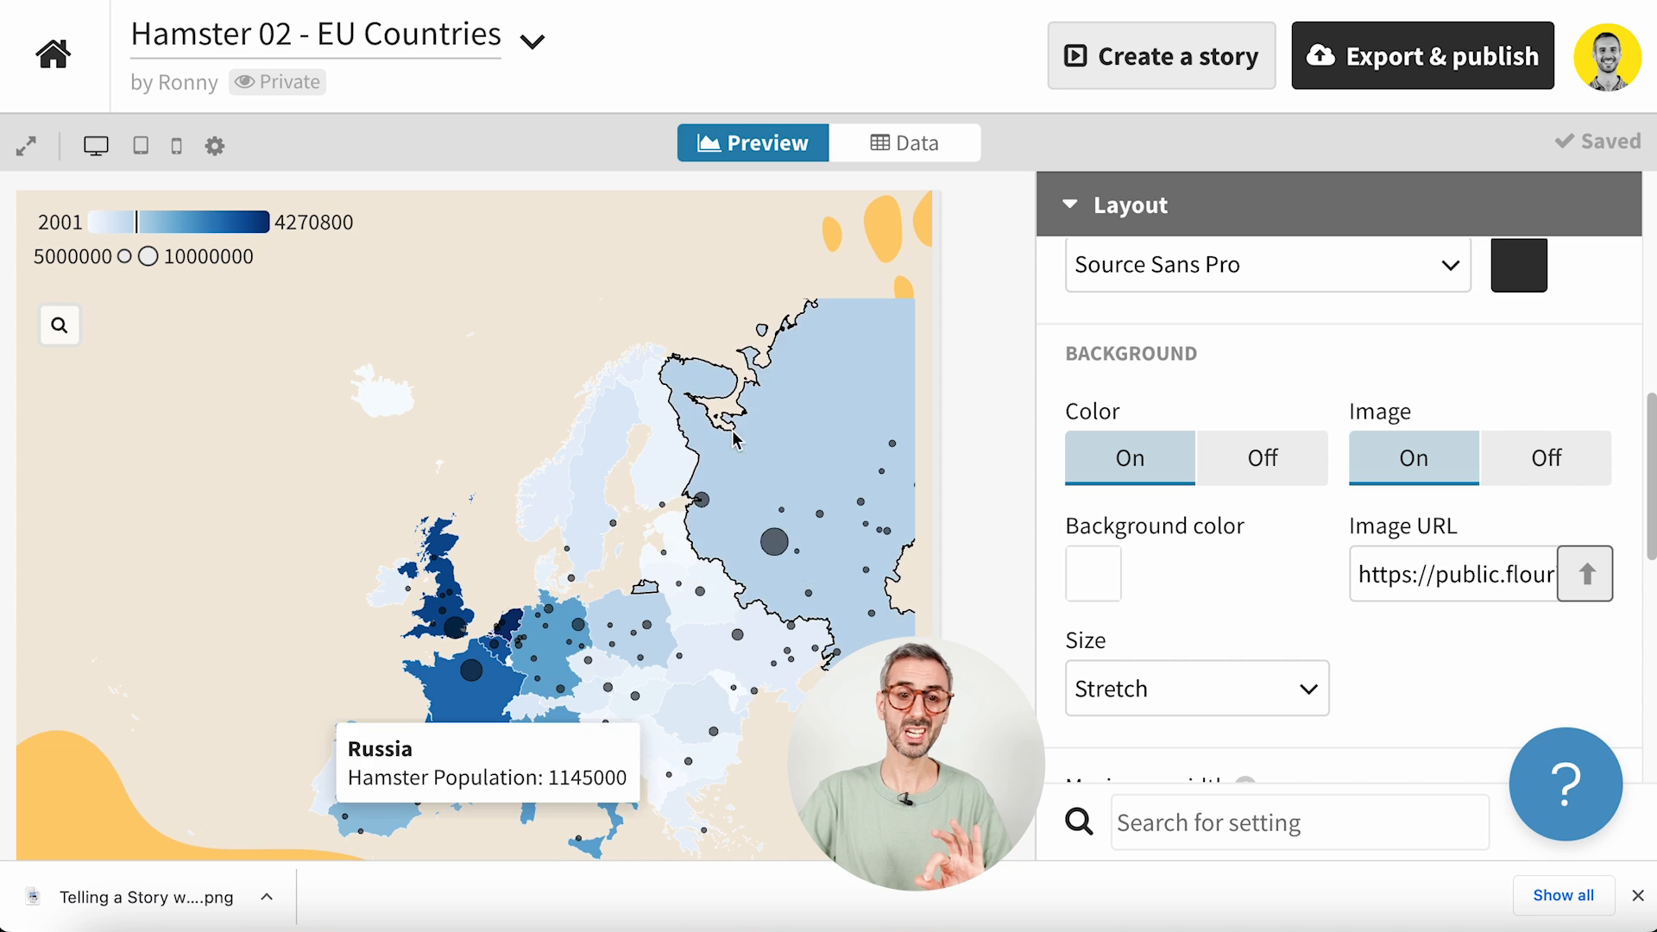
pyautogui.scroll(-1, 621, 781)
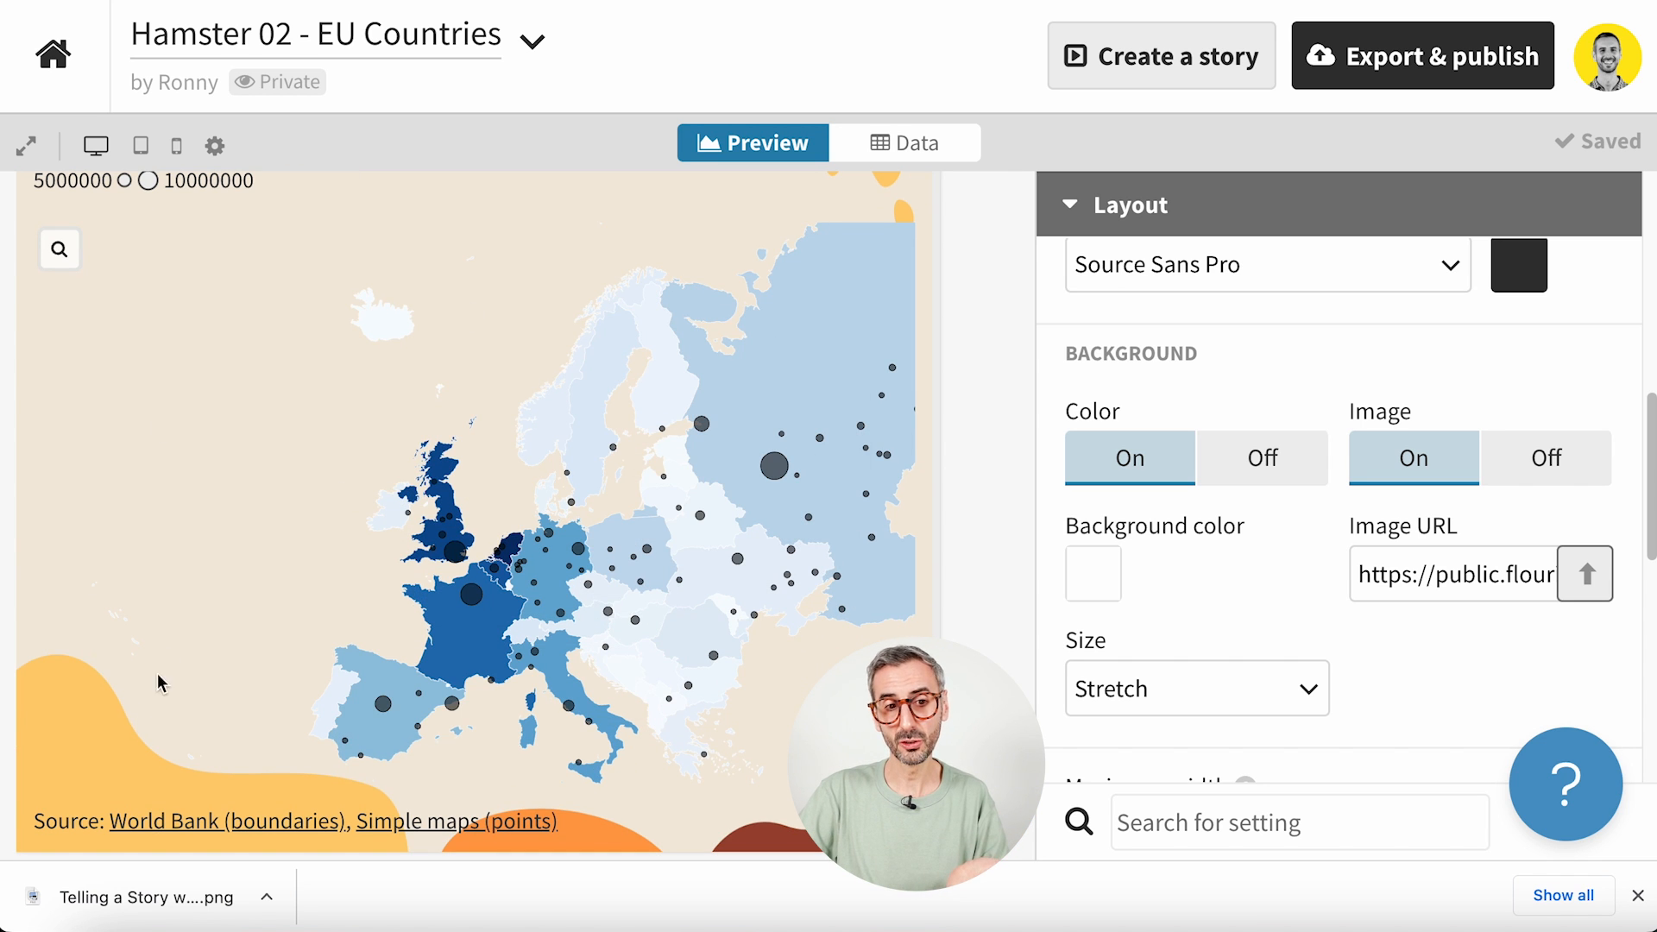
pyautogui.scroll(-1, 1439, 637)
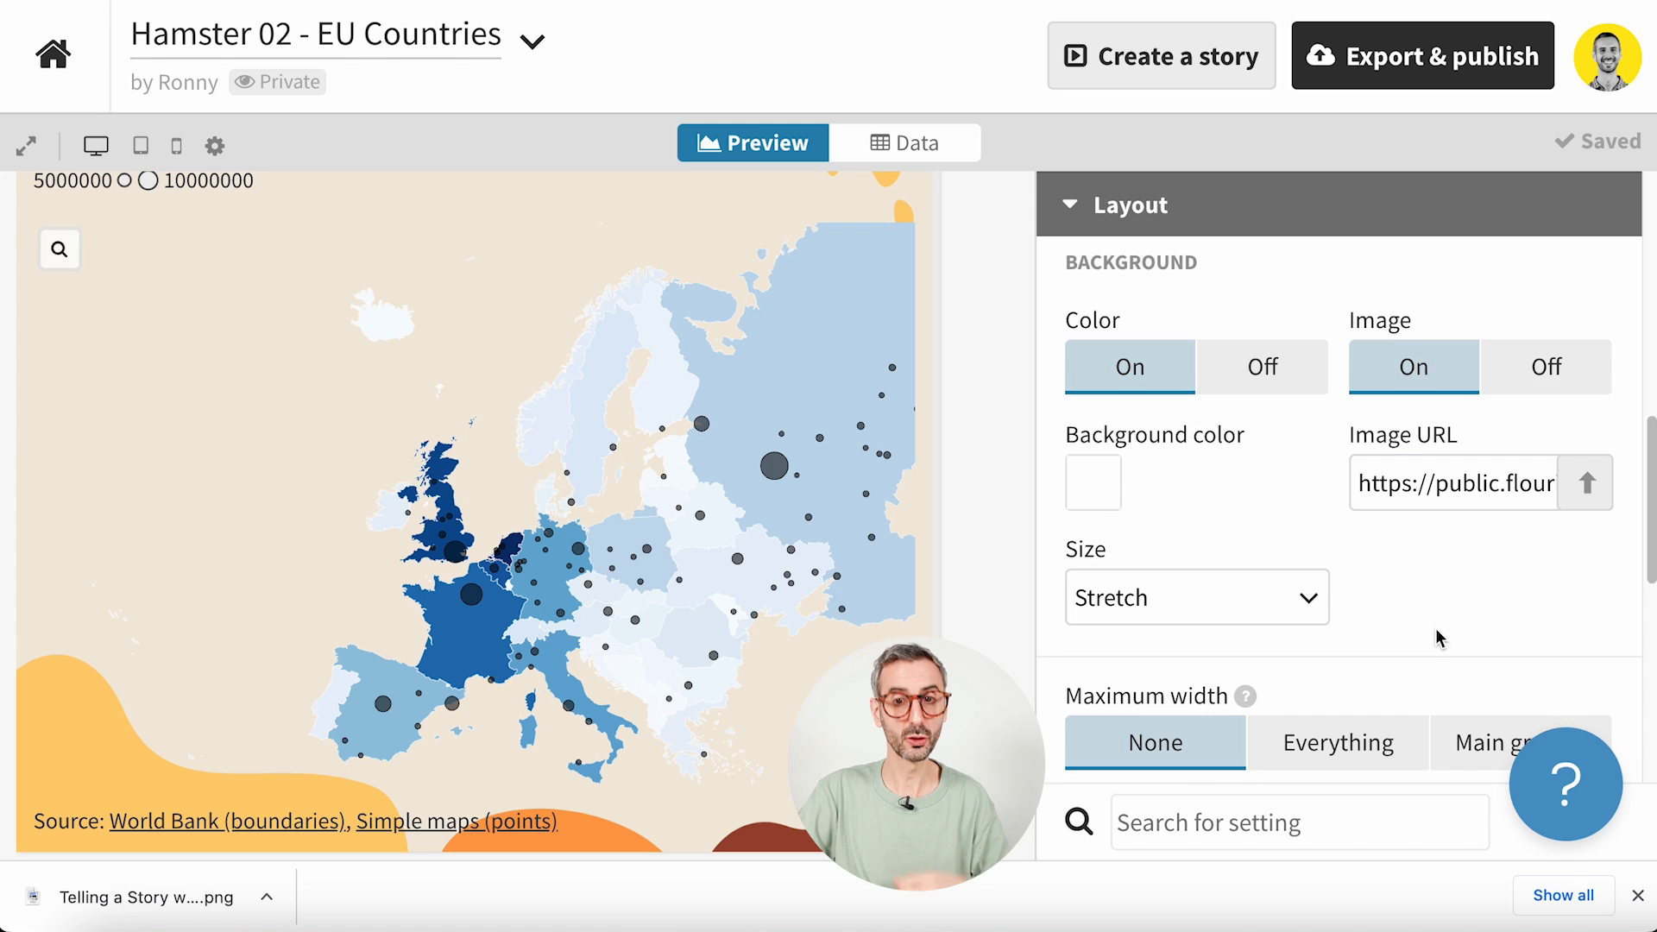
pyautogui.click(1072, 209)
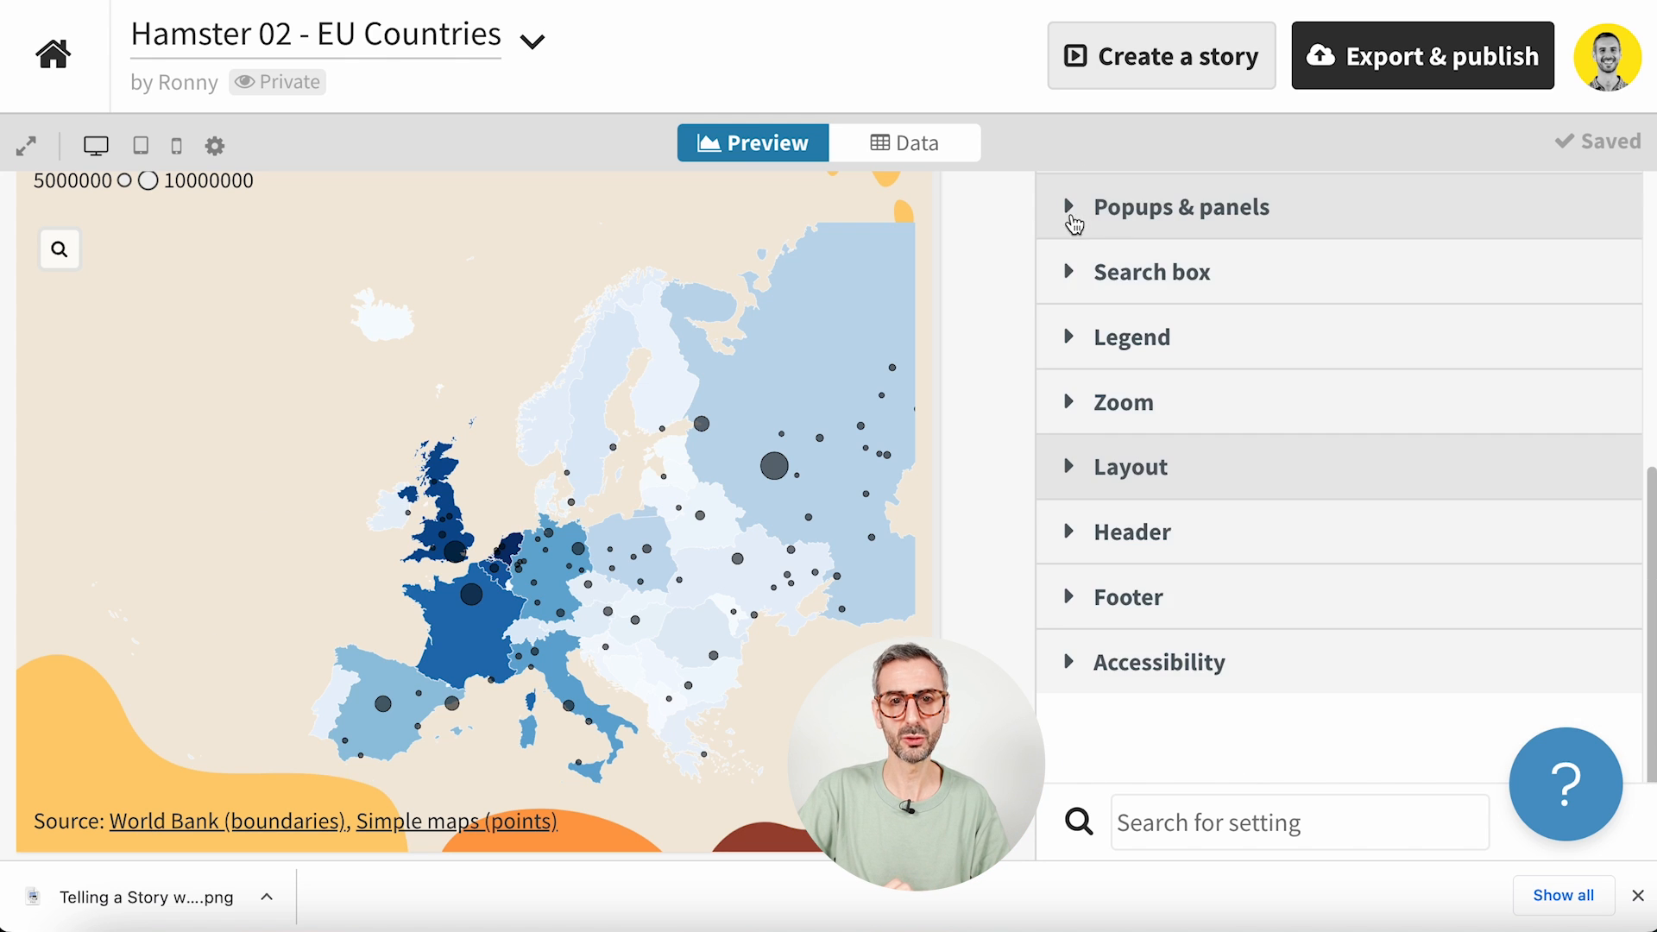
# - Set the Regions layer's continuous color palette to Oranges
pyautogui.scroll(5, 1068, 435)
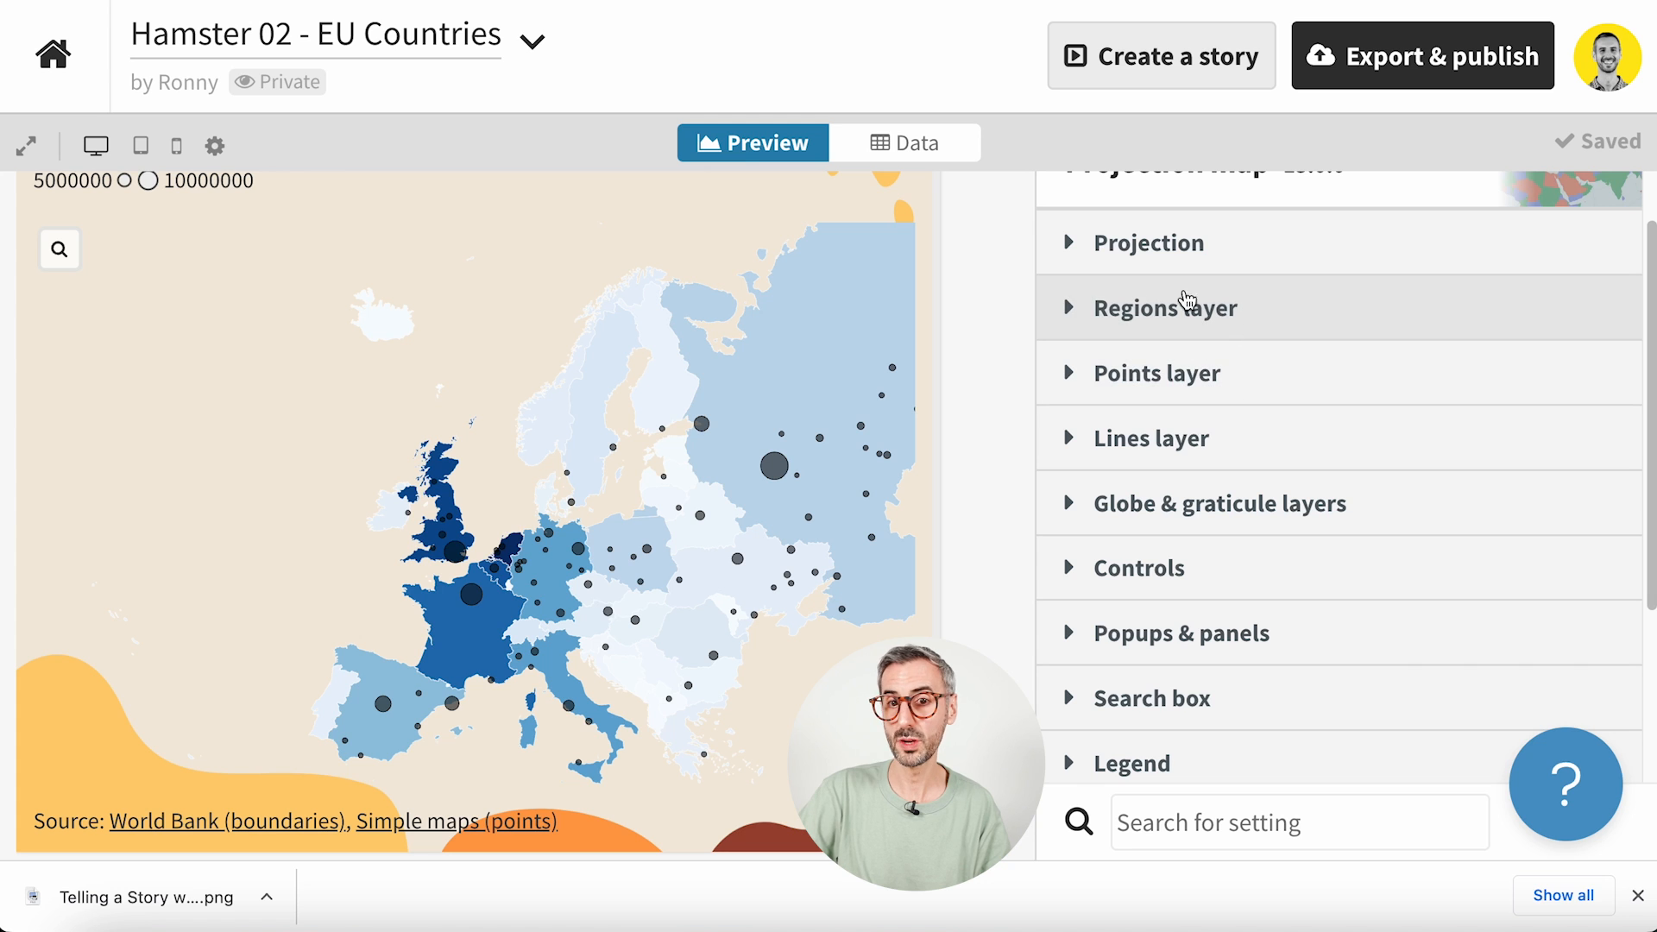
pyautogui.click(1077, 309)
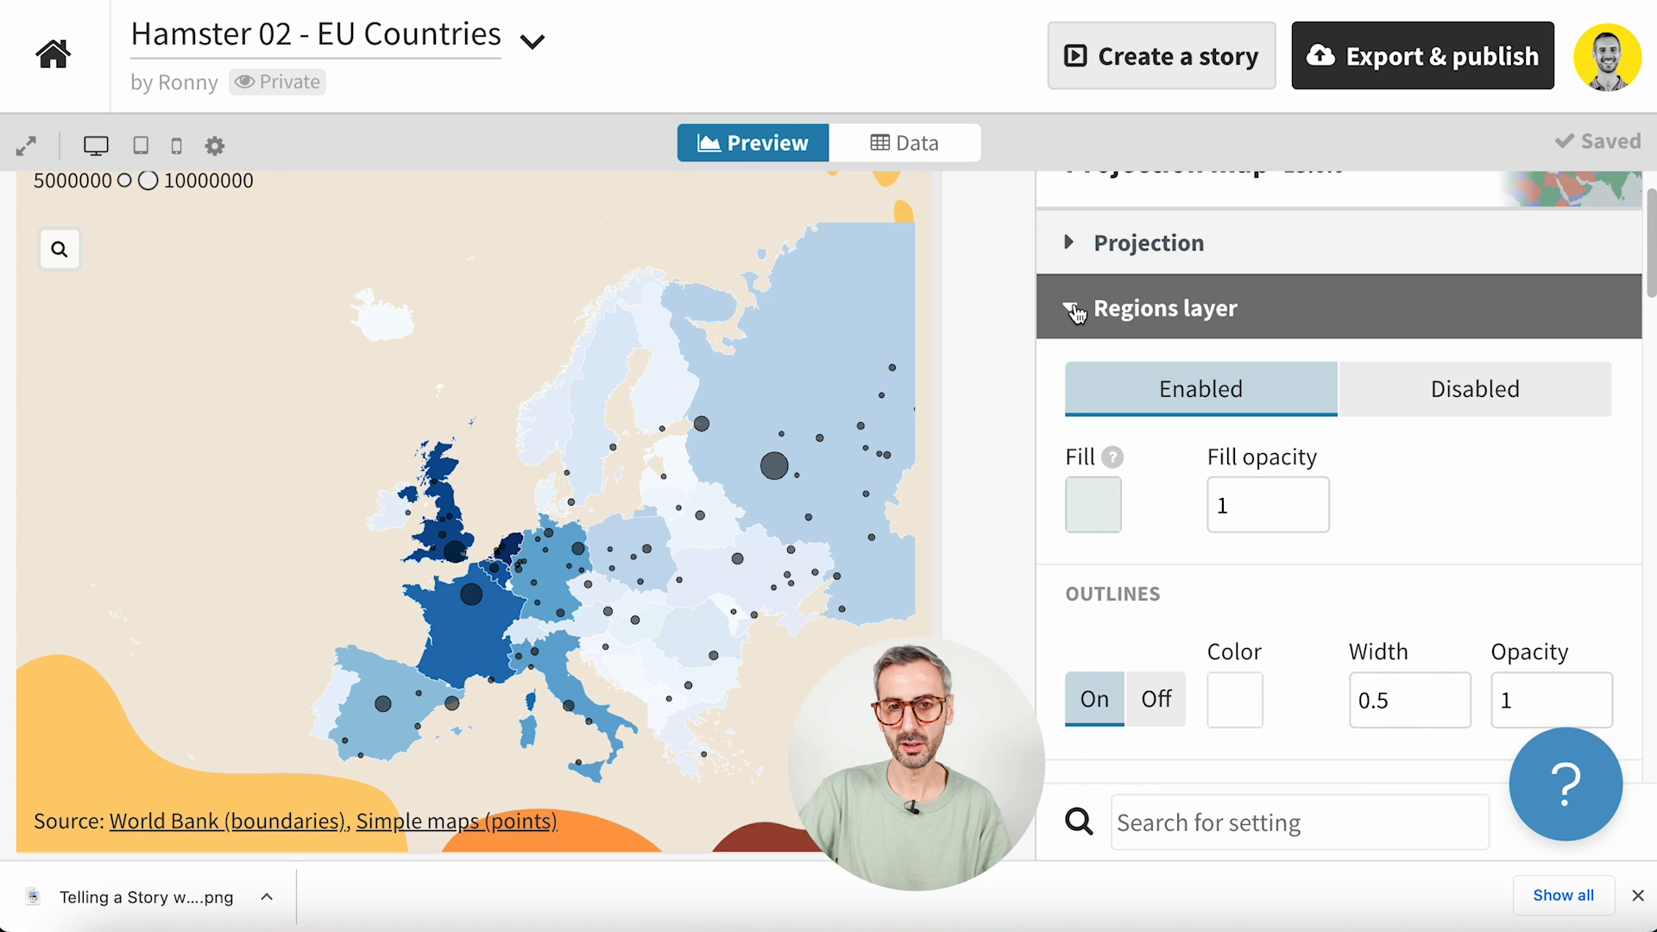
pyautogui.scroll(-5, 1099, 500)
pyautogui.scroll(-1, 1106, 510)
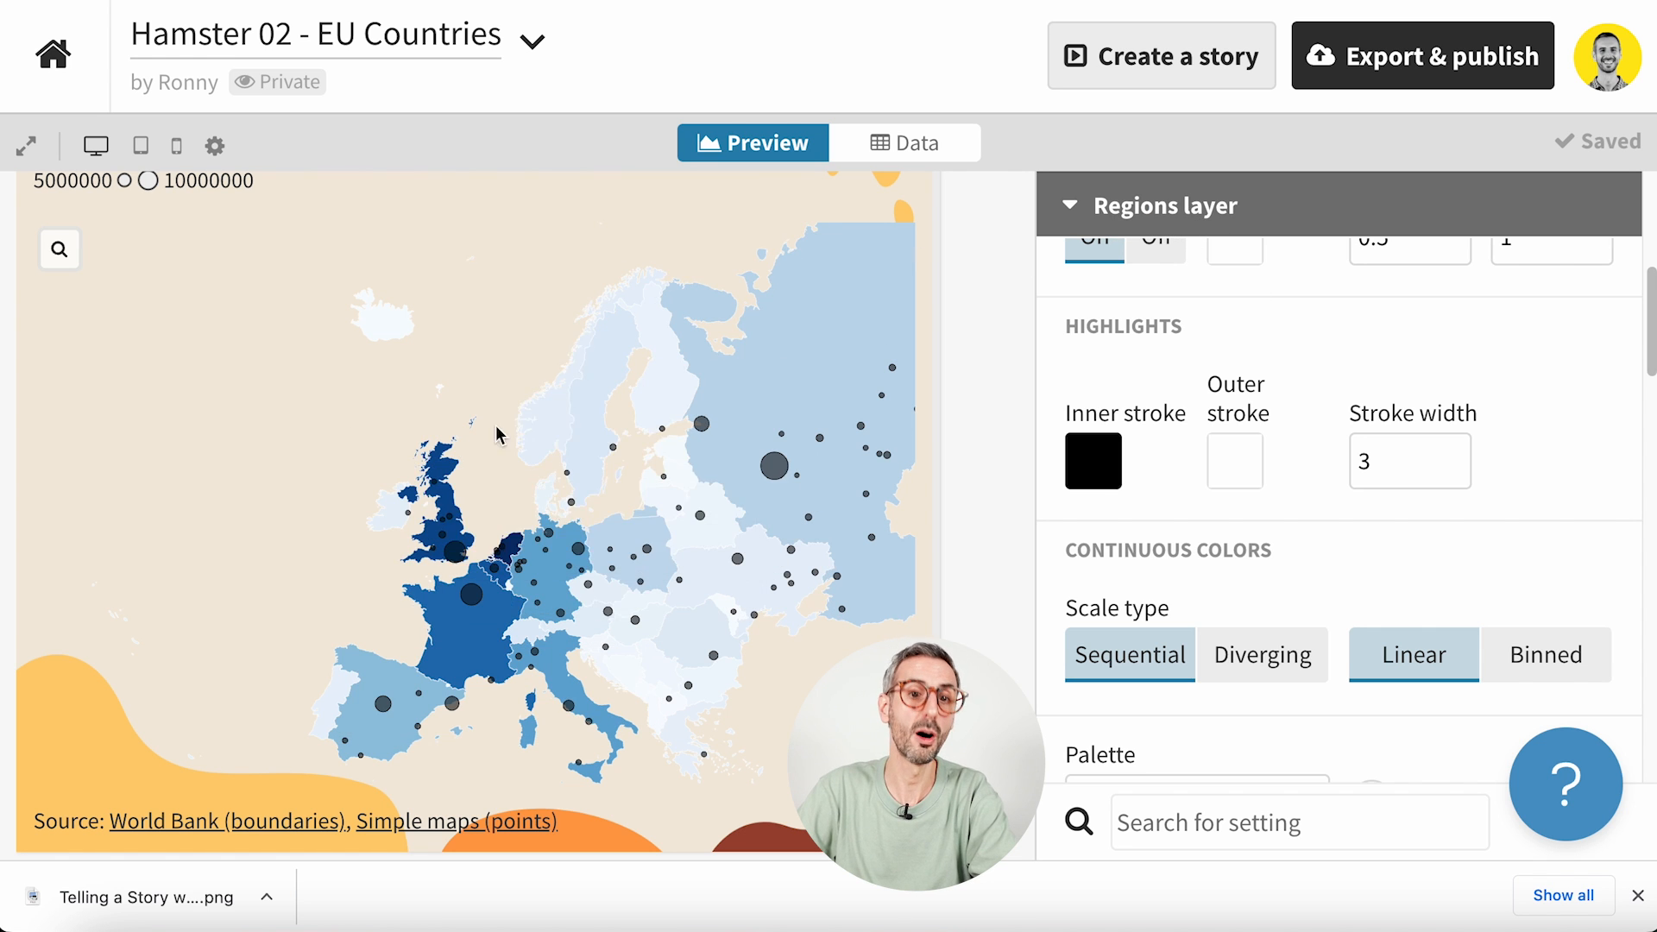
pyautogui.scroll(-4, 1188, 518)
pyautogui.scroll(-1, 1188, 520)
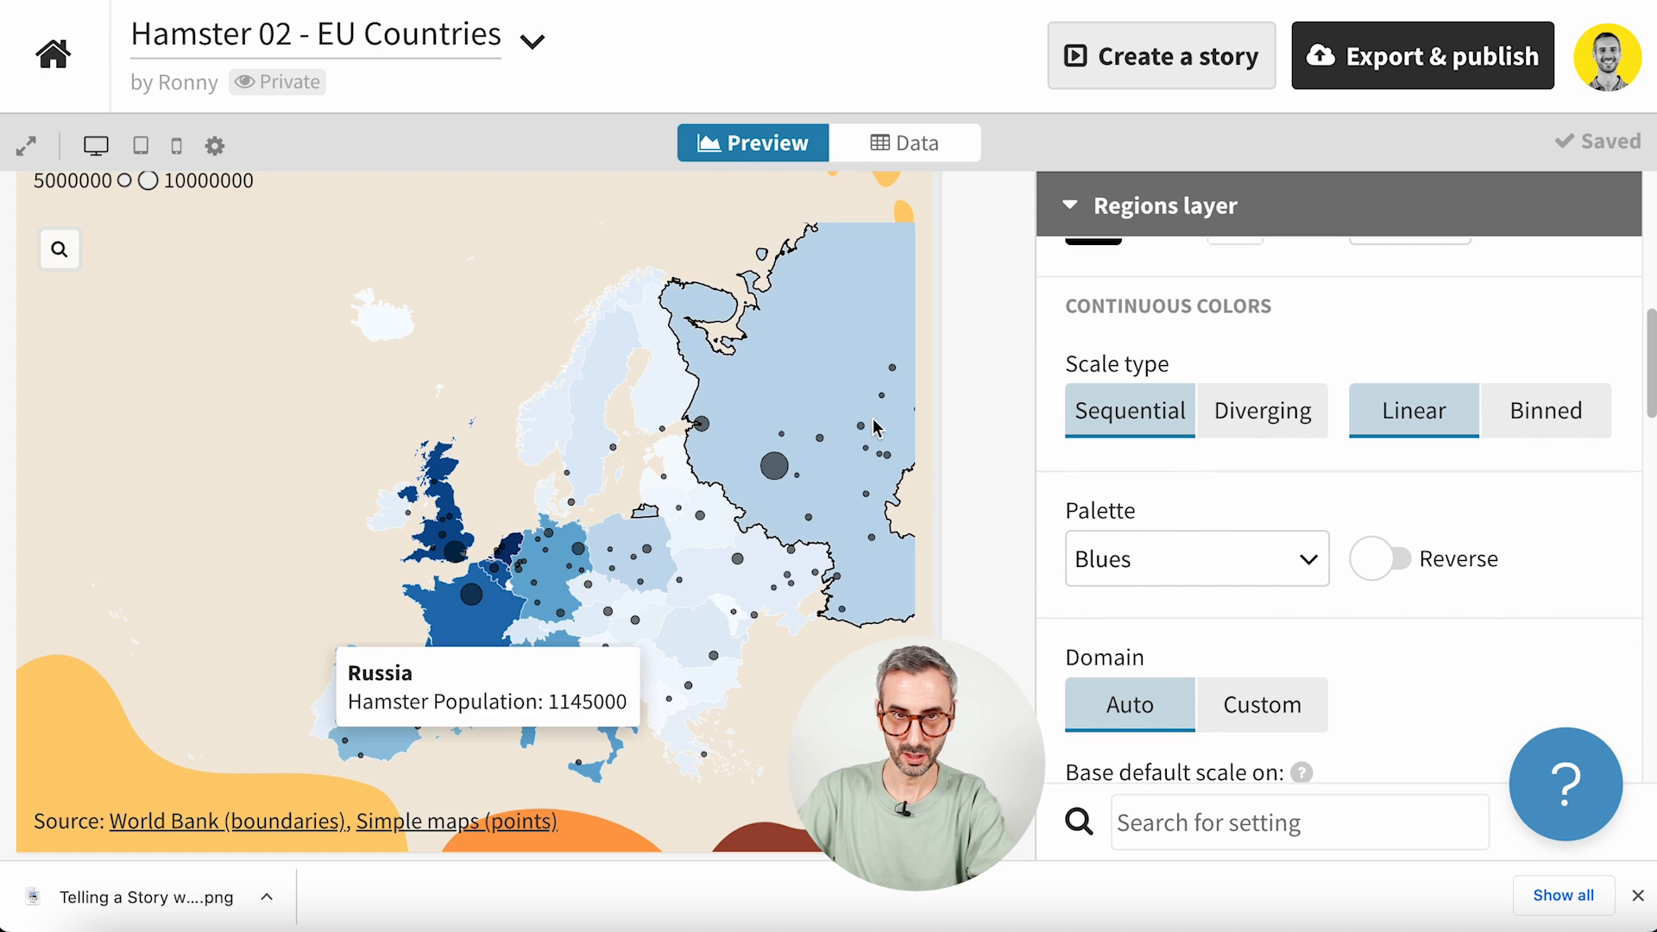
pyautogui.click(1322, 555)
pyautogui.scroll(-1, 1254, 629)
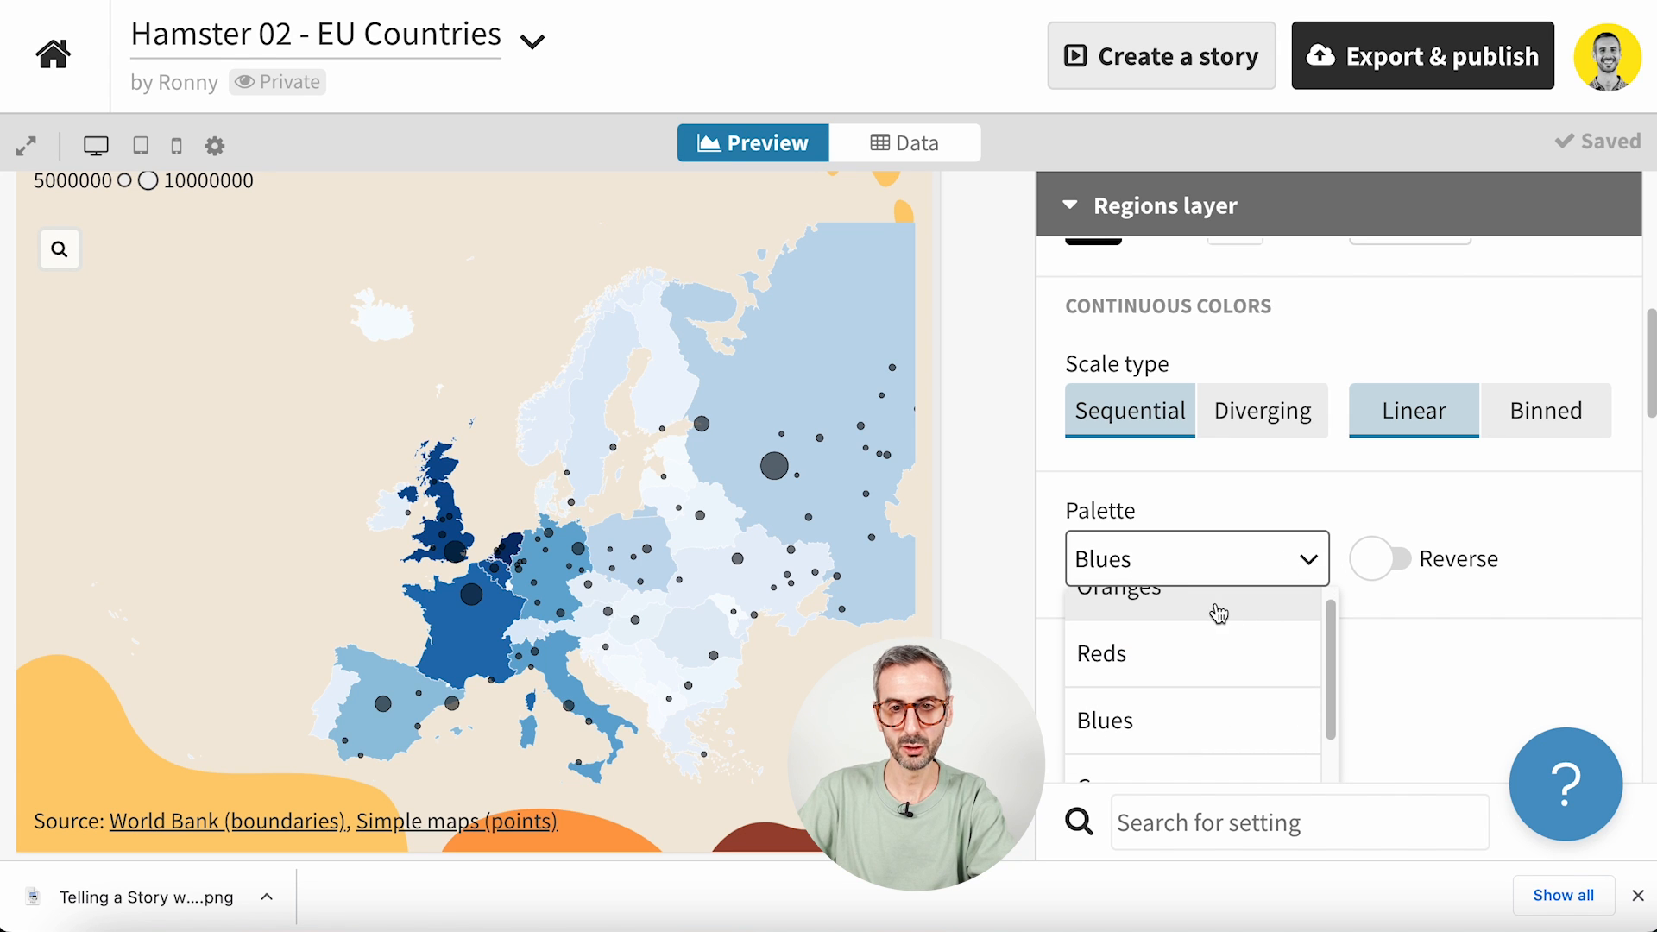
pyautogui.scroll(1, 1219, 613)
pyautogui.click(1211, 636)
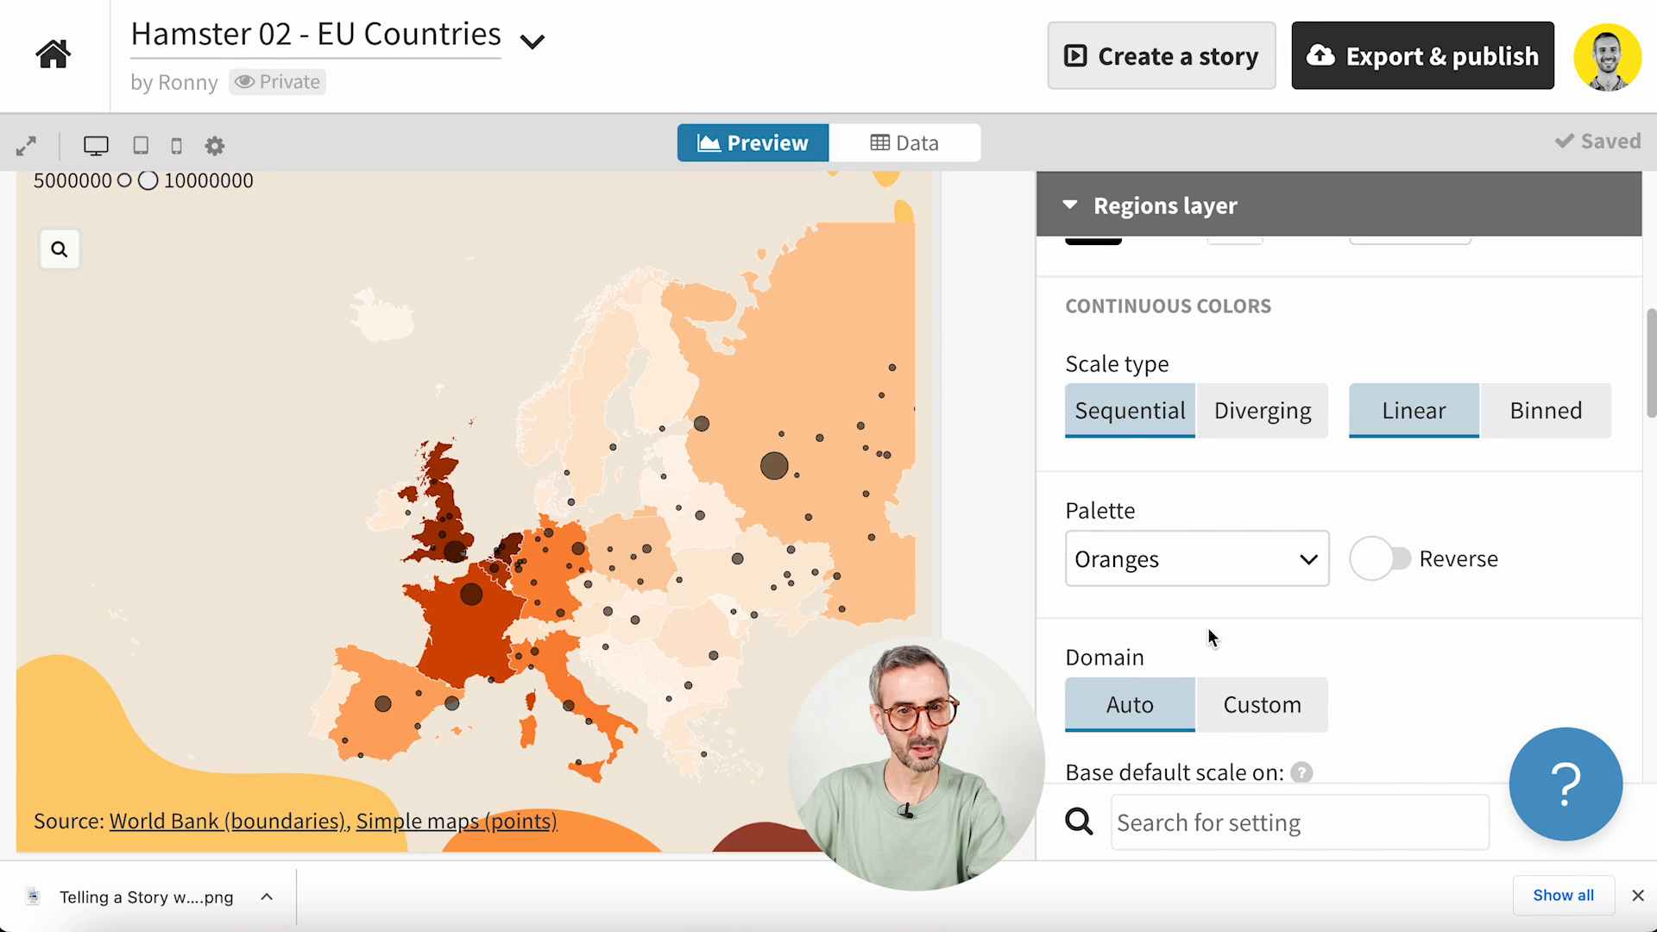
# - Try the Viridis and Inferno palettes for the Regions layer's continuous colors
pyautogui.click(1310, 559)
pyautogui.scroll(-2, 1232, 636)
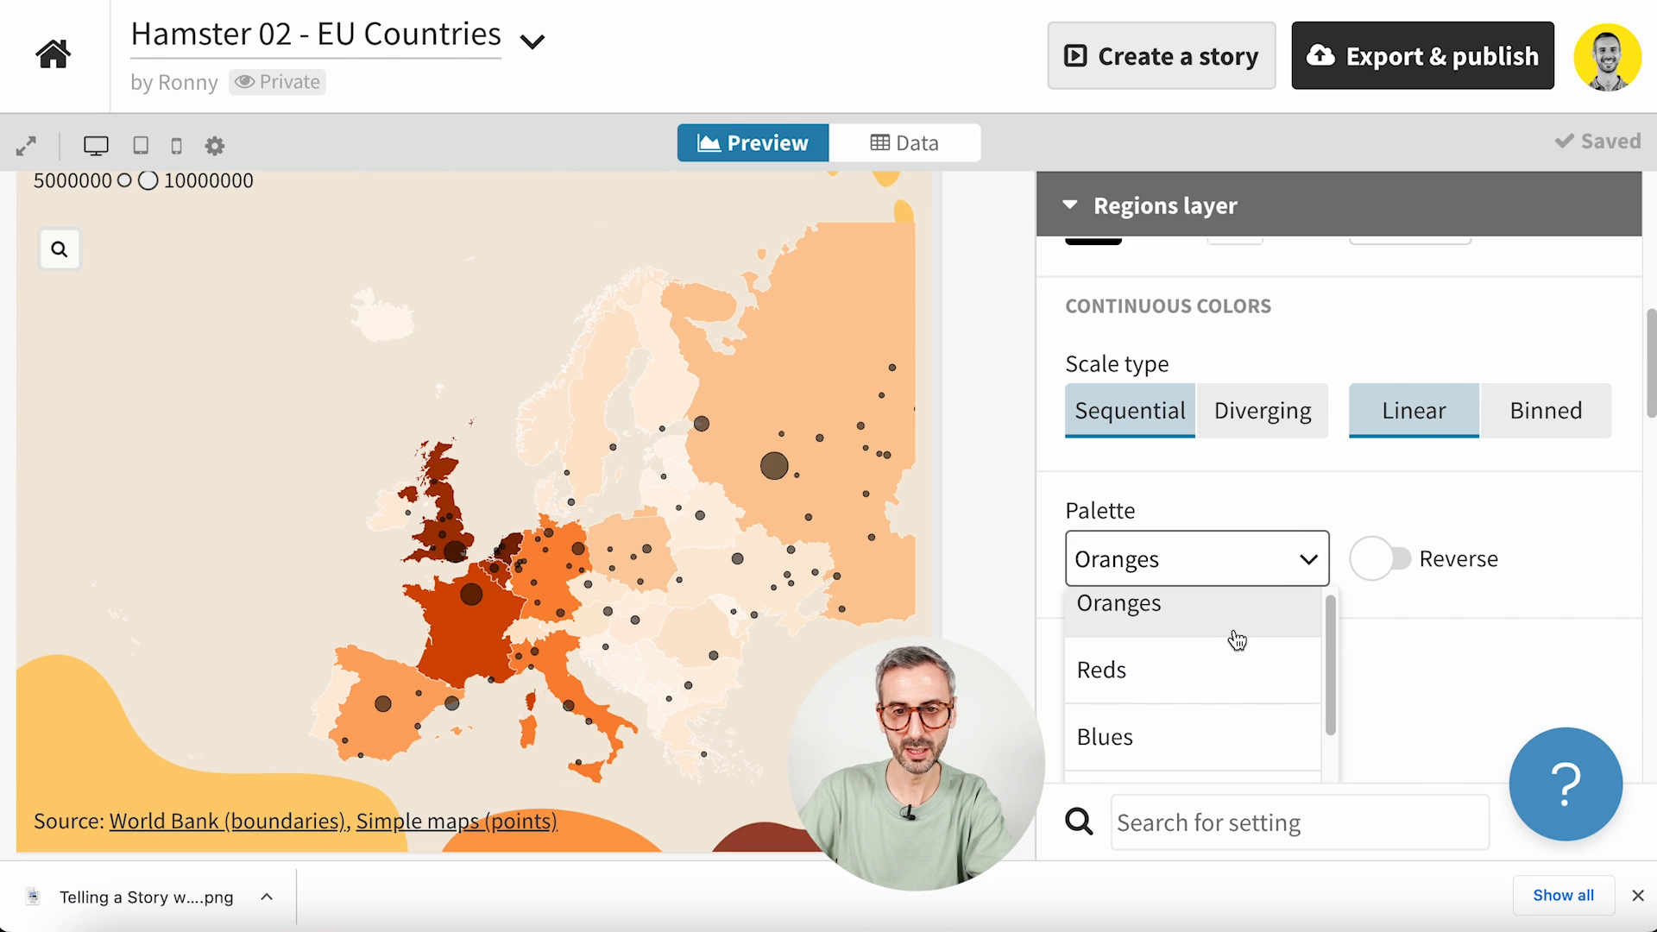
pyautogui.scroll(-3, 1222, 704)
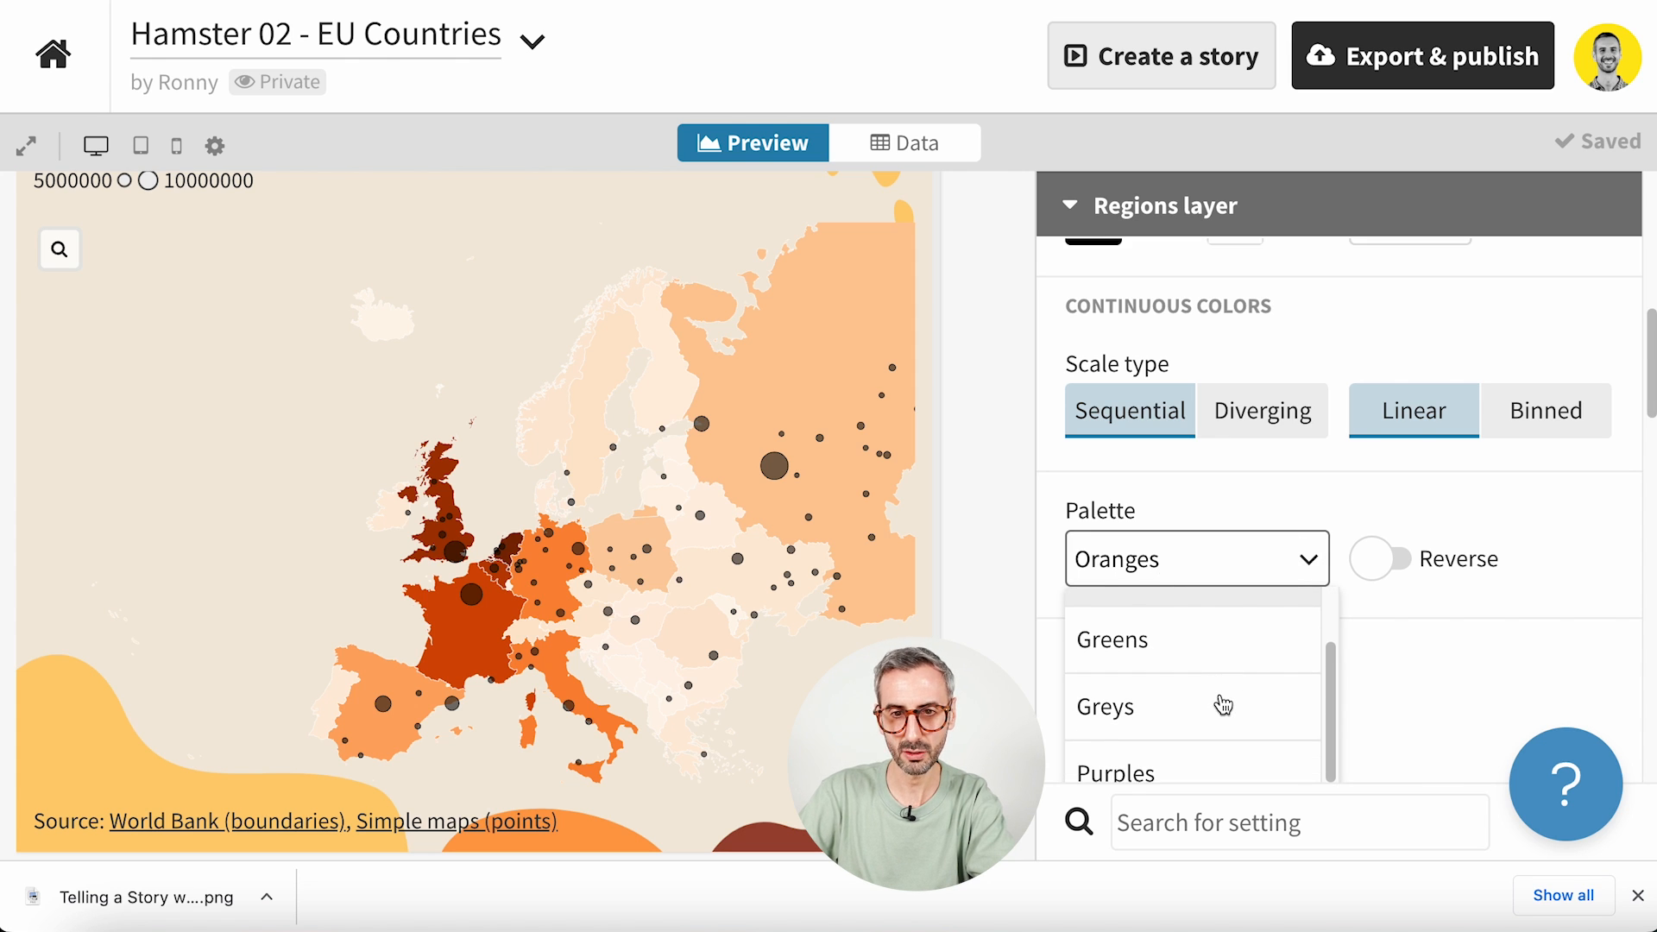
pyautogui.scroll(-1, 1223, 704)
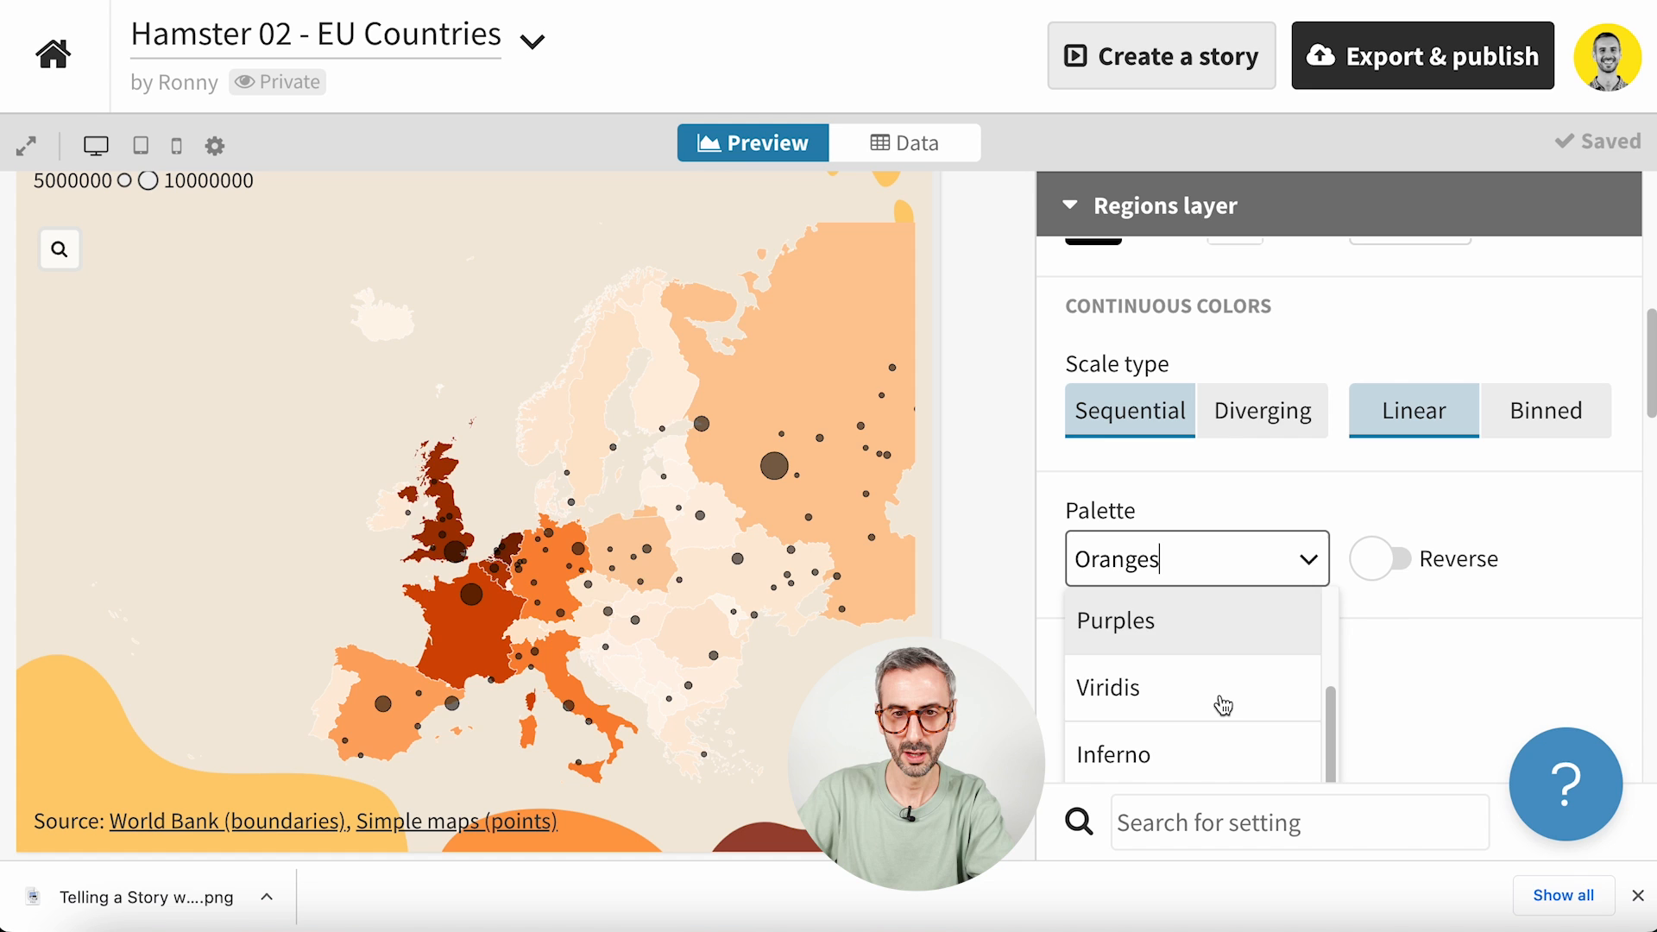
pyautogui.click(1170, 702)
pyautogui.click(1317, 559)
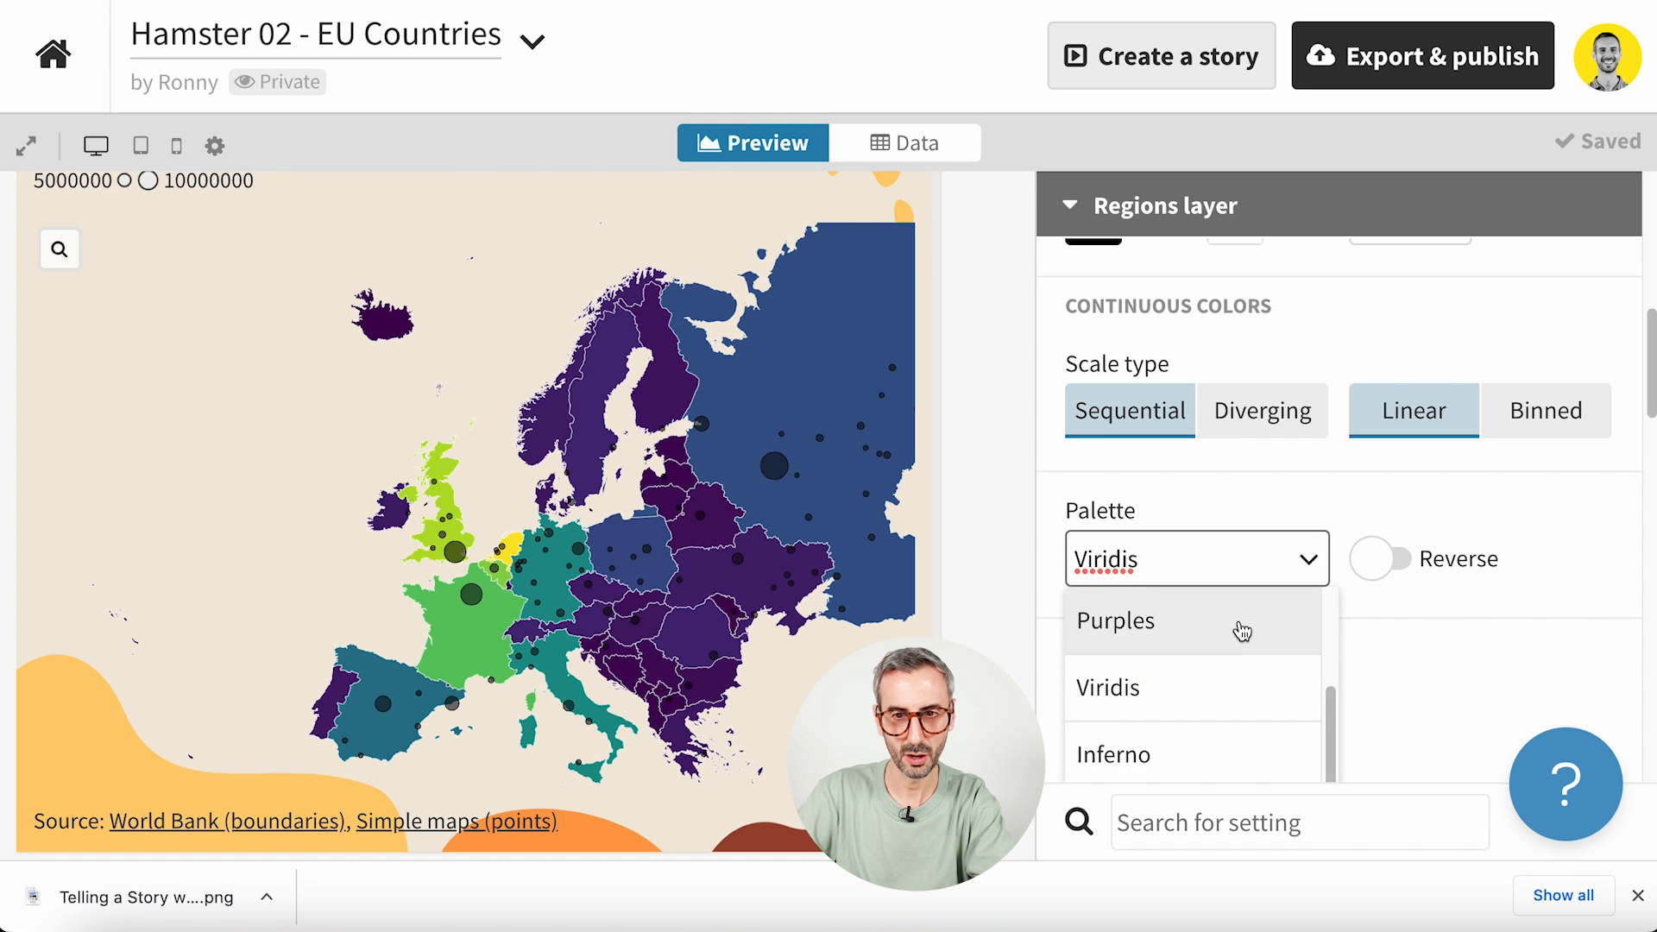
pyautogui.scroll(-1, 1234, 638)
pyautogui.click(1215, 664)
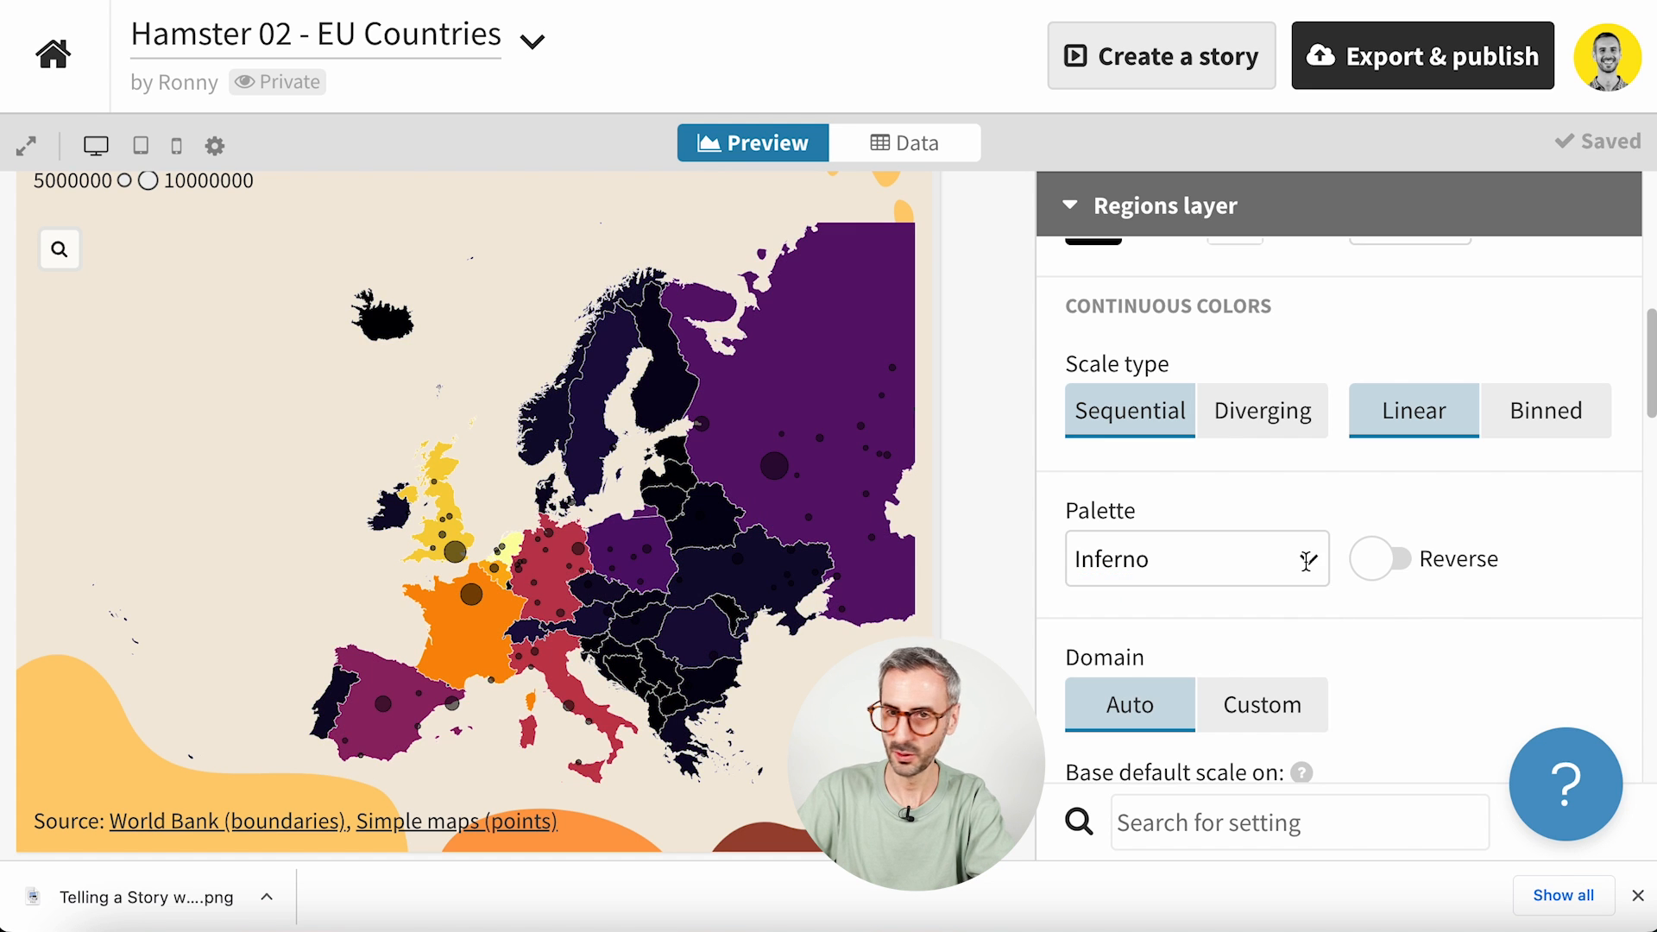
# - Try the Magma and Warm palettes on the Regions layer's continuous colors
pyautogui.click(1307, 561)
pyautogui.scroll(-1, 1234, 647)
pyautogui.click(1211, 676)
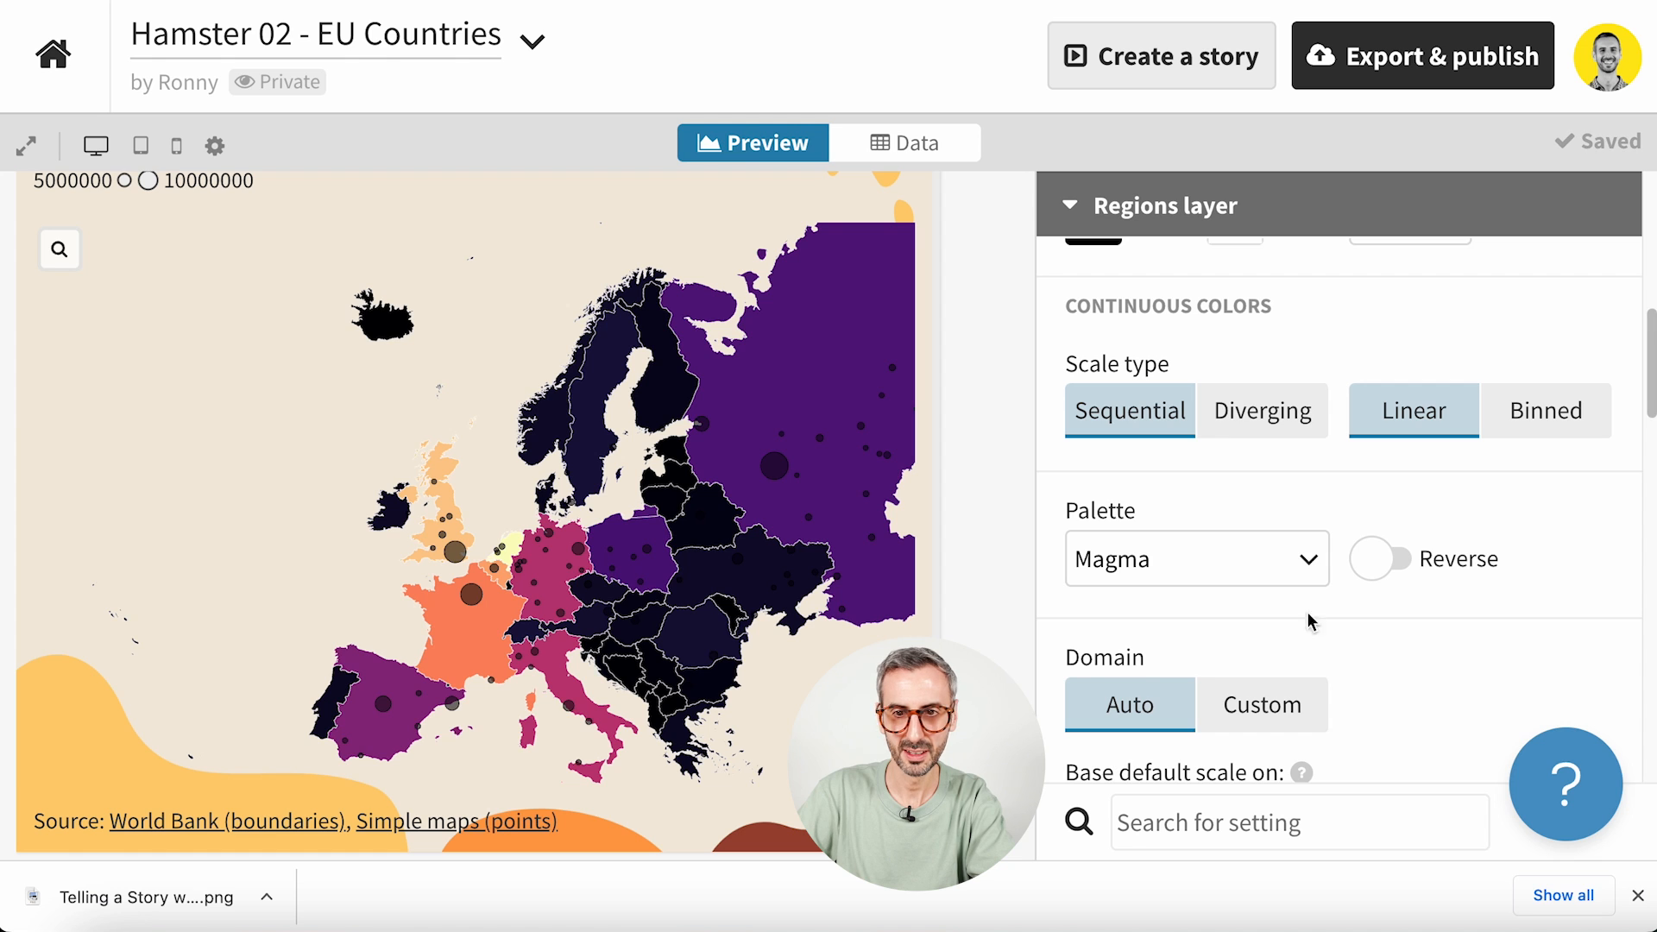
pyautogui.click(1318, 559)
pyautogui.scroll(-2, 1235, 647)
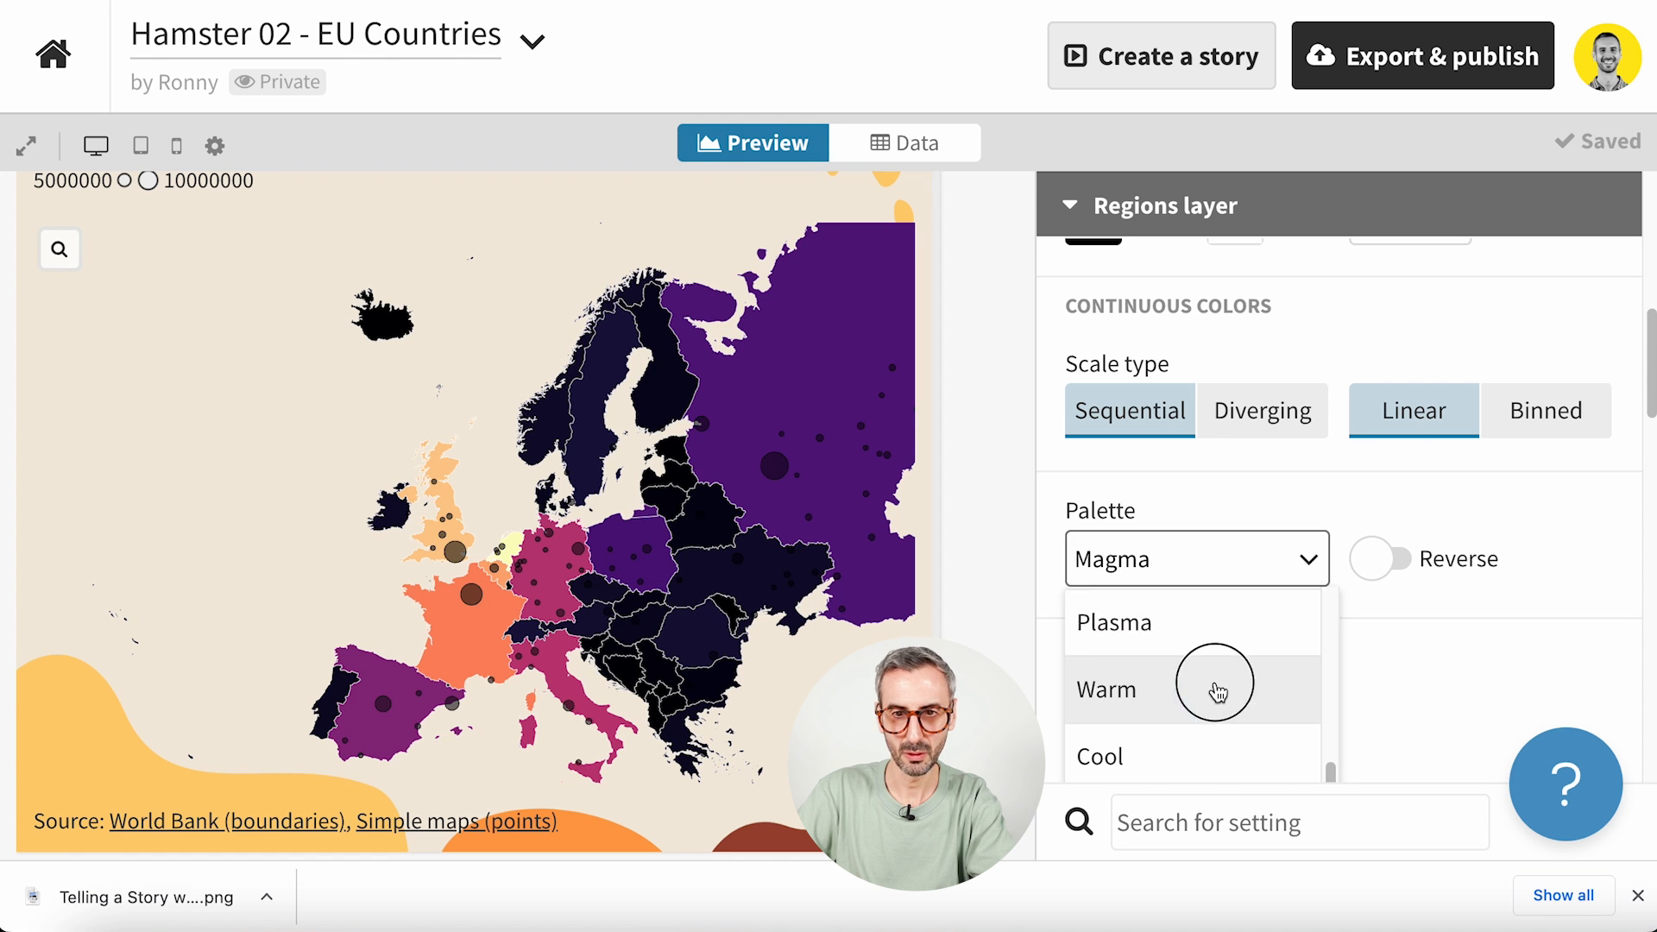
pyautogui.click(1217, 691)
# - Browse the remaining continuous palettes and set the Regions layer back to Oranges
pyautogui.click(1309, 554)
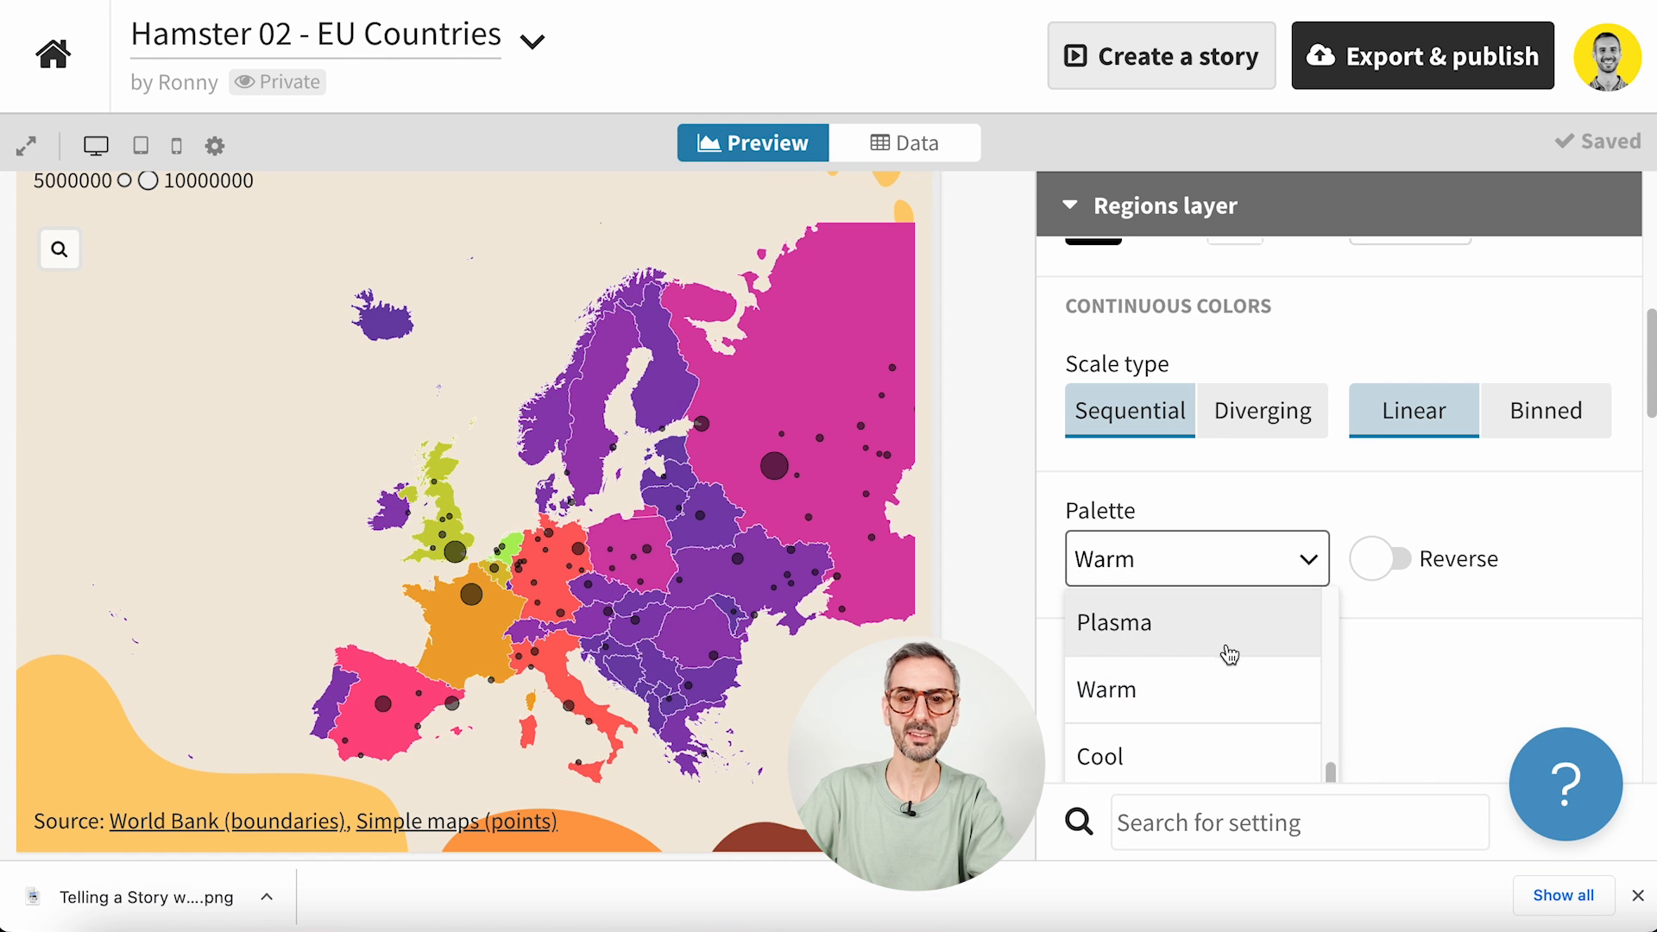
pyautogui.scroll(-5, 1221, 664)
pyautogui.scroll(-1, 1216, 680)
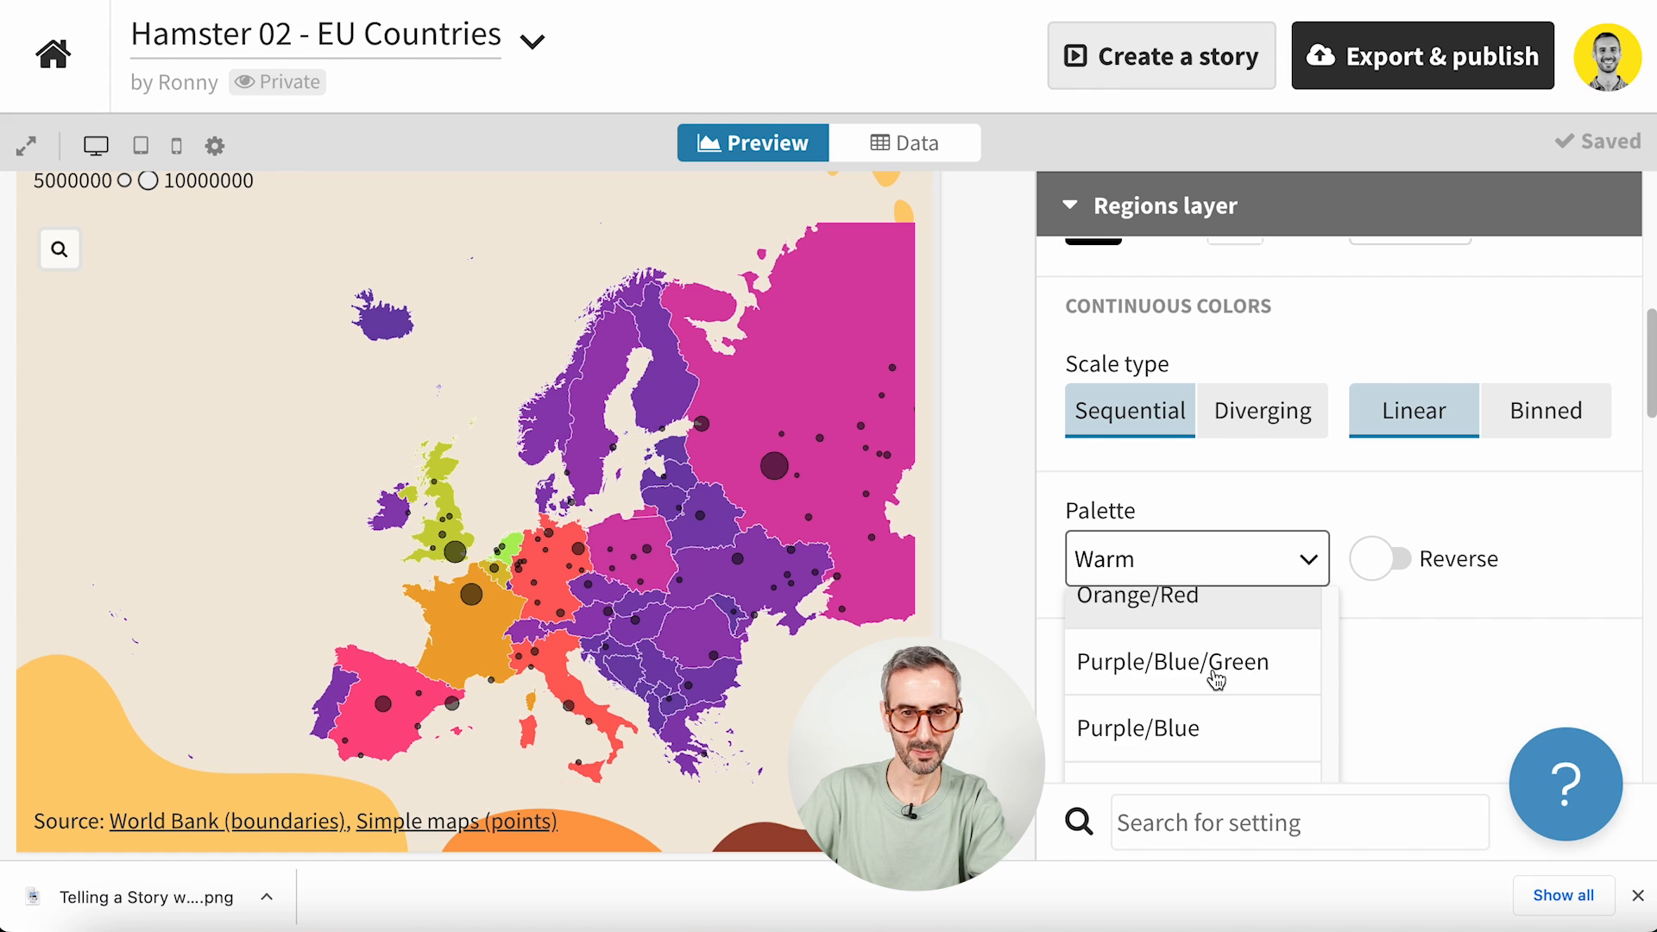
pyautogui.scroll(5, 1217, 680)
pyautogui.scroll(-8, 1216, 680)
pyautogui.scroll(1, 1216, 679)
pyautogui.scroll(1, 1217, 679)
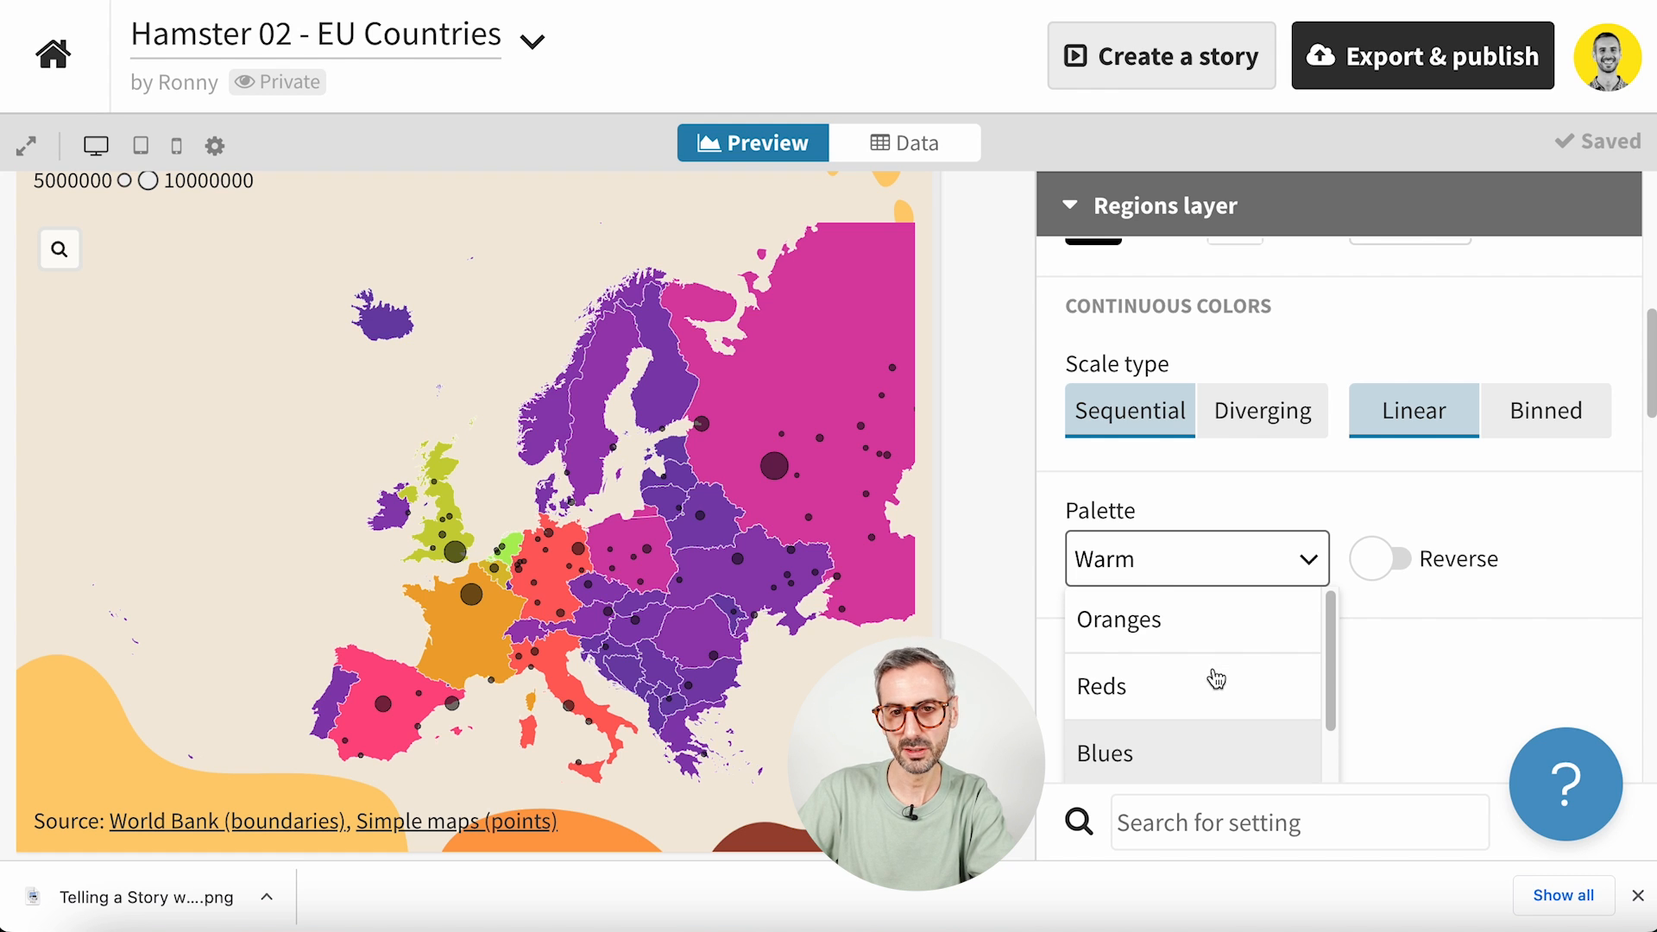
pyautogui.click(1214, 646)
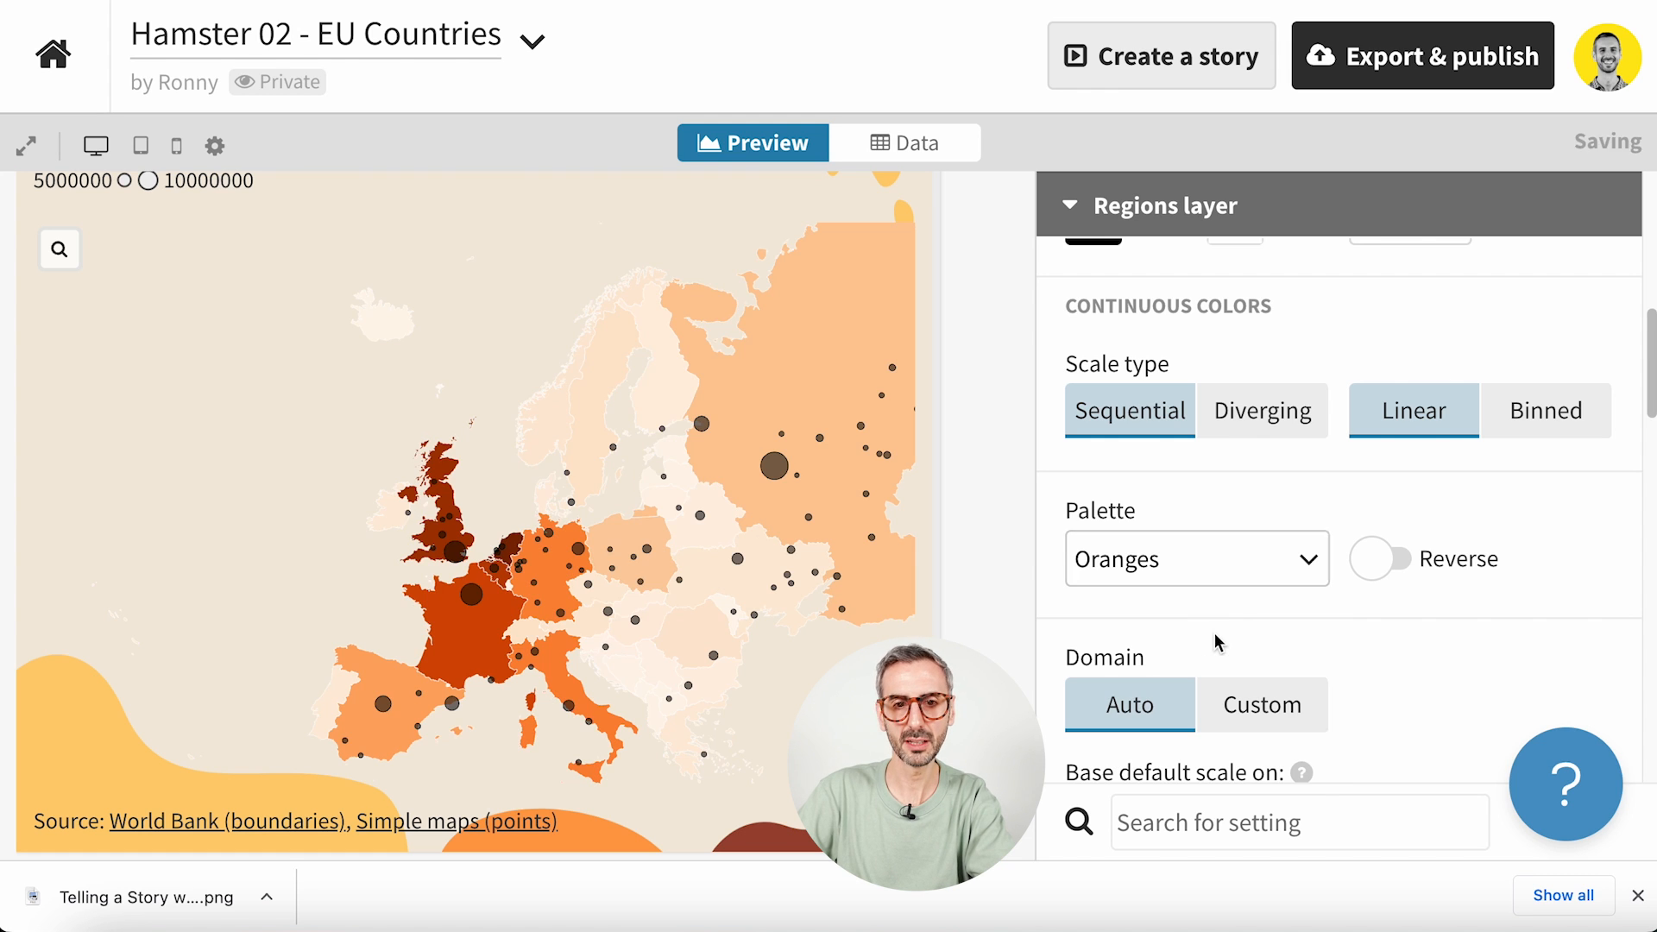
# - Collapse the Regions layer settings and change the first footer source's name to "European Institute of Hamsterology"
pyautogui.click(1070, 205)
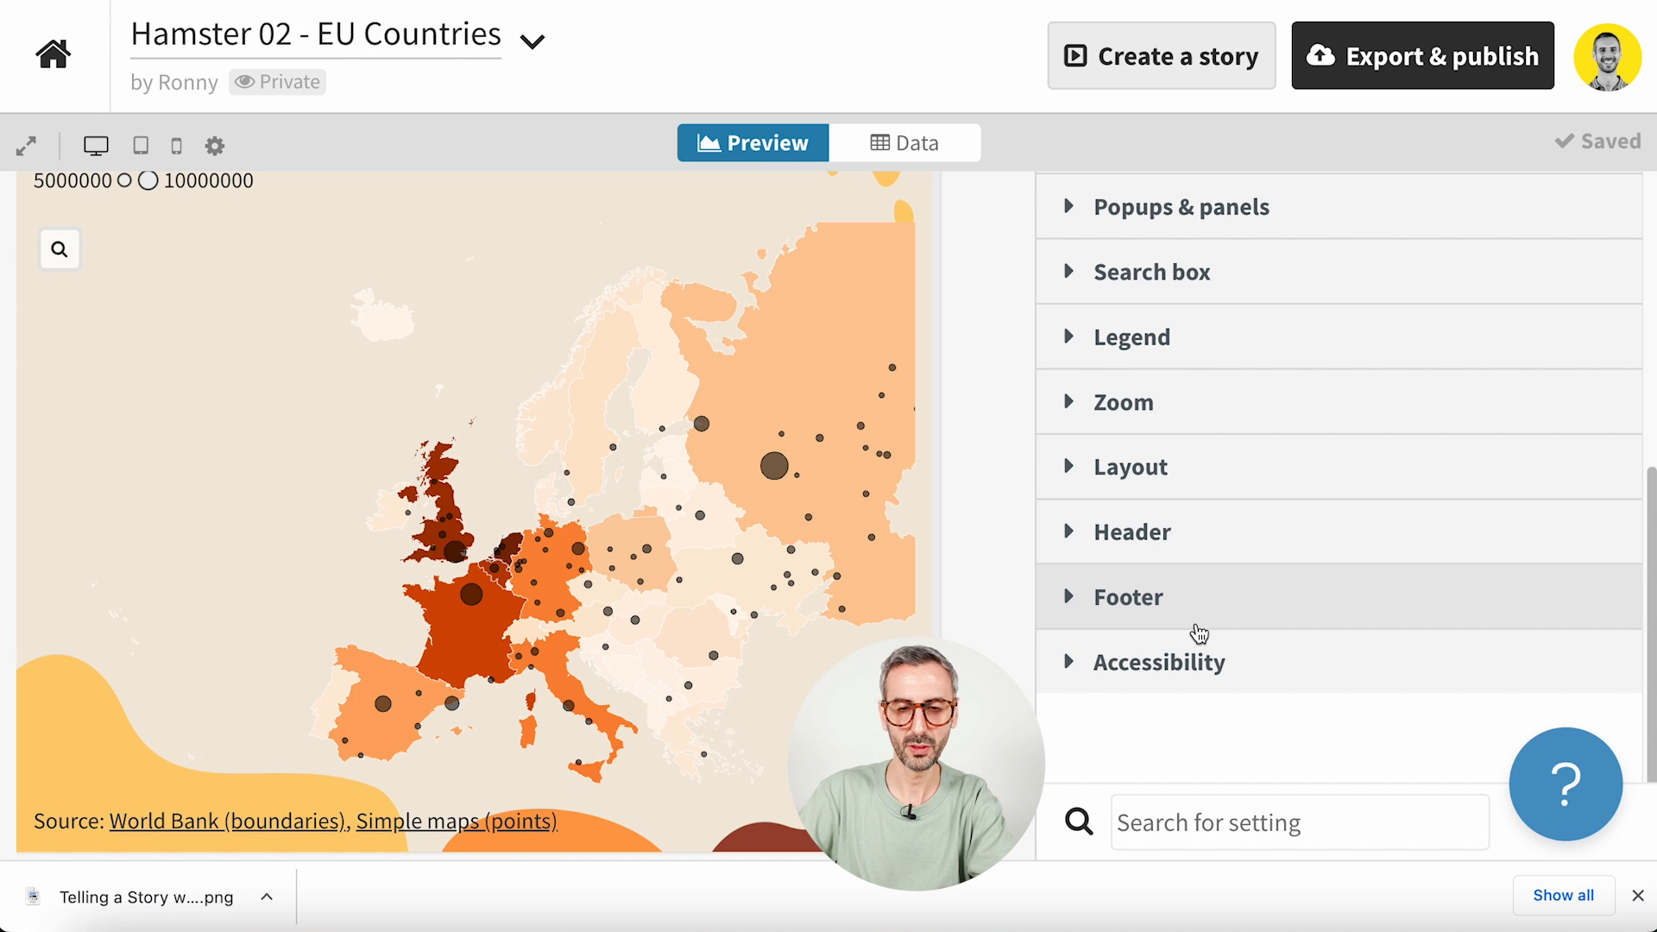
pyautogui.scroll(1, 1195, 647)
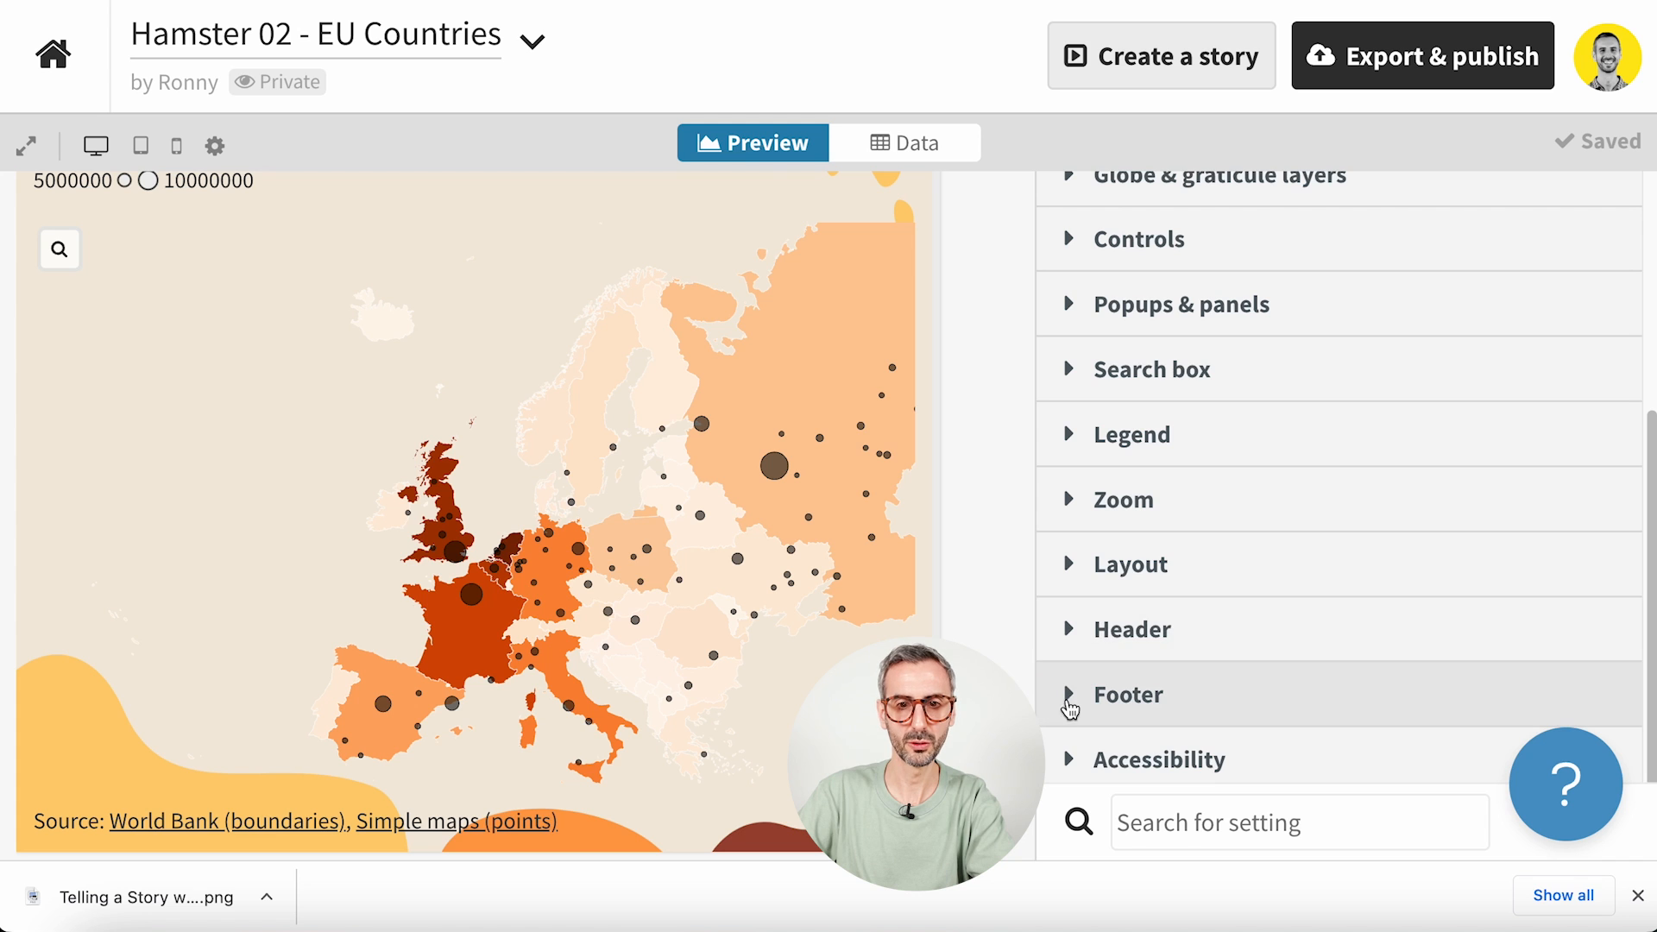
pyautogui.scroll(-5, 1098, 699)
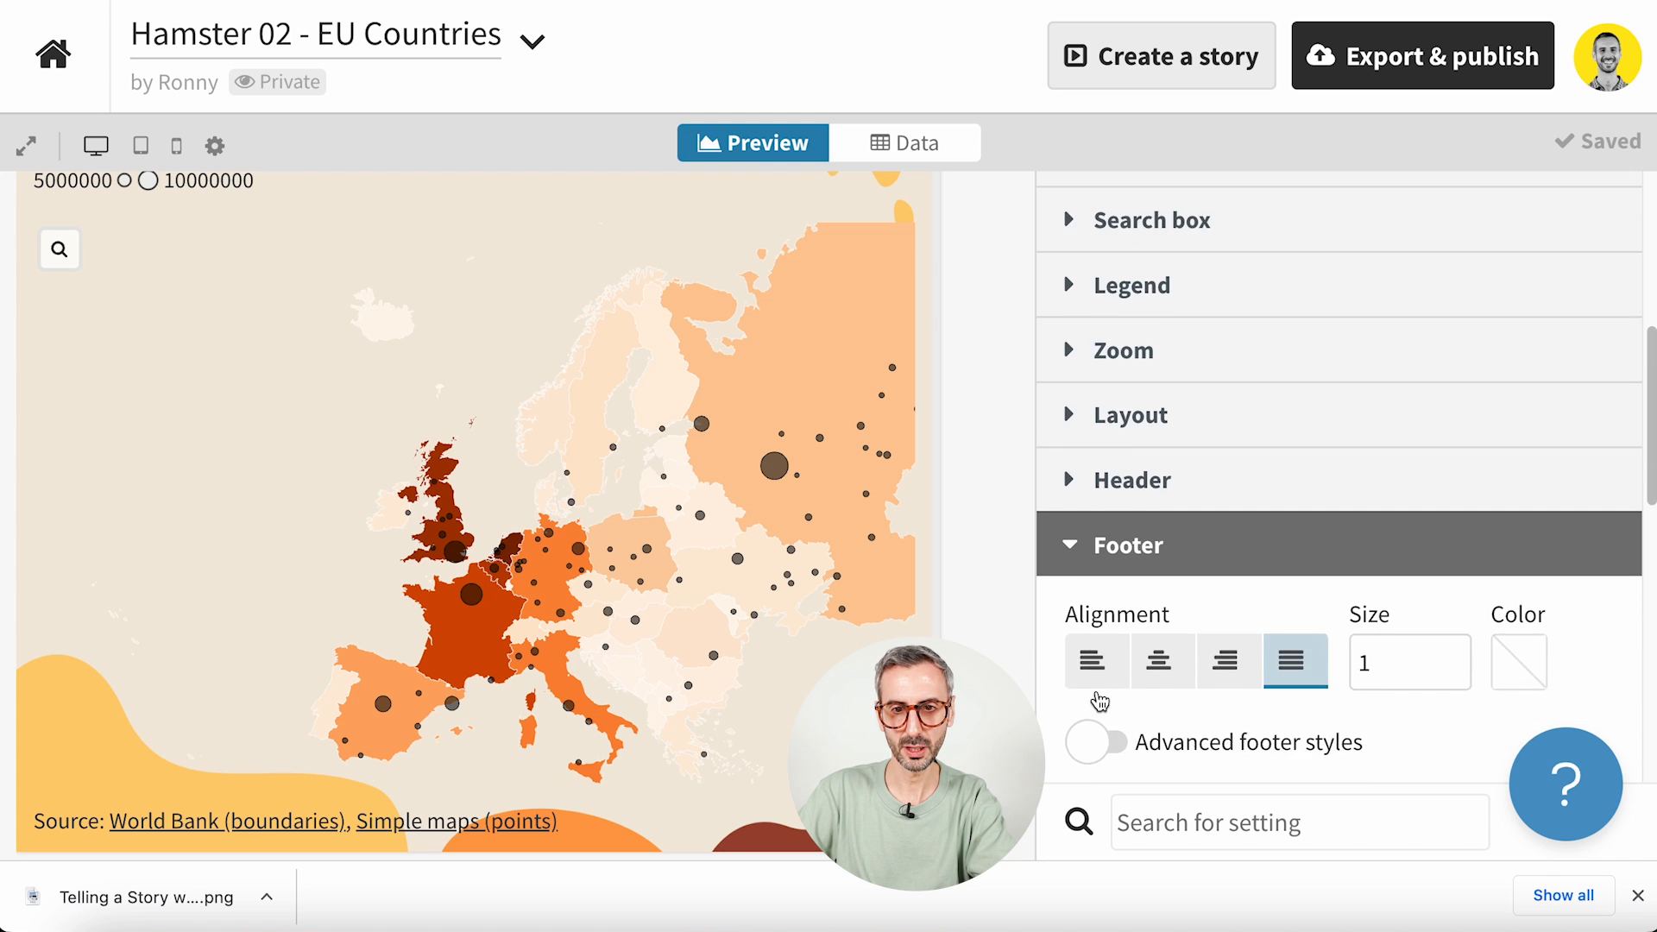
pyautogui.click(1293, 569)
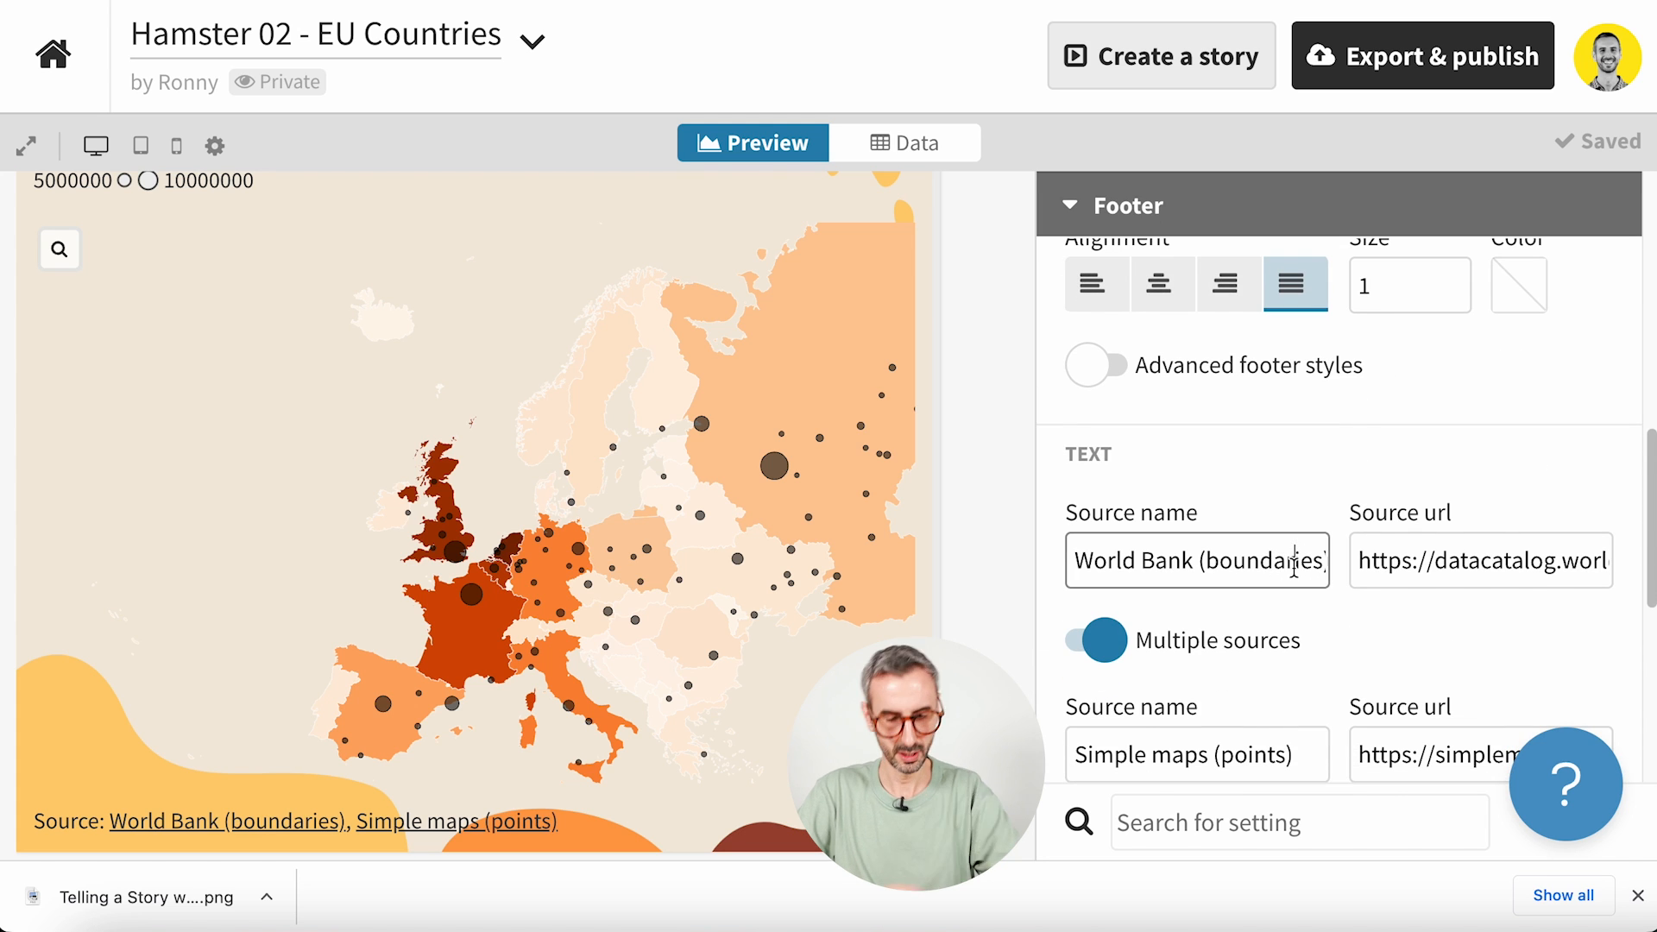
pyautogui.hotkey('ctrl', 'a')
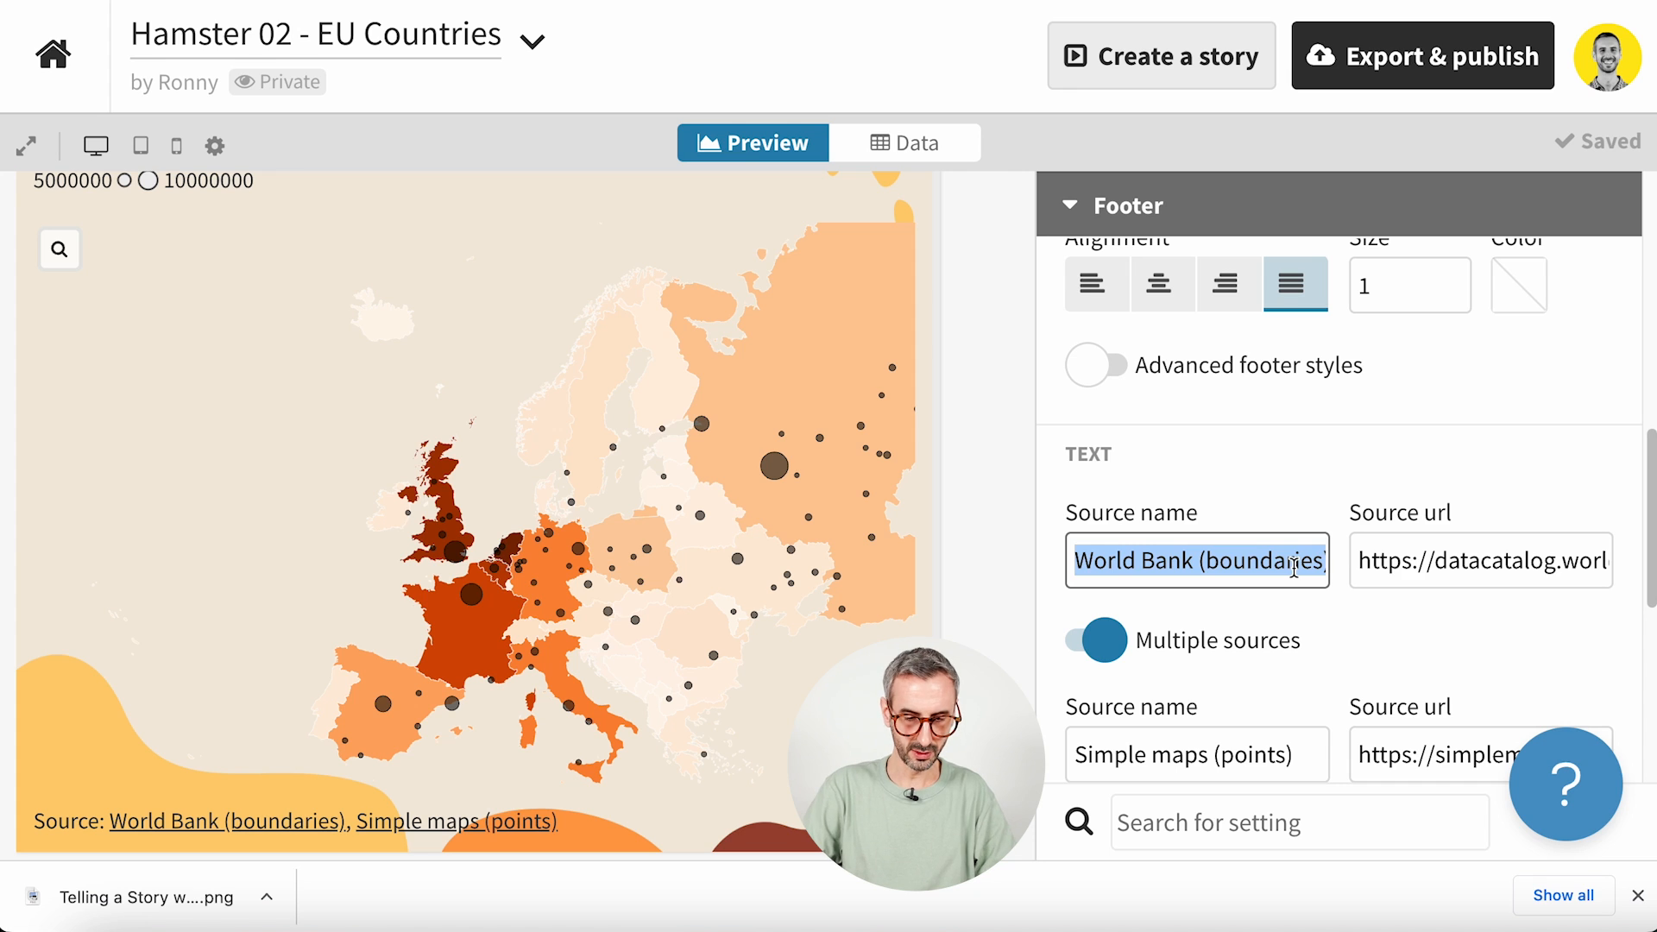
pyautogui.write('Europen')
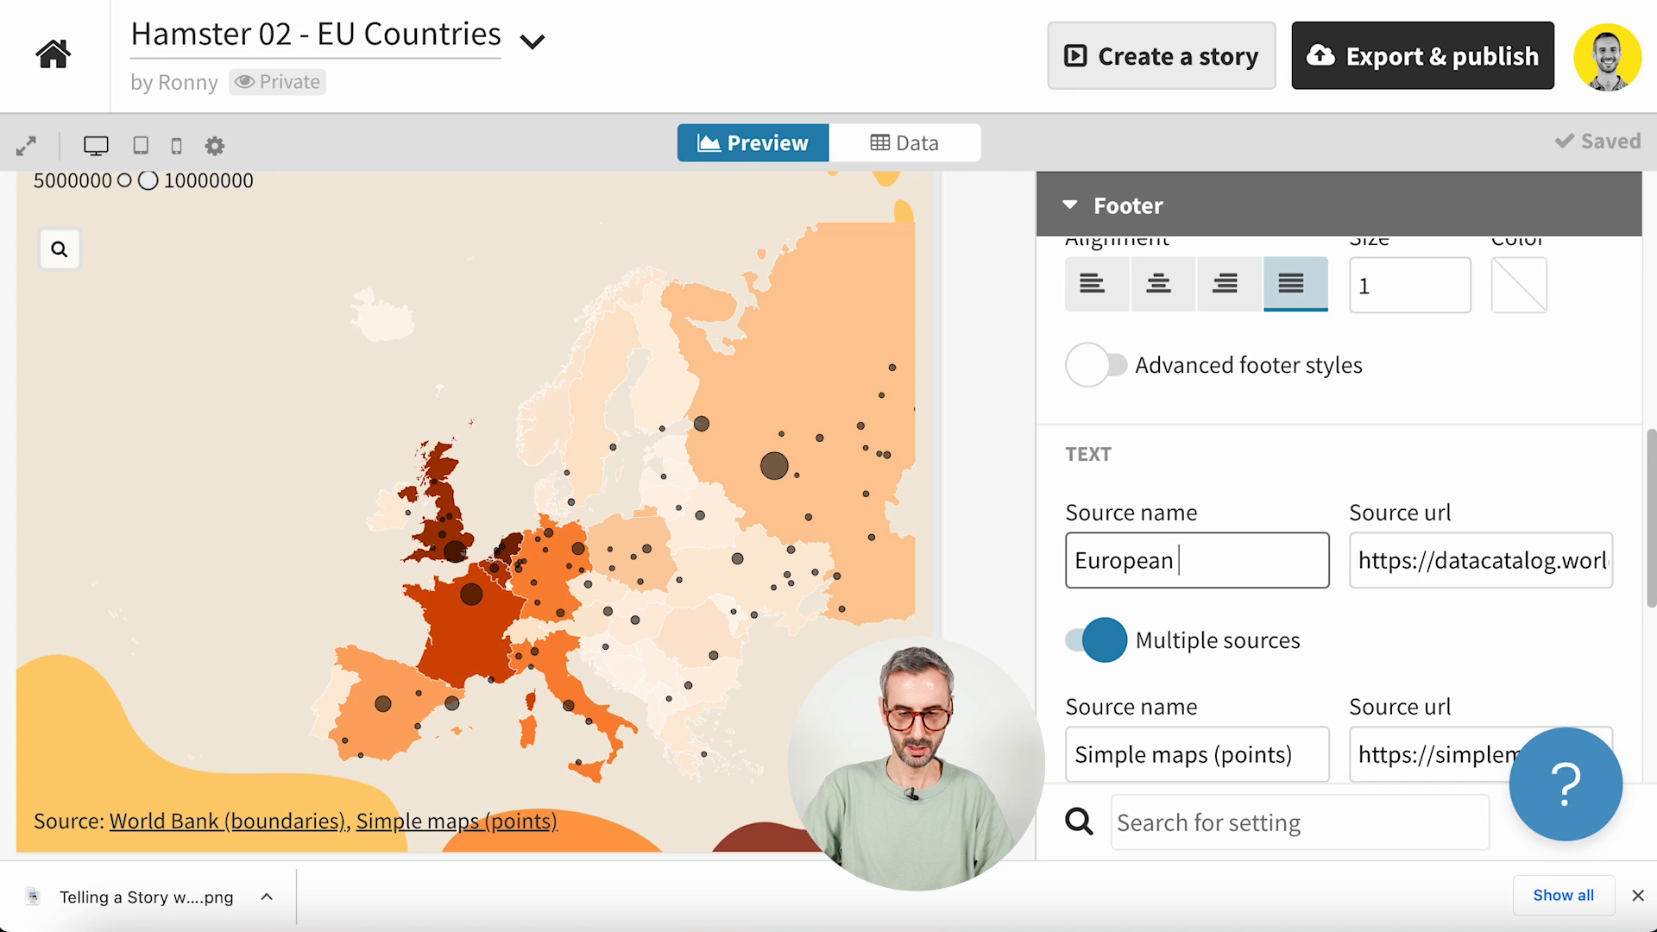
pyautogui.write('n Institute ')
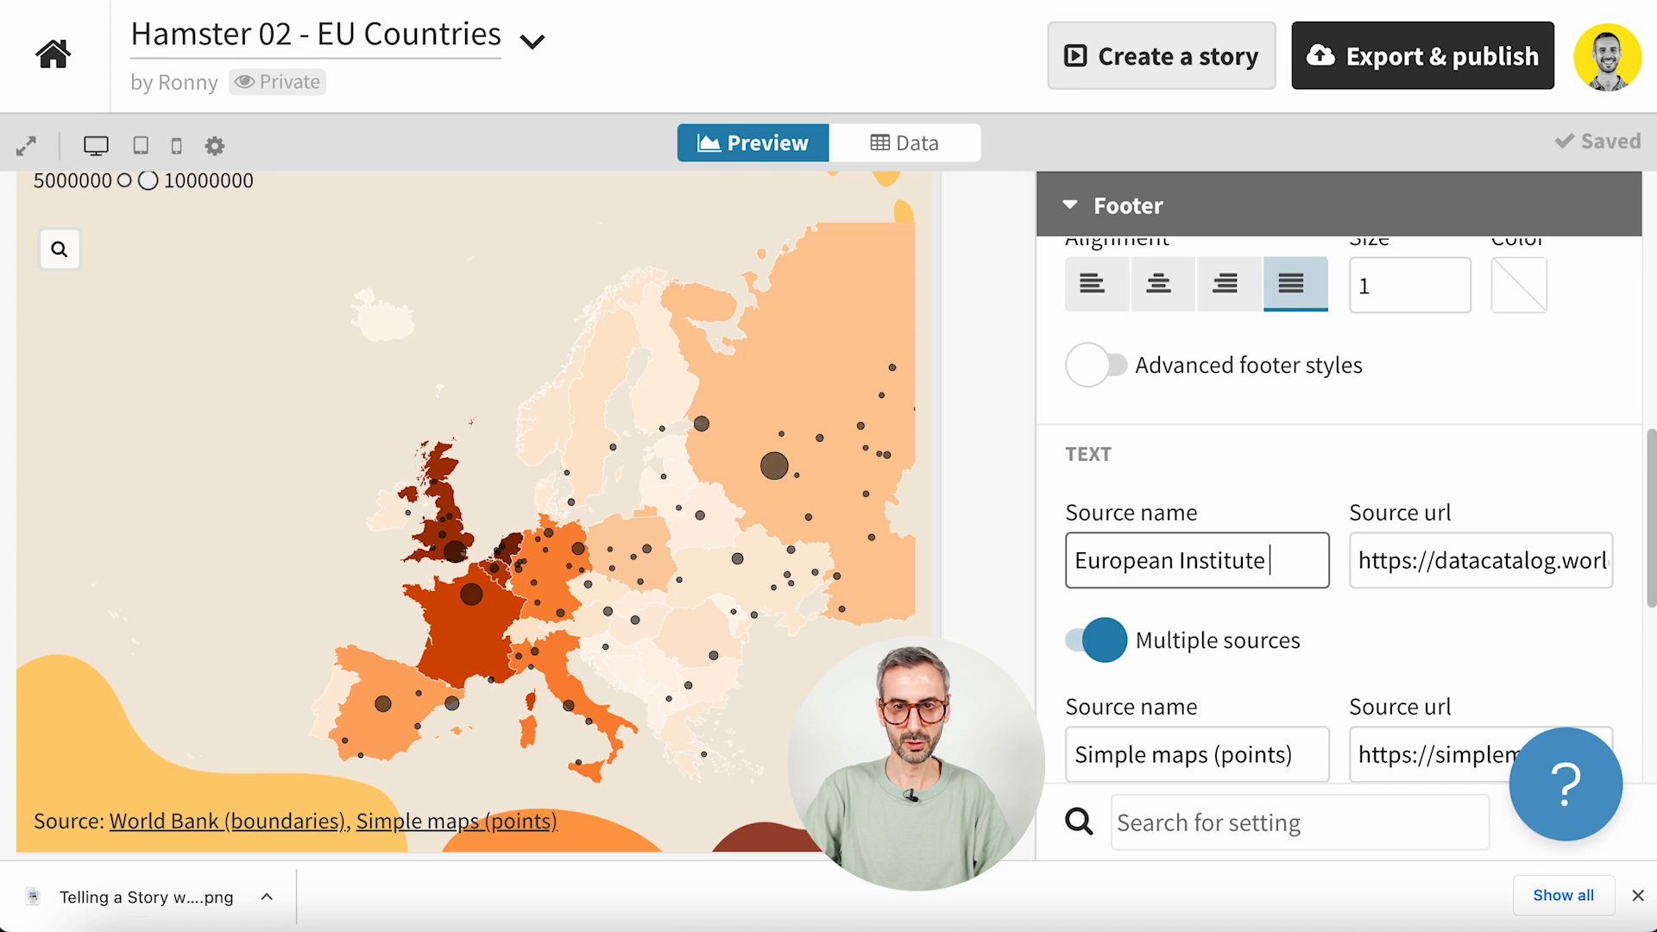
pyautogui.write('of Hamste')
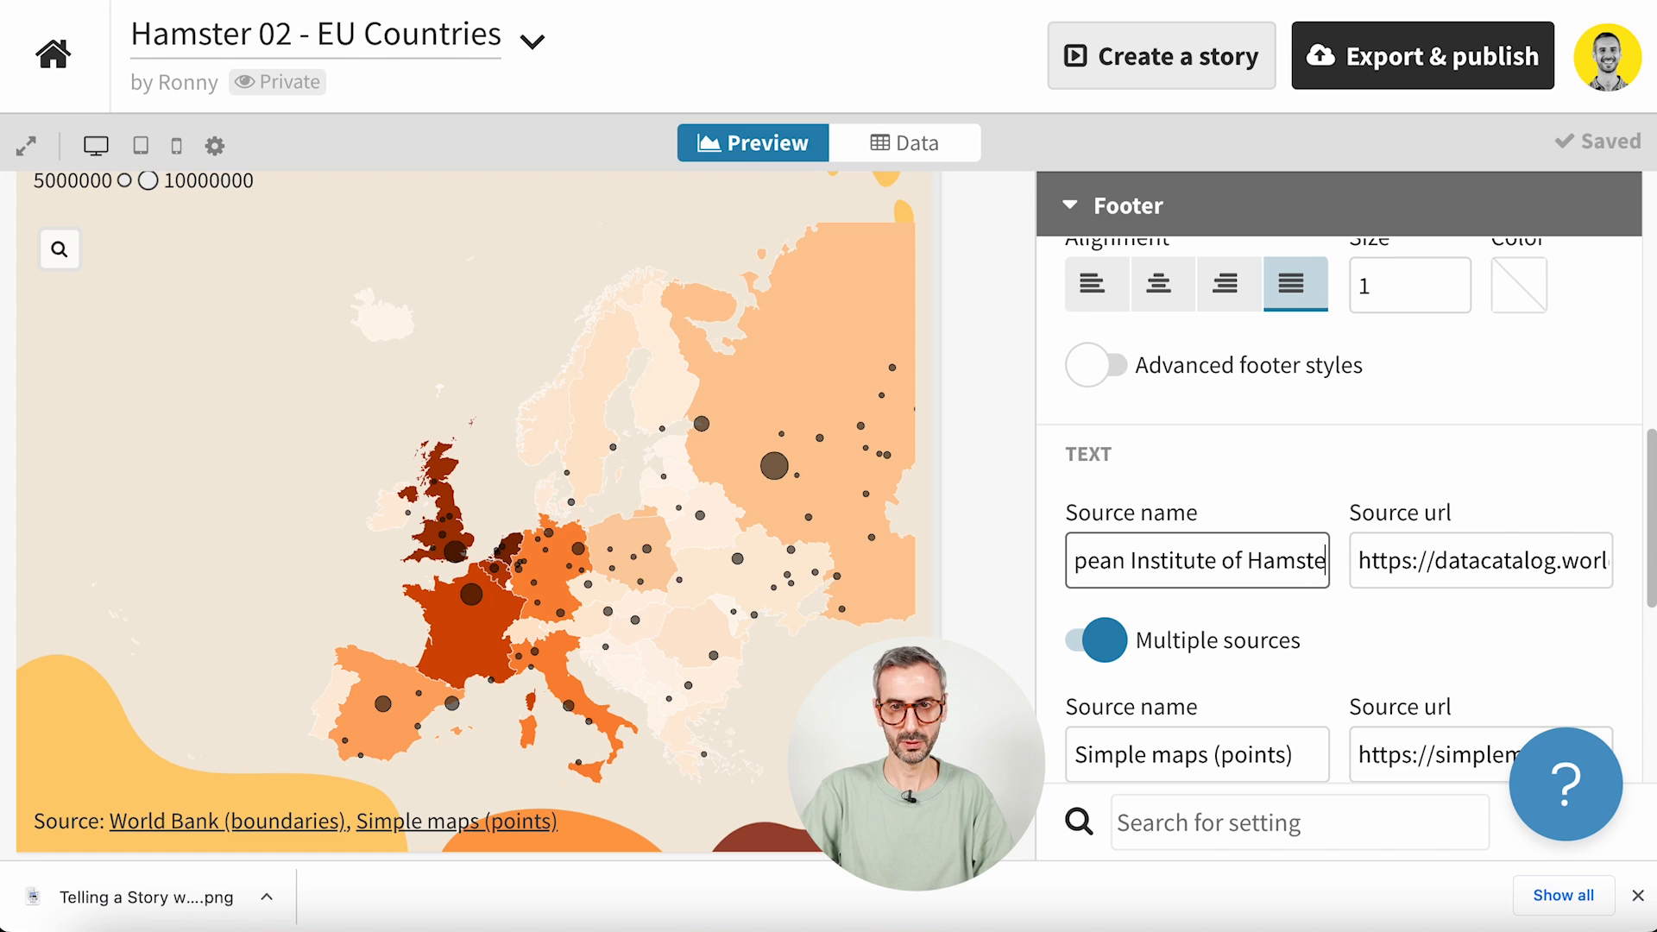
pyautogui.write('rology')
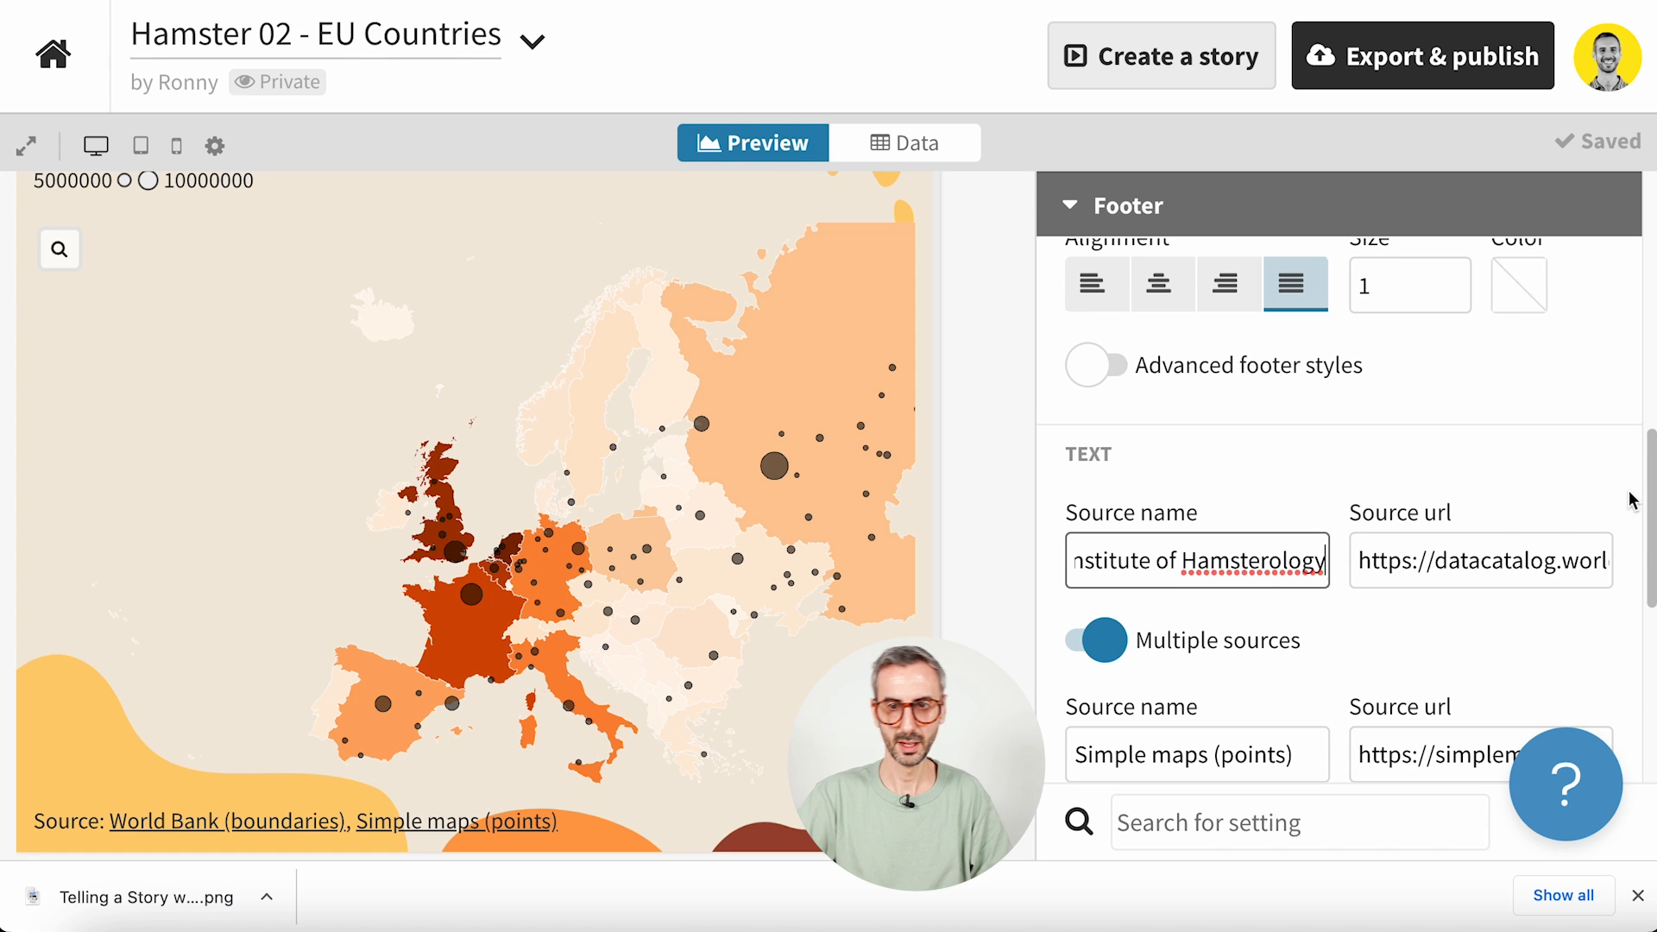
pyautogui.tripleClick(1506, 564)
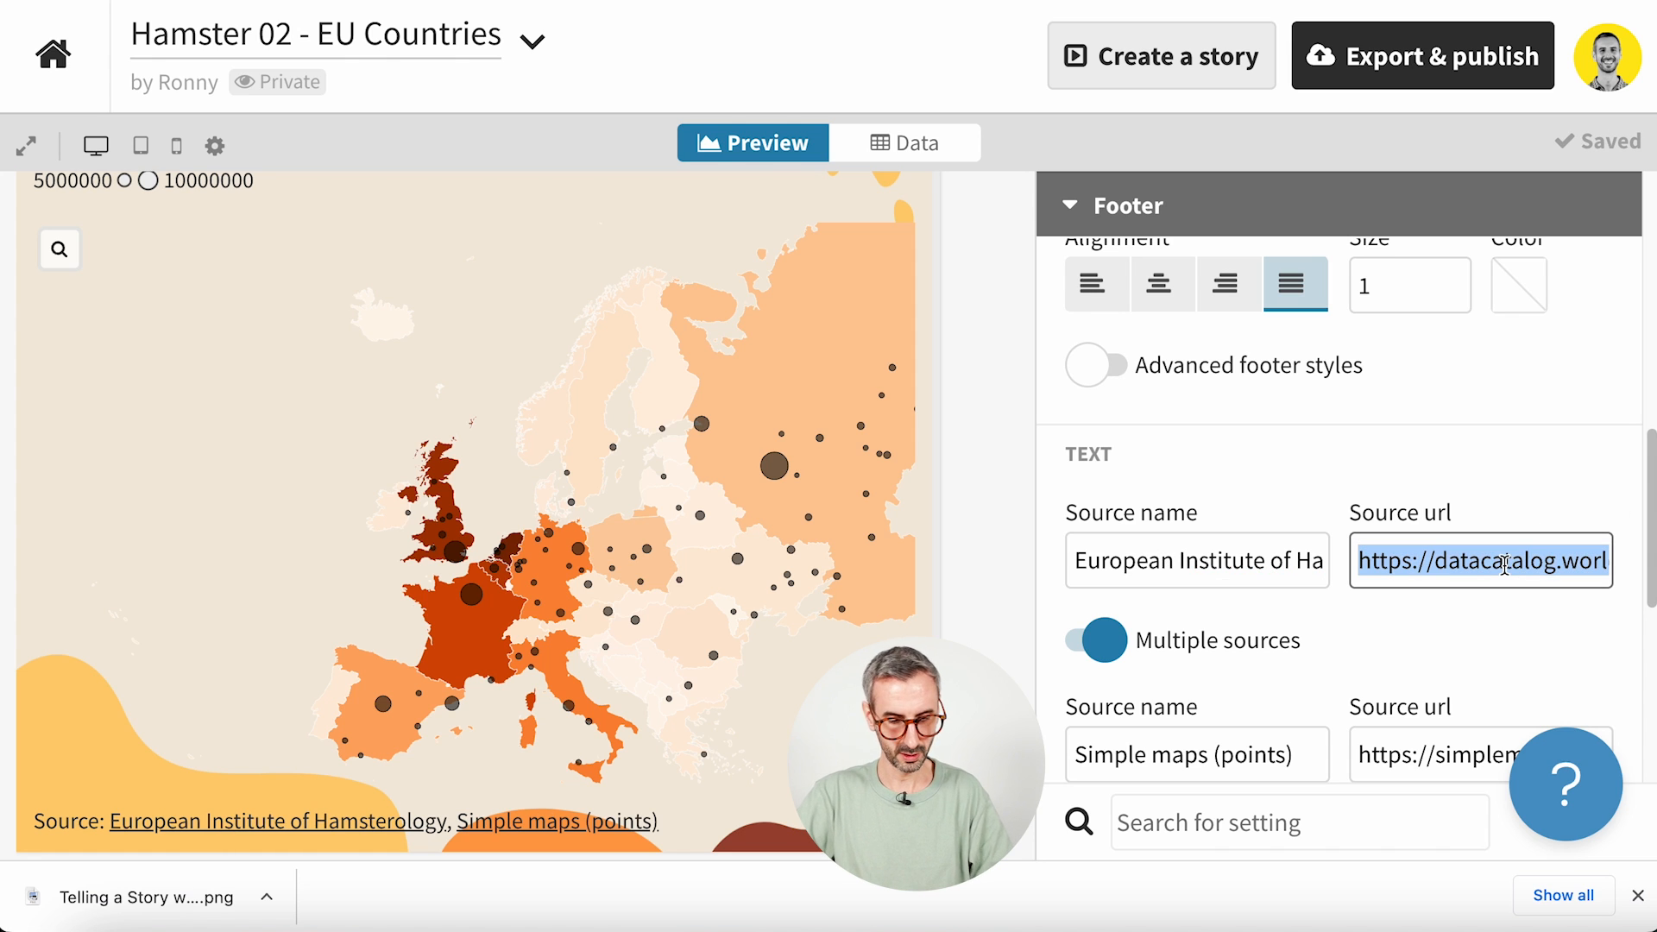
pyautogui.write('hamsterinstitute.eu')
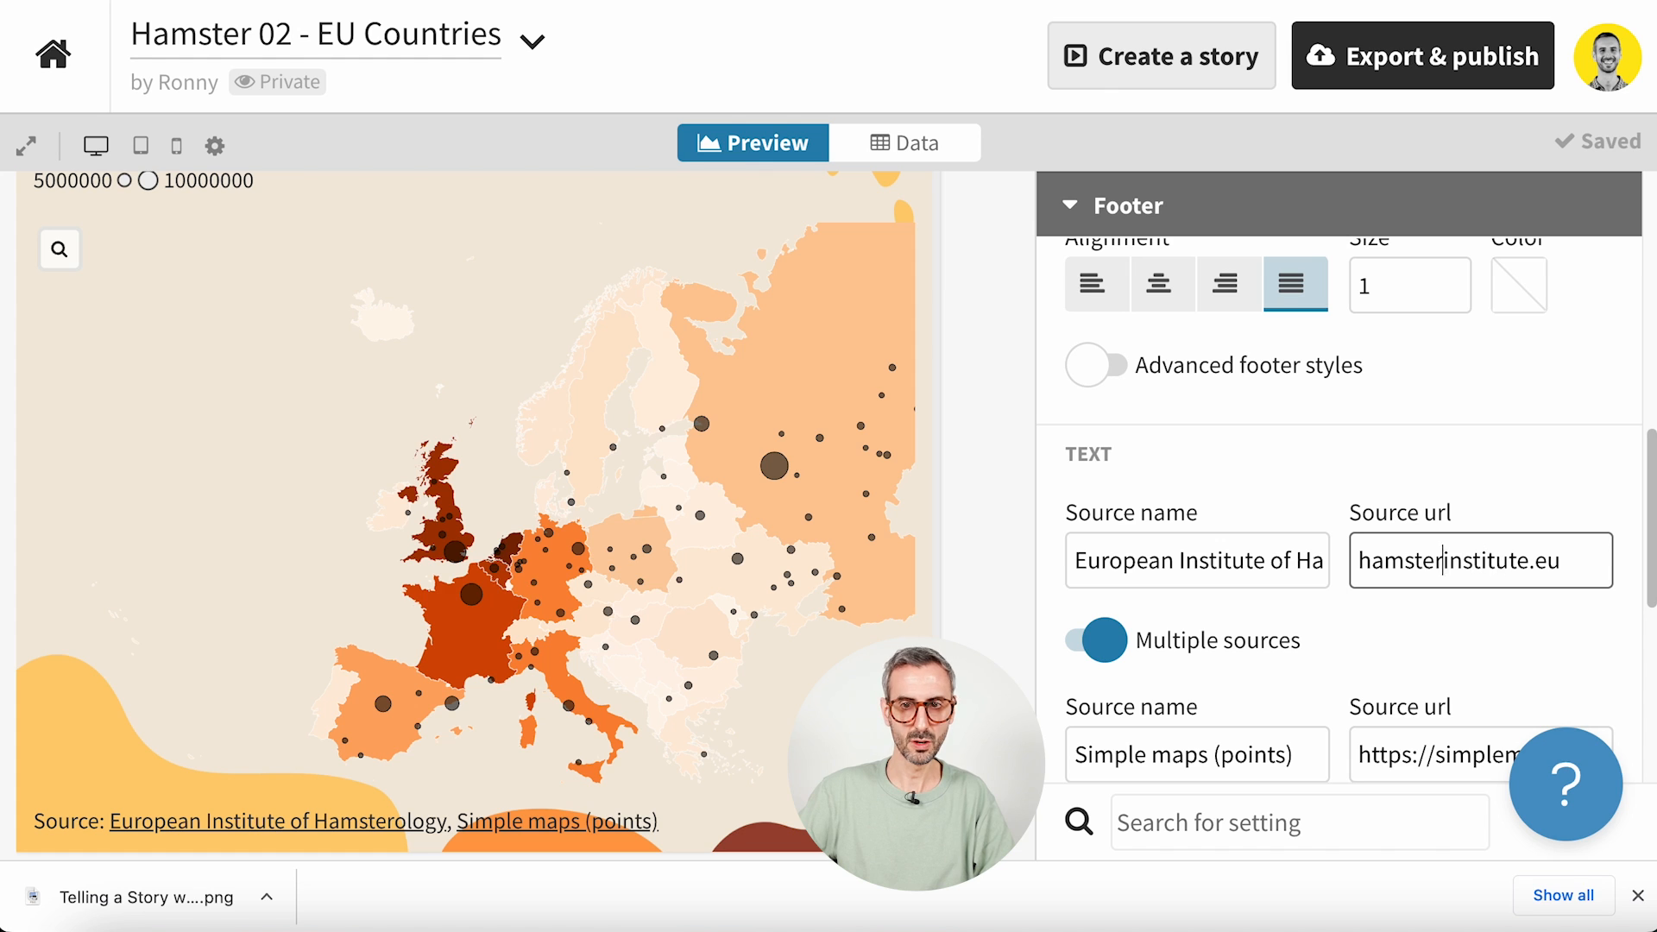
pyautogui.write('www.')
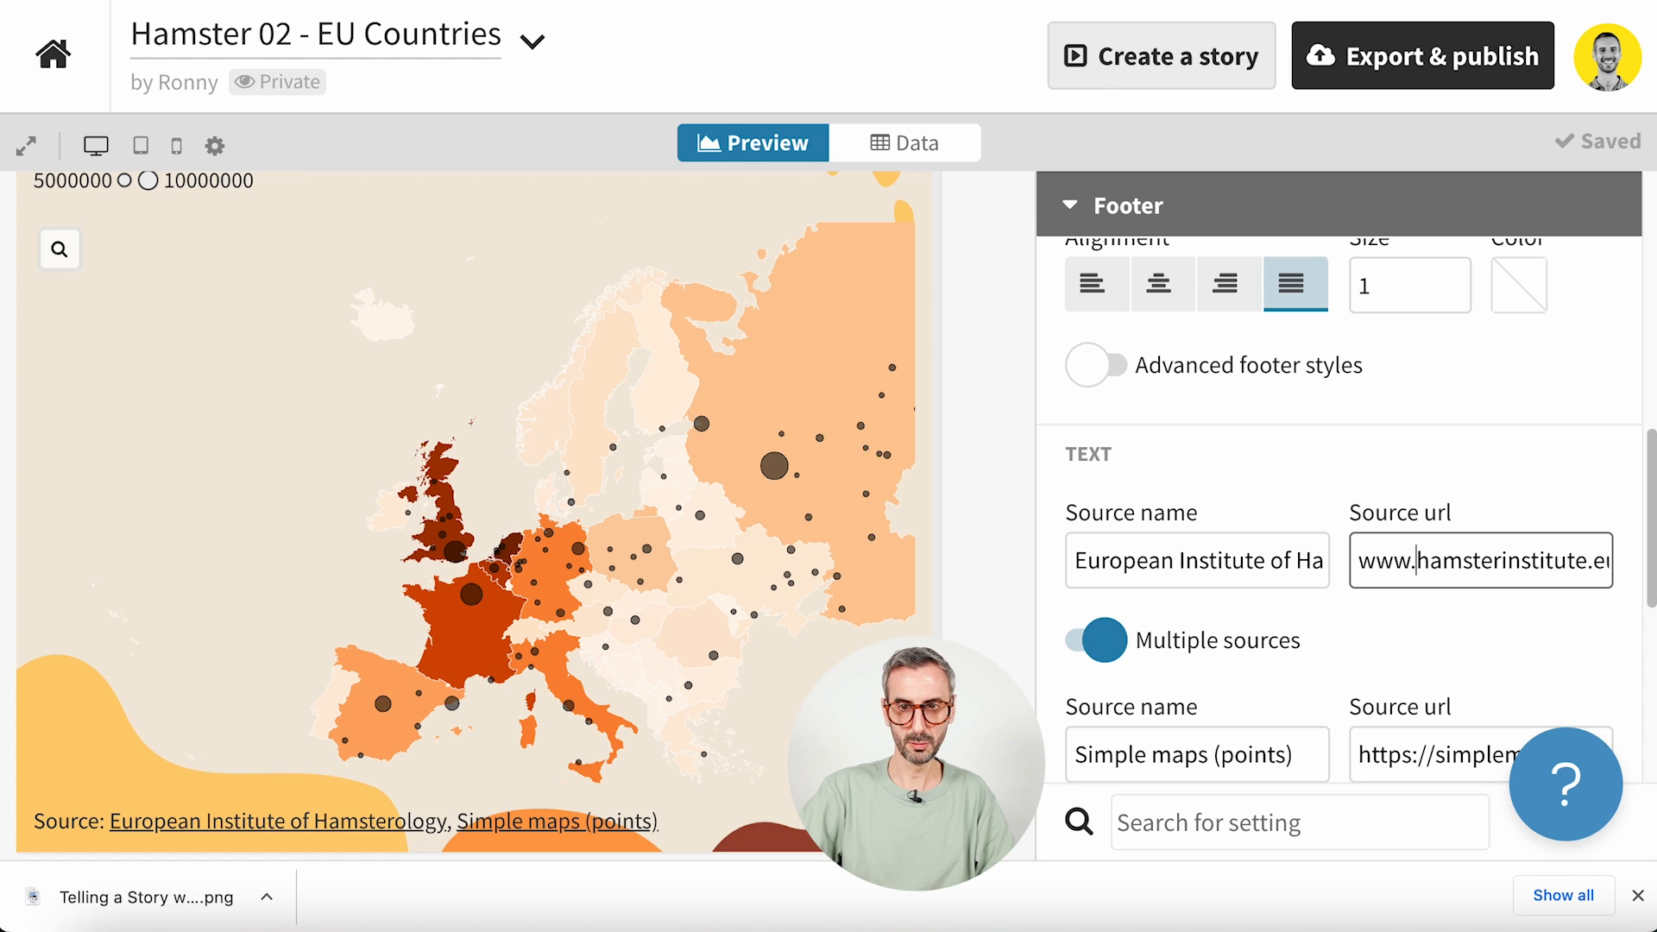
pyautogui.click(1610, 427)
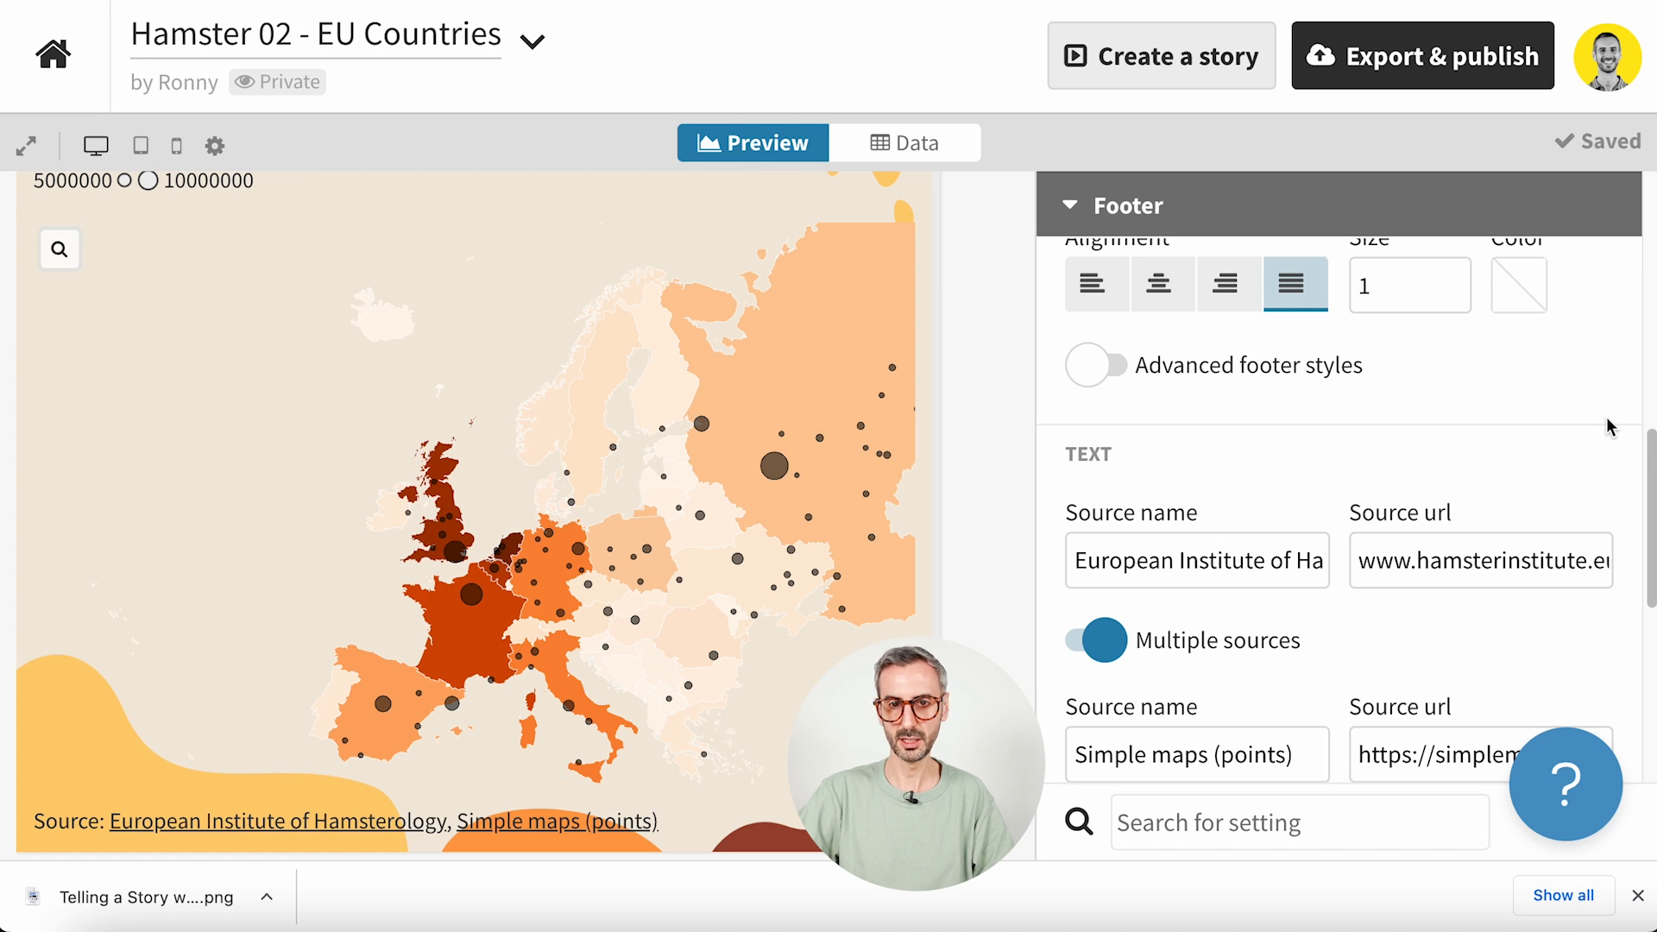
pyautogui.click(1072, 207)
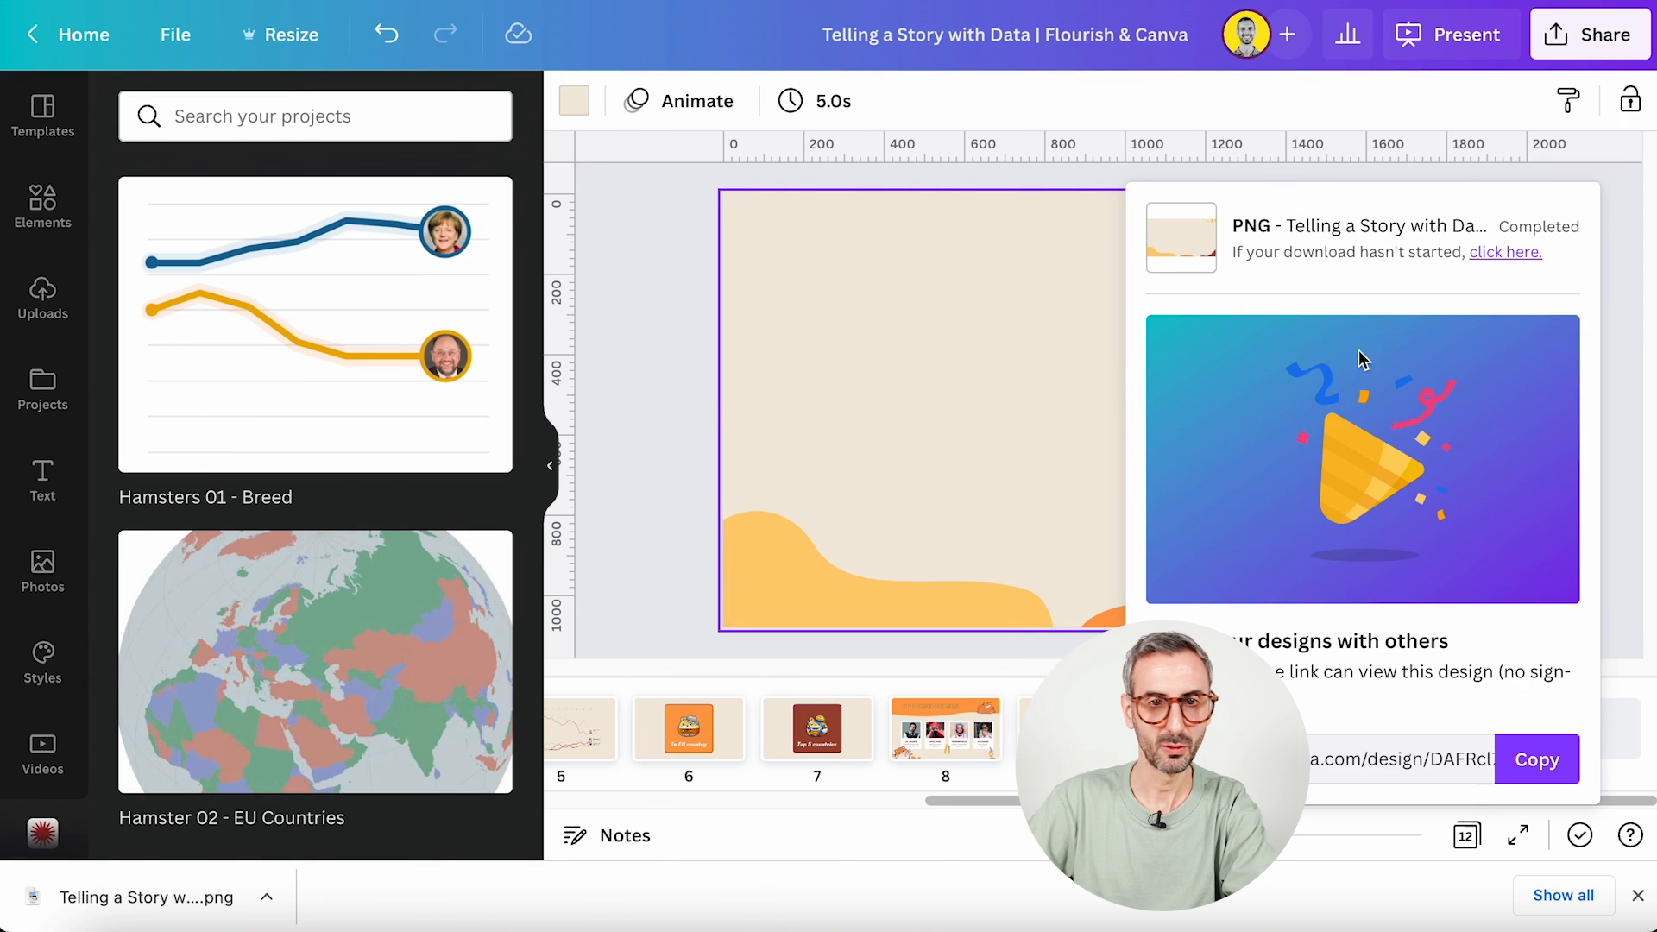
# - In the Canva presentation, dismiss the completed download notice and delete page 12
pyautogui.click(691, 399)
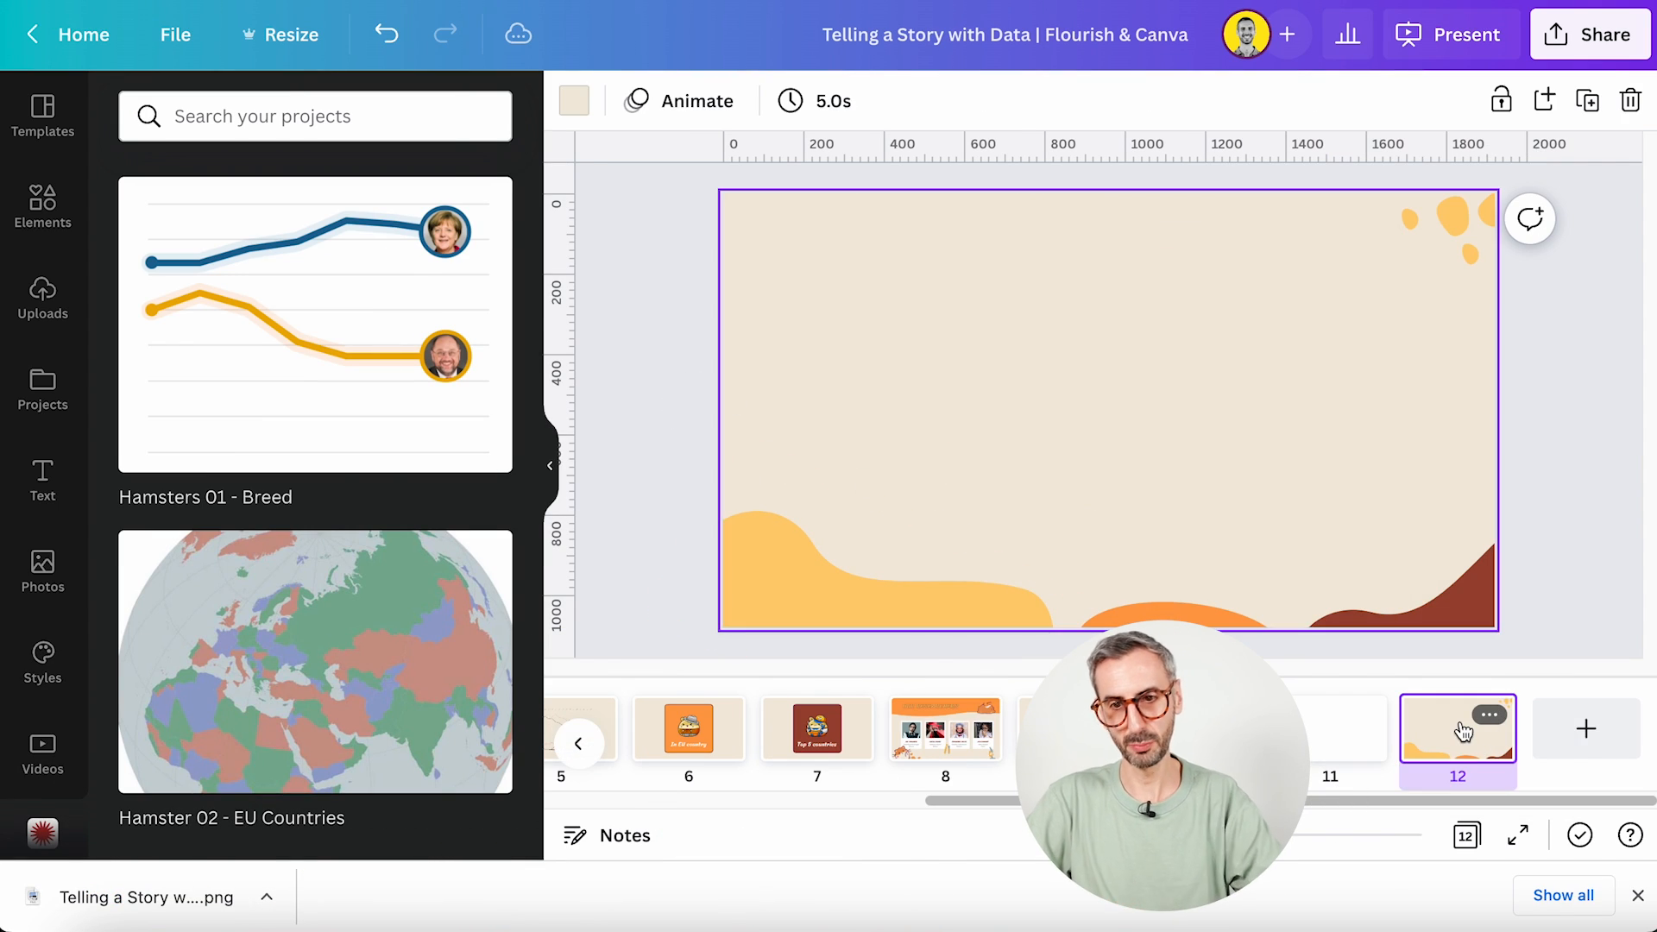
pyautogui.press('Delete')
# - Delete the "In EU country" hamster card from page 6, leaving only its background
pyautogui.hscroll(-5, 1115, 716)
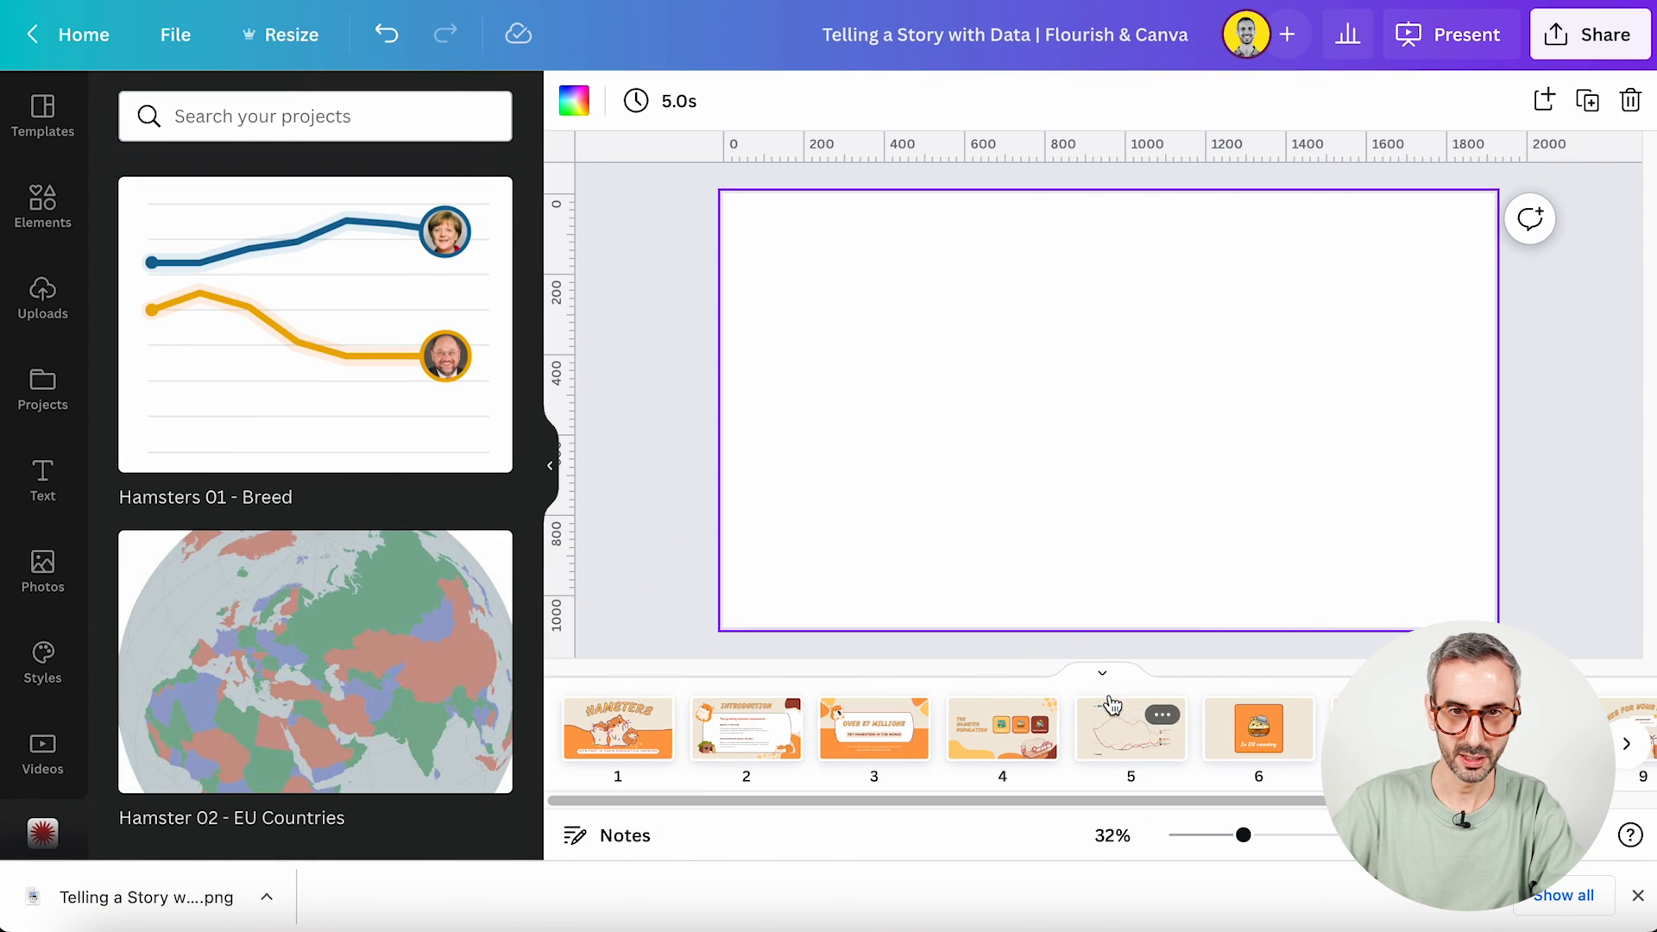
pyautogui.click(1258, 732)
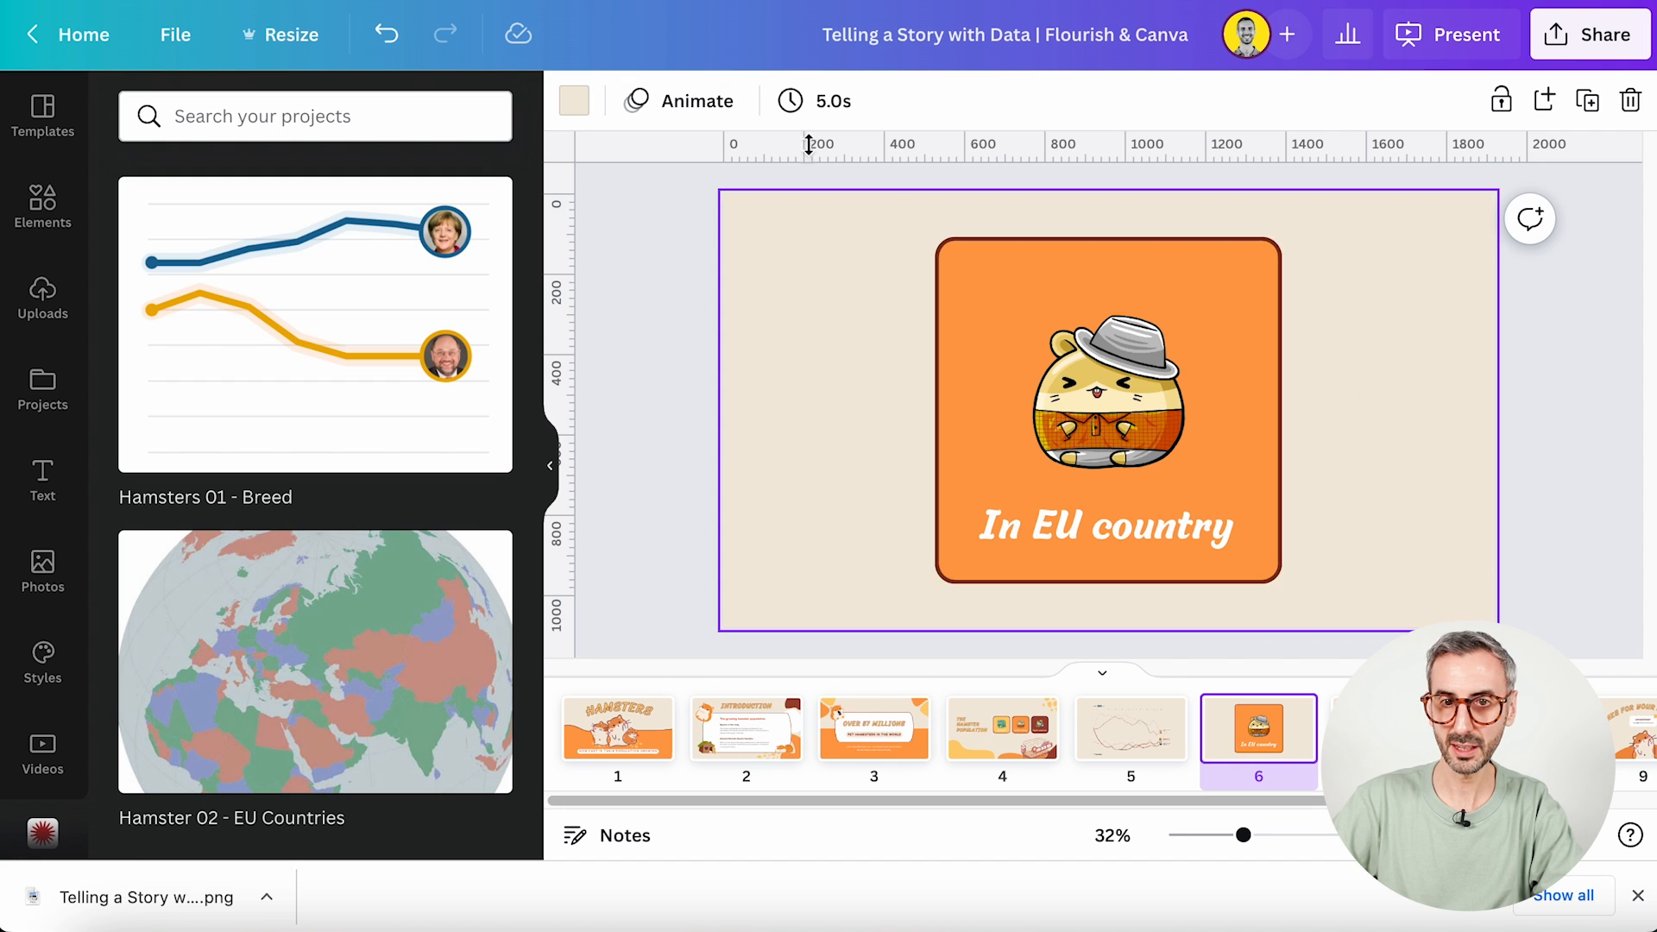
pyautogui.click(1109, 397)
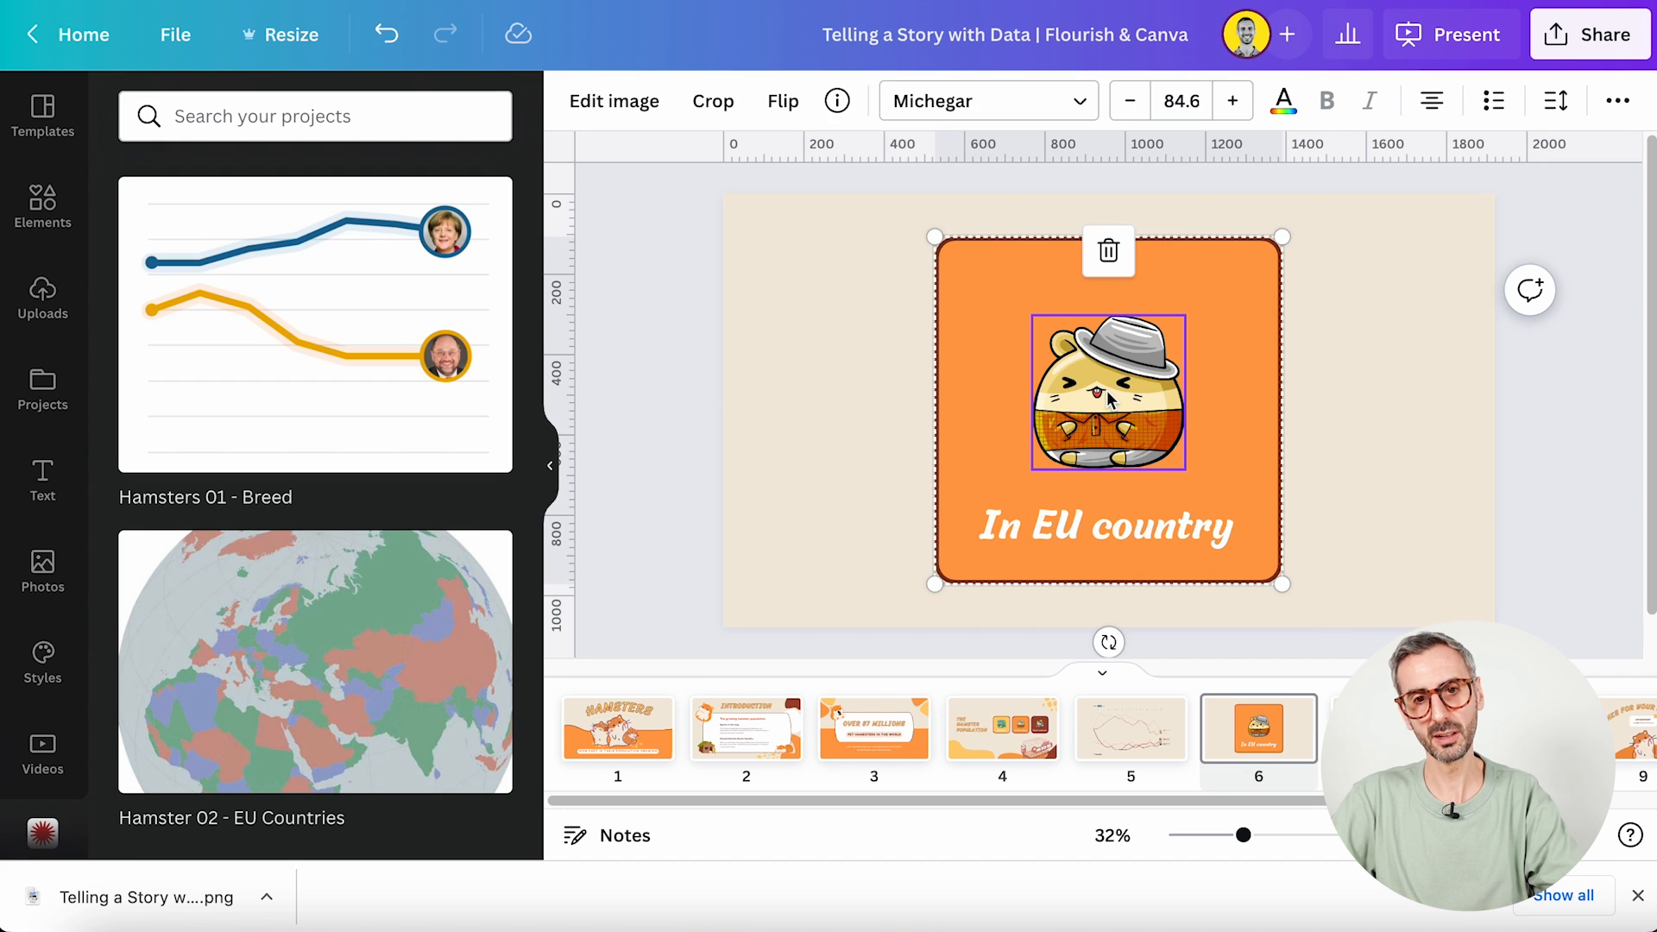
pyautogui.press('Delete')
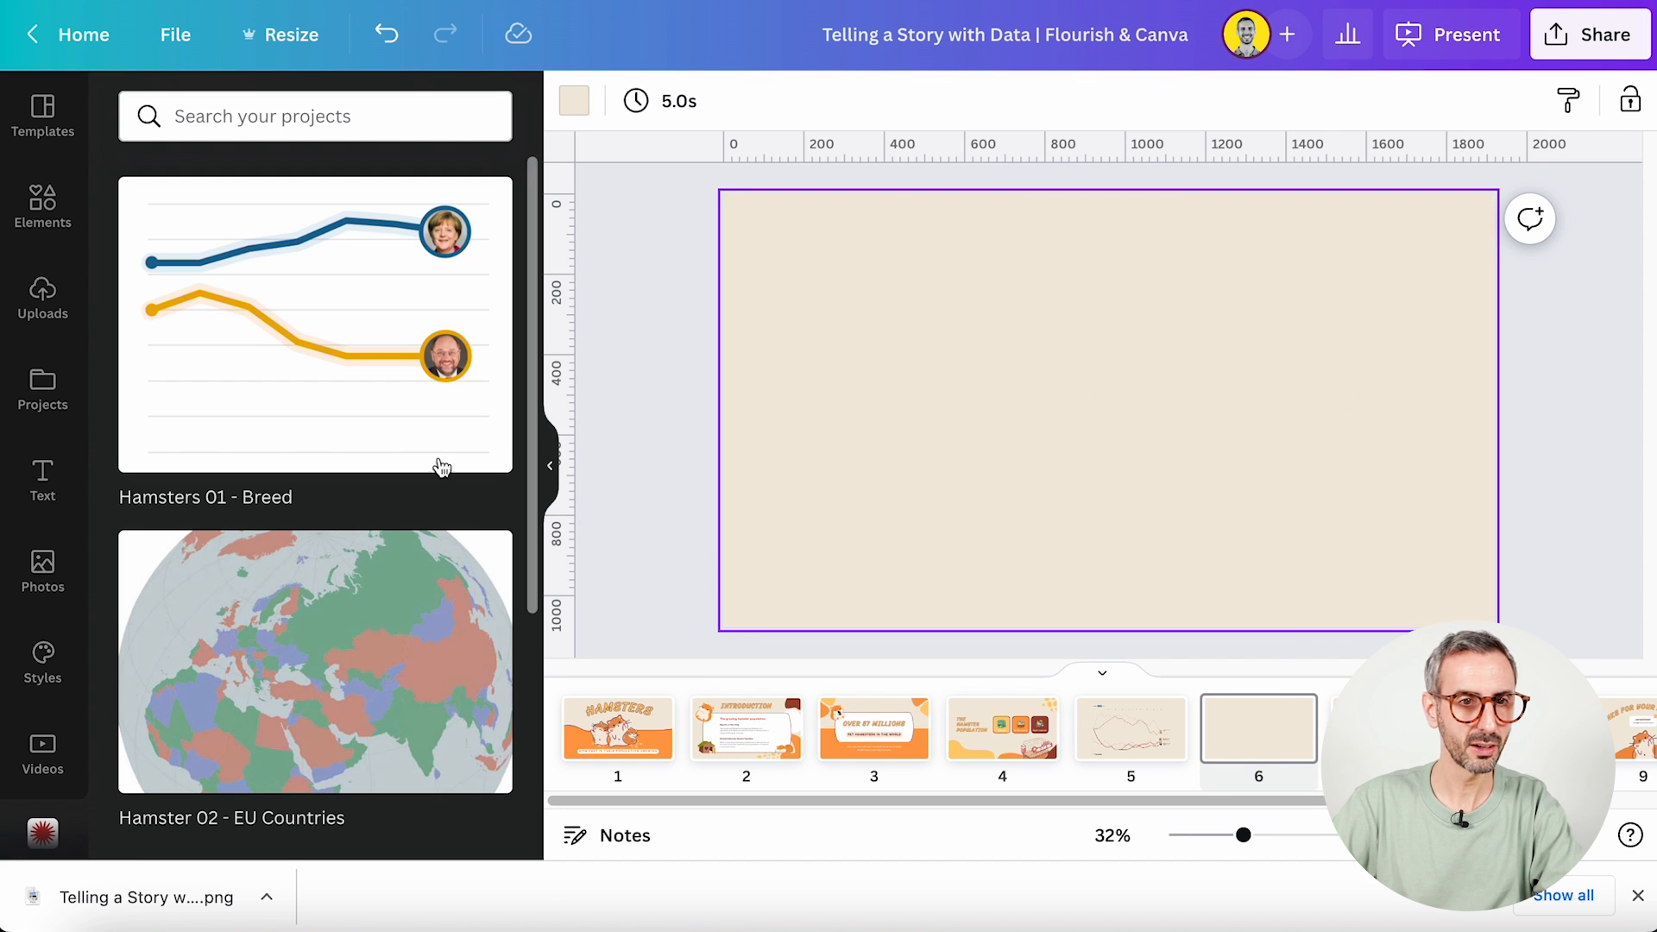
# - Insert the Hamster 02 - EU Countries map from the Flourish projects onto the empty page 6
pyautogui.click(441, 466)
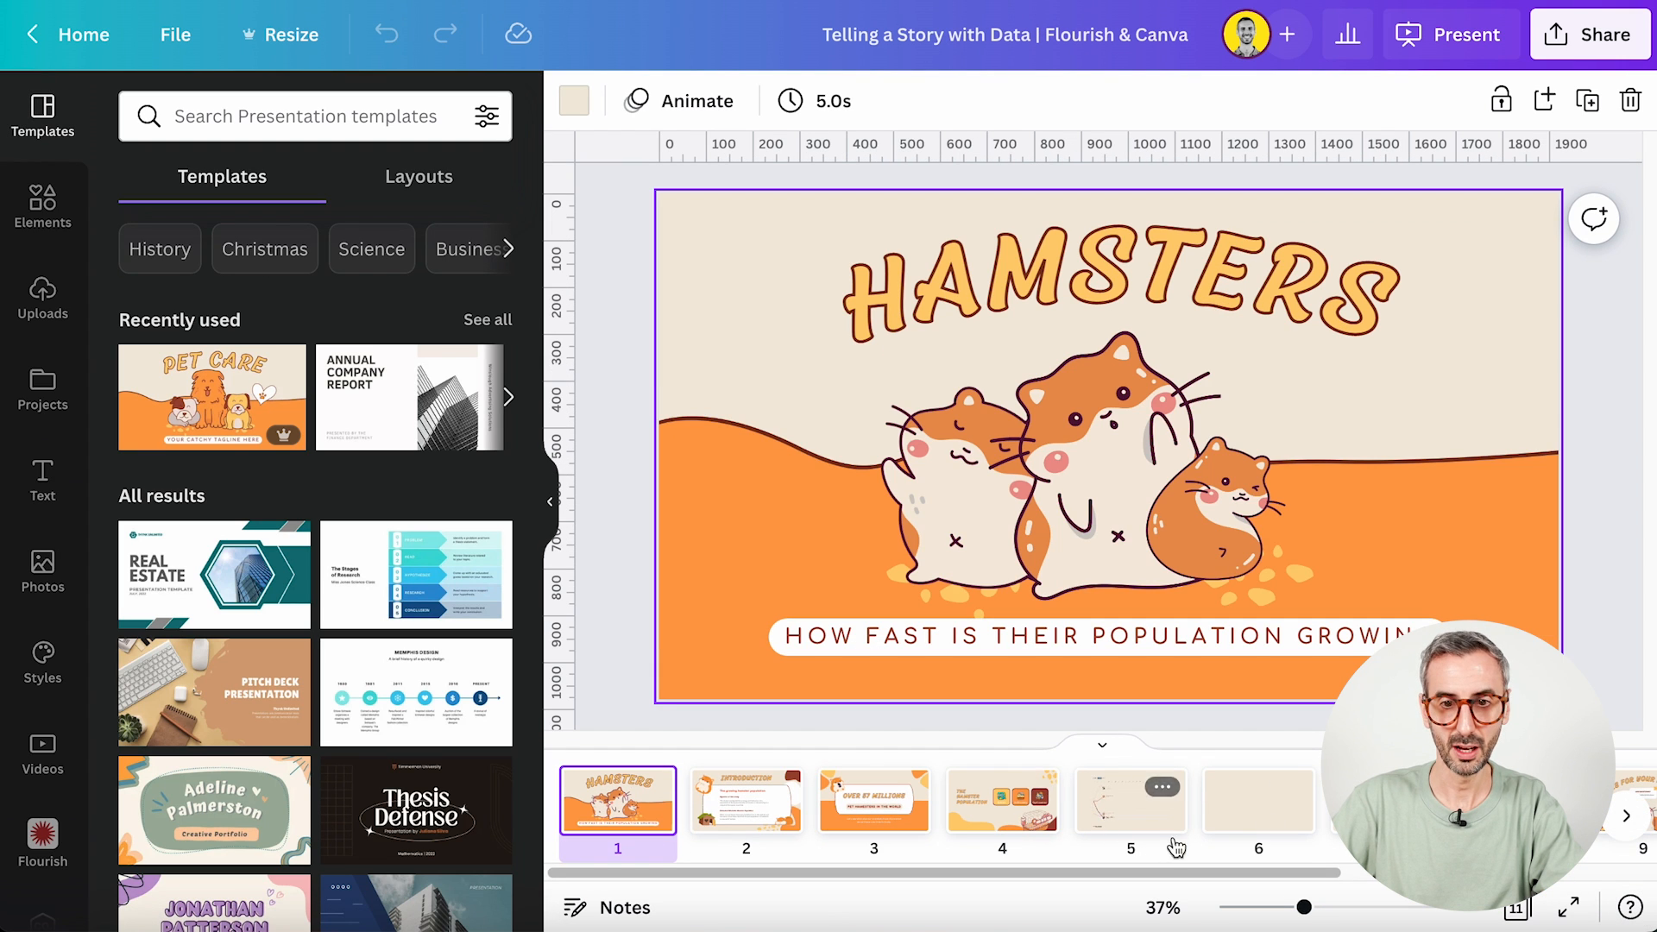
pyautogui.click(1220, 820)
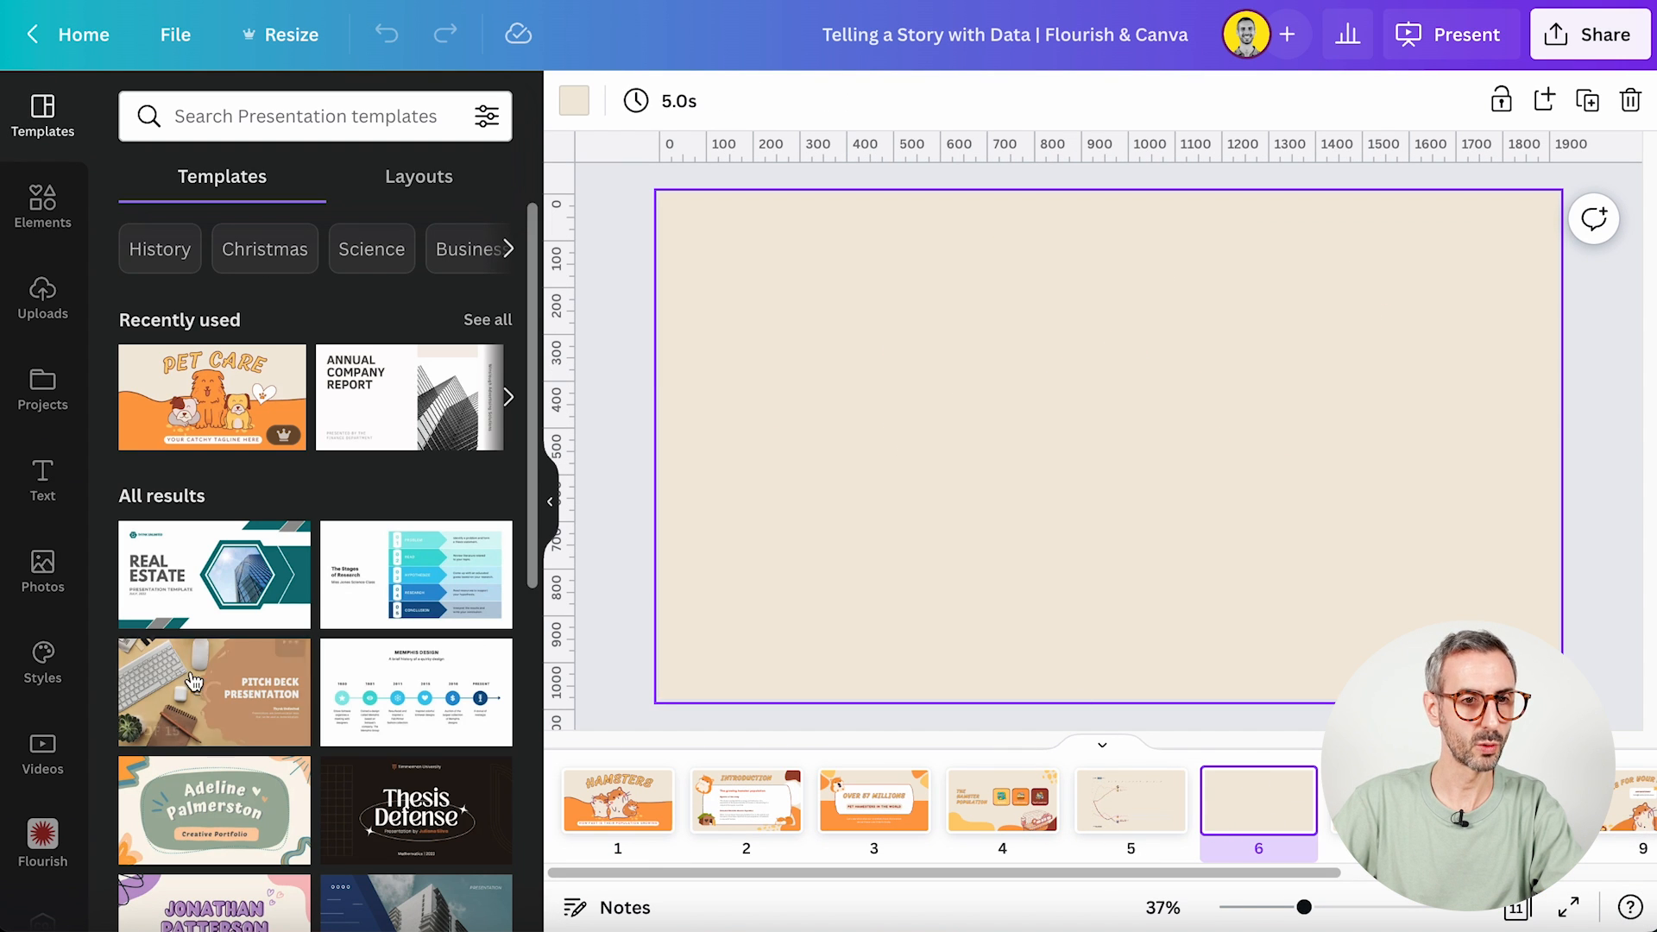
pyautogui.click(51, 850)
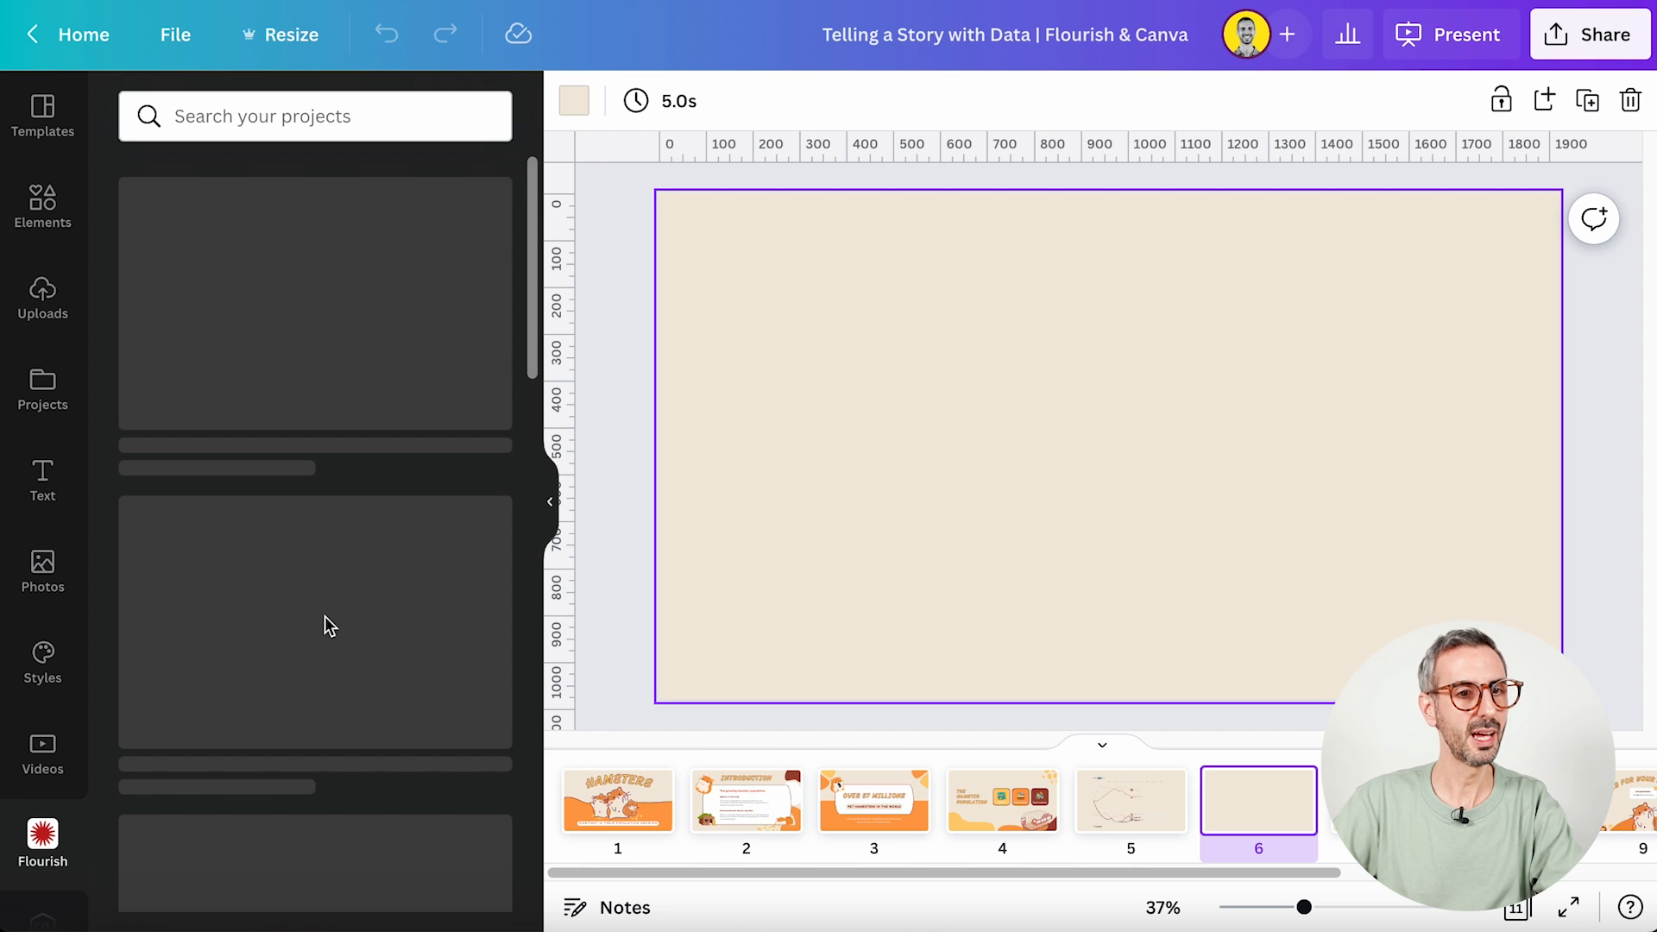
pyautogui.scroll(-3, 314, 721)
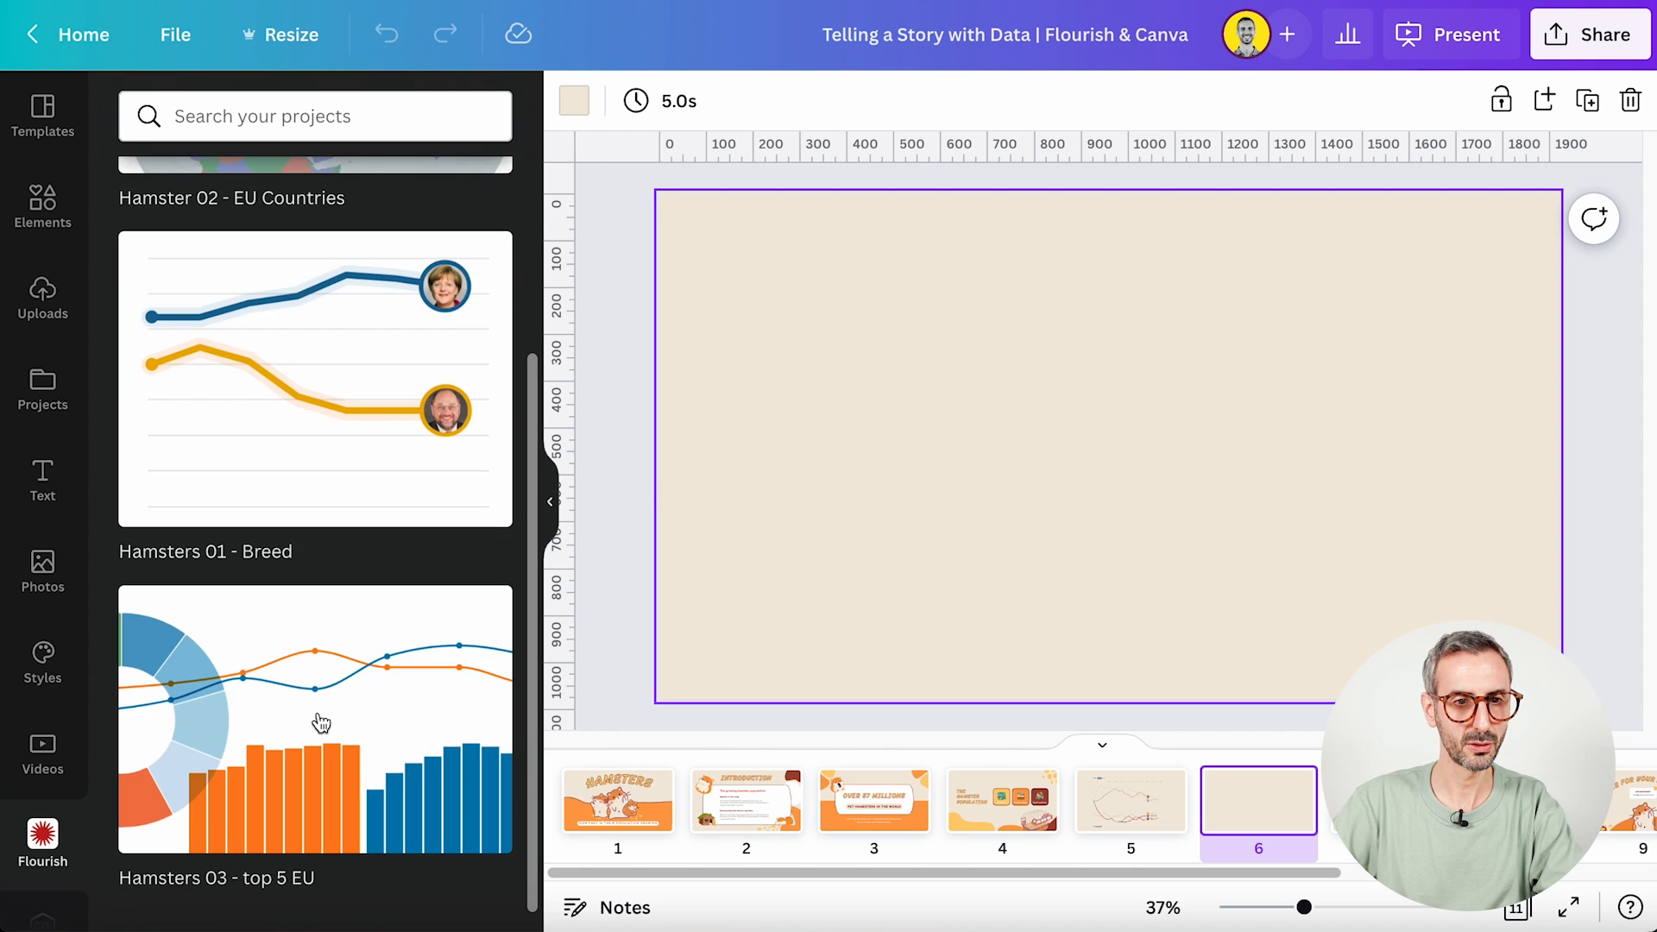
pyautogui.scroll(3, 326, 712)
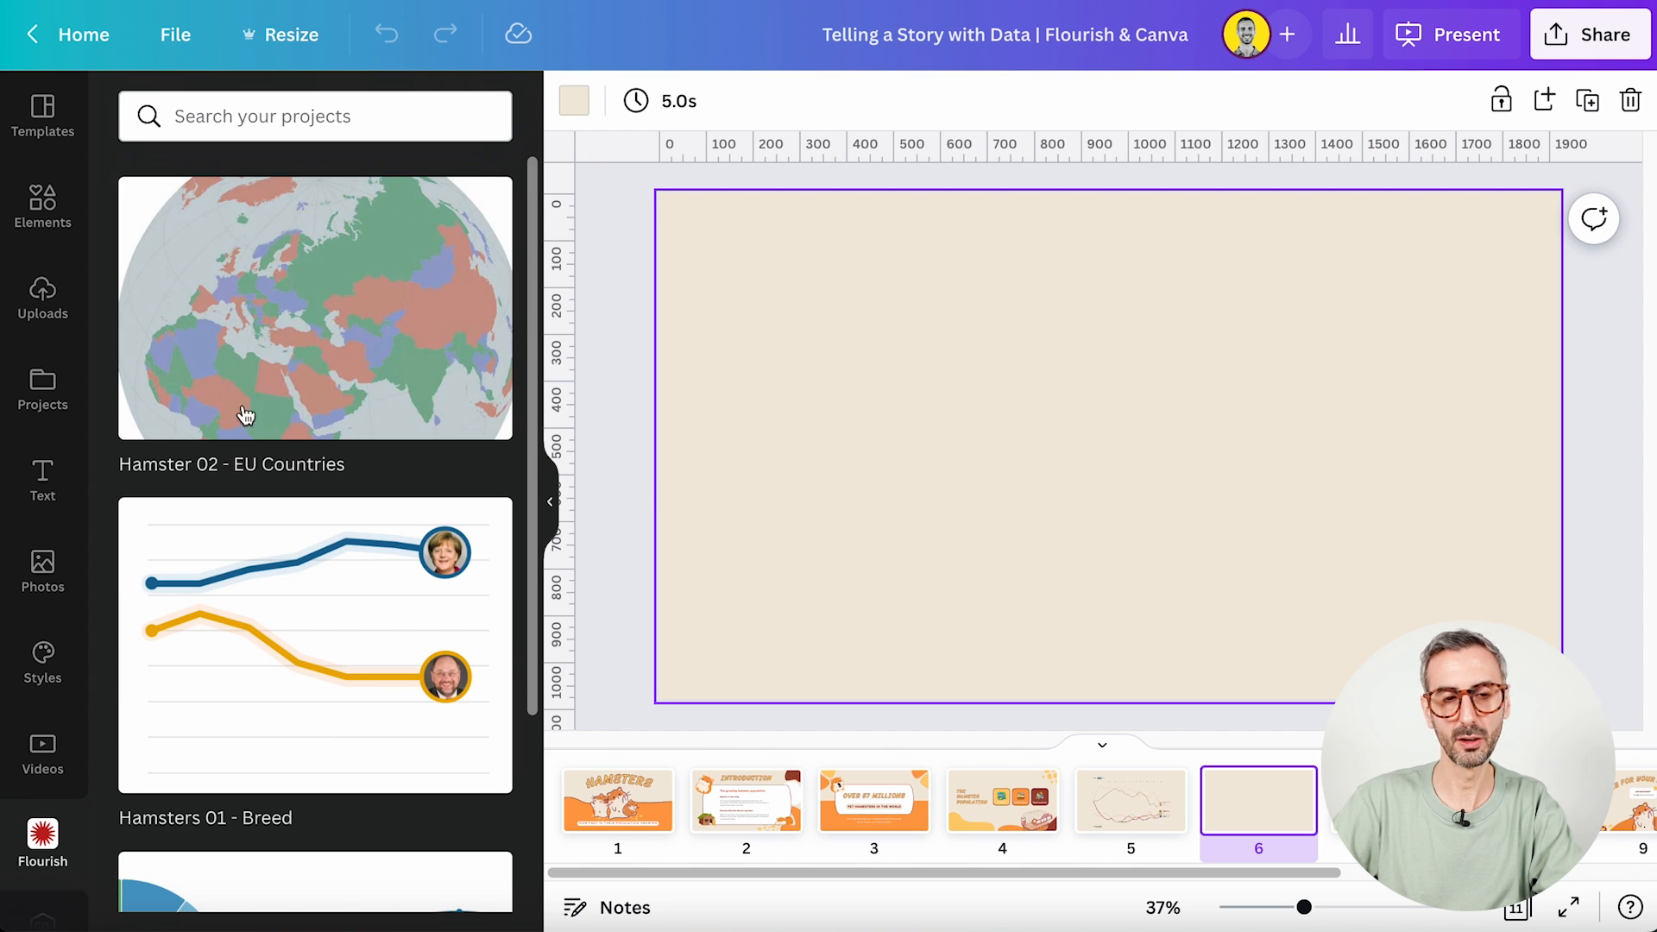
pyautogui.click(309, 388)
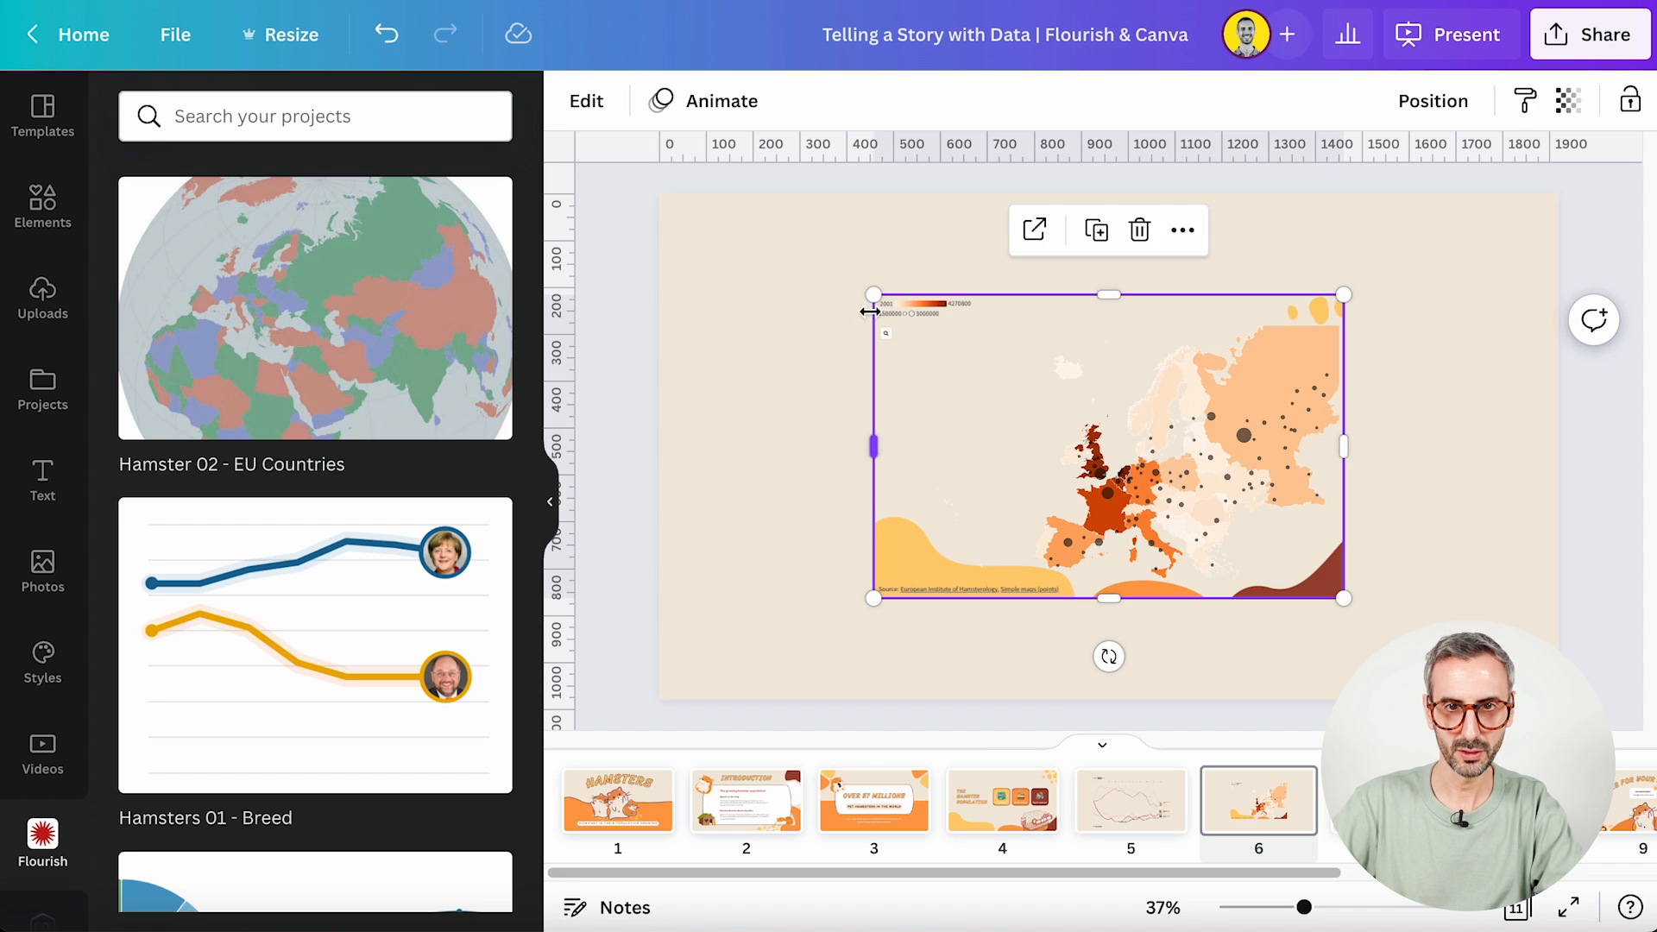
# - Enlarge and reposition the EU Countries map so that it fills the whole of page 6, then deselect it
pyautogui.moveTo(872, 296); pyautogui.dragTo(688, 232)
pyautogui.moveTo(1343, 596); pyautogui.dragTo(1498, 733)
pyautogui.moveTo(1206, 458); pyautogui.dragTo(1154, 462)
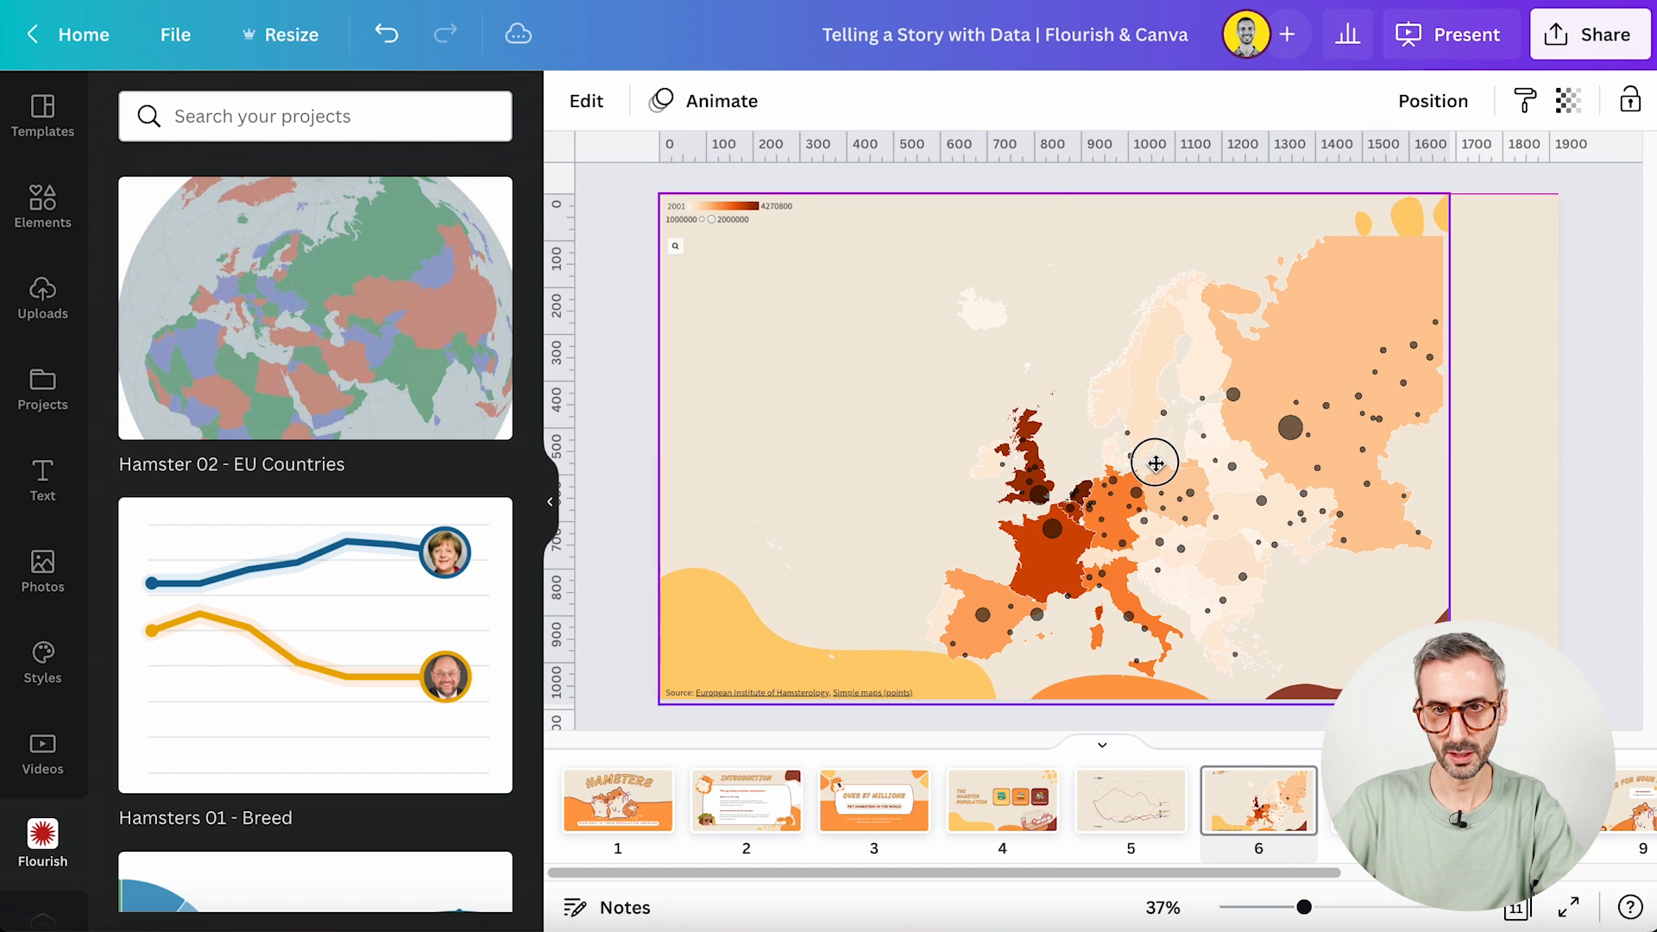
pyautogui.moveTo(1445, 458); pyautogui.dragTo(1559, 457)
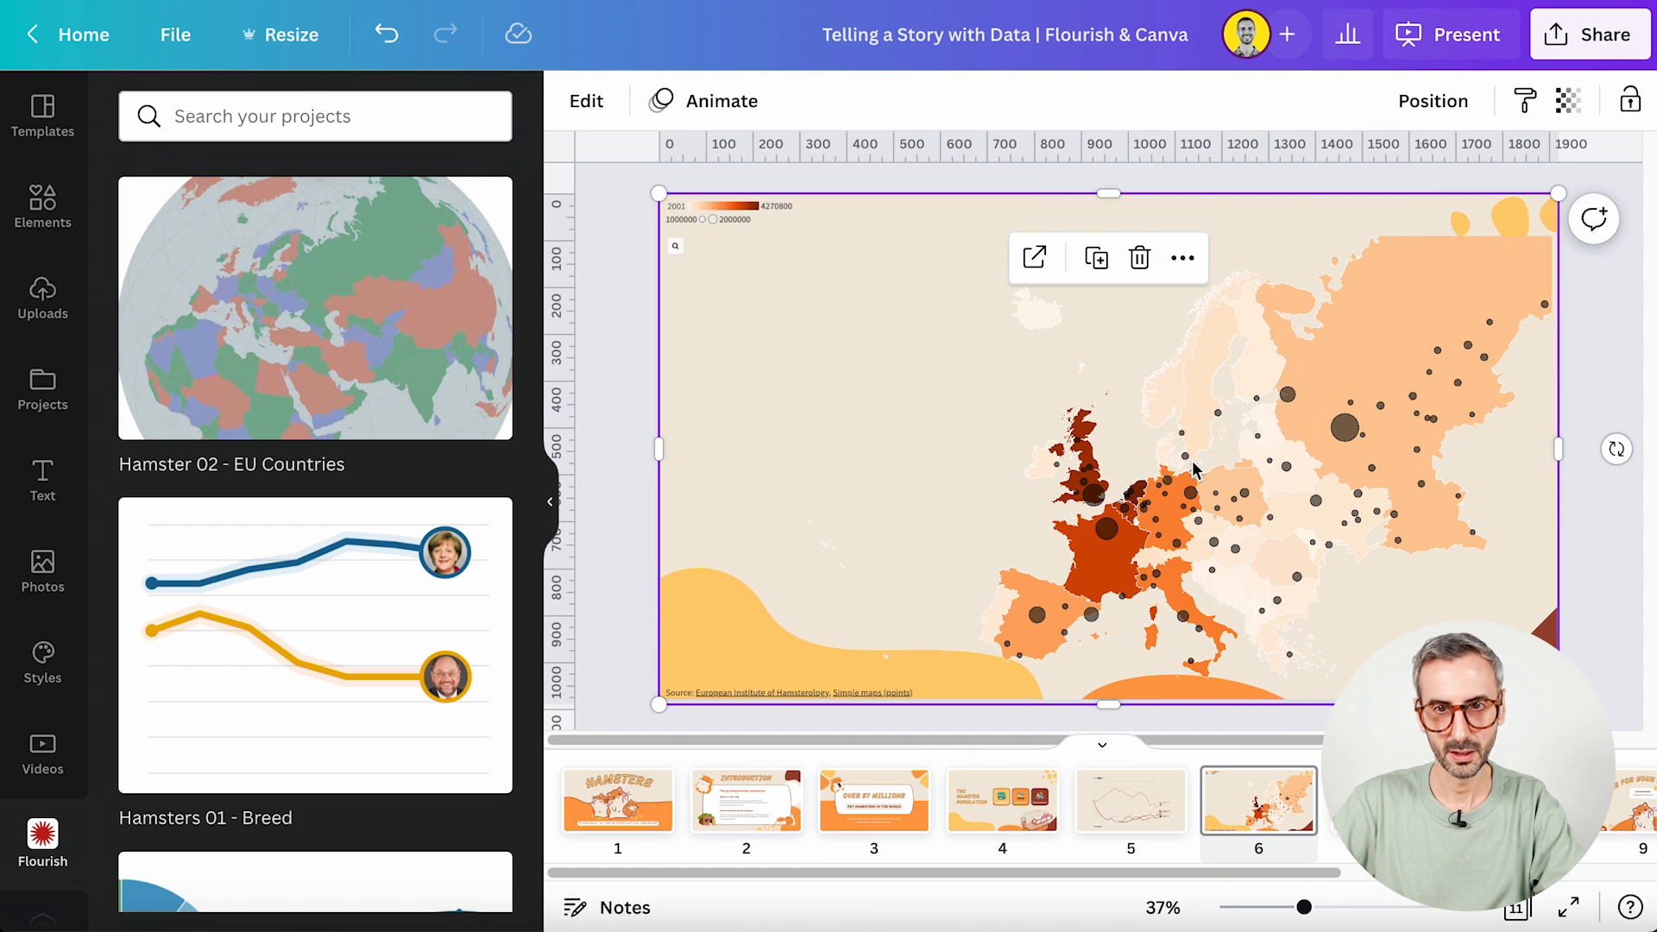
pyautogui.moveTo(1192, 466); pyautogui.dragTo(1117, 460)
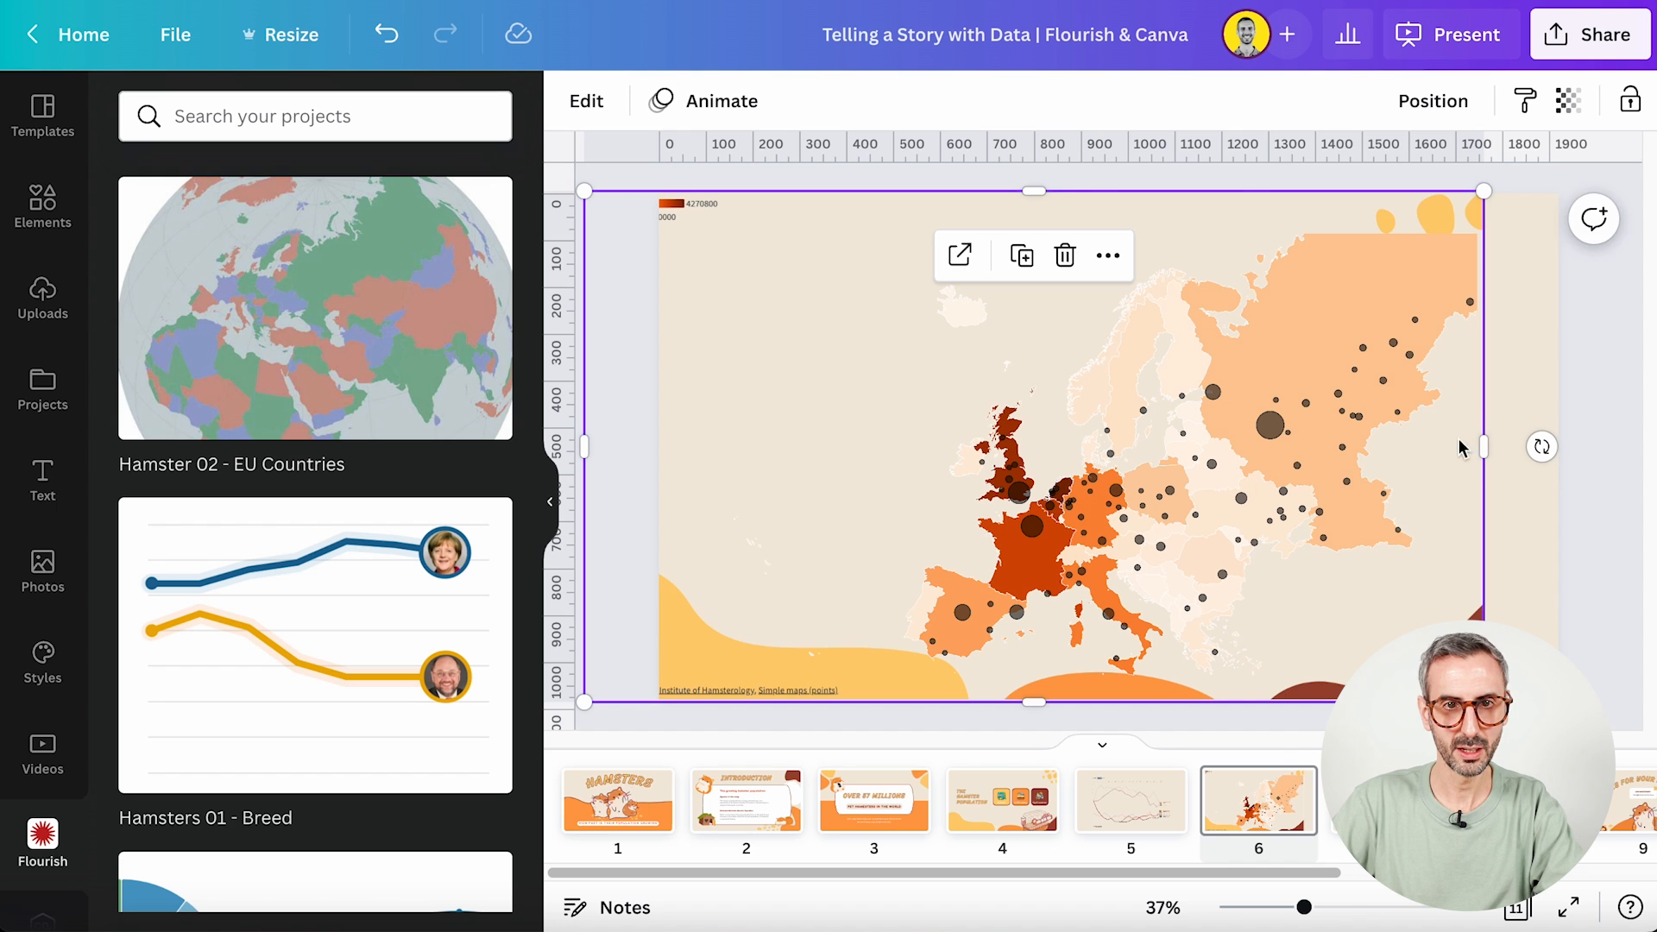
pyautogui.moveTo(1483, 449); pyautogui.dragTo(1558, 432)
pyautogui.click(1628, 359)
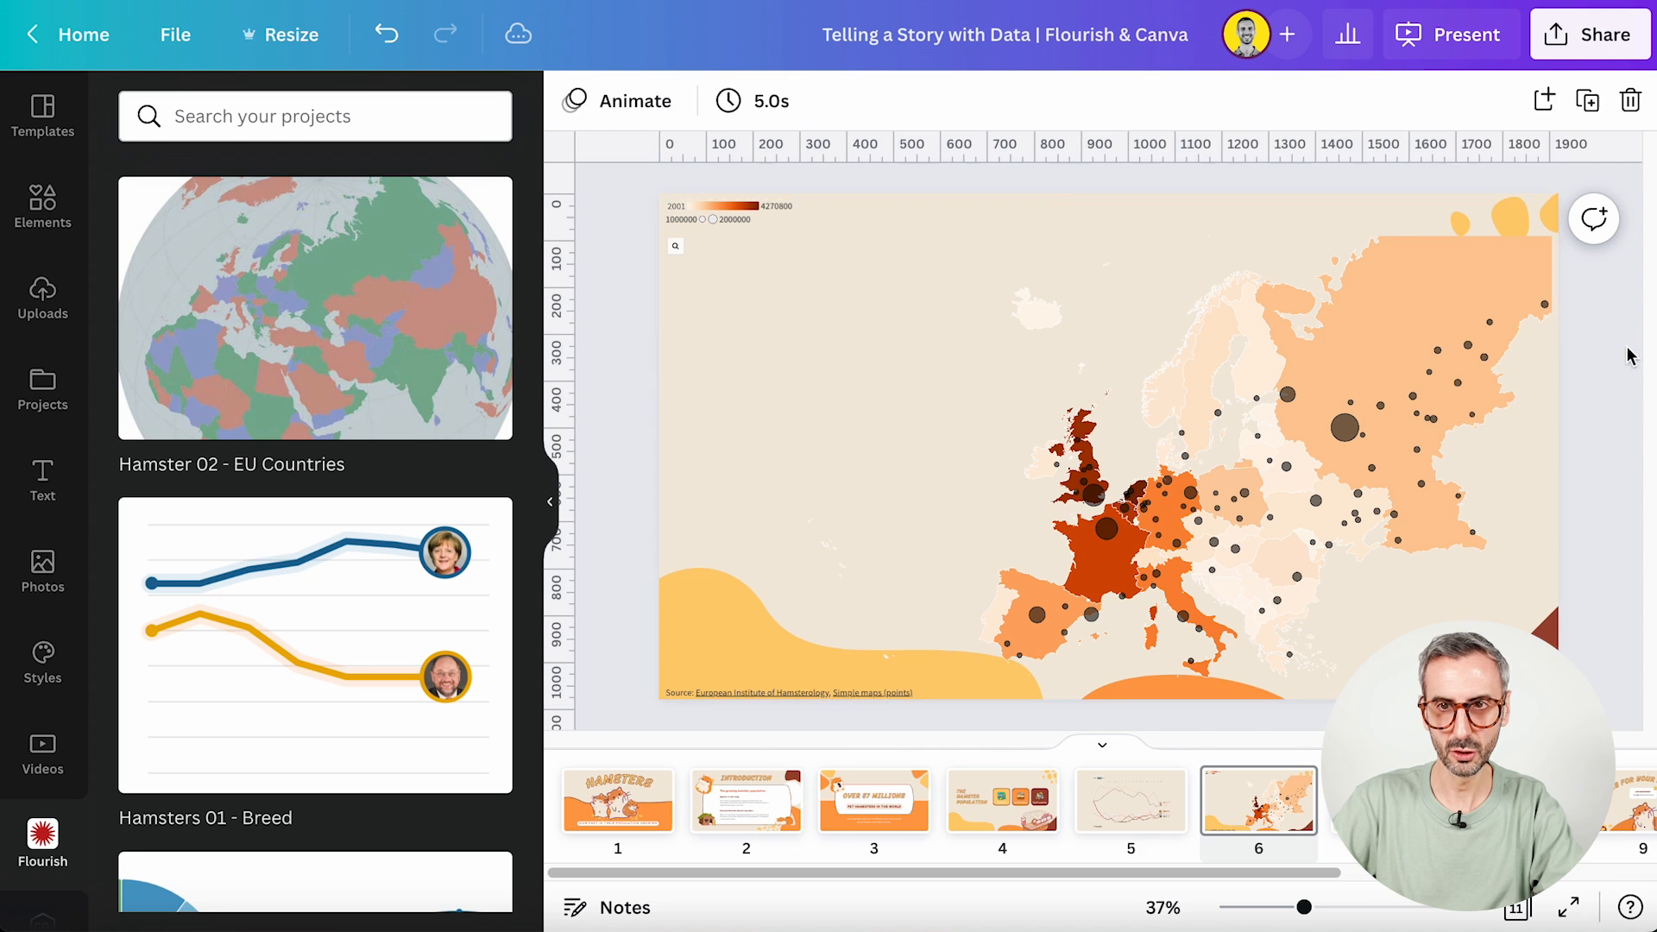
# - Show page 6 in full screen and search the embedded map for Belgium
pyautogui.click(1568, 906)
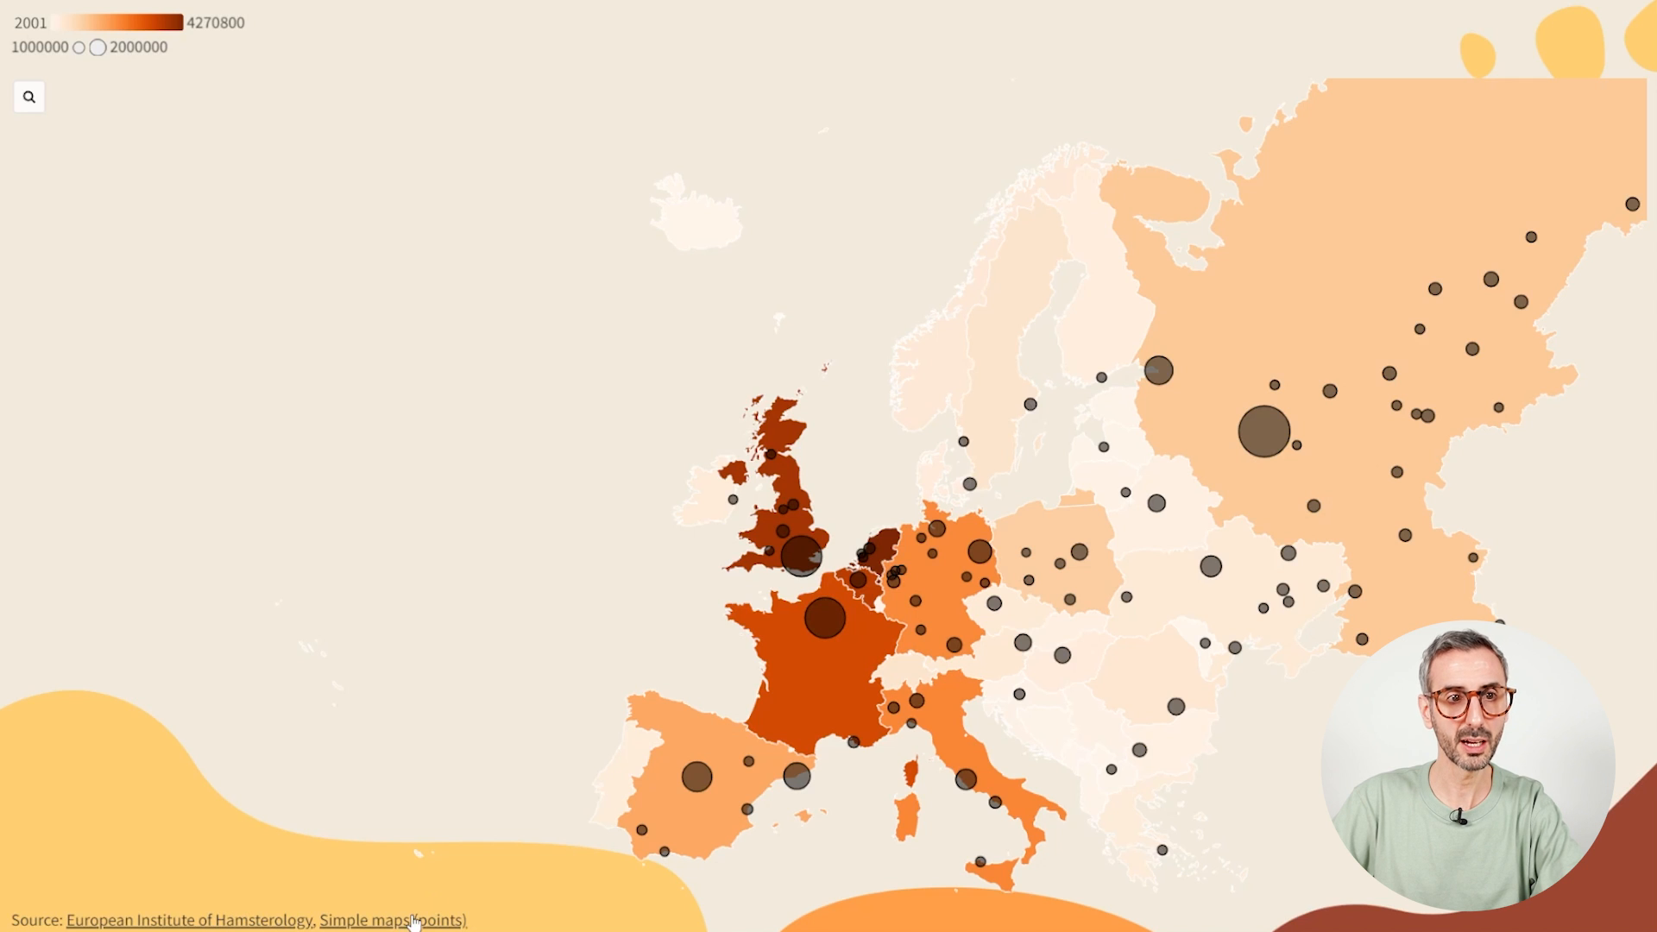
pyautogui.click(32, 96)
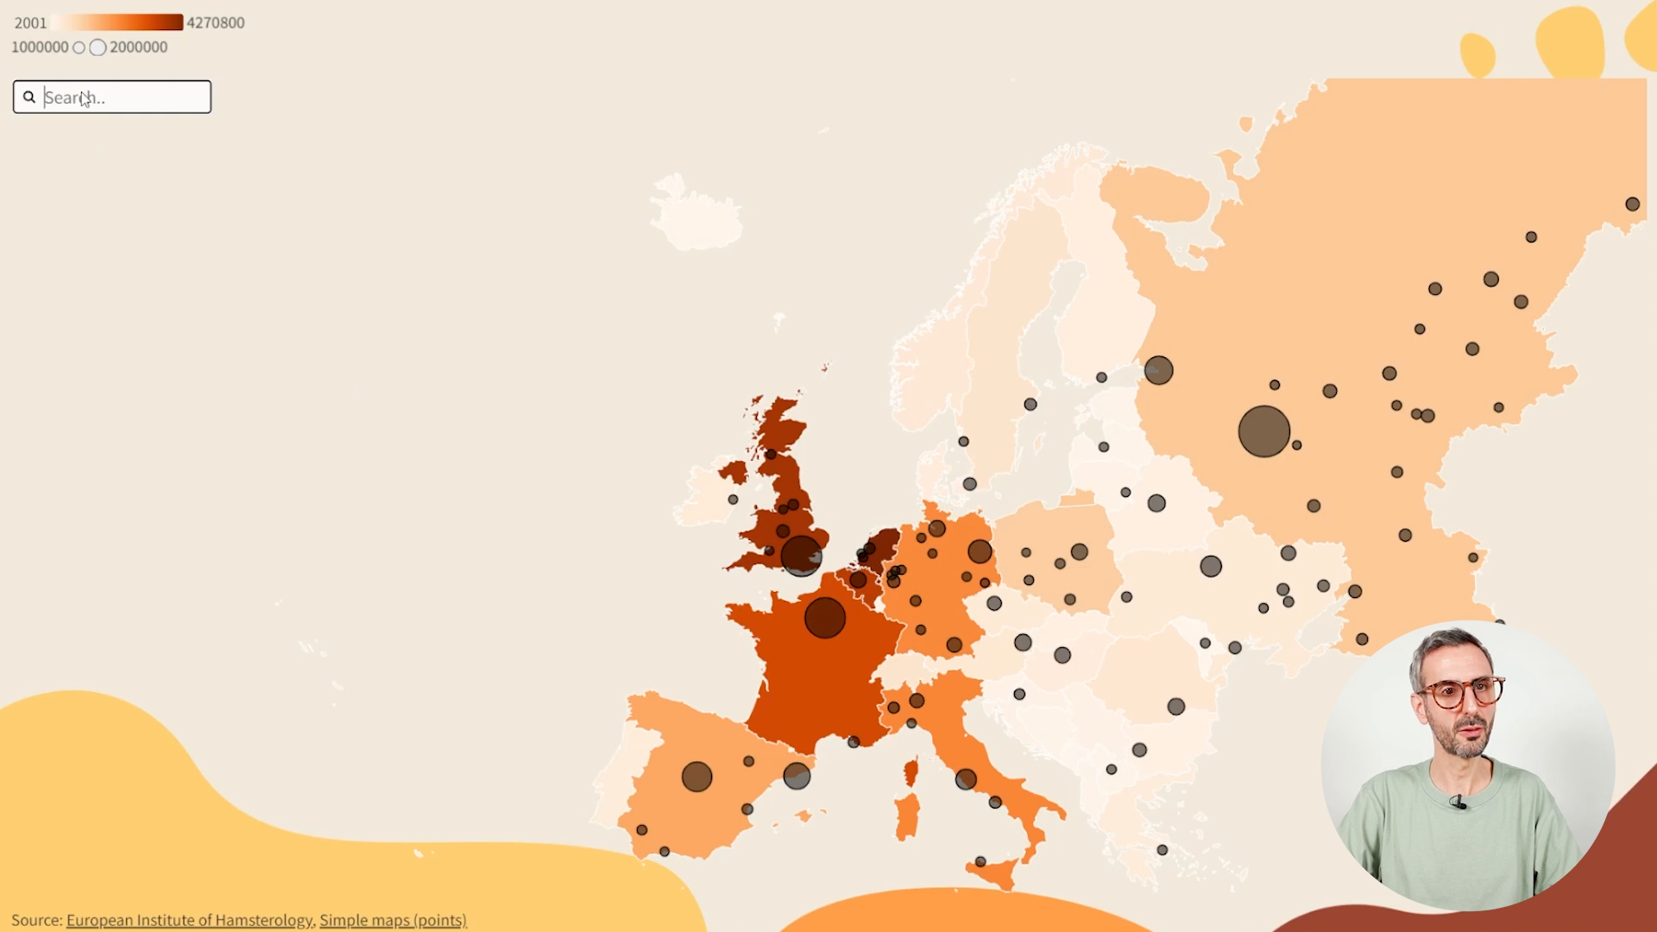
pyautogui.write('Belgiu')
pyautogui.press('Return')
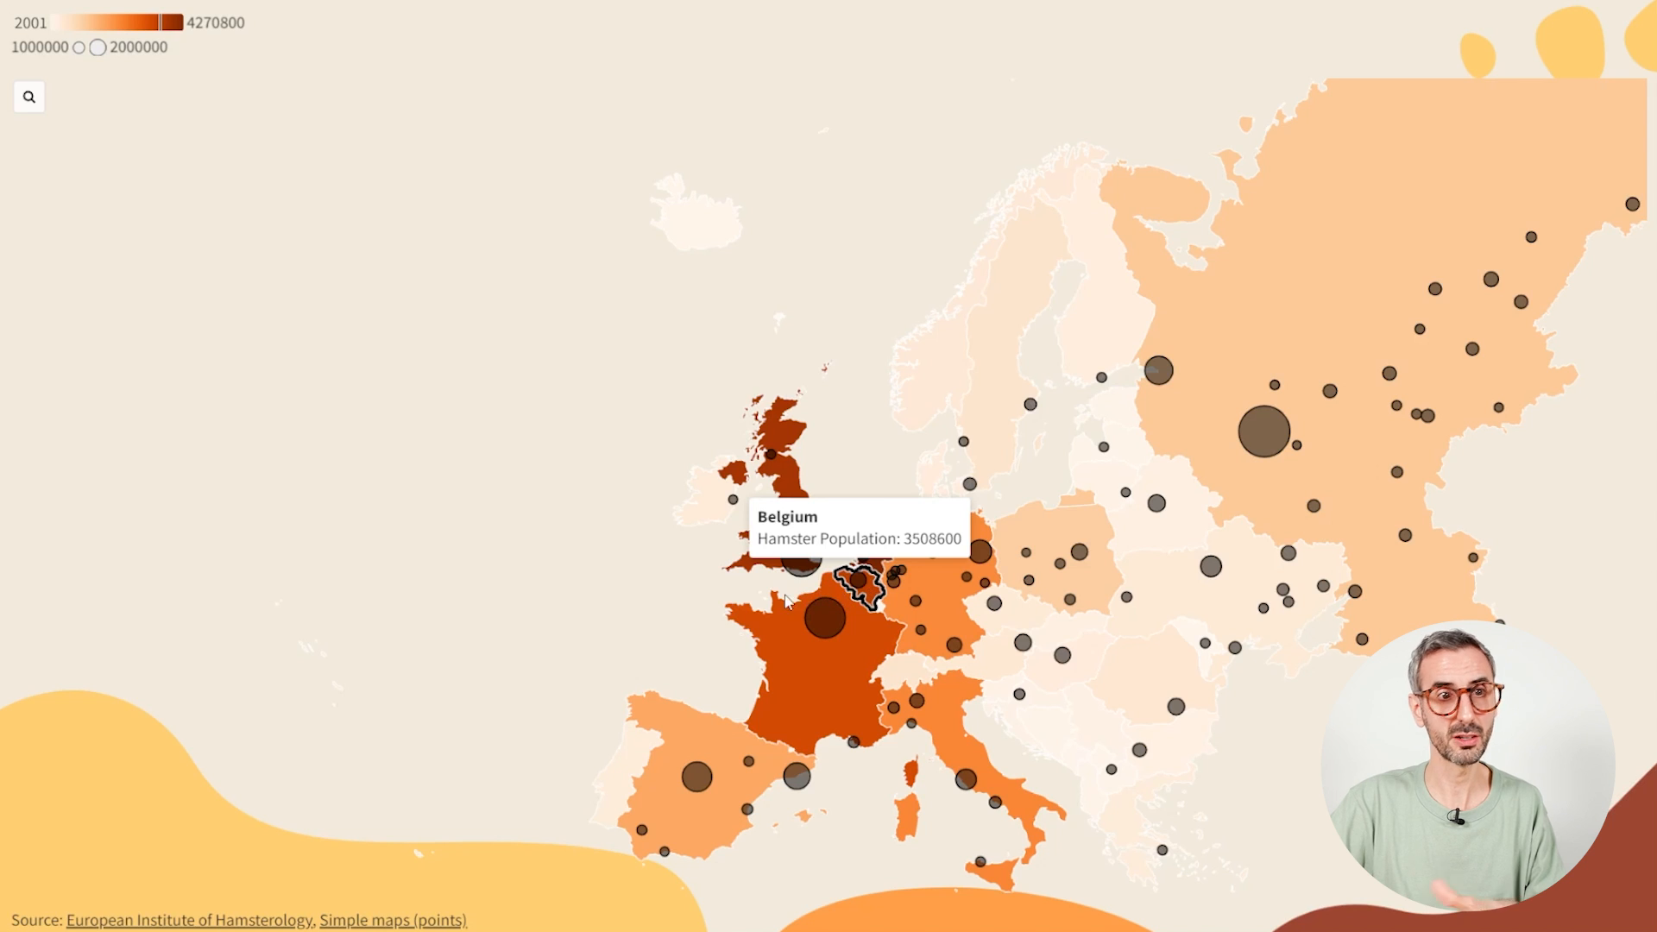
# - Search the full-screen map for France and inspect the popups of several cities and countries
pyautogui.click(30, 100)
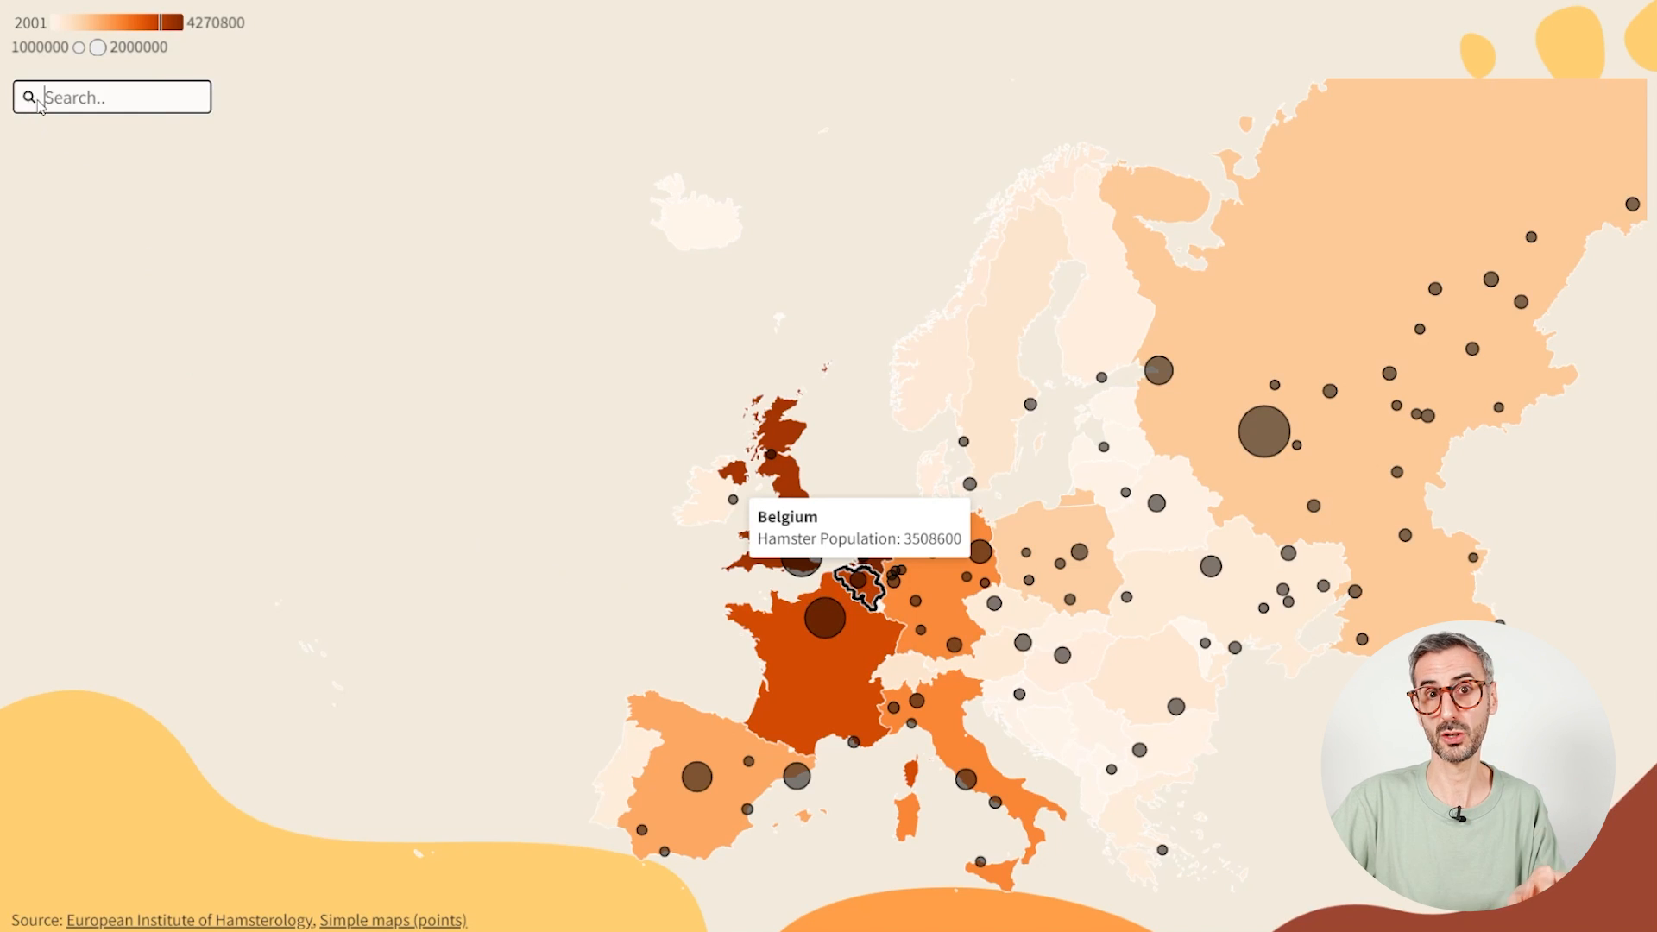
pyautogui.write('fr')
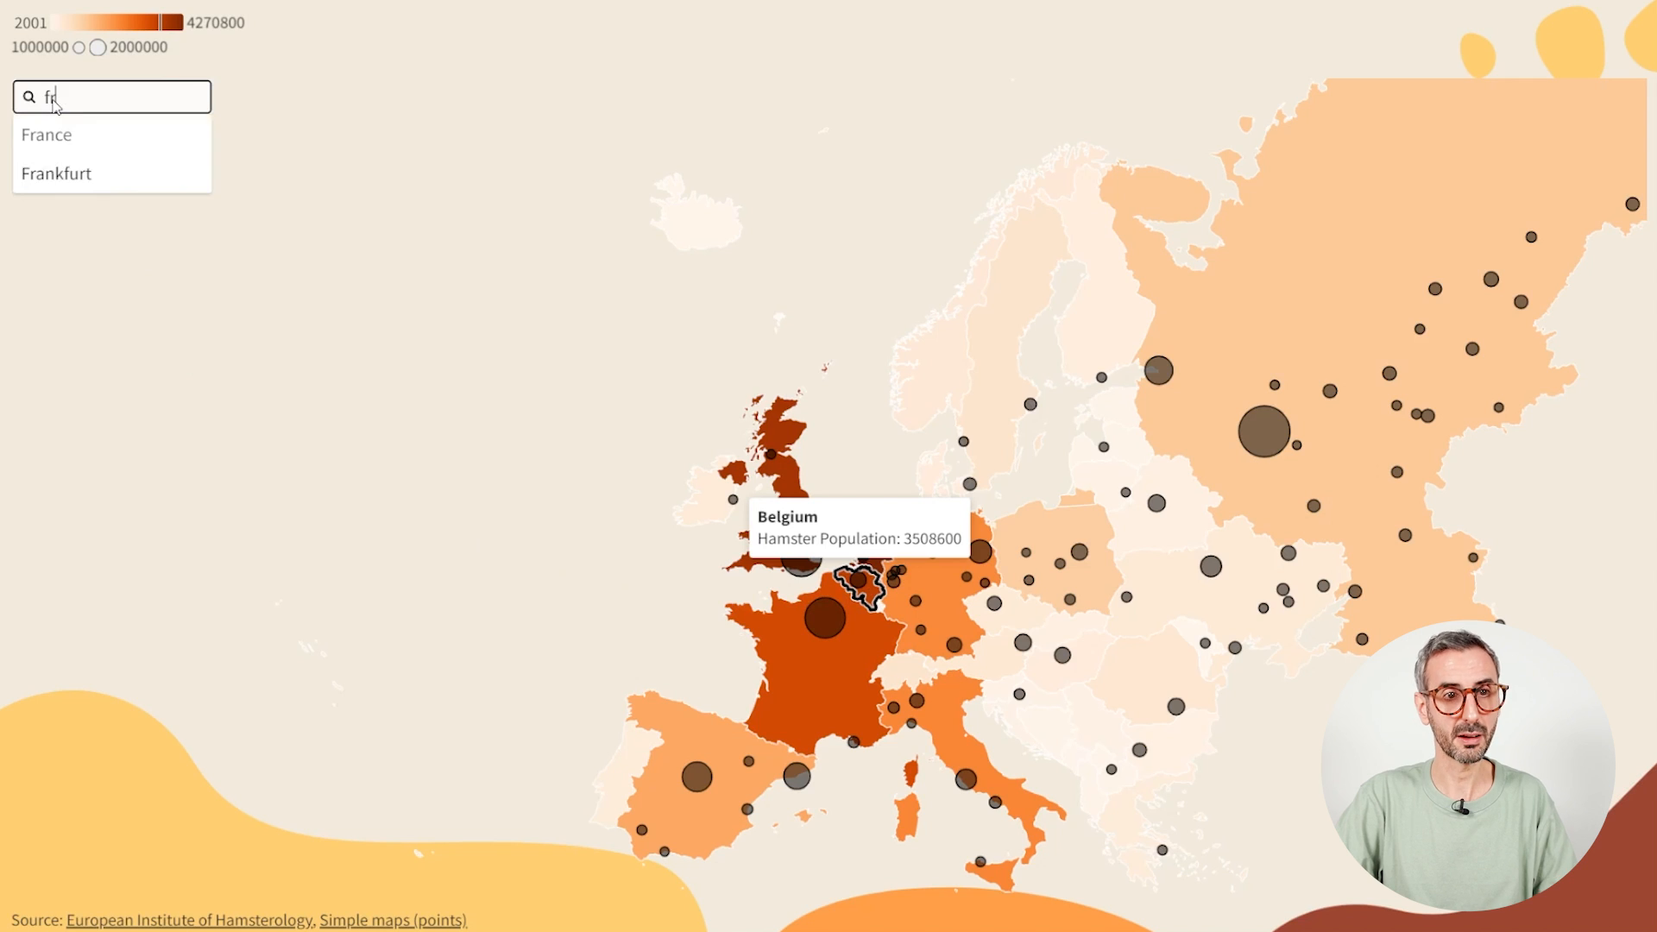
pyautogui.write('ance')
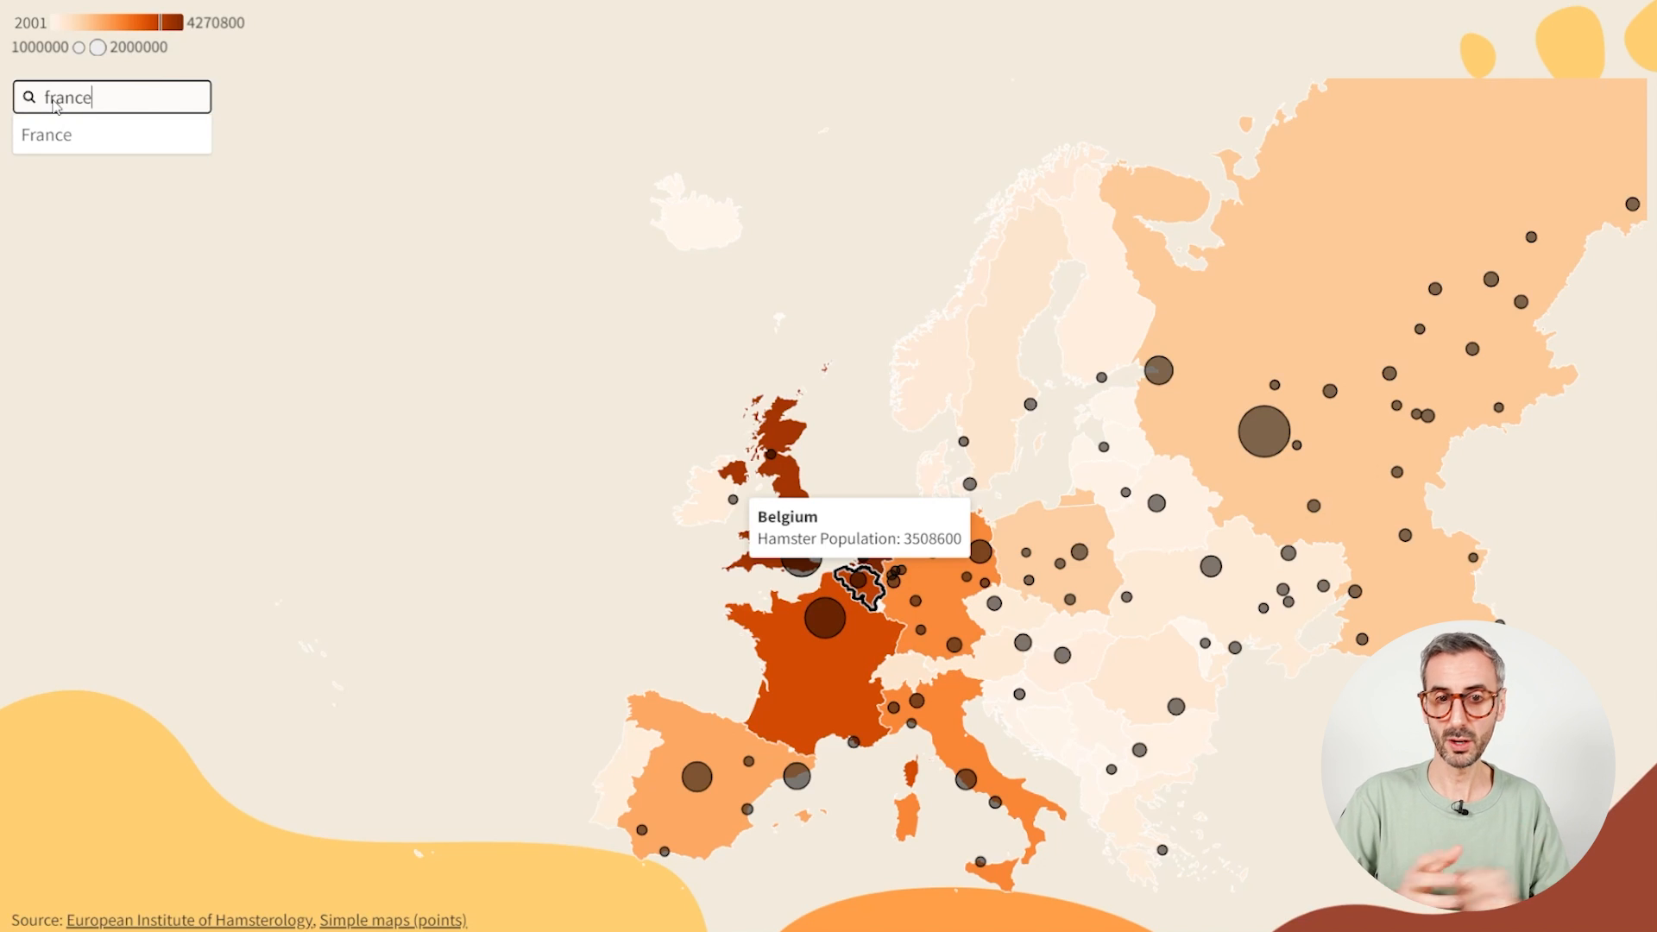
pyautogui.press('Return')
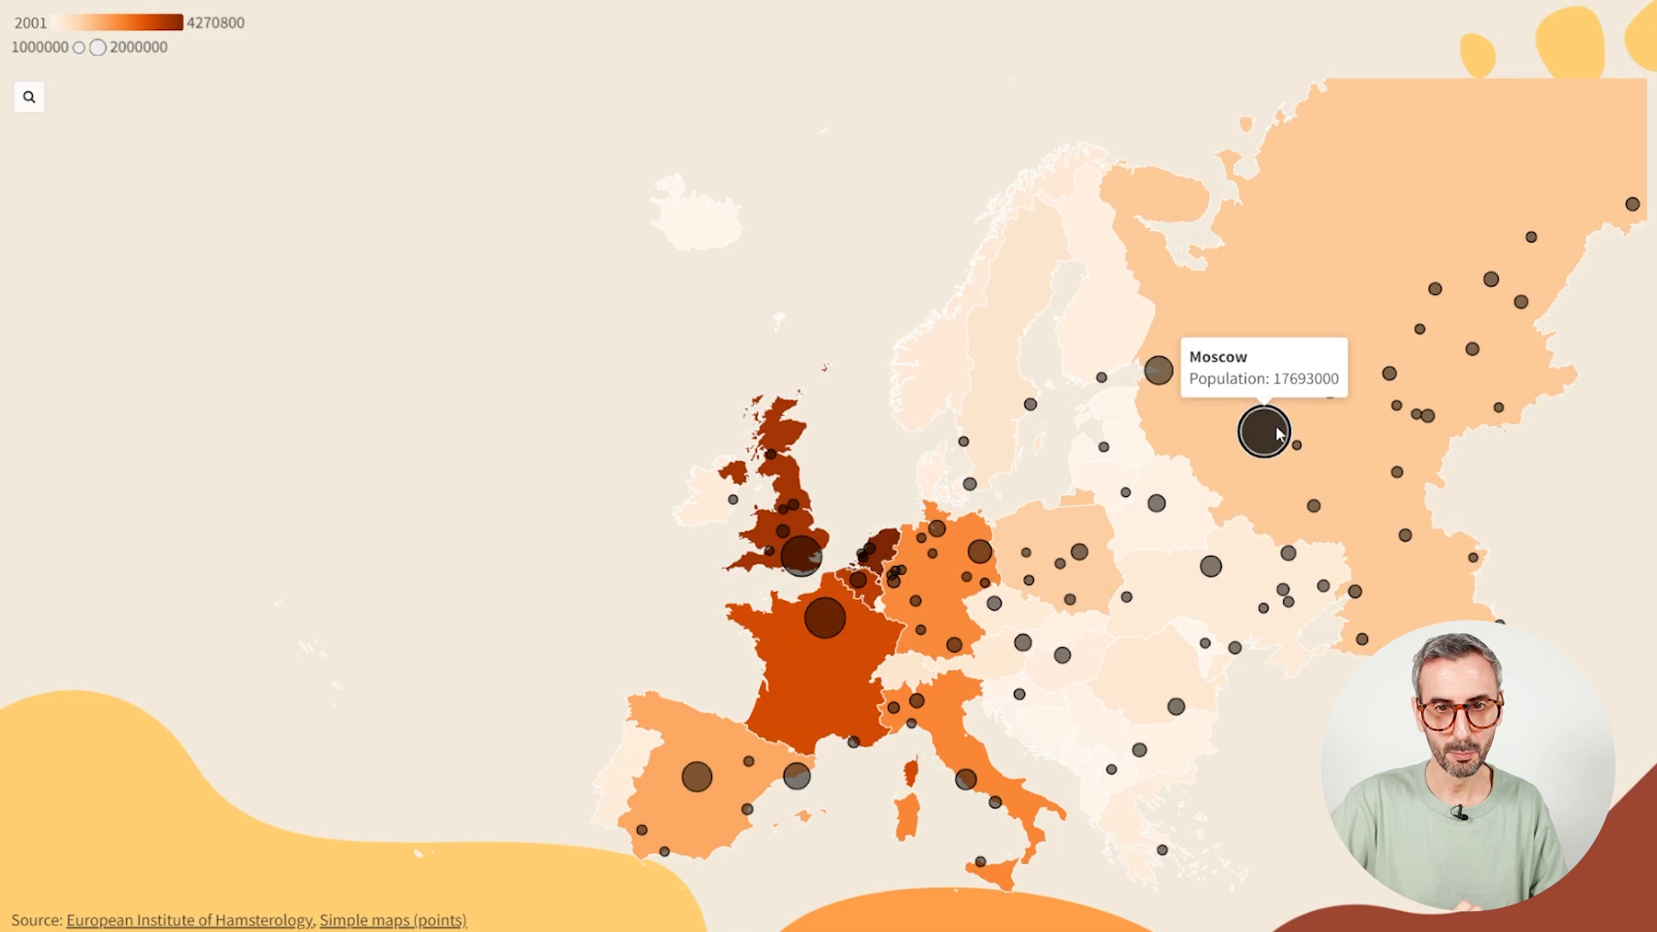
pyautogui.moveTo(1158, 371)
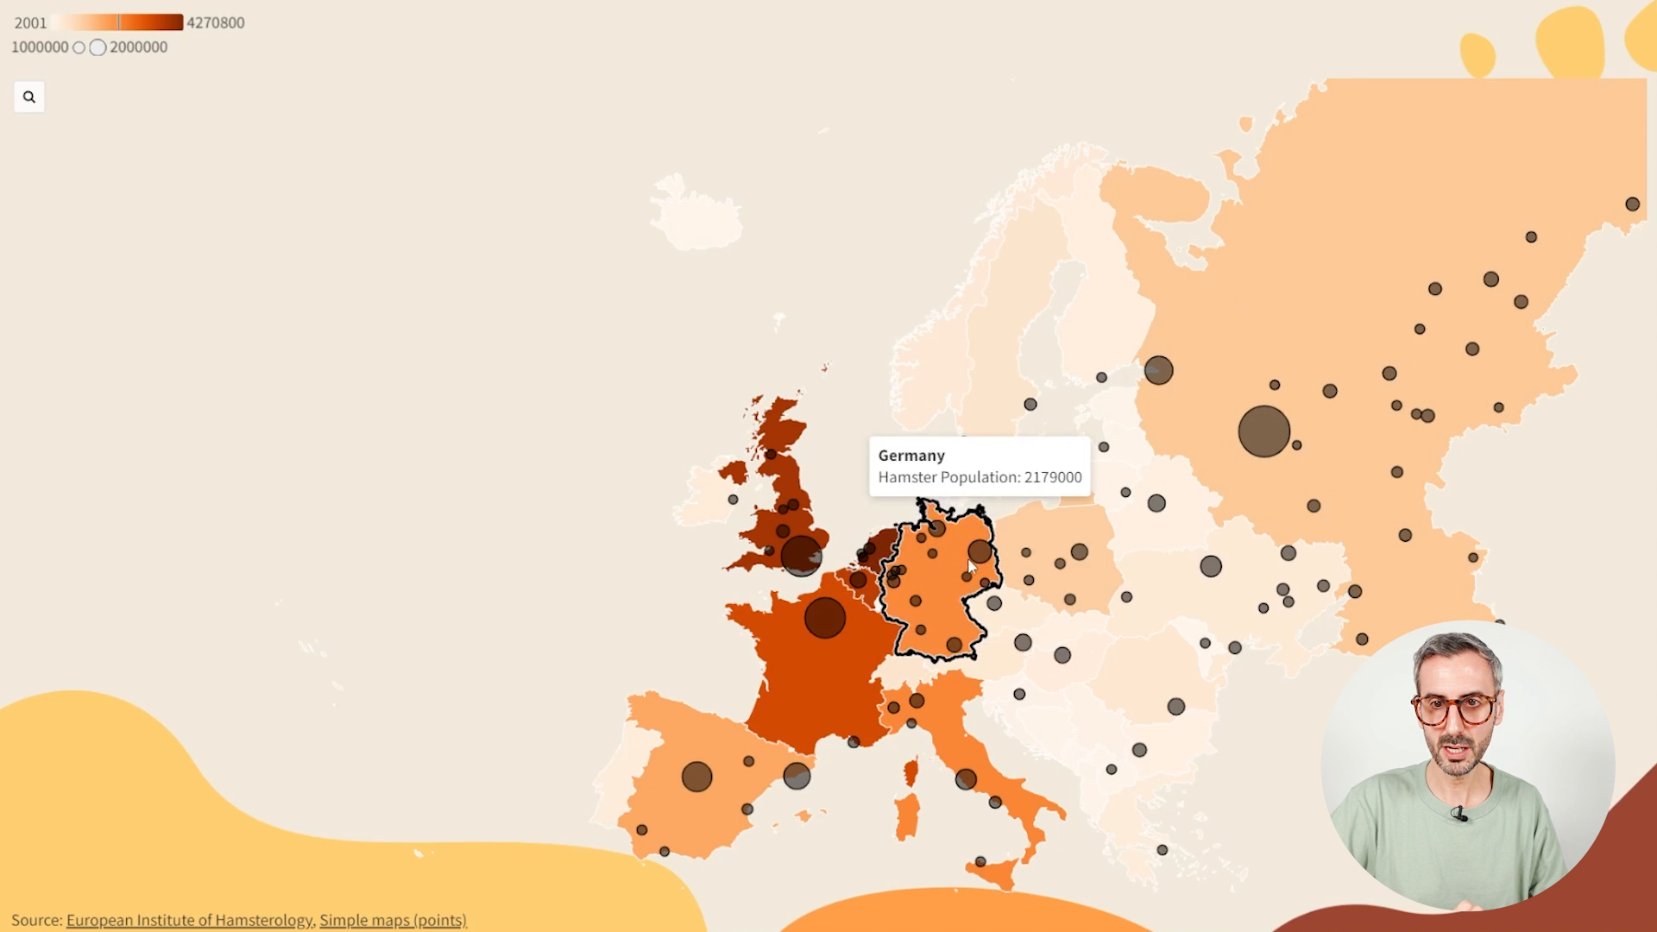
pyautogui.moveTo(987, 553)
pyautogui.moveTo(794, 565)
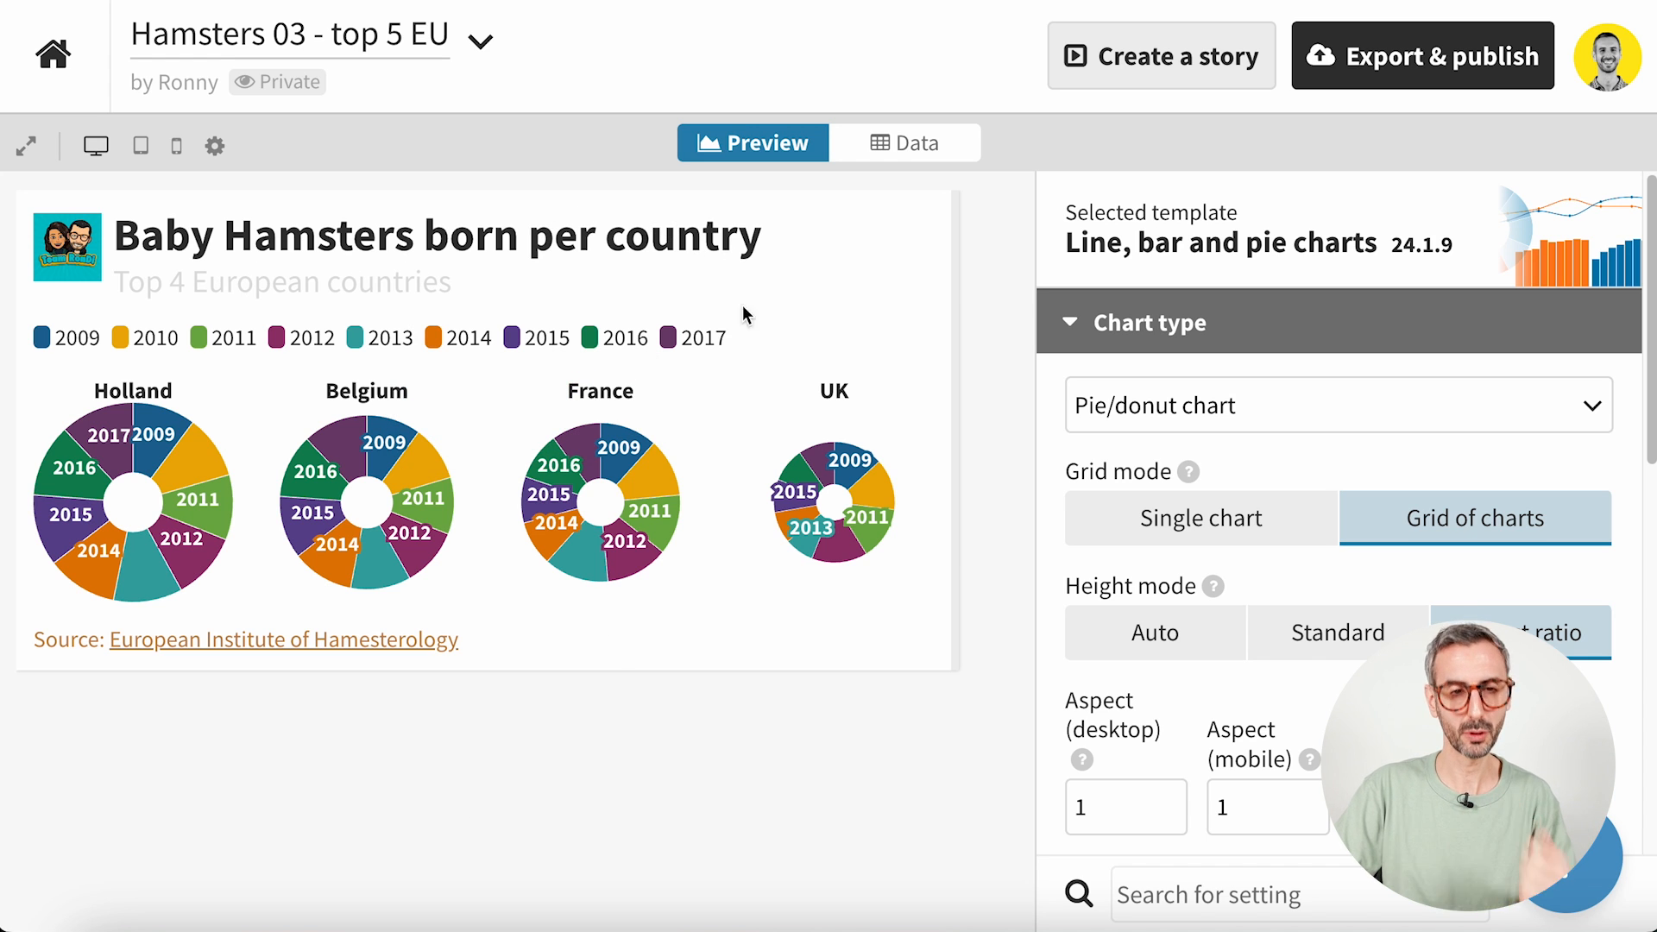
# - In Flourish, change the header title of the Hamsters 03 - top 5 EU chart to "Top 4 EU countries"
pyautogui.click(749, 256)
pyautogui.scroll(-10, 1276, 684)
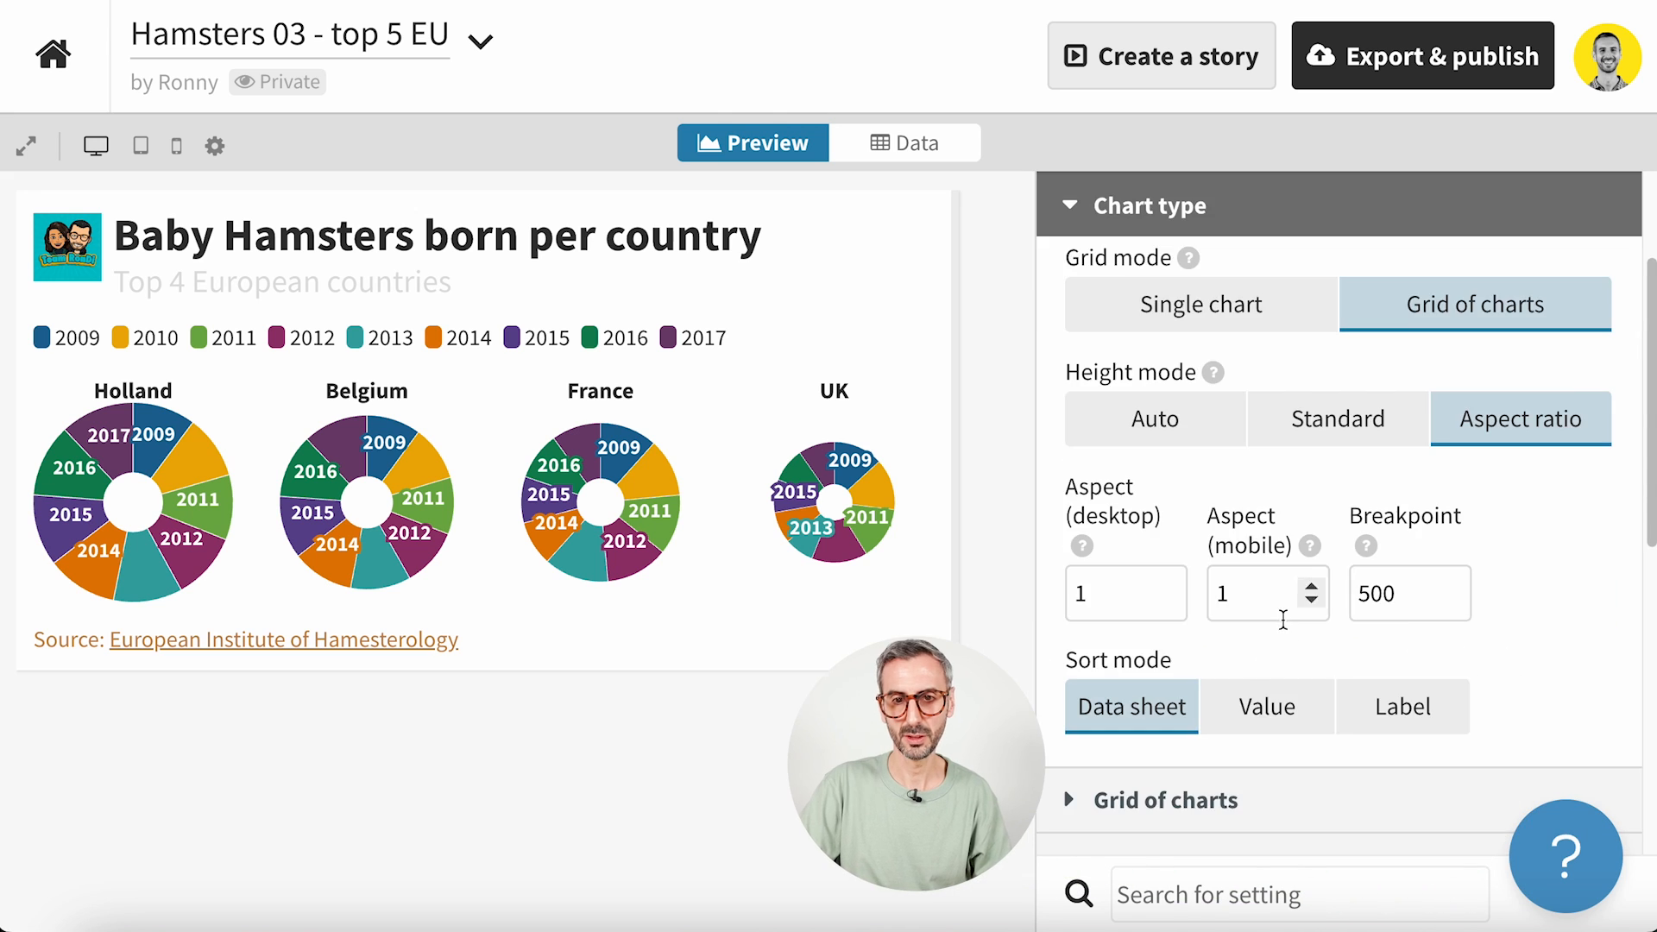
pyautogui.scroll(-3, 1233, 656)
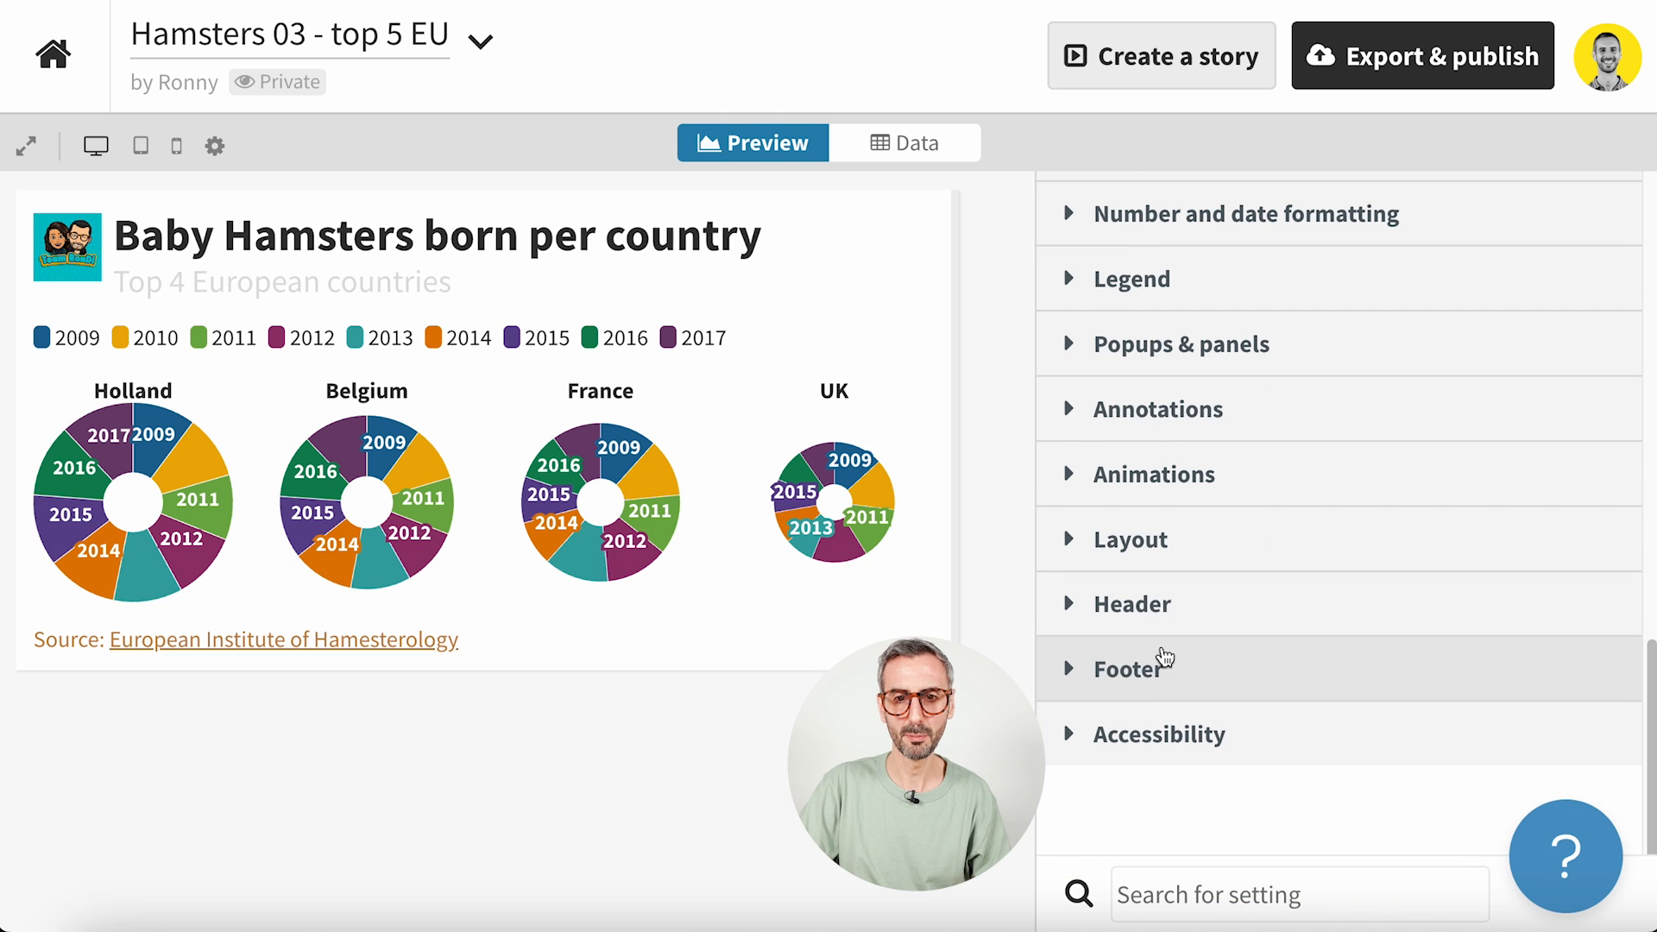
pyautogui.click(1122, 608)
pyautogui.scroll(-2, 1126, 620)
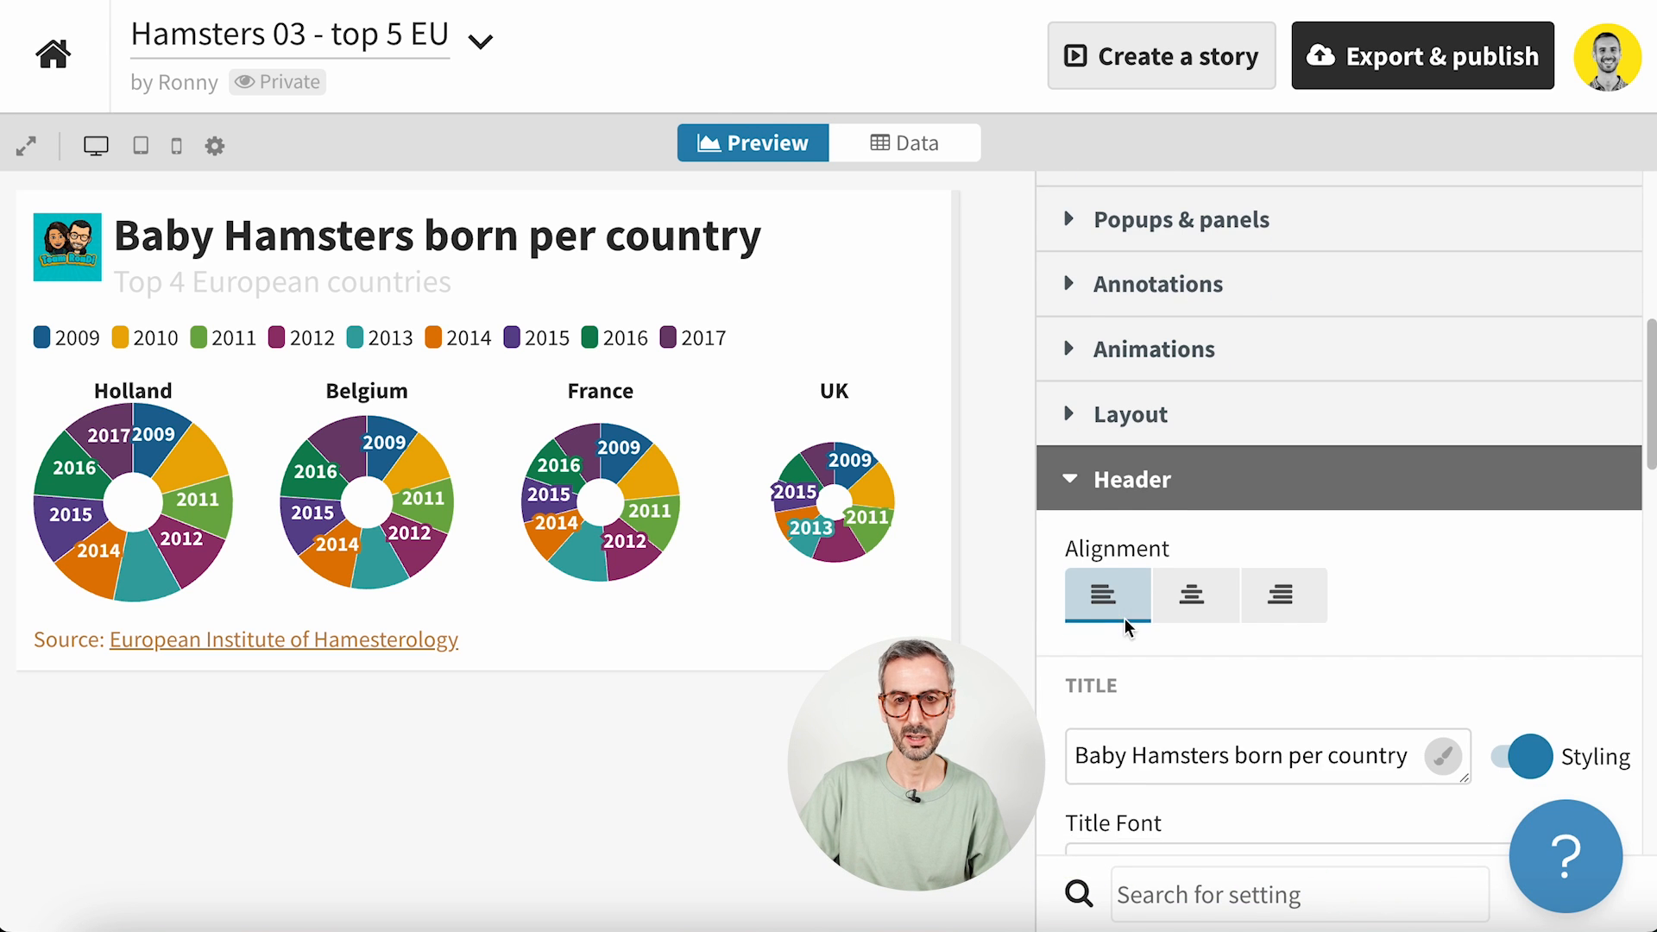
pyautogui.click(1165, 724)
pyautogui.hotkey('ctrl', 'a')
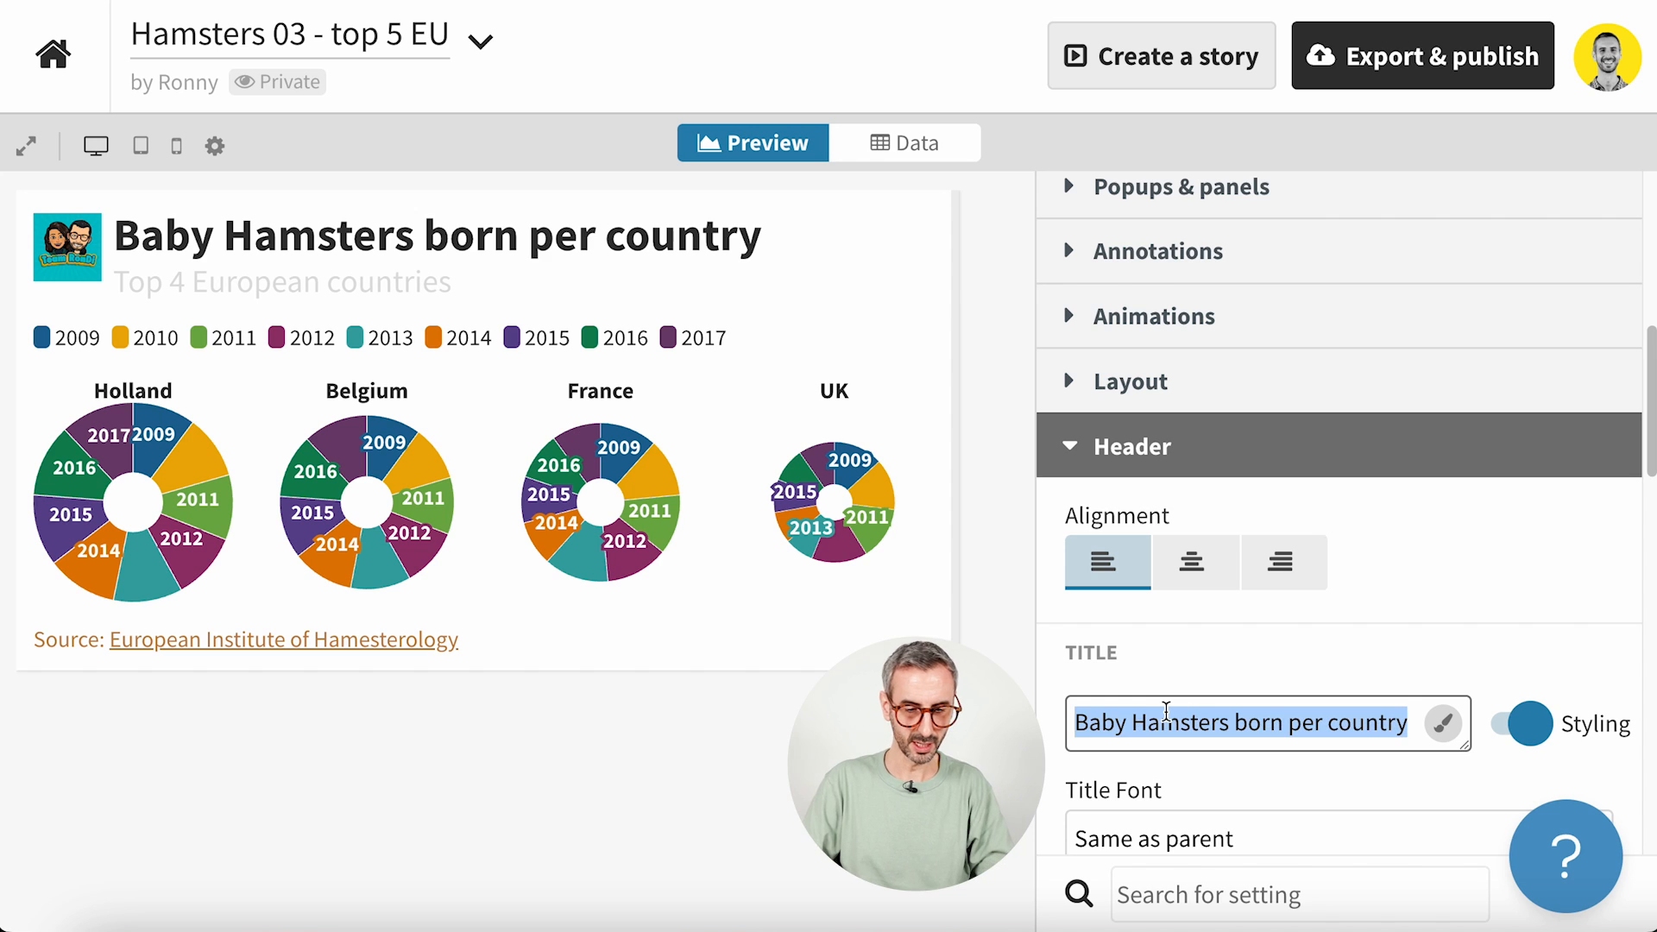
pyautogui.write('Top ')
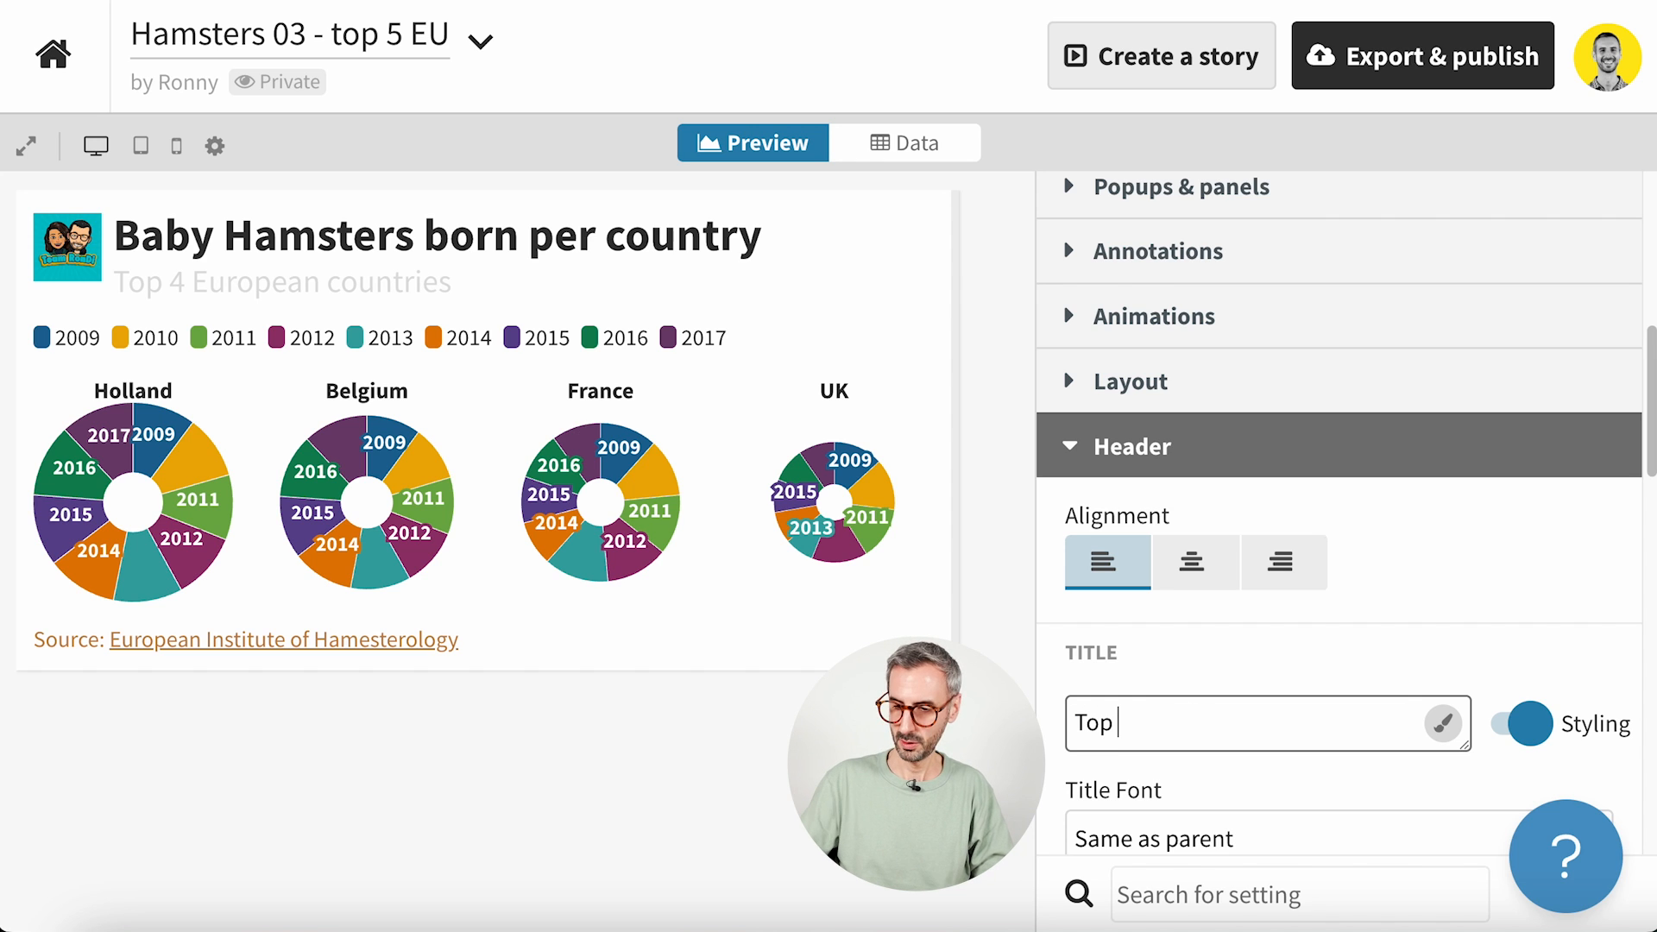
pyautogui.write('4 EU countries')
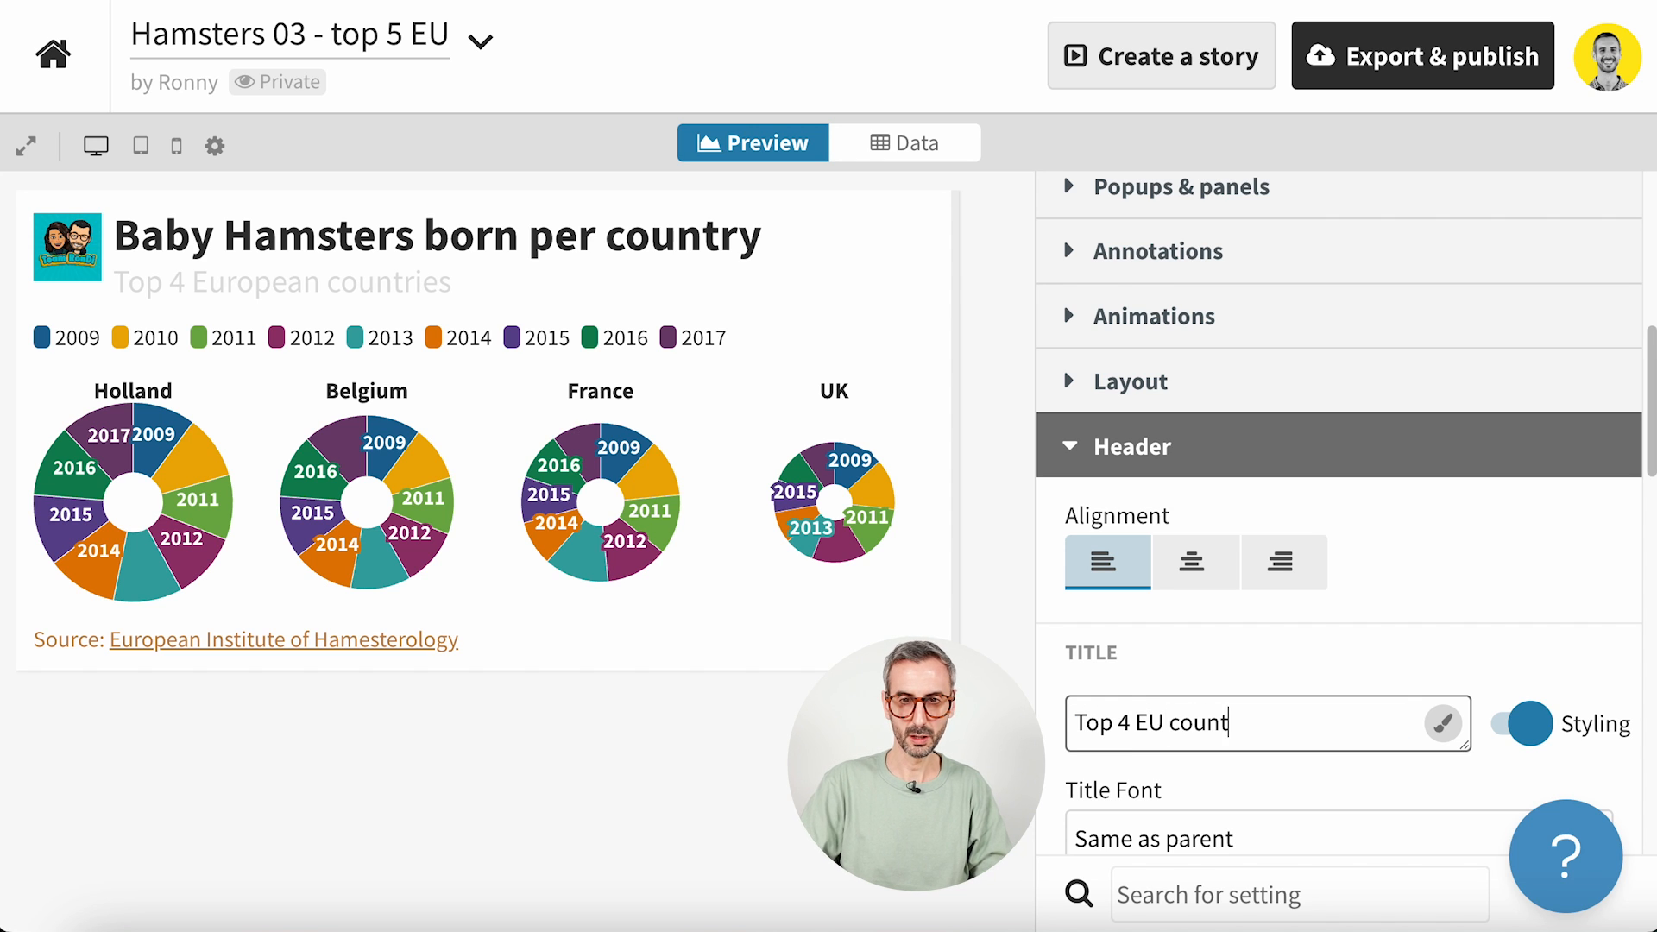
pyautogui.click(1412, 653)
# - Disable the logo image in the chart's header and collapse the Header settings
pyautogui.scroll(-6, 1384, 698)
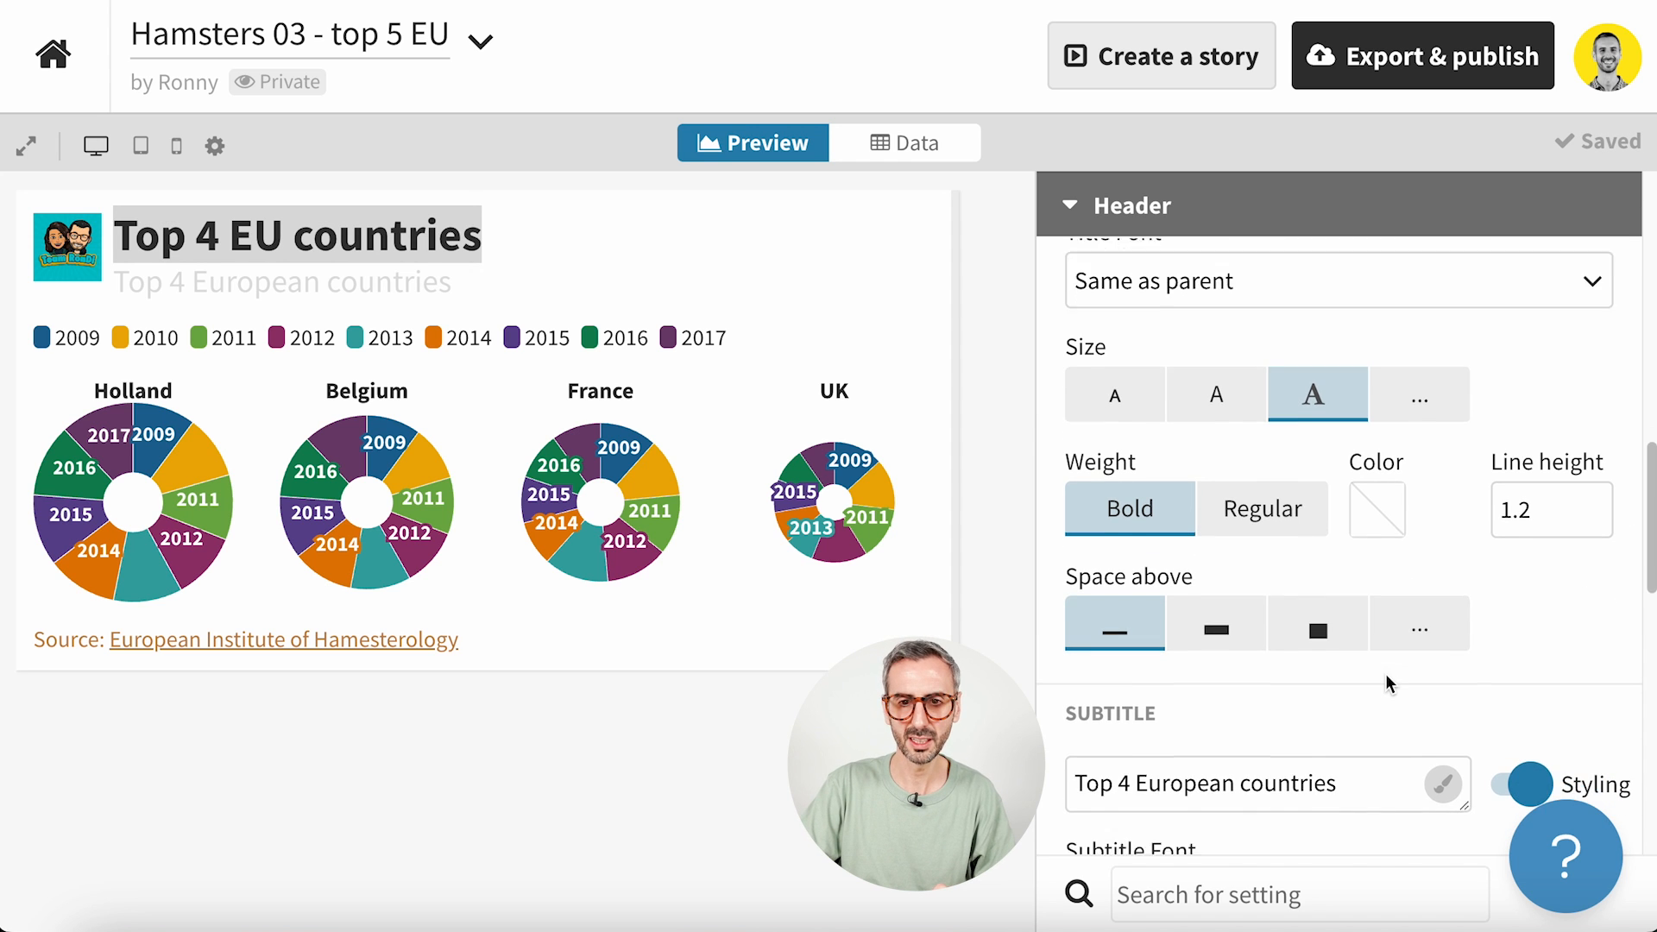
pyautogui.scroll(-3, 1387, 678)
pyautogui.scroll(-3, 1386, 681)
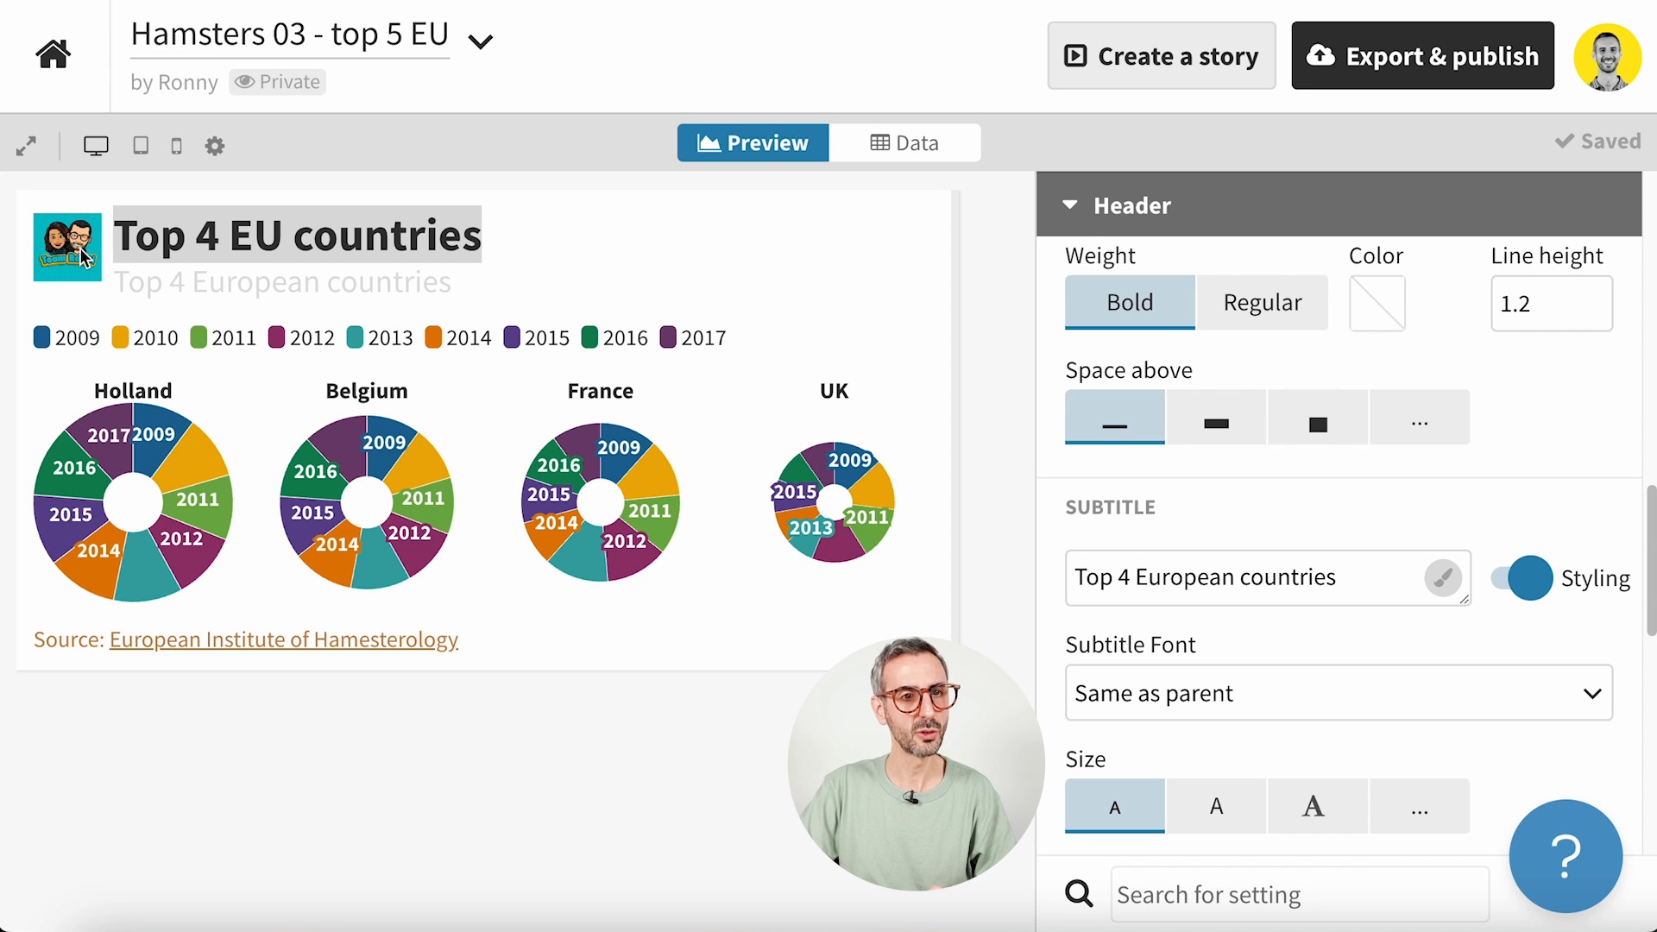
pyautogui.scroll(-8, 1122, 712)
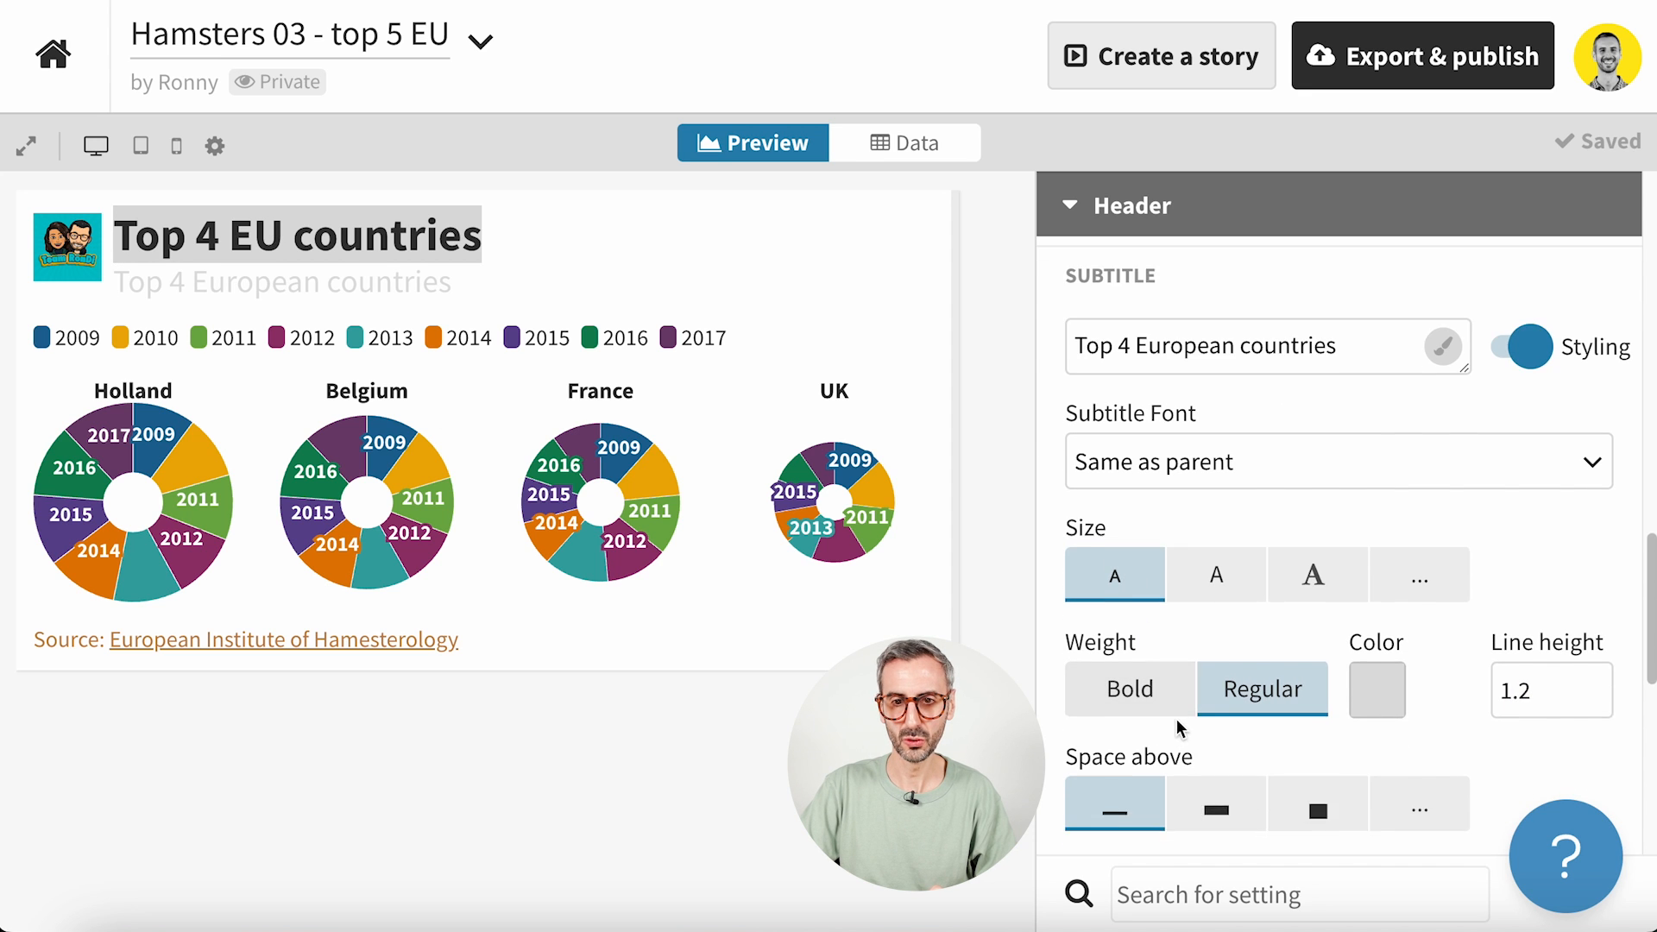
pyautogui.scroll(-15, 1180, 727)
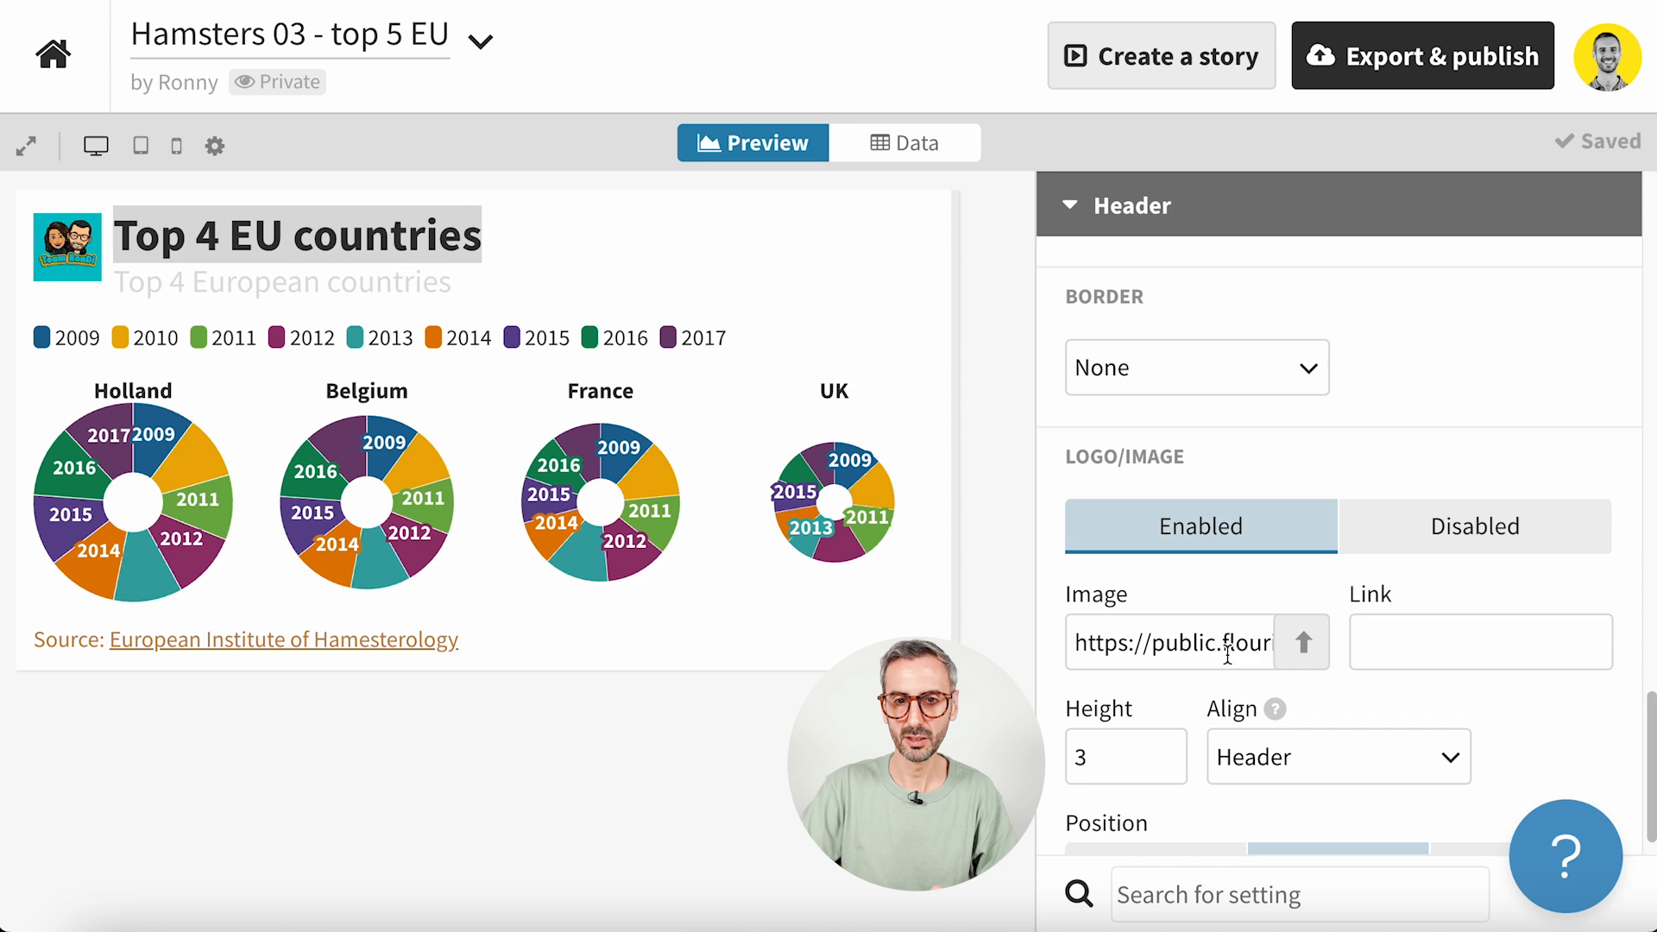
pyautogui.click(1322, 648)
pyautogui.click(1320, 651)
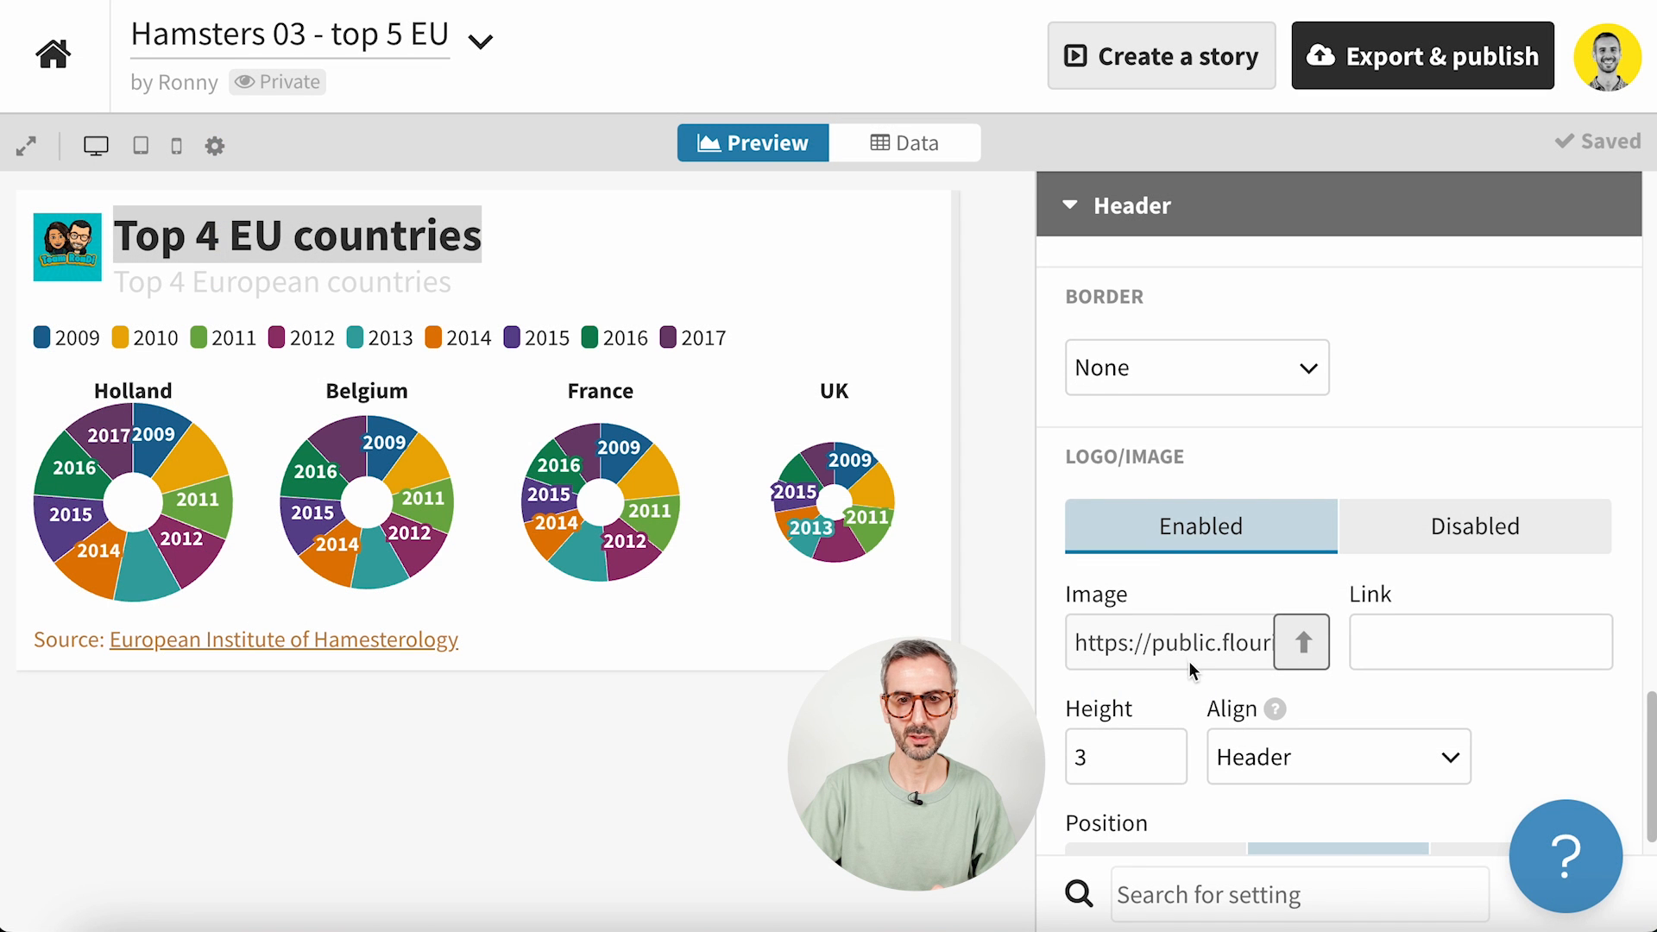
pyautogui.scroll(-3, 1168, 656)
pyautogui.scroll(1, 1286, 781)
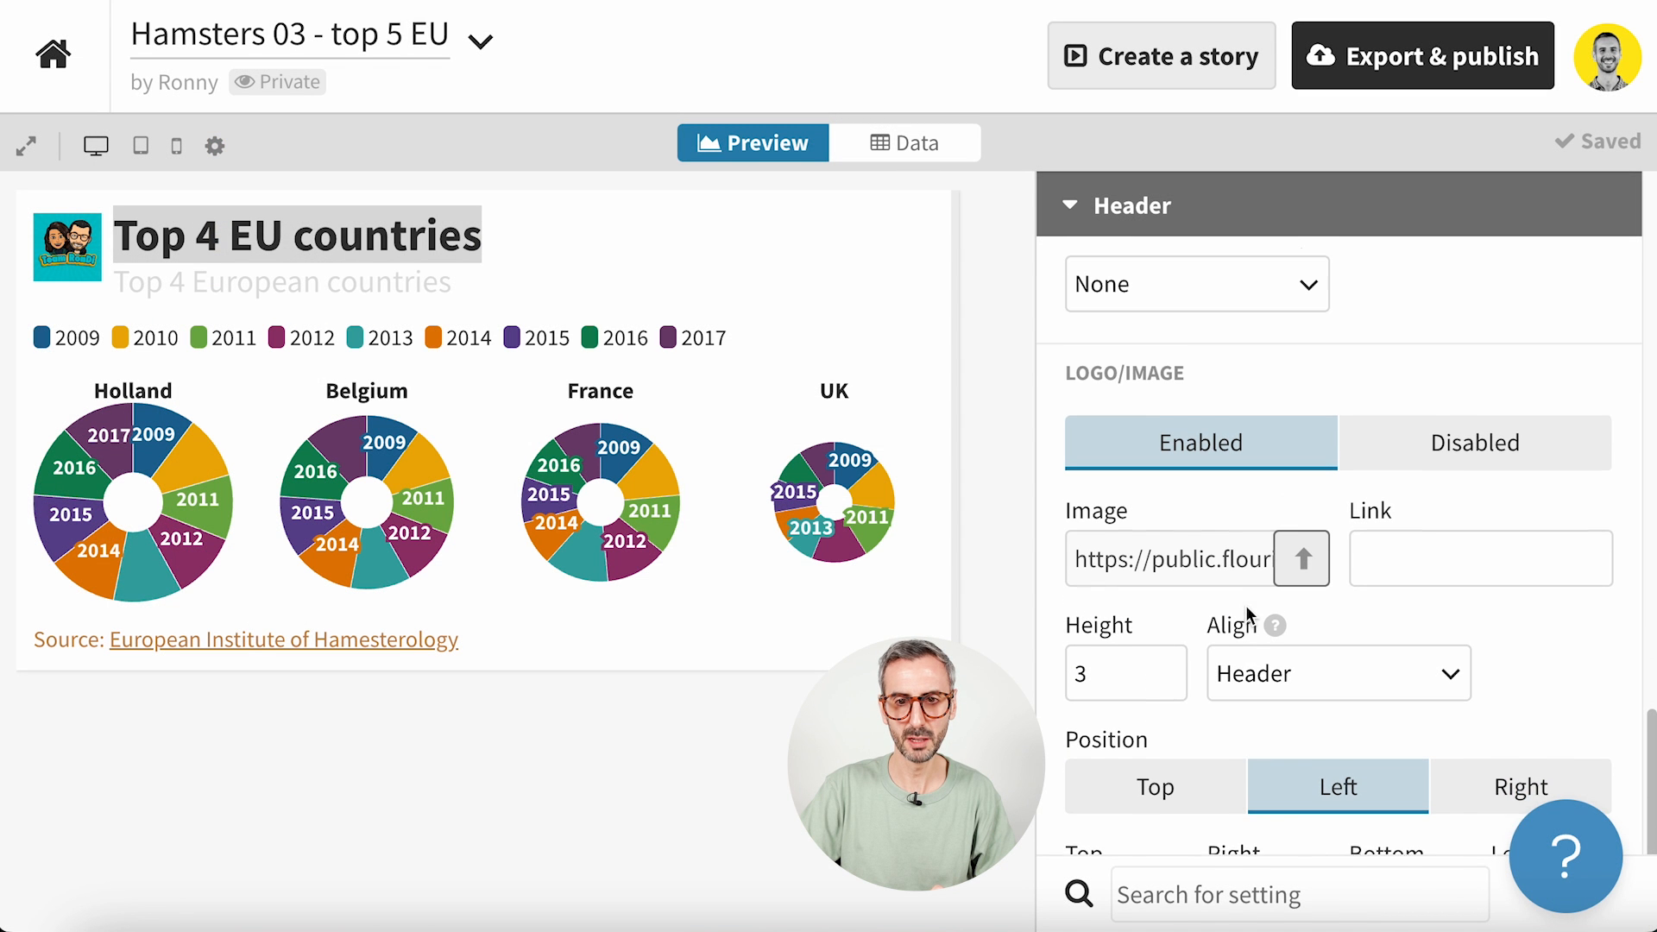
pyautogui.click(1486, 466)
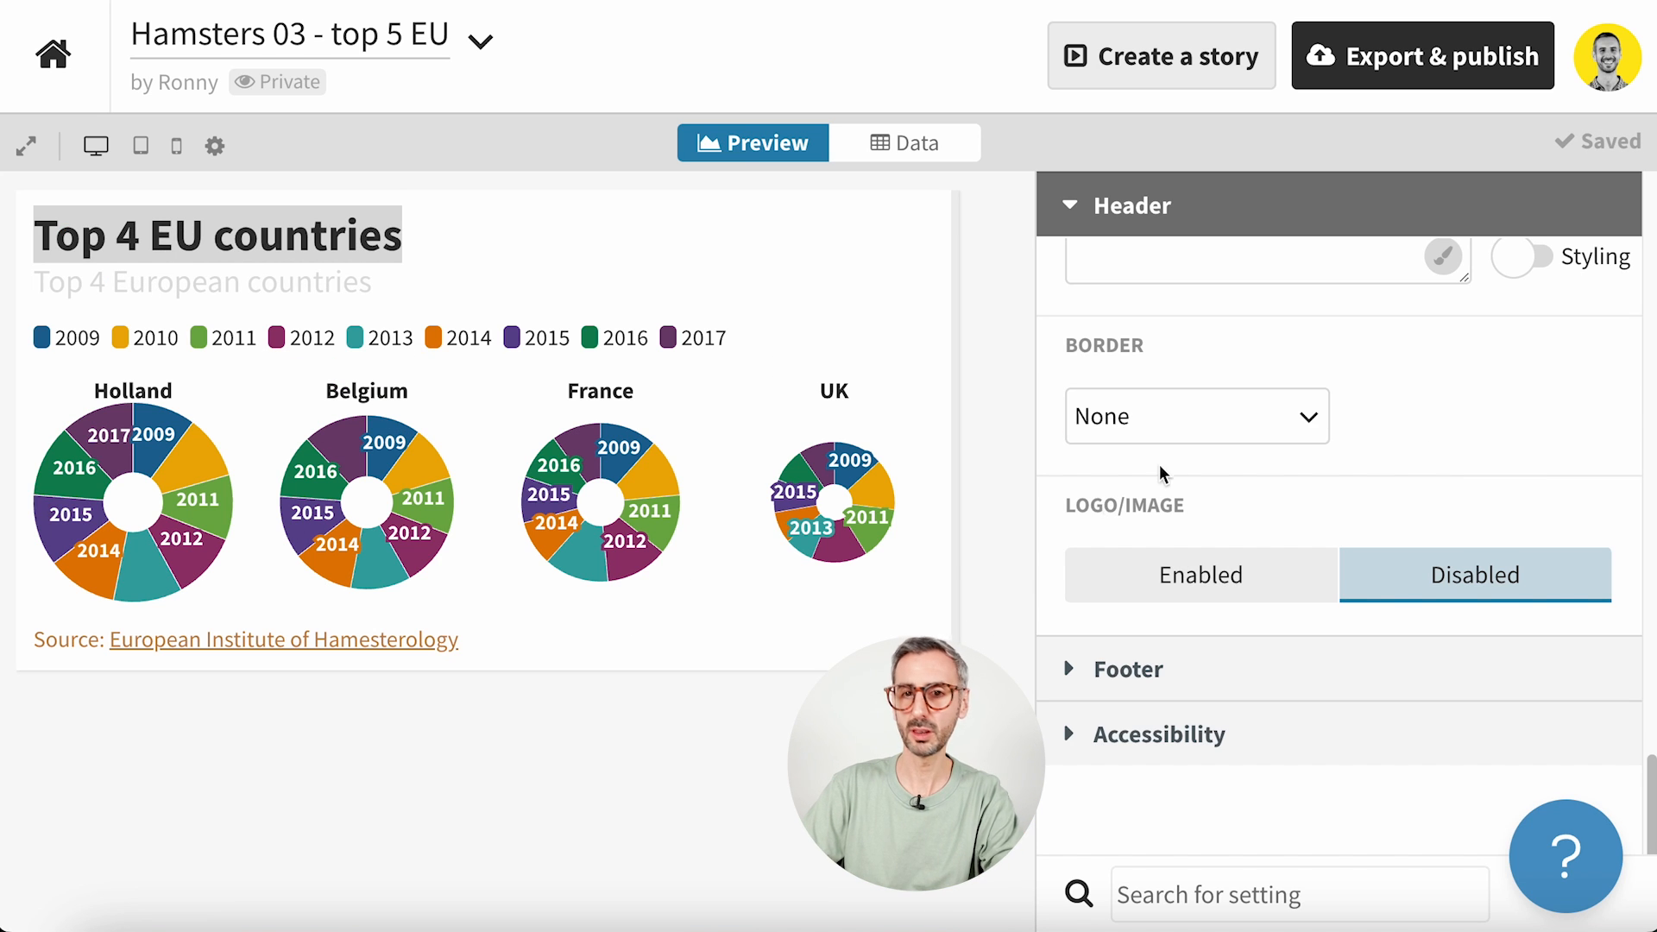
pyautogui.scroll(3, 1165, 471)
pyautogui.click(1070, 205)
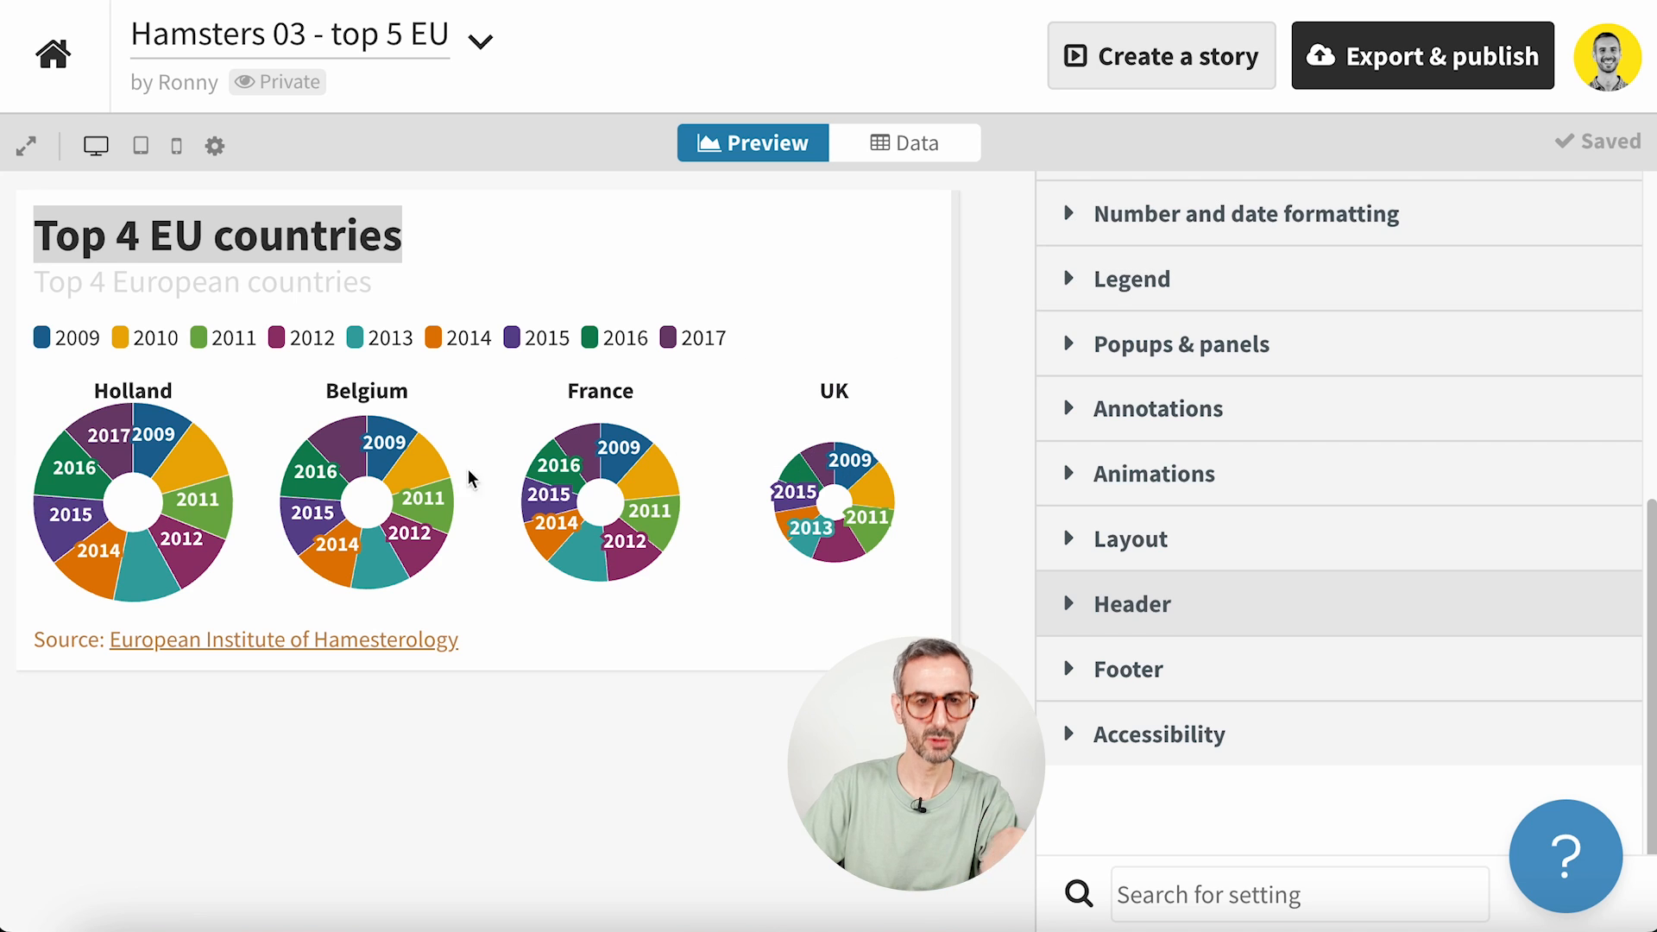
pyautogui.moveTo(573, 449)
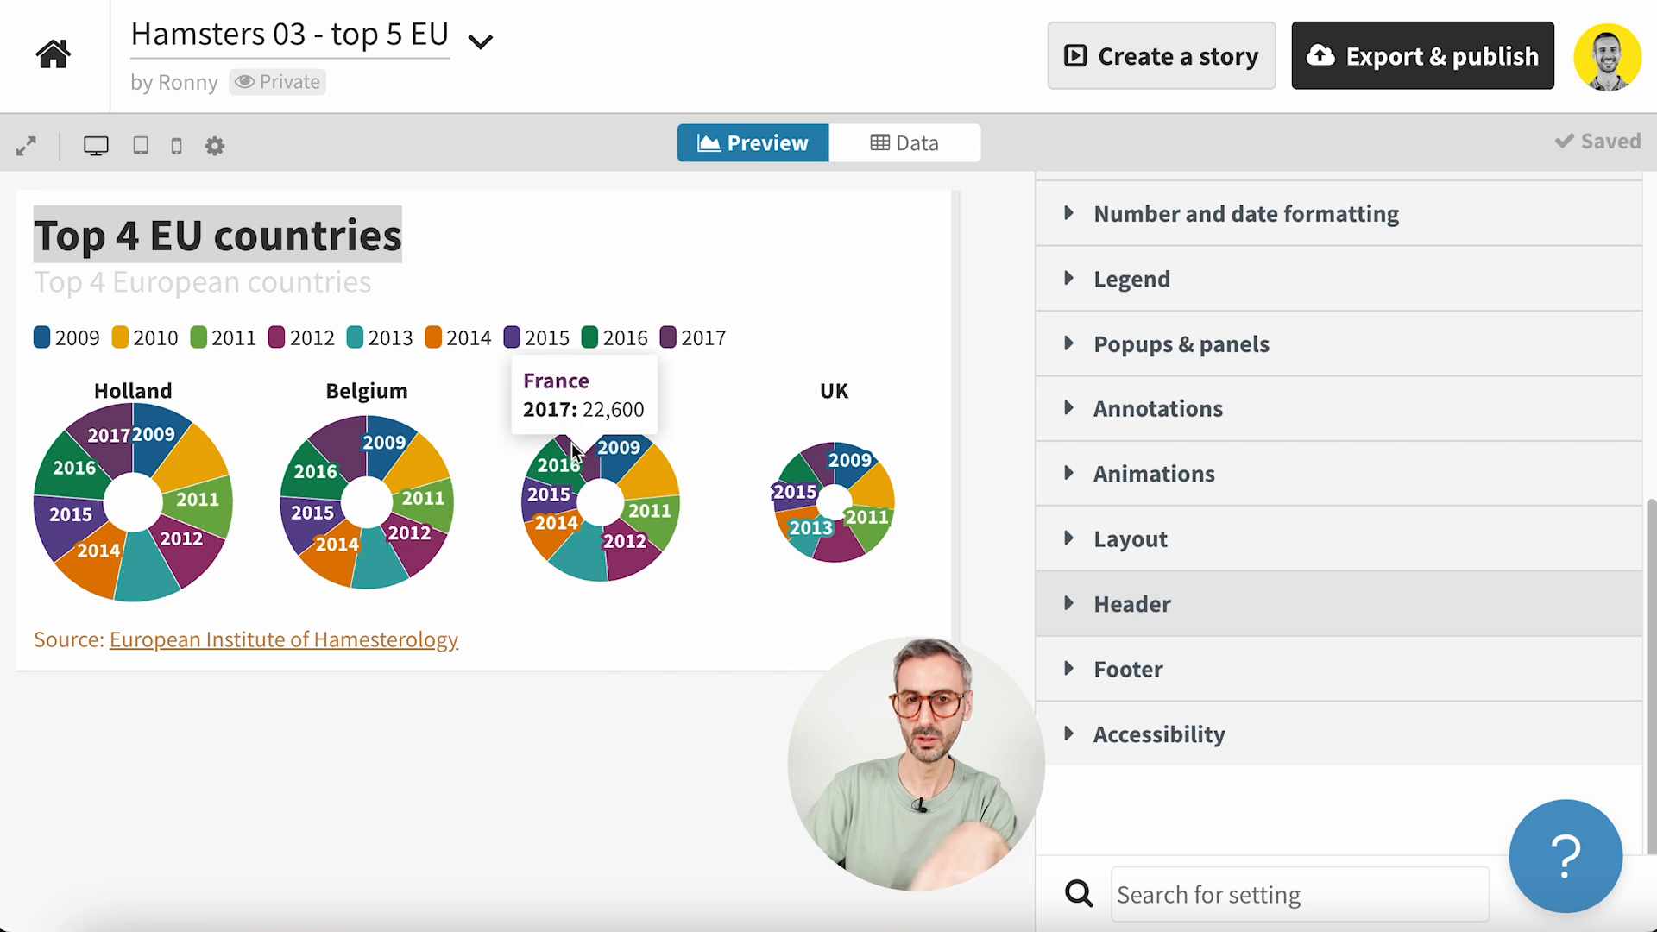
pyautogui.scroll(1, 1322, 544)
pyautogui.scroll(3, 1257, 326)
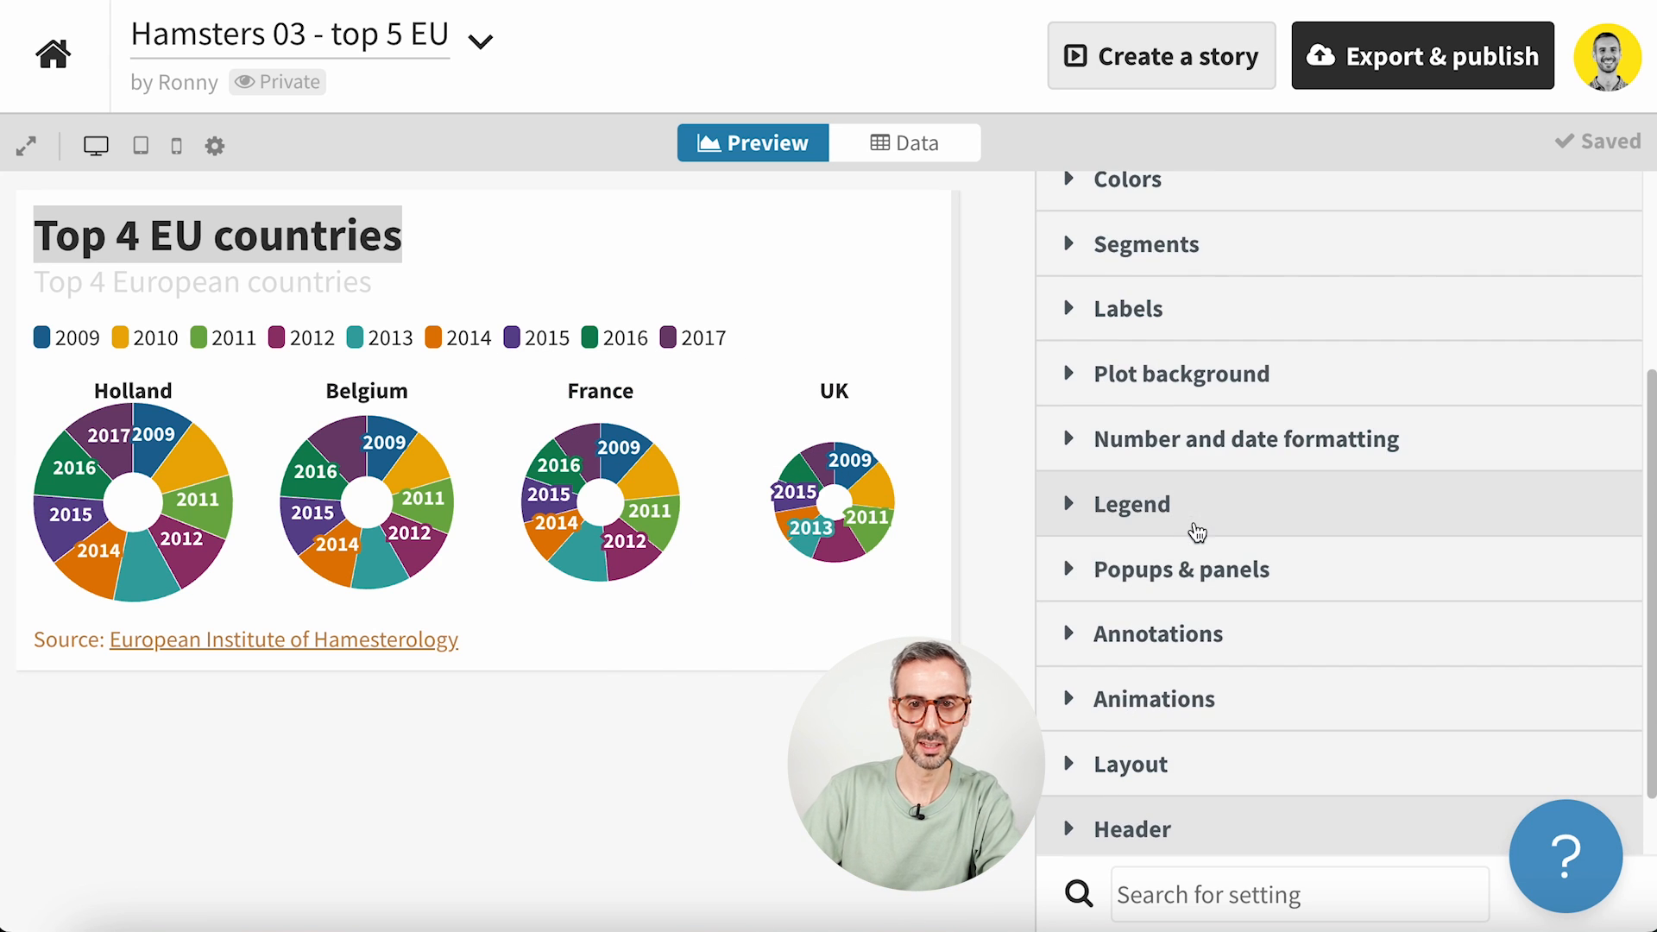
# - Change the pie charts' color palette to Farrow & Ball and collapse the Colors settings
pyautogui.click(1079, 323)
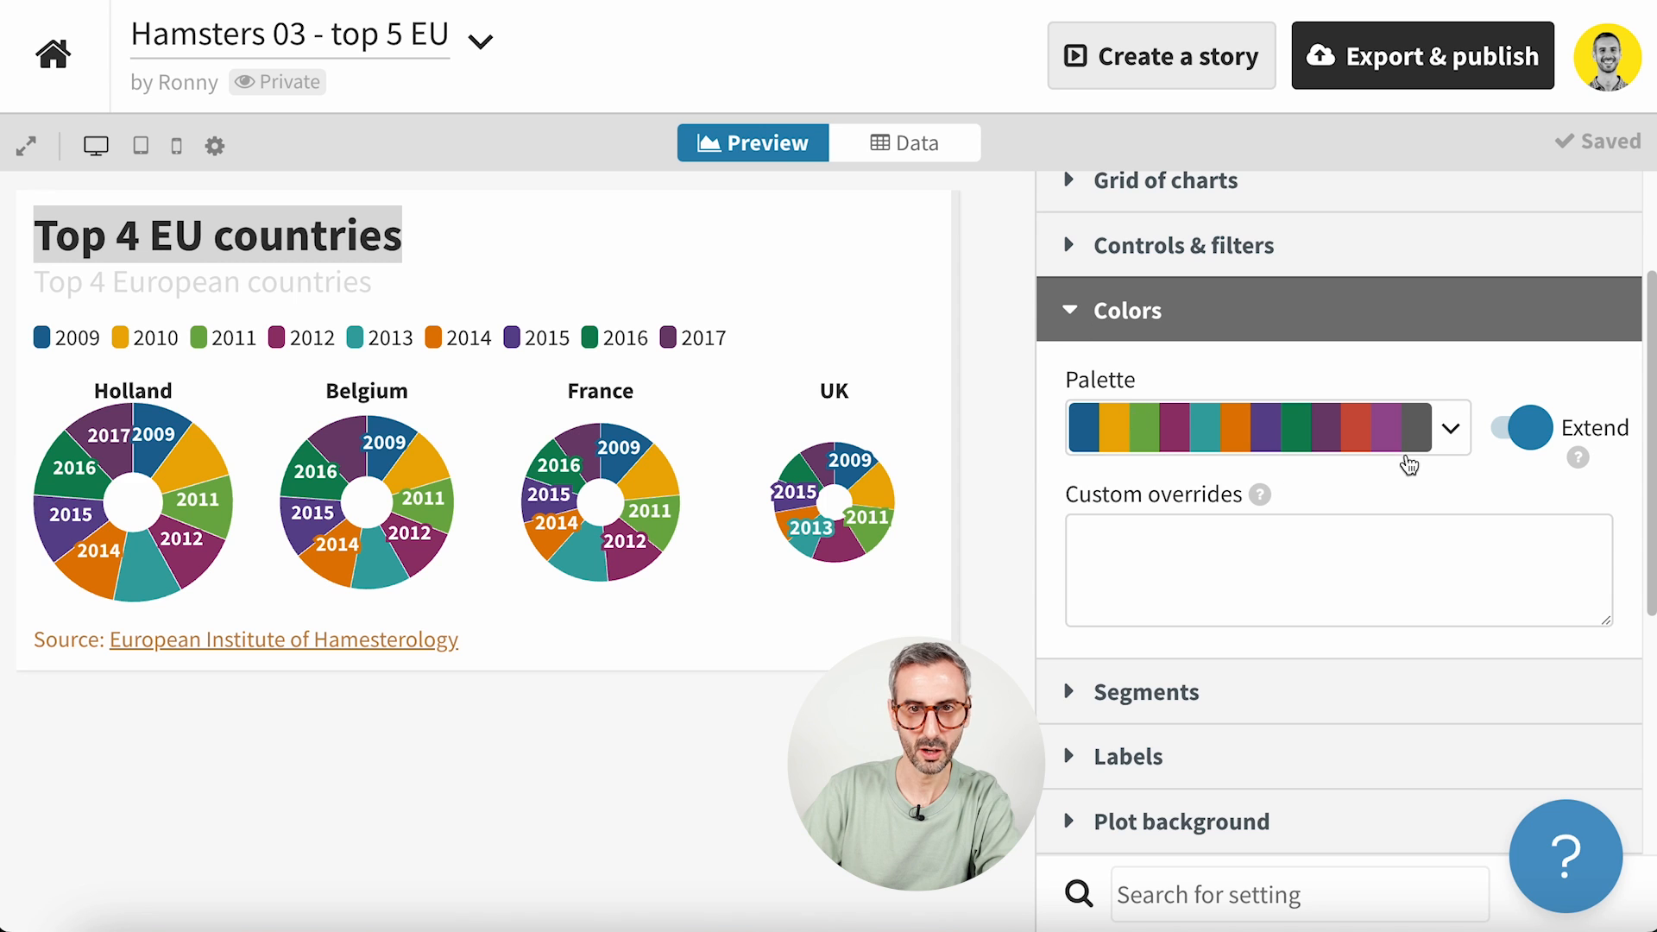
pyautogui.click(1450, 427)
pyautogui.scroll(-3, 1277, 621)
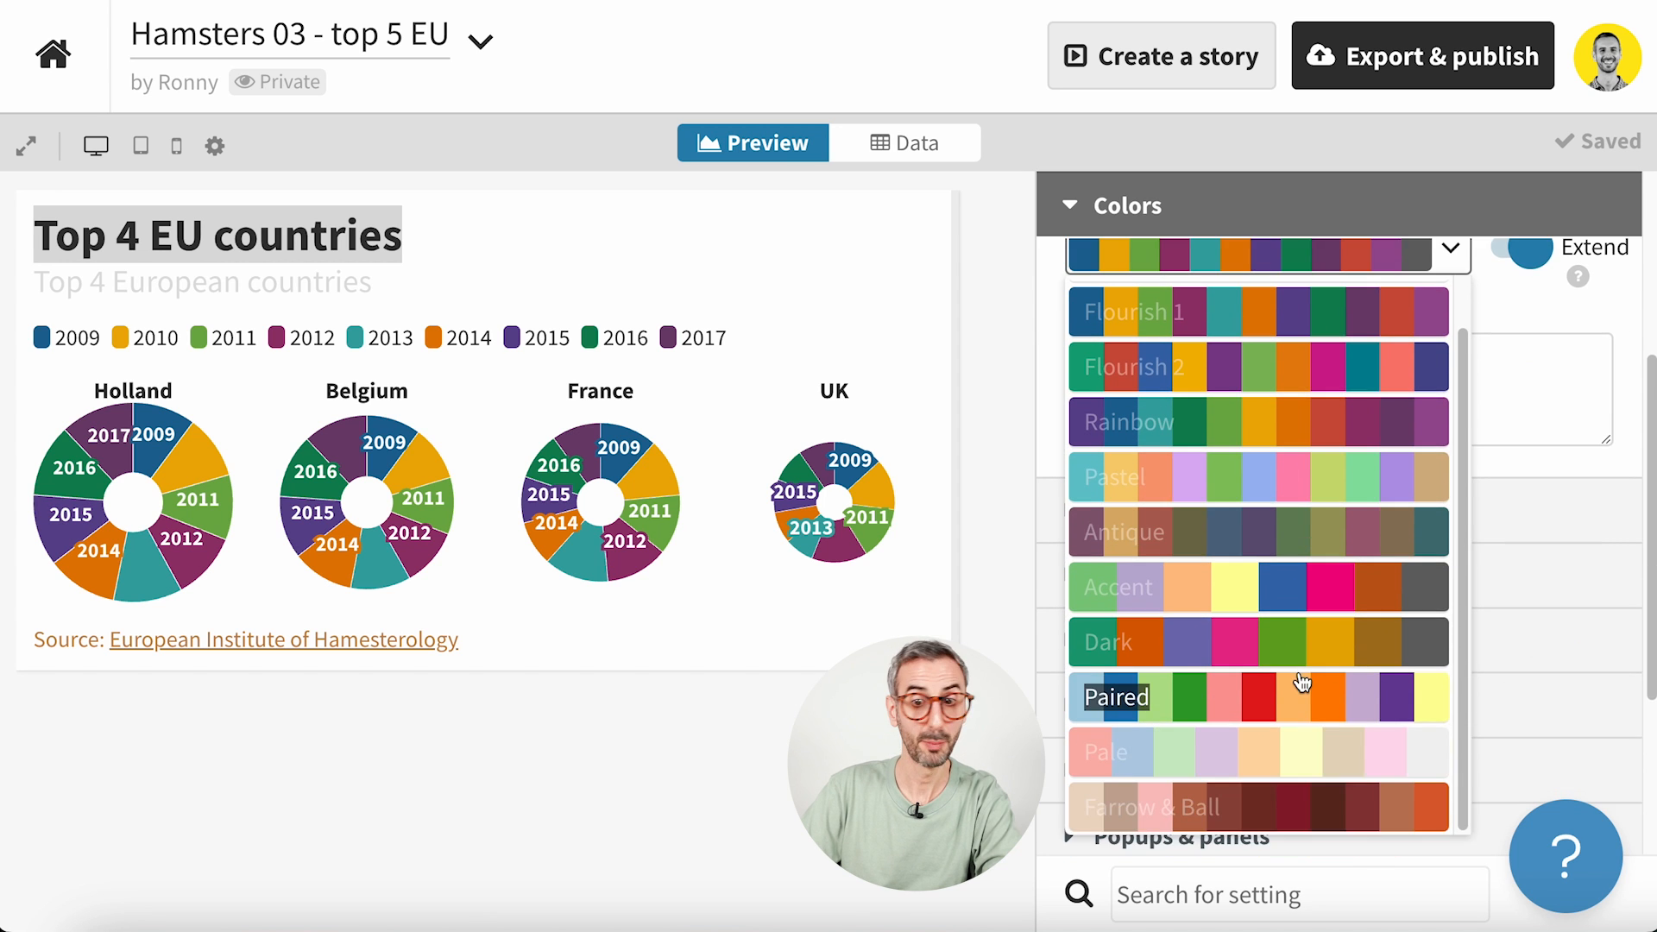
pyautogui.scroll(-1, 1294, 708)
pyautogui.click(1234, 759)
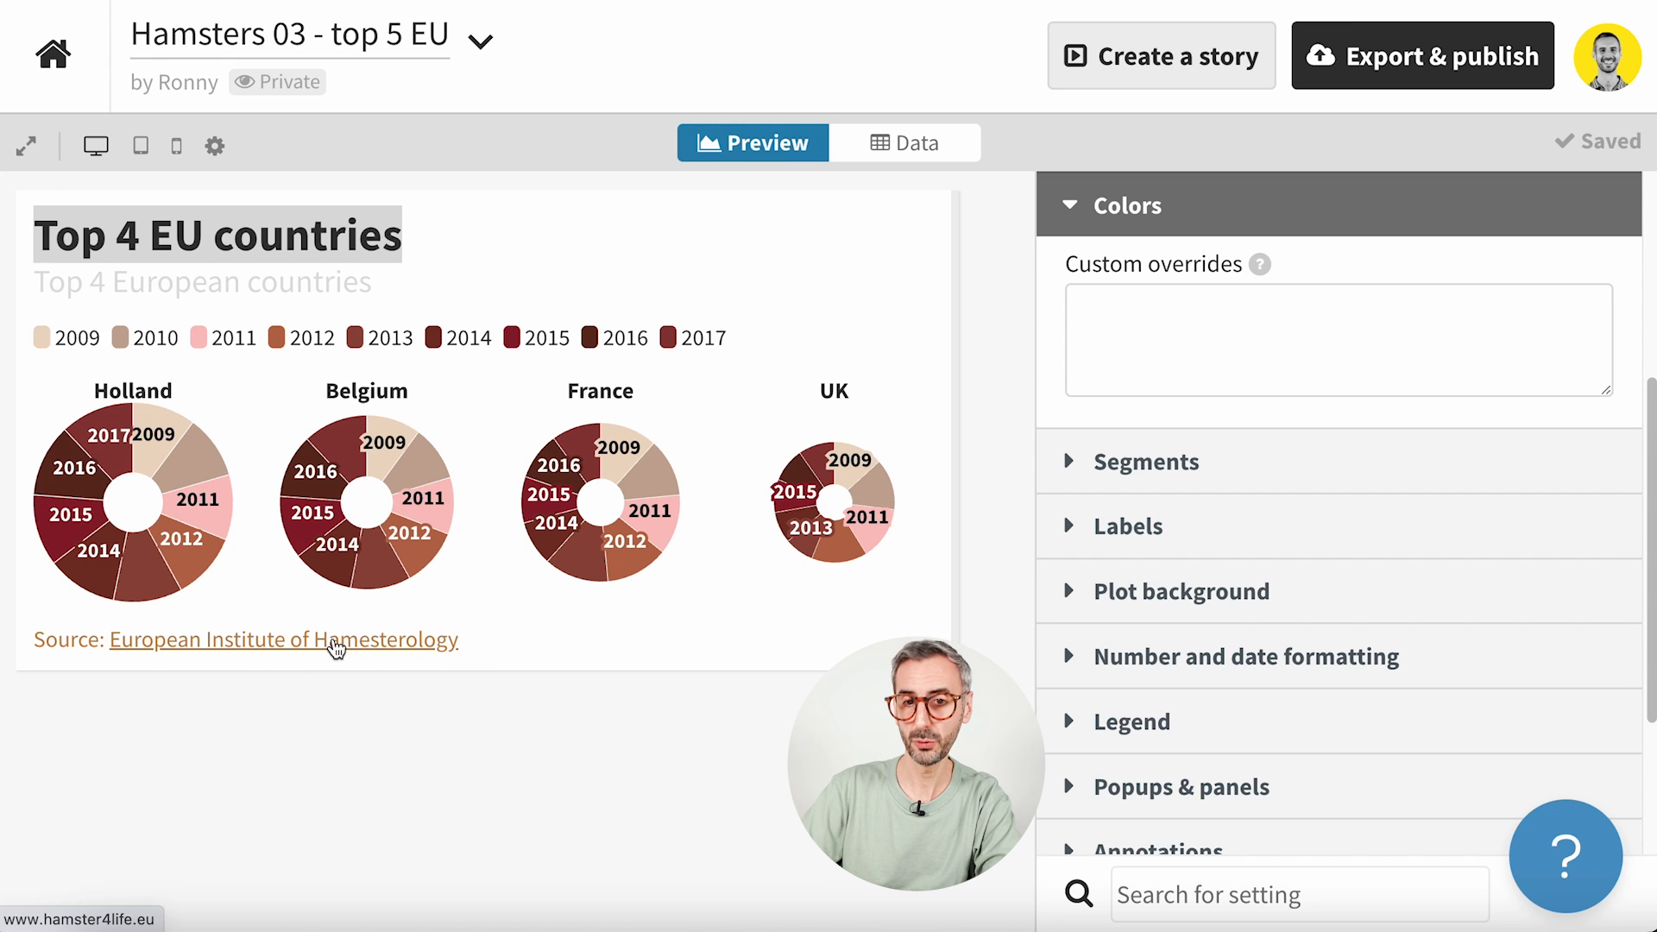
pyautogui.scroll(-5, 1191, 739)
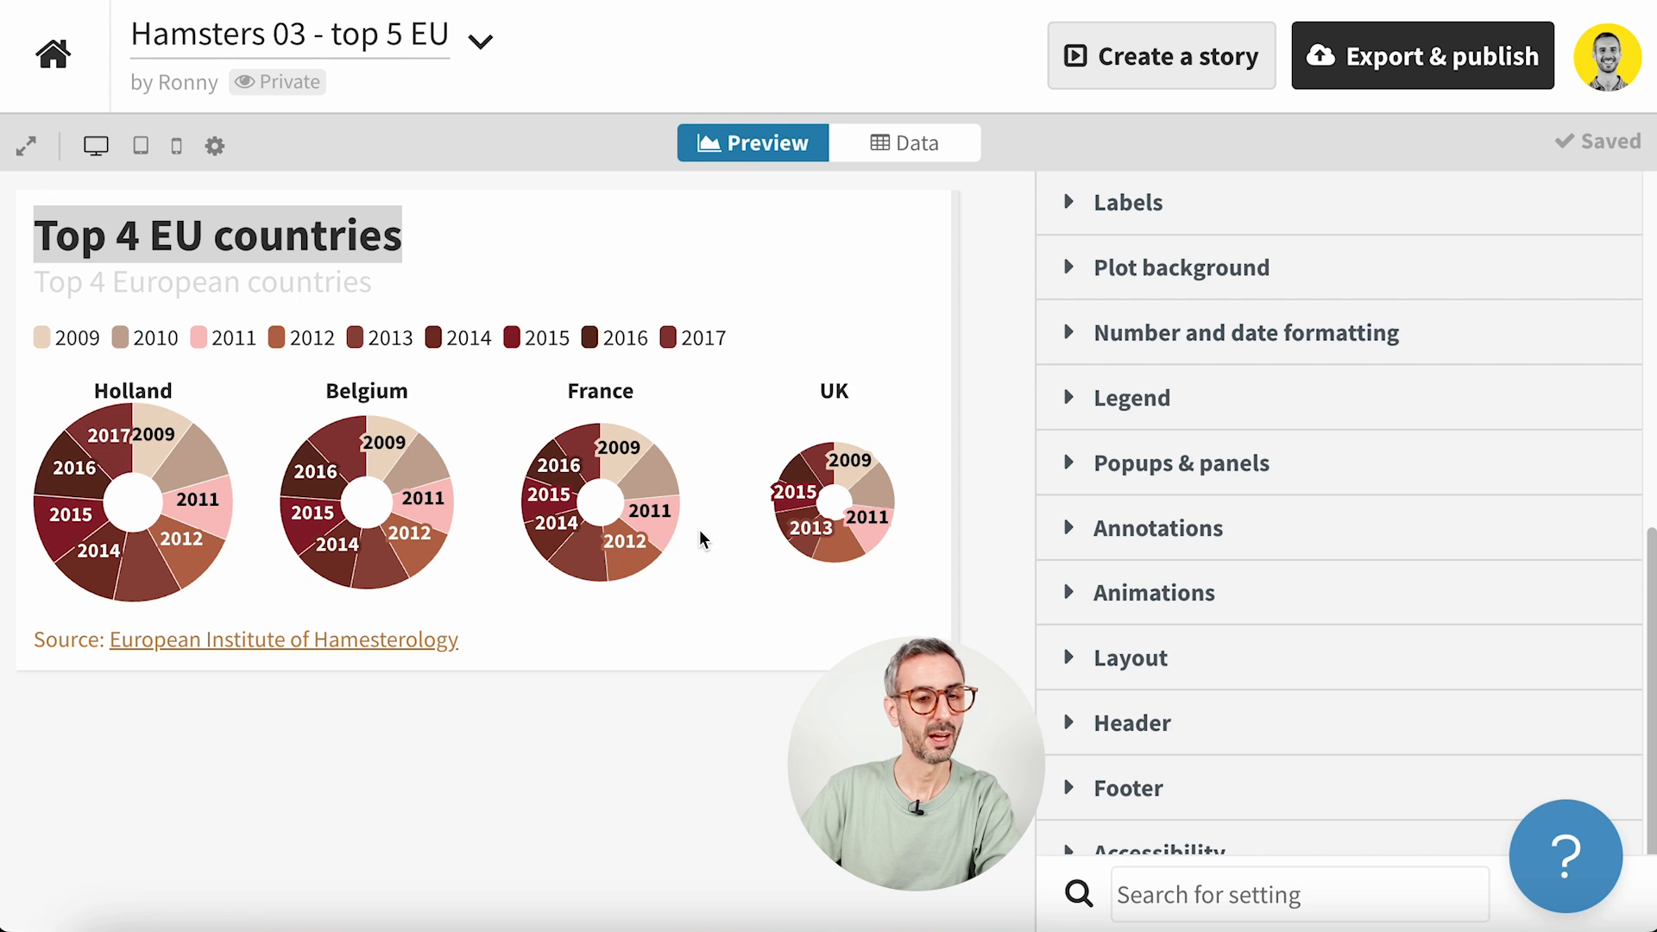
pyautogui.scroll(4, 1294, 449)
pyautogui.scroll(3, 1223, 647)
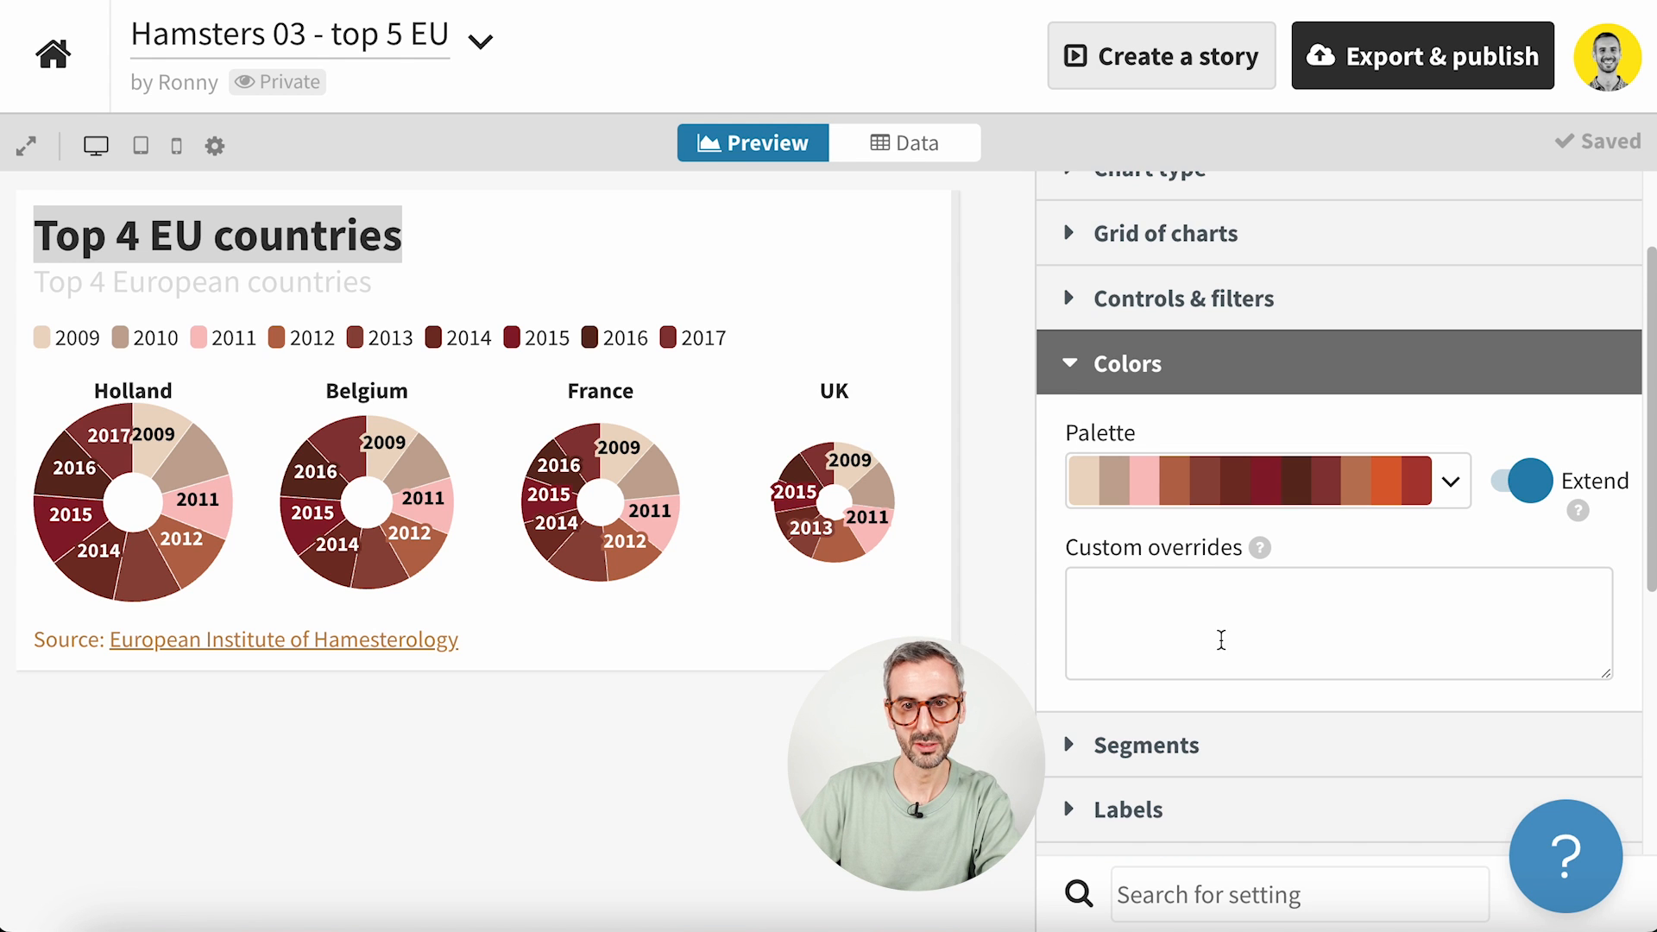
pyautogui.click(1073, 377)
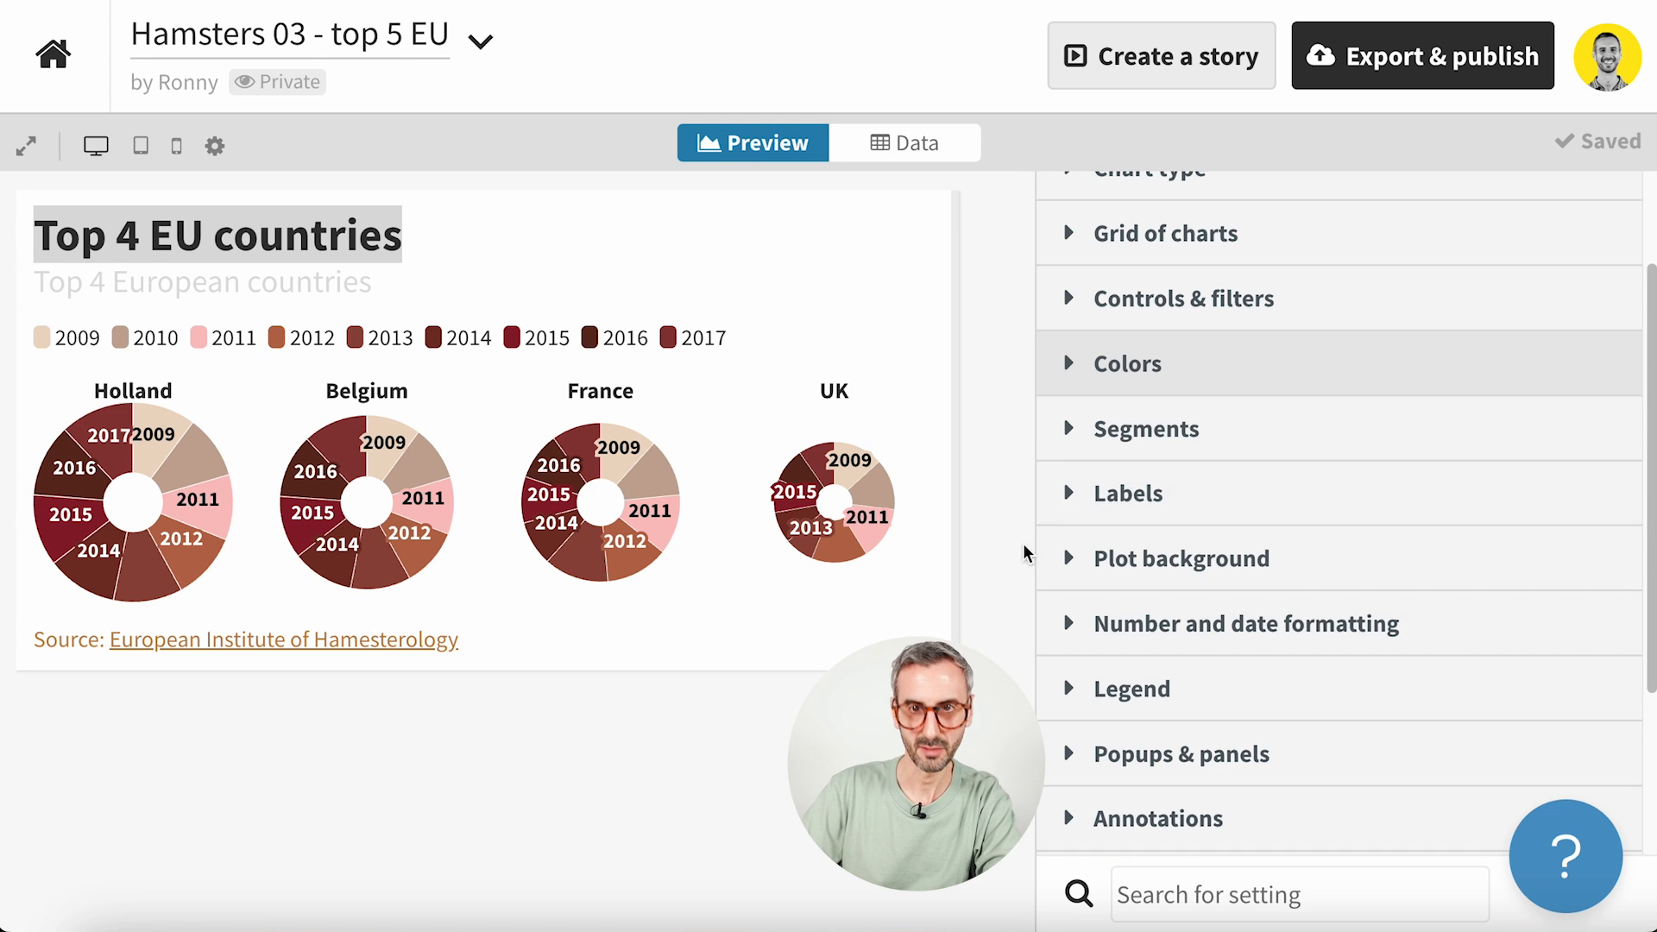
# - Increase the doughnut hole of the pie segments to 65%
pyautogui.scroll(2, 1091, 481)
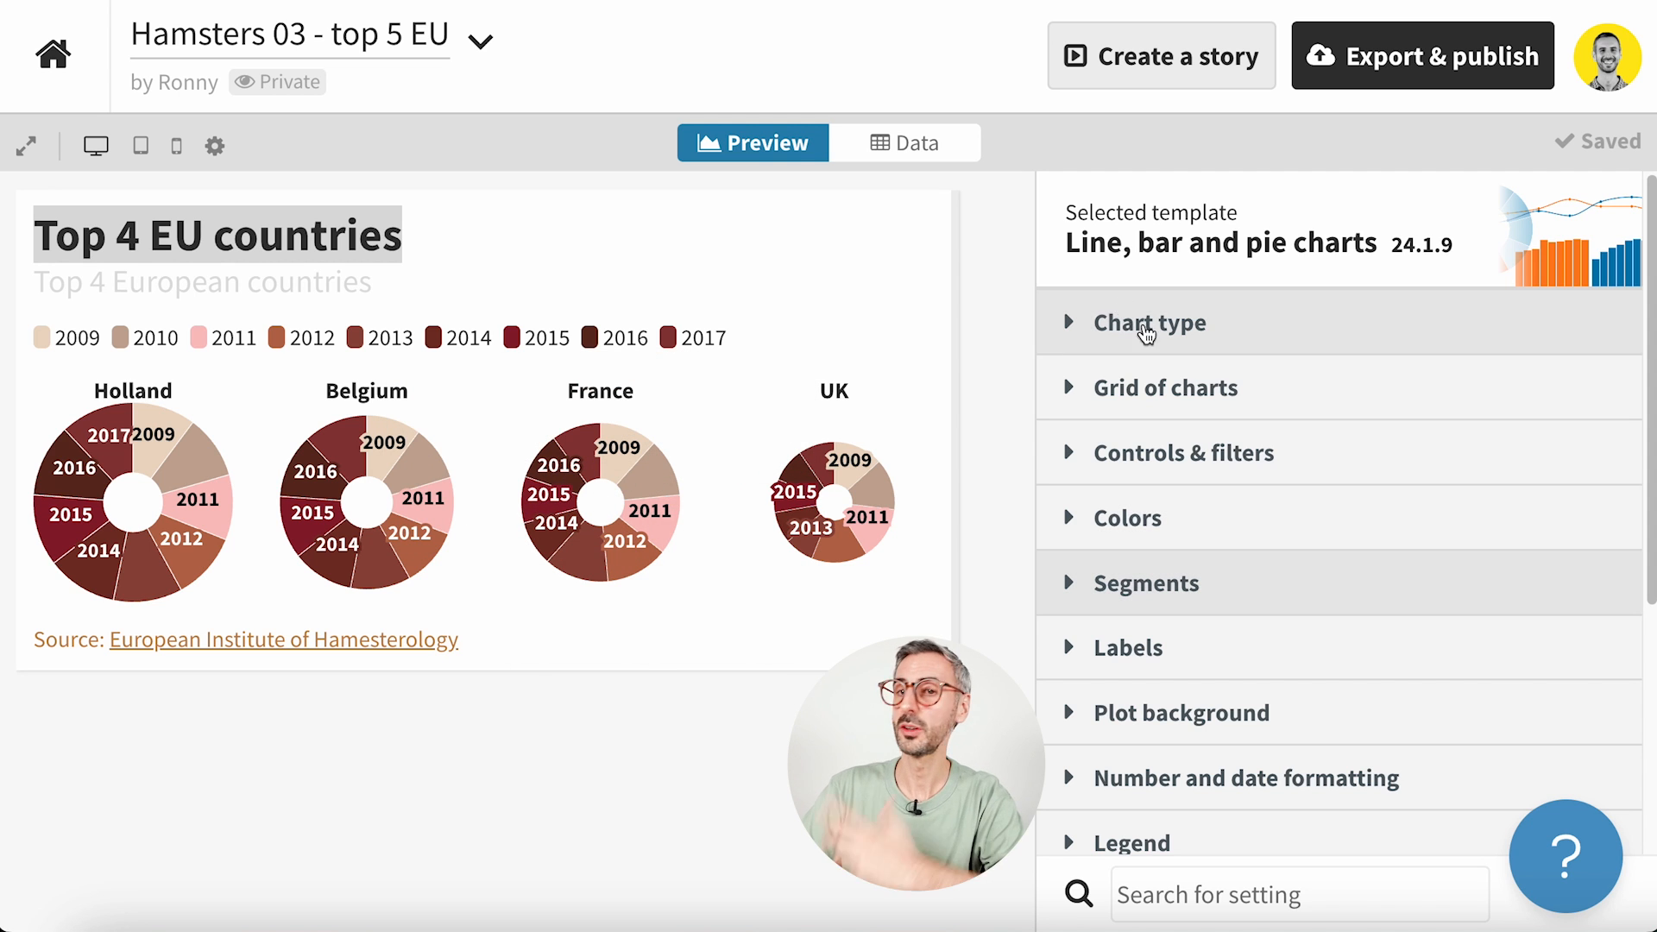
pyautogui.scroll(-1, 1194, 492)
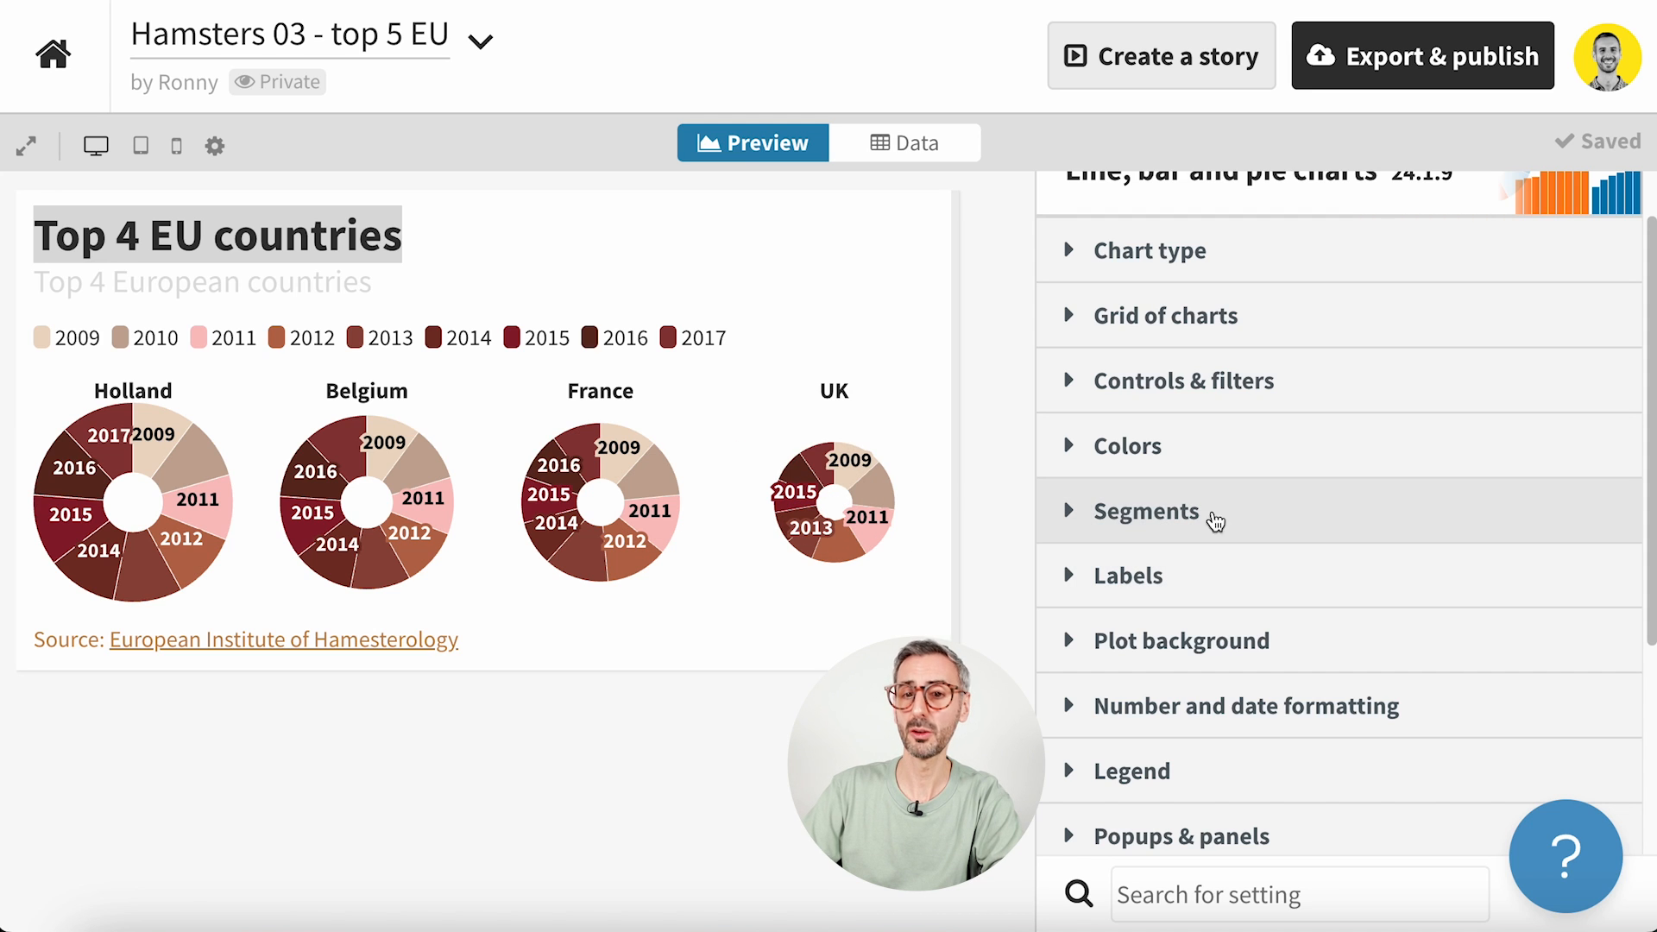
pyautogui.click(1071, 515)
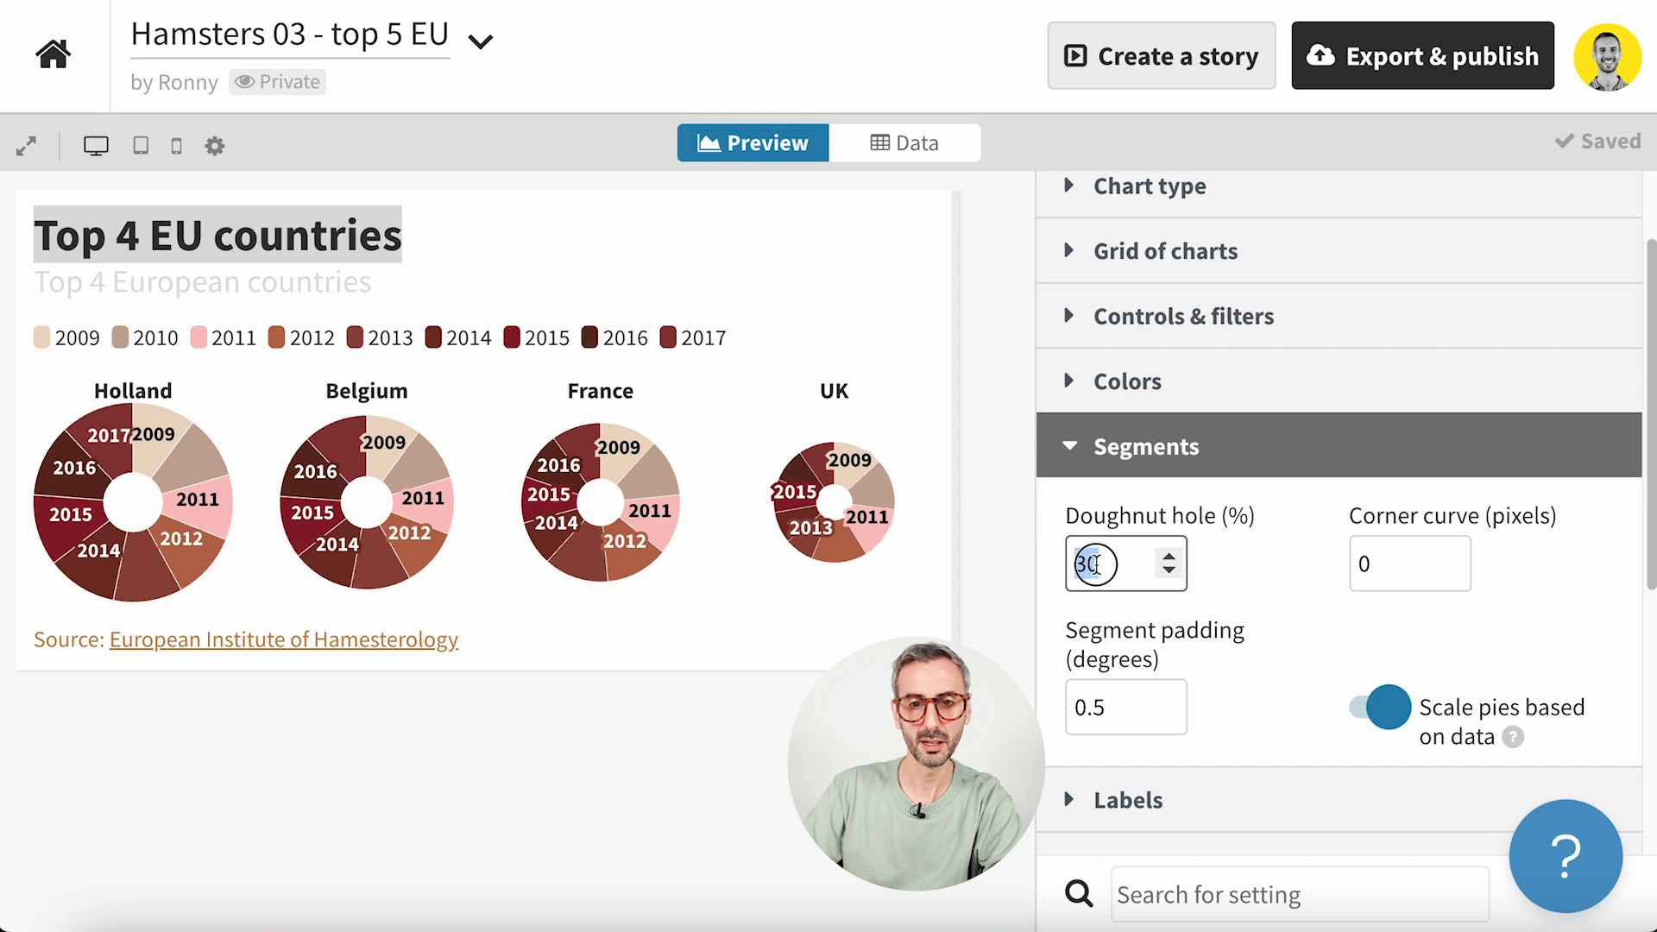
pyautogui.click(1168, 555)
pyautogui.click(1169, 555)
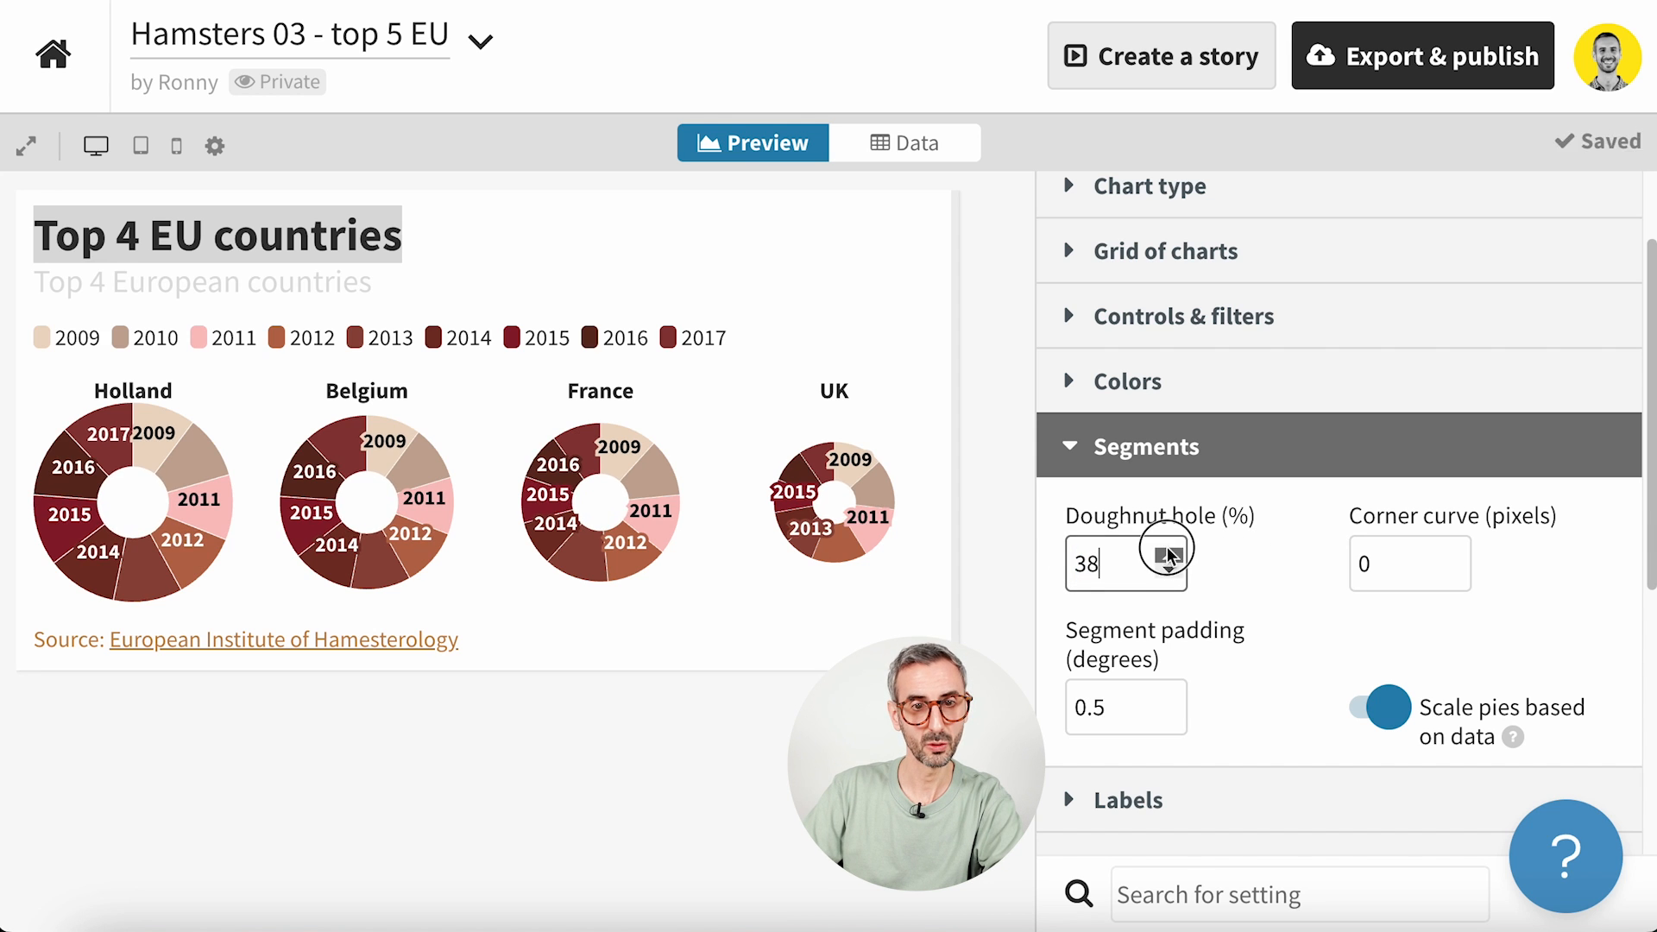
pyautogui.click(1169, 555)
pyautogui.click(1169, 555)
pyautogui.click(1169, 555)
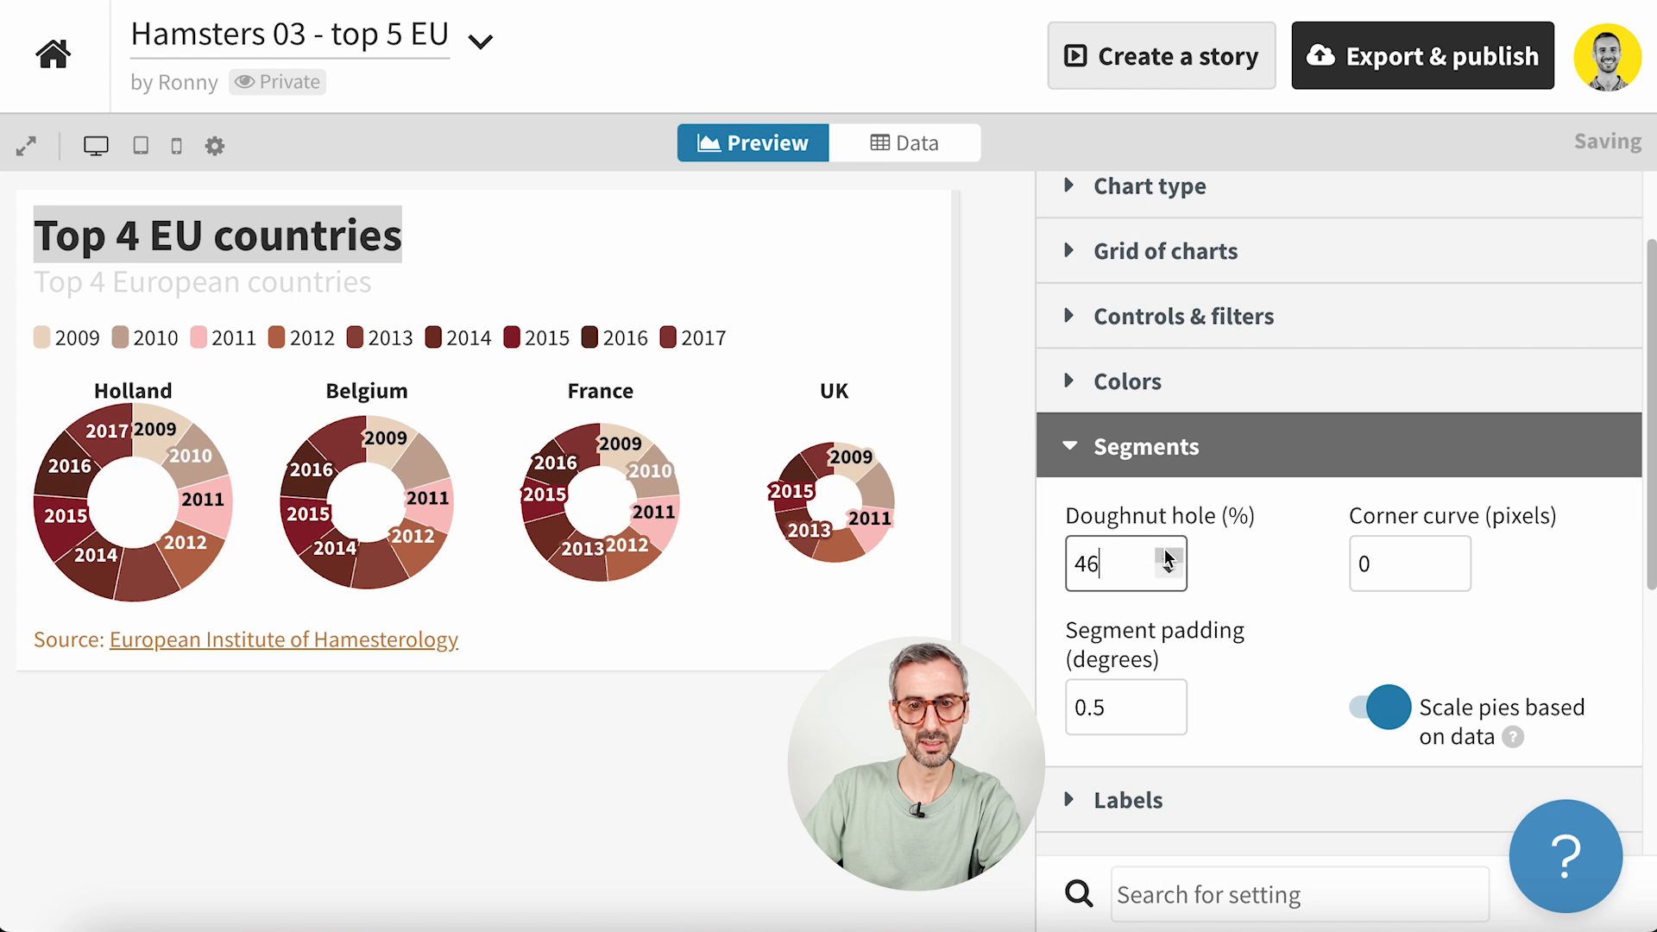
pyautogui.click(1168, 554)
pyautogui.click(1168, 555)
pyautogui.click(1169, 555)
pyautogui.click(1169, 555)
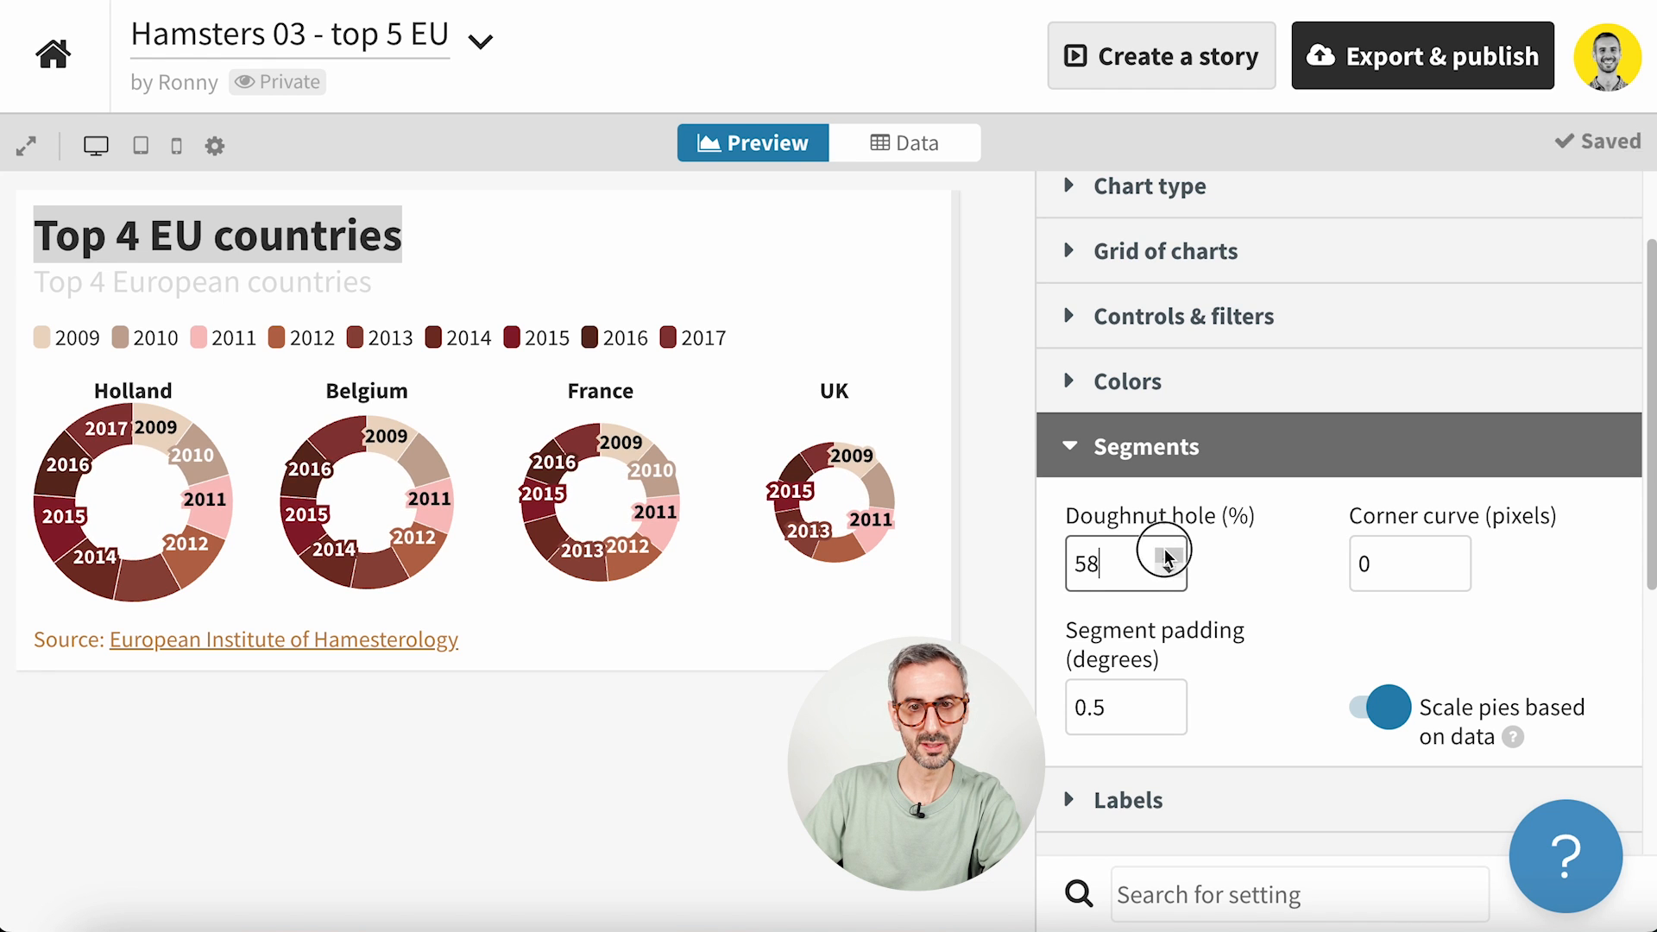
pyautogui.click(1168, 555)
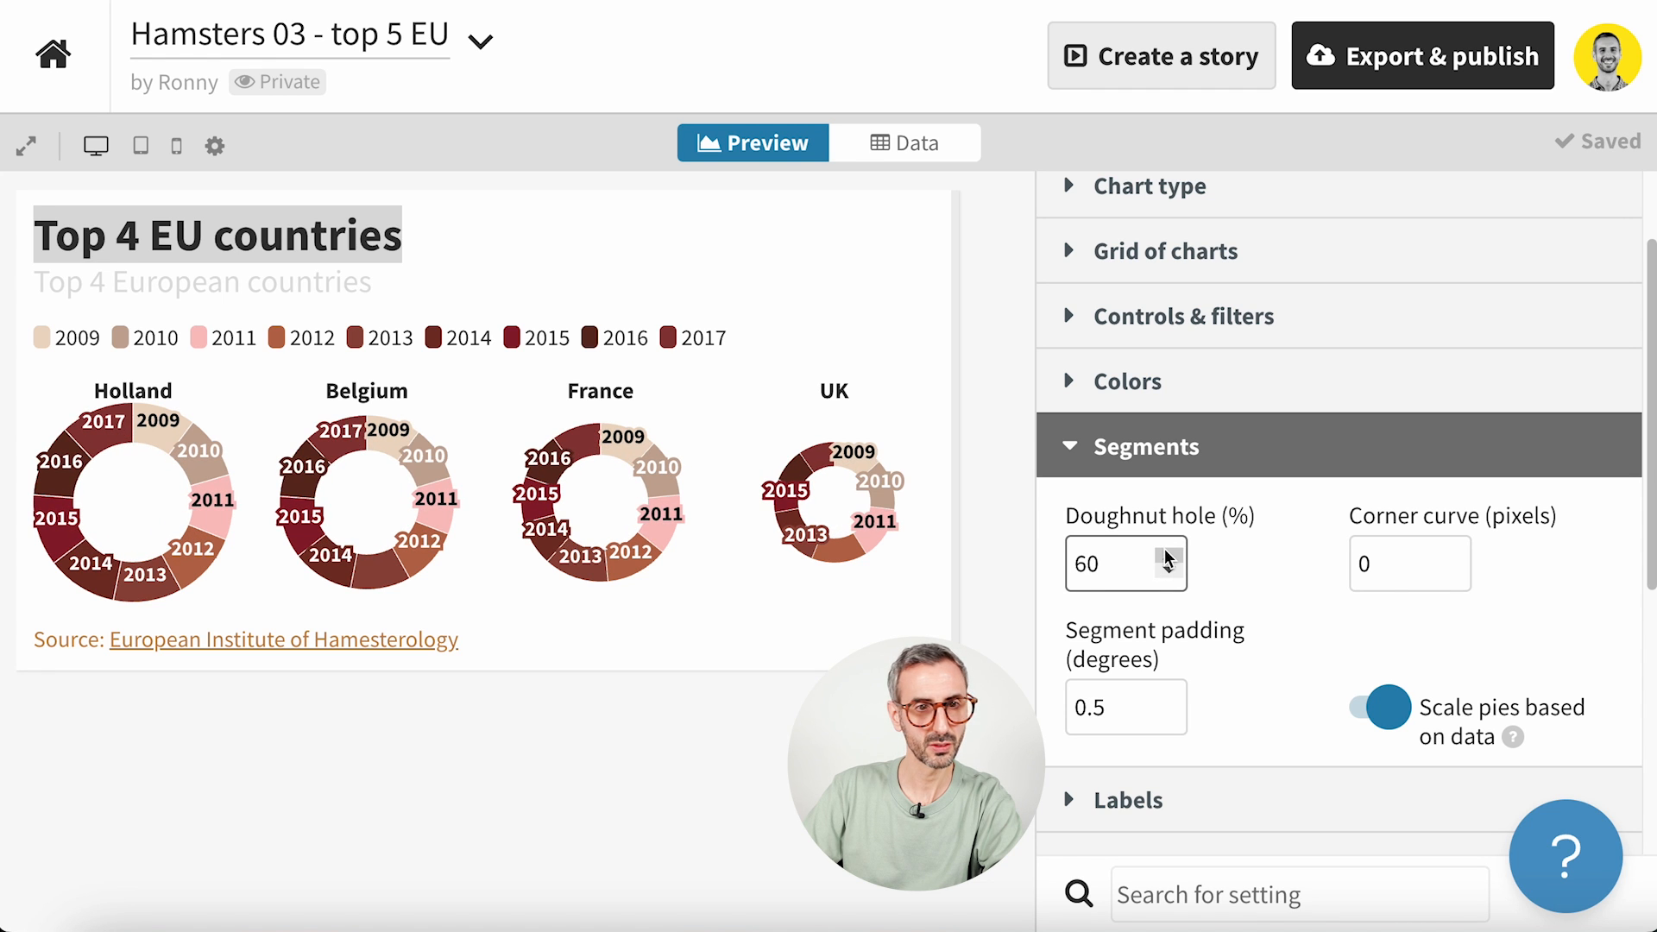
pyautogui.click(1168, 555)
pyautogui.click(1168, 555)
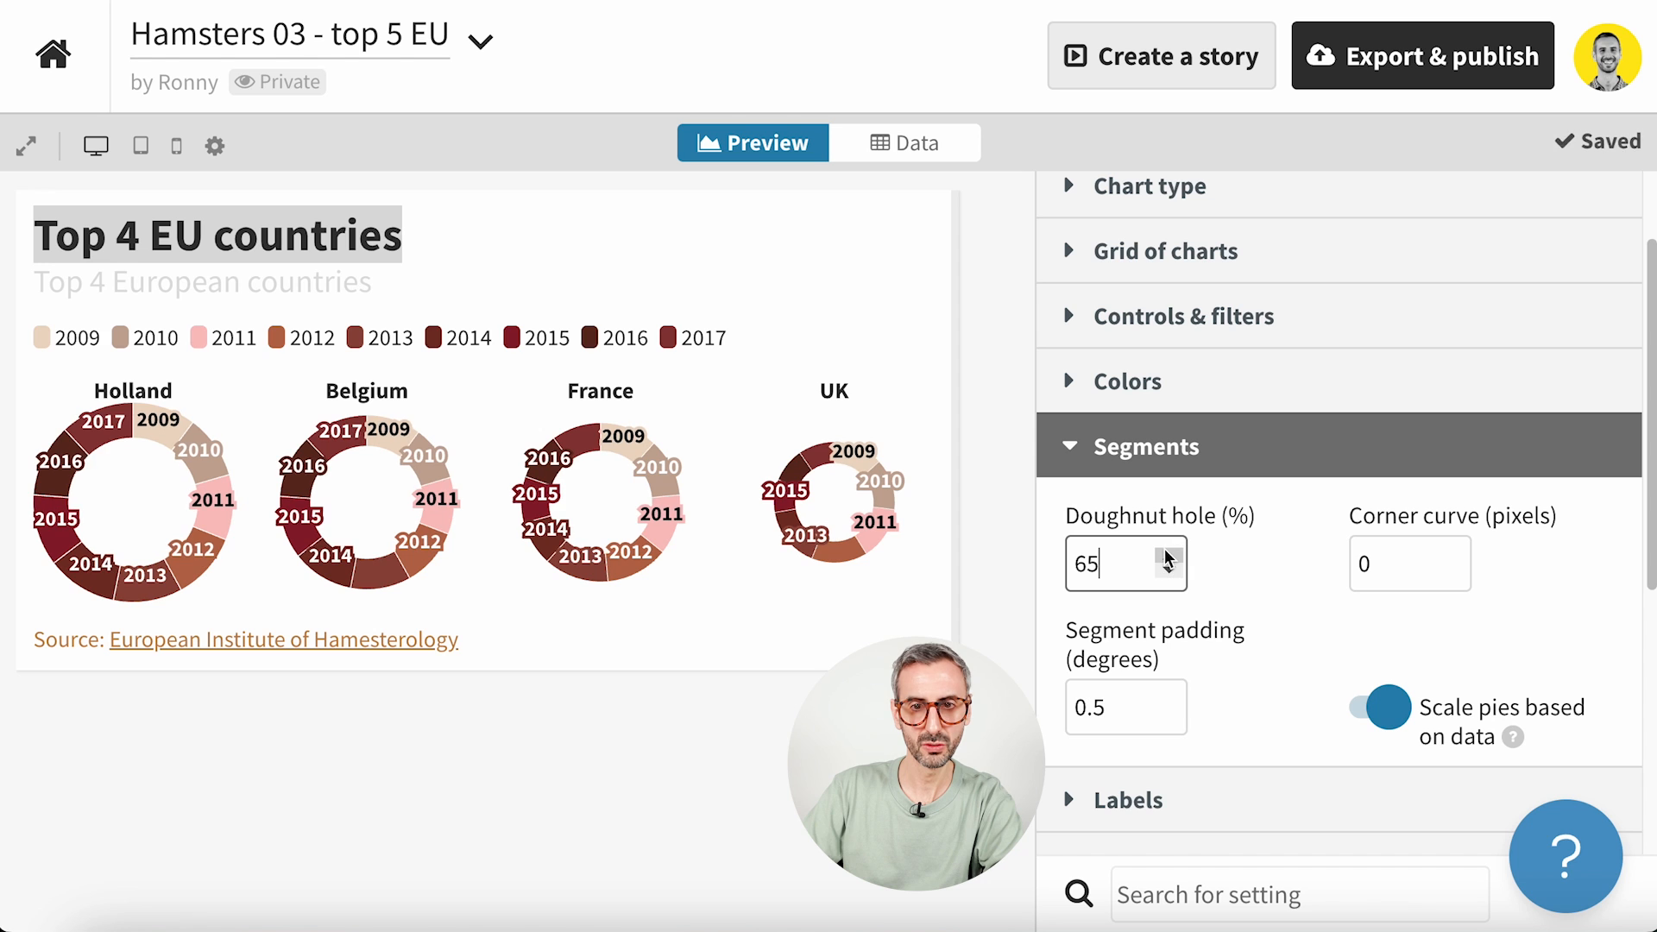